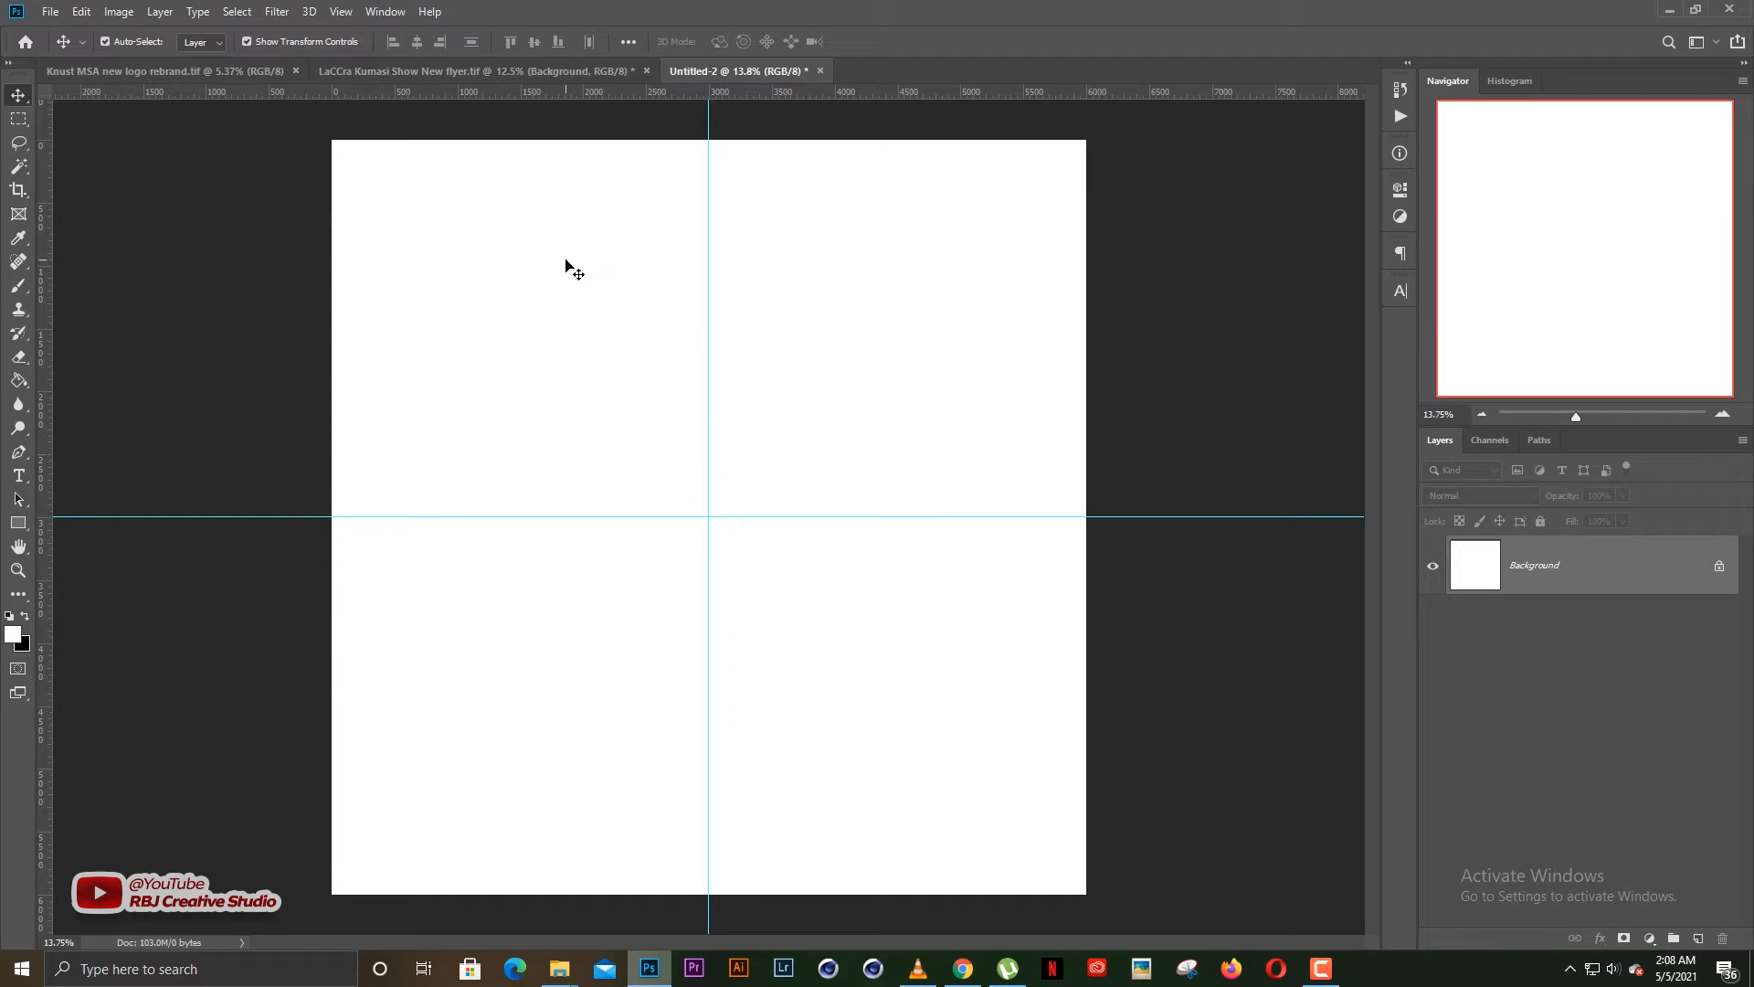
Switch to the LaCCra Kumasi Show New flyer document and examine the layers that build its background
click(510, 72)
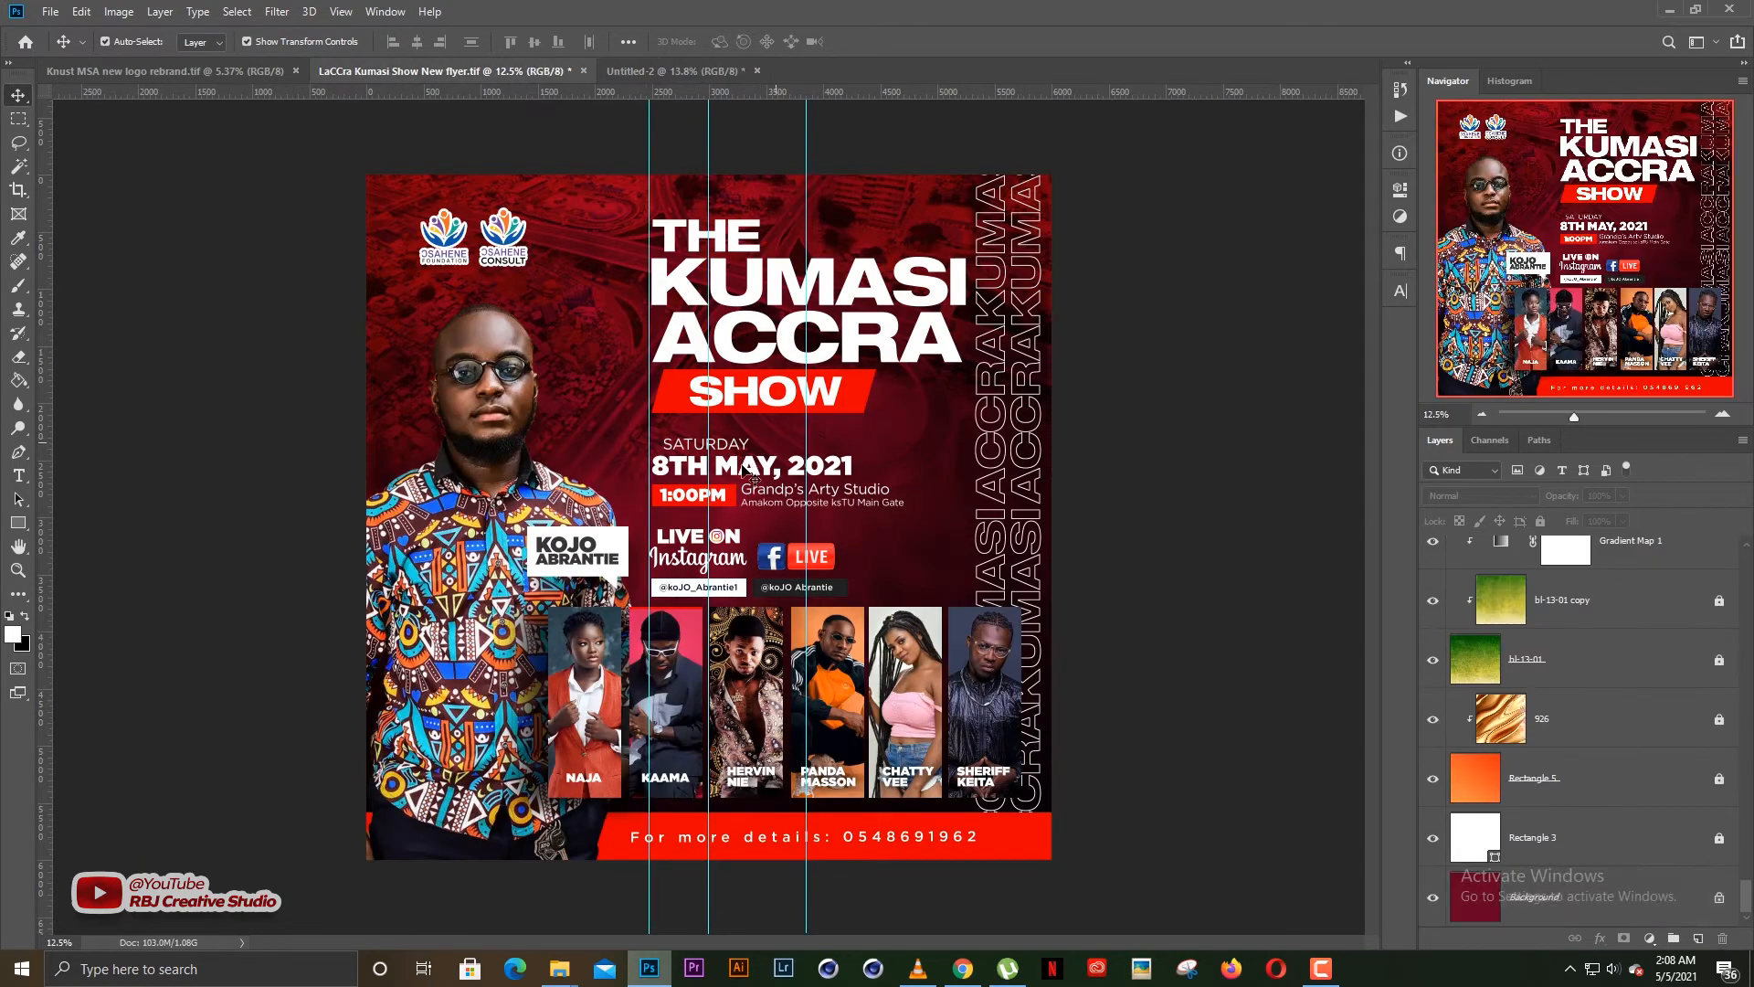
scroll(742, 464, up, 1)
scroll(731, 475, down, 1)
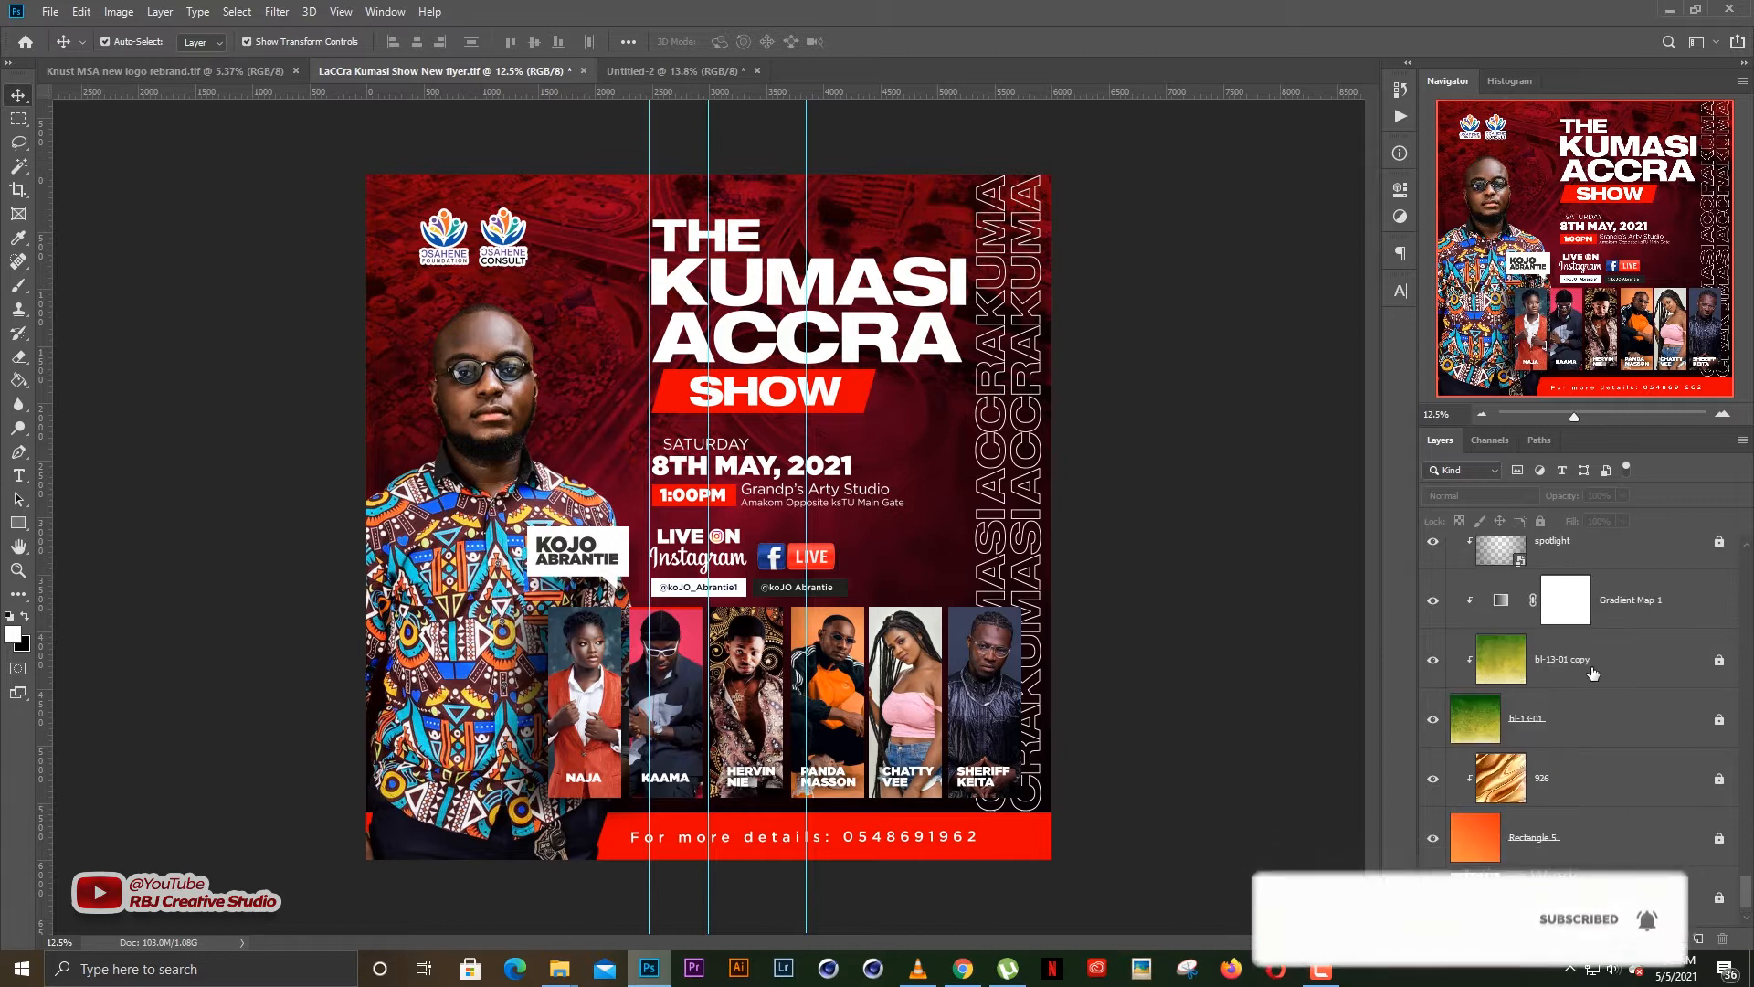
scroll(1613, 603, up, 1)
click(1610, 611)
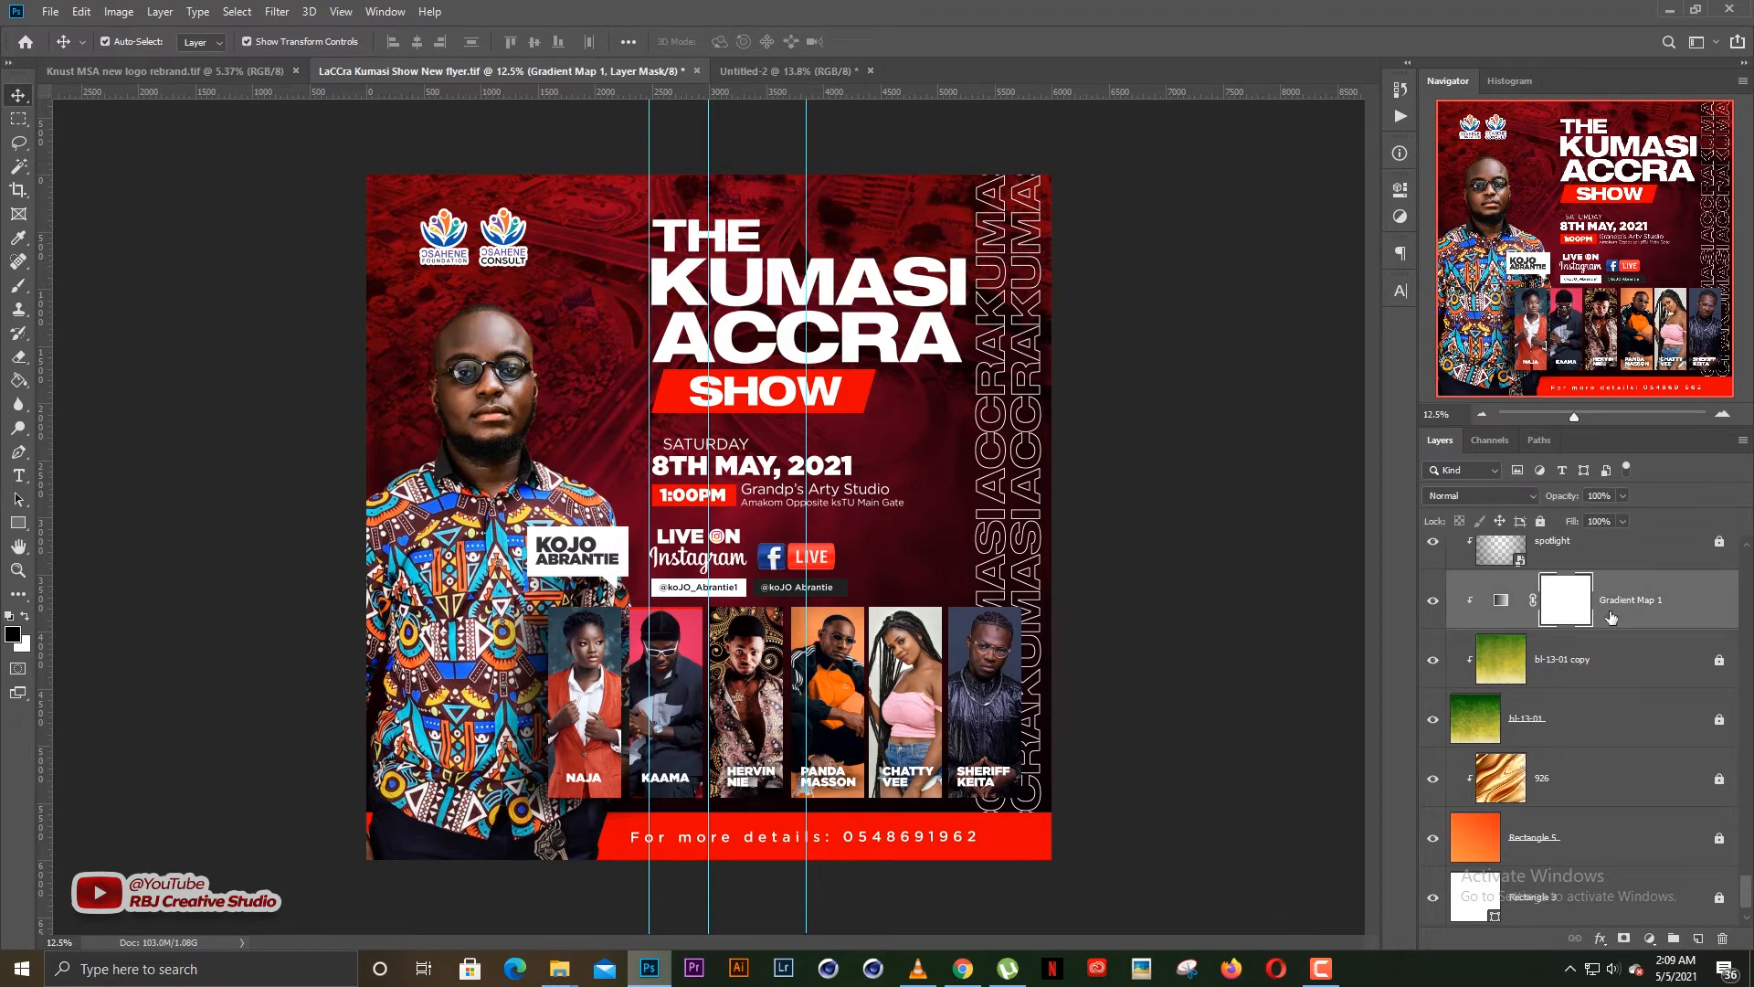
click(1170, 494)
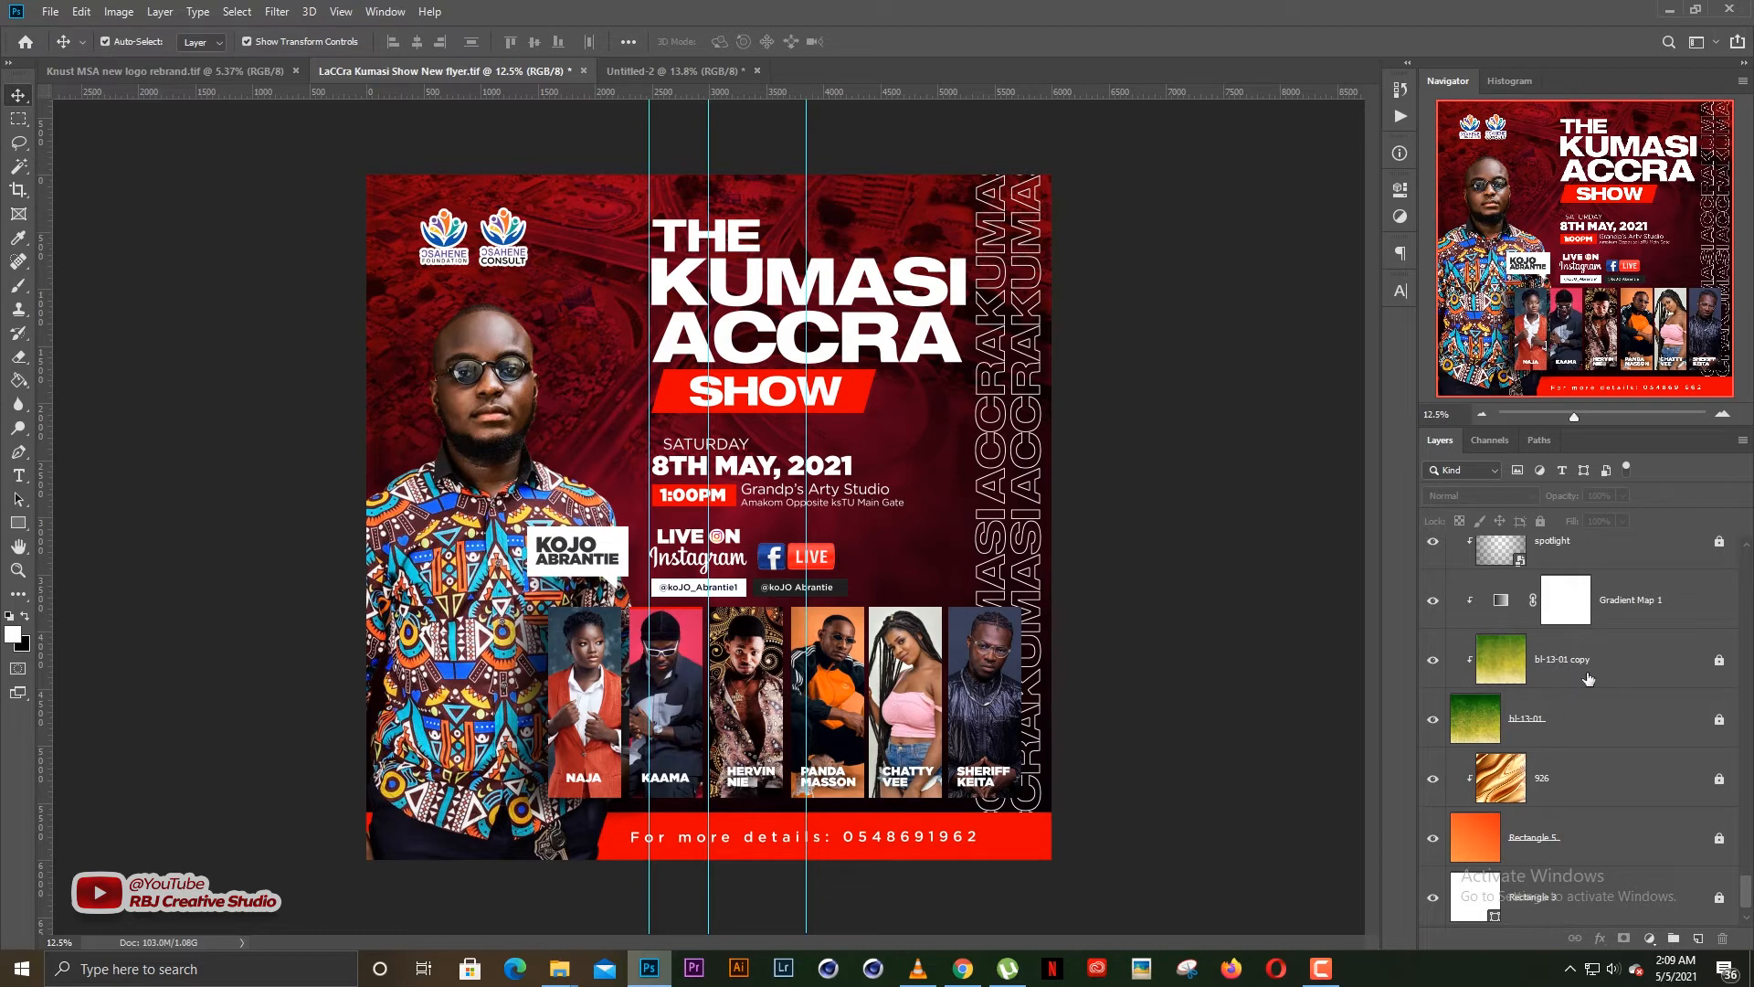
Hide the Gradient Map 1 adjustment layer to compare the background's original colours, and show it again
click(1434, 602)
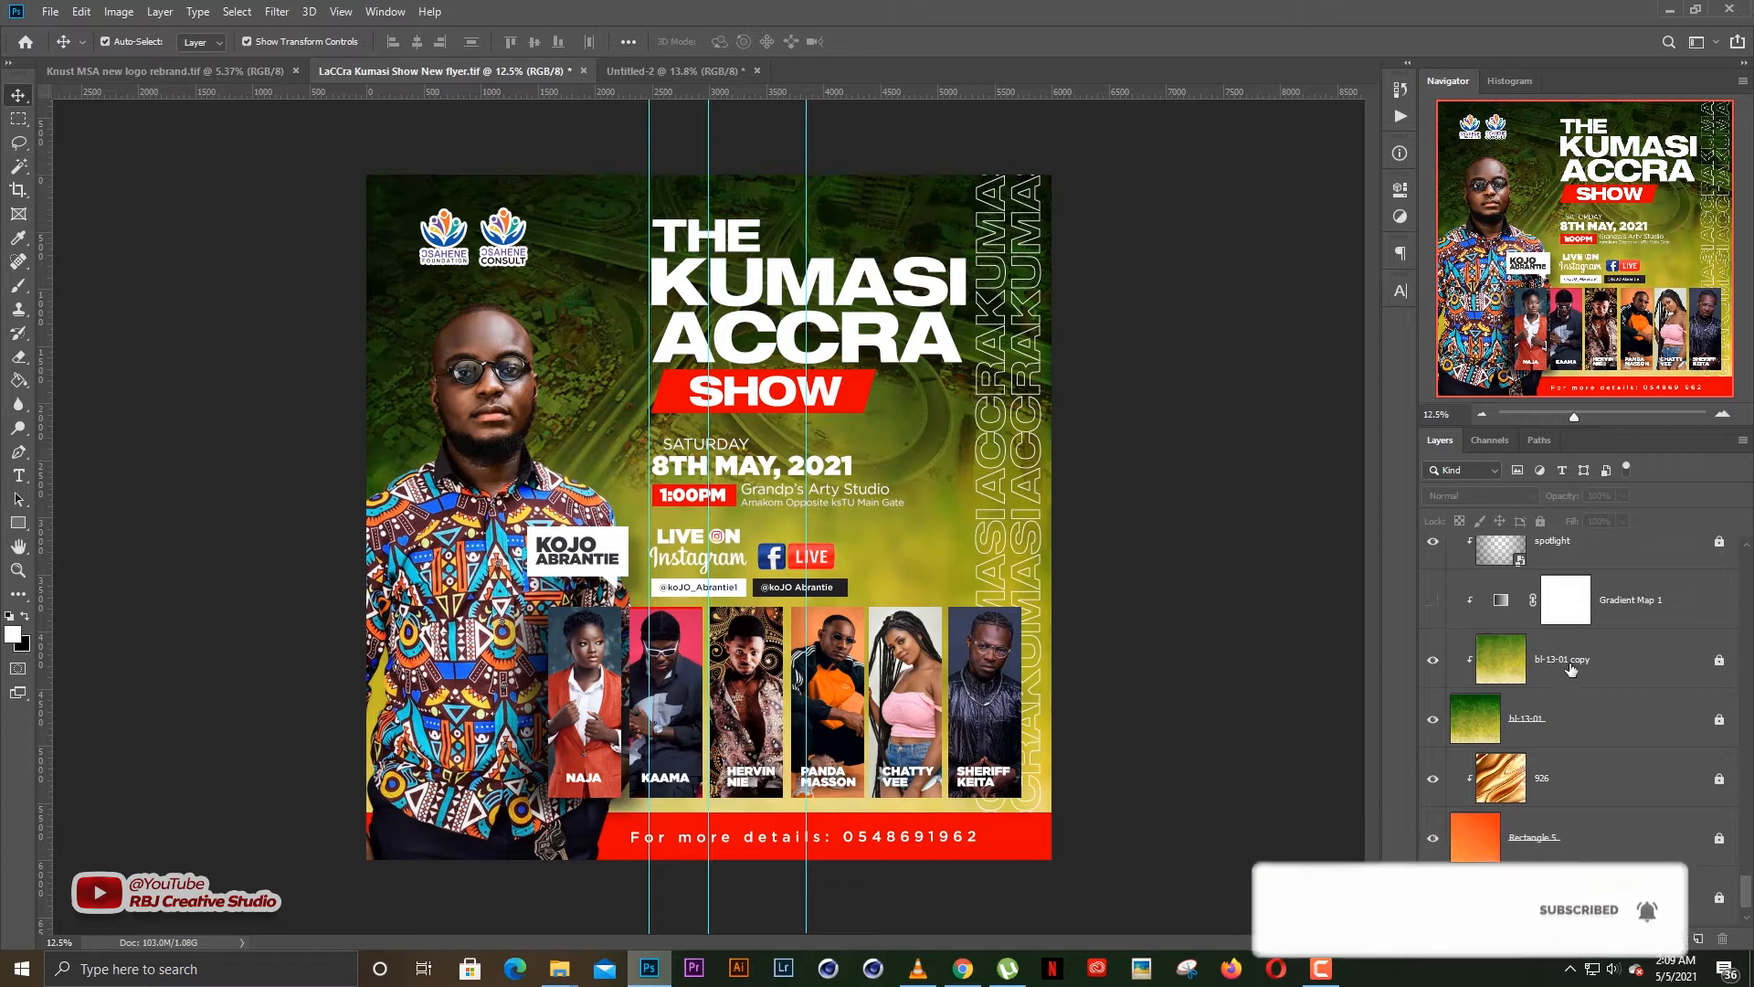
scroll(1086, 620, up, 1)
scroll(1086, 619, down, 1)
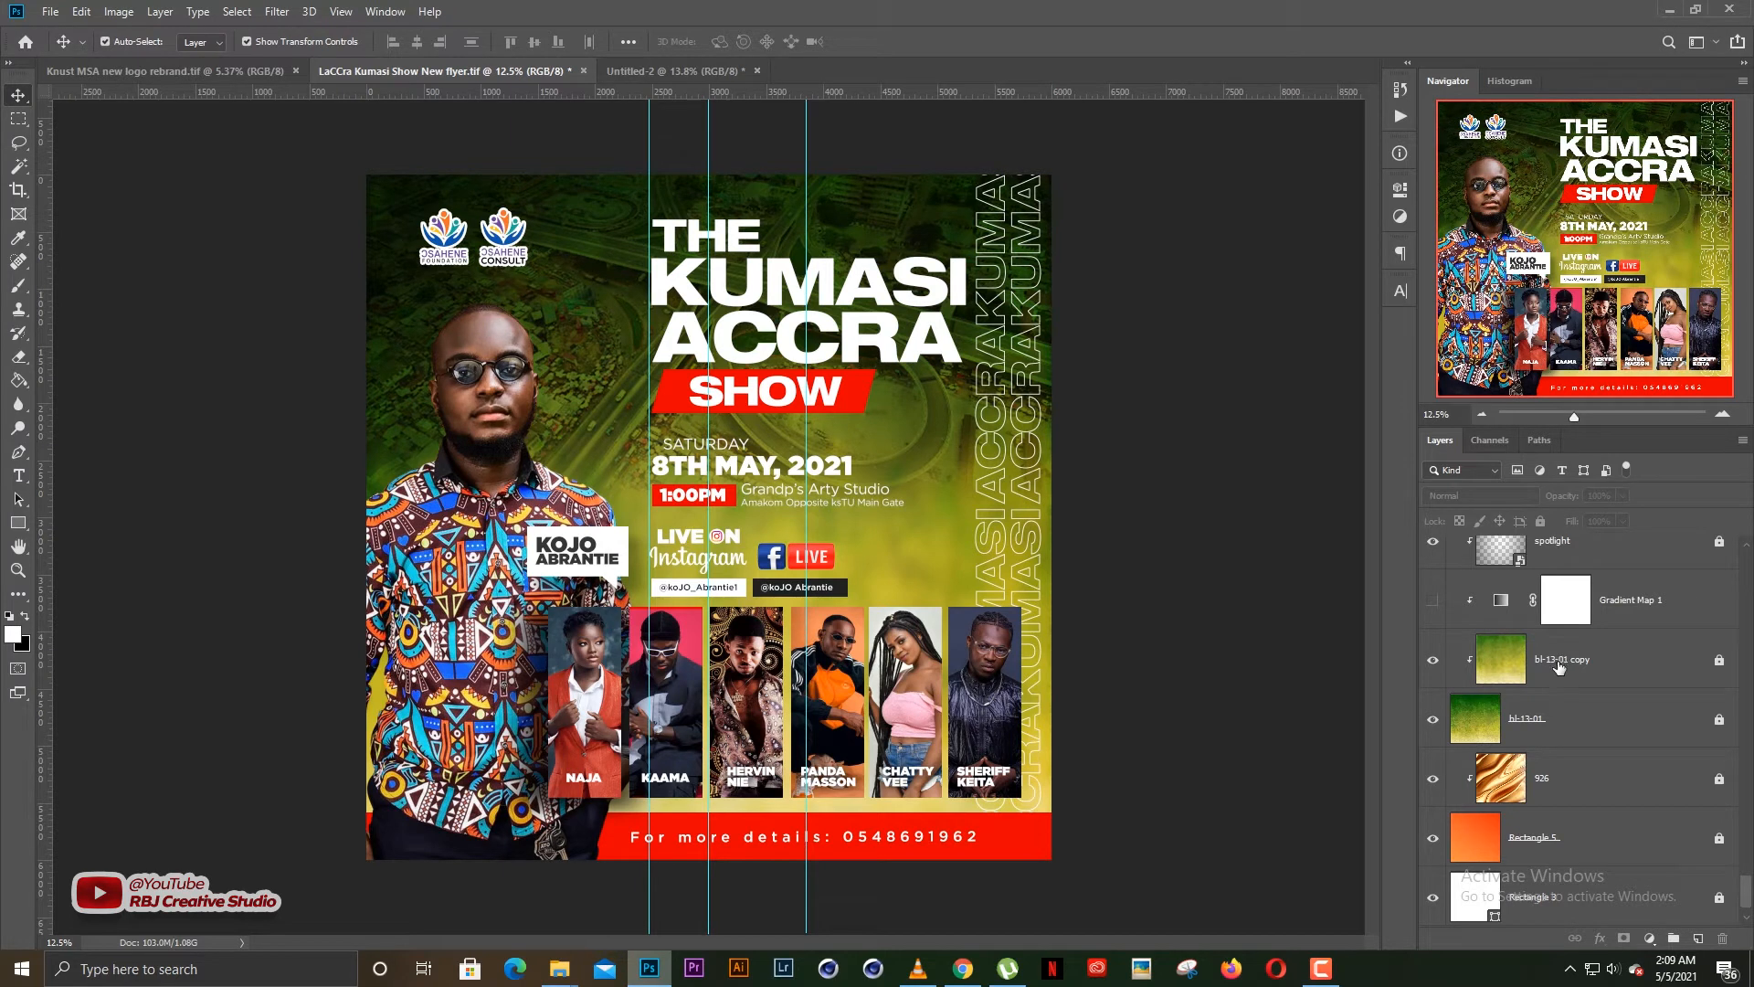
click(1561, 668)
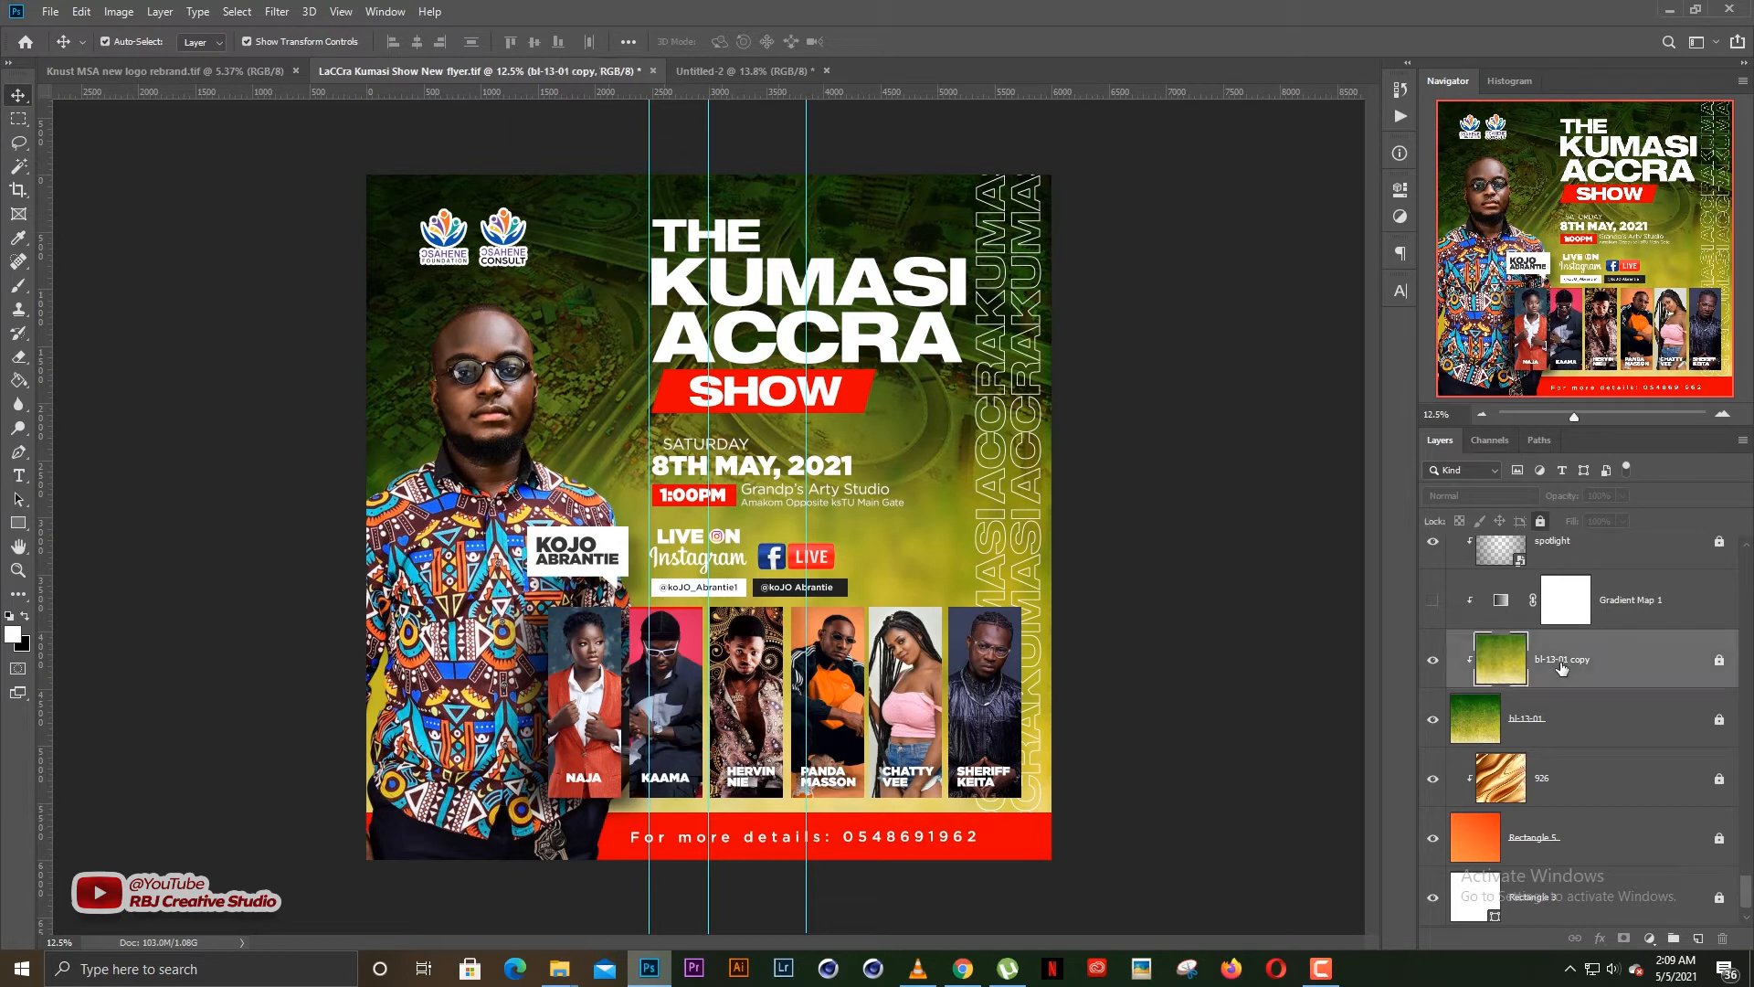
click(1431, 602)
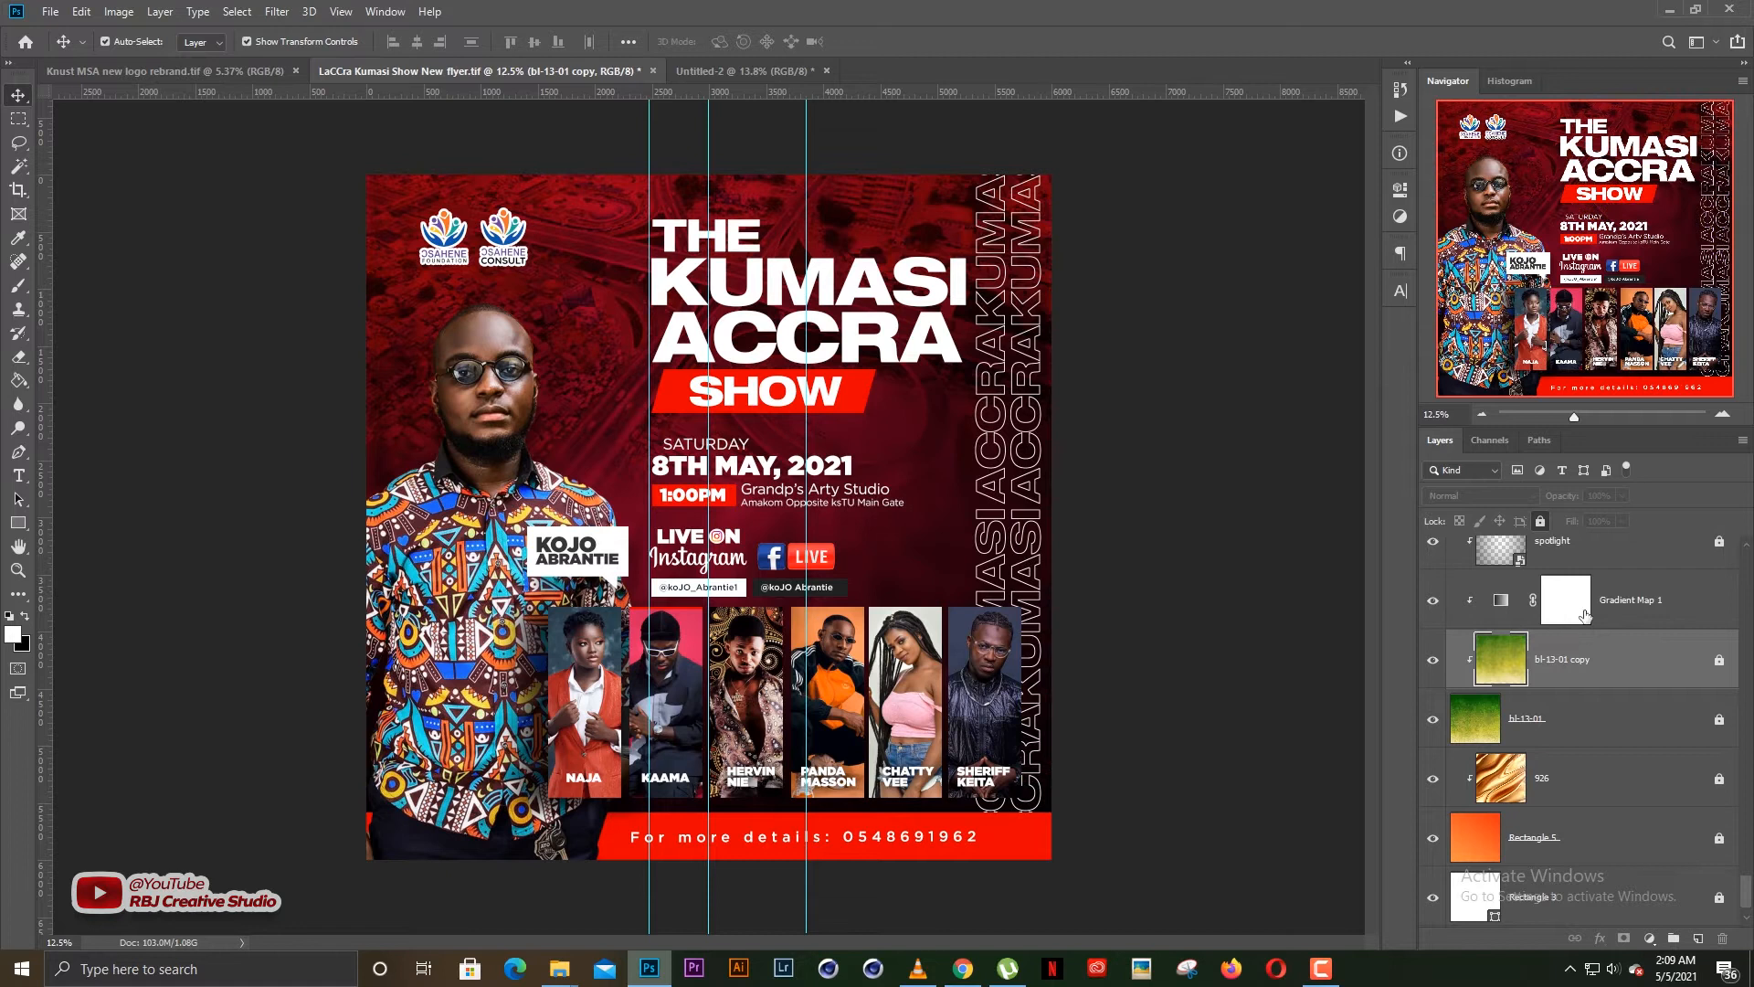
Examine the flyer's red aerial-road background up close and as a whole, around the logos and title
scroll(1582, 624, up, 1)
click(609, 337)
scroll(621, 331, up, 4)
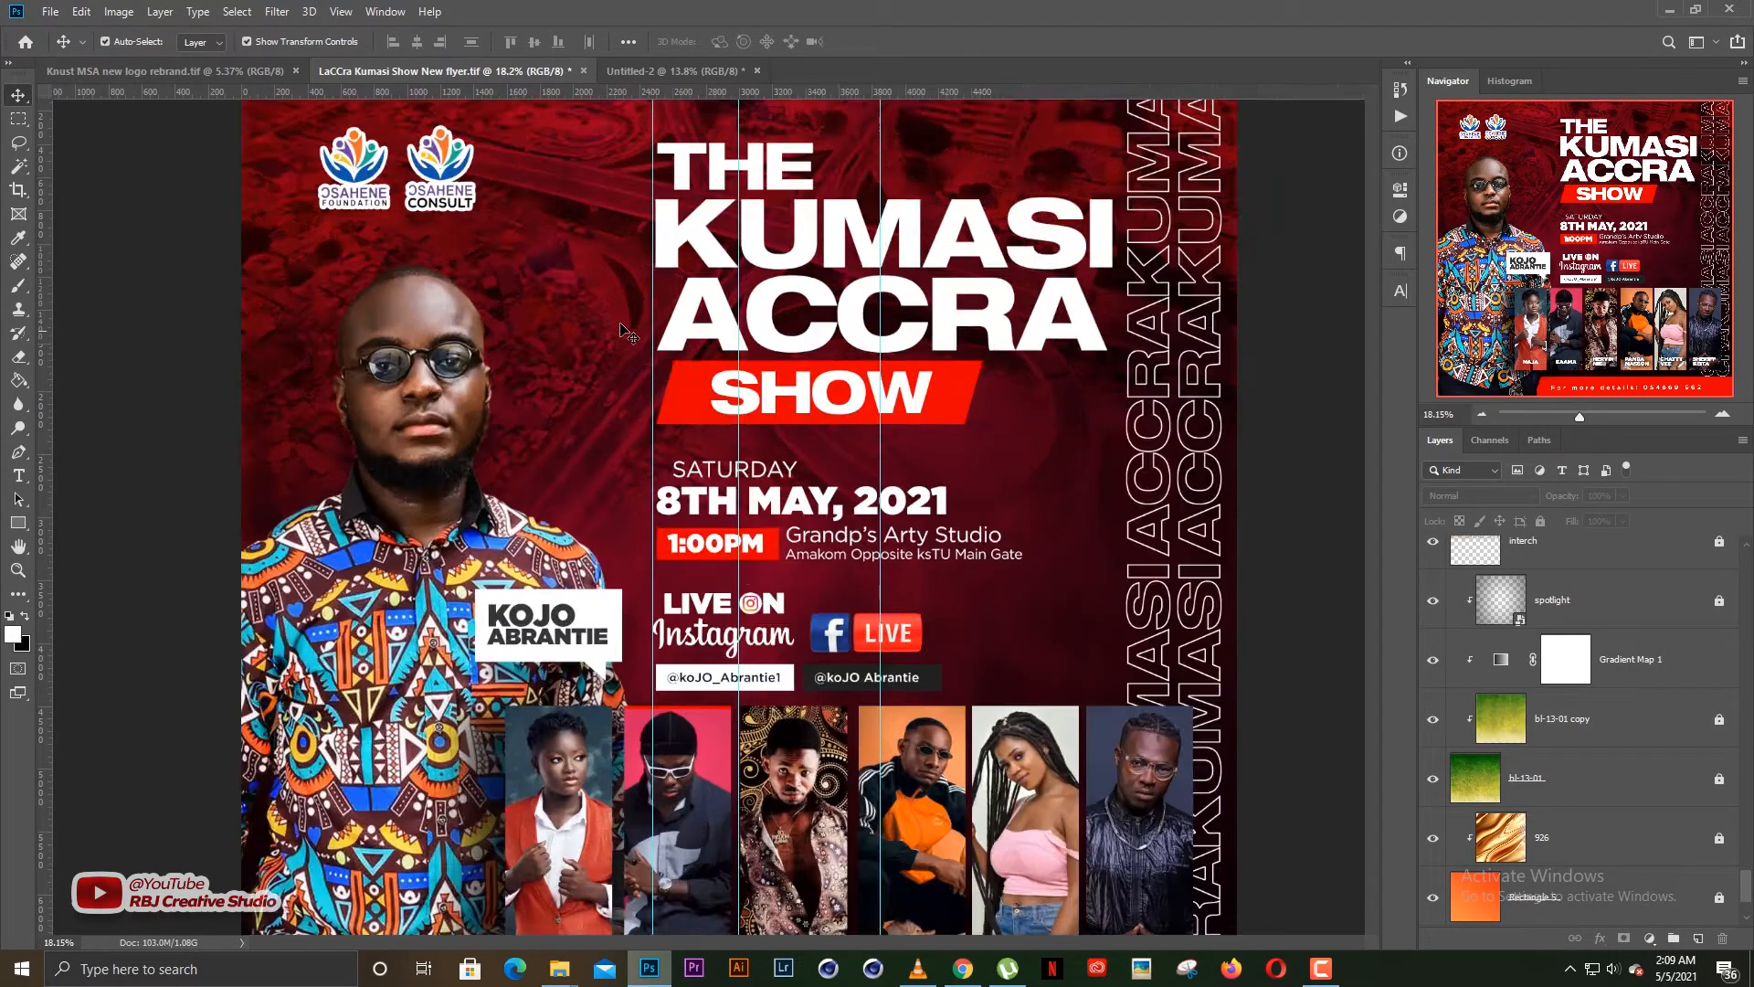
scroll(629, 335, up, 2)
scroll(680, 474, up, 3)
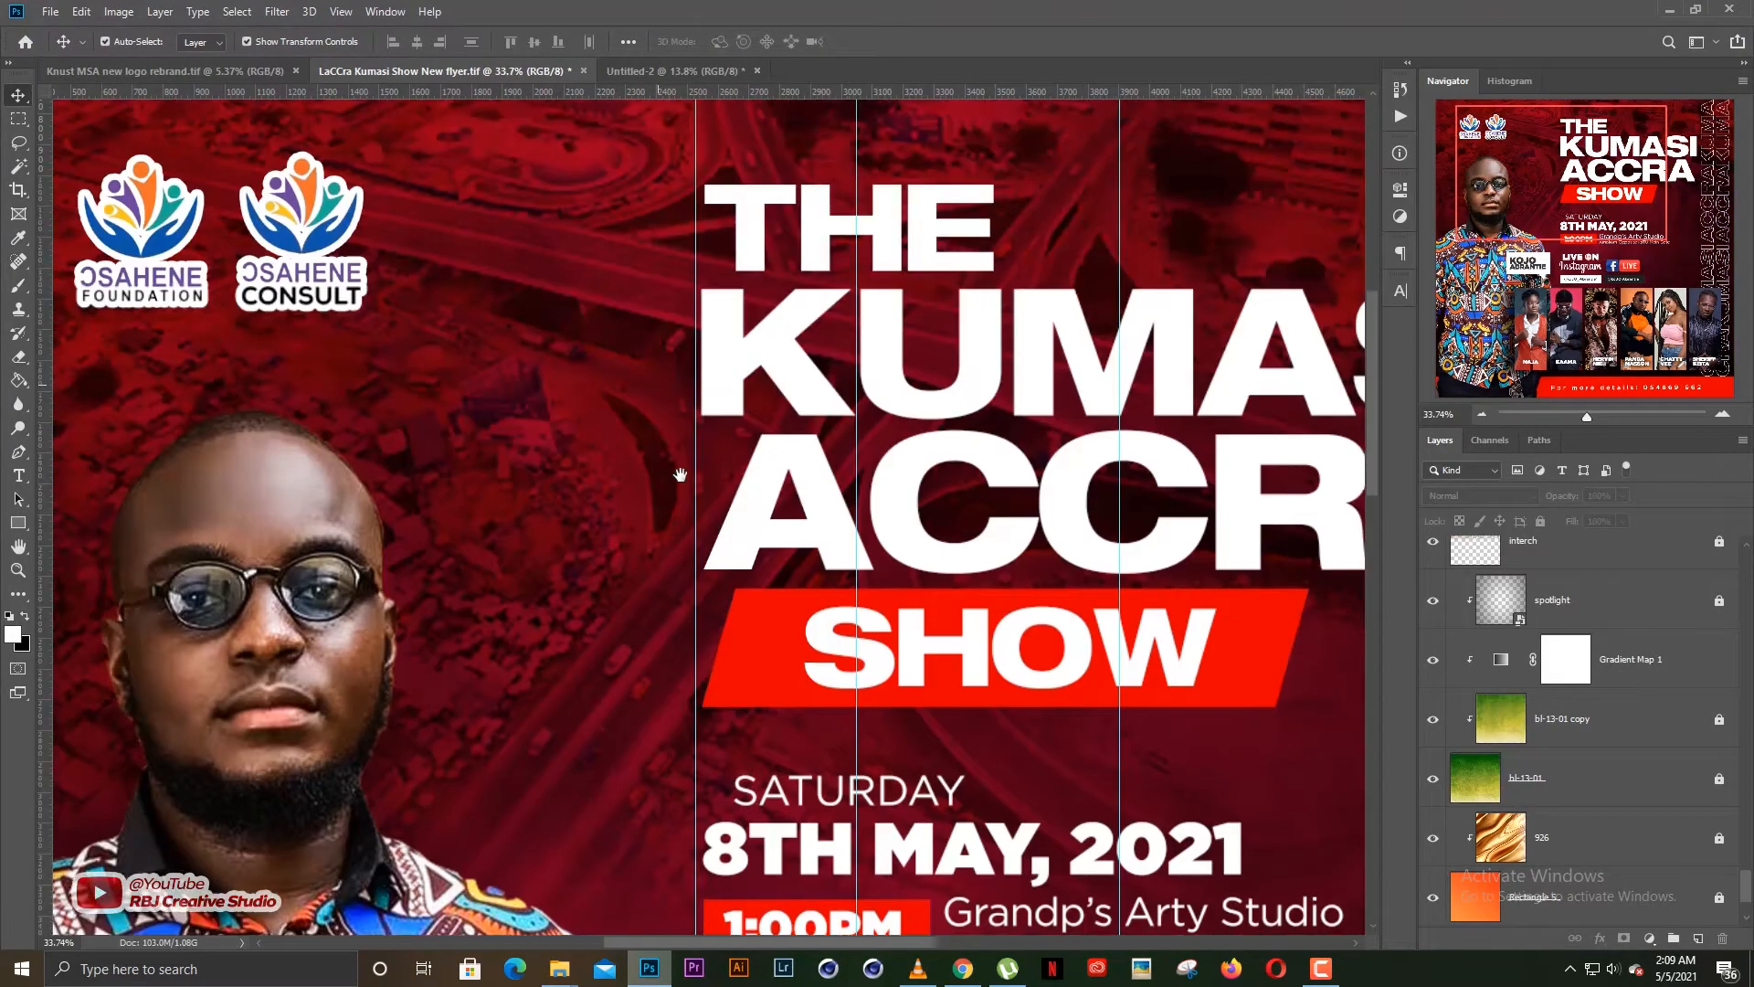
scroll(695, 462, down, 2)
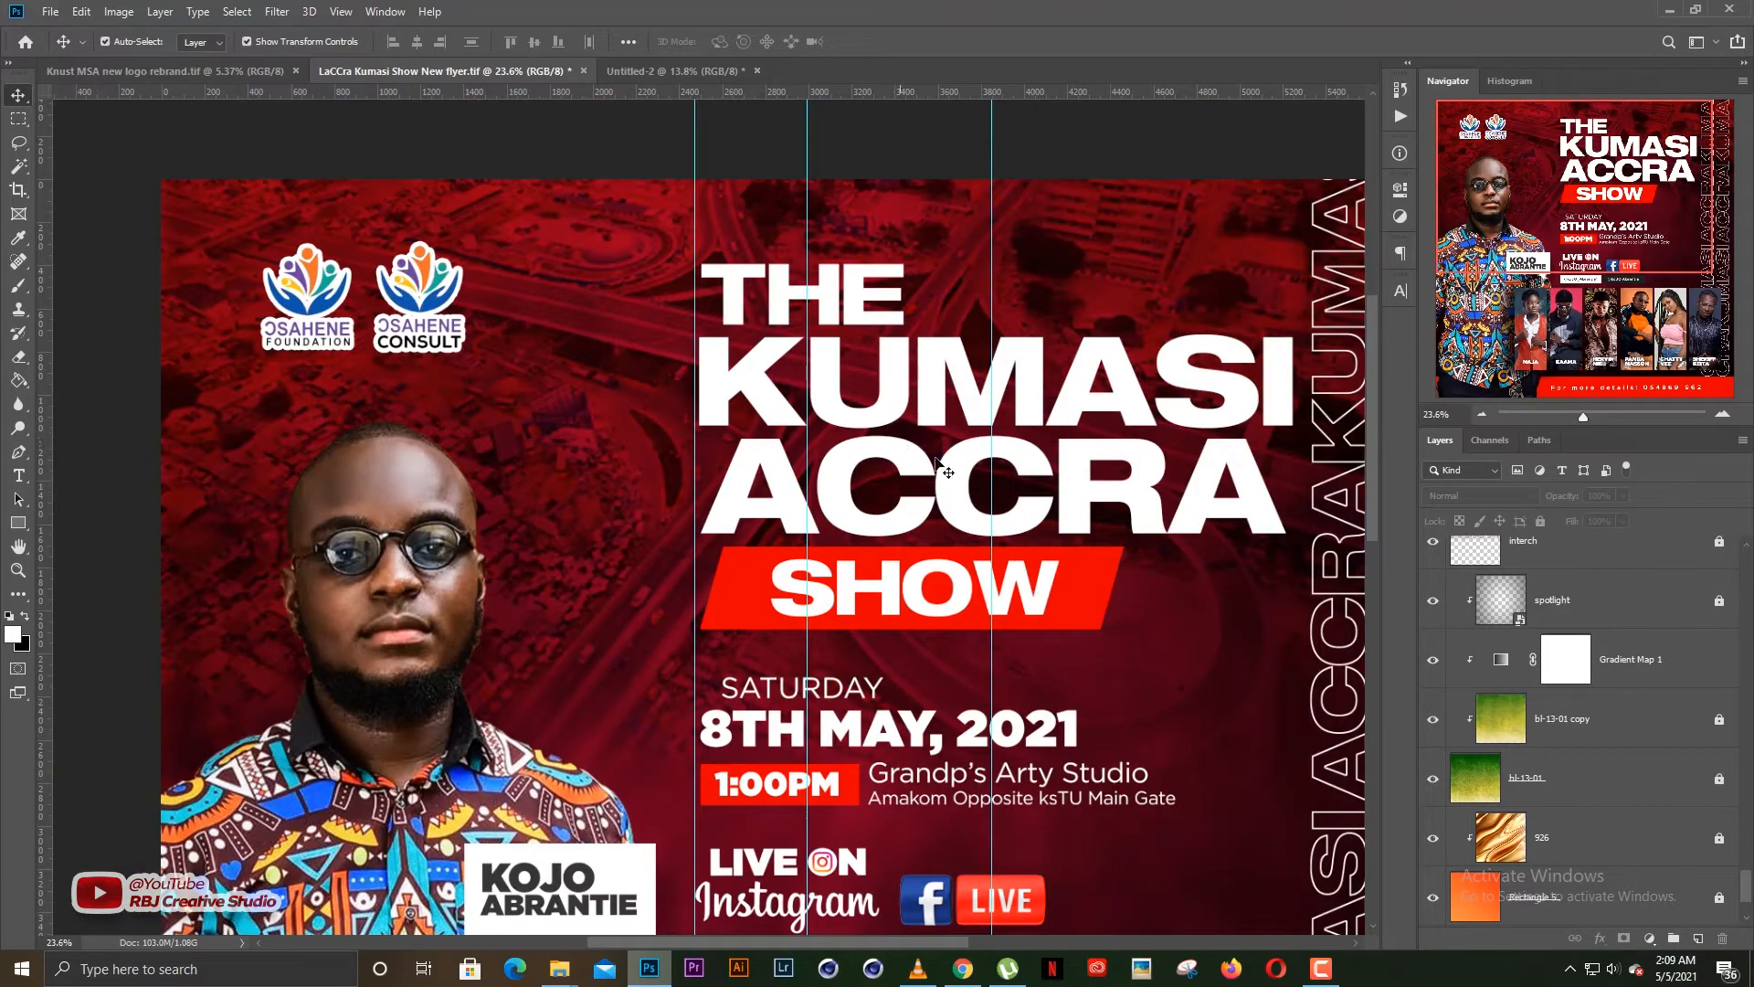
scroll(936, 459, down, 2)
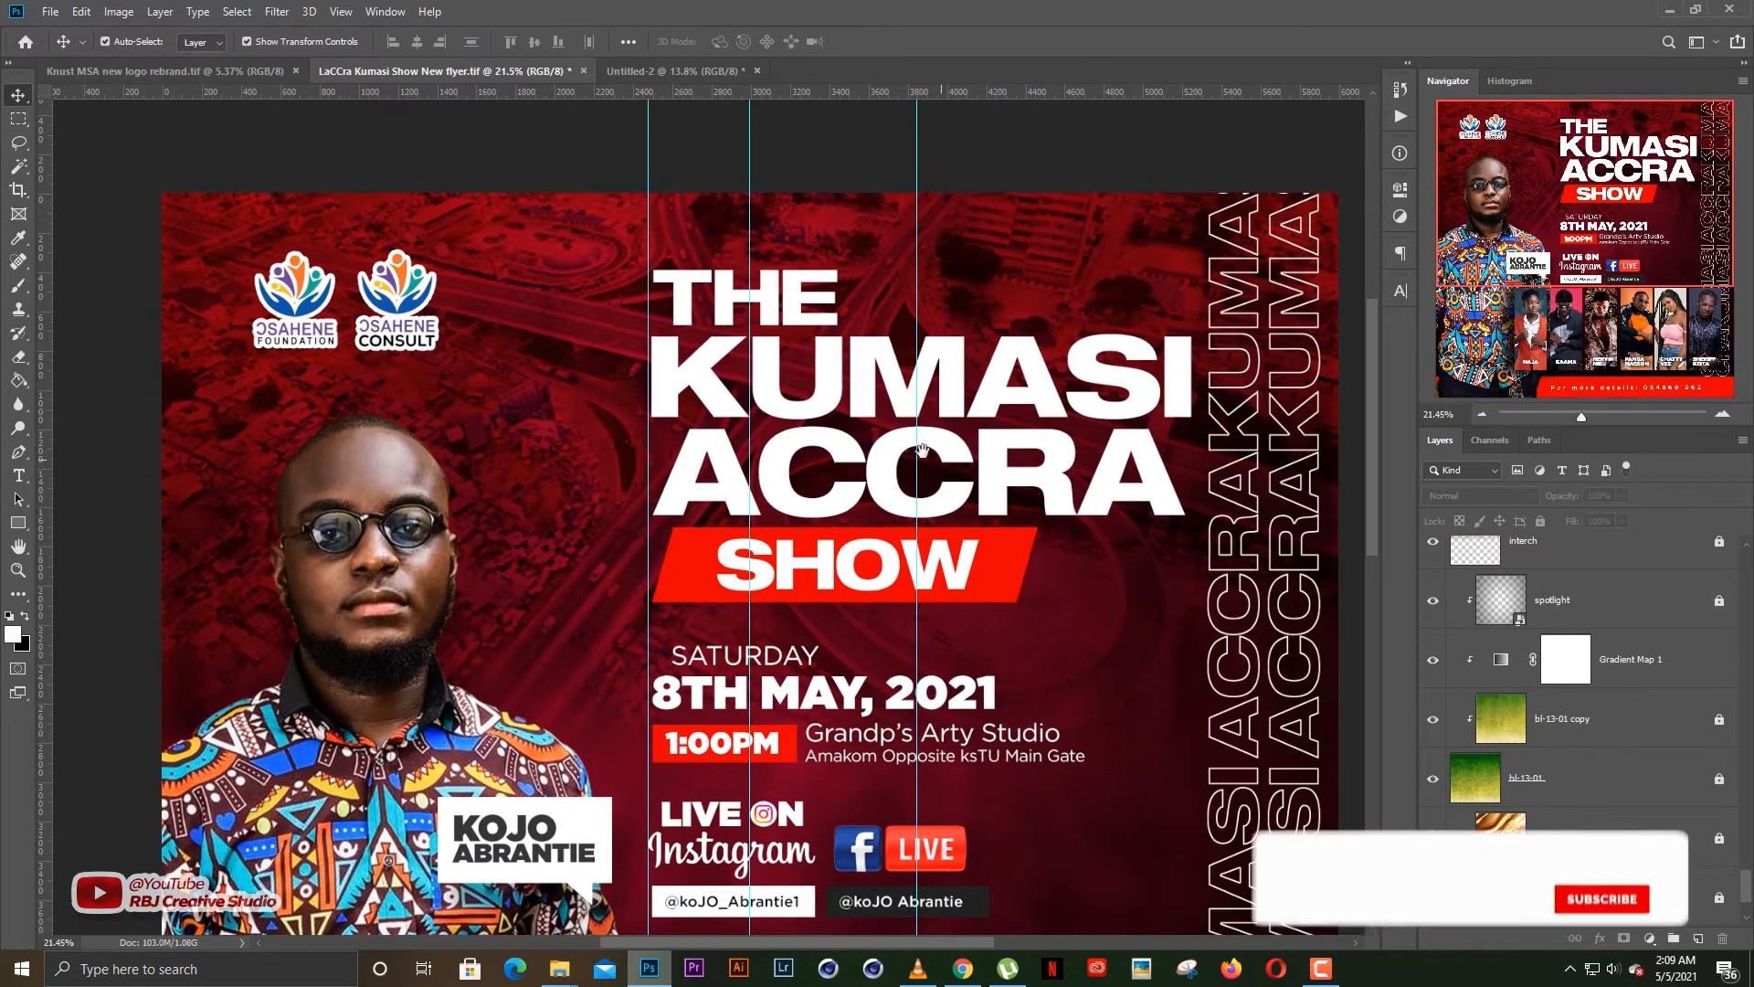
drag(923, 450, 897, 442)
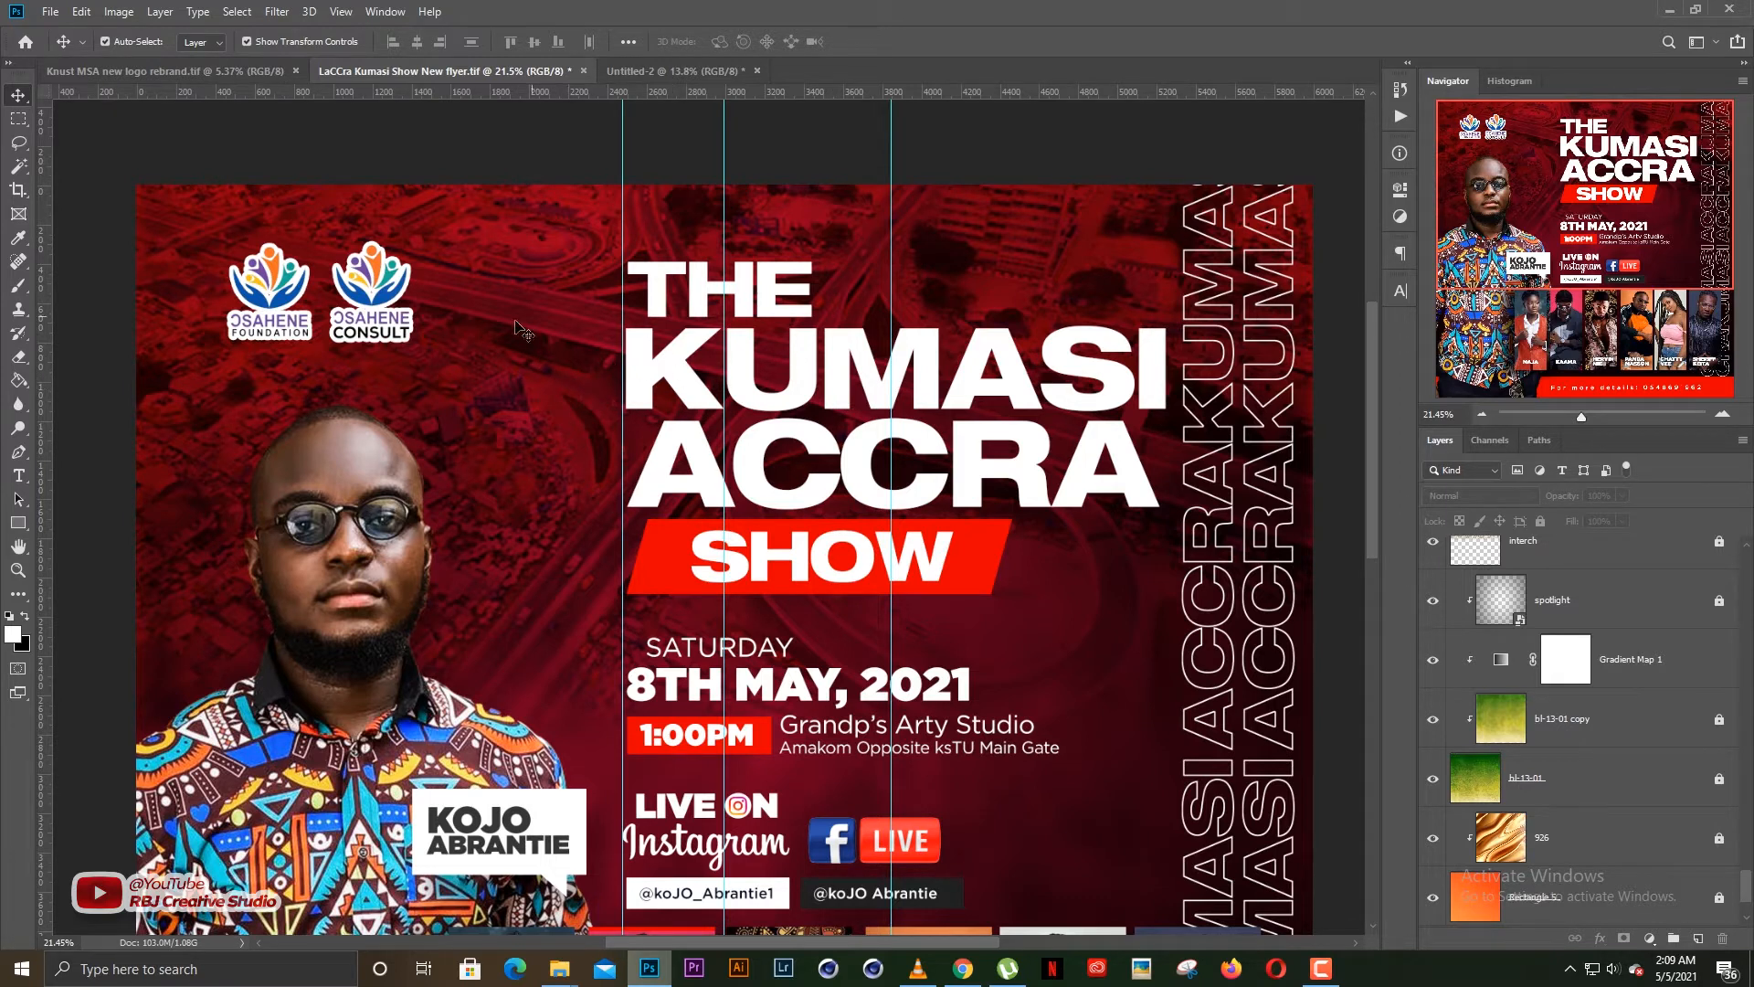
scroll(832, 521, down, 2)
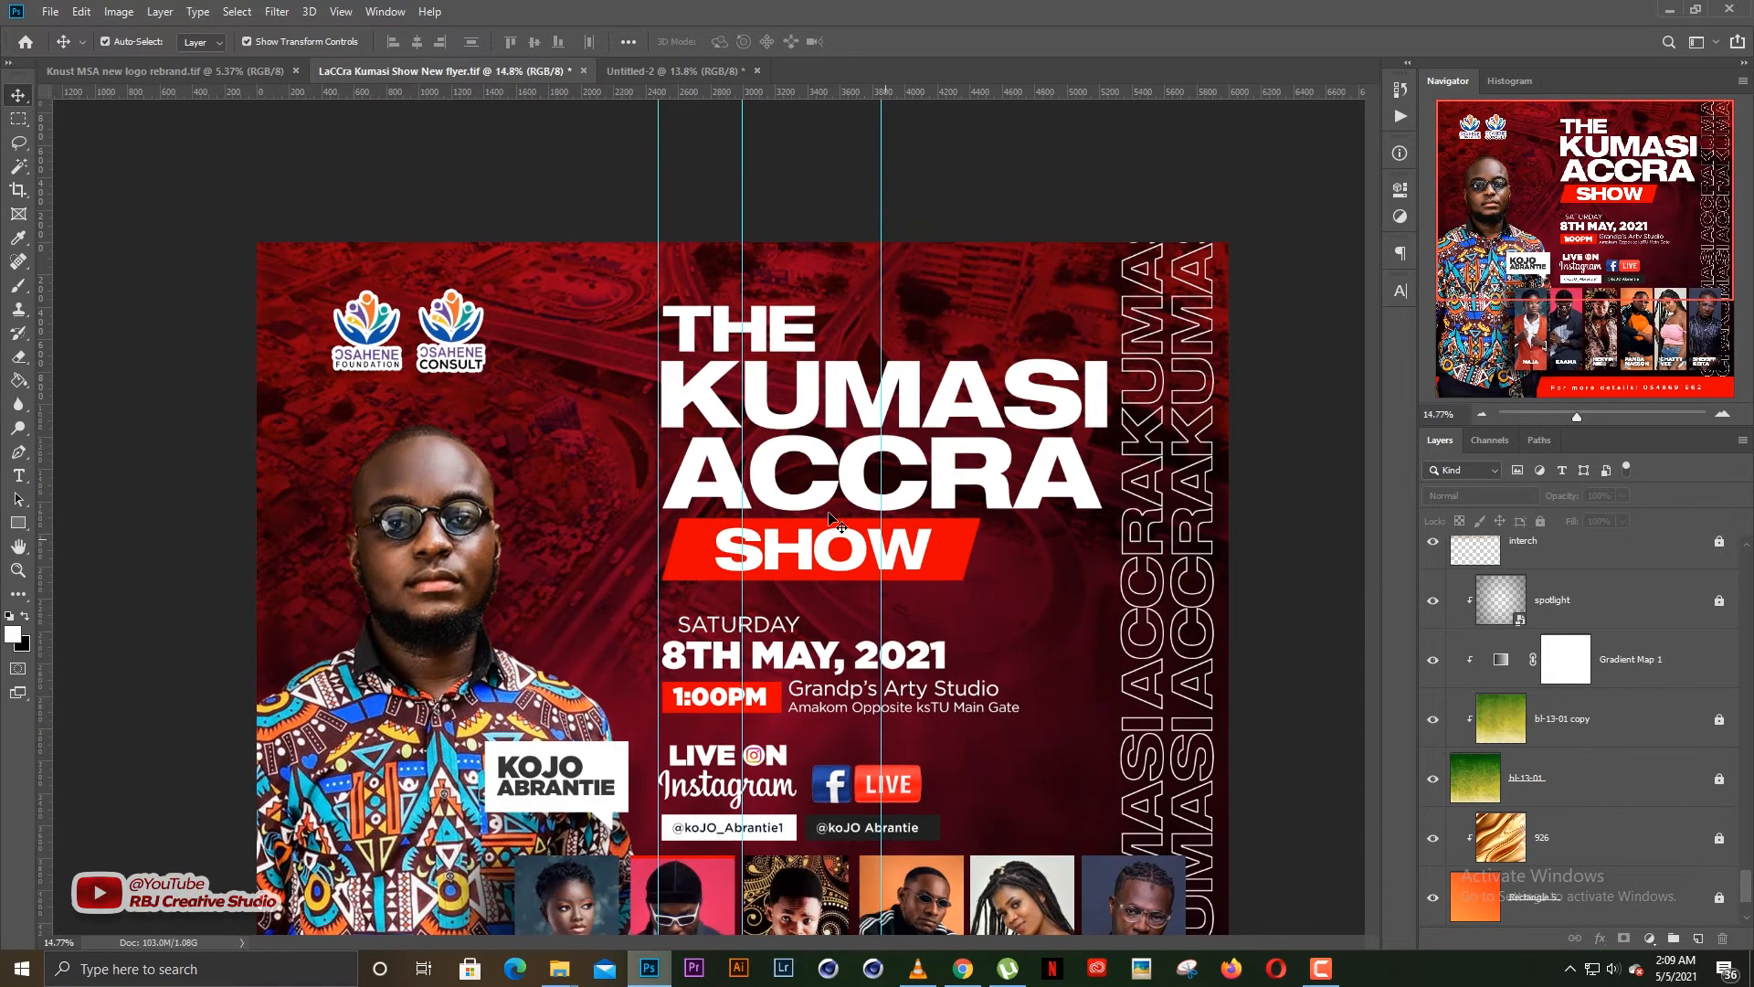
scroll(832, 521, down, 1)
scroll(731, 494, up, 1)
scroll(1540, 691, up, 2)
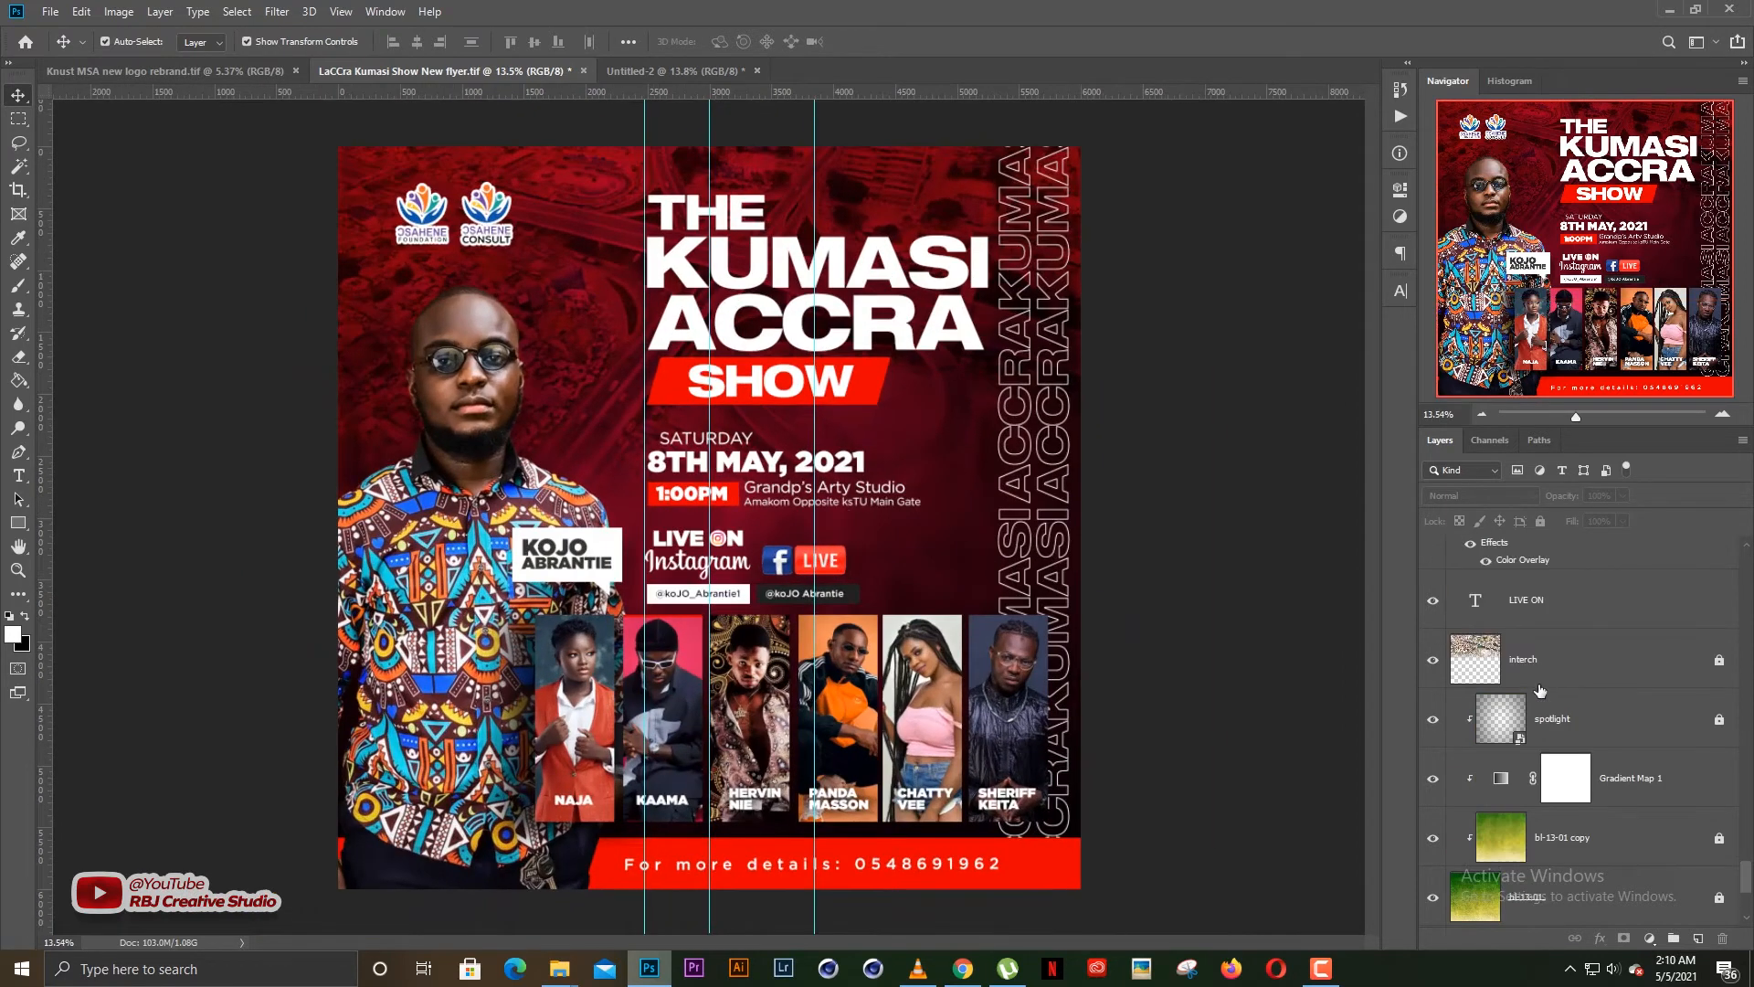
Hide and show the interch layer to compare the flyer's background with and without the road image
click(1433, 662)
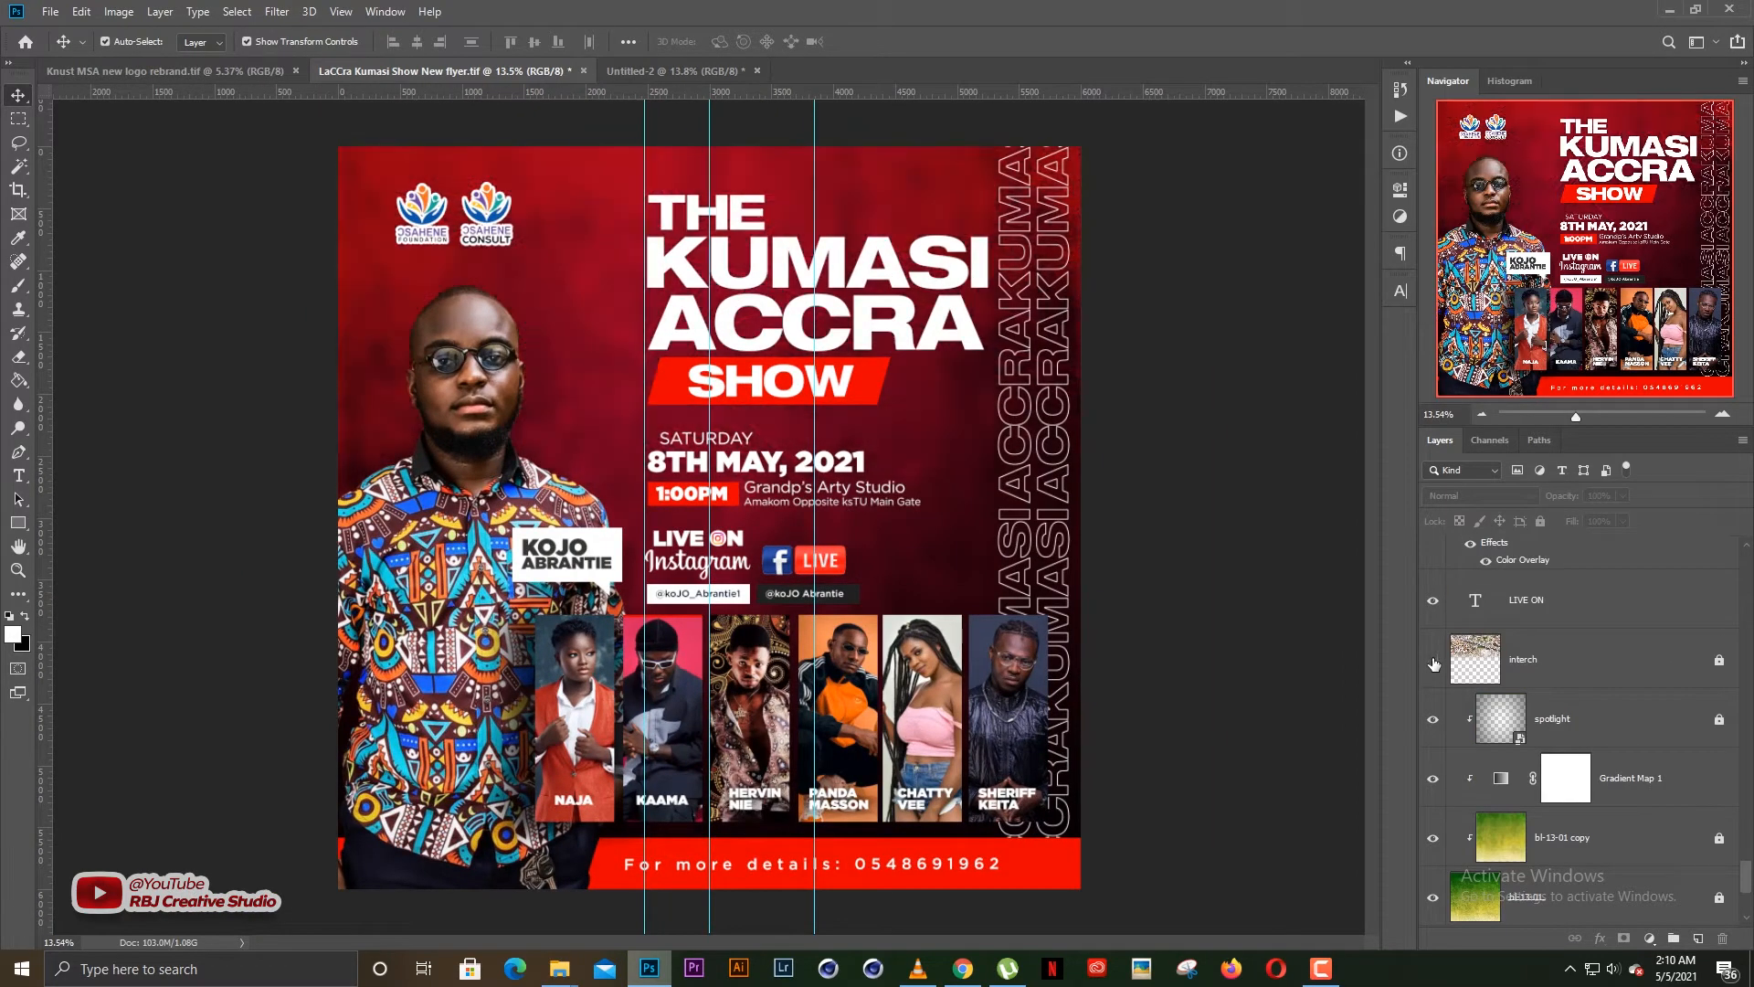
click(1434, 662)
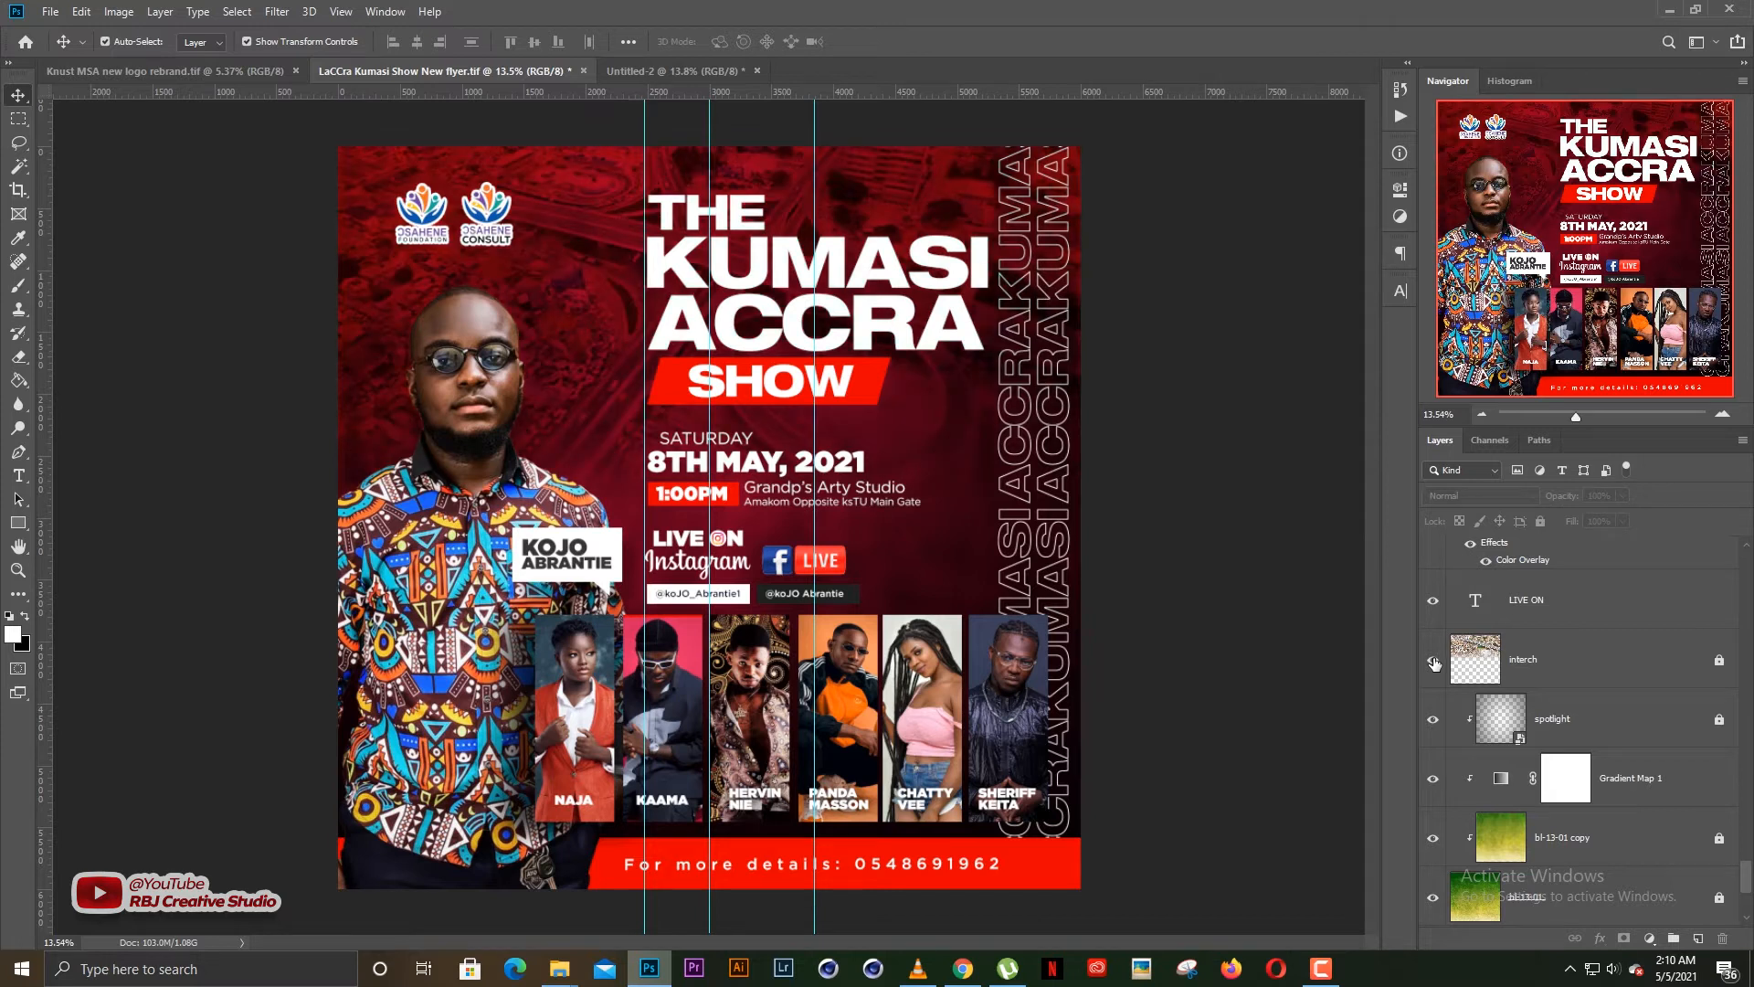
scroll(833, 294, up, 3)
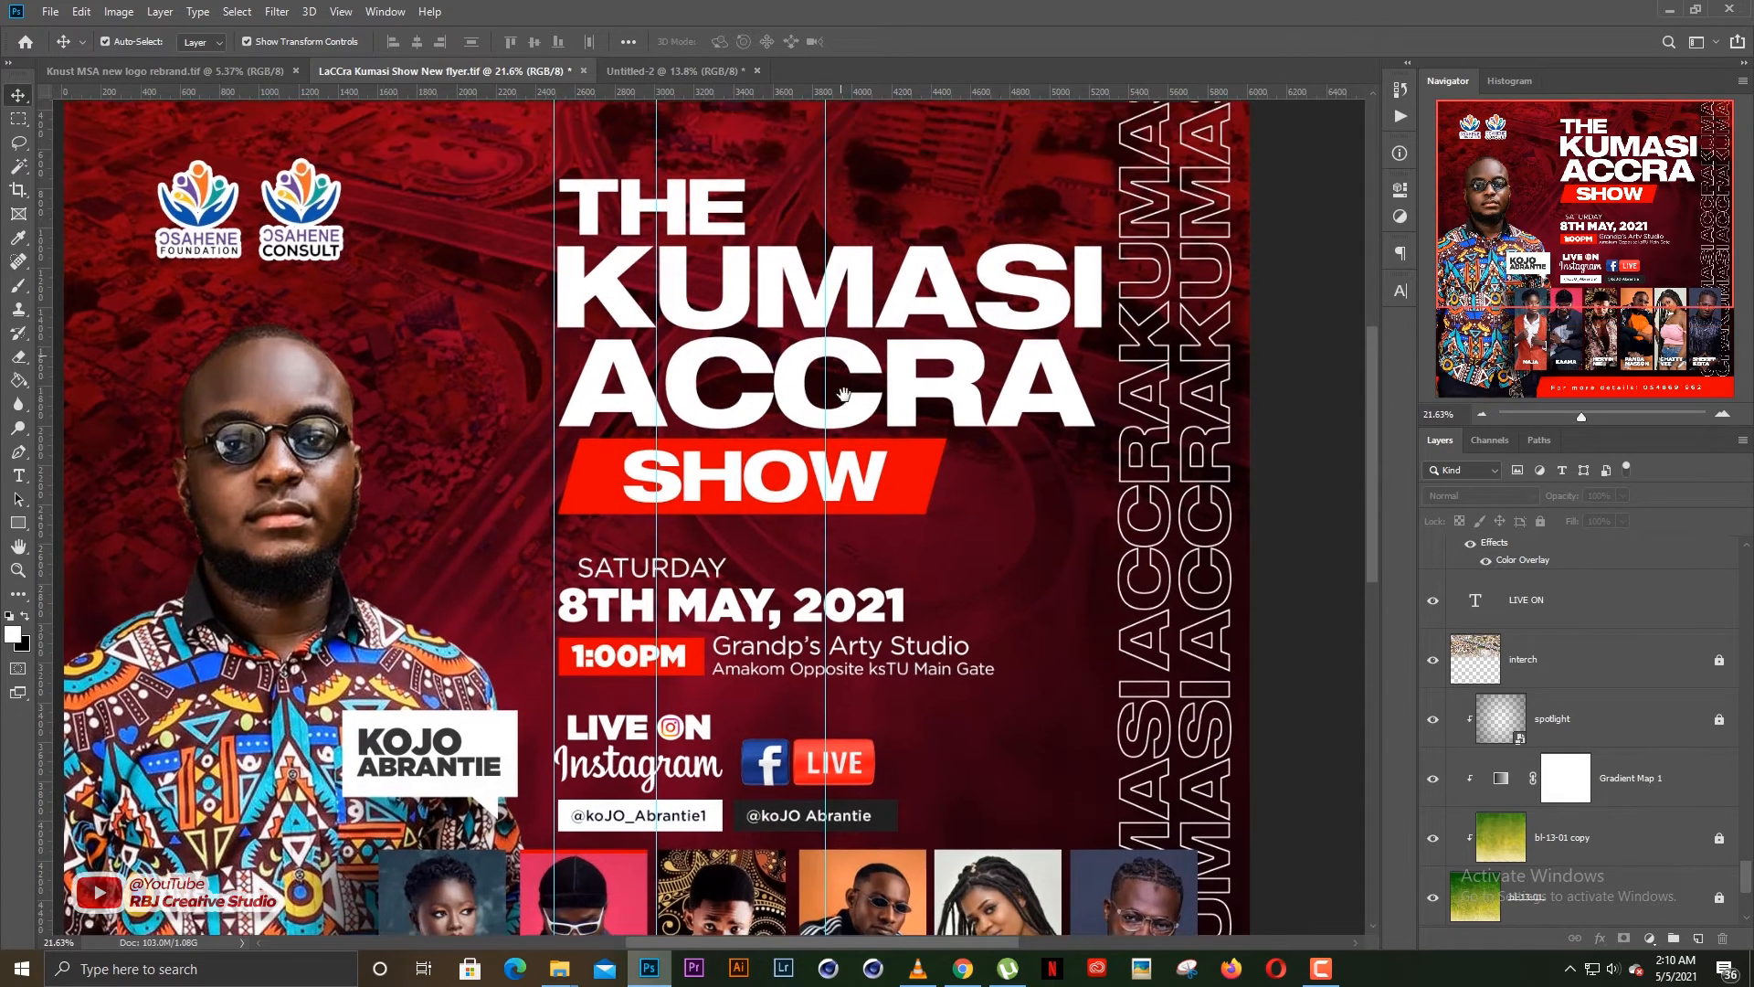
scroll(845, 399, down, 3)
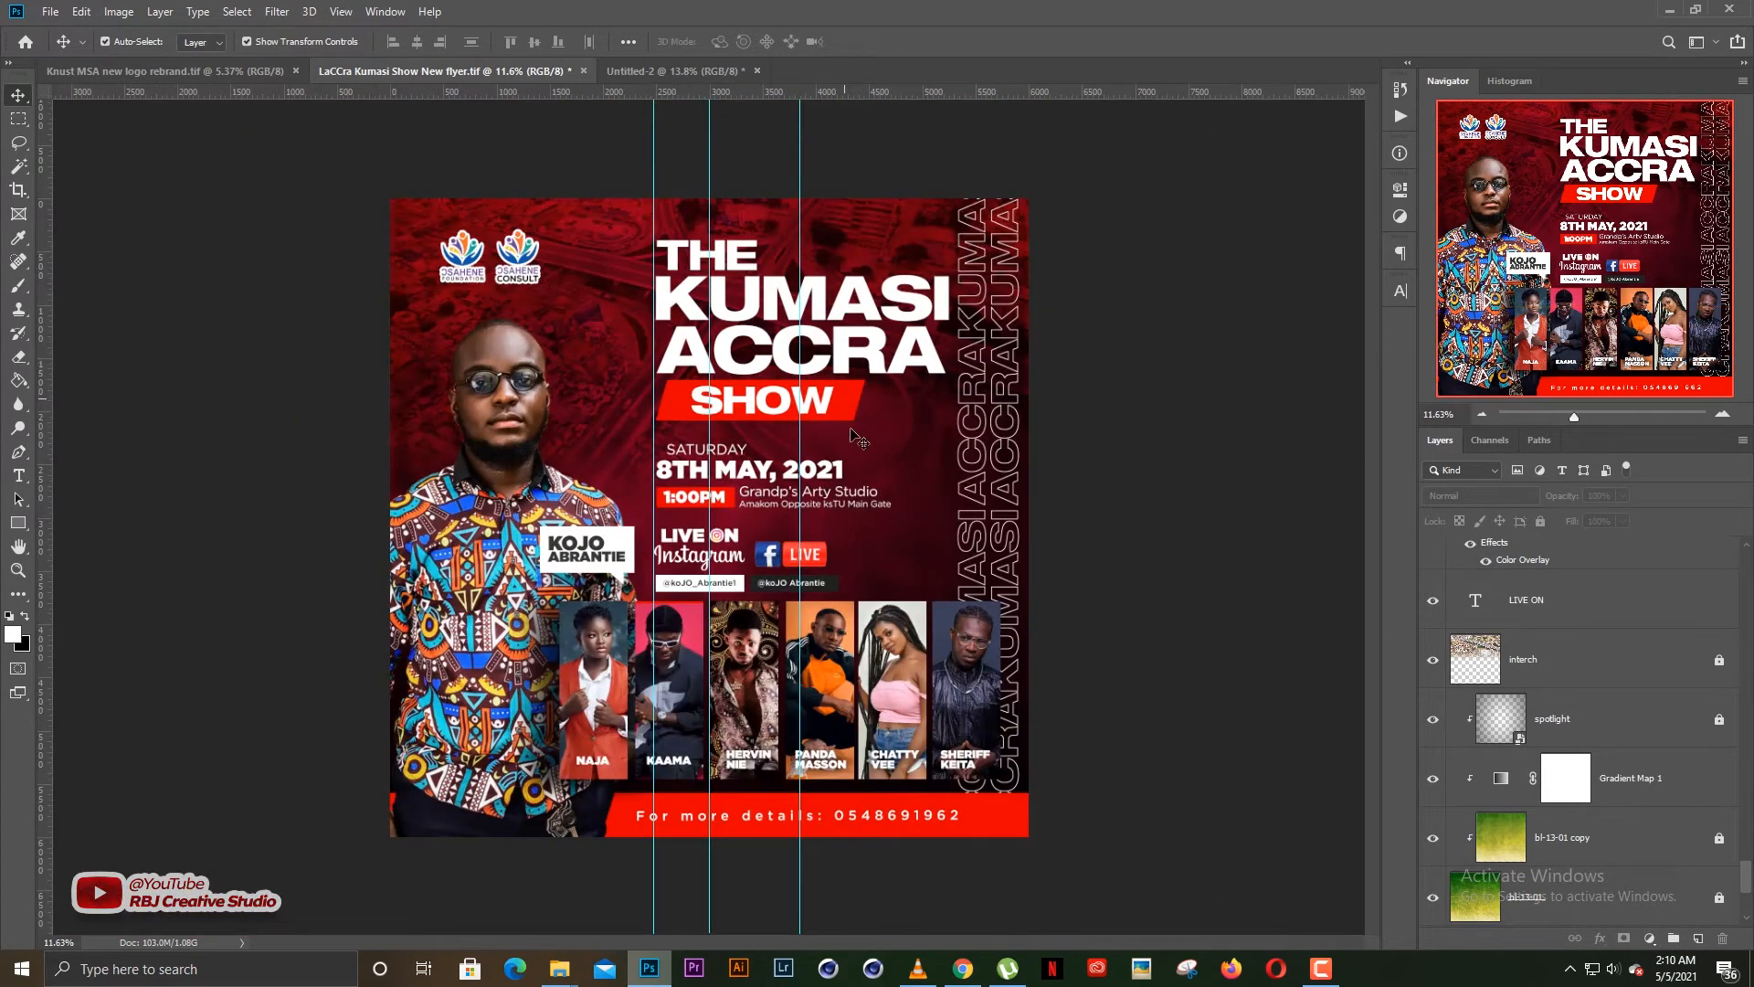
scroll(850, 448, up, 1)
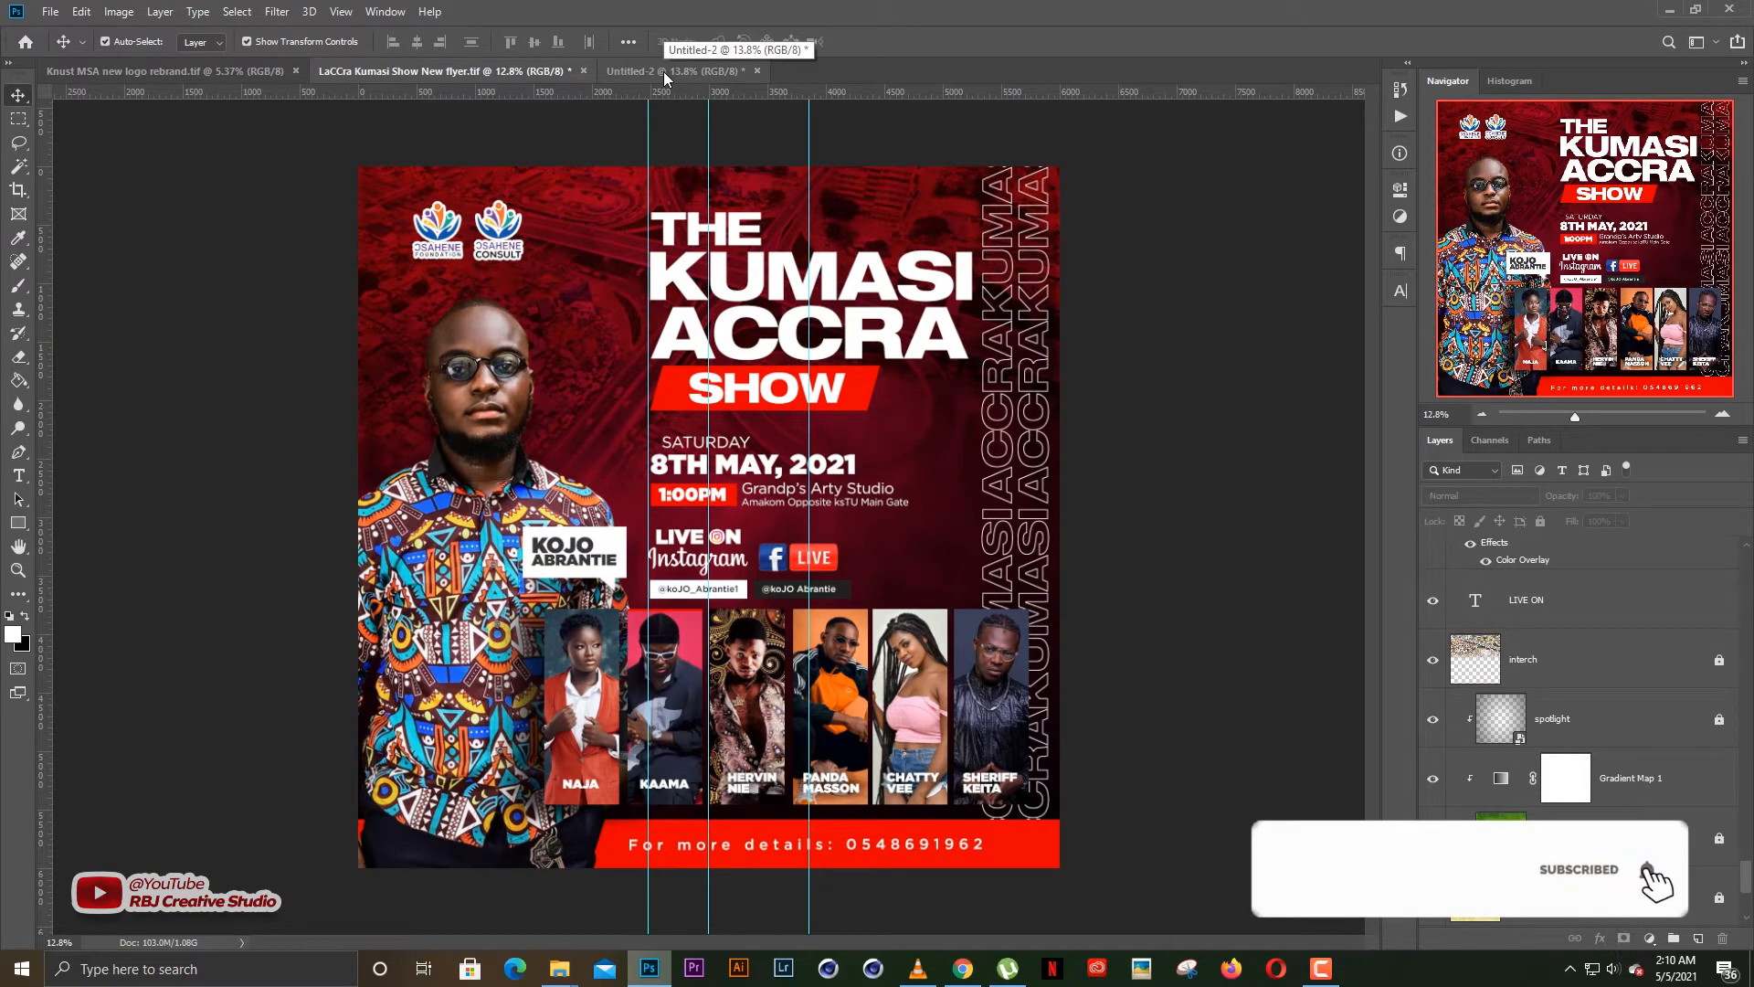
Duplicate all layers from interch down to Background into a new document, leaving its name blank
click(1563, 662)
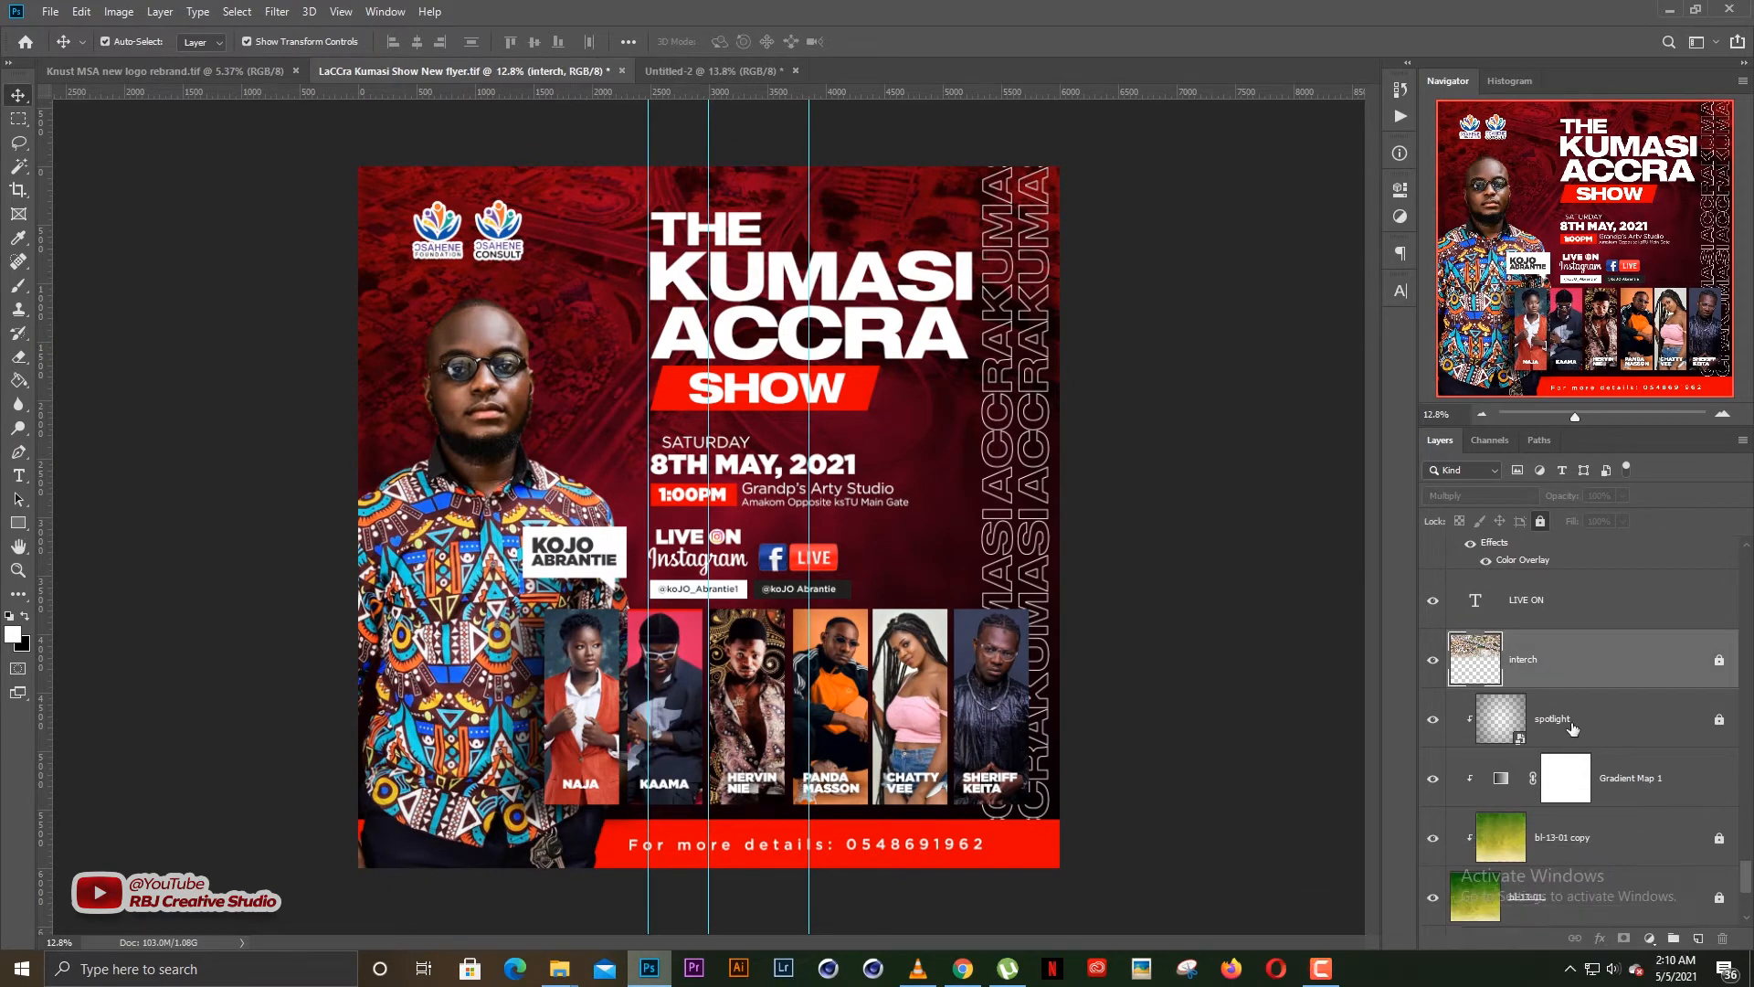
scroll(1574, 758, down, 3)
scroll(1567, 823, up, 2)
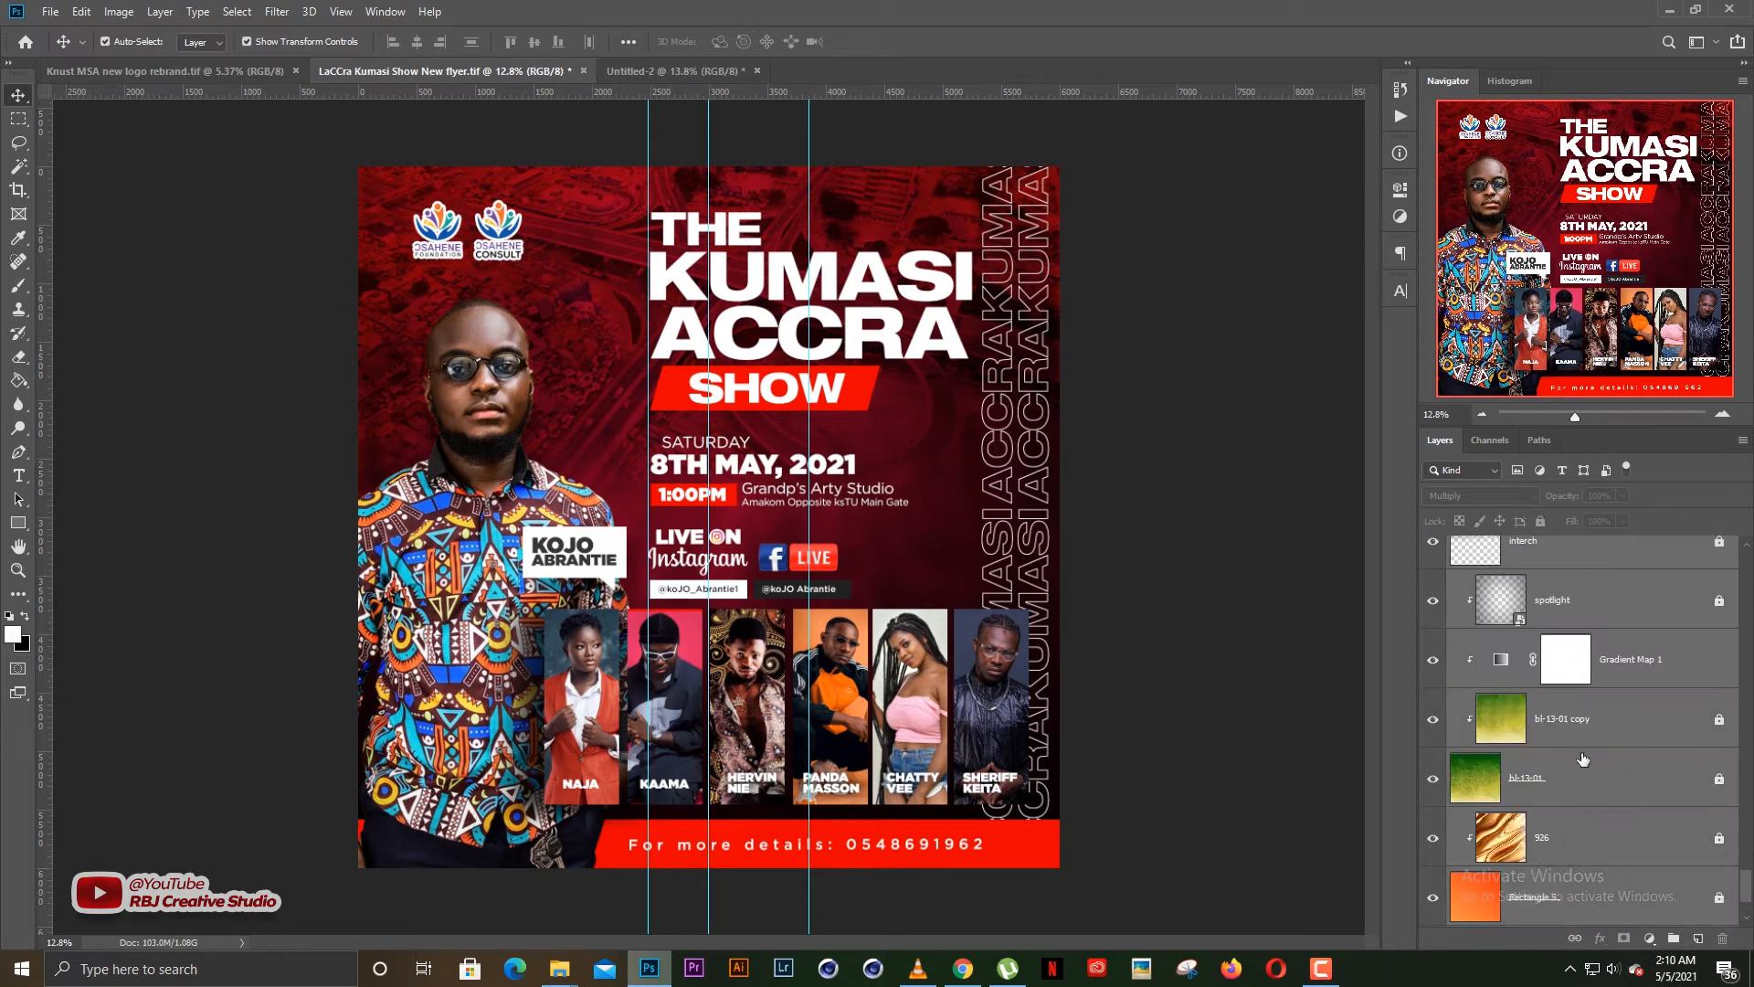
right_click(1595, 607)
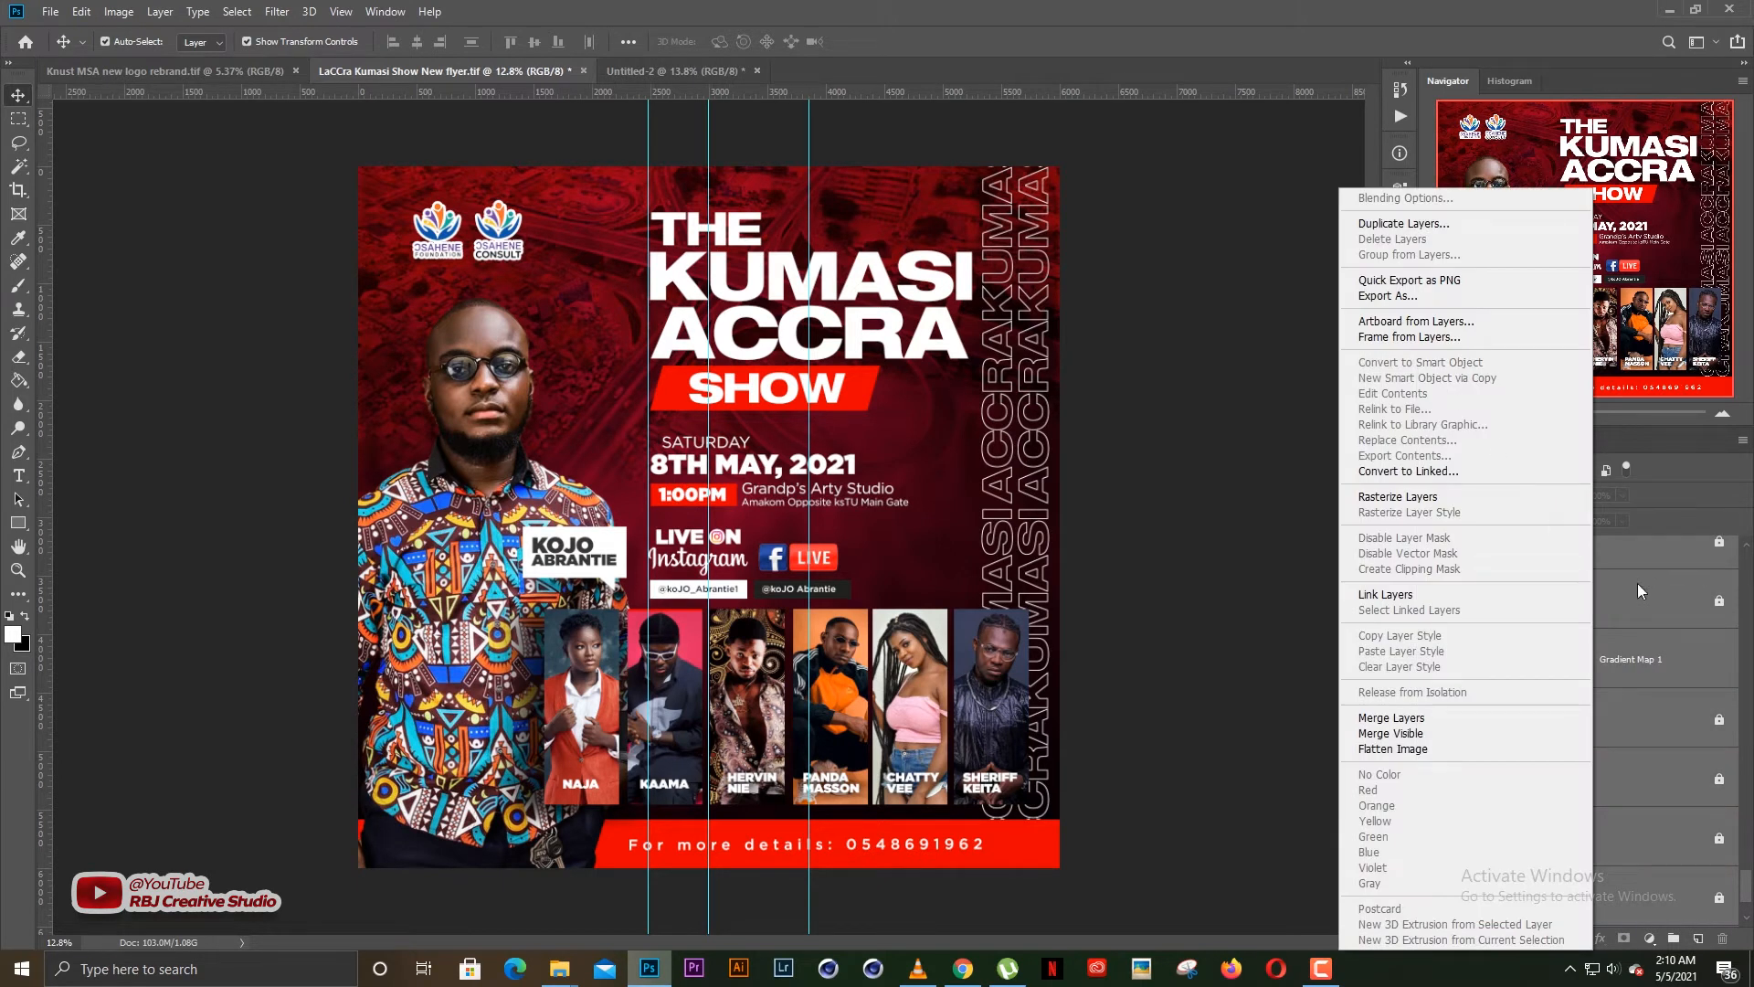
click(1399, 224)
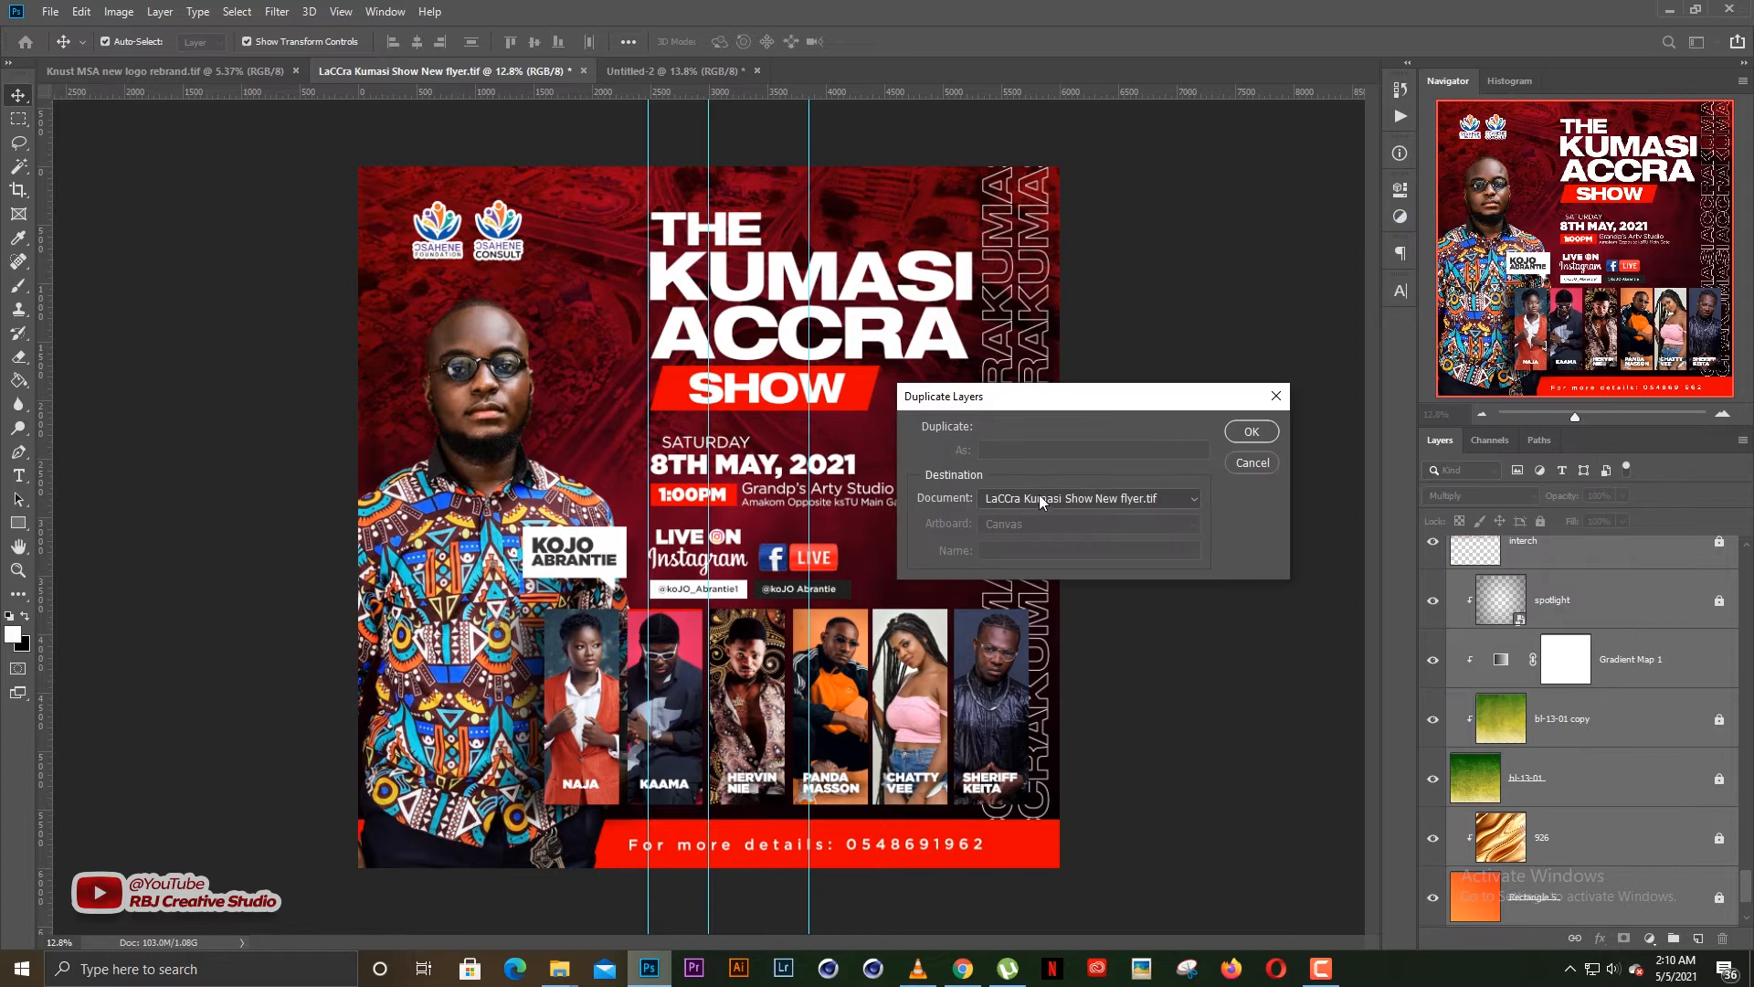
click(1041, 499)
click(1024, 562)
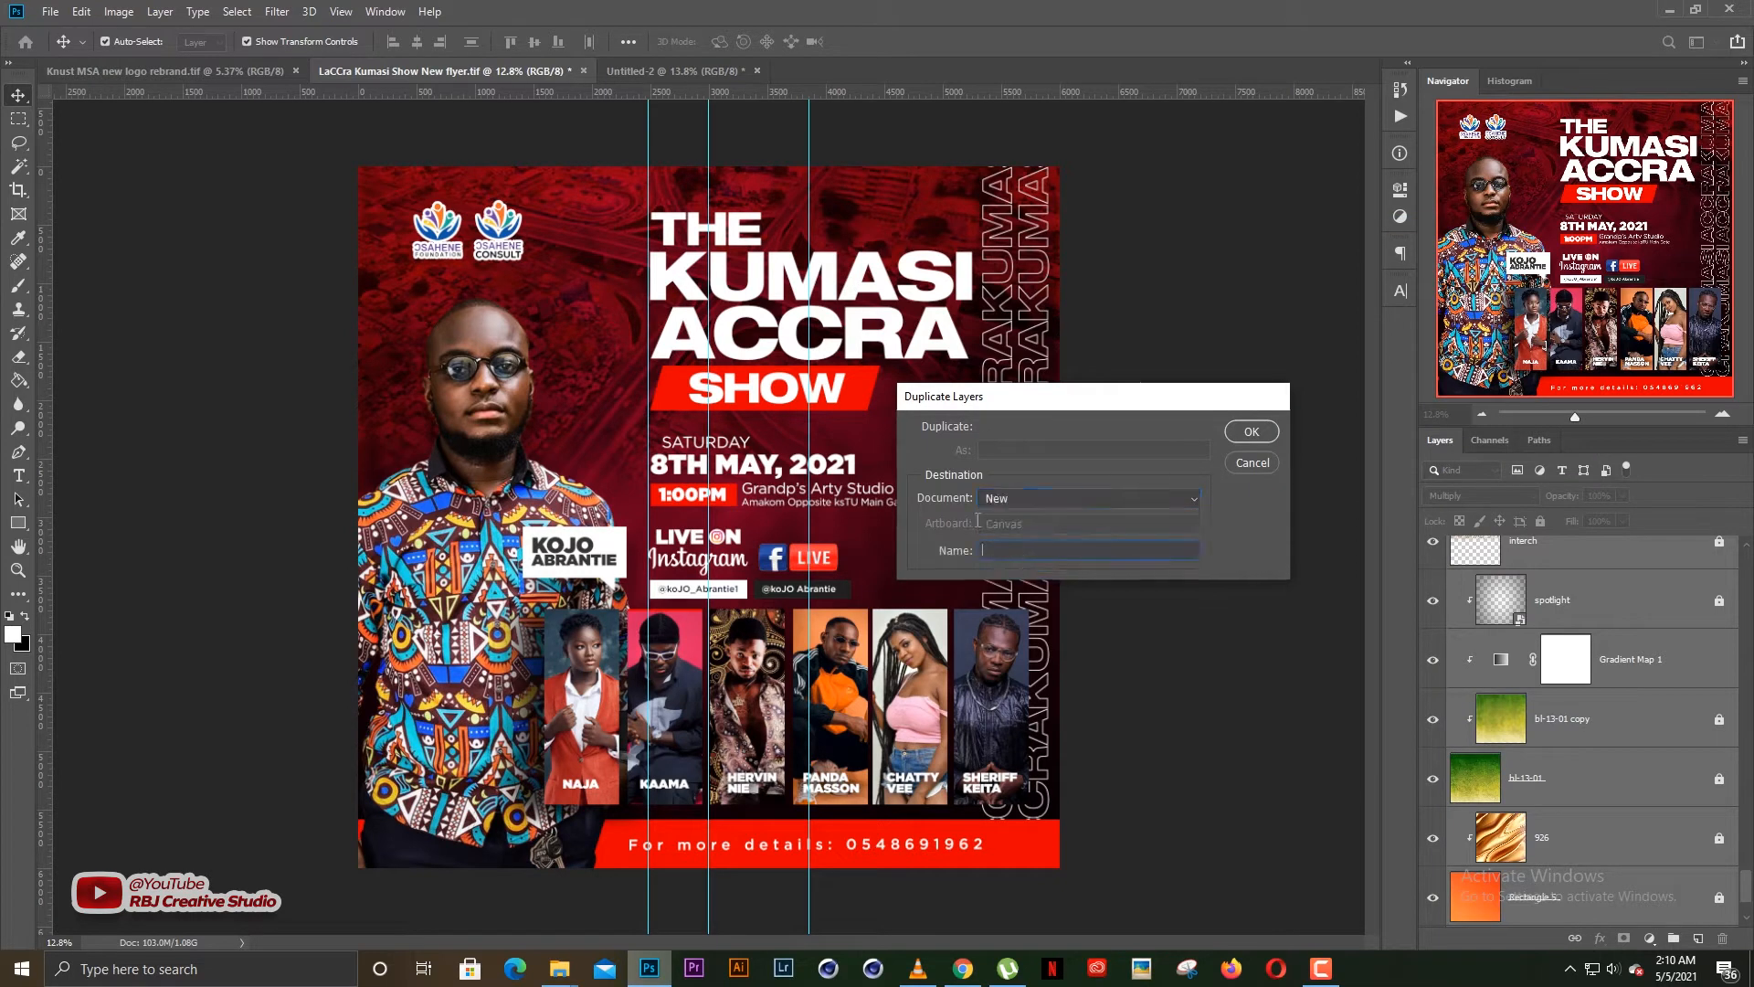
key(Return)
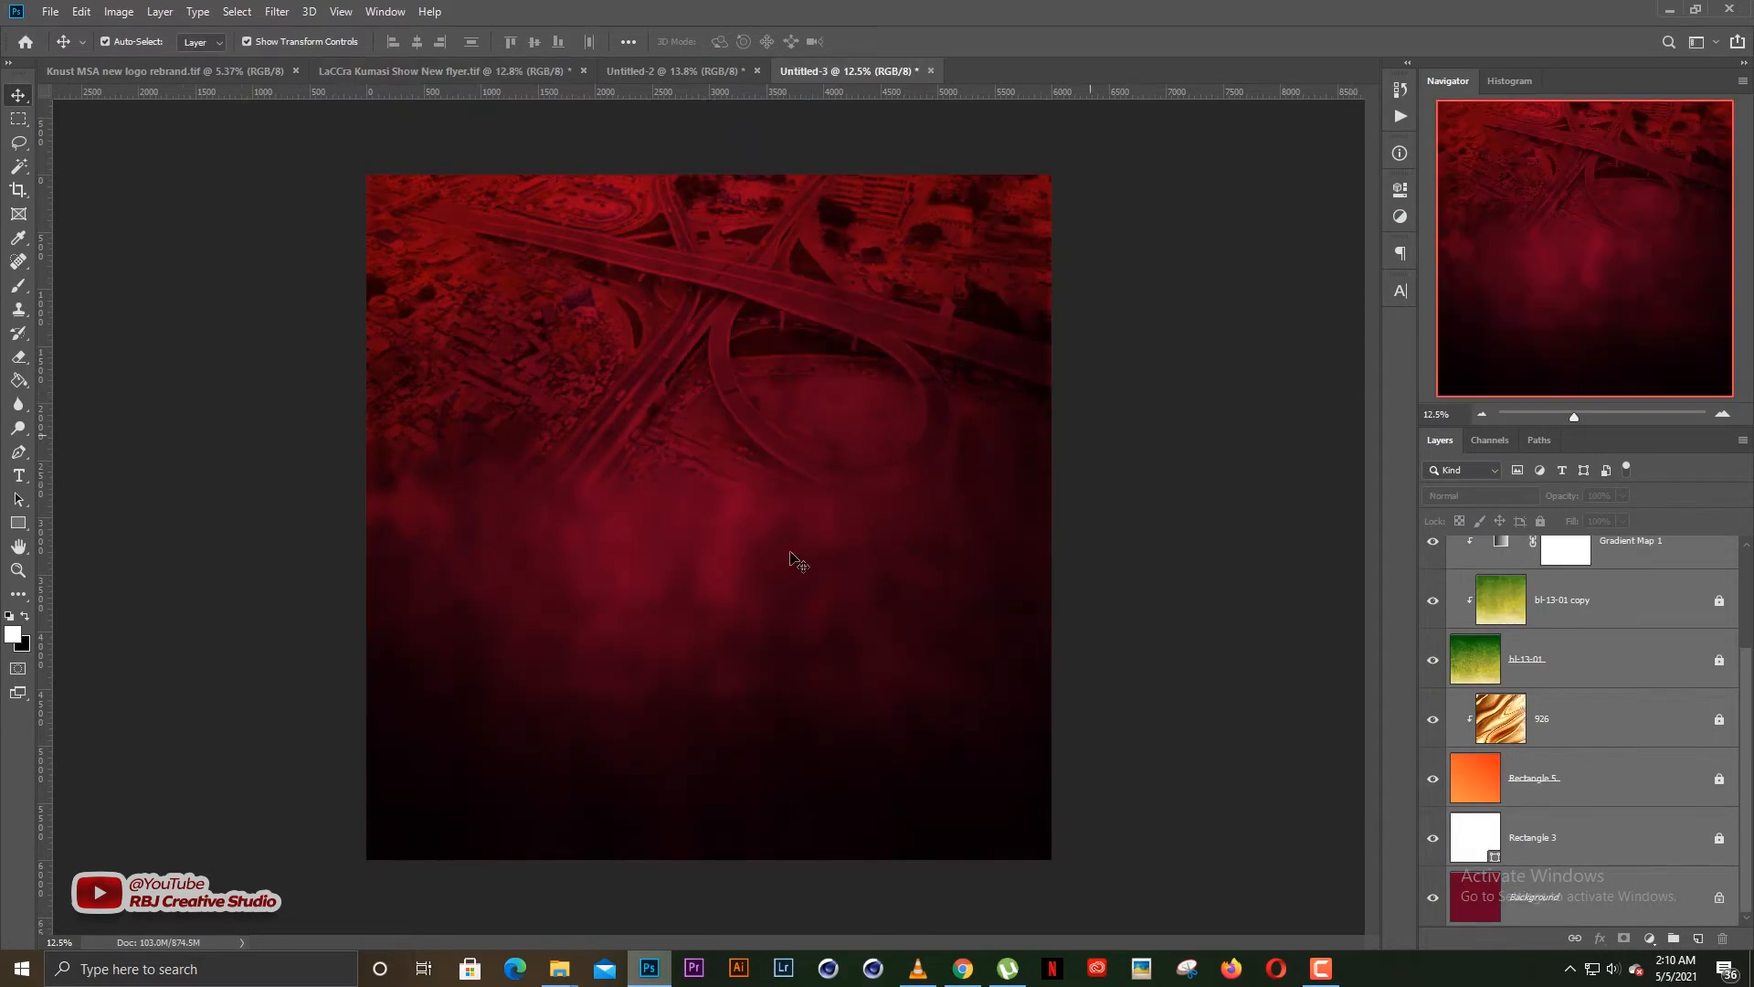
Open the gradient of the Gradient Map 1 adjustment layer and move its red colour stop to location 23%
scroll(799, 562, up, 1)
scroll(795, 560, down, 1)
scroll(787, 559, up, 1)
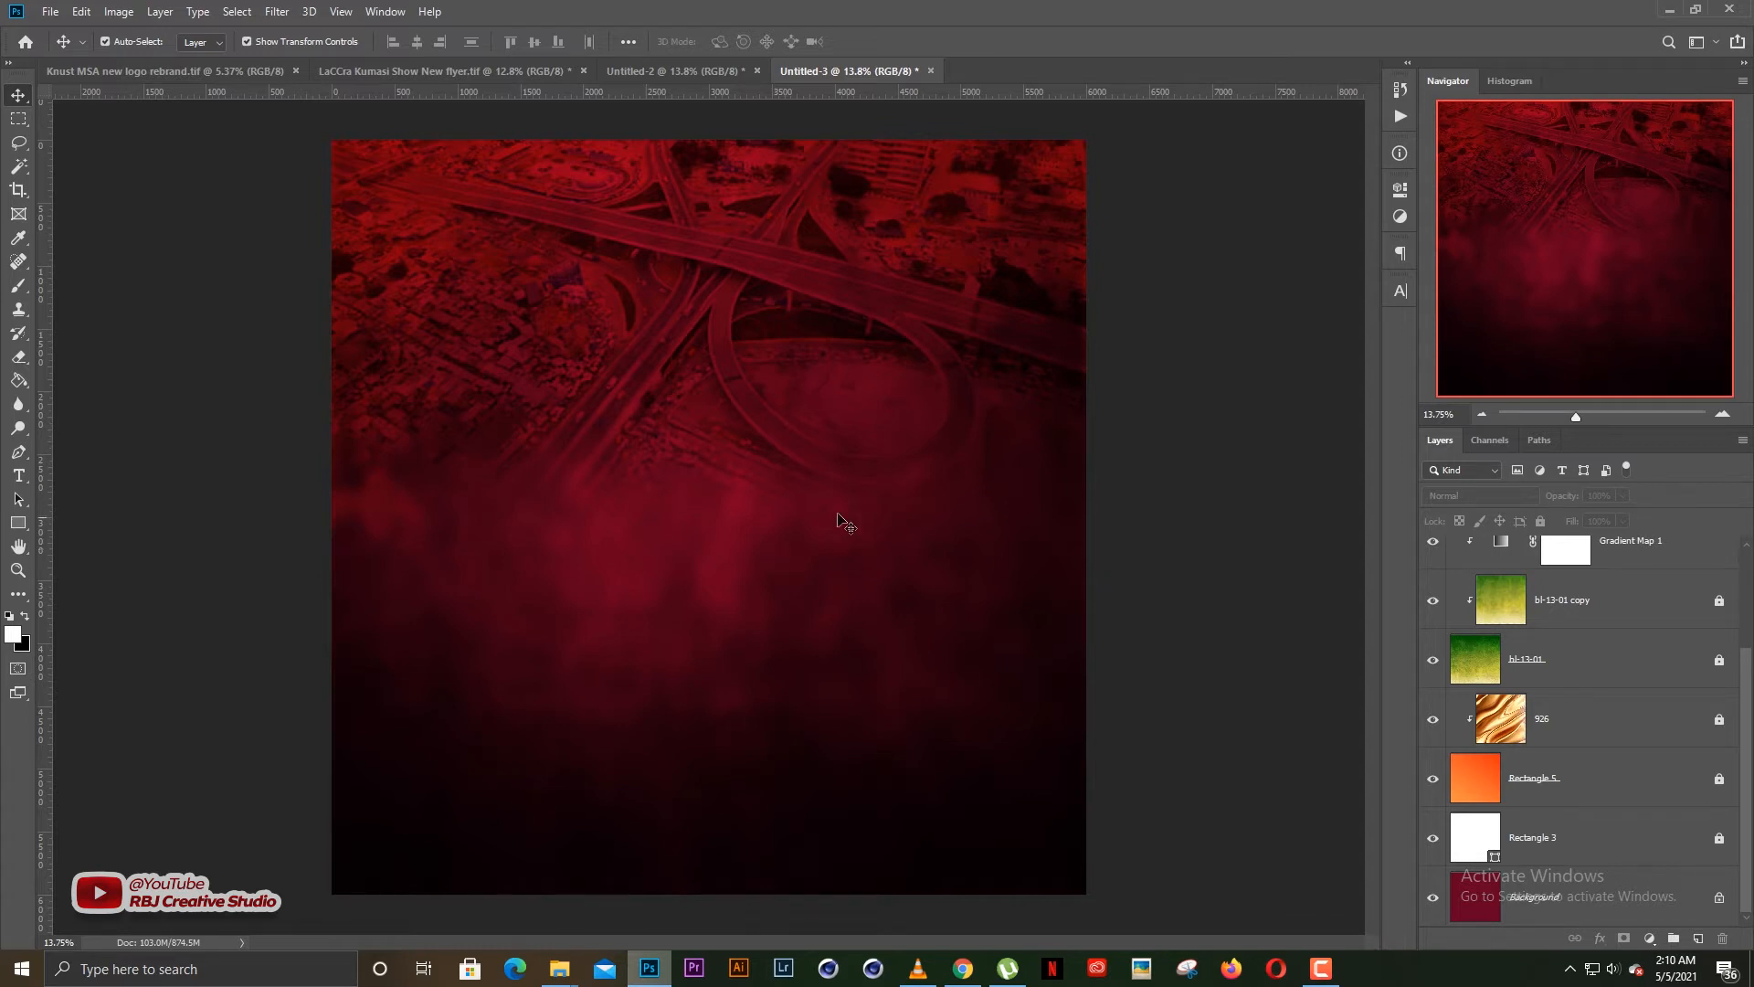
scroll(1599, 676, up, 2)
click(1607, 677)
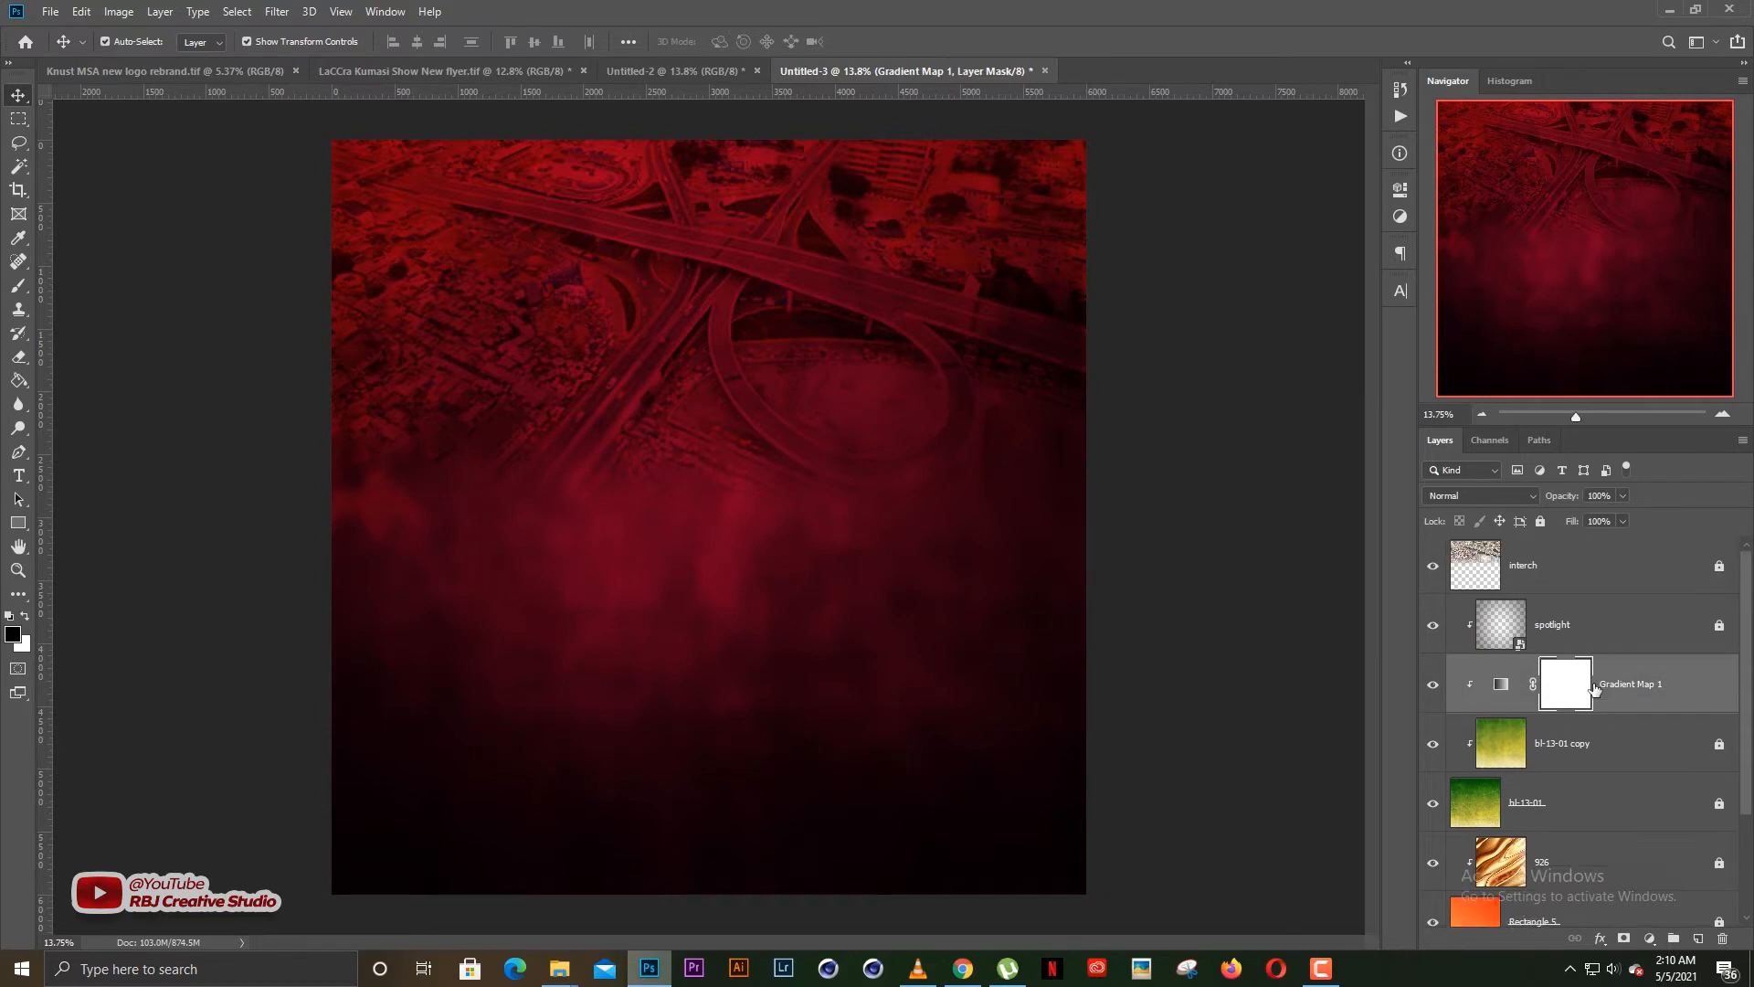
click(1398, 194)
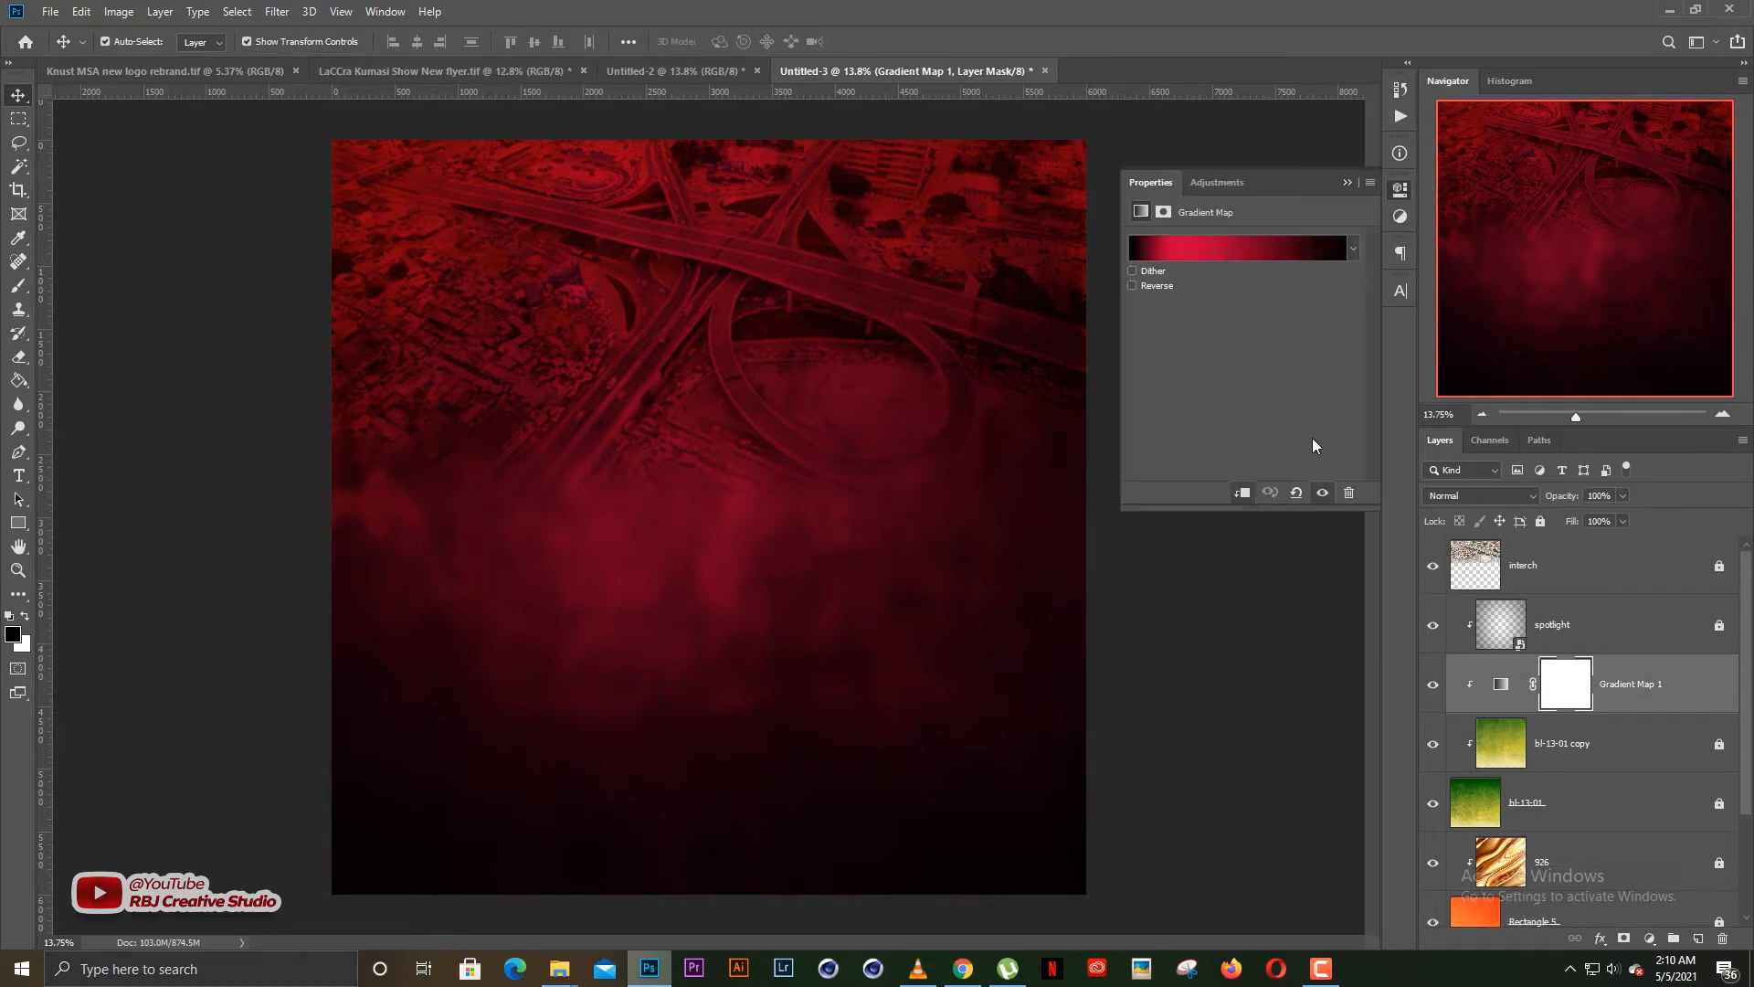
click(1279, 248)
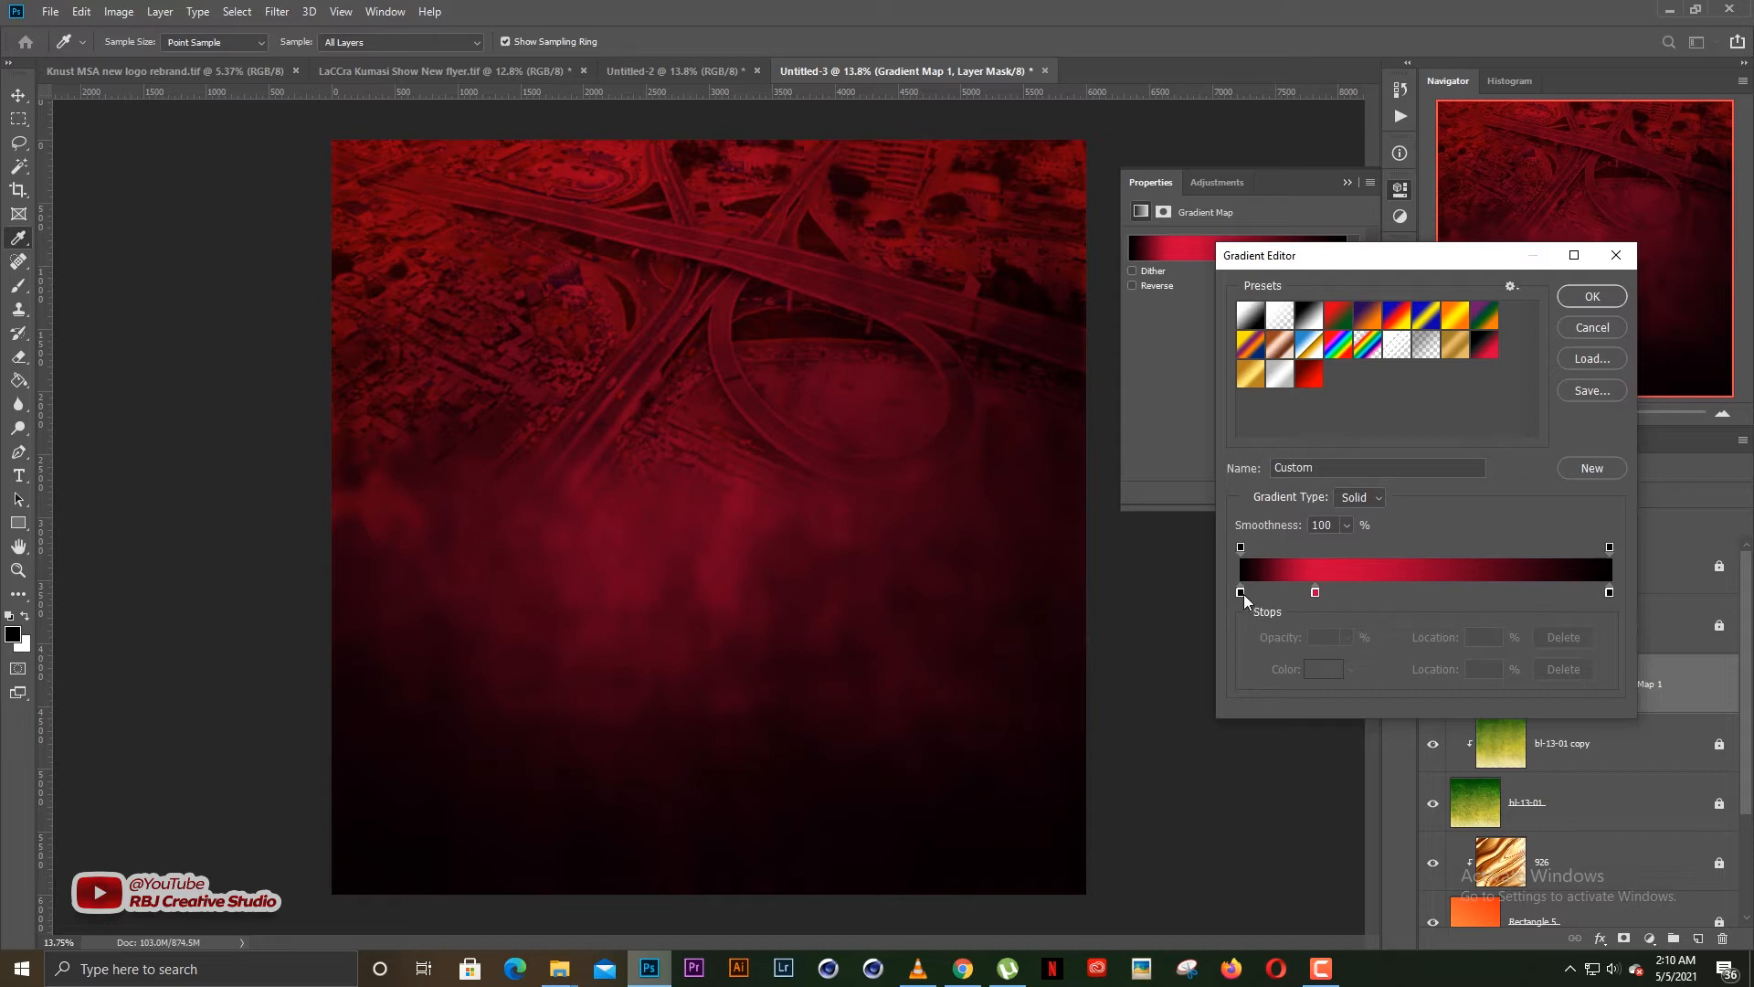
drag(1316, 595, 1326, 595)
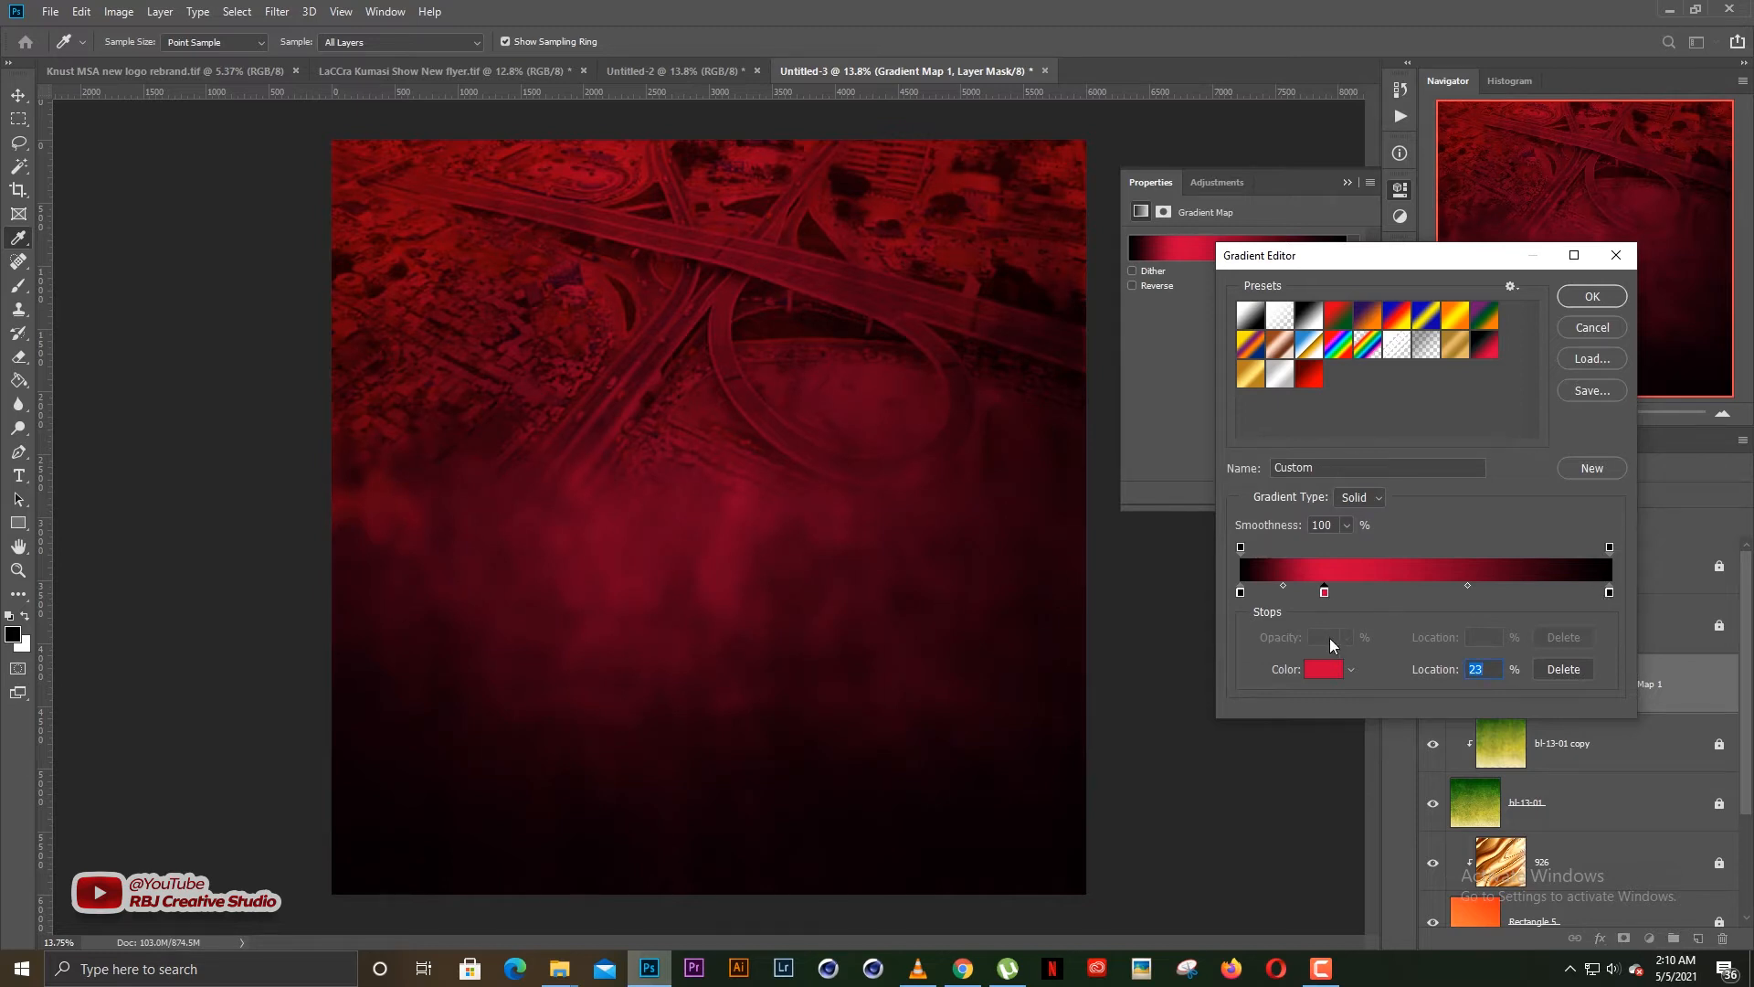
Try cyan, green, red and blue hues on the gradient map's red colour stop and discard the changes
click(1324, 668)
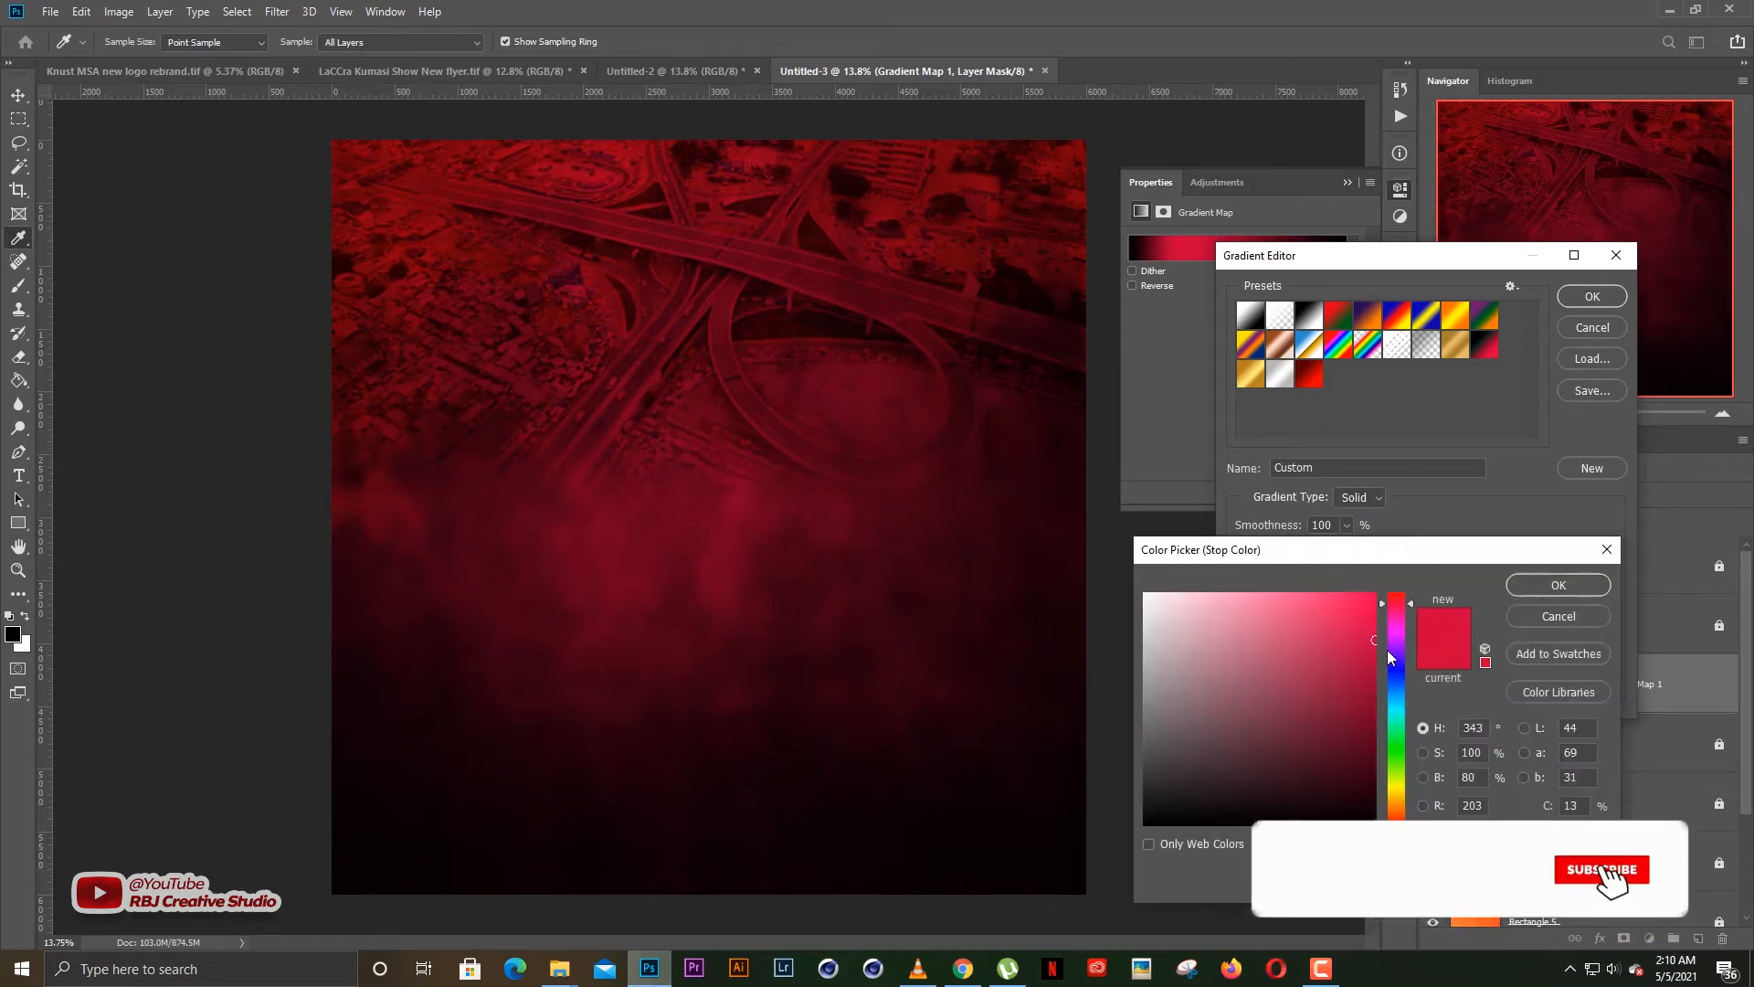
click(1396, 704)
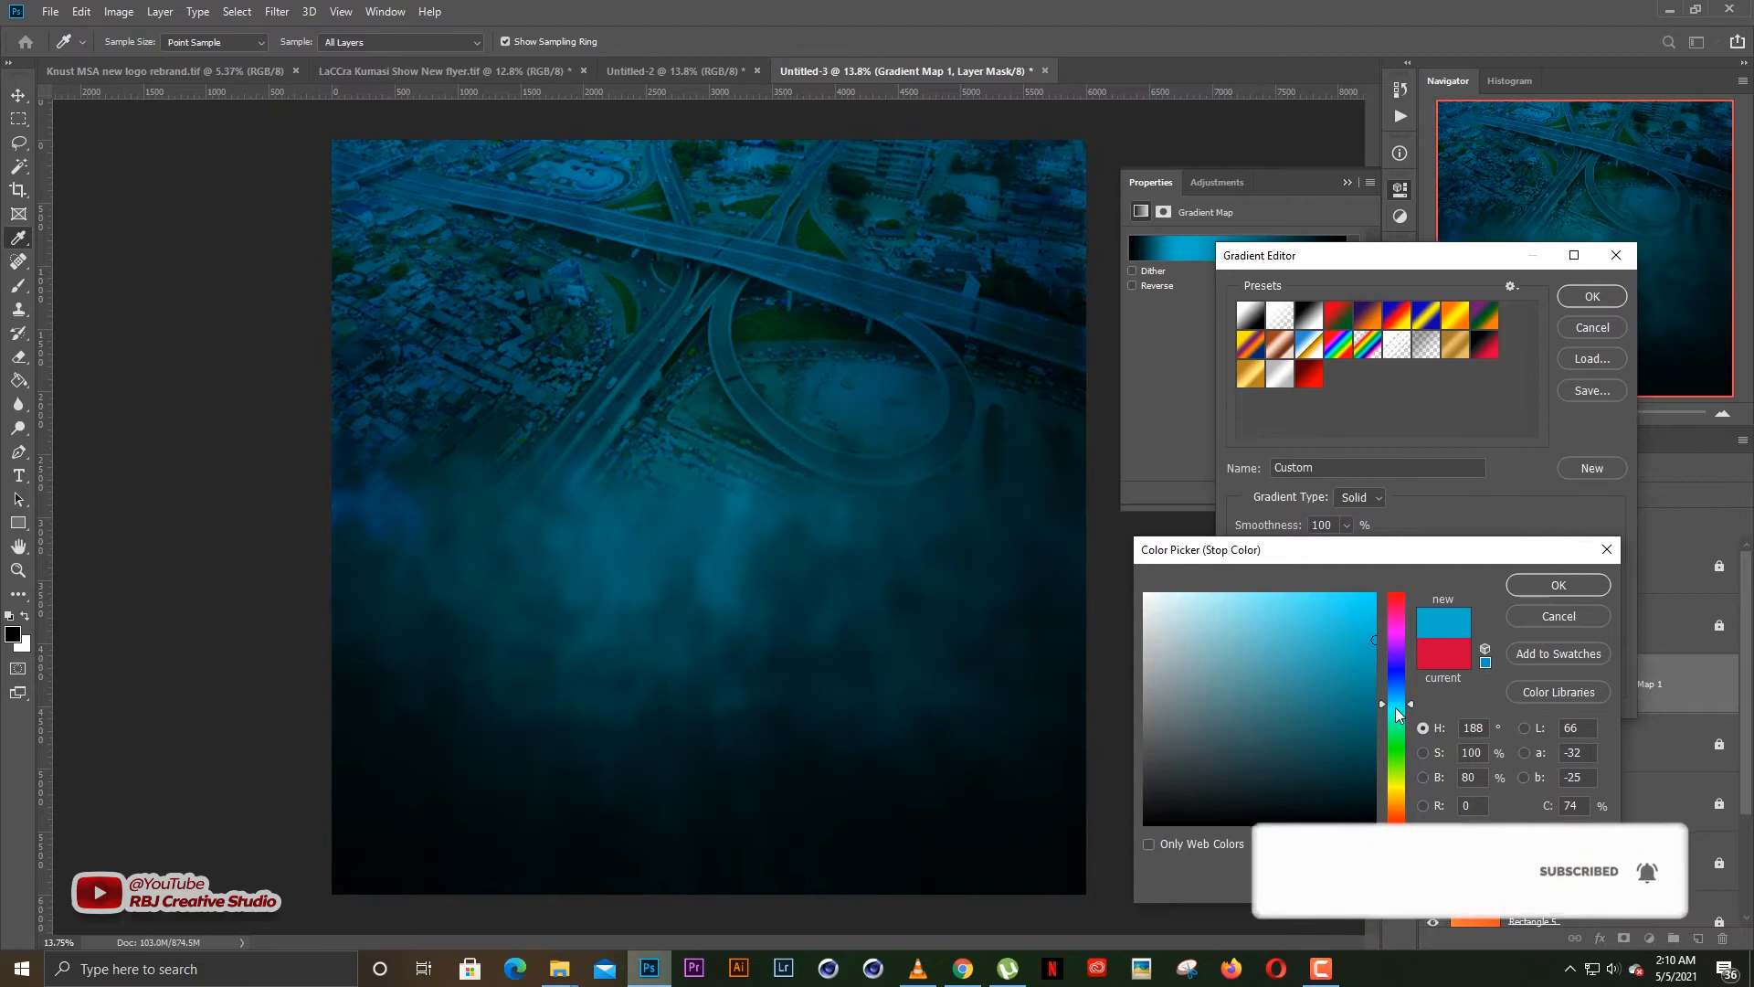
click(1403, 736)
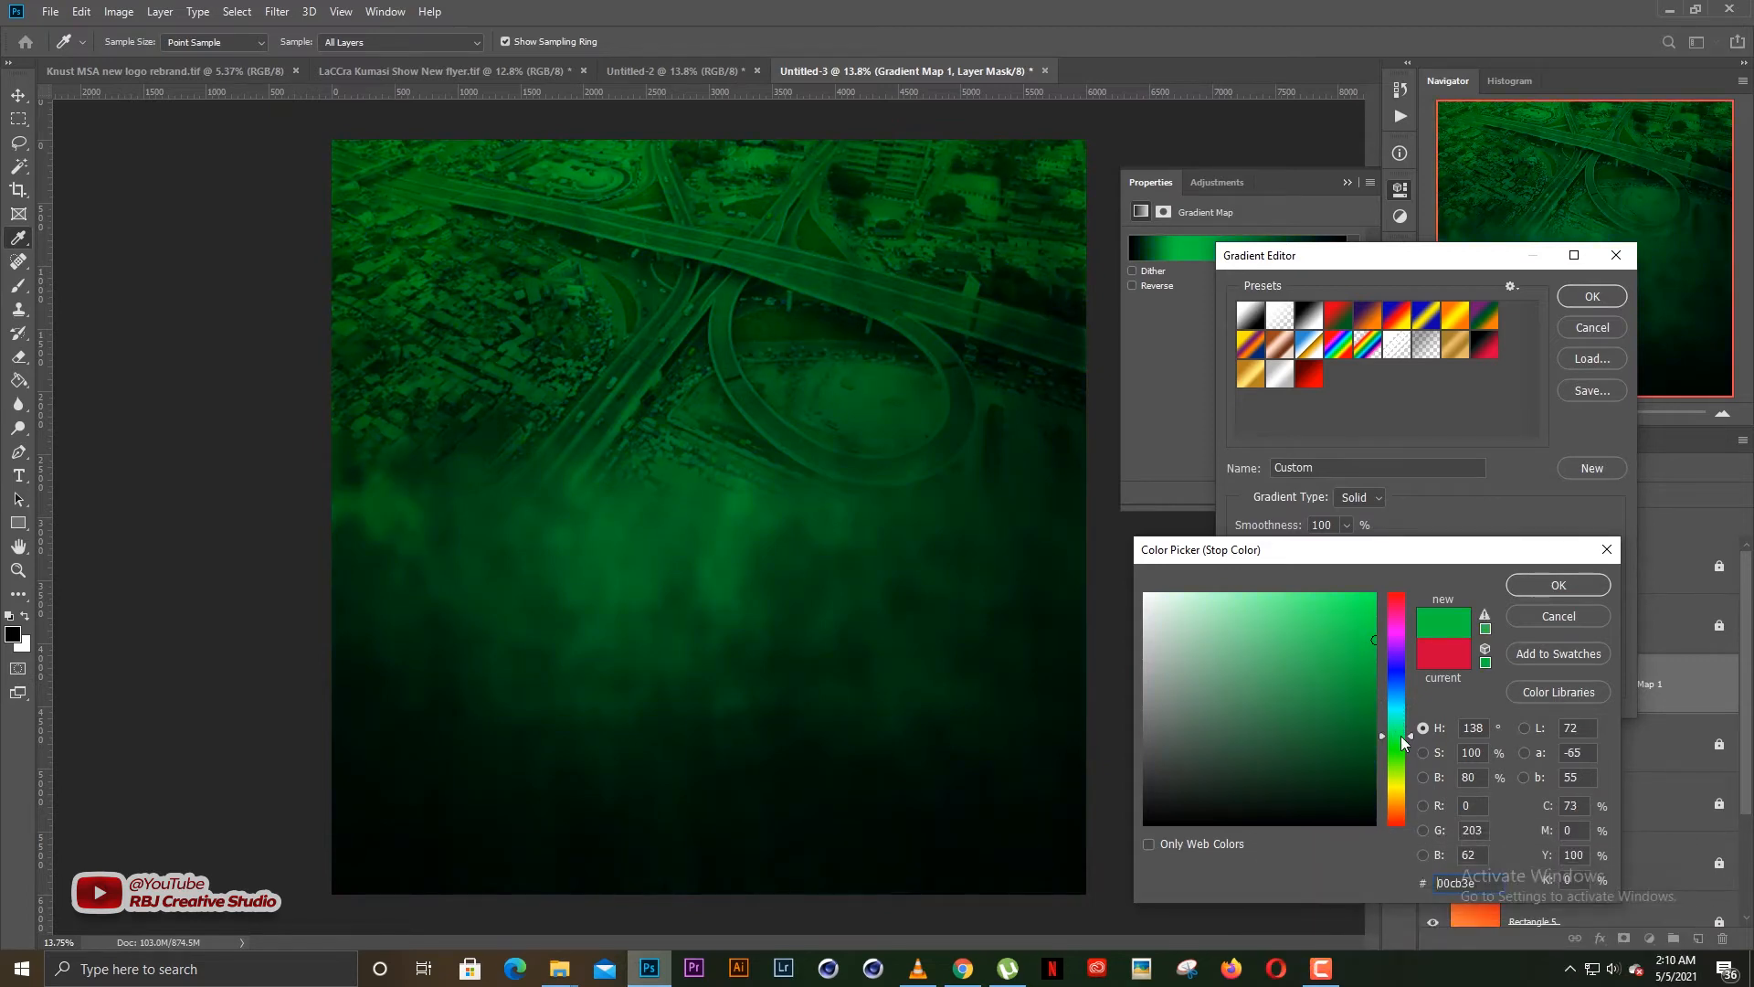
click(1396, 601)
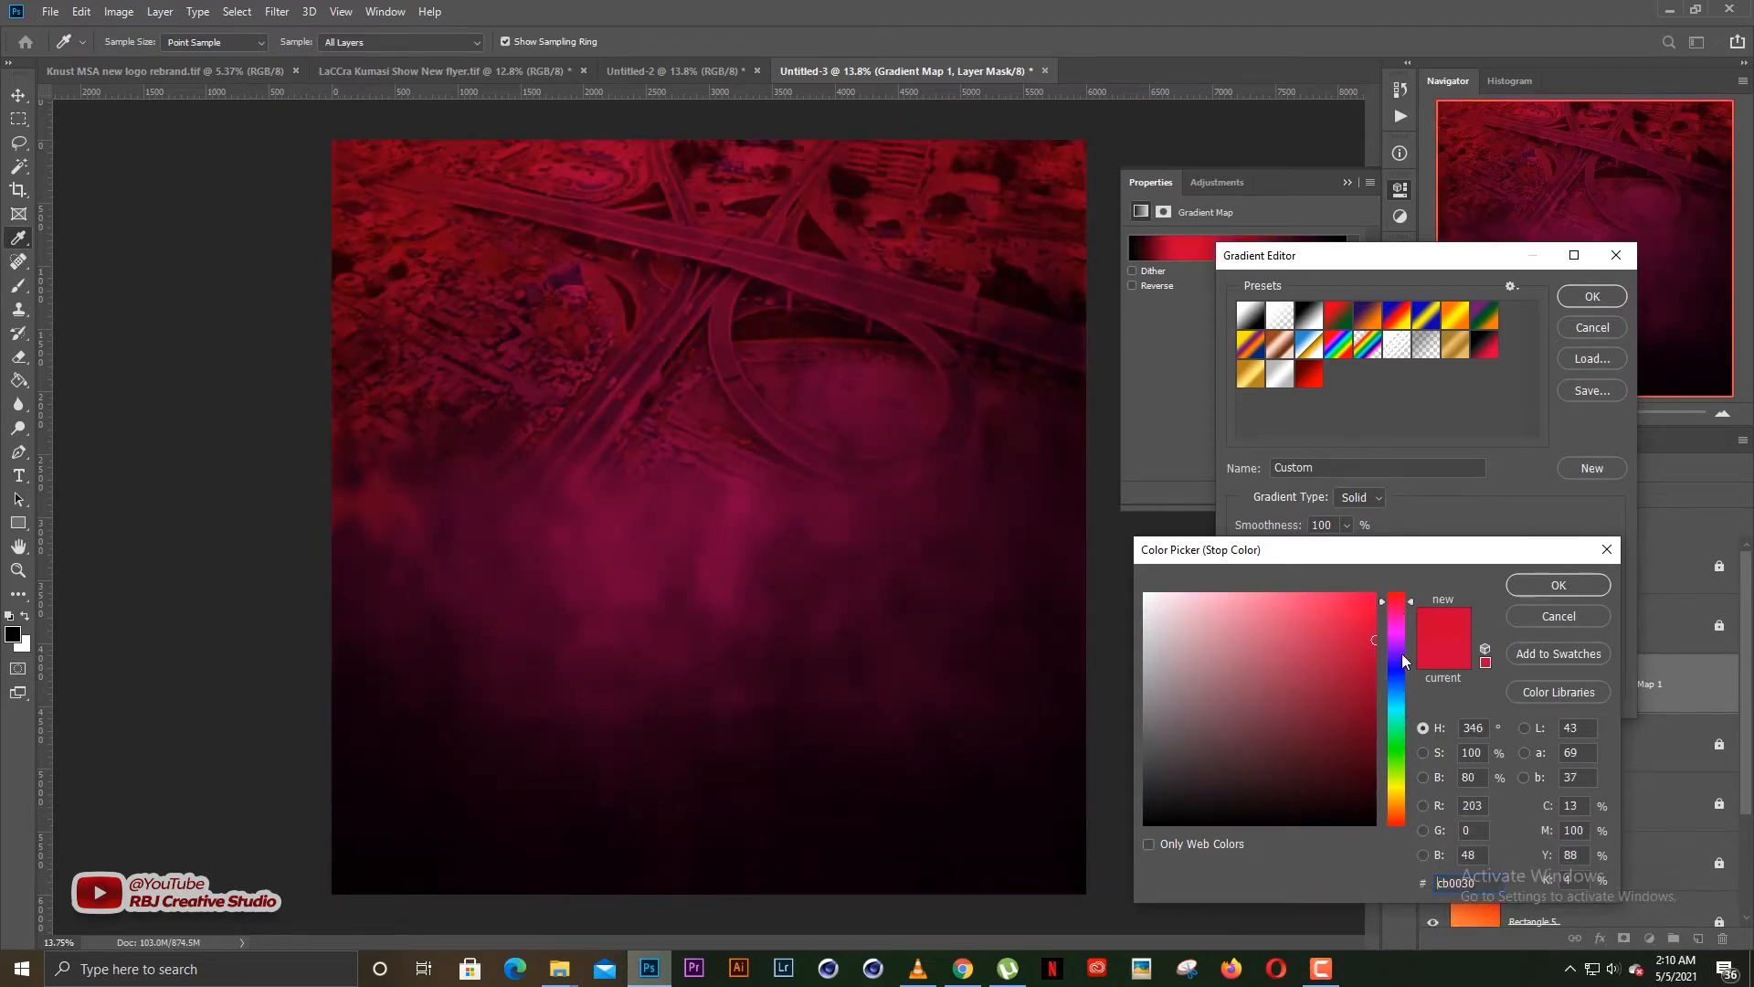
click(1397, 672)
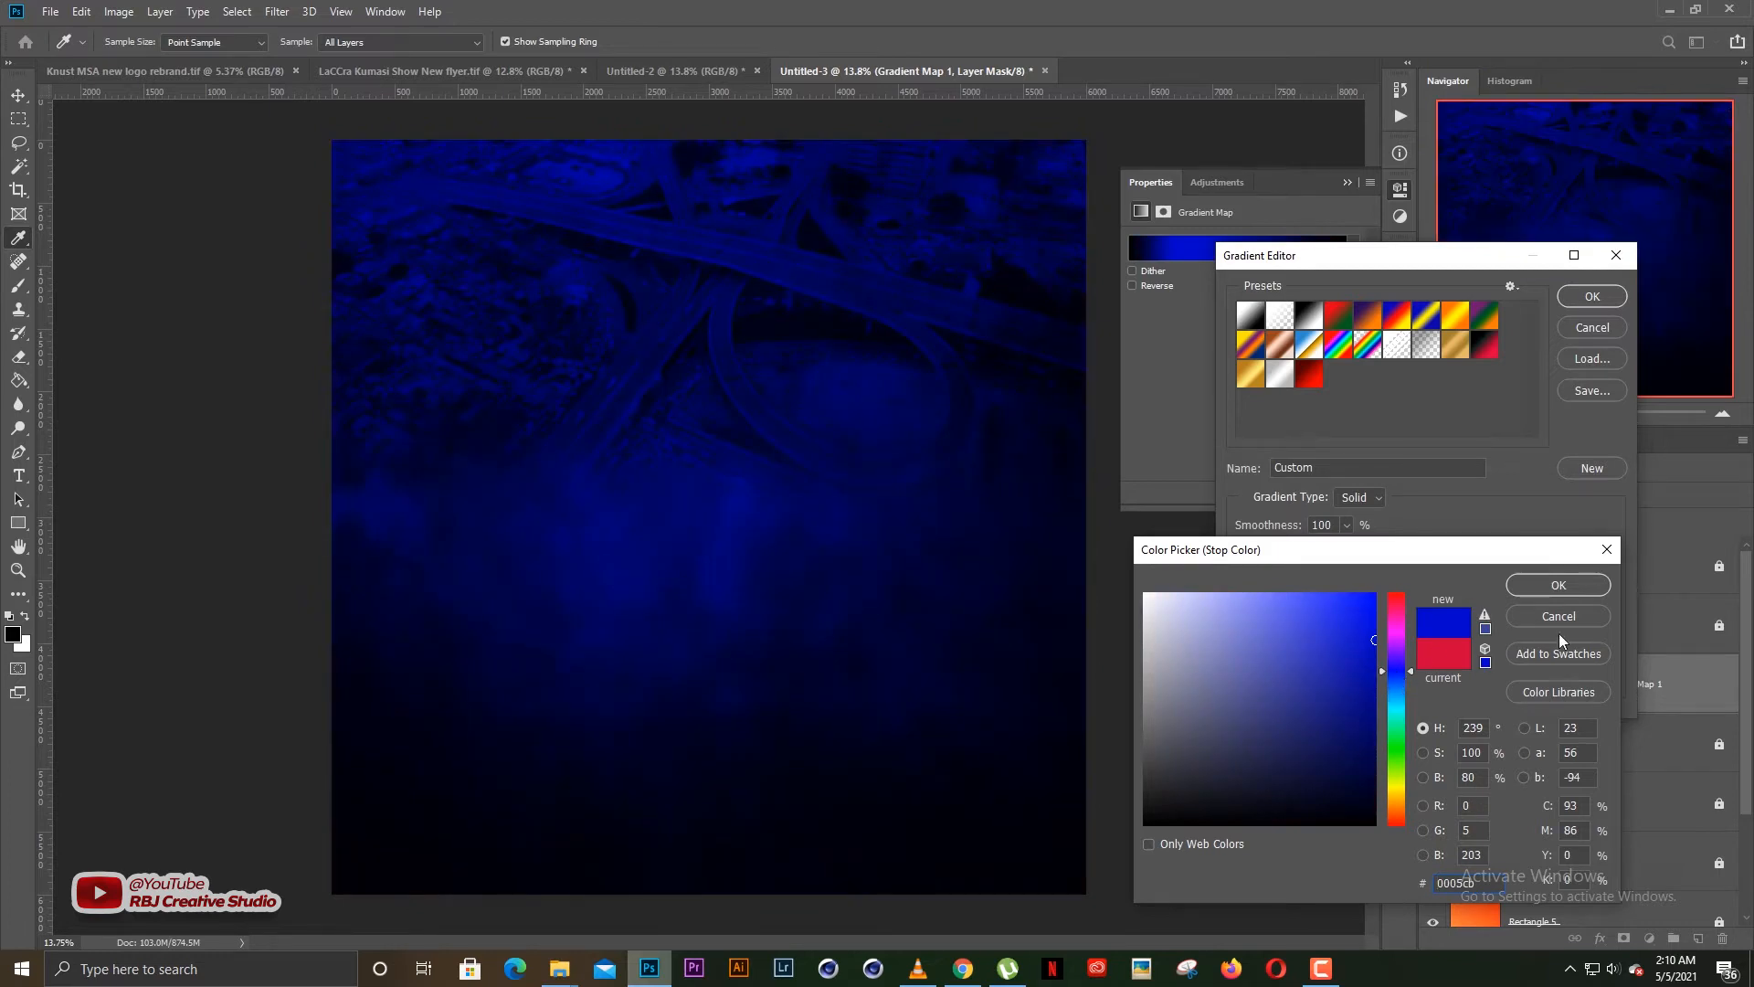
click(1559, 618)
click(1579, 324)
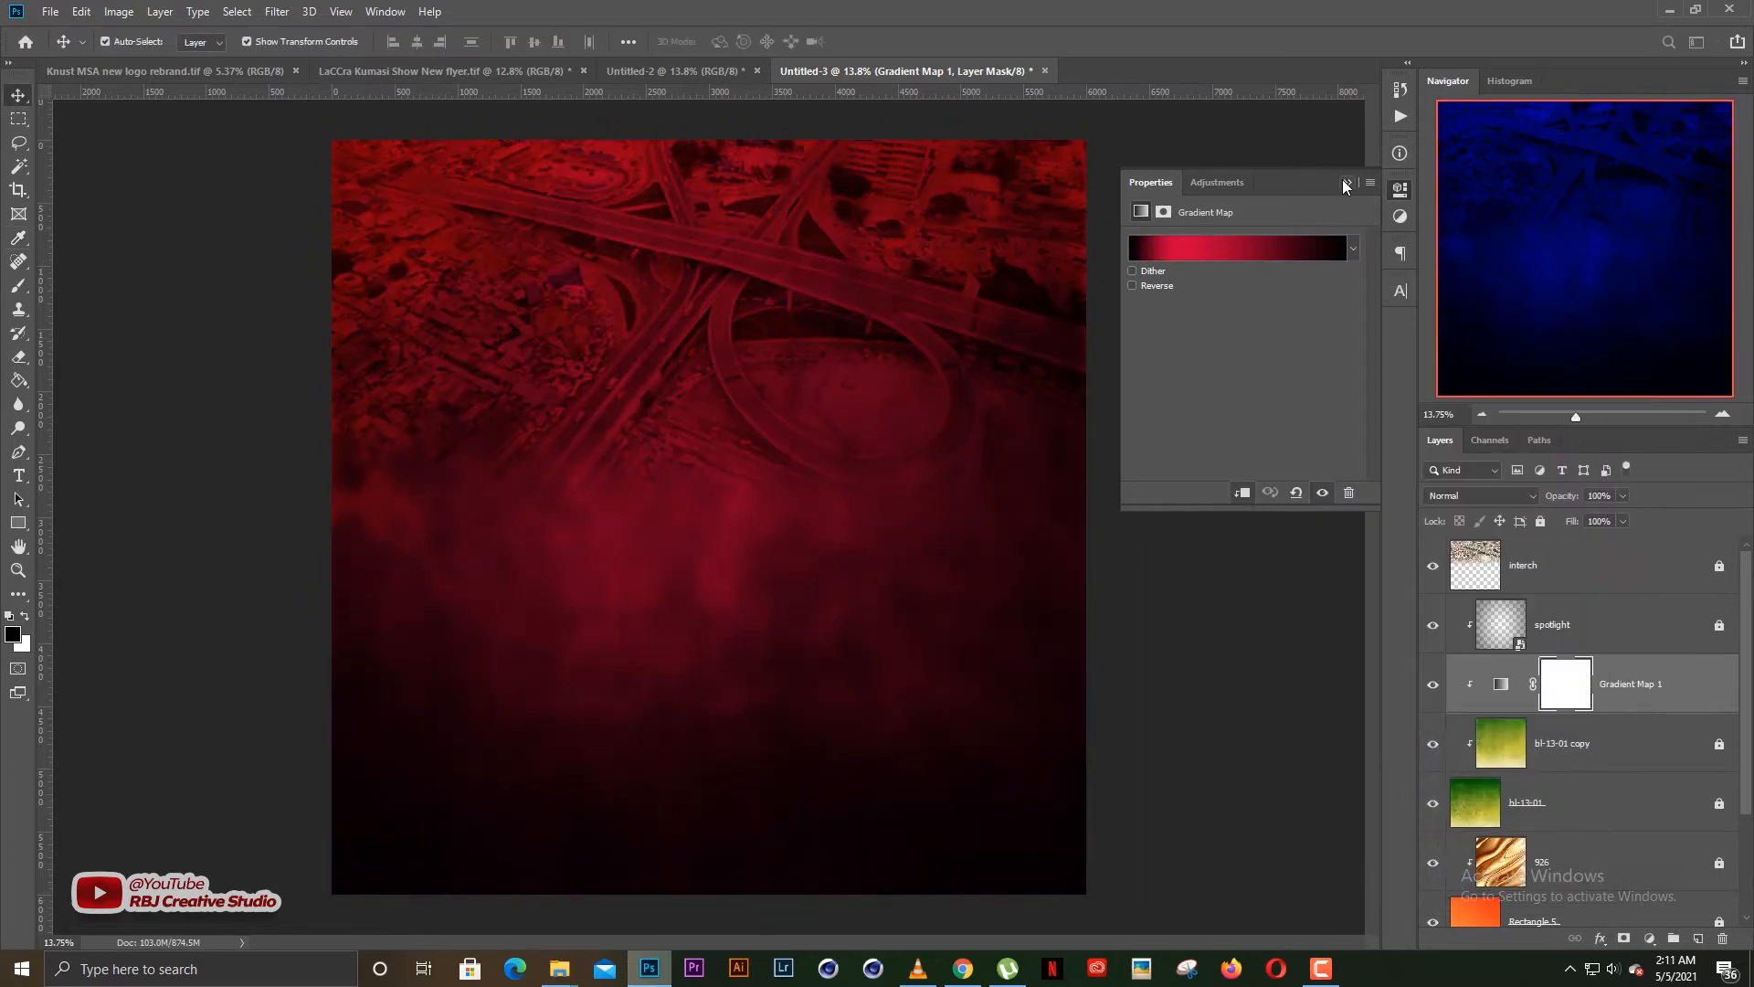
Close the Untitled-3 document without saving and switch to the blank Untitled-2 document
click(1343, 182)
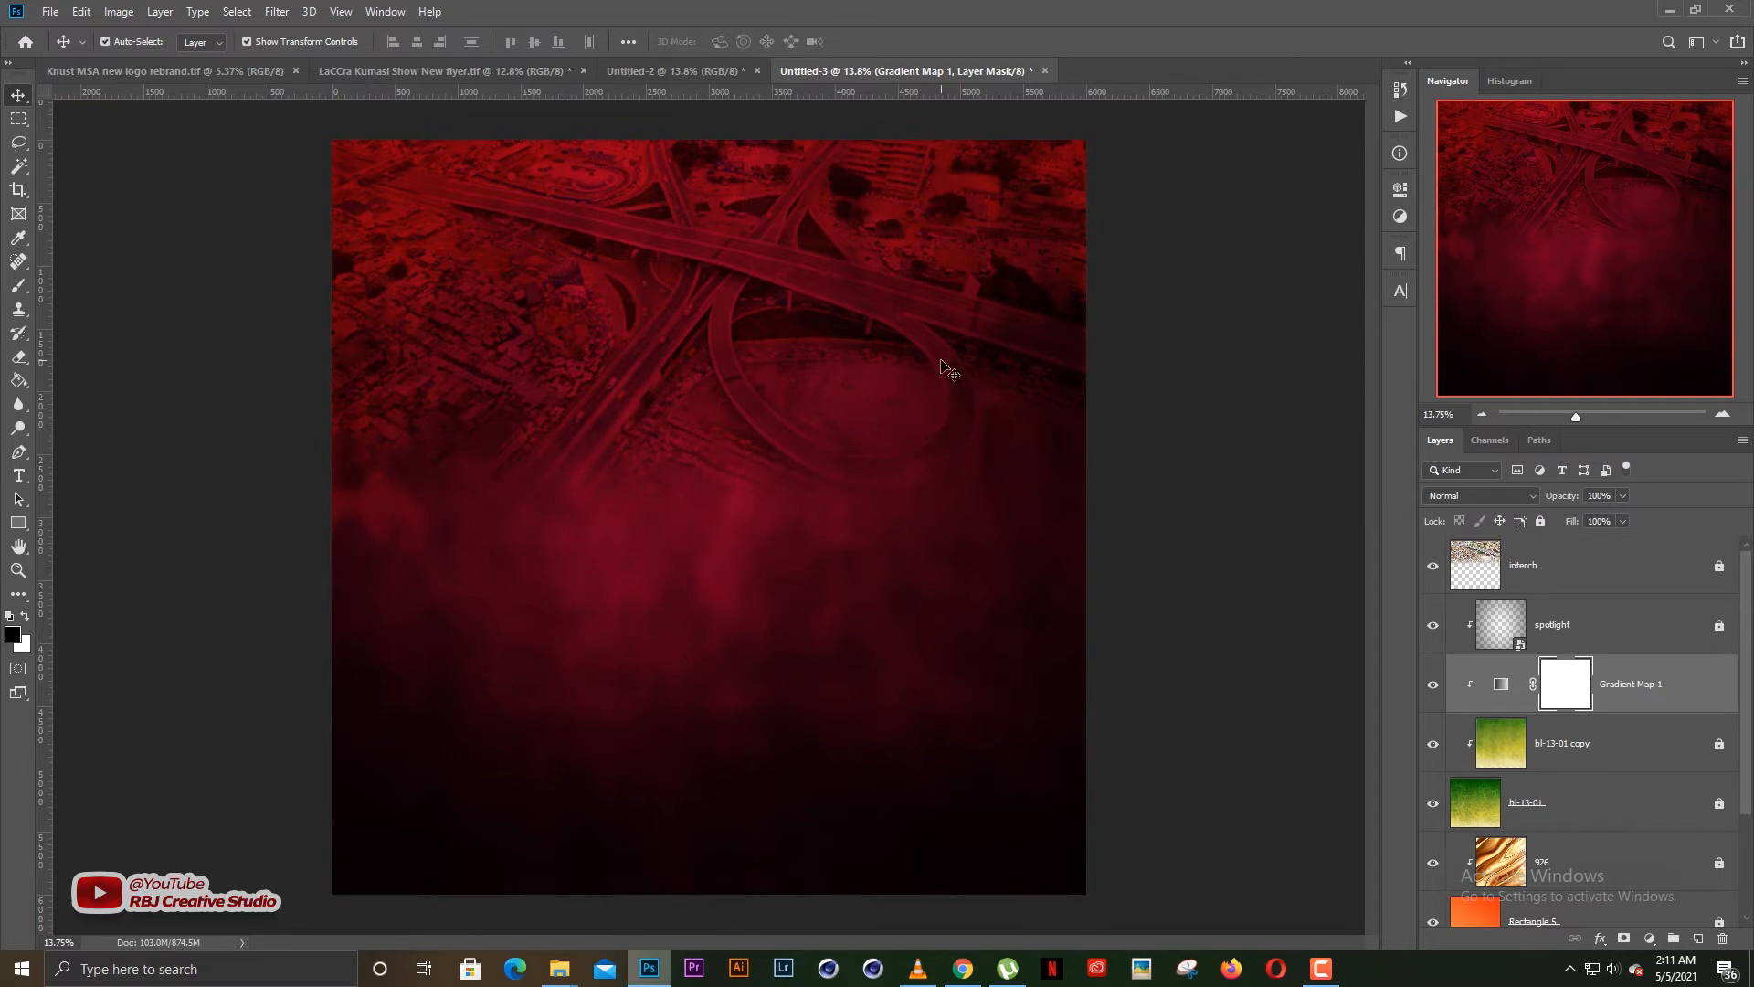
key(ctrl+w)
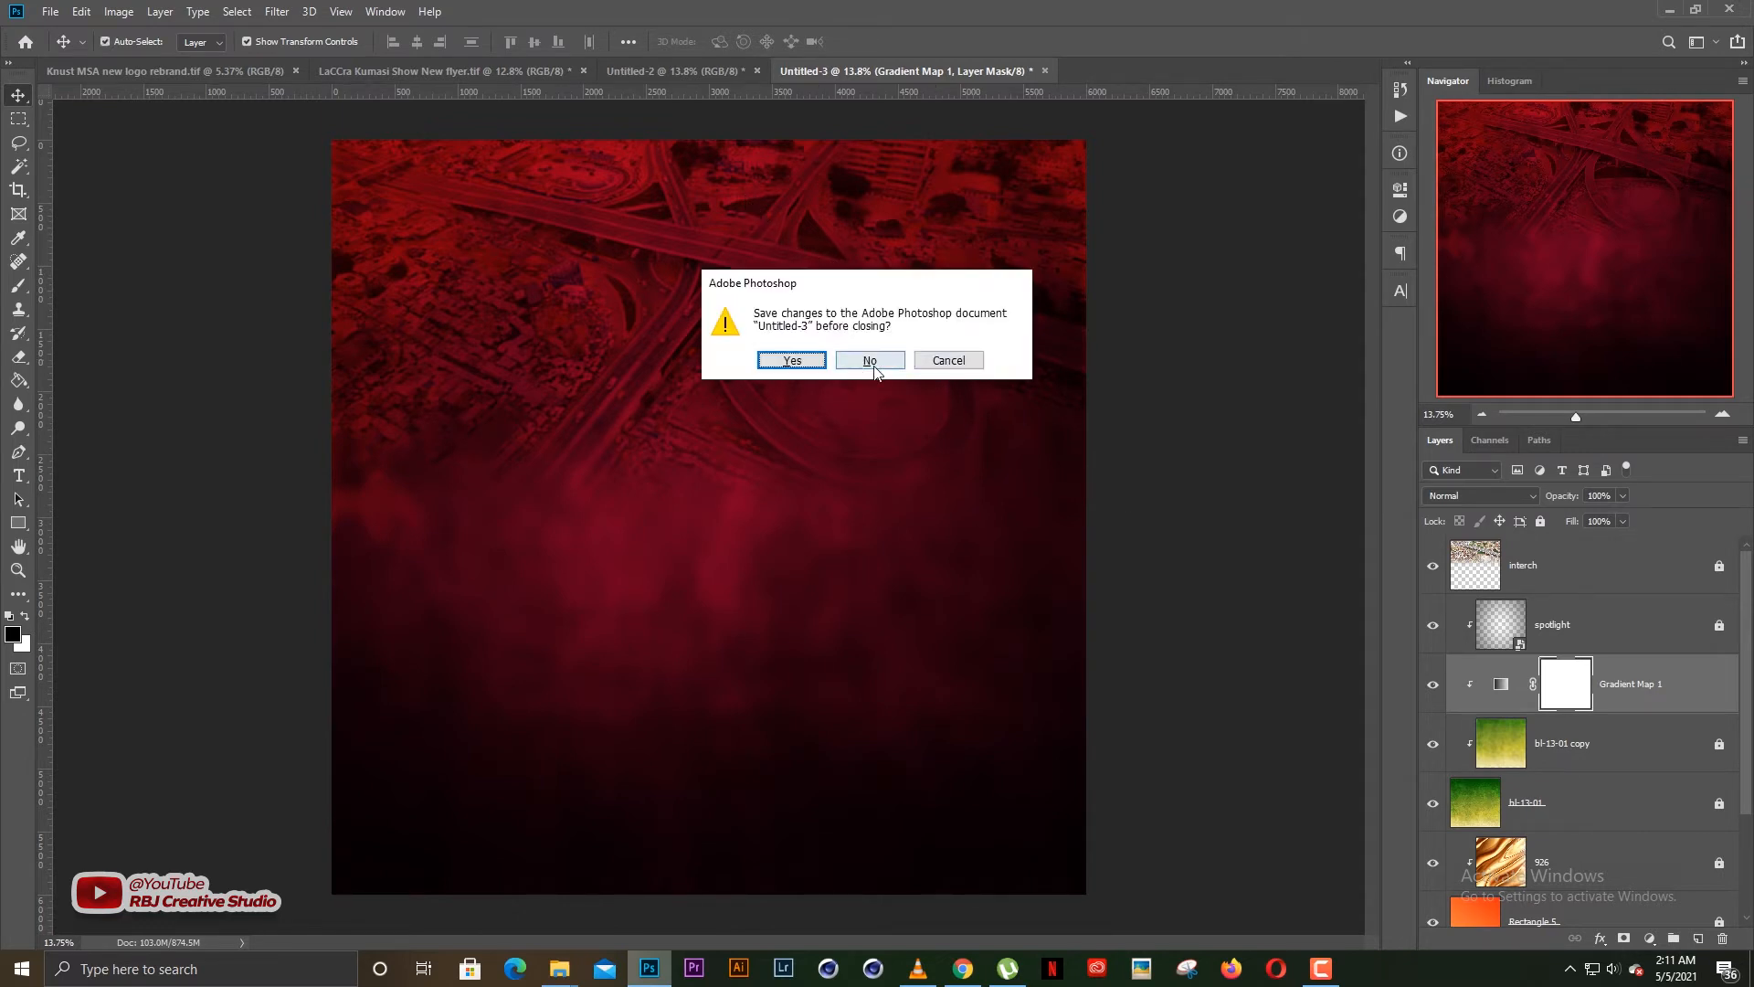
click(872, 360)
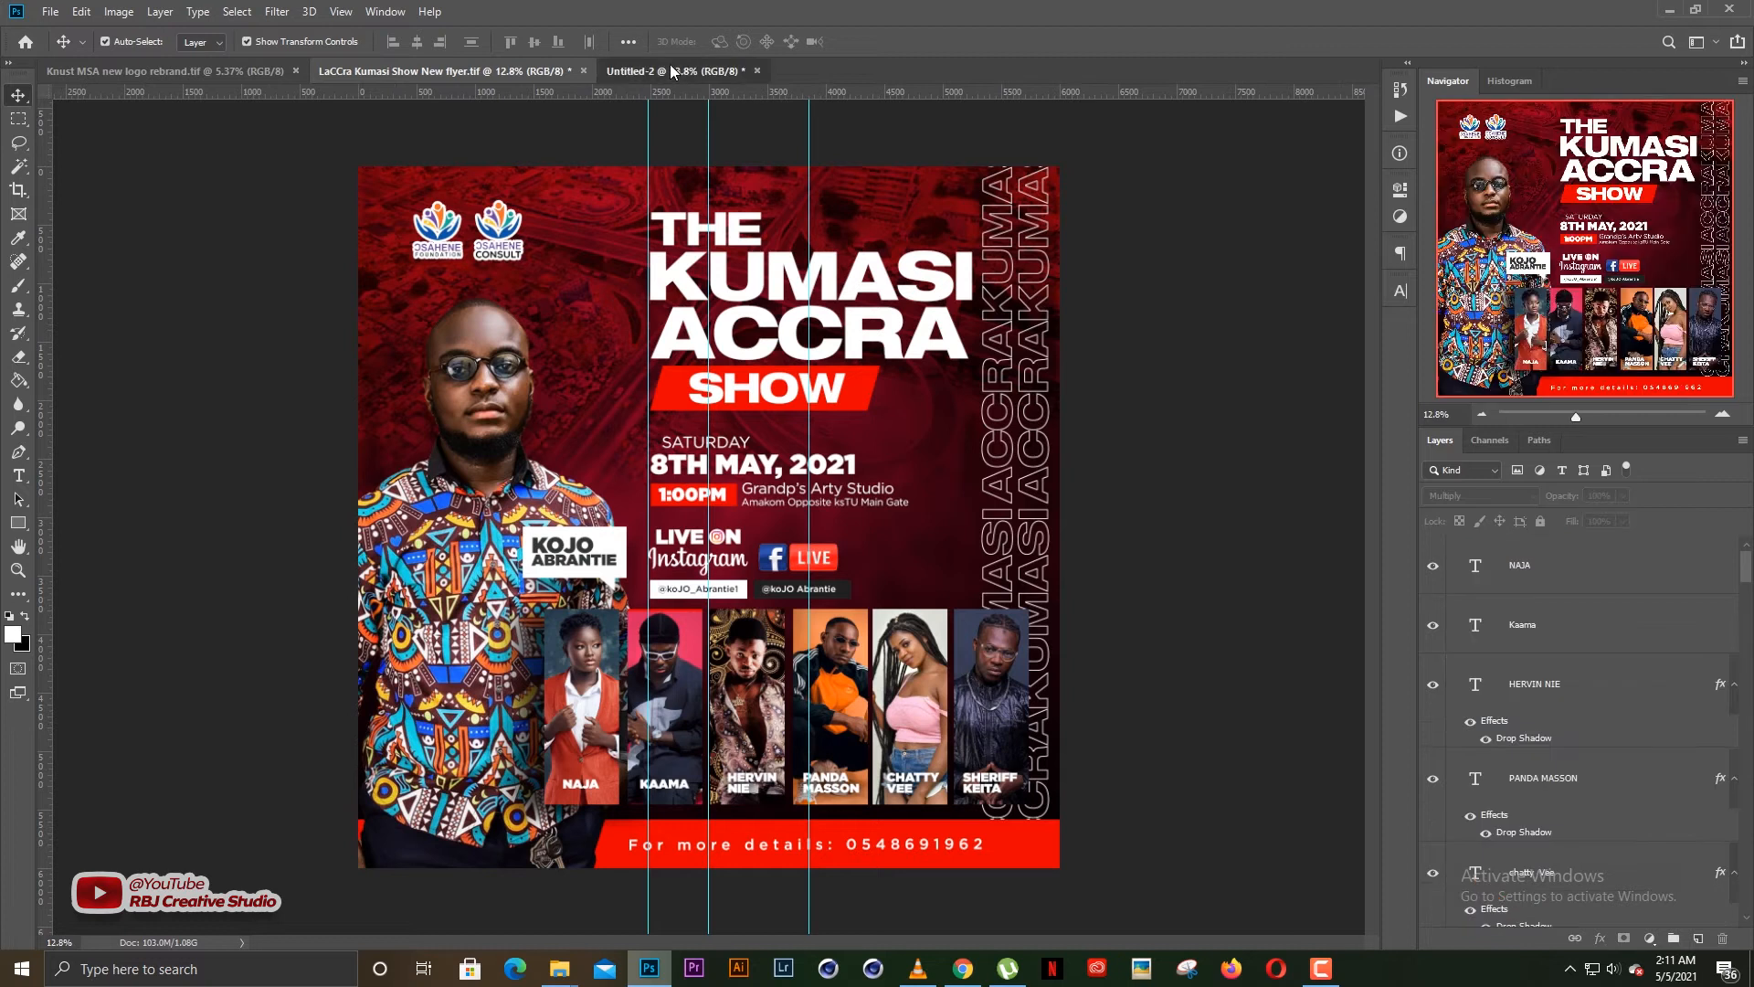
click(673, 71)
key(ctrl+minus)
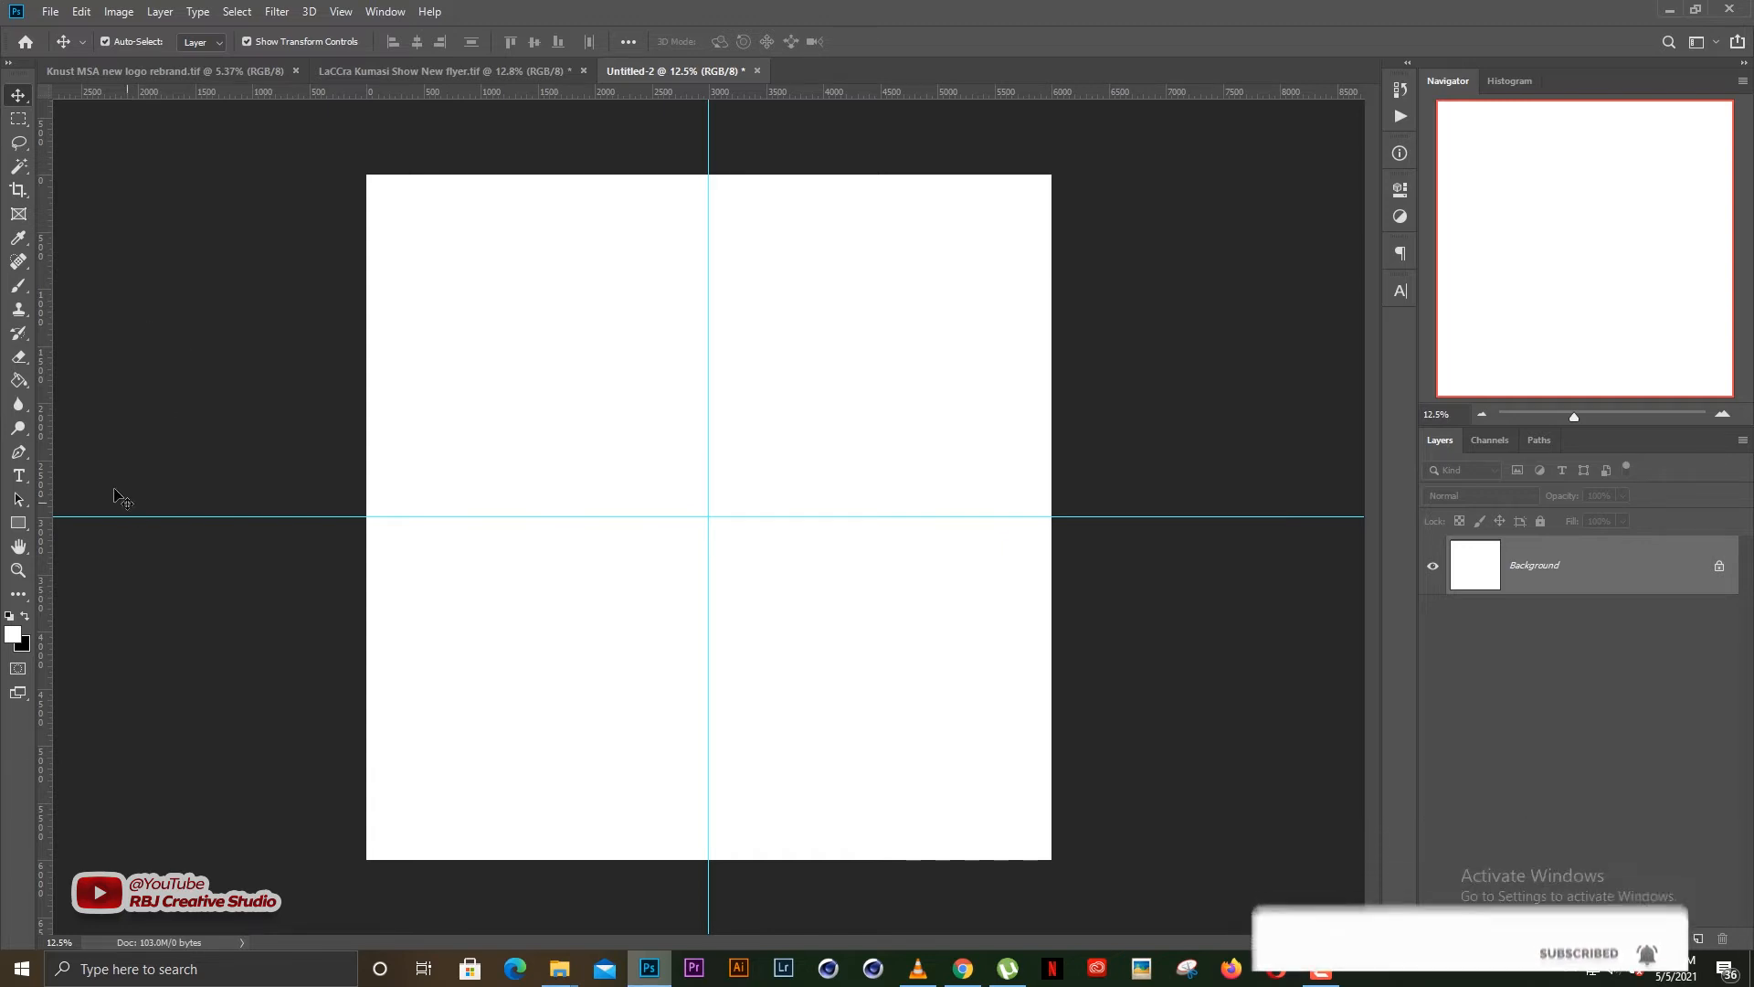
Draw a rectangle shape of about 6120 by 6096 px that covers the whole canvas
click(22, 526)
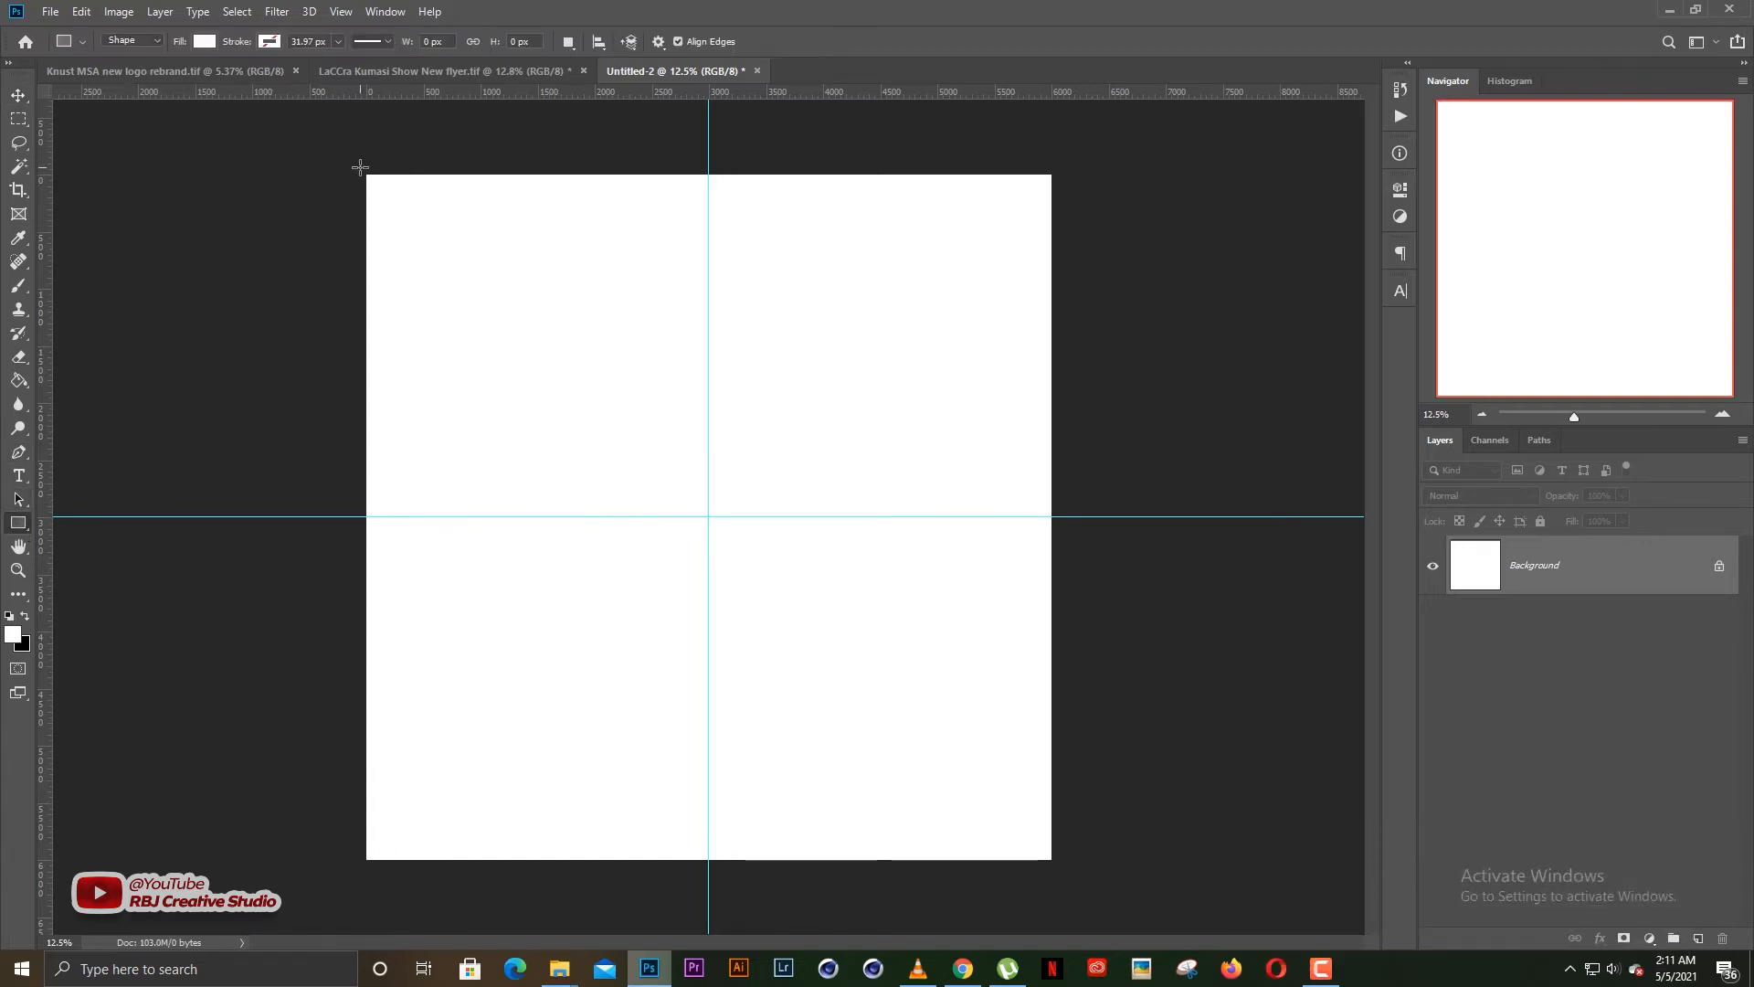
drag(361, 168, 1058, 862)
key(v)
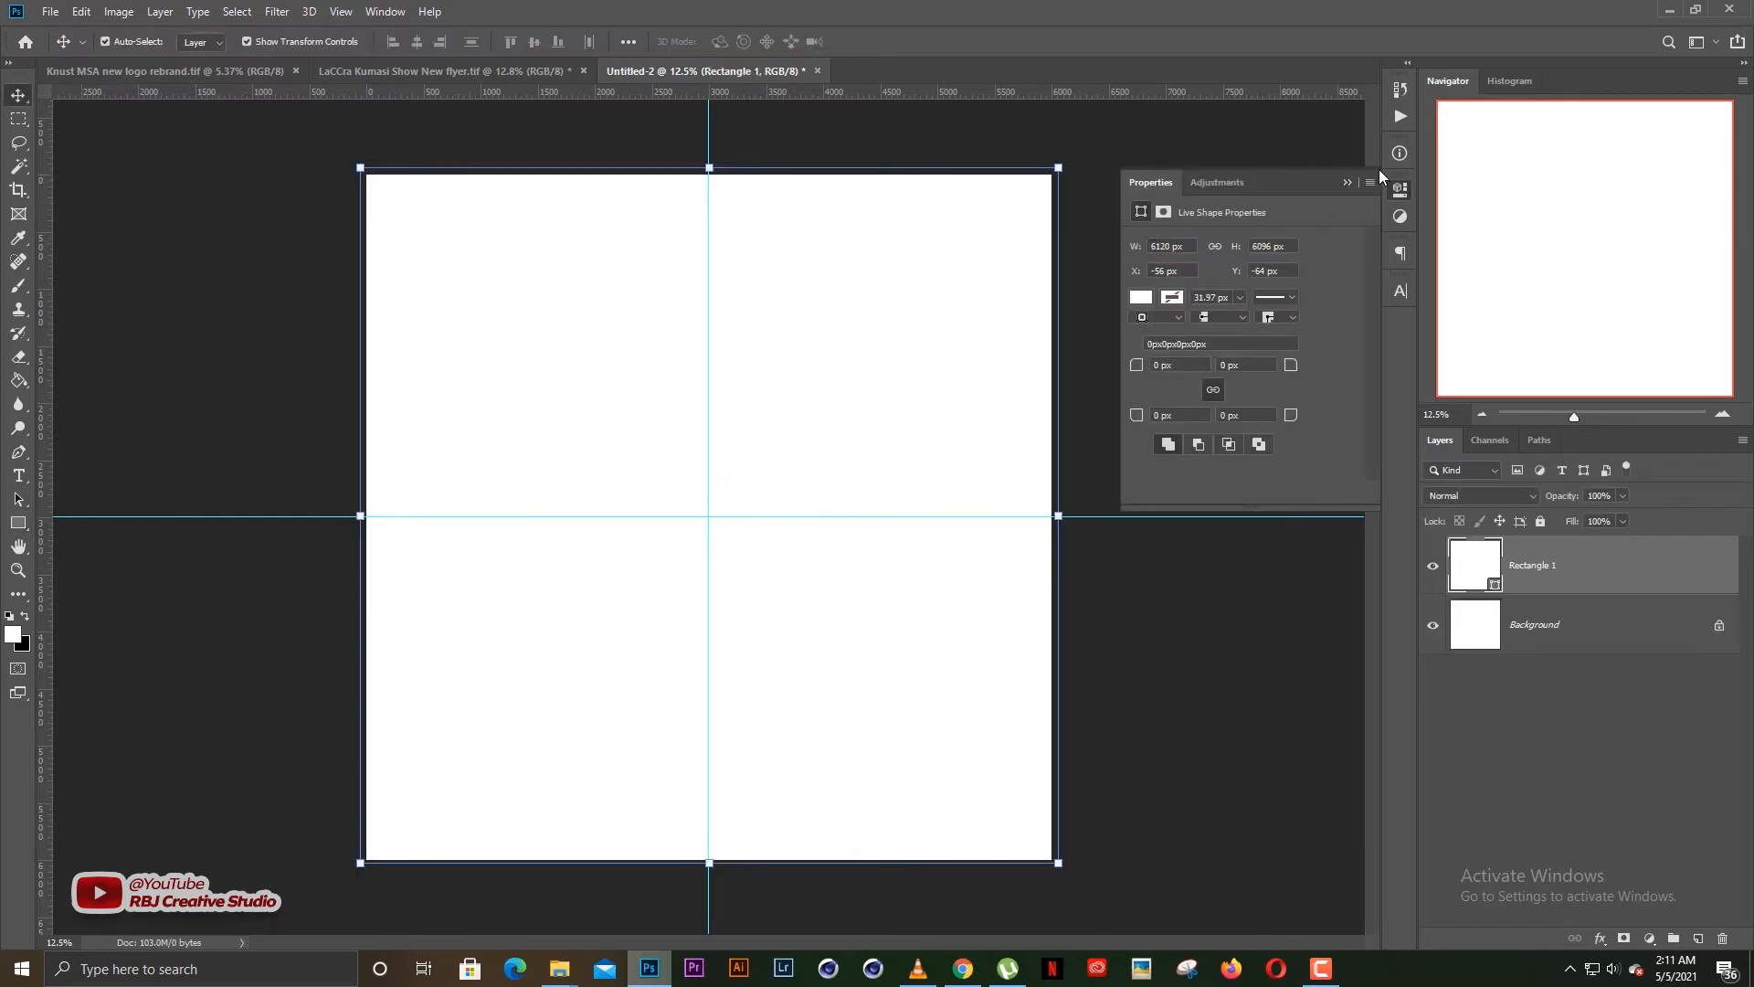
click(1350, 181)
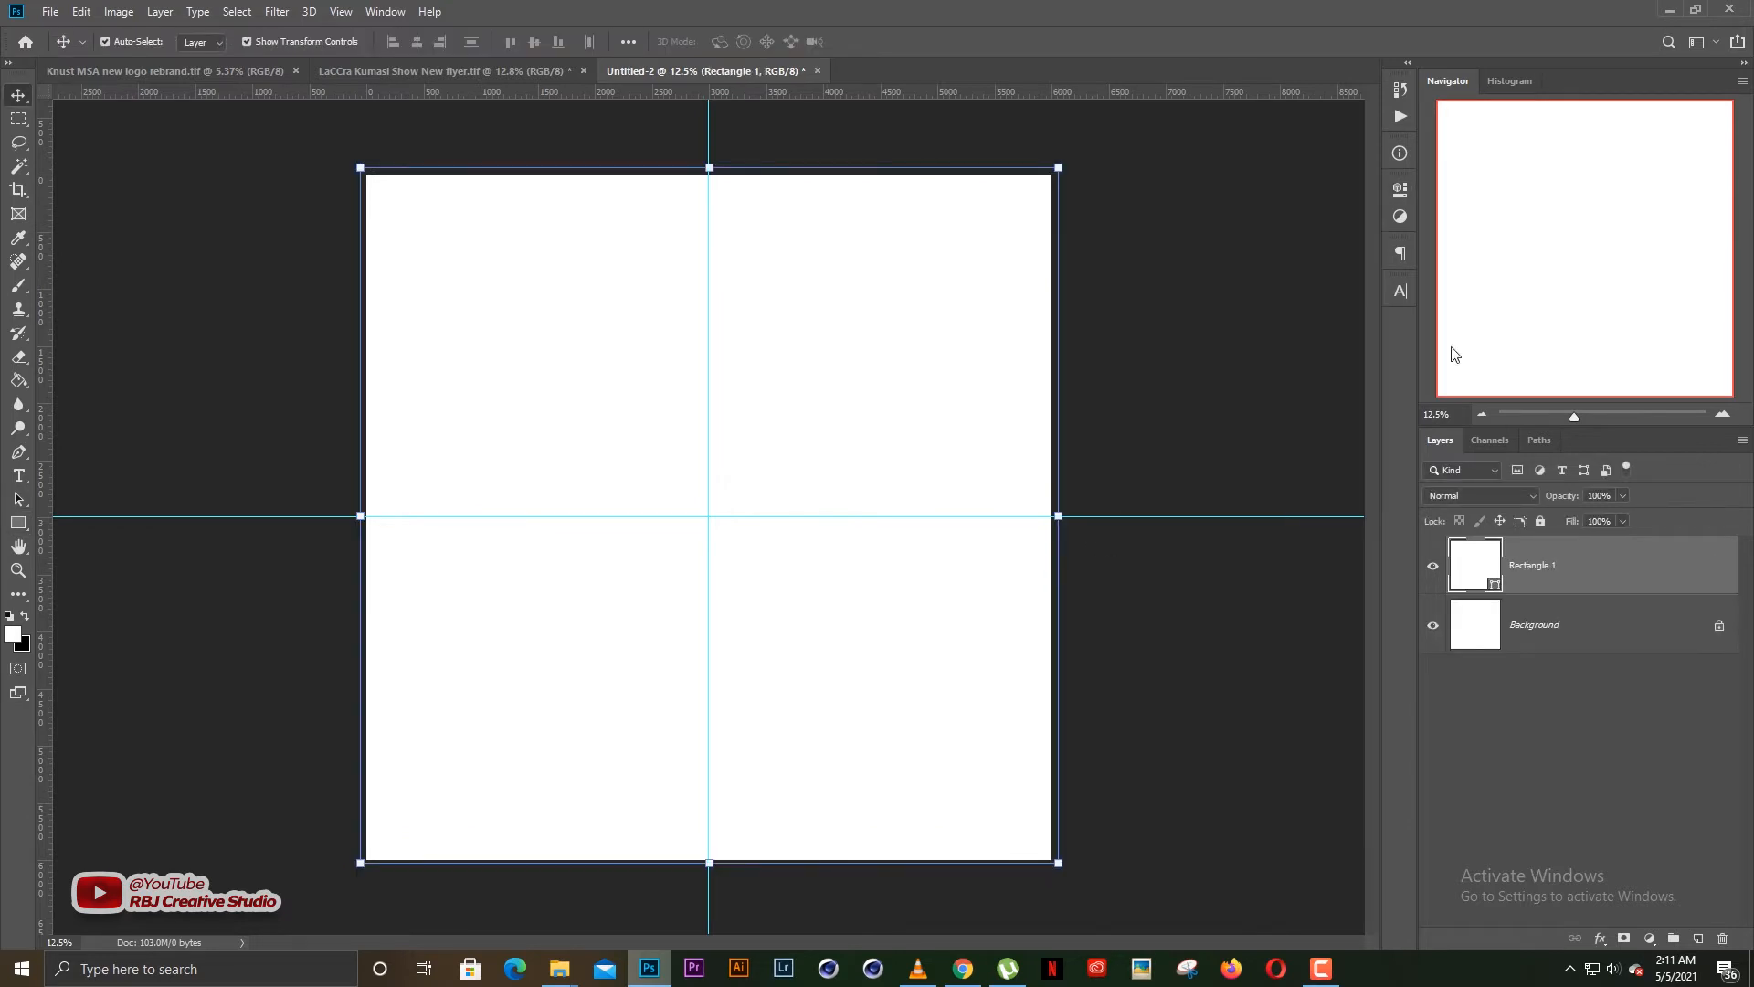
Fill the Rectangle 1 shape with a very dark navy blue
double_click(1465, 567)
drag(1336, 542, 1320, 508)
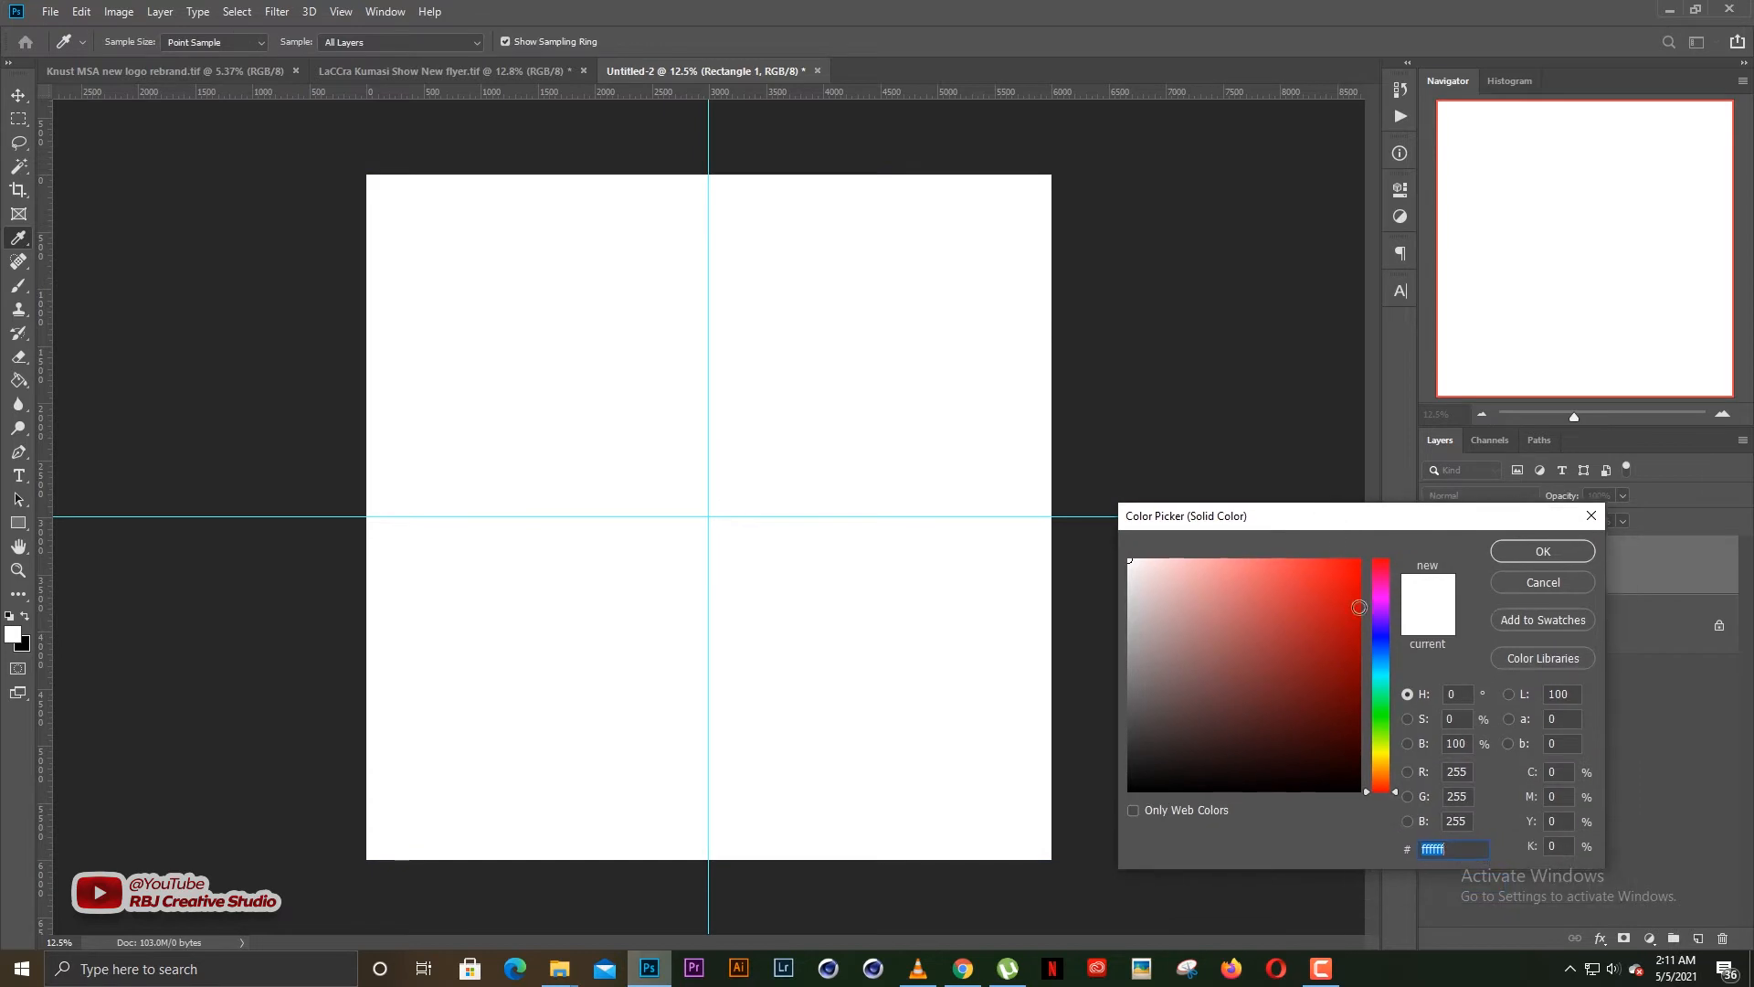
drag(1347, 670, 1373, 716)
key(v)
key(Return)
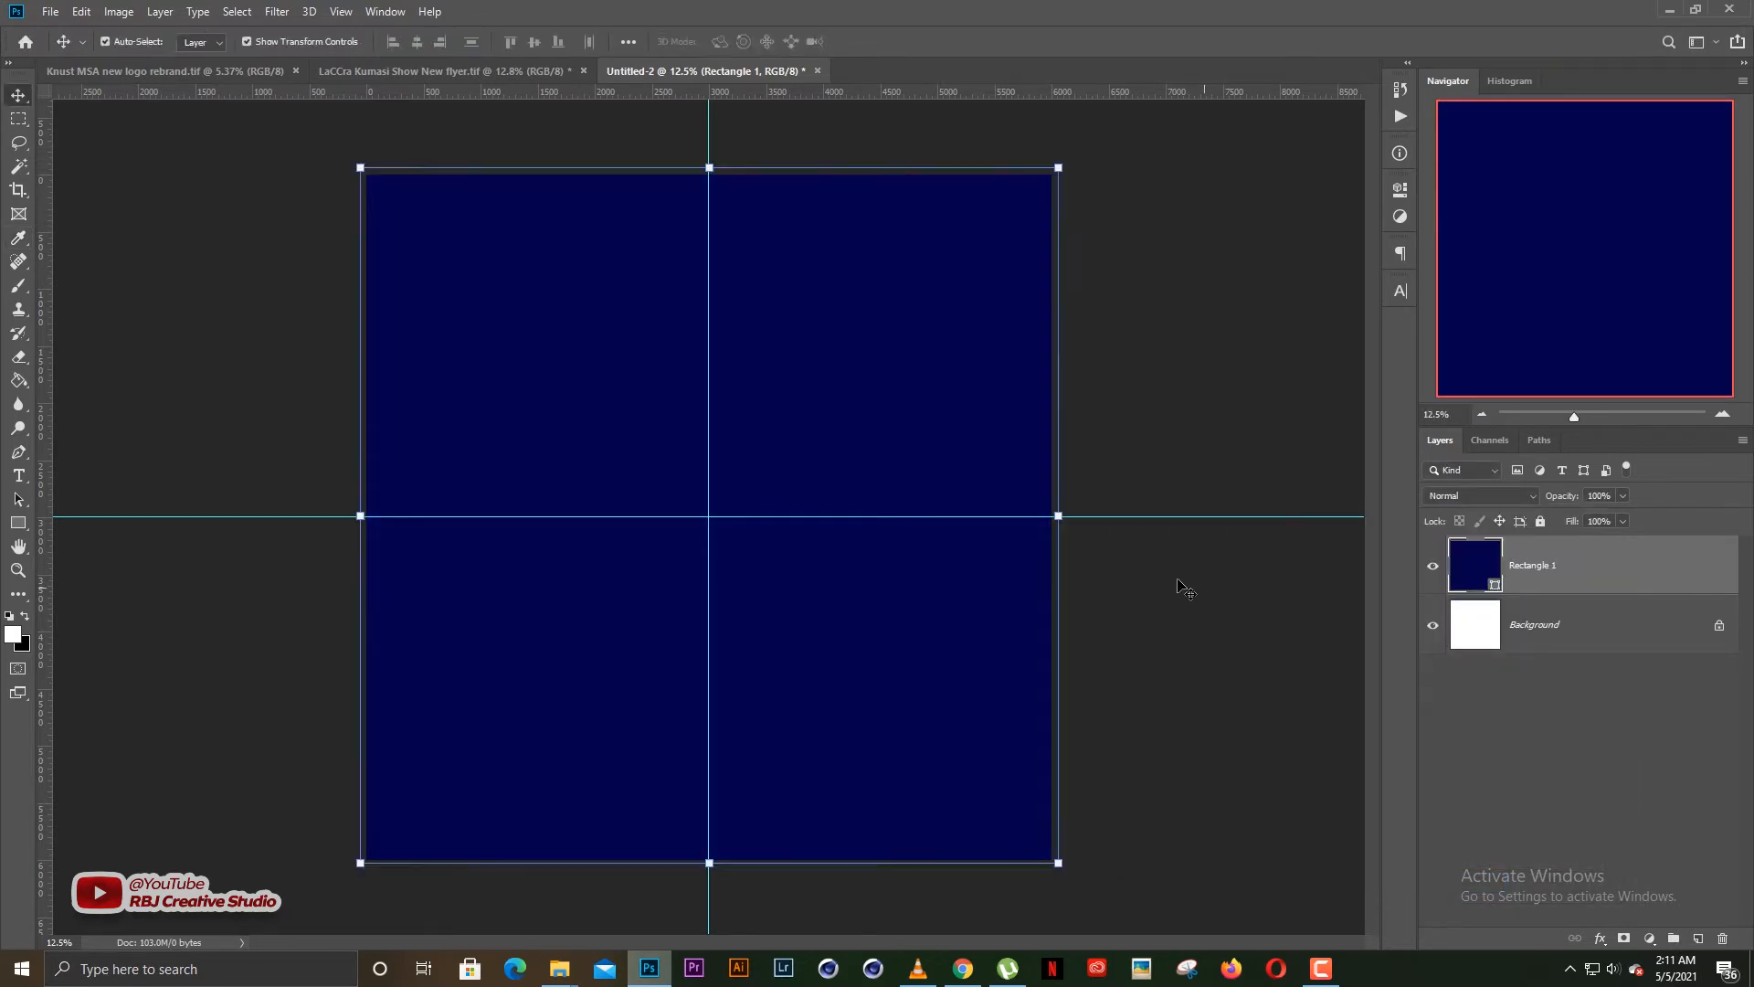
View blue-hd-wallpapers-20.jpg in Picasa Photo Viewer and place it above Rectangle 1 in Photoshop, keeping the default Camera Raw settings
scroll(795, 549, up, 1)
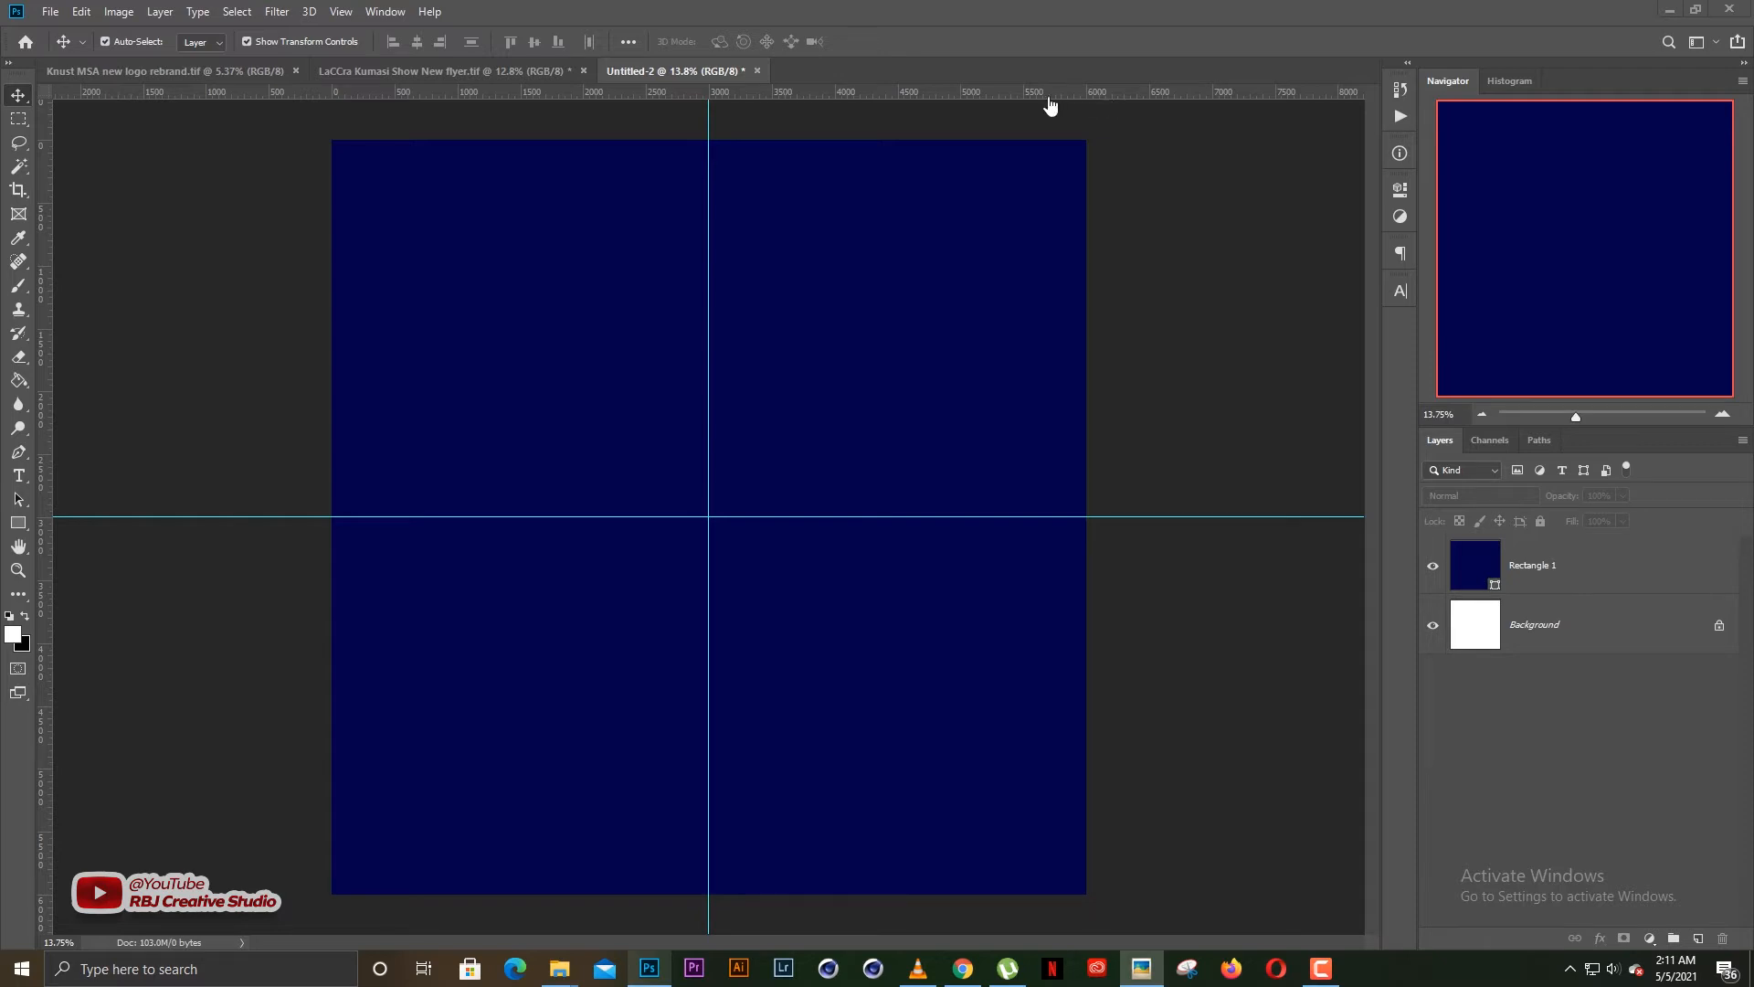
drag(1753, 78, 1226, 19)
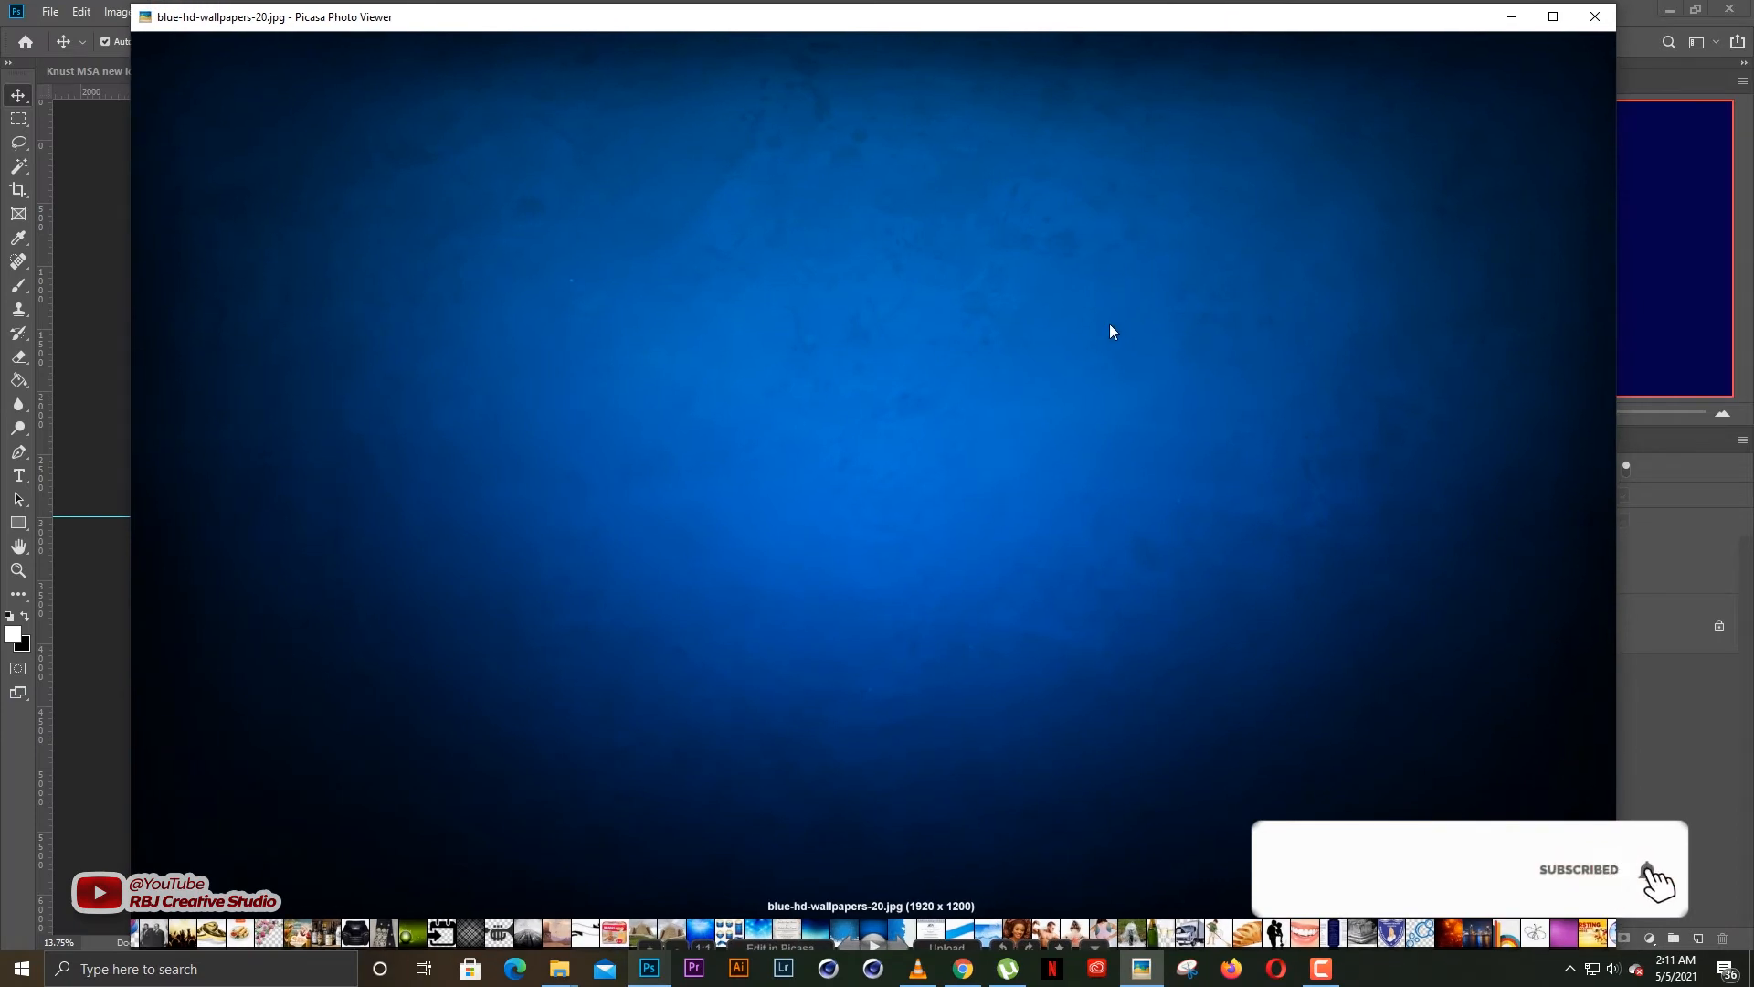
drag(948, 27, 950, 39)
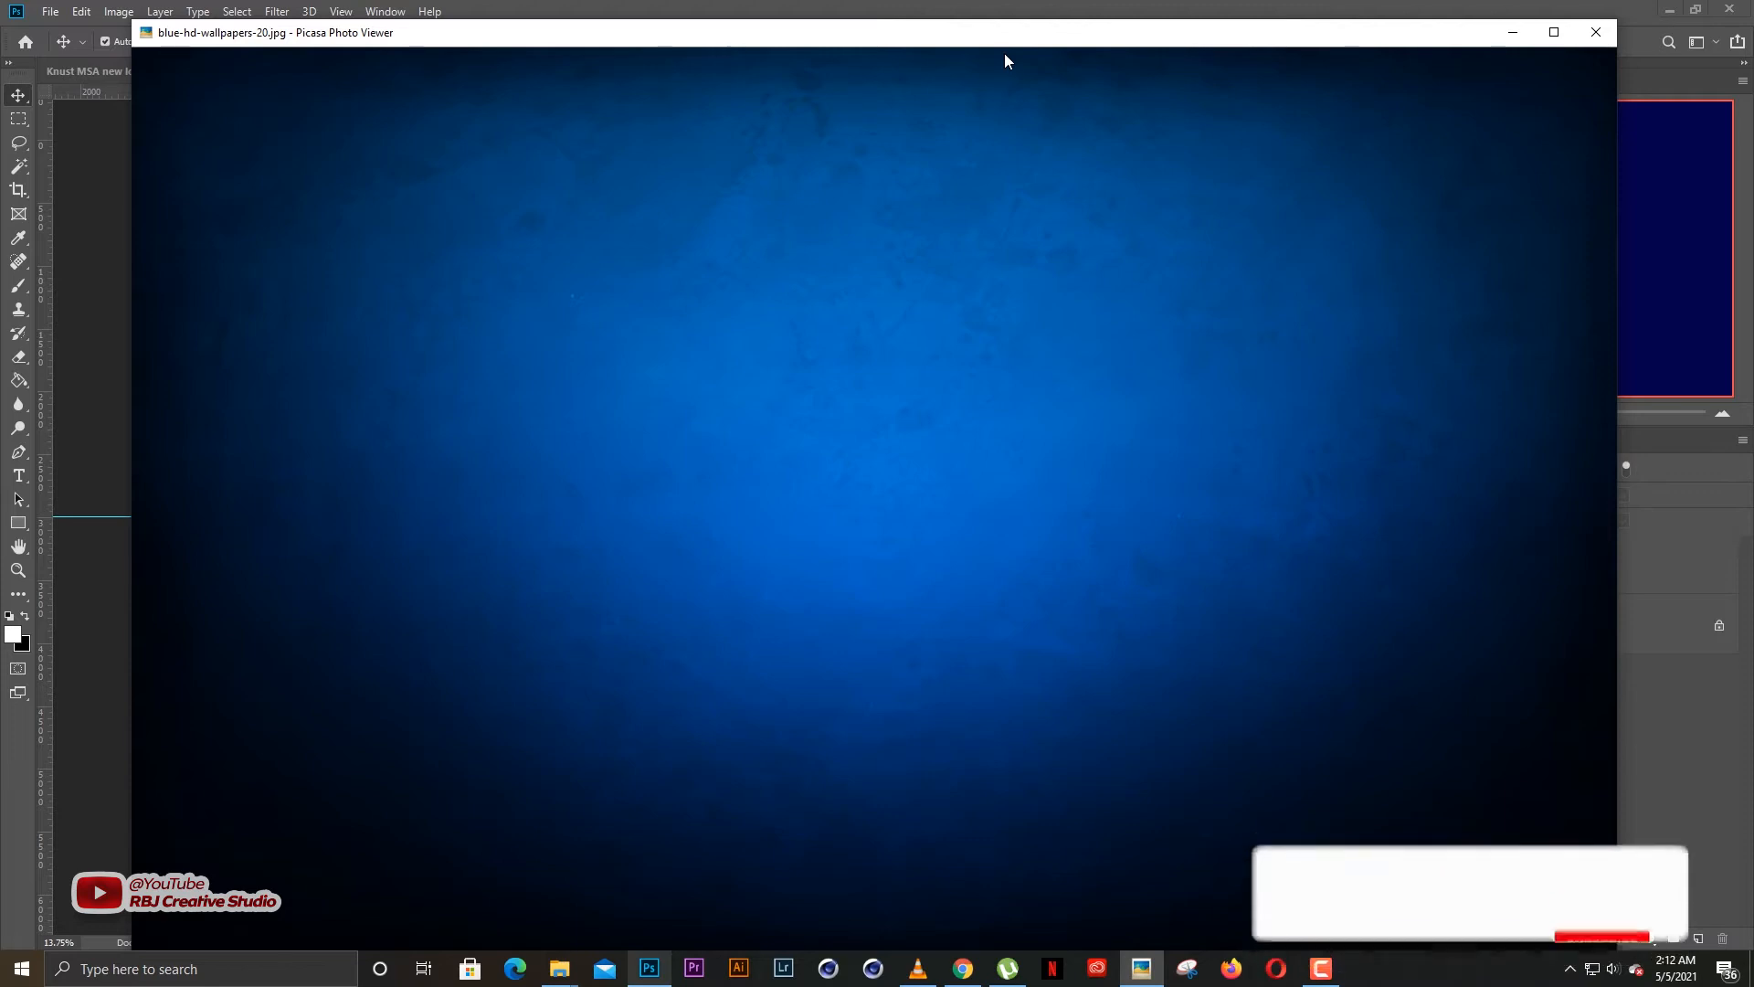
key(Escape)
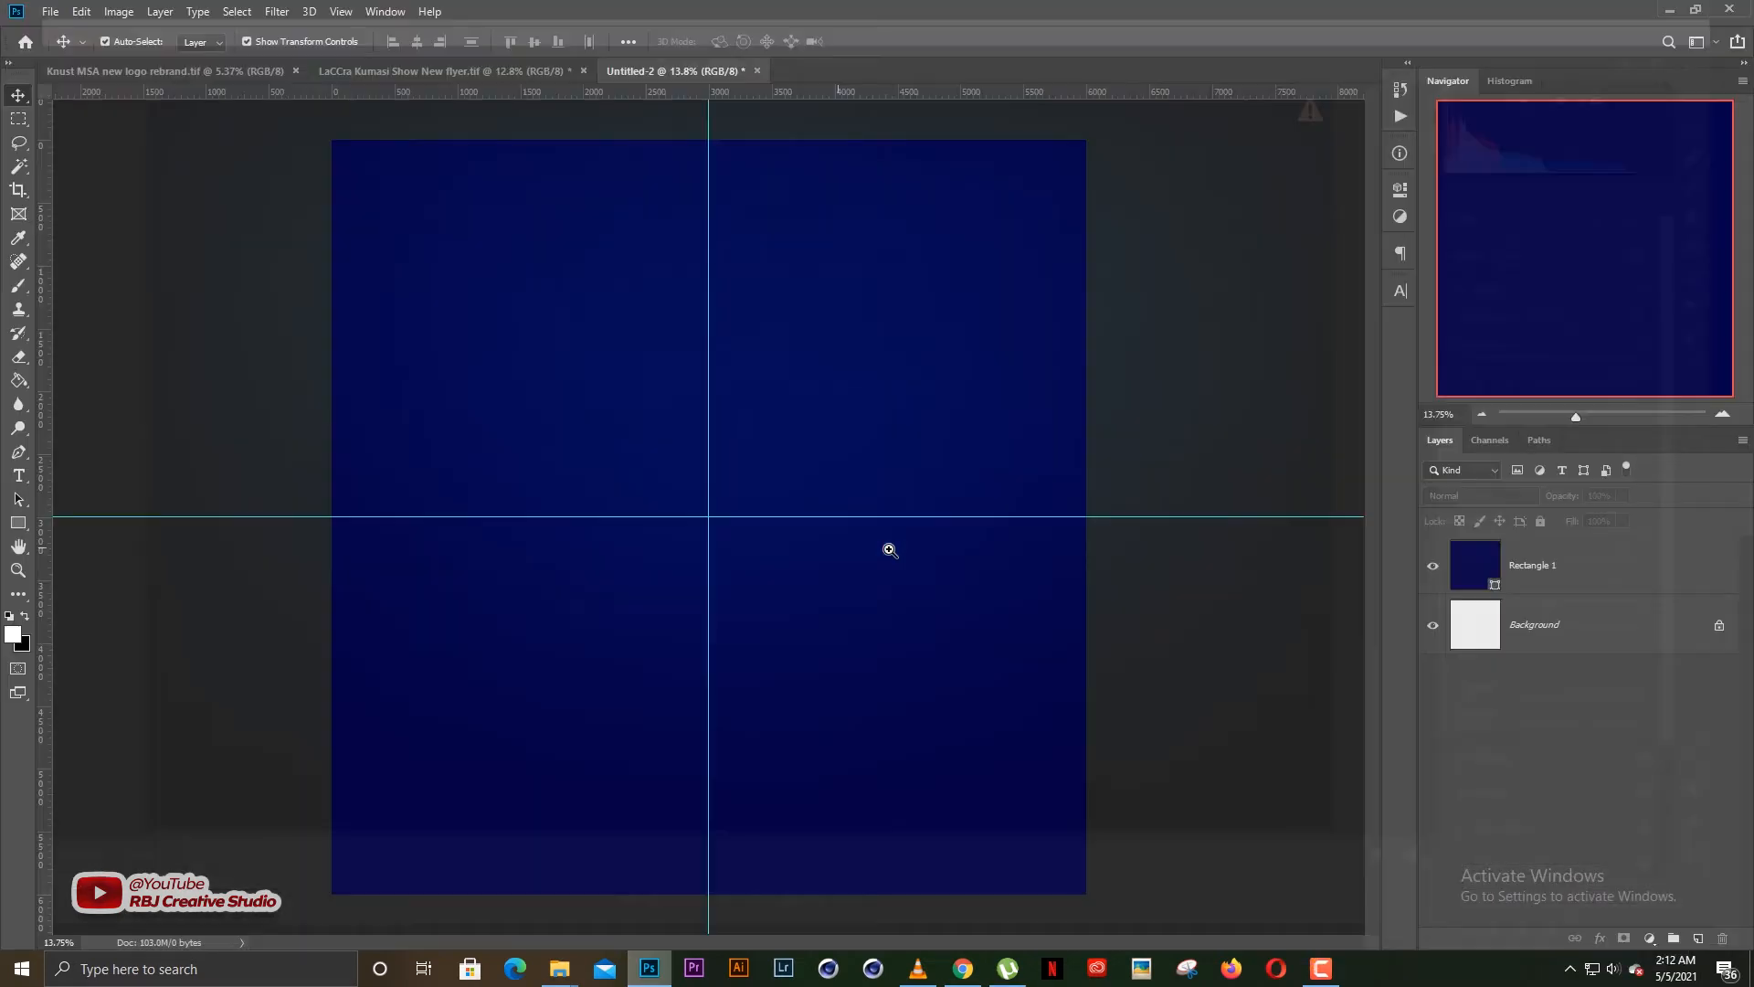
key(ctrl+t)
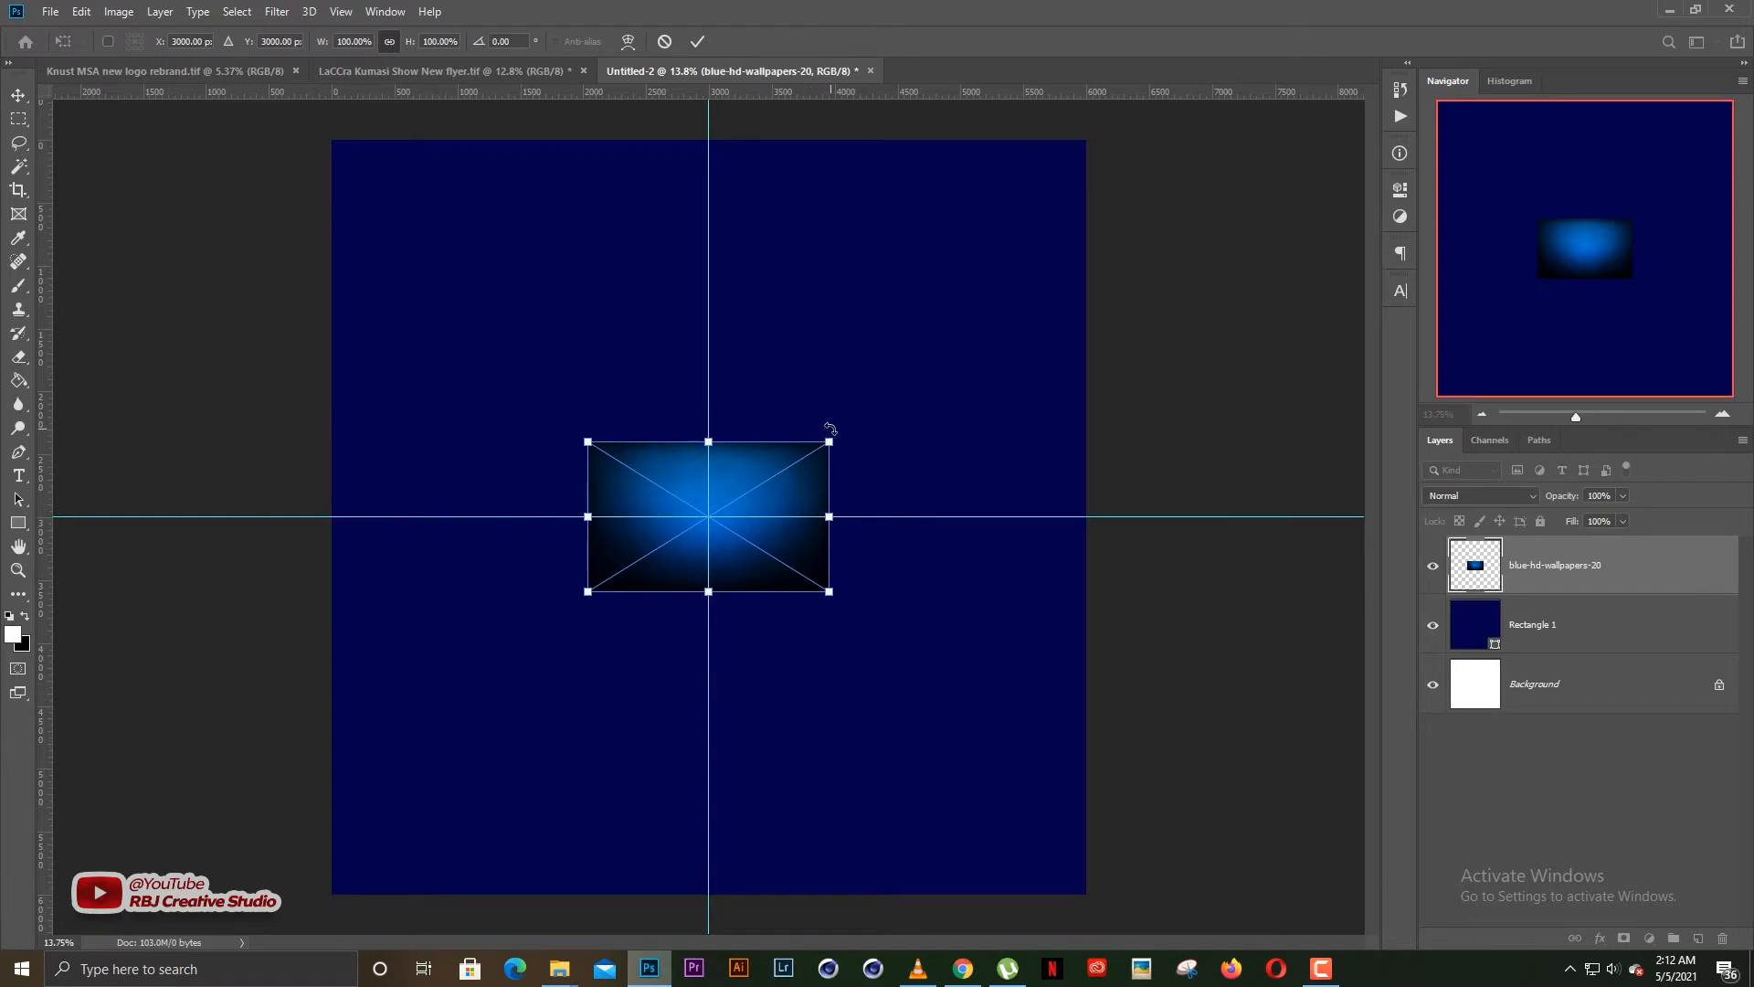
Scale the placed blue wallpaper image from its centre to about 506% so it covers the whole canvas
drag(833, 440, 1104, 270)
scroll(777, 412, down, 2)
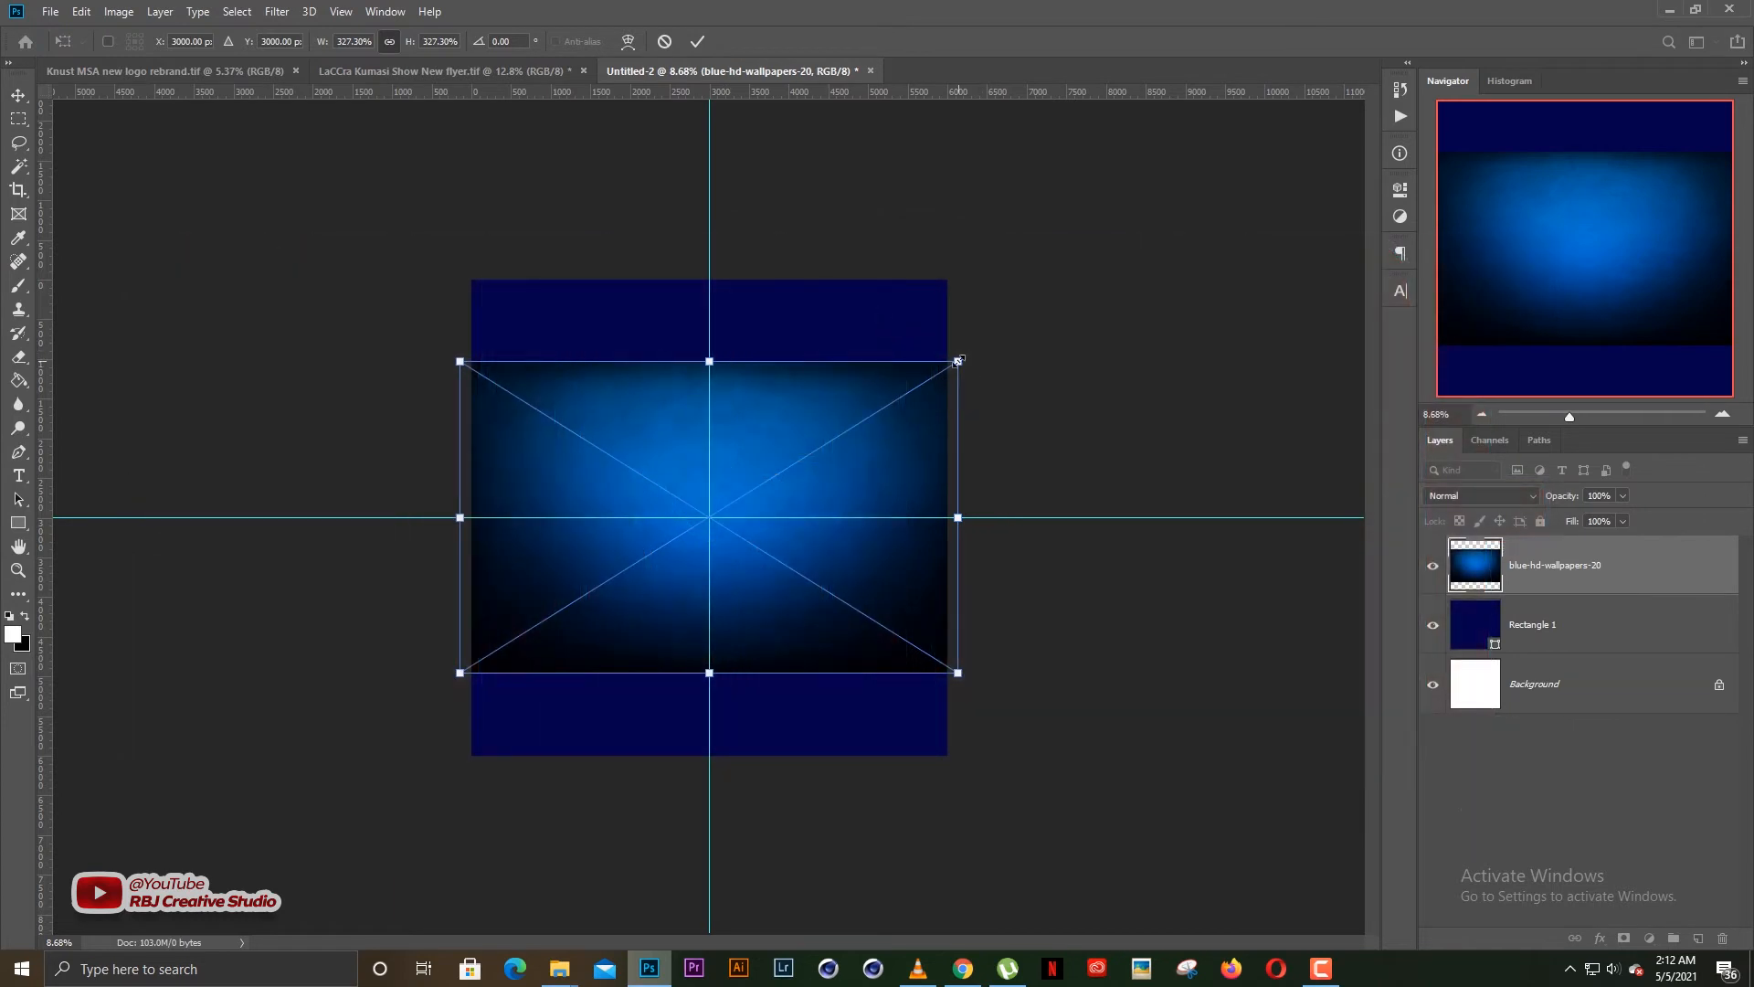
drag(958, 361, 1093, 266)
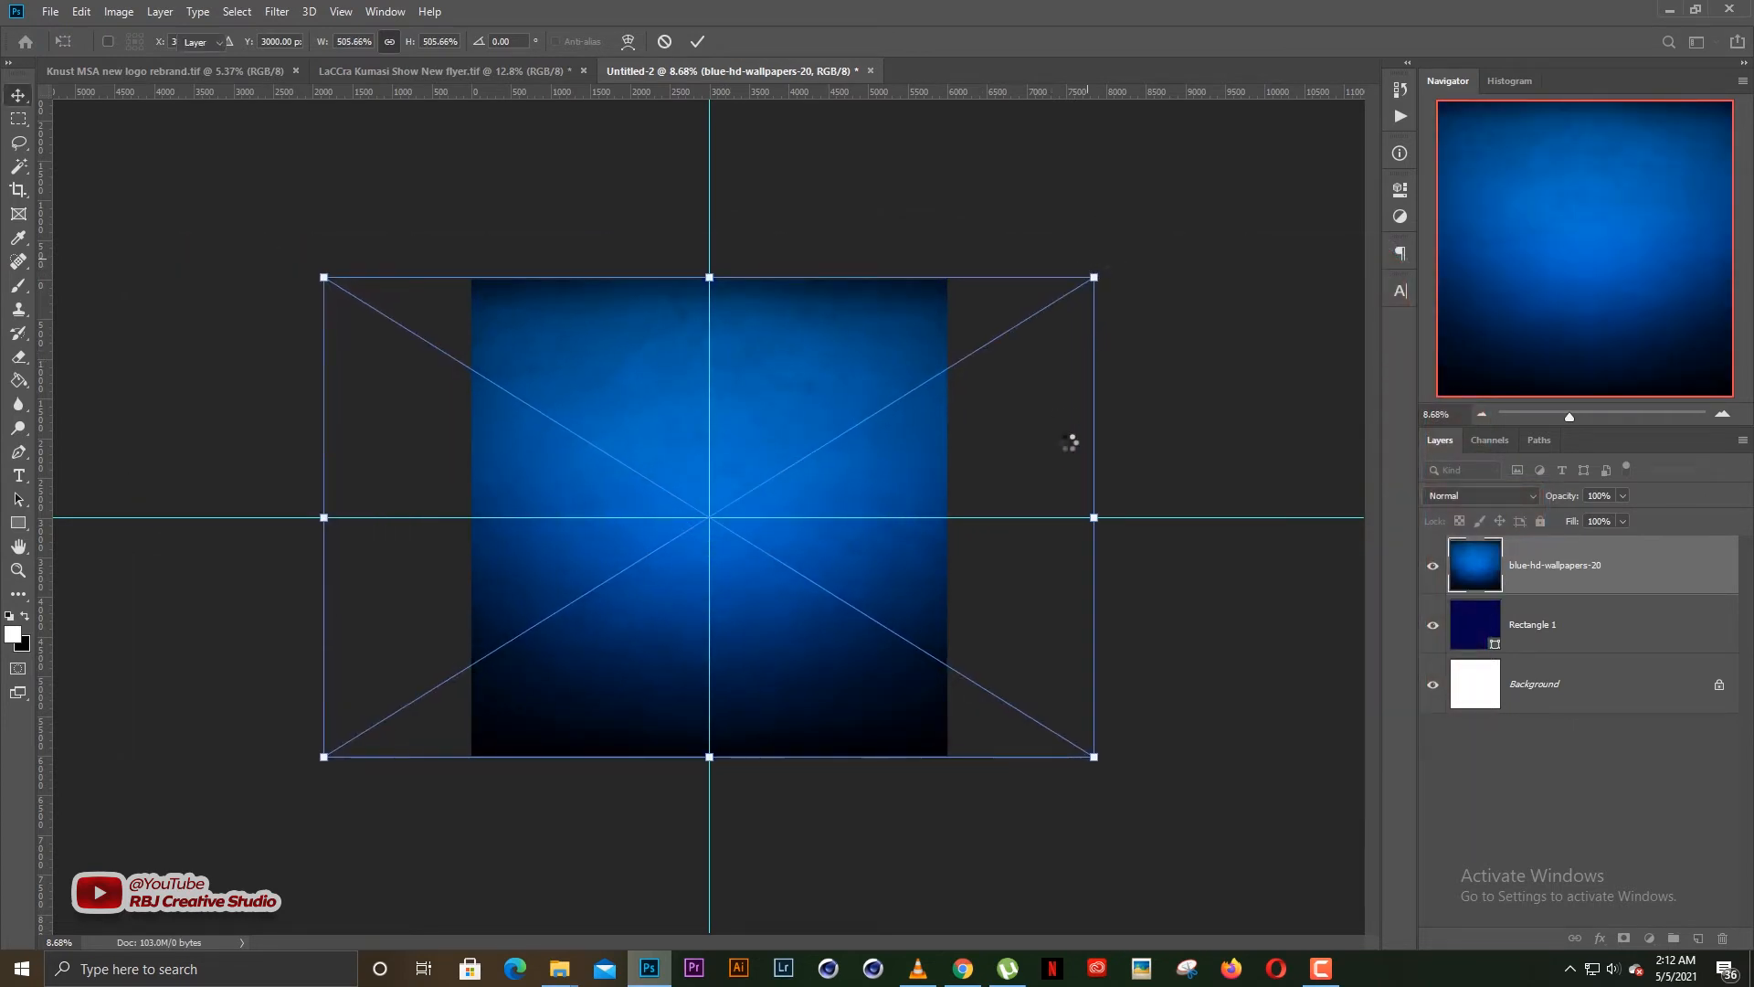
key(Return)
key(ctrl+0)
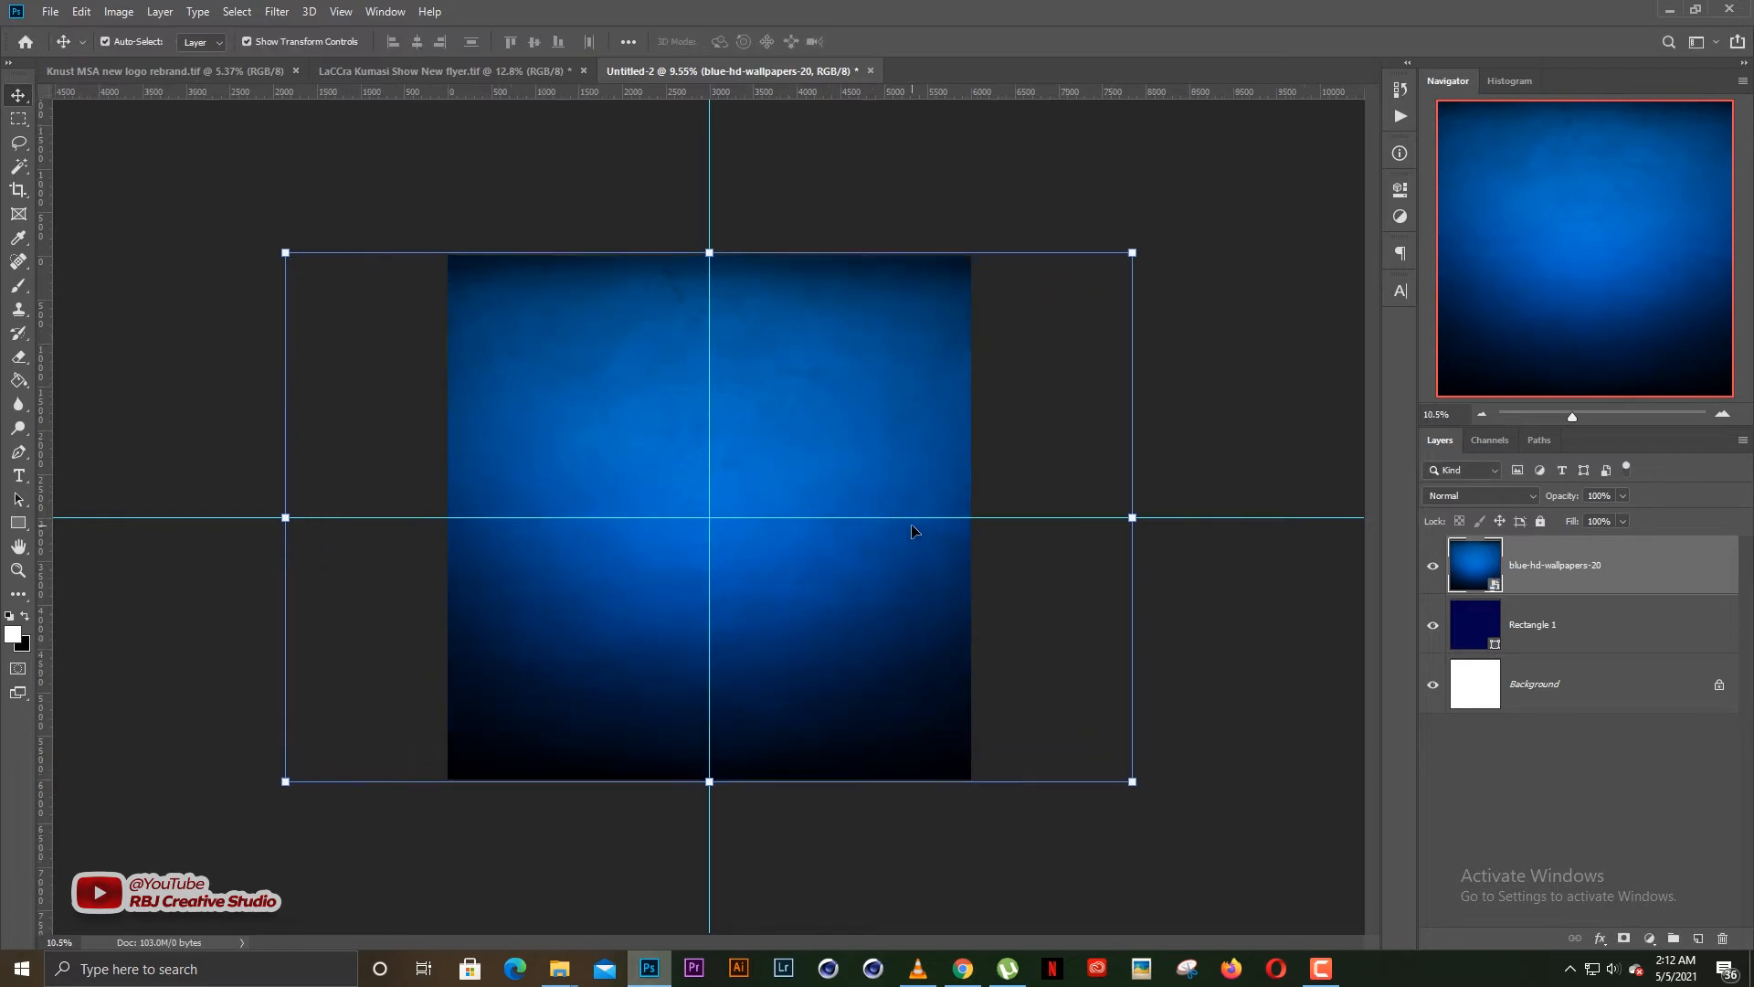
Set the blue-hd-wallpapers-20 layer's blend mode to Overlay, deselect it and inspect the blended background
click(1475, 499)
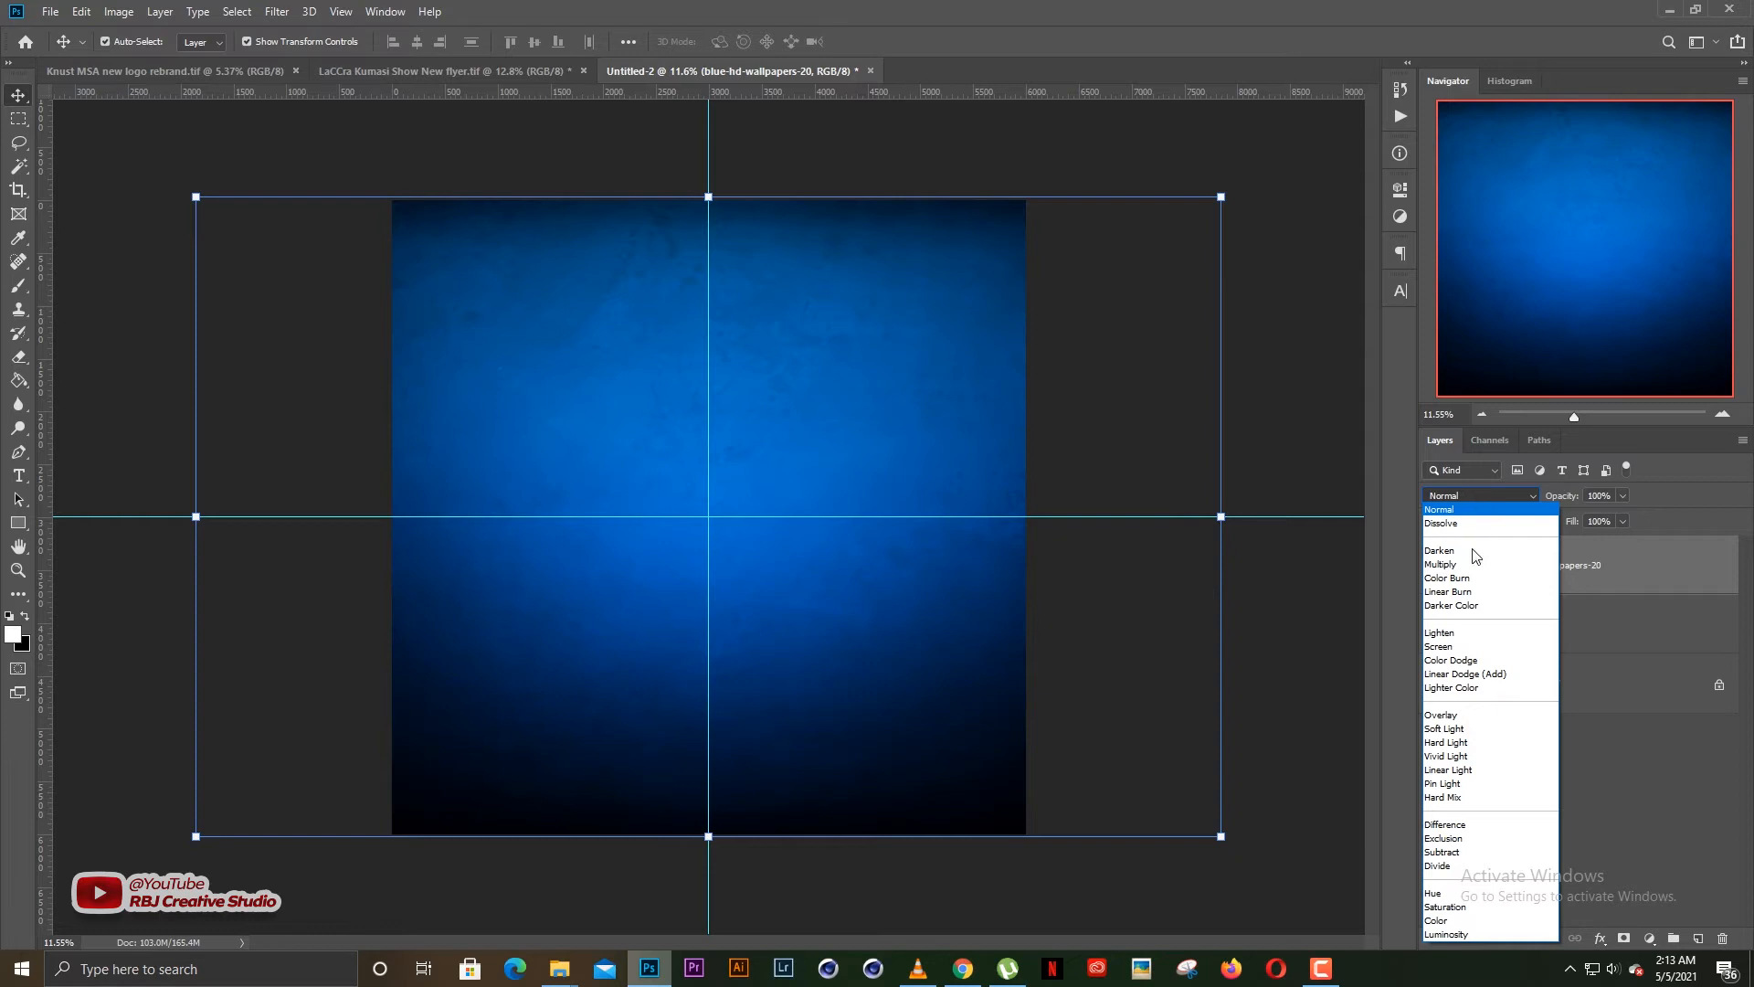
click(1453, 715)
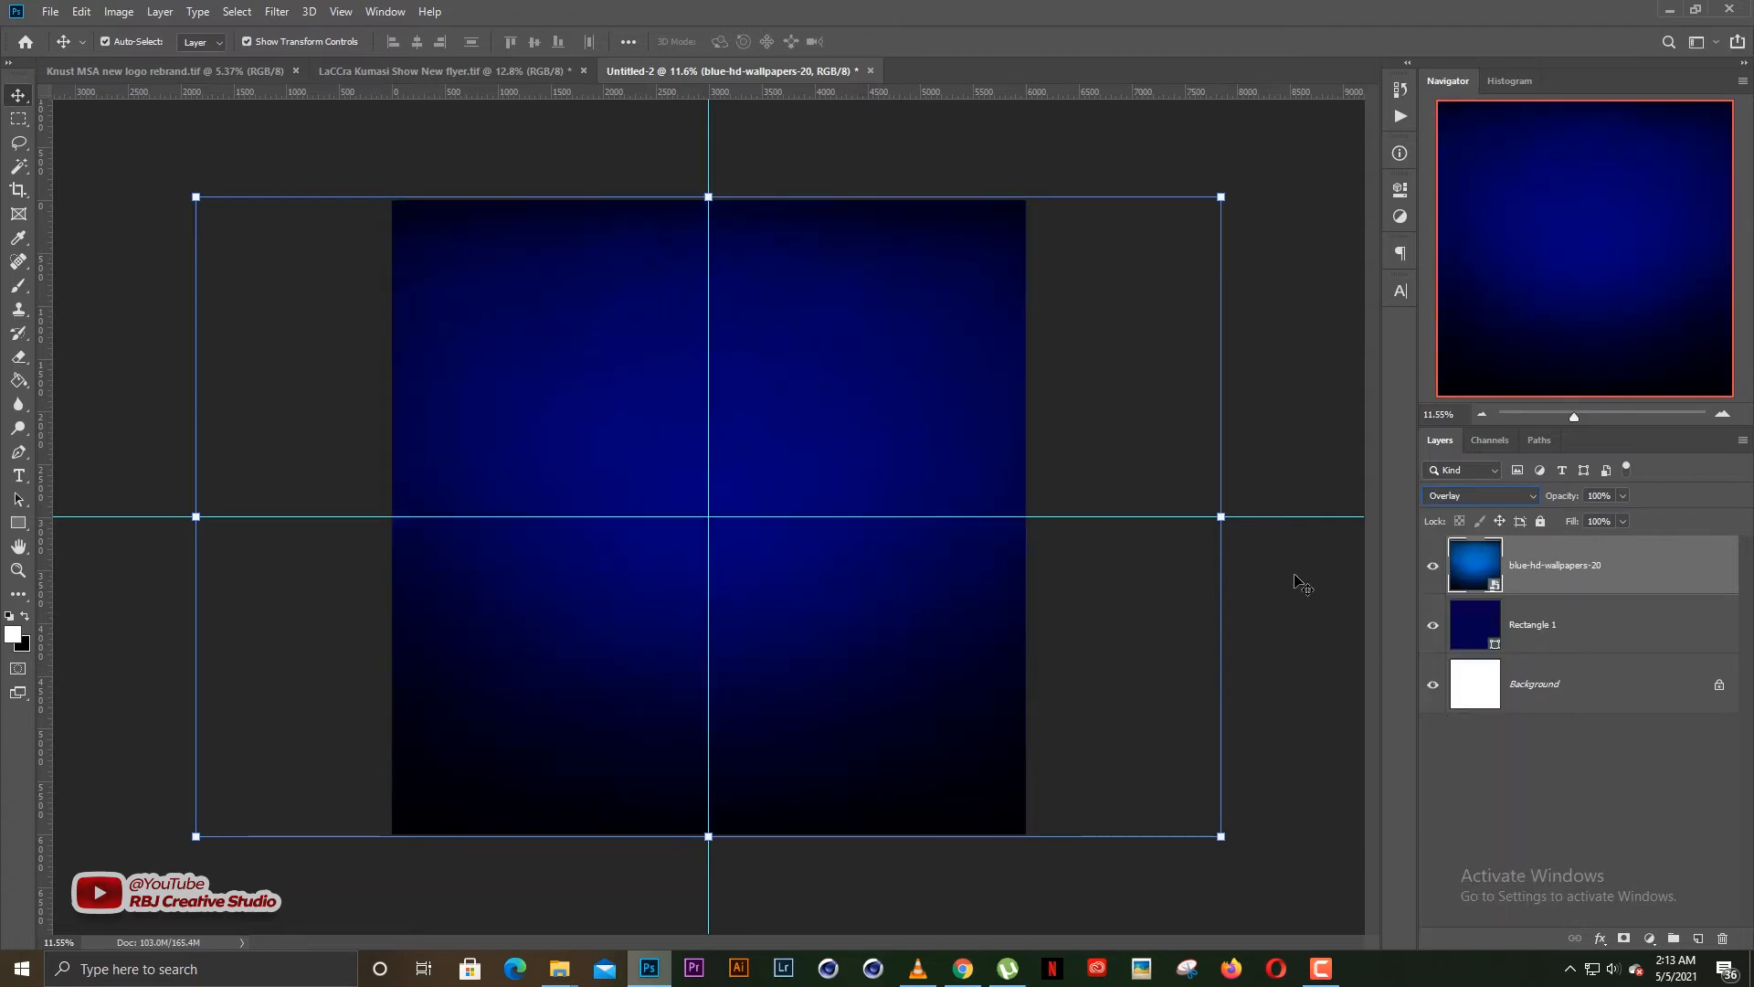
click(1304, 587)
key(ctrl+0)
scroll(803, 595, up, 1)
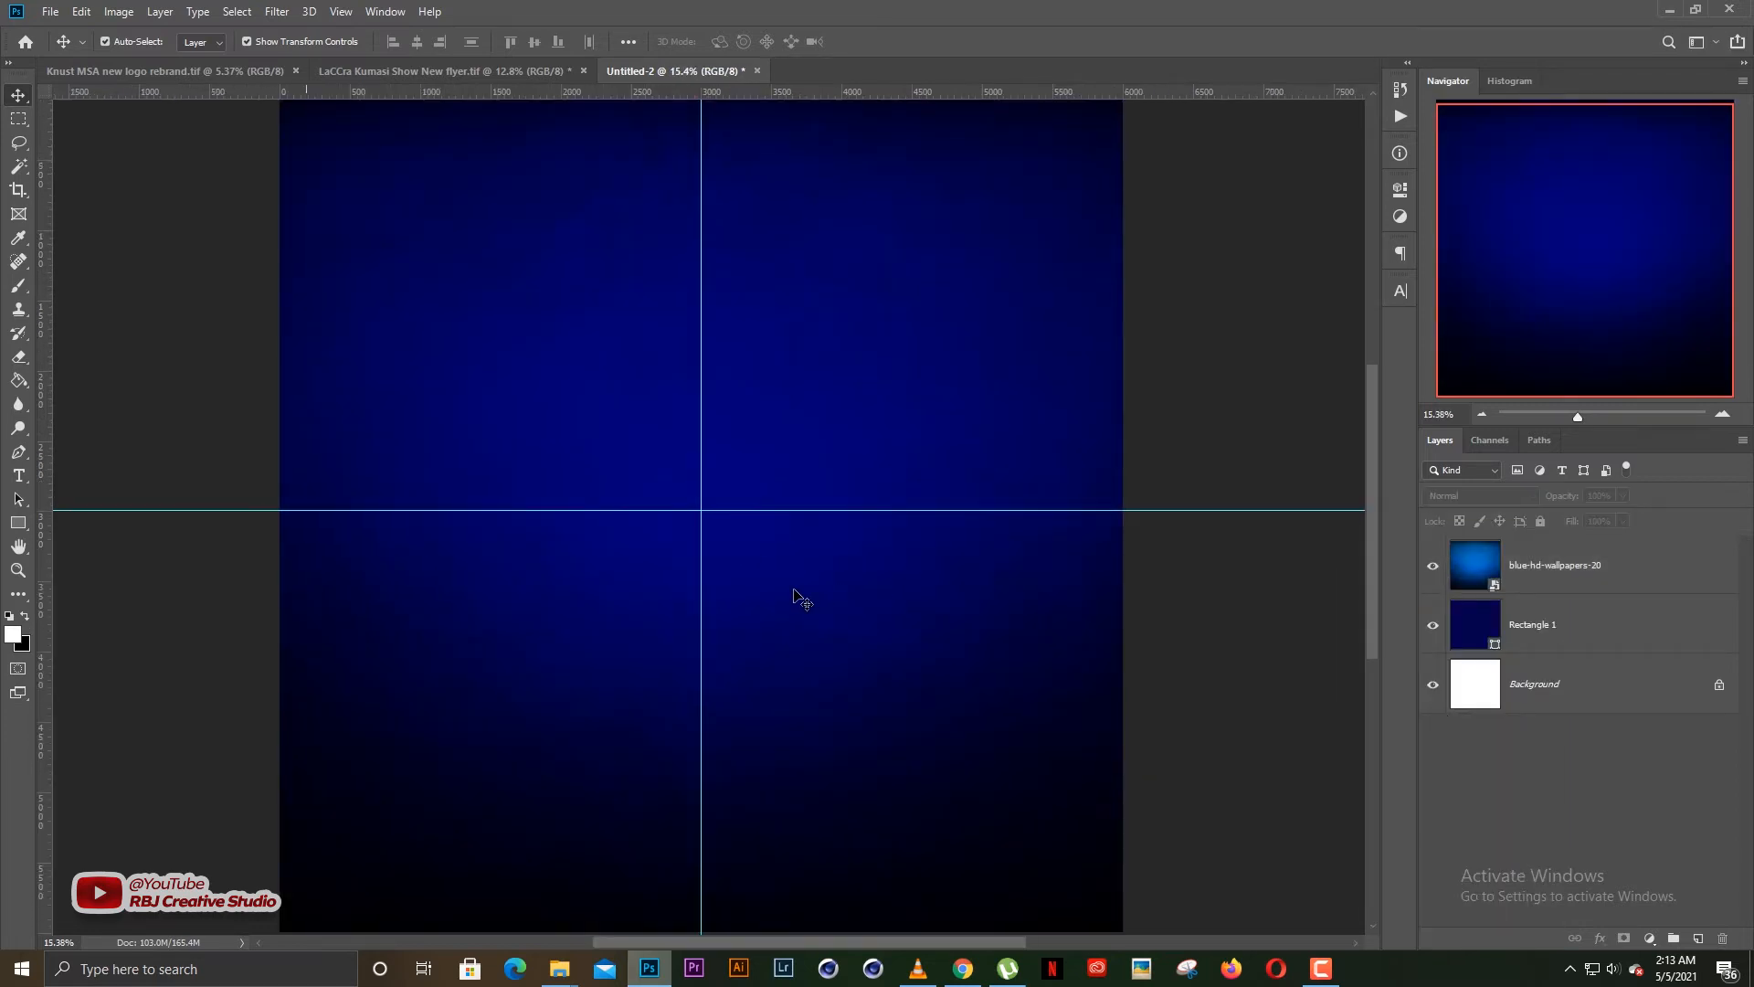
scroll(800, 598, down, 1)
Open the fill colour of Rectangle 1 and try several red shades, a green and the darker green 006f10
click(1531, 625)
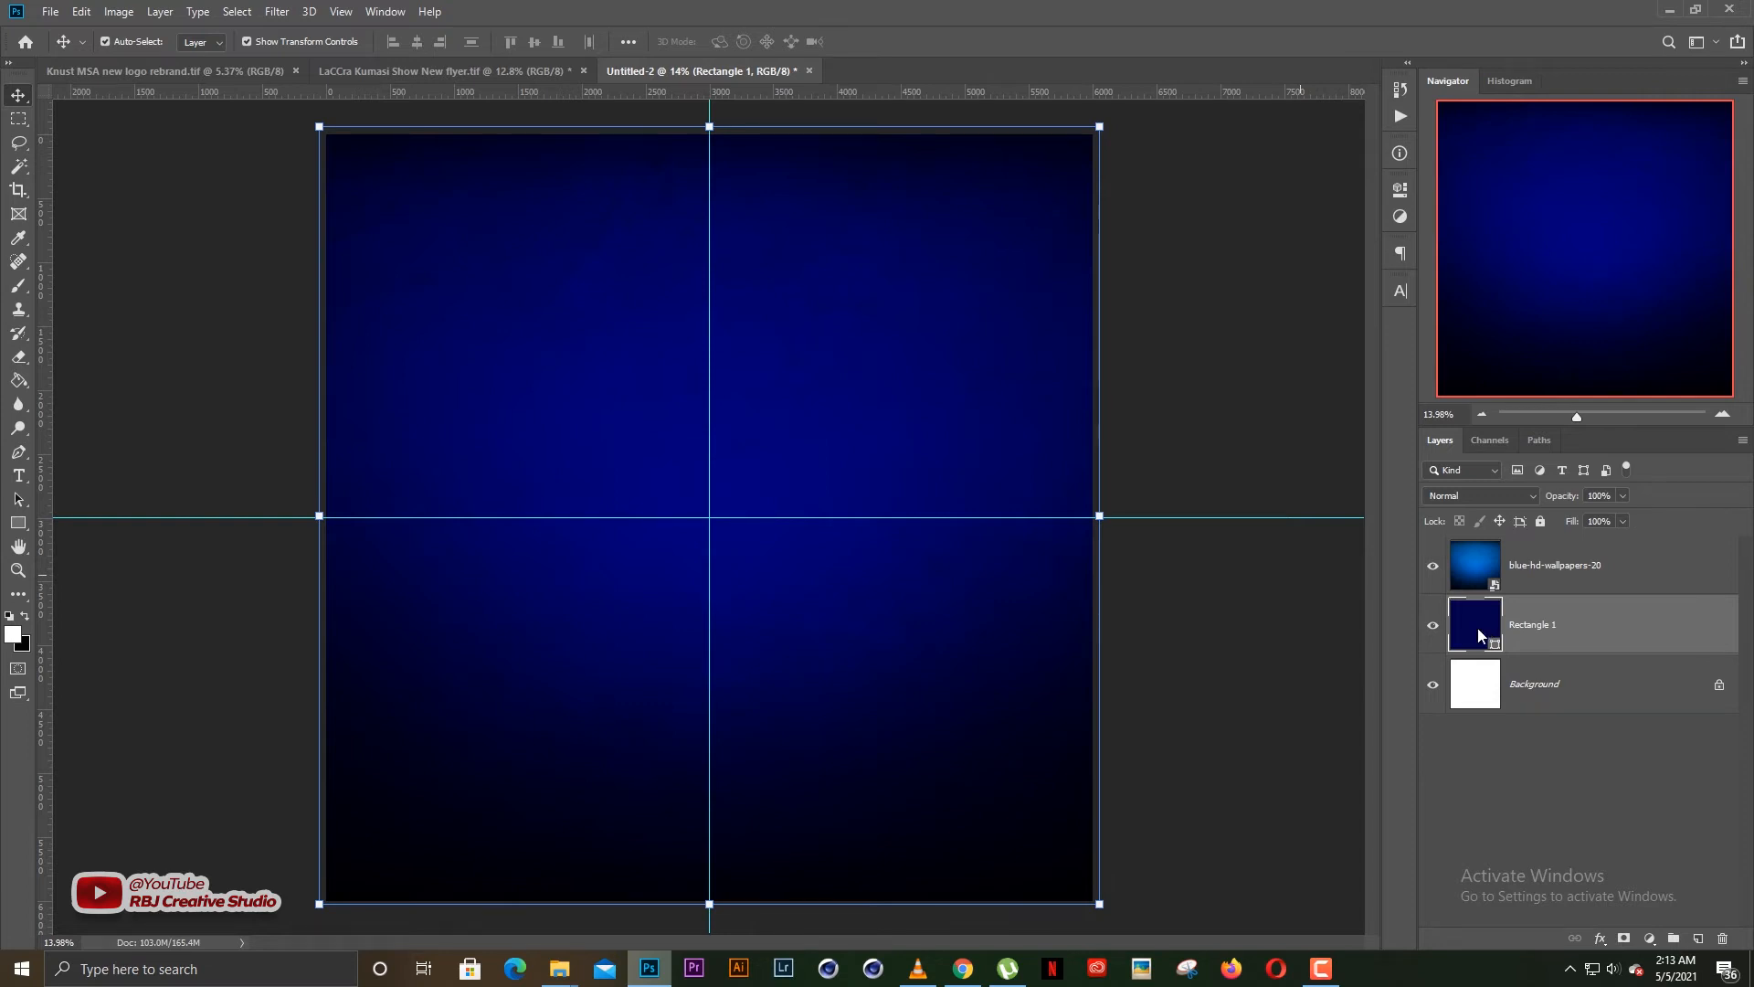
double_click(1480, 635)
click(1381, 561)
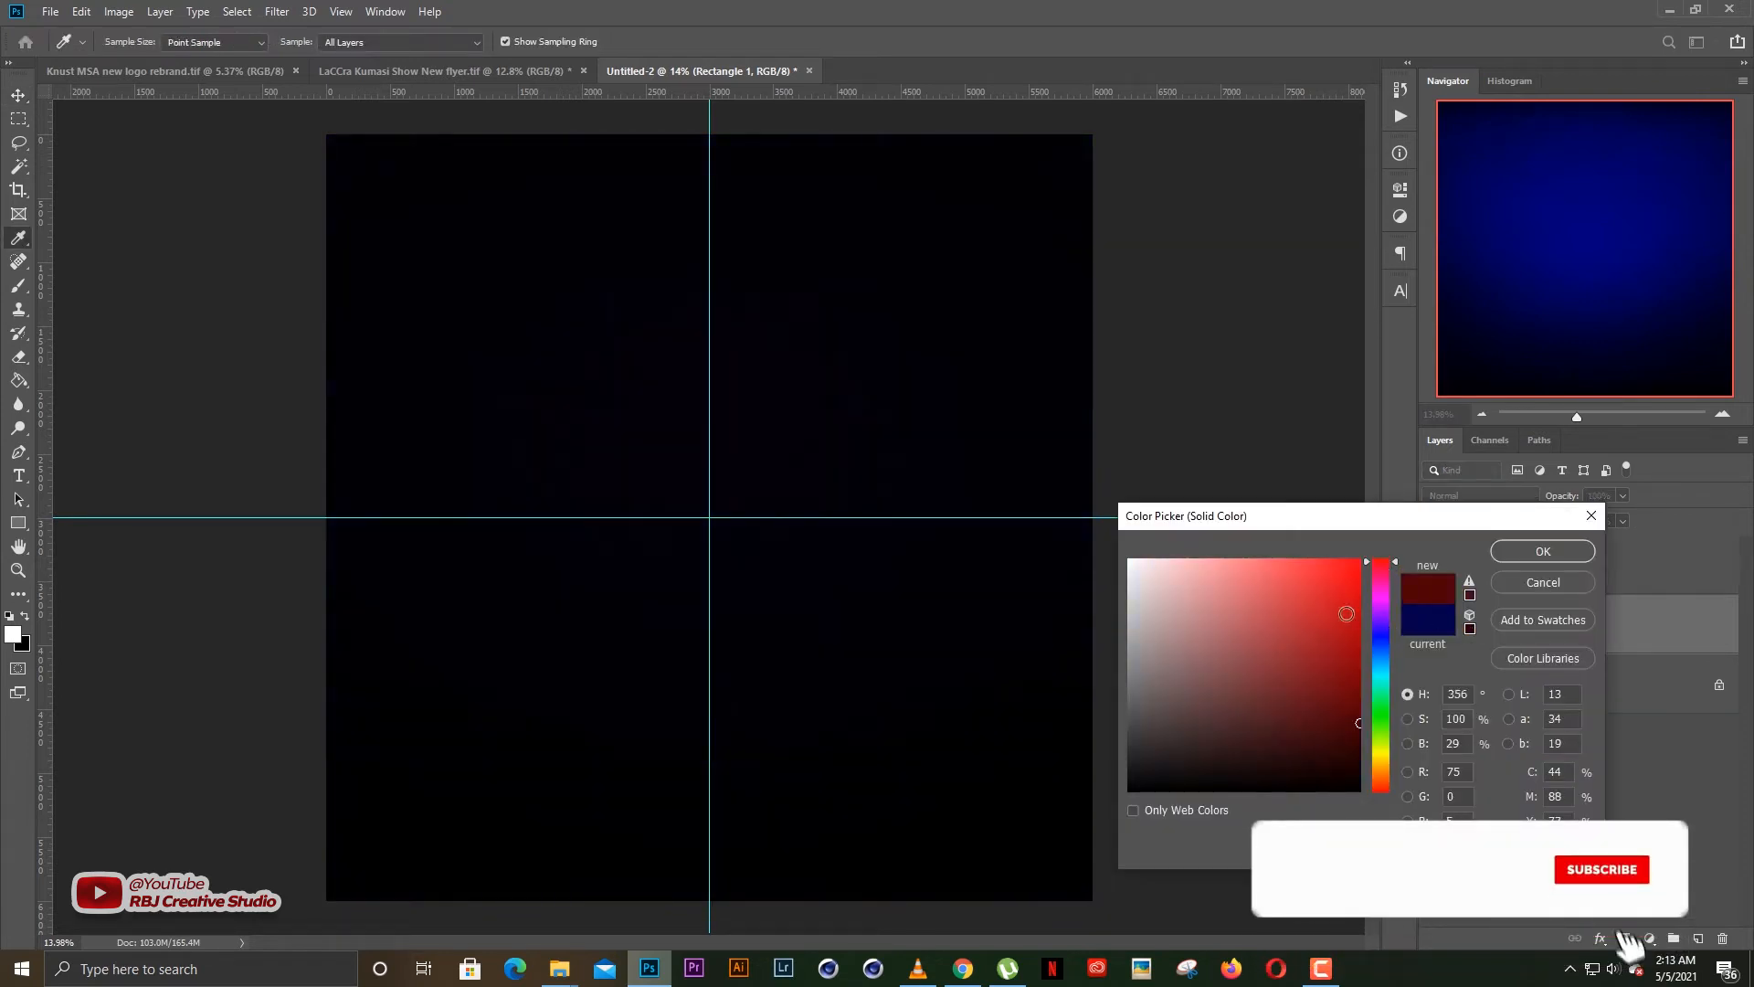
click(1359, 611)
click(1360, 647)
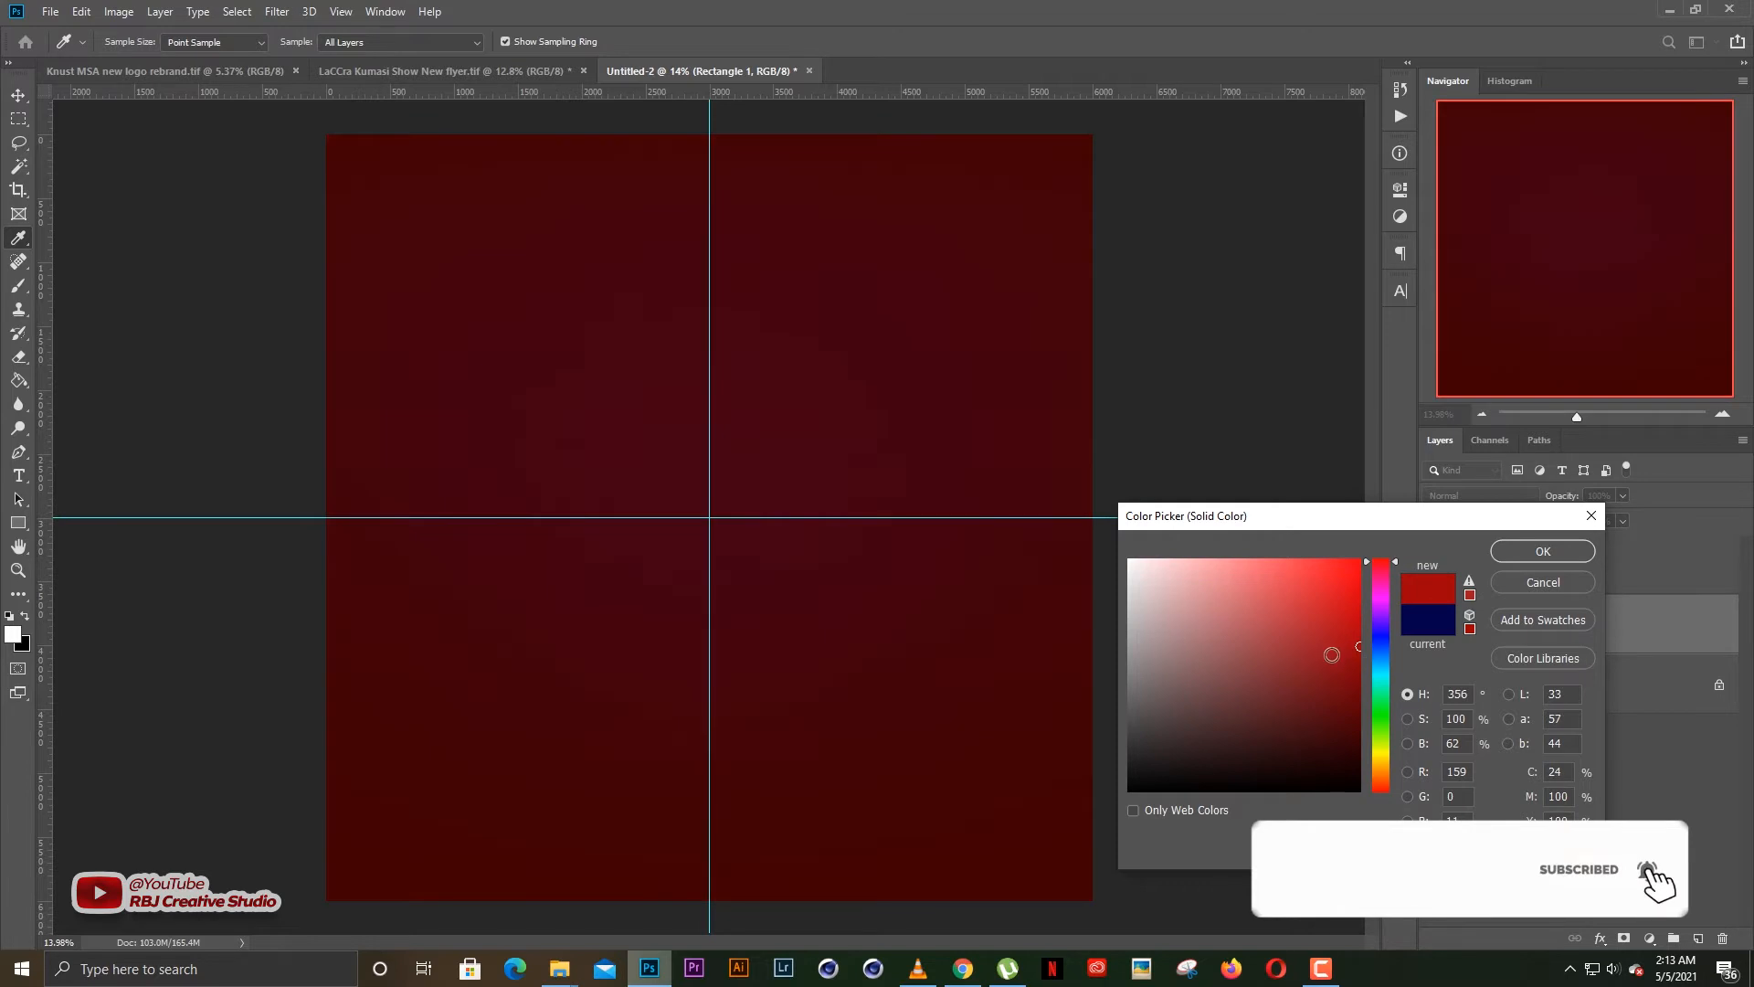
click(1358, 659)
click(1382, 710)
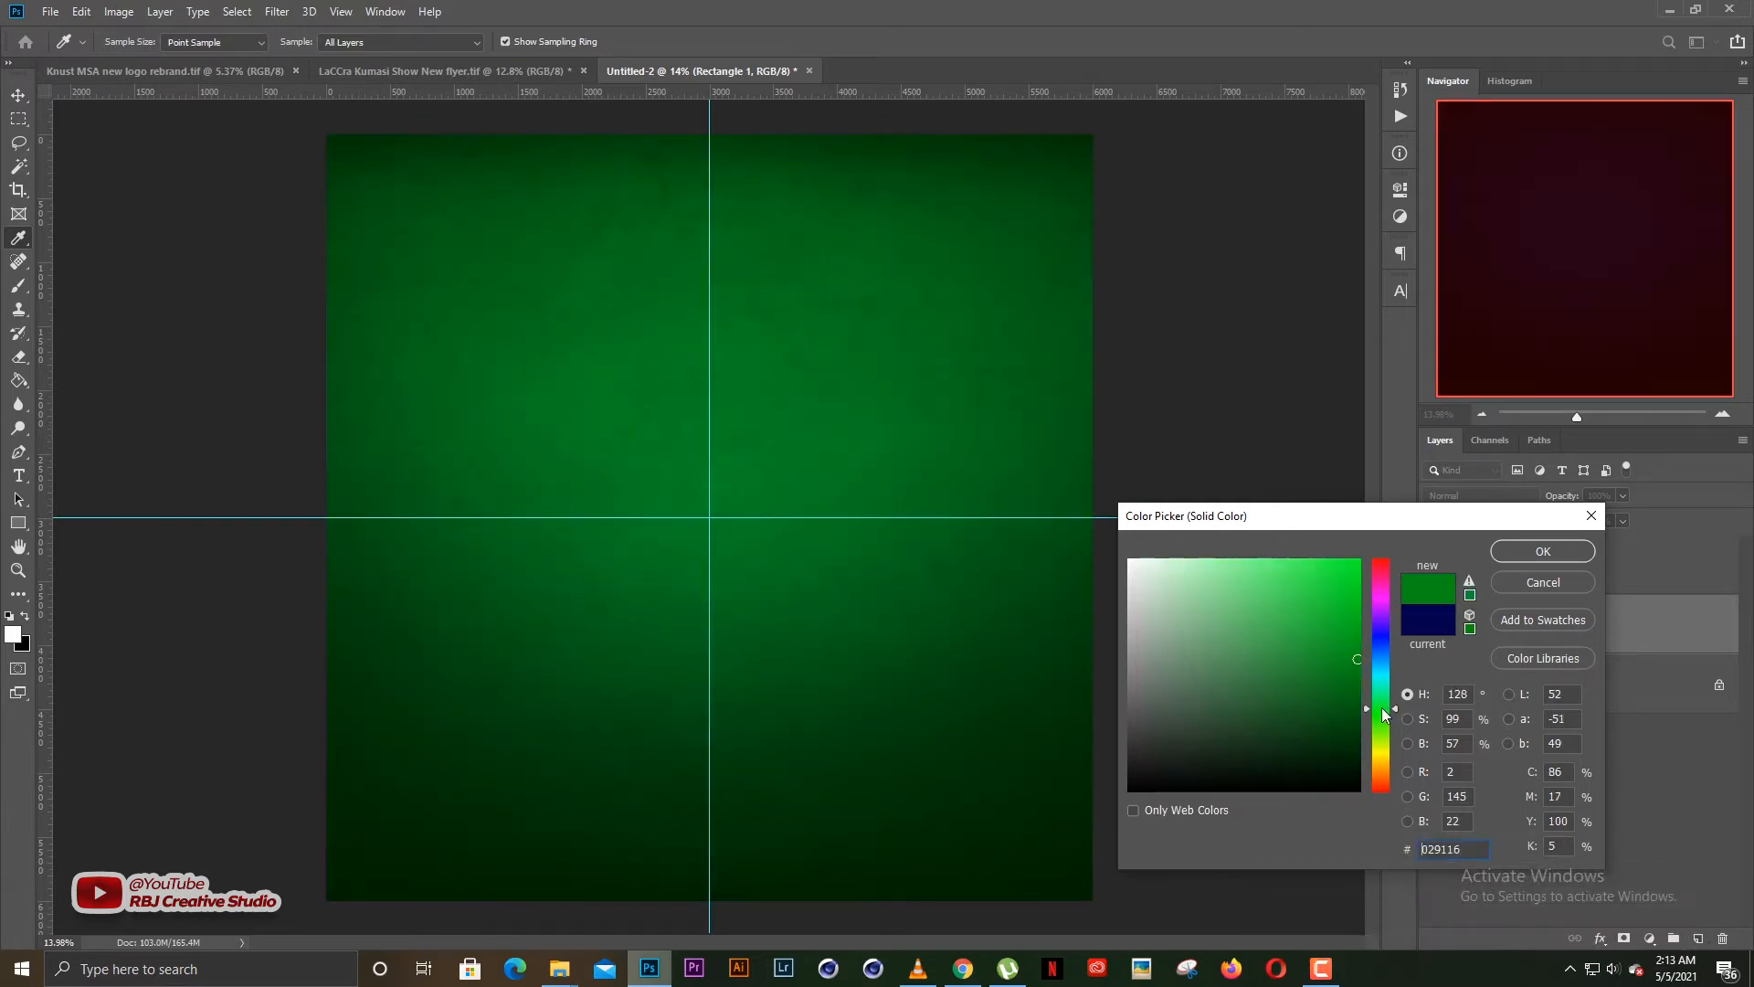
click(1358, 687)
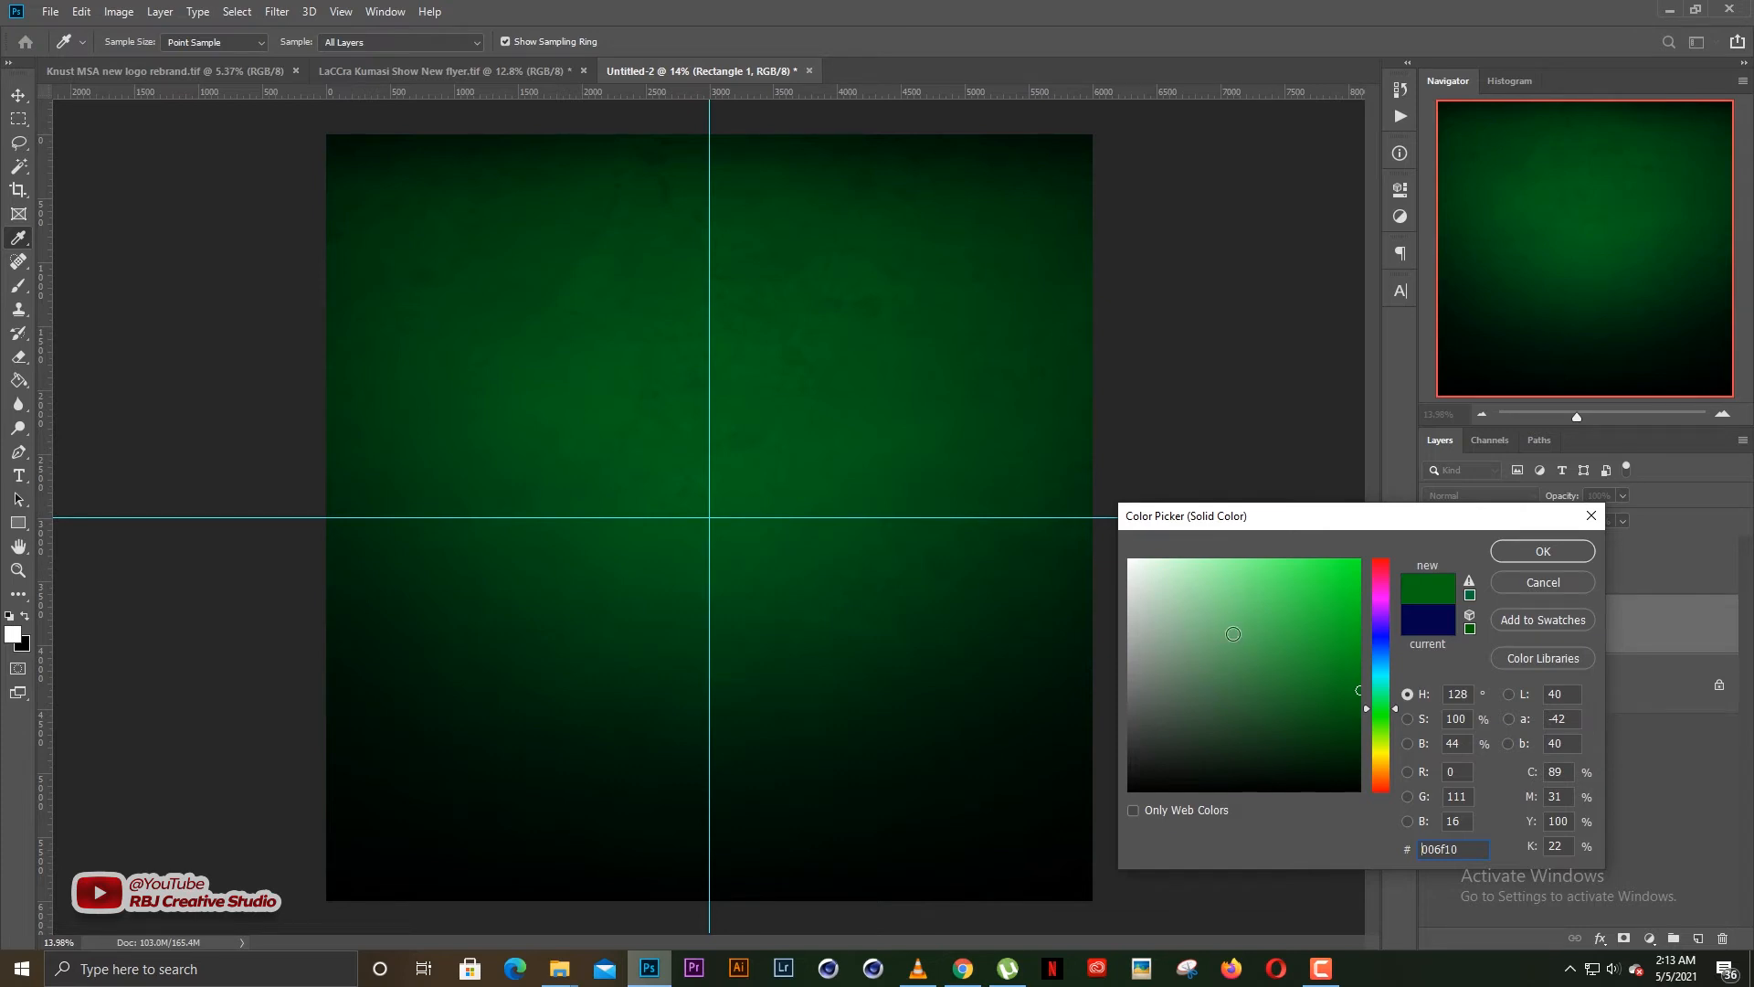
Try brown 6f4e00, dark red 6f0015 and brighter reds up to c00000 as Rectangle 1's fill, discard the colour change and deselect the layer
click(1384, 764)
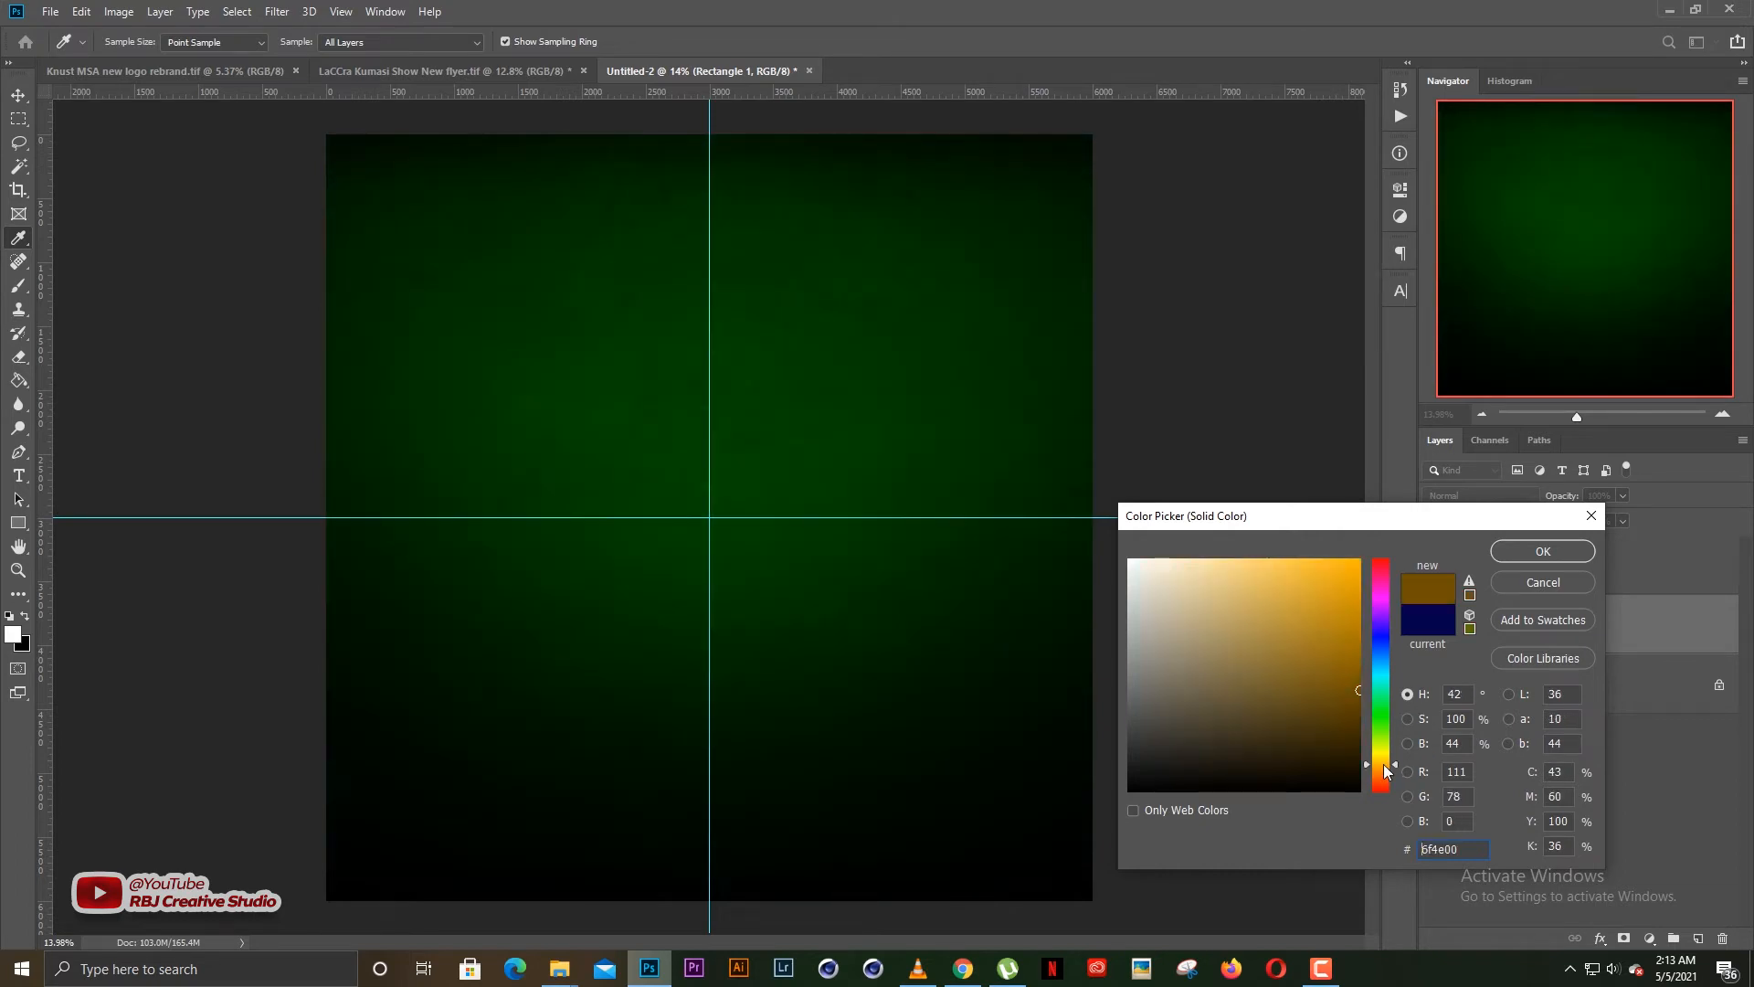
click(1379, 566)
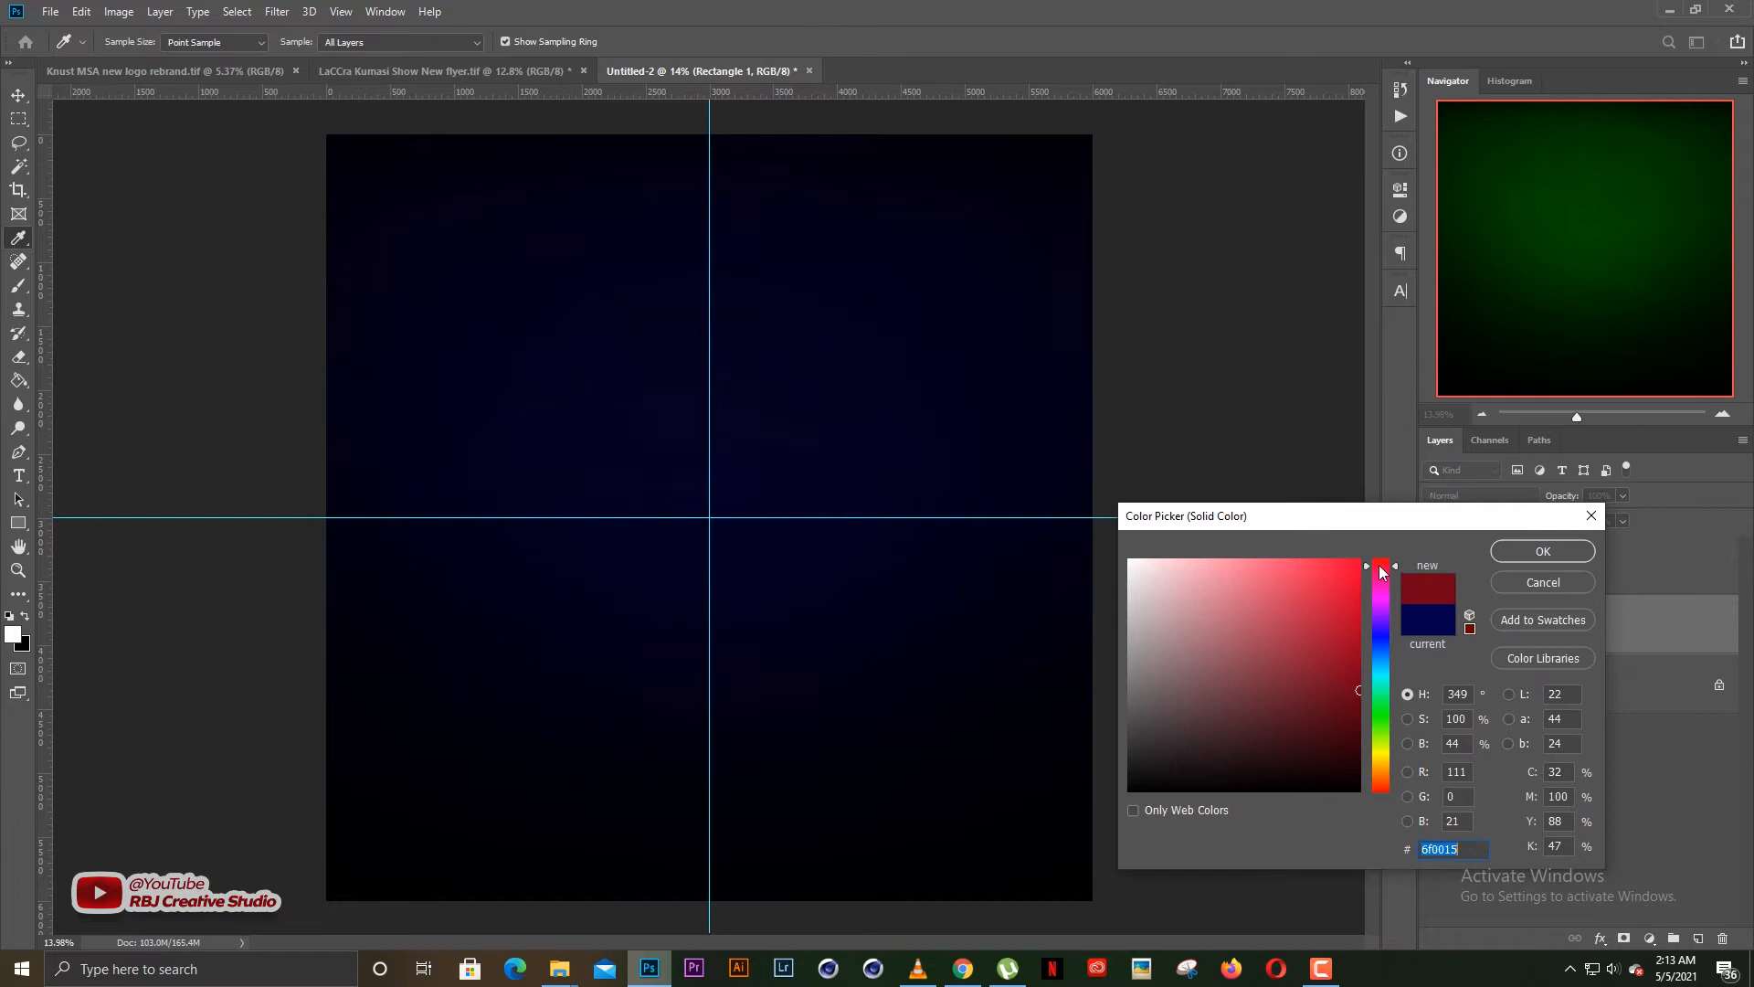
click(1379, 565)
click(1359, 635)
click(1381, 559)
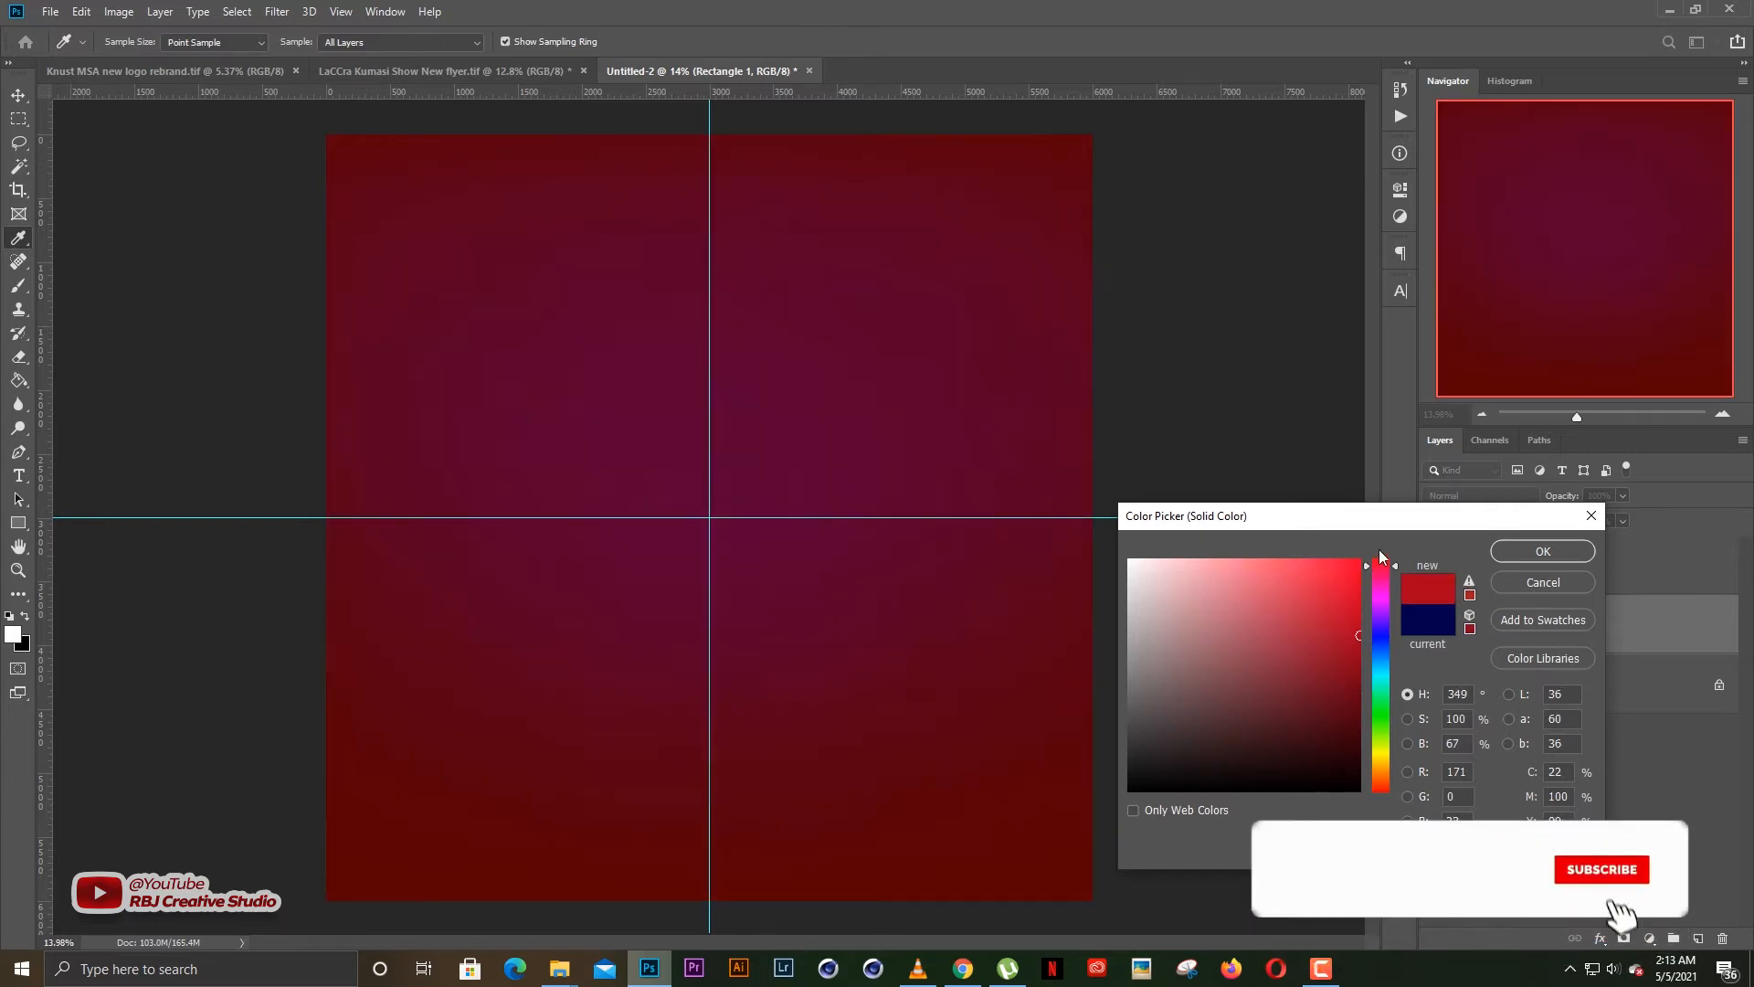
click(1351, 642)
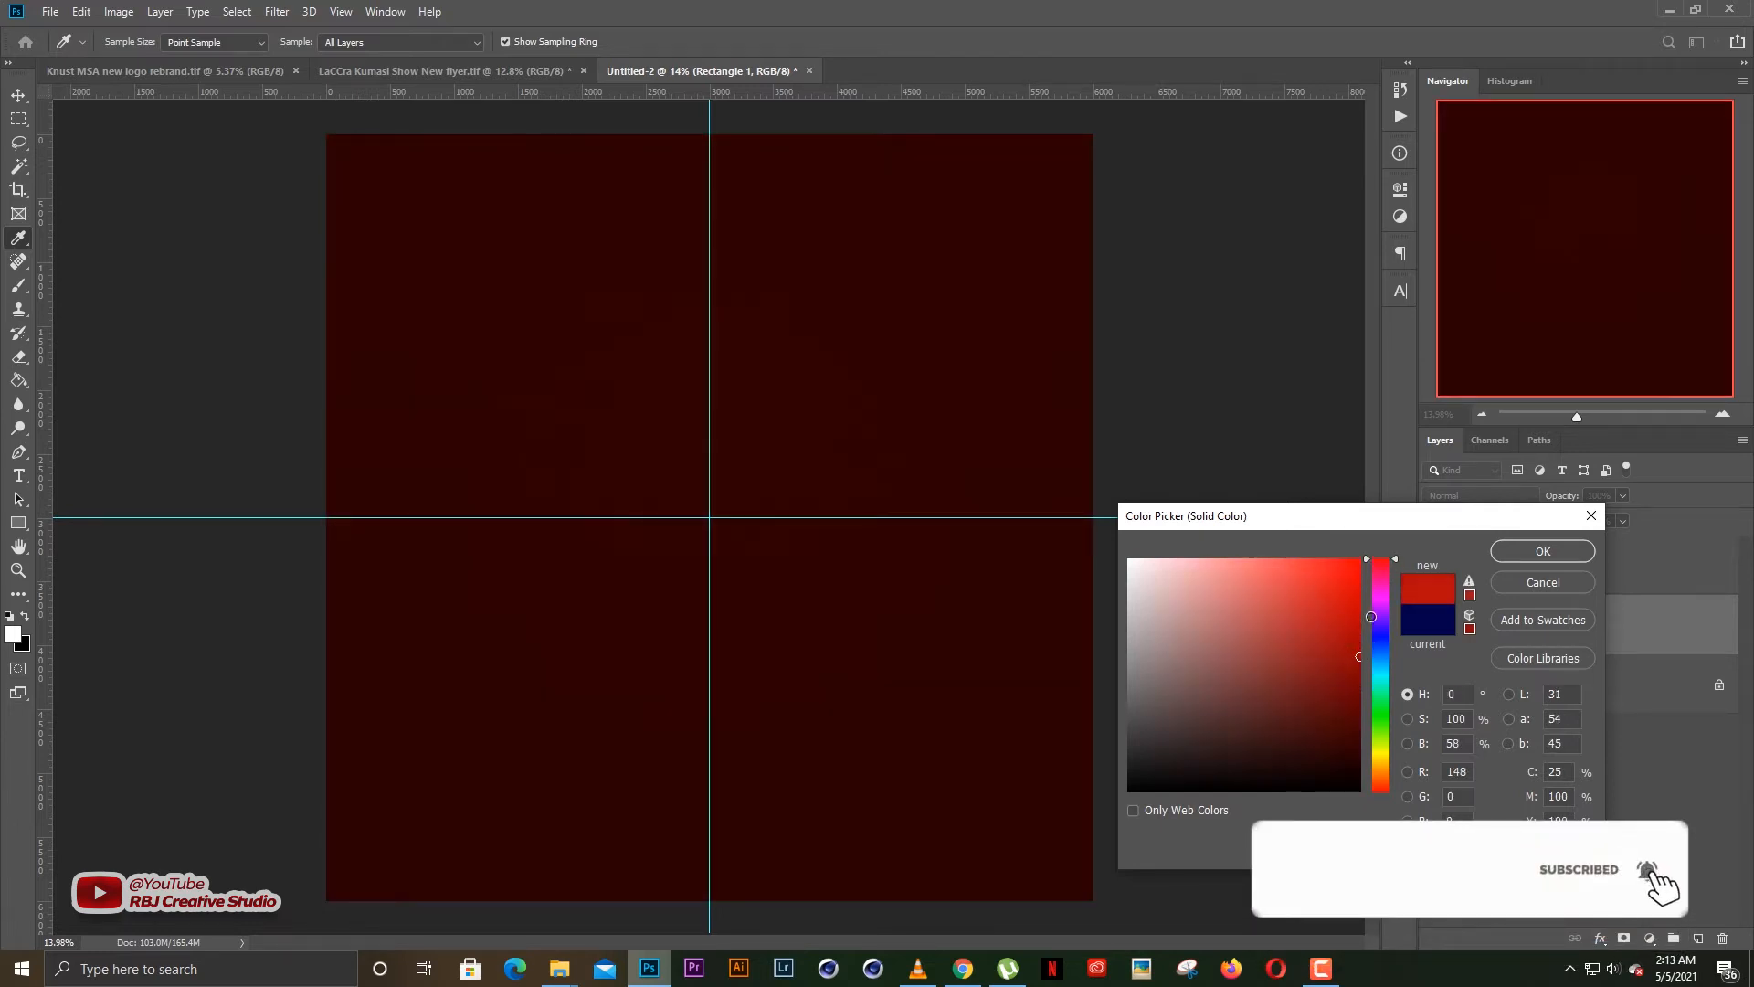
click(1359, 616)
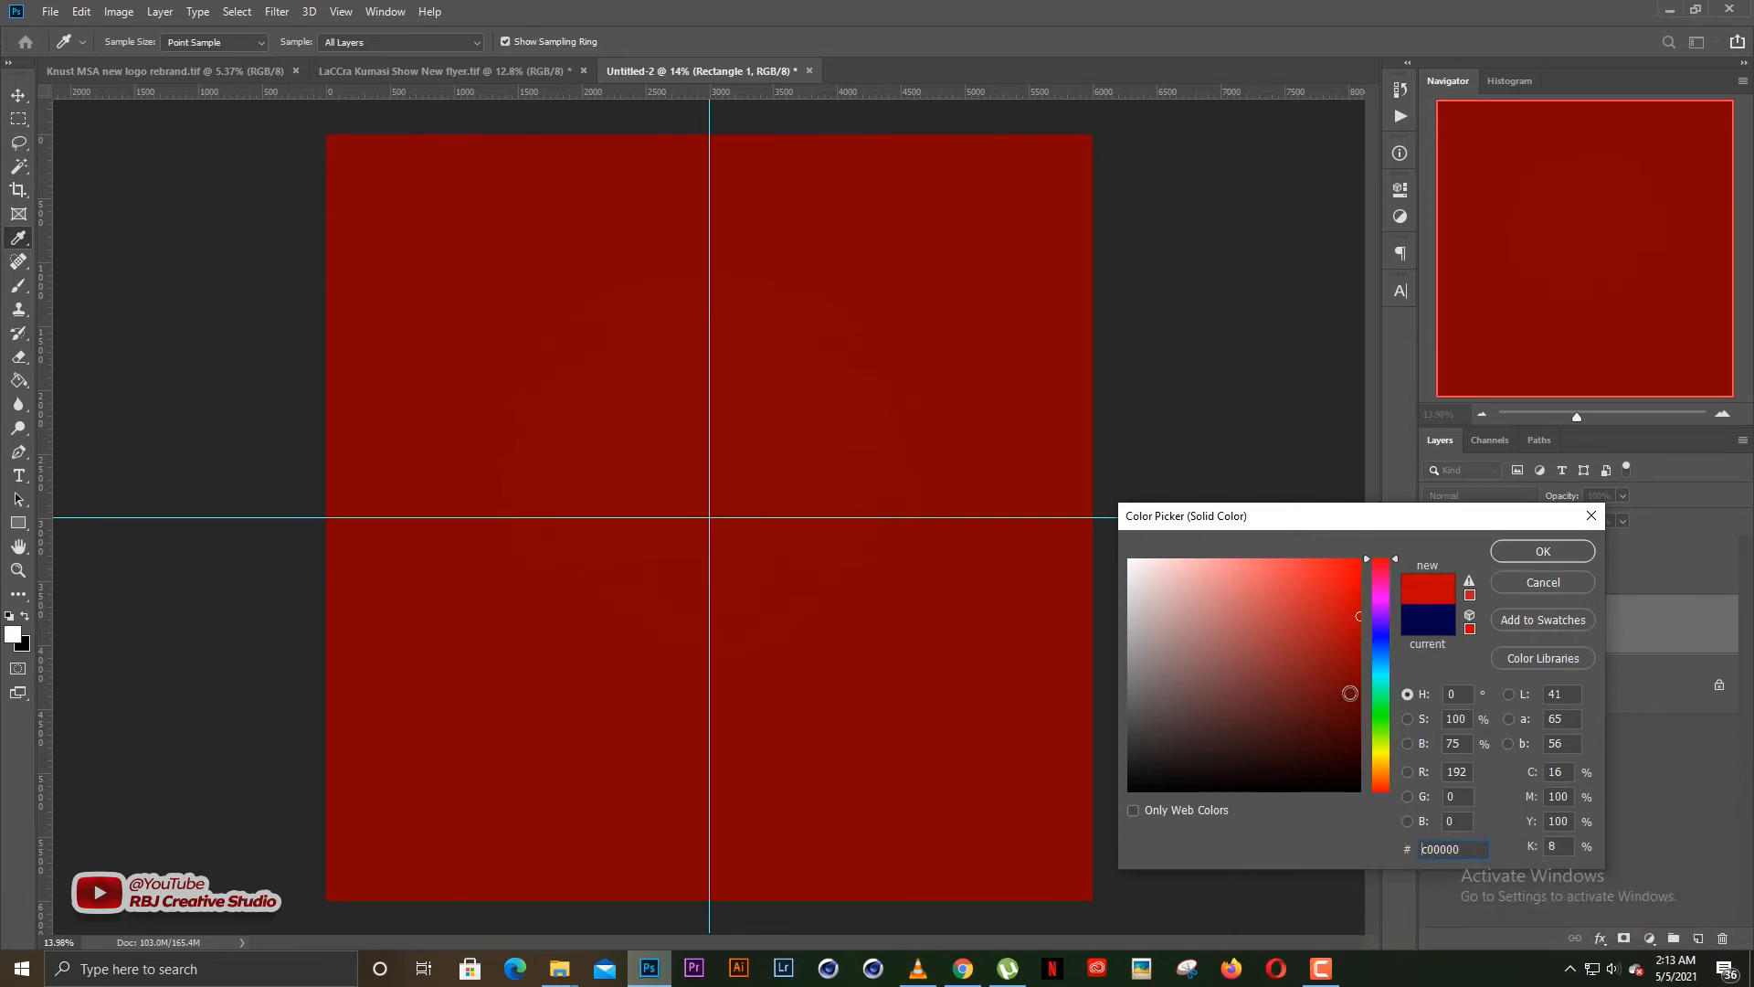
click(1542, 583)
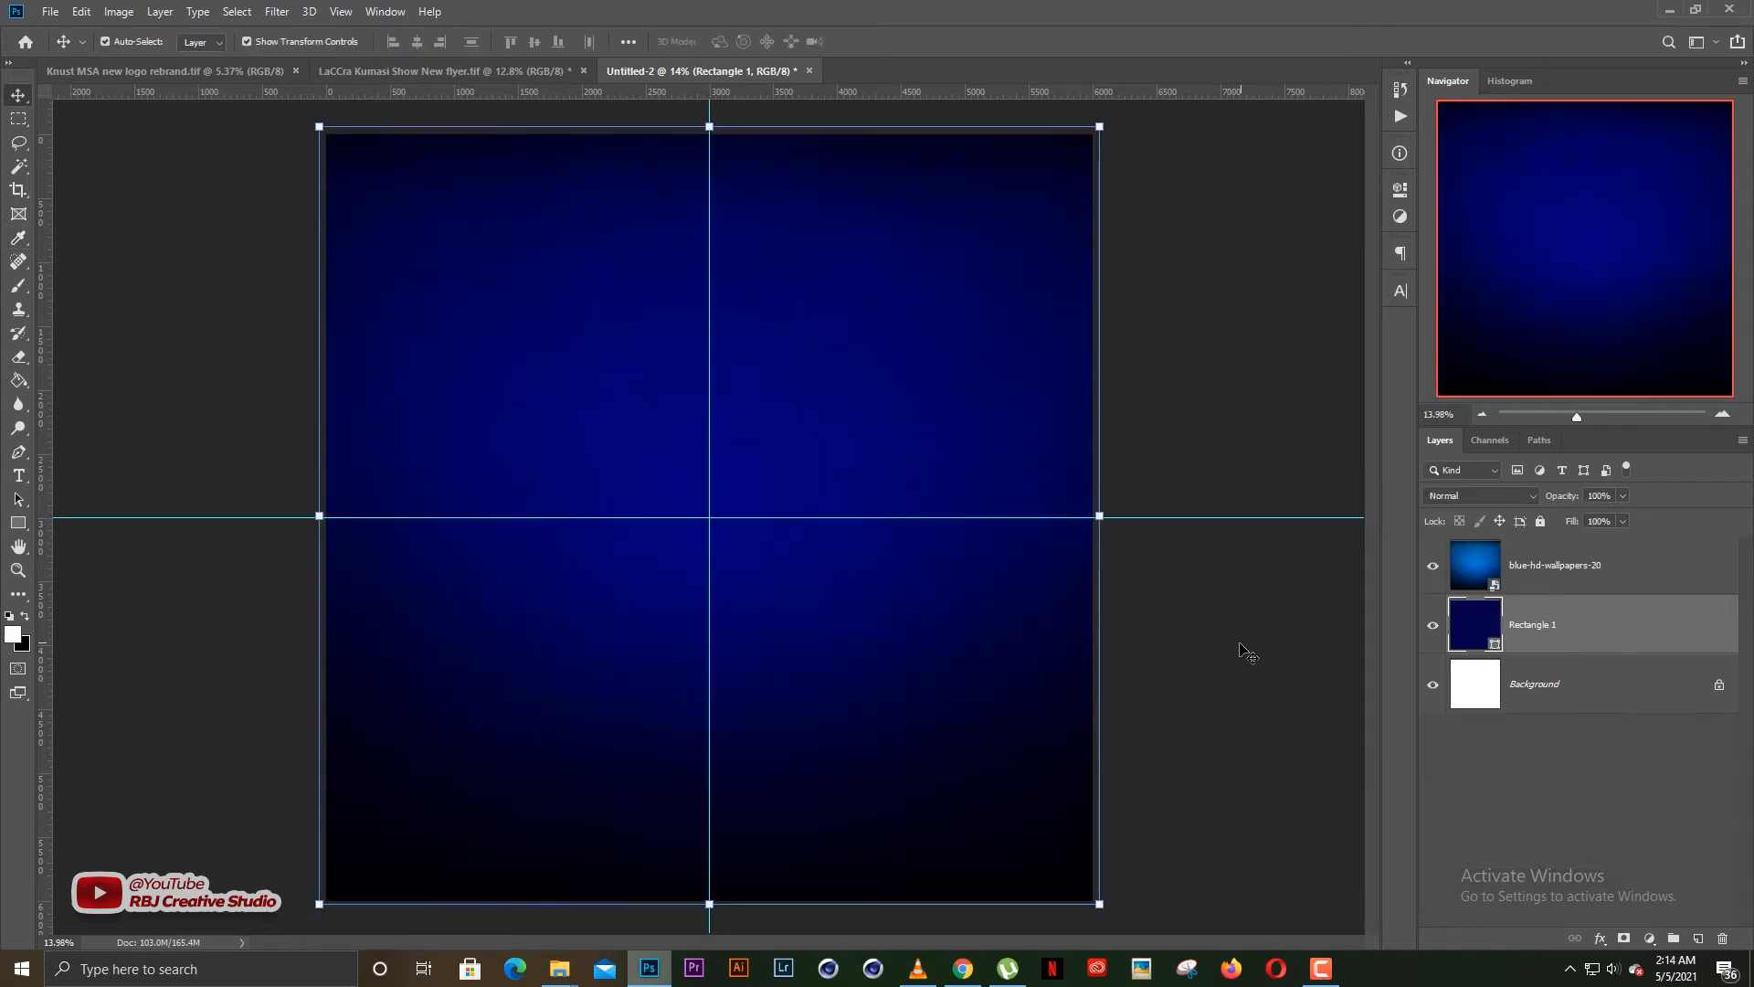
click(1248, 654)
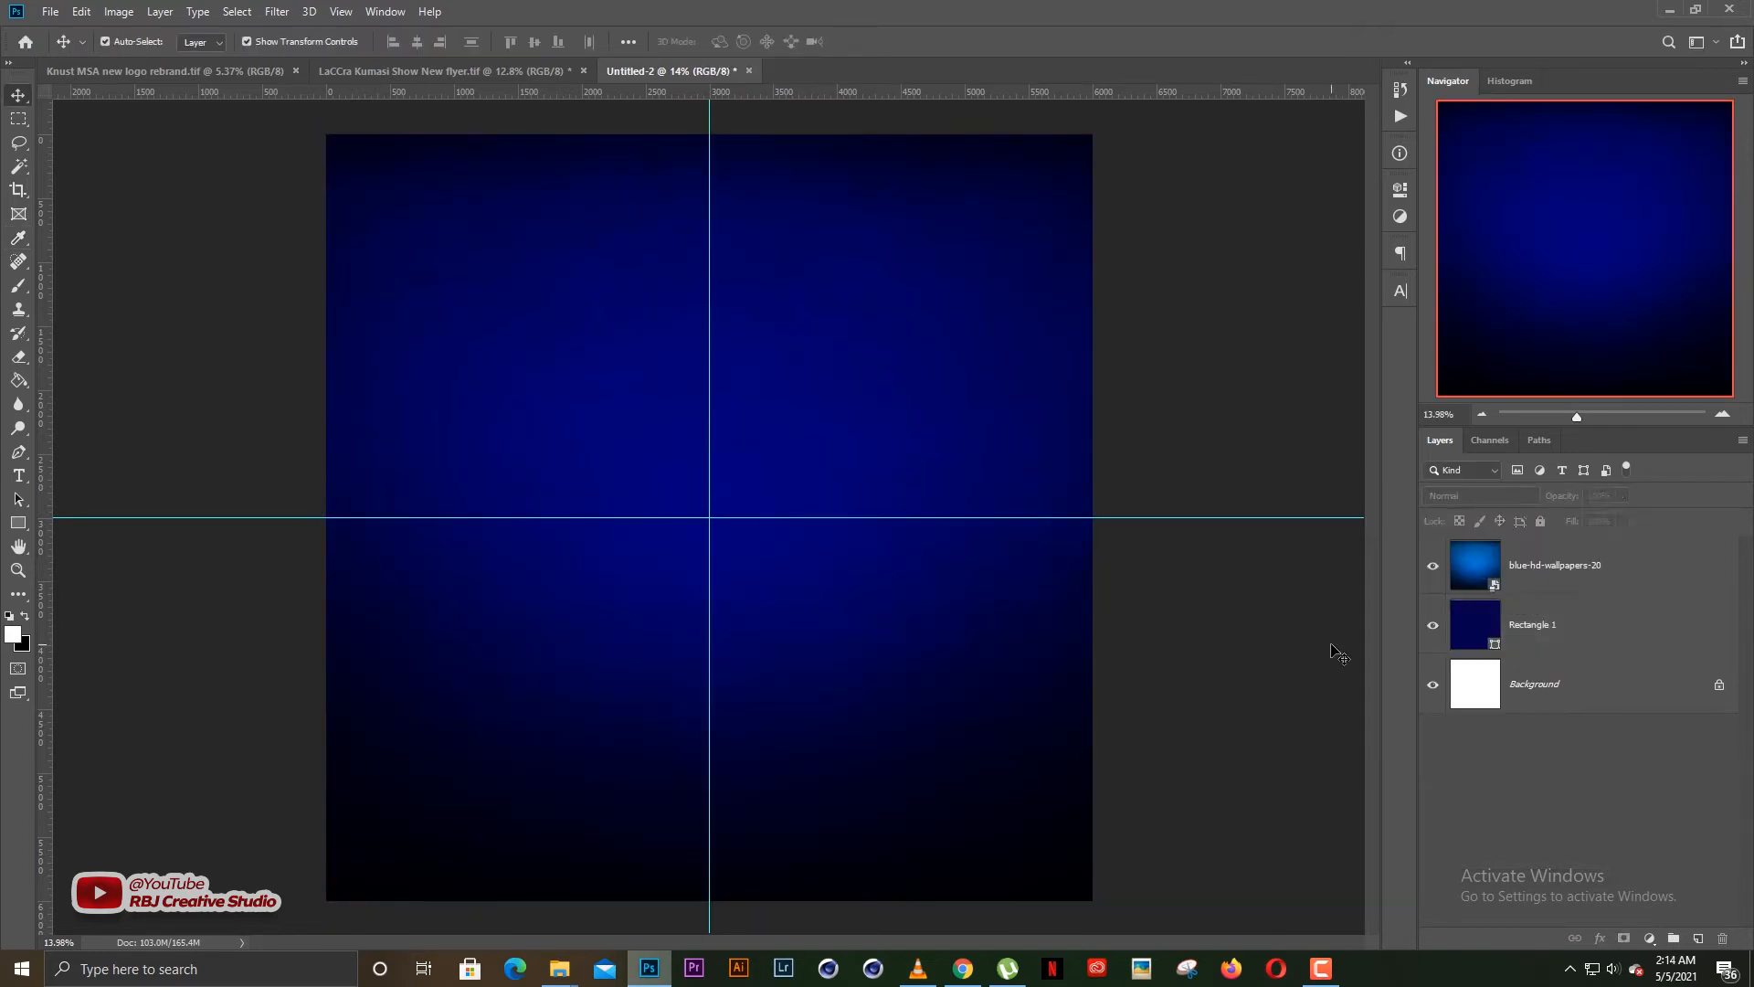
Move Rectangle 1 above the blue-hd-wallpapers-20 layer and set its fill colour to the red ba0000
click(1541, 627)
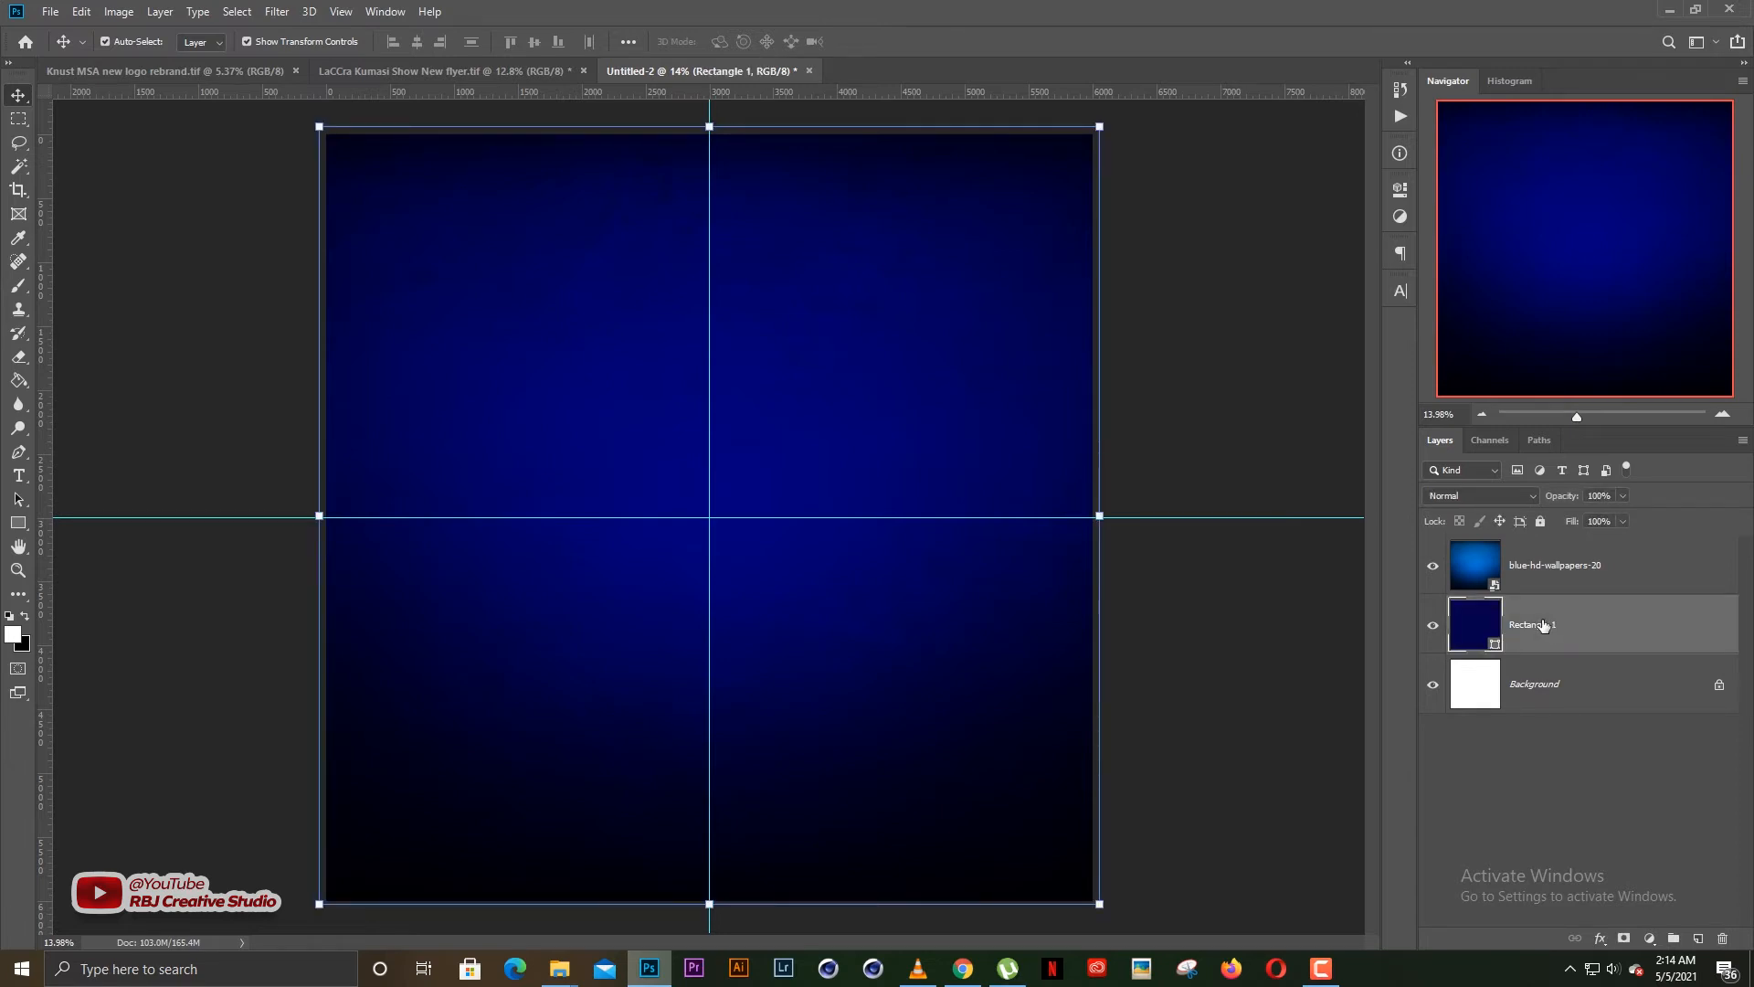
drag(1544, 627, 1545, 554)
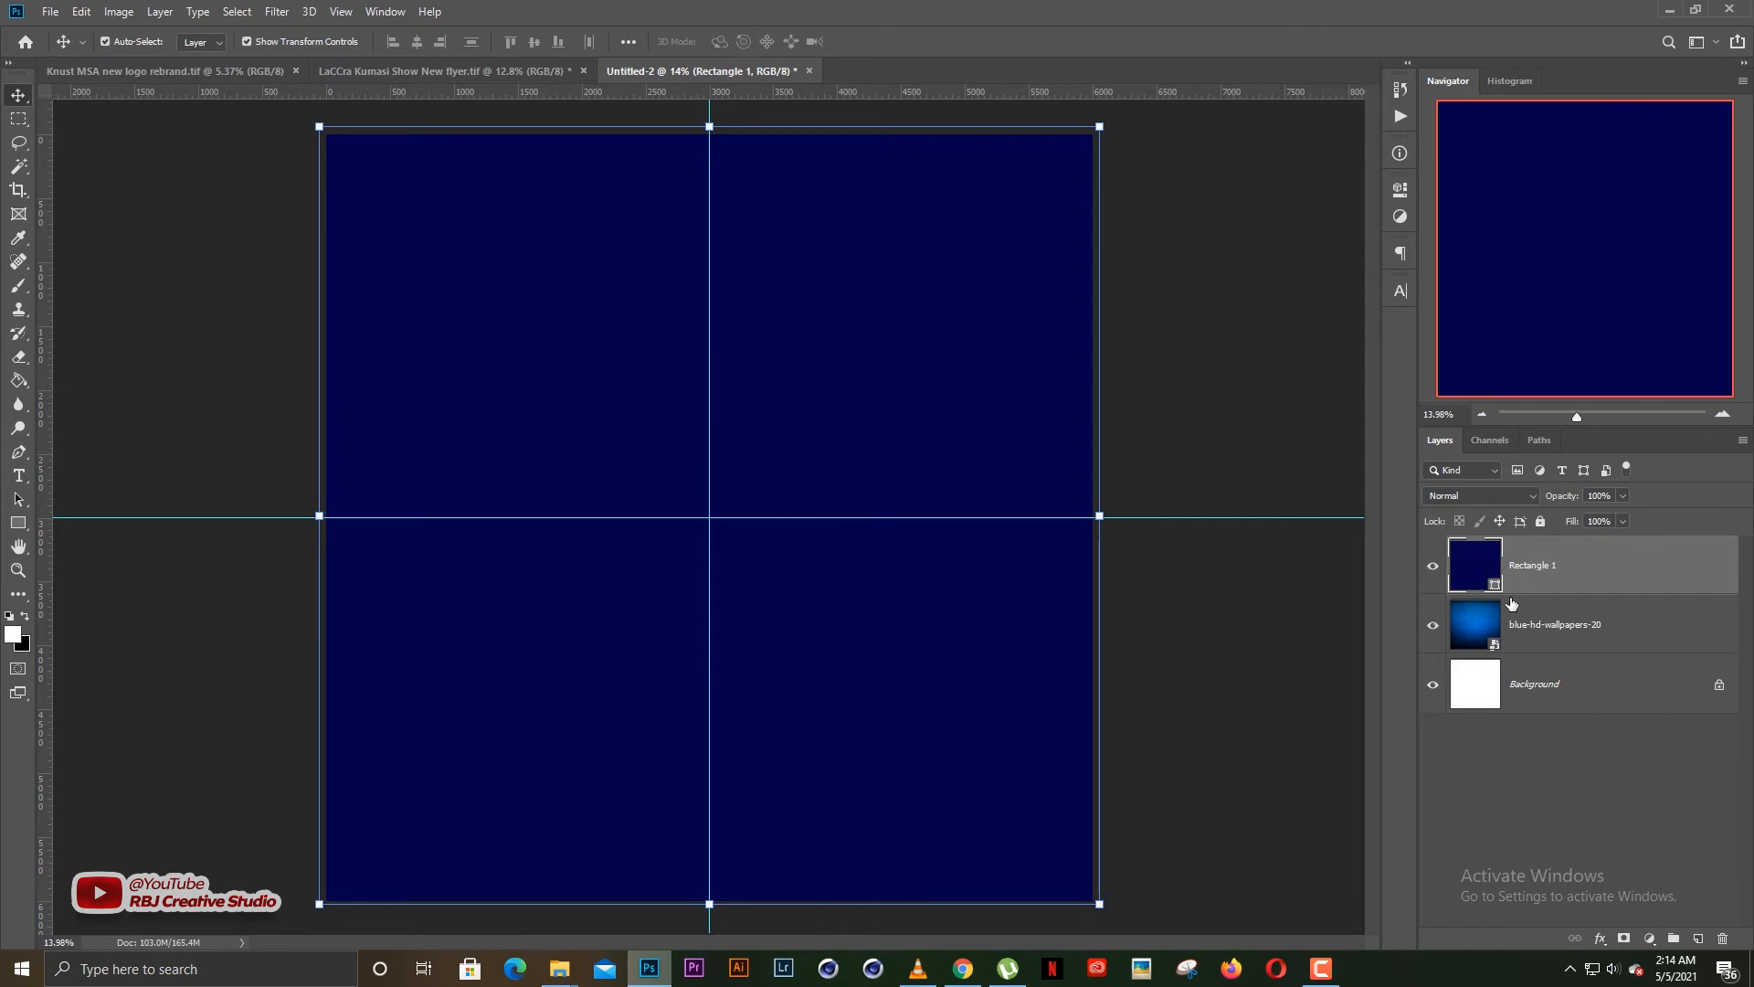
double_click(1475, 565)
click(1382, 559)
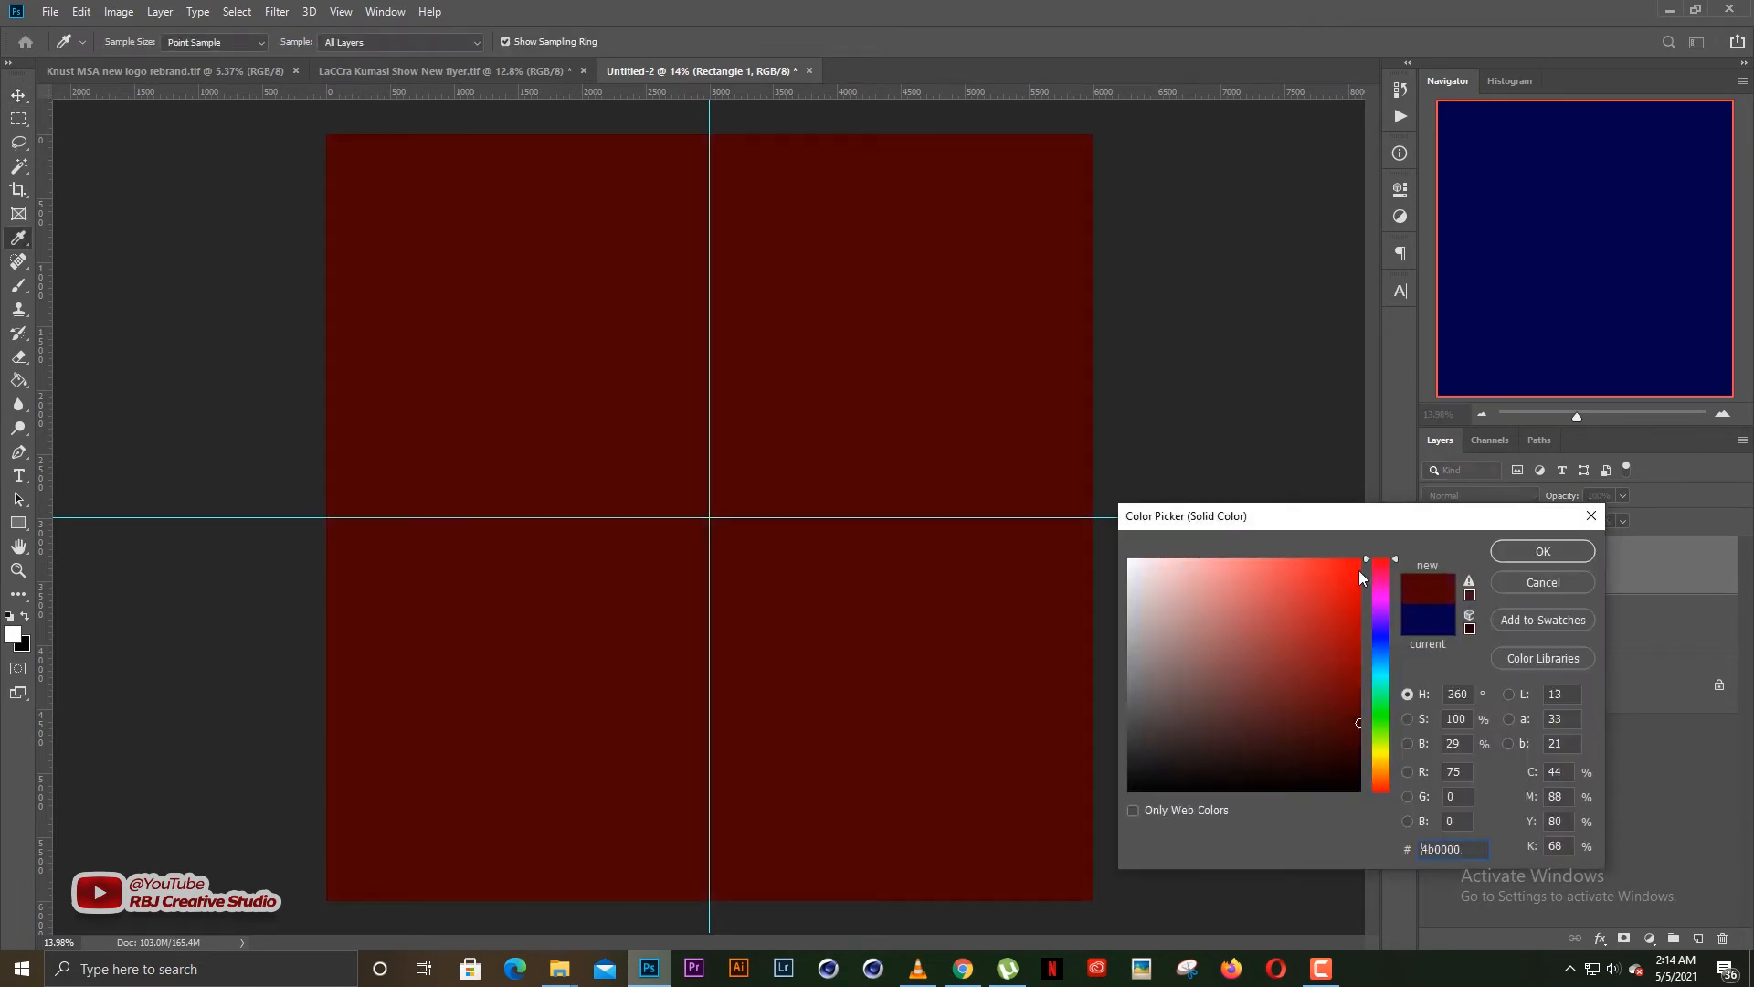
click(1367, 578)
click(1361, 604)
click(1543, 551)
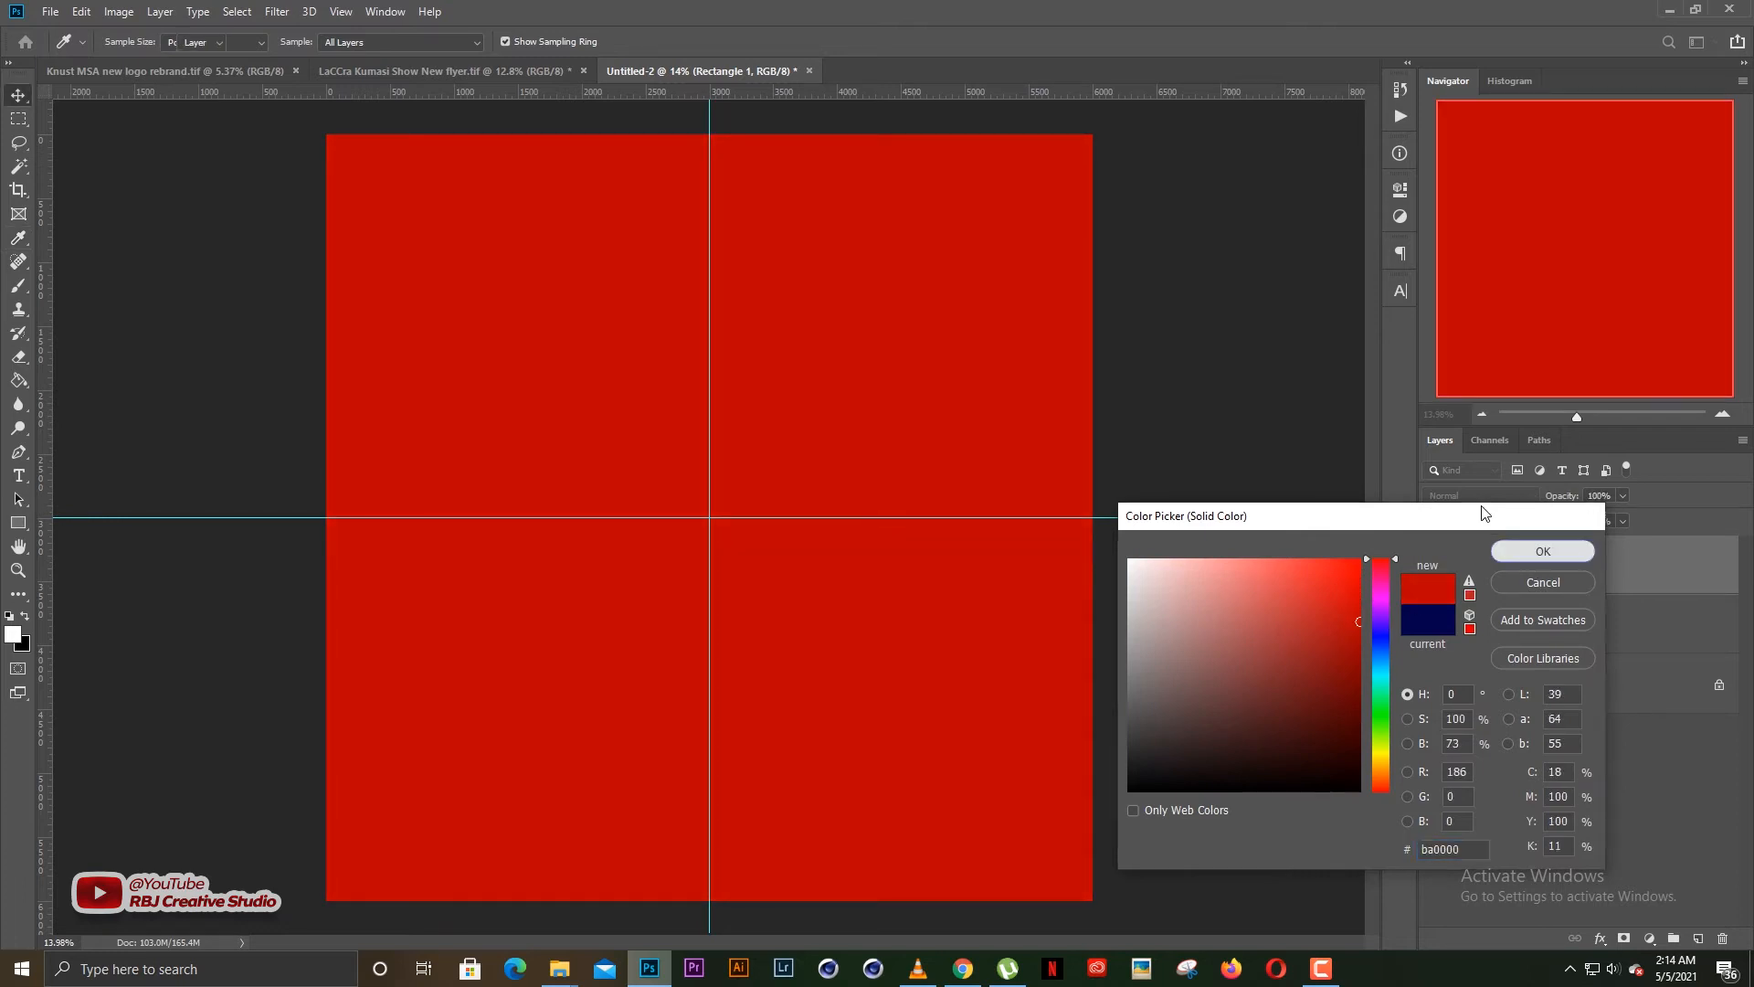
Preview blend modes such as Screen on Rectangle 1, leave it at Normal and deselect the layer
click(1488, 496)
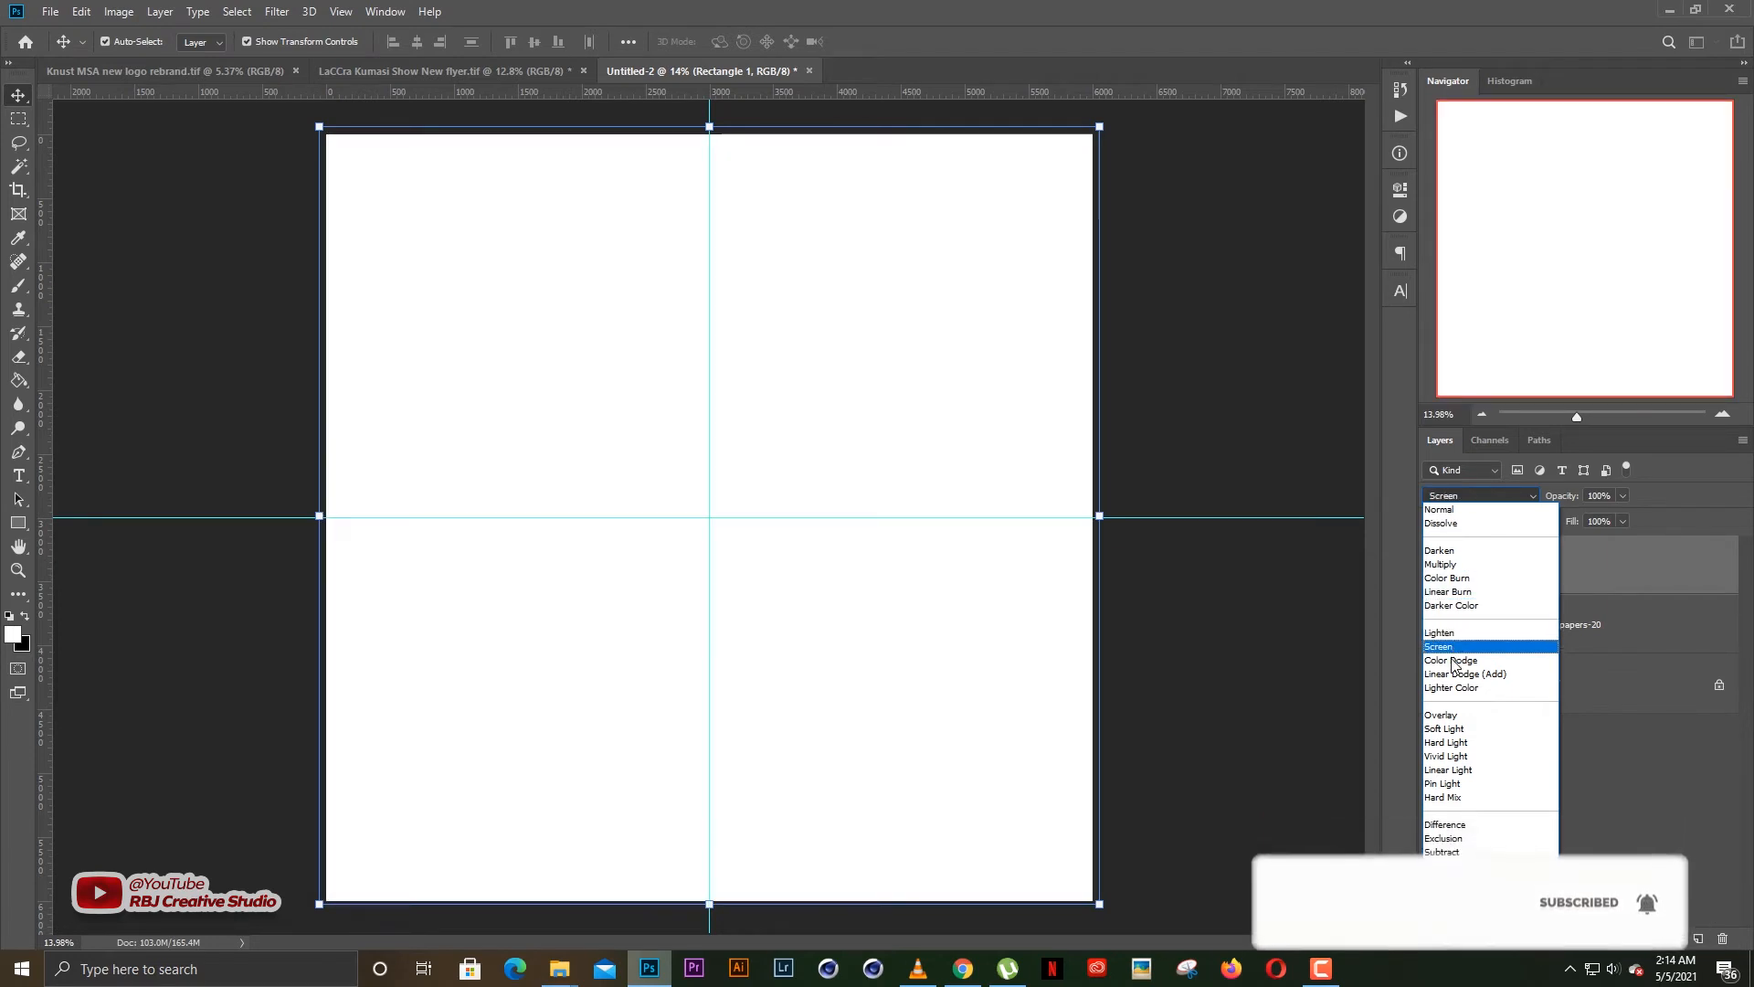
click(1242, 634)
click(1242, 635)
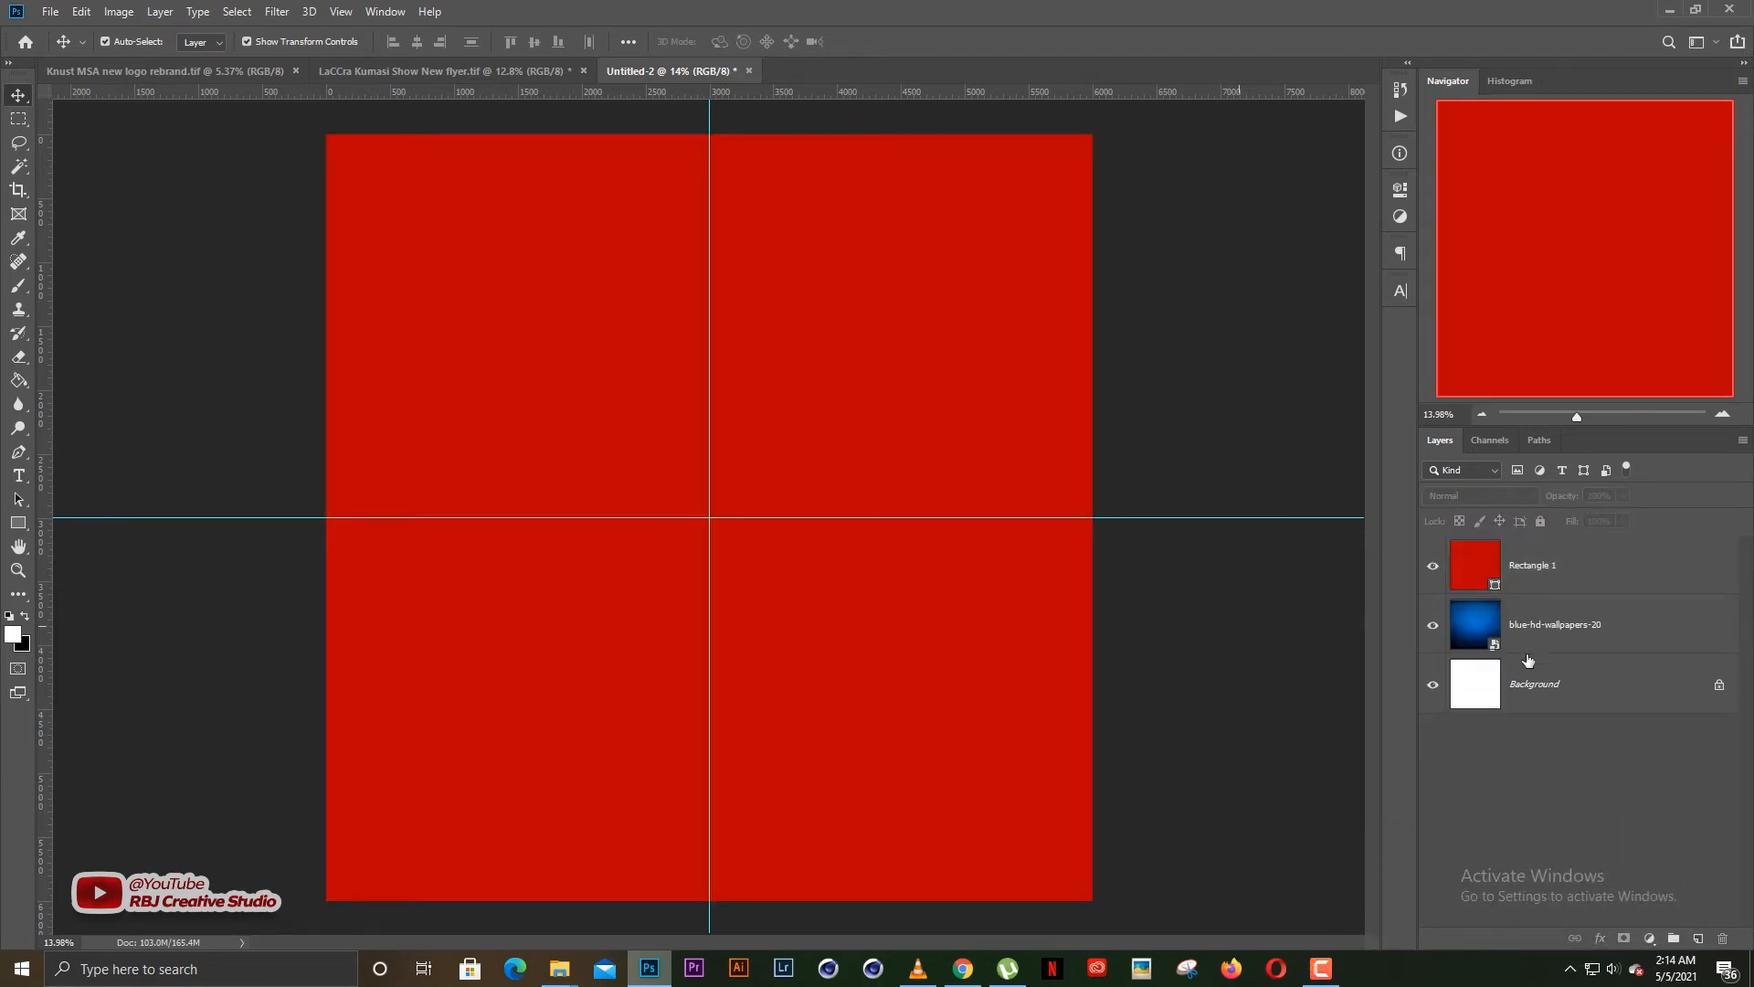
Set the blend mode of the blue-hd-wallpapers-20 layer to Normal
click(1567, 640)
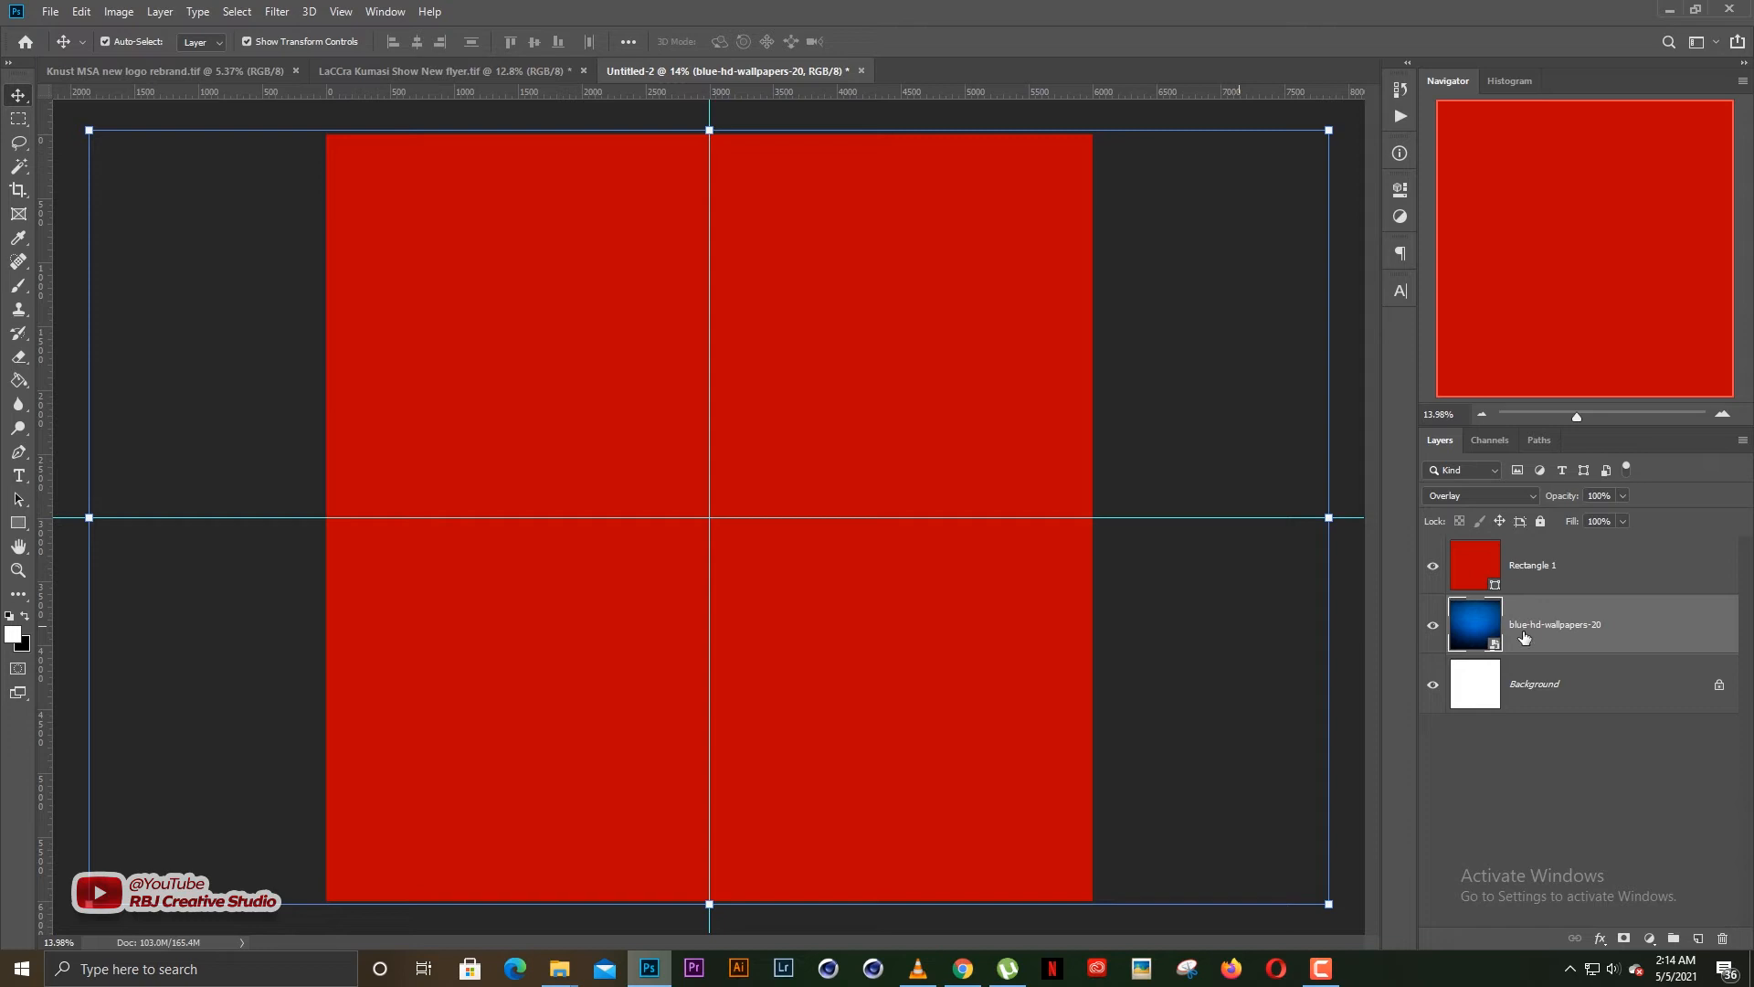
click(1483, 495)
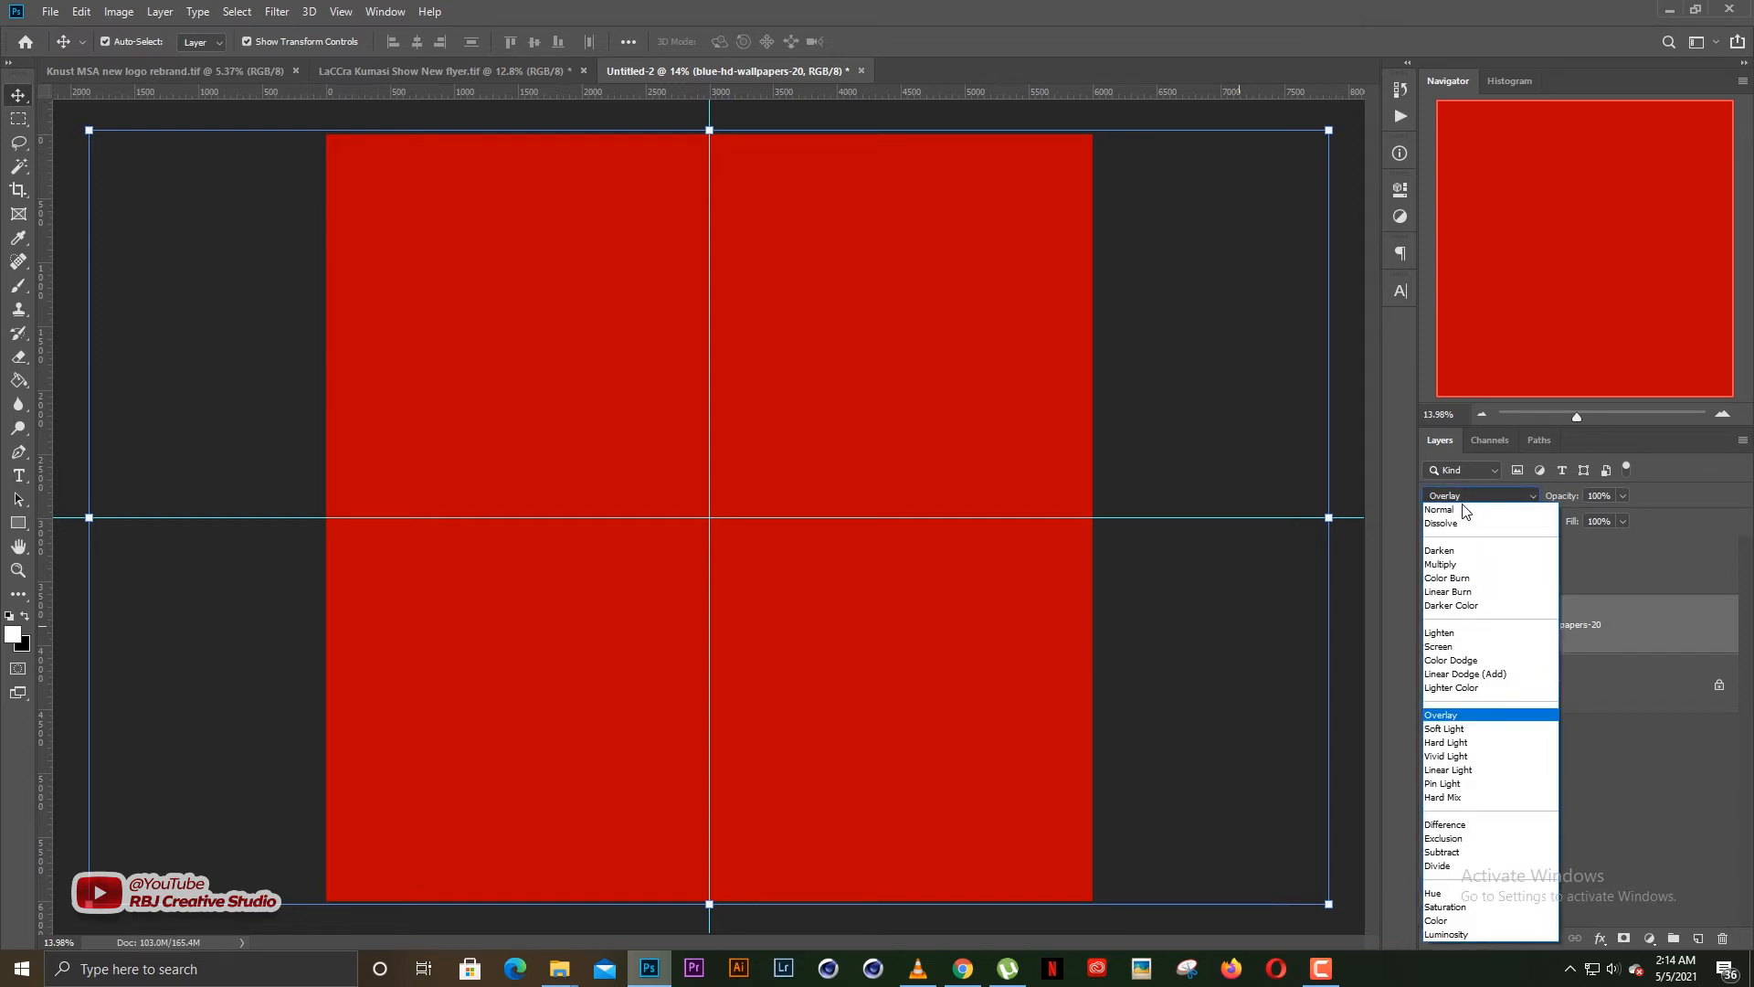
click(1462, 508)
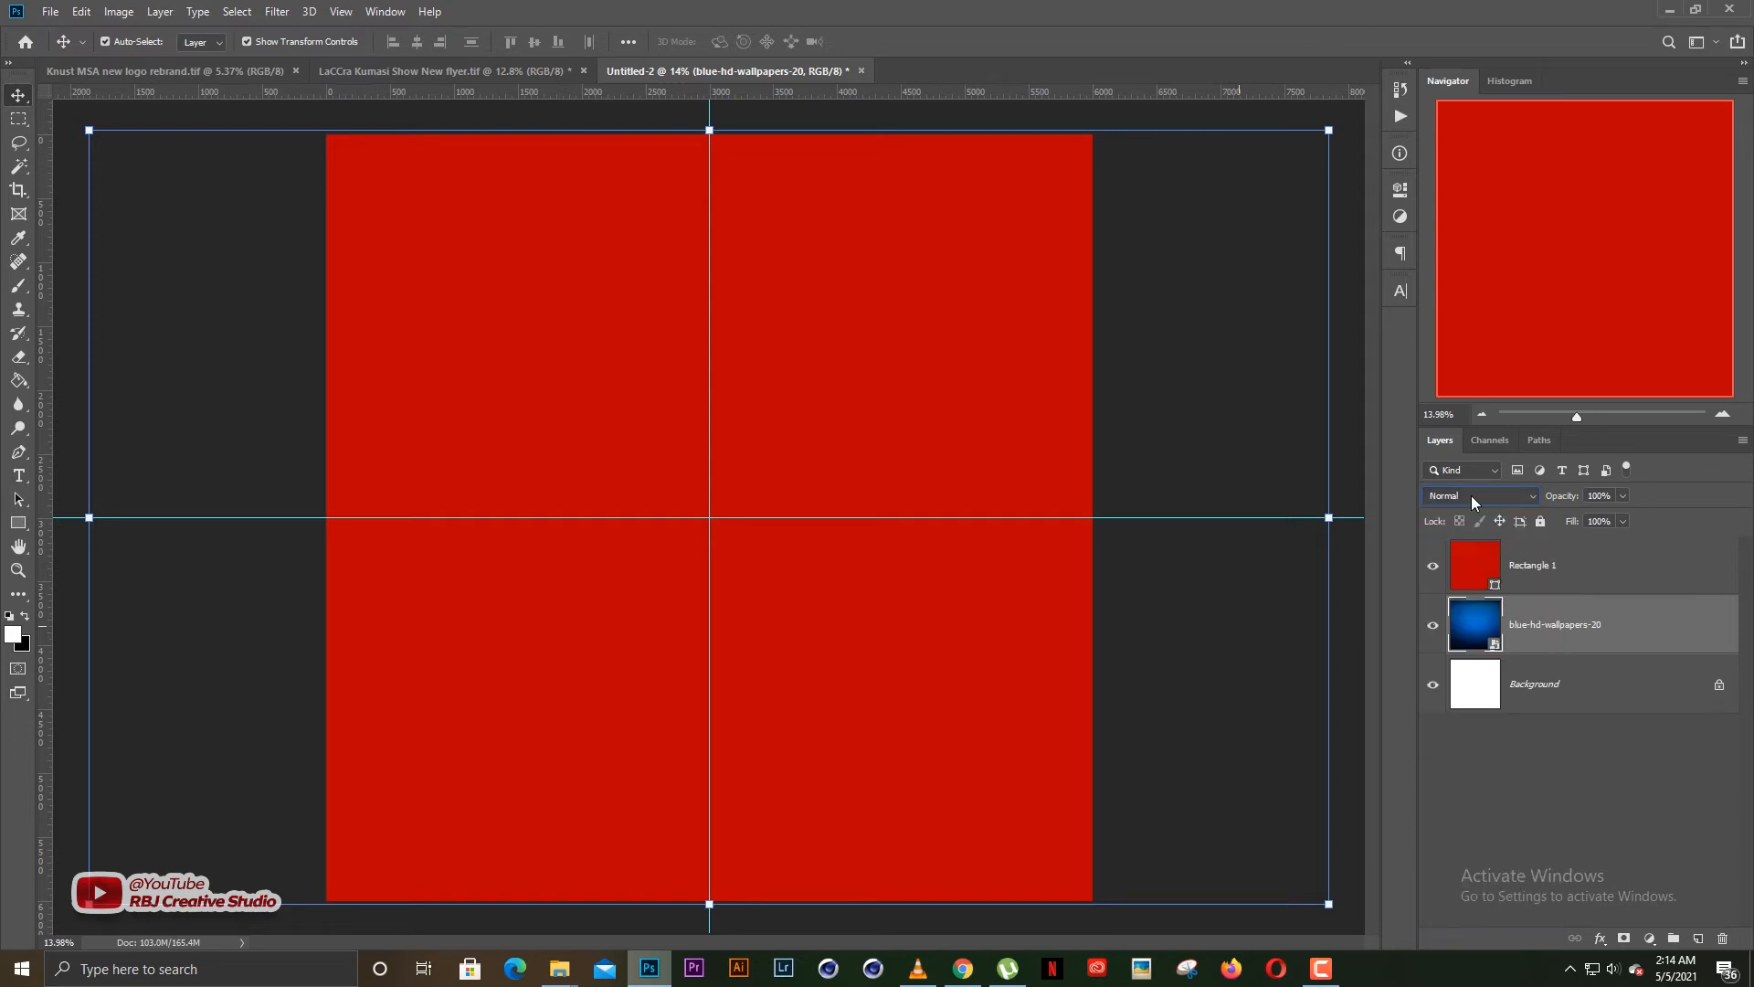
Set Rectangle 1's blend mode to Color, and inspect the recoloured background and the blend modes of both layers
click(1539, 564)
click(1485, 495)
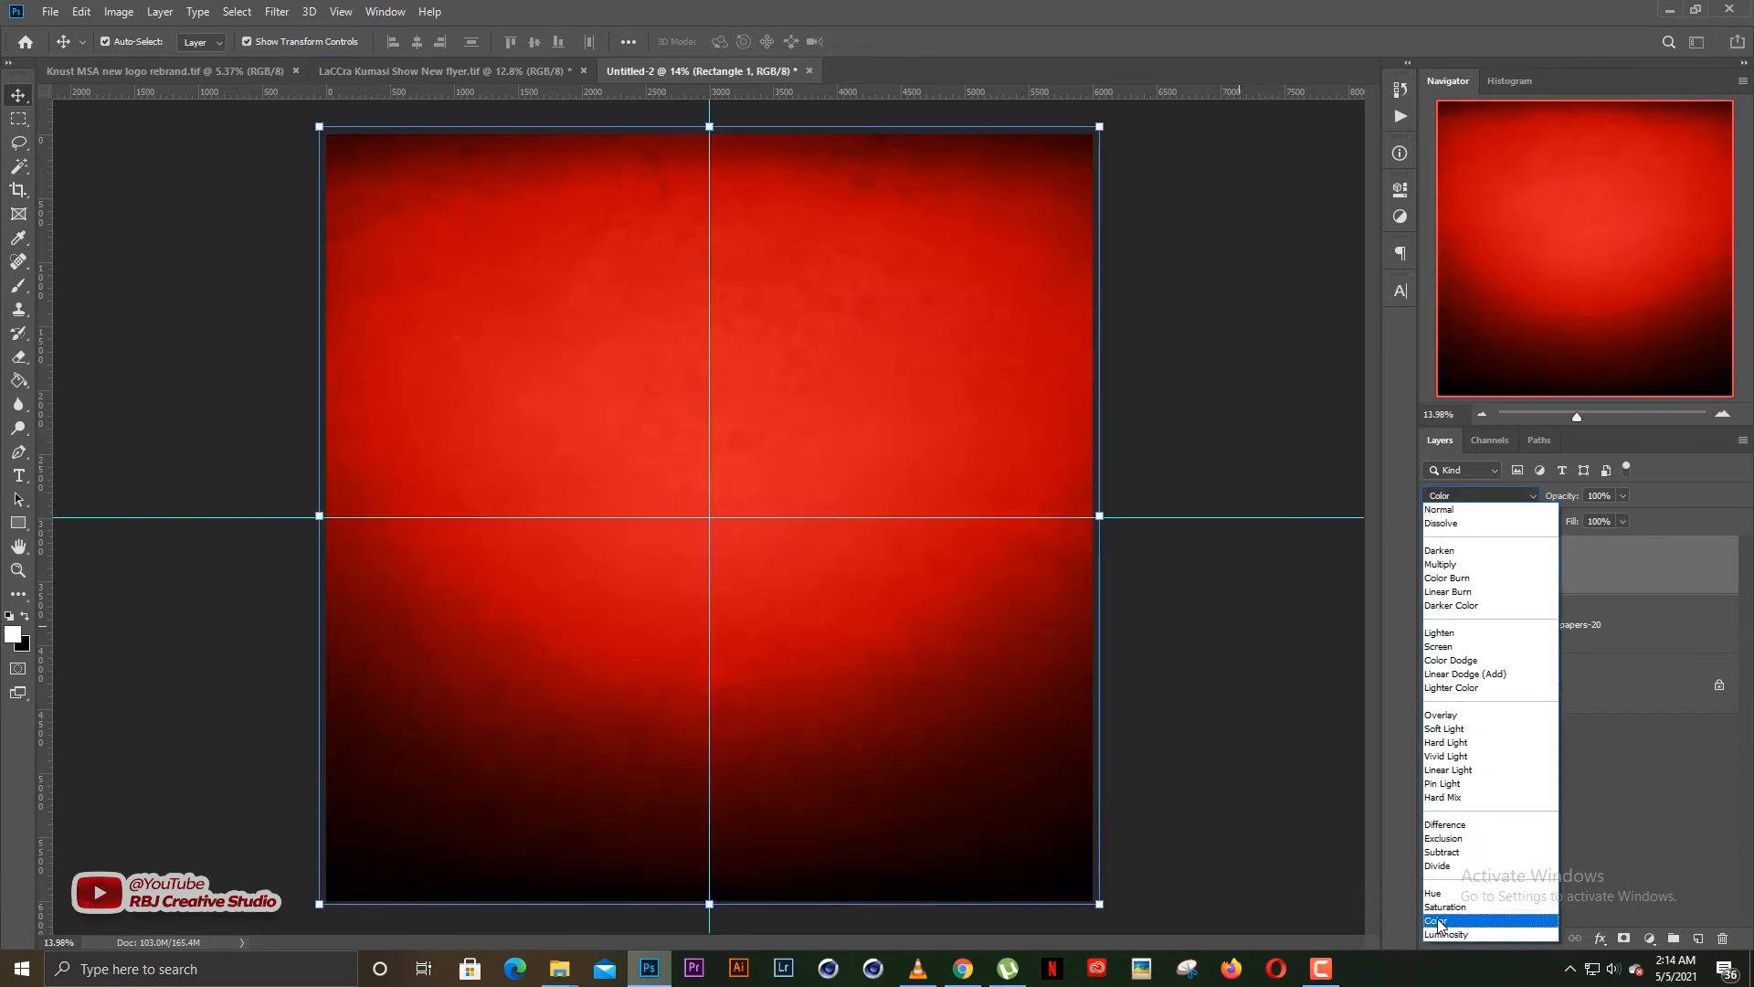
click(1438, 919)
click(1334, 742)
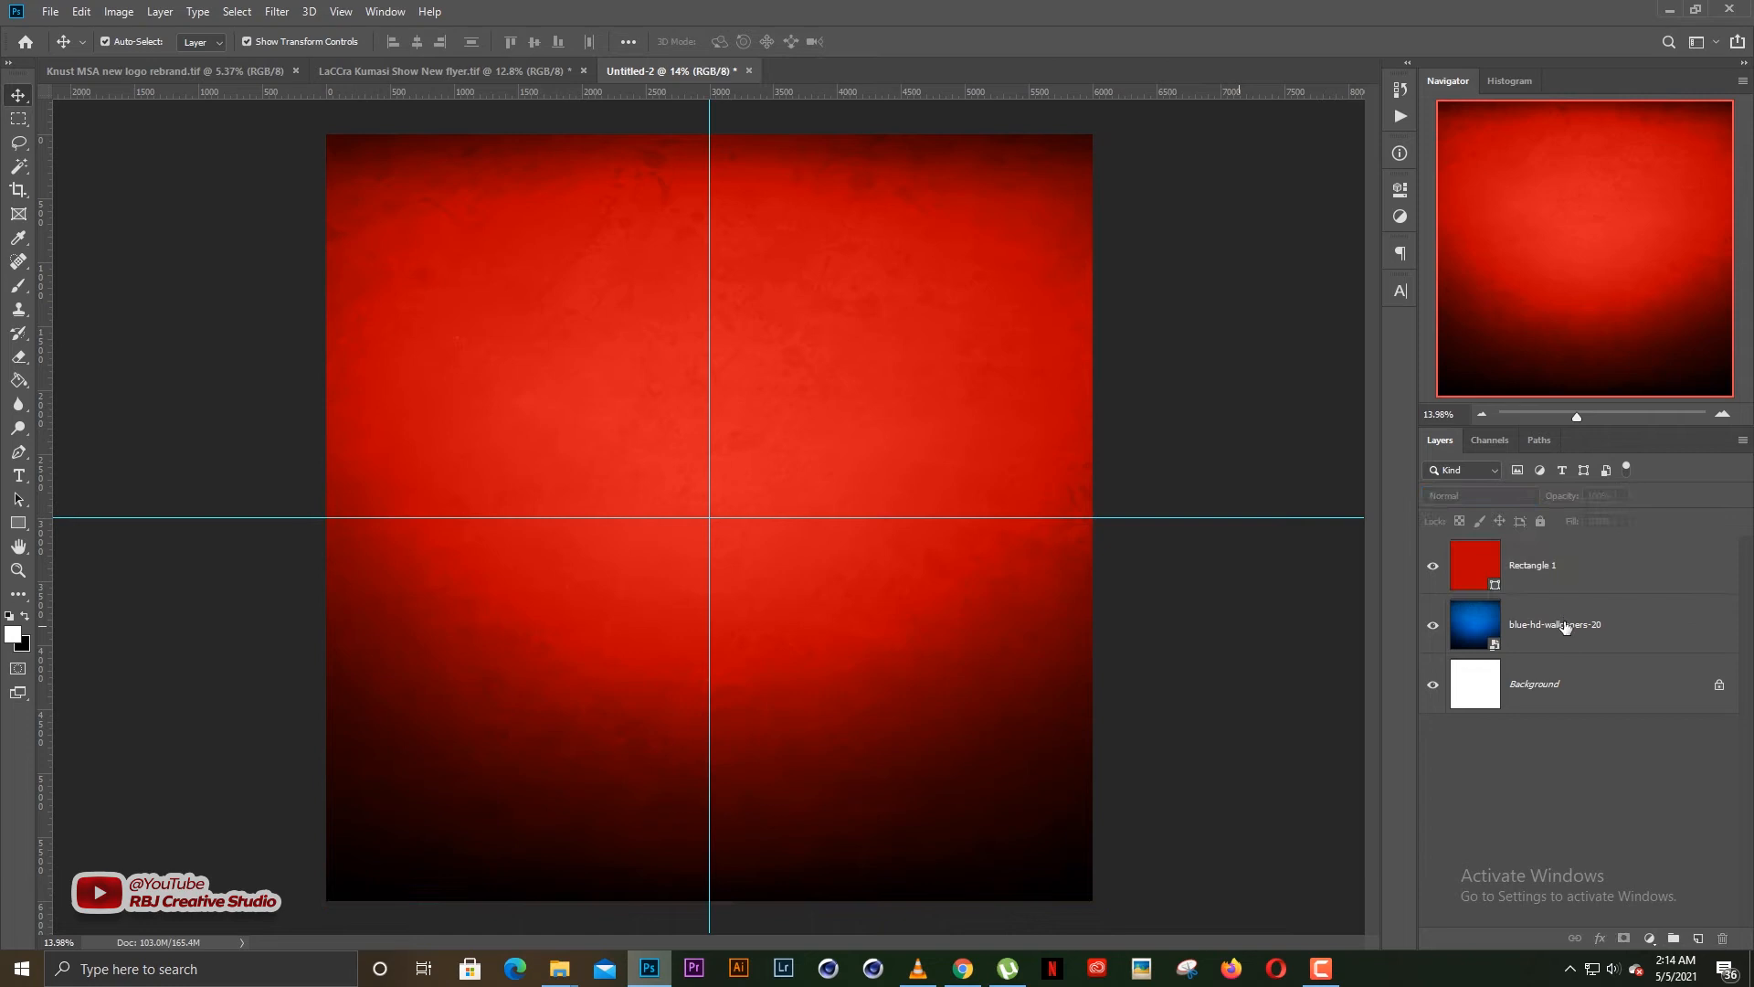
click(1565, 626)
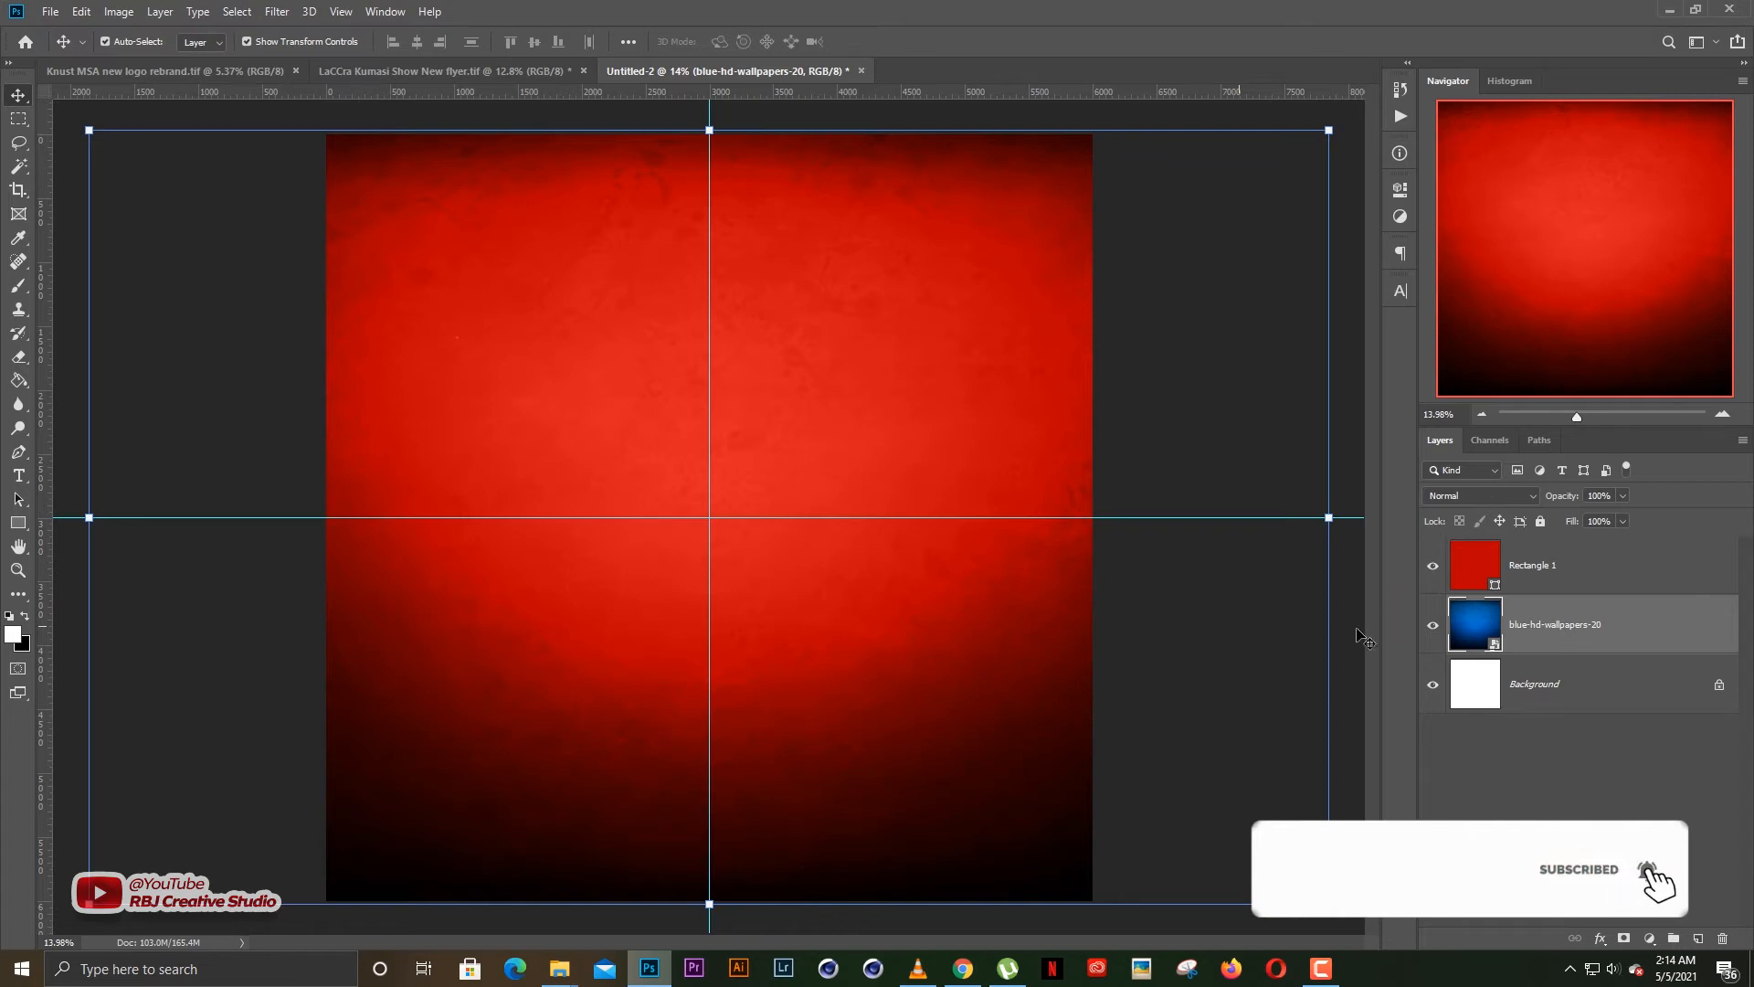
click(1508, 573)
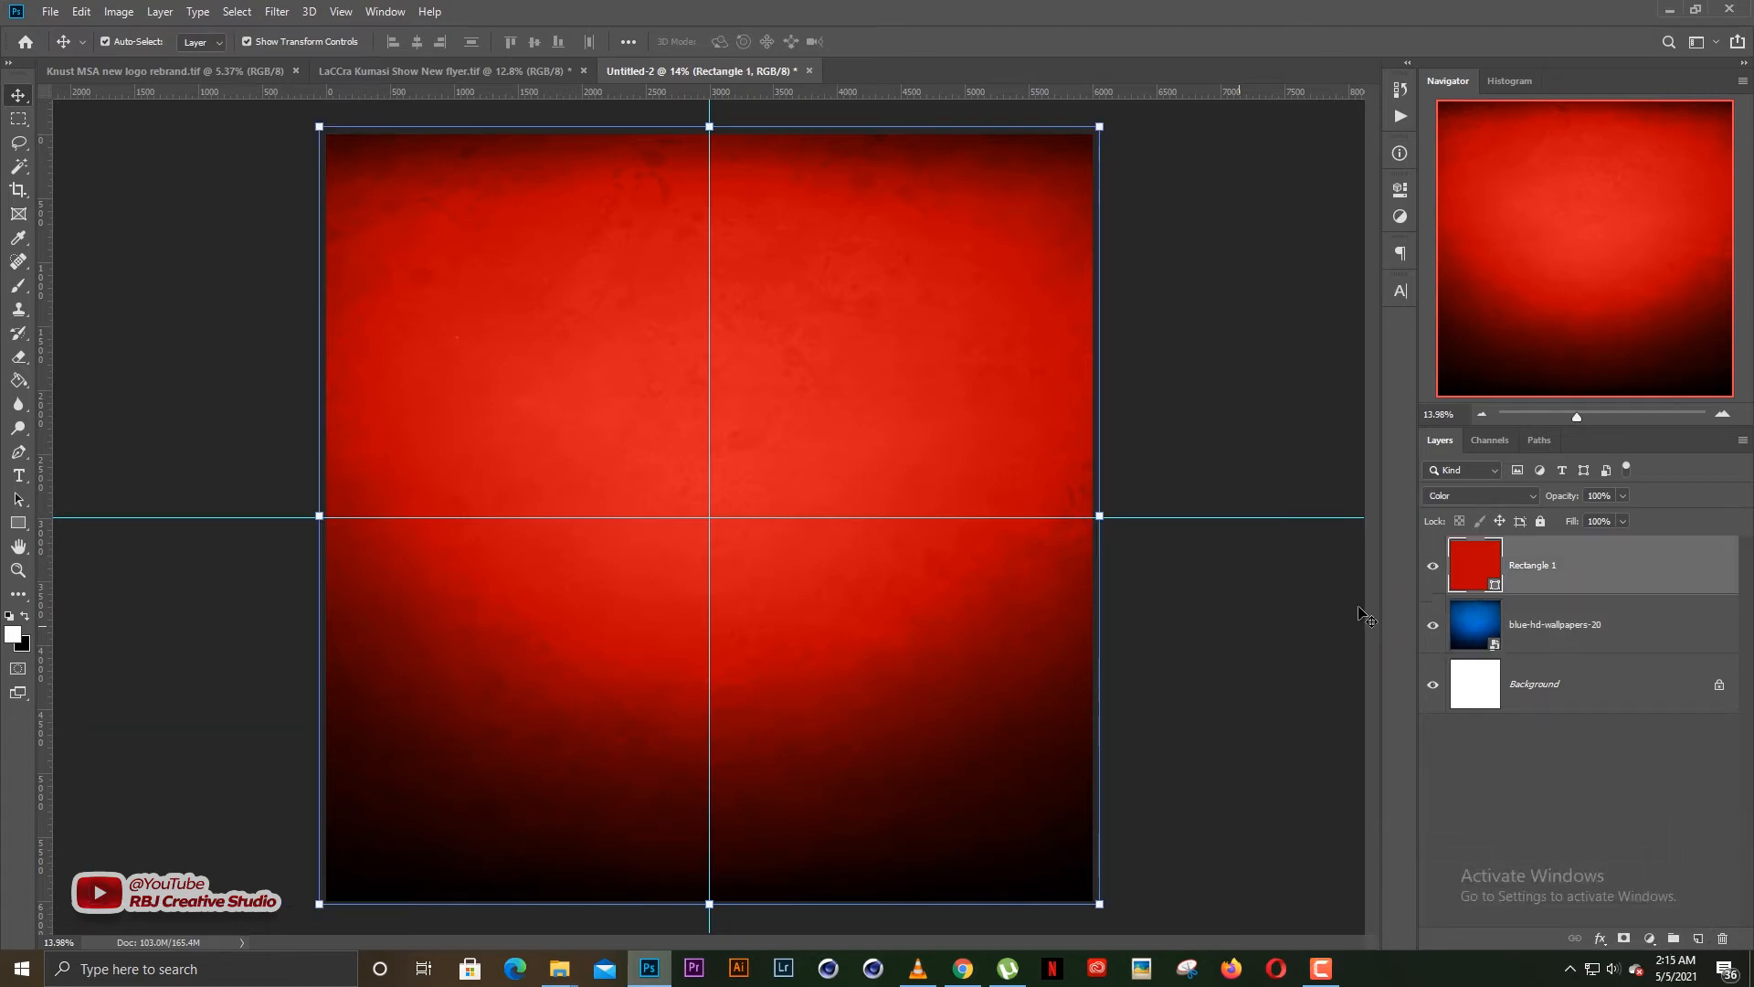
click(1263, 614)
scroll(843, 492, down, 1)
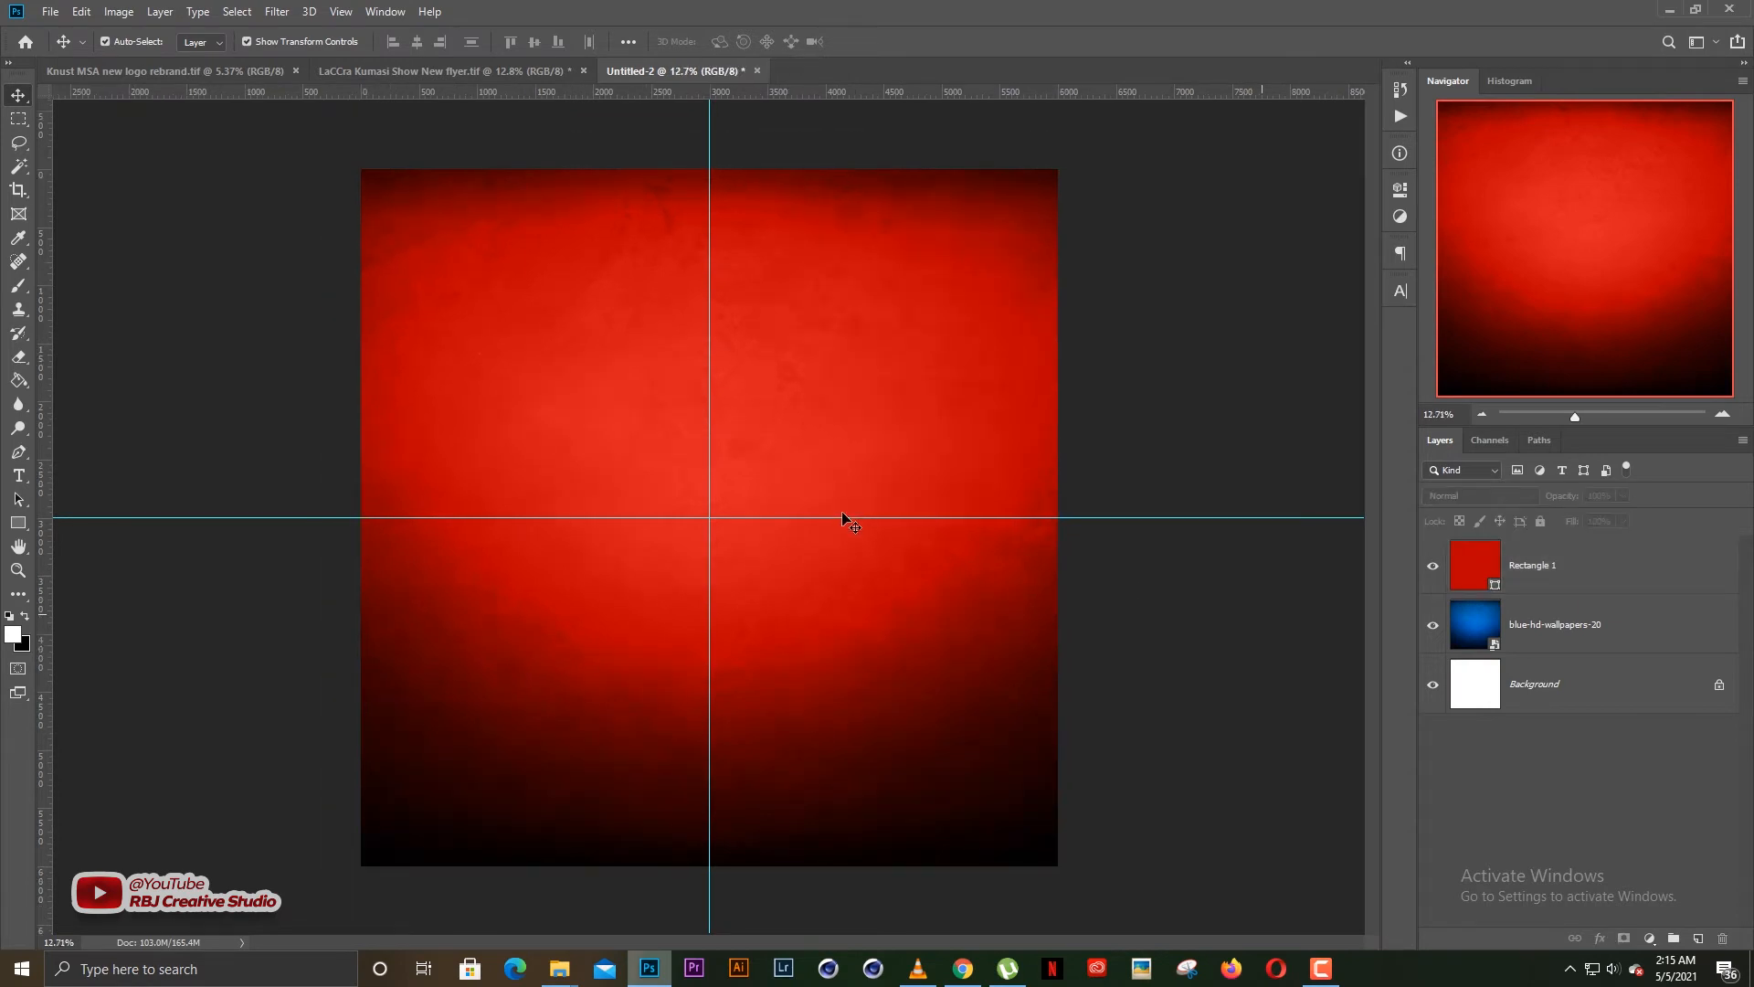
scroll(833, 542, up, 1)
scroll(832, 543, down, 1)
Try the blue 03008c and a green as Rectangle 1's fill colour in Color mode, and discard the change
click(1472, 571)
double_click(1475, 565)
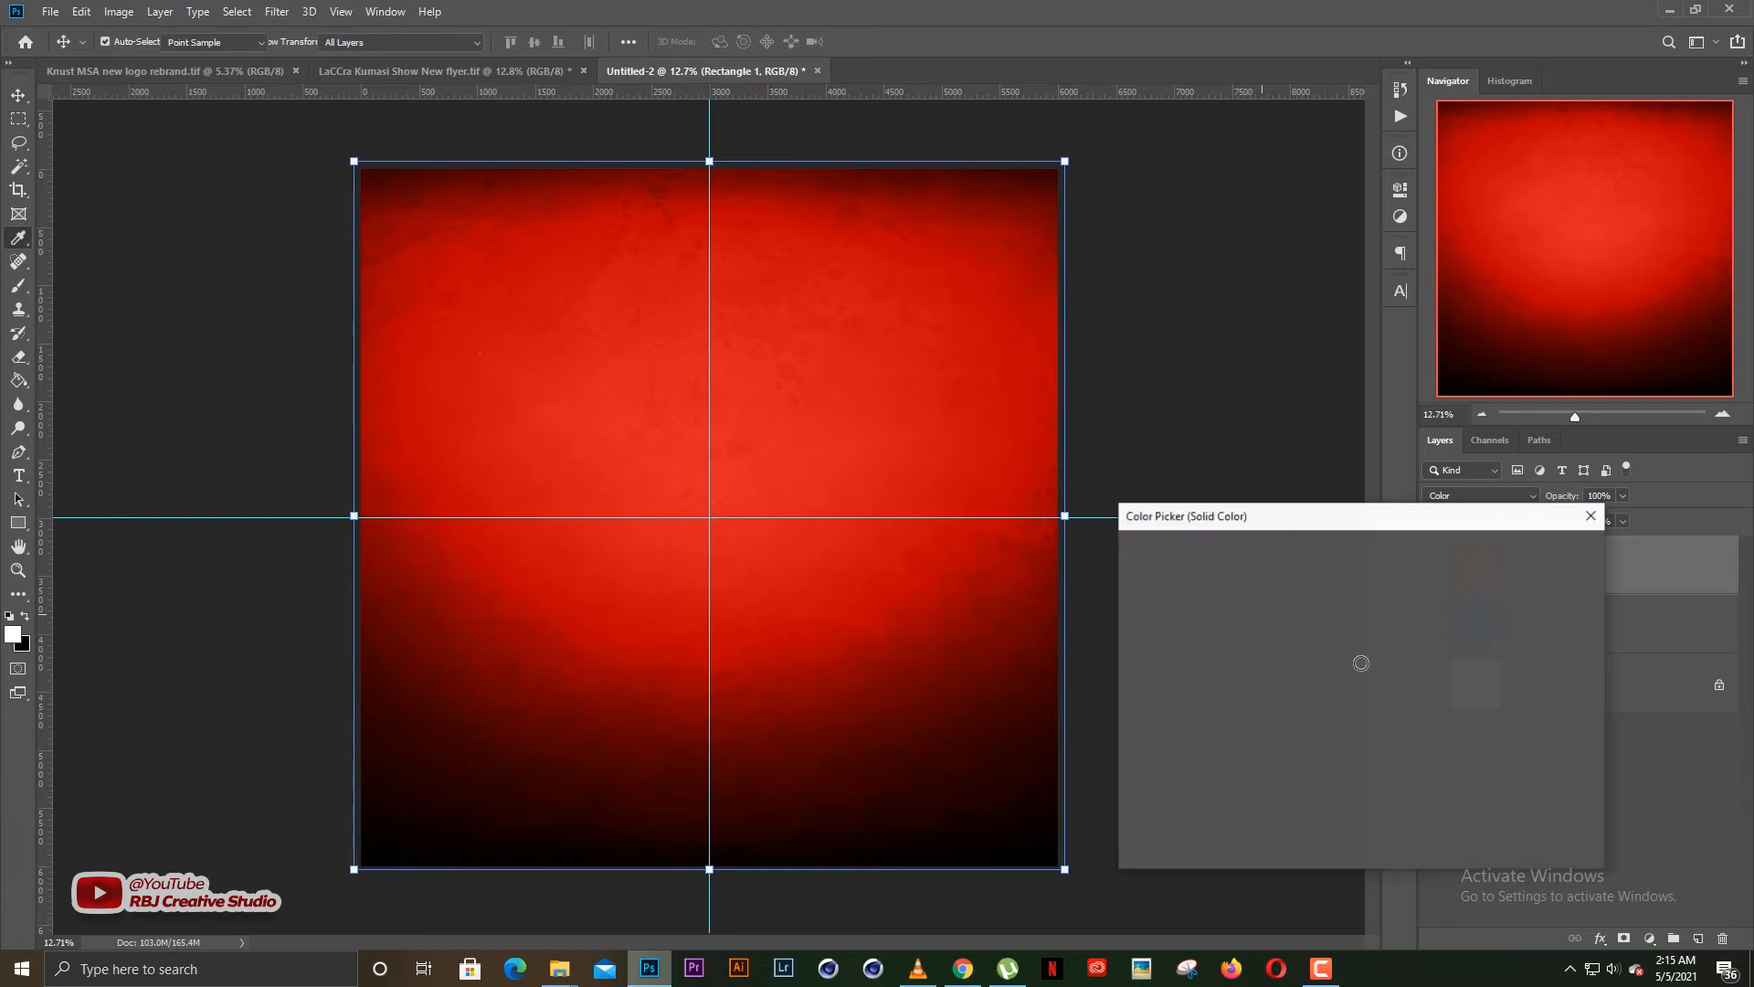
click(1375, 634)
click(1362, 669)
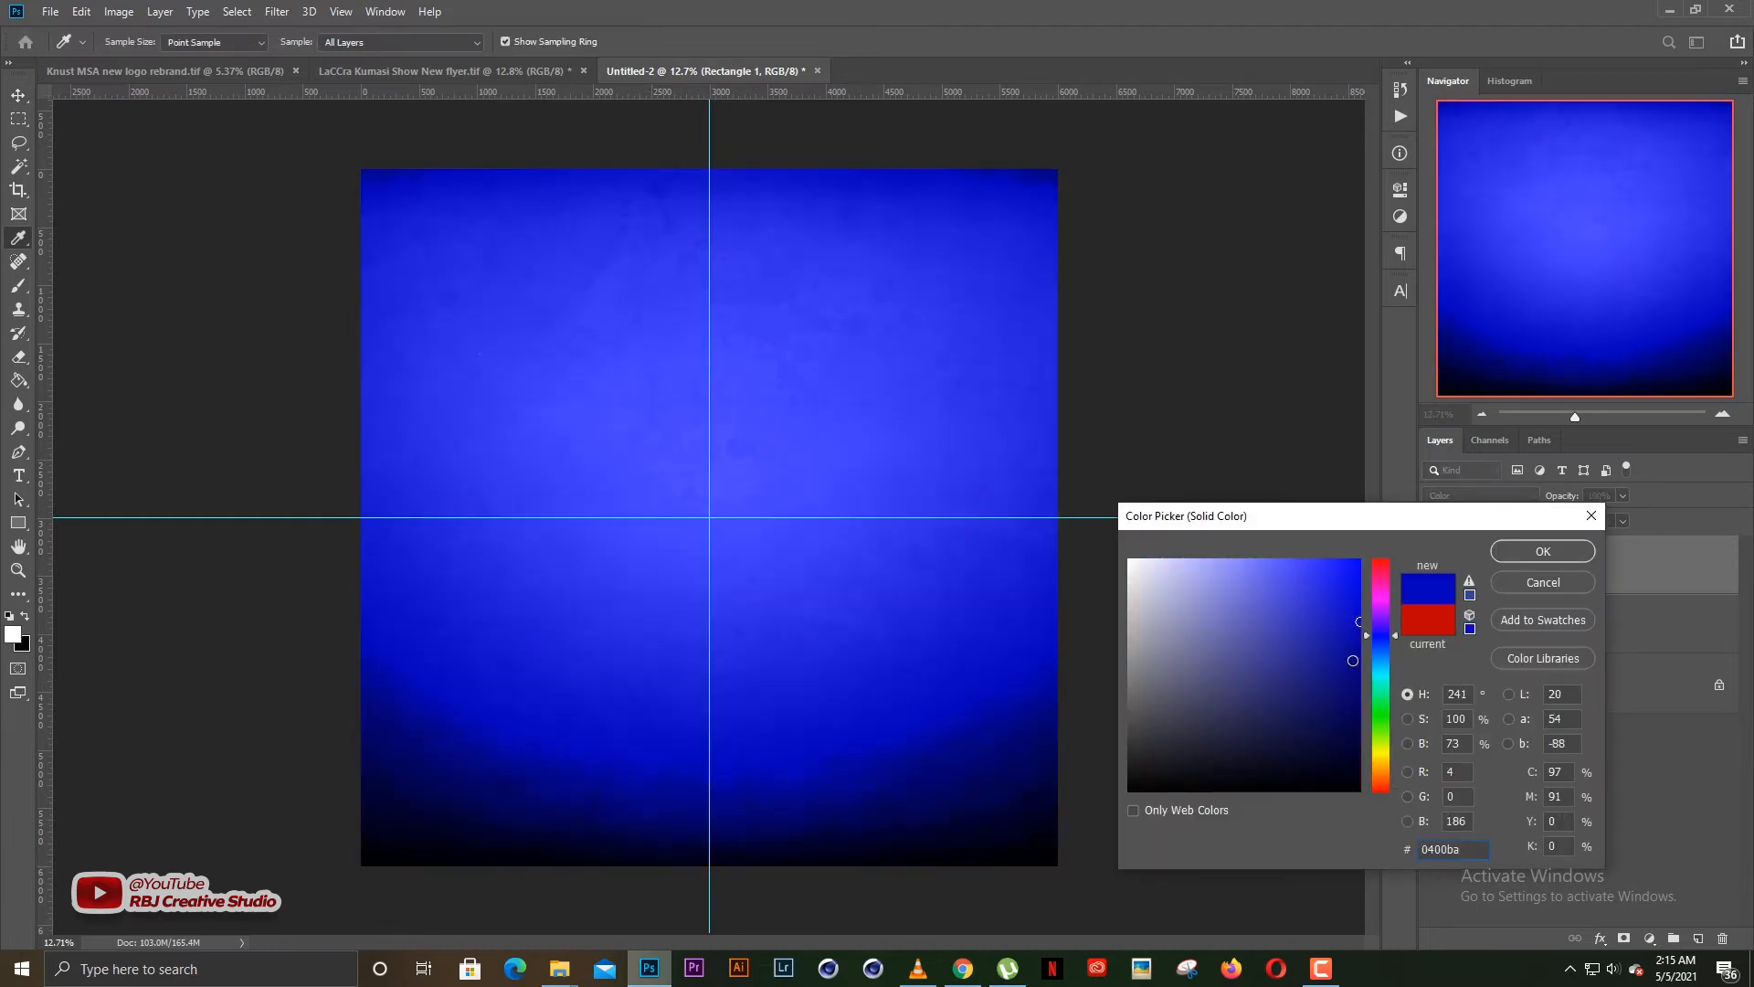
click(1380, 713)
key(Escape)
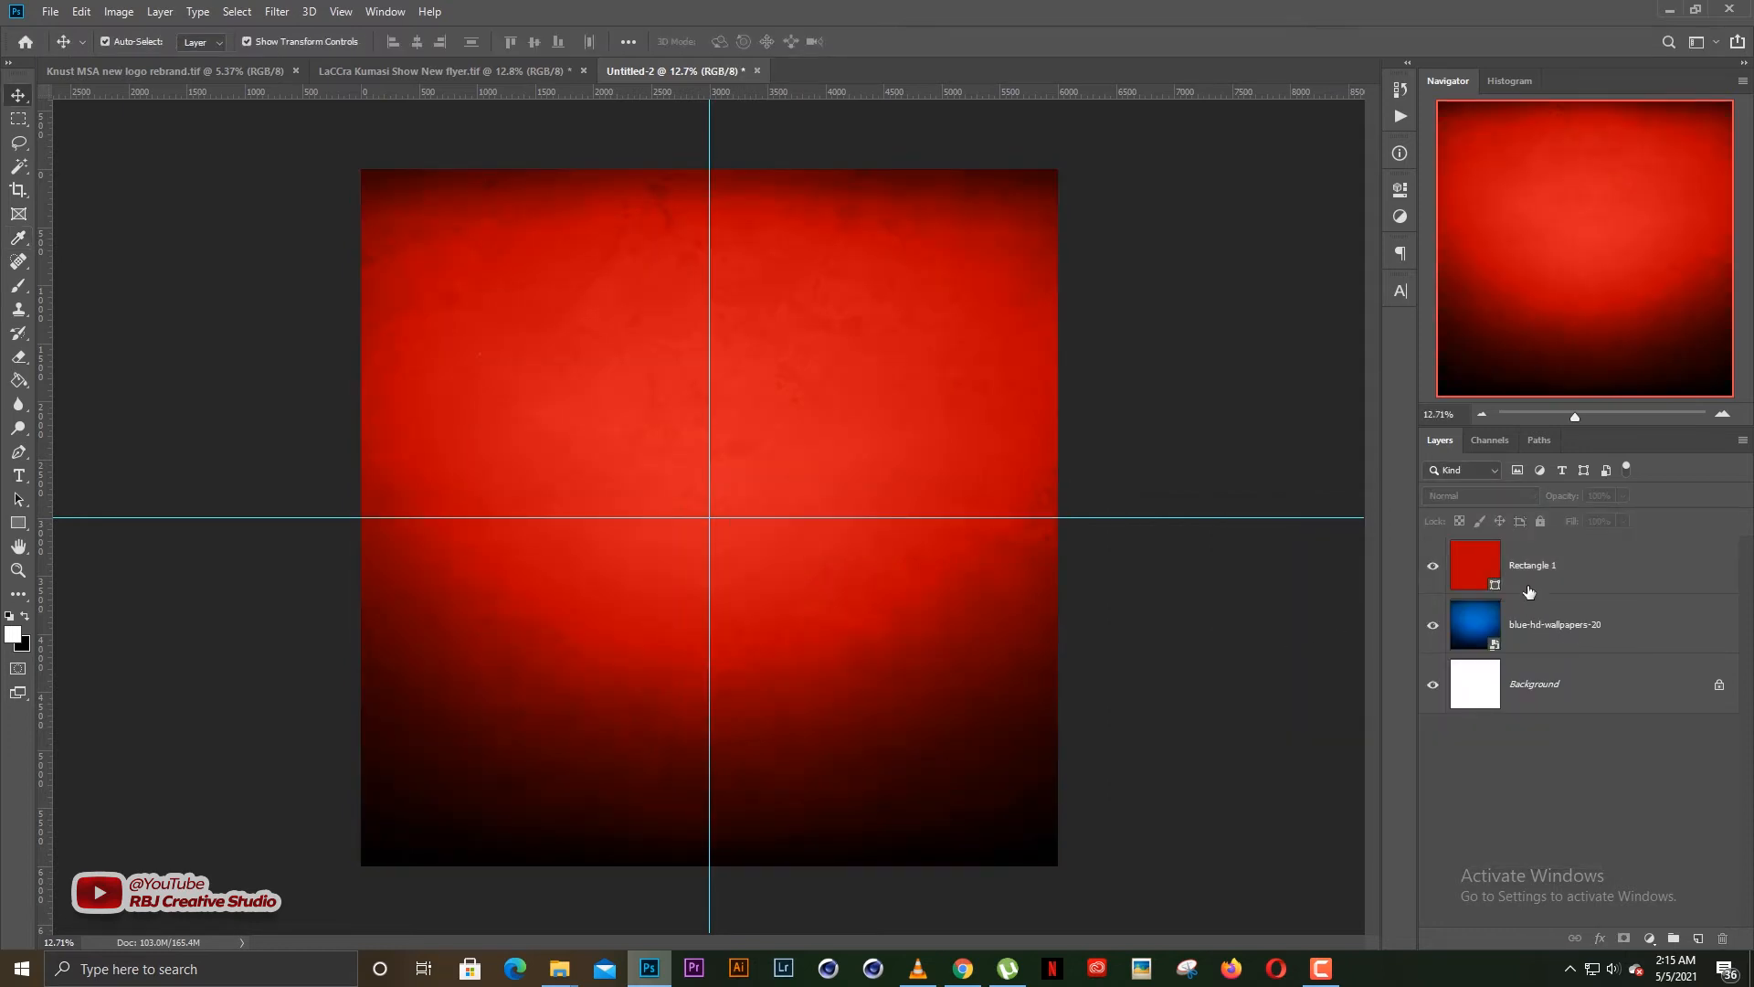
Review both layers' blend modes, move blue-hd-wallpapers-20 above Rectangle 1 and set Rectangle 1's blend mode to Normal
scroll(973, 485, up, 1)
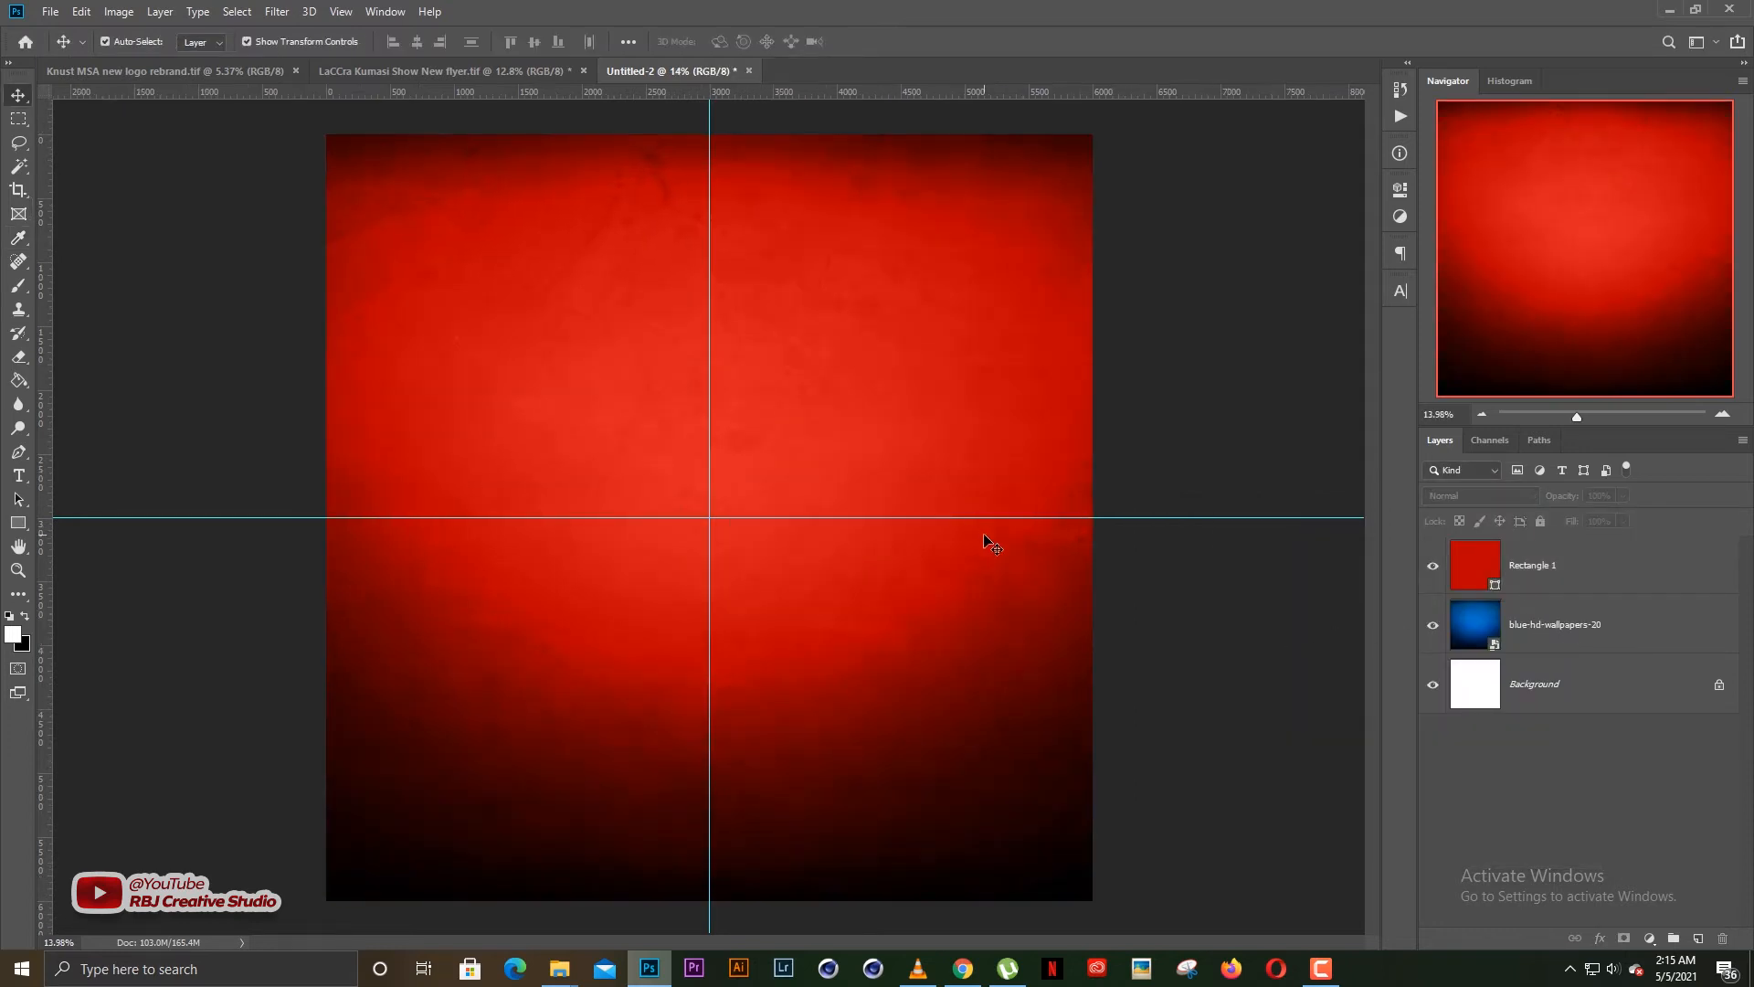
click(1535, 566)
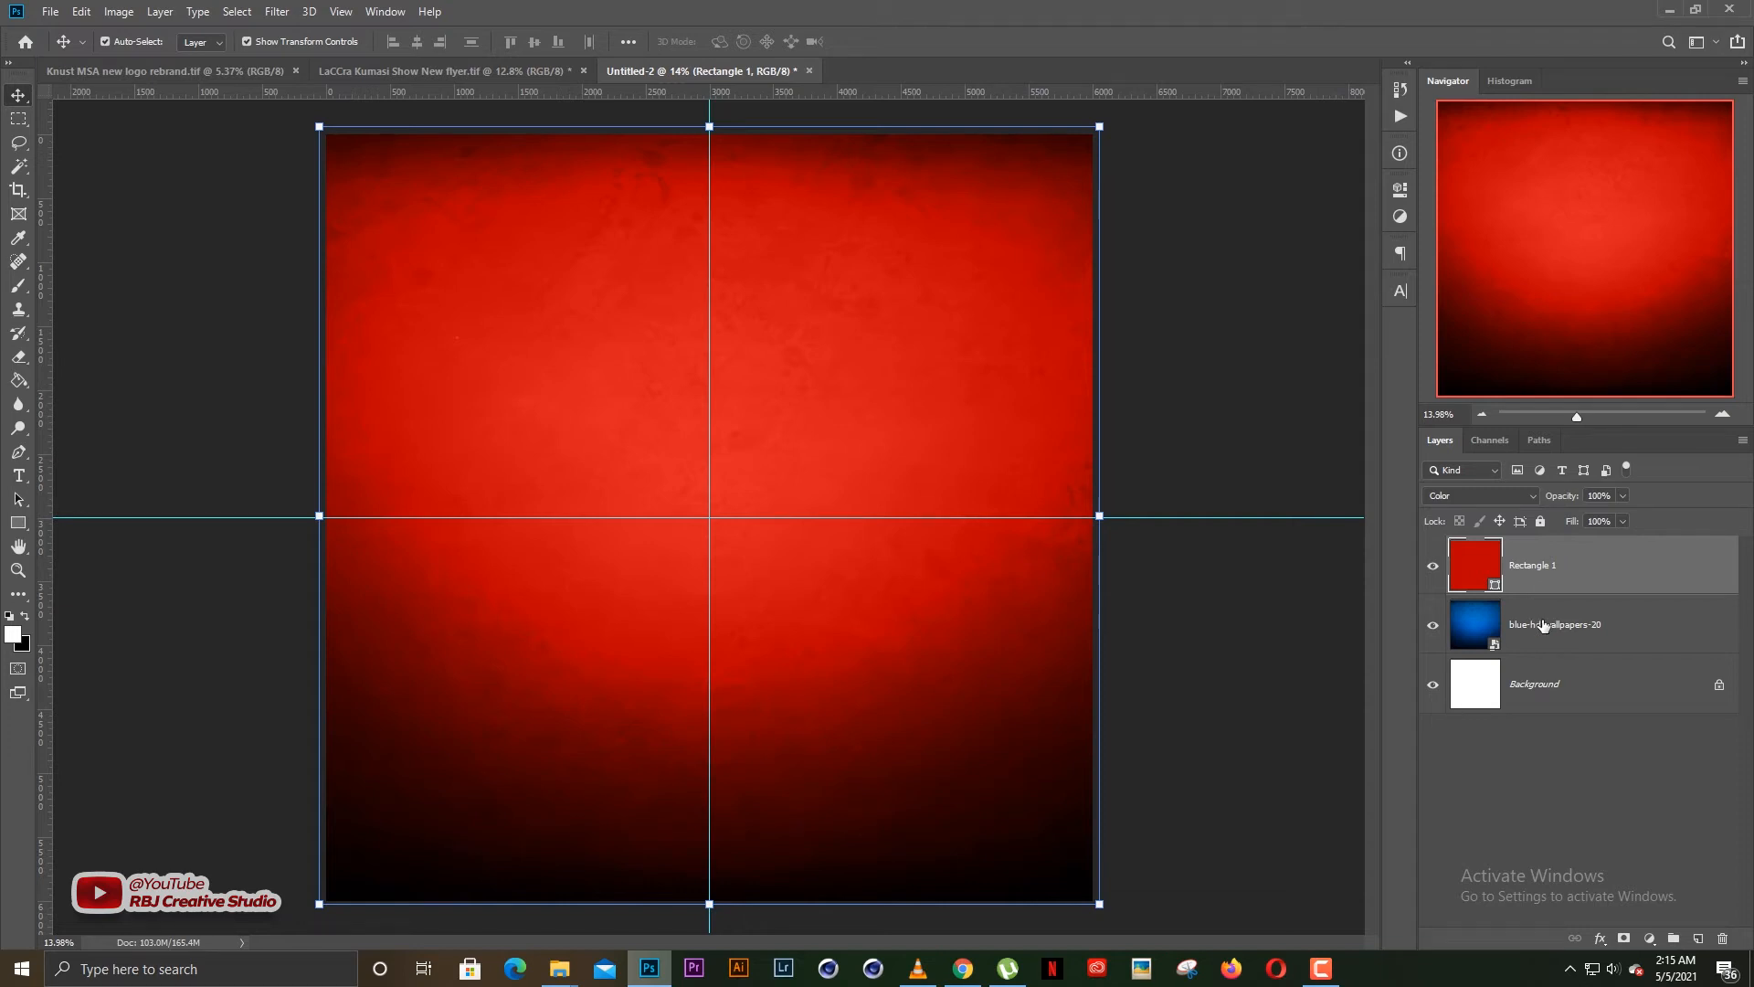
click(1531, 624)
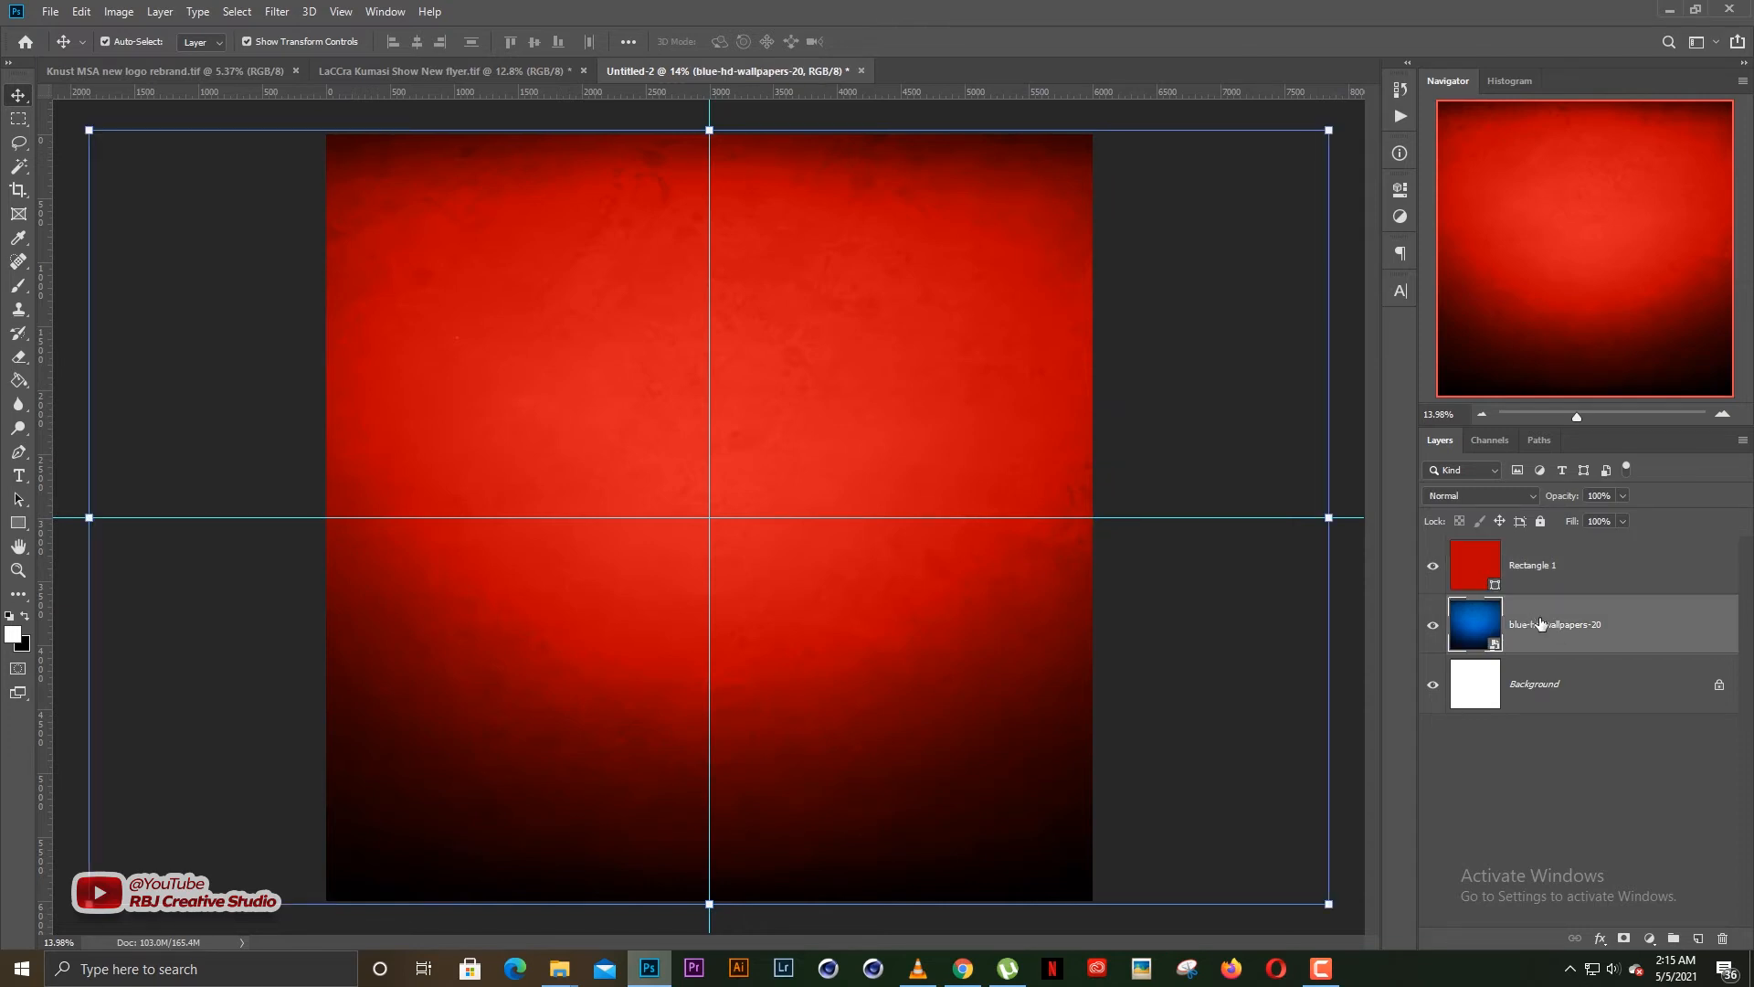
click(1526, 566)
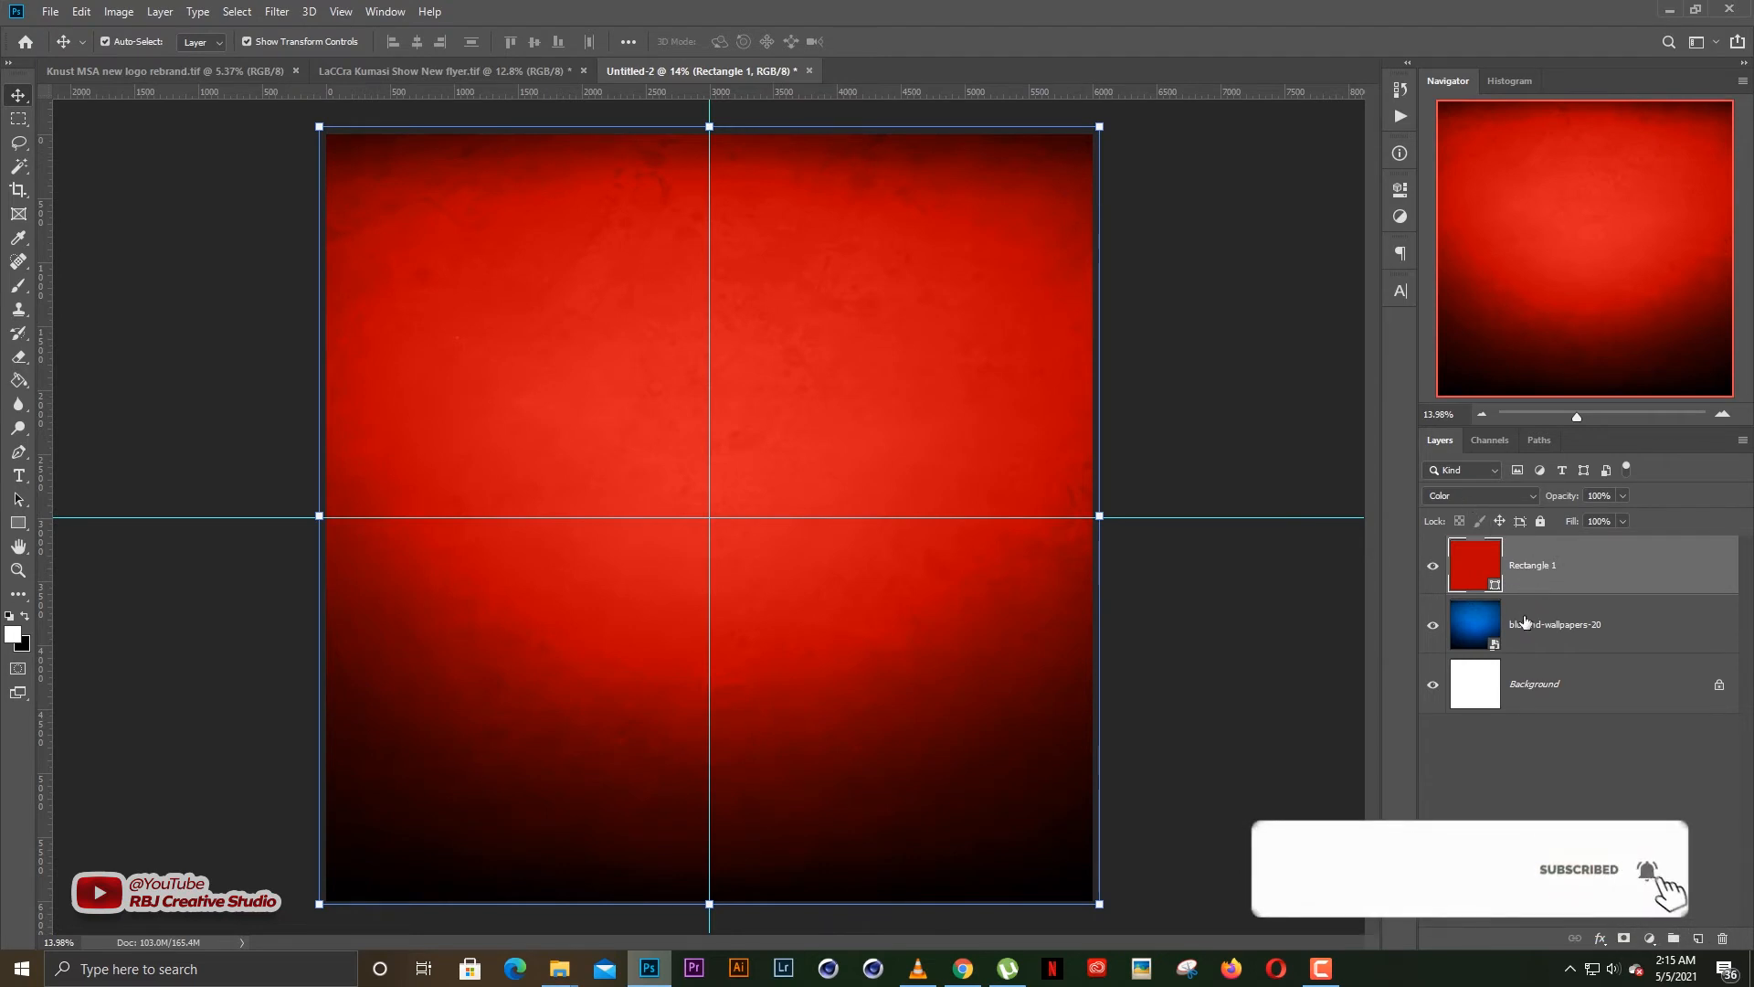
drag(1535, 625, 1535, 553)
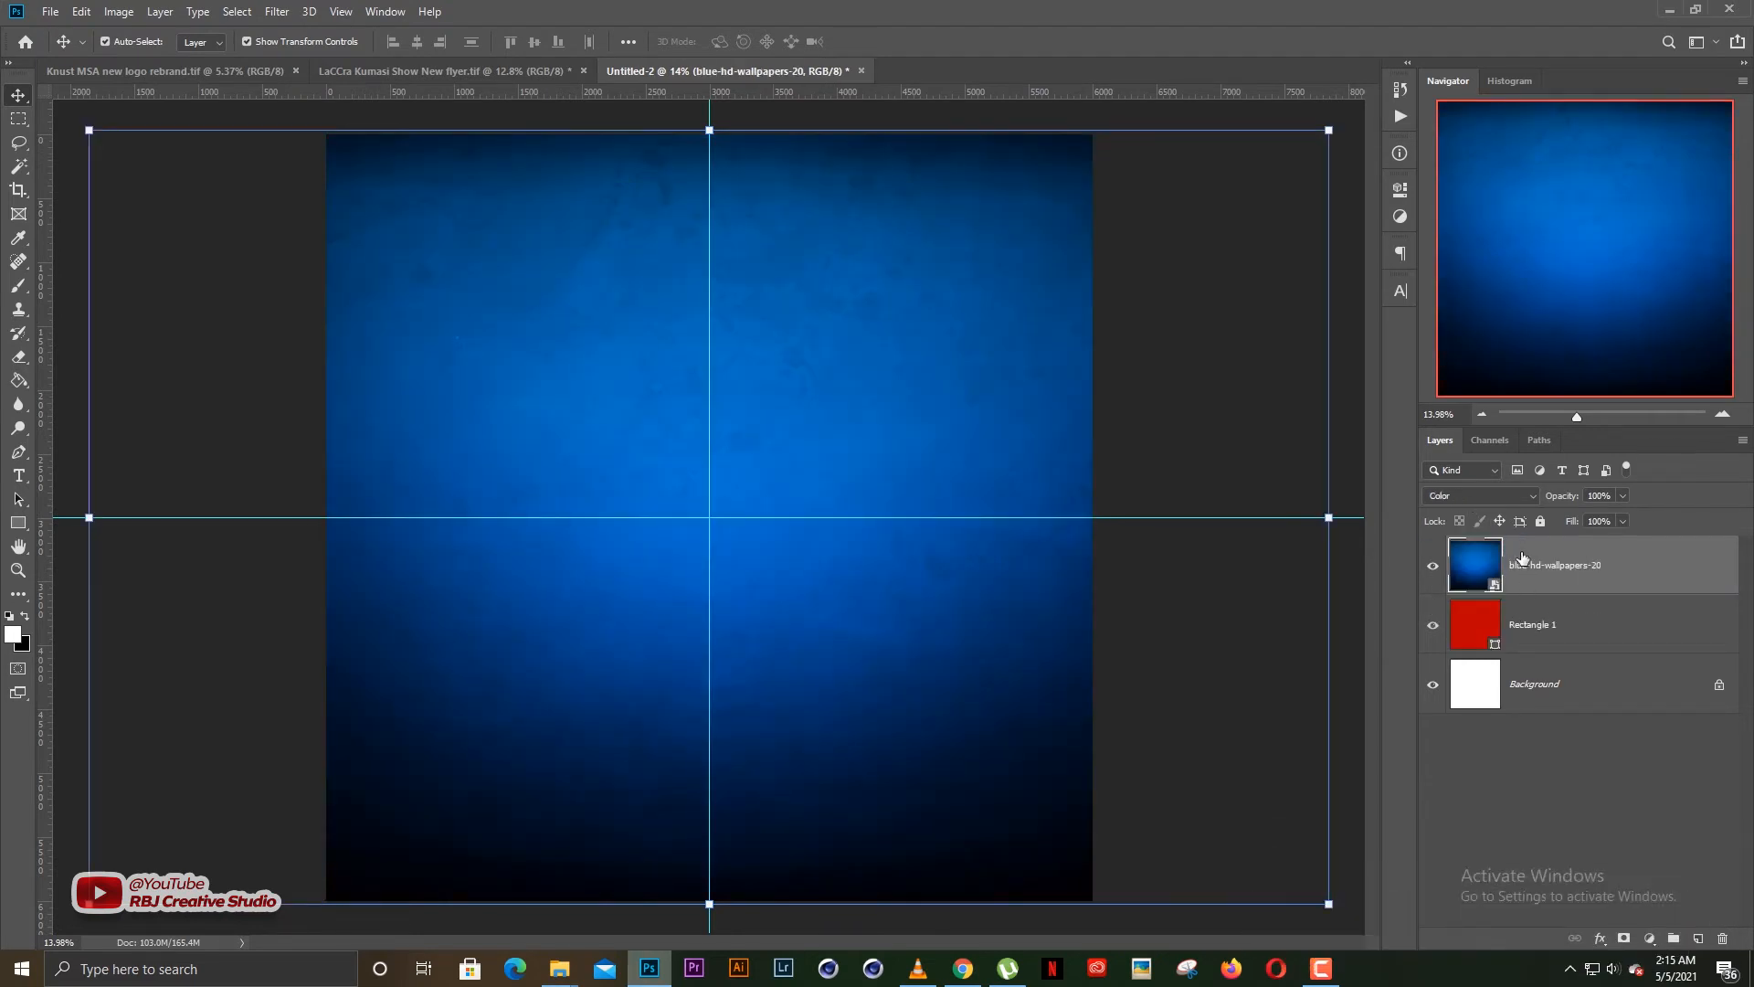
click(1521, 625)
click(1501, 496)
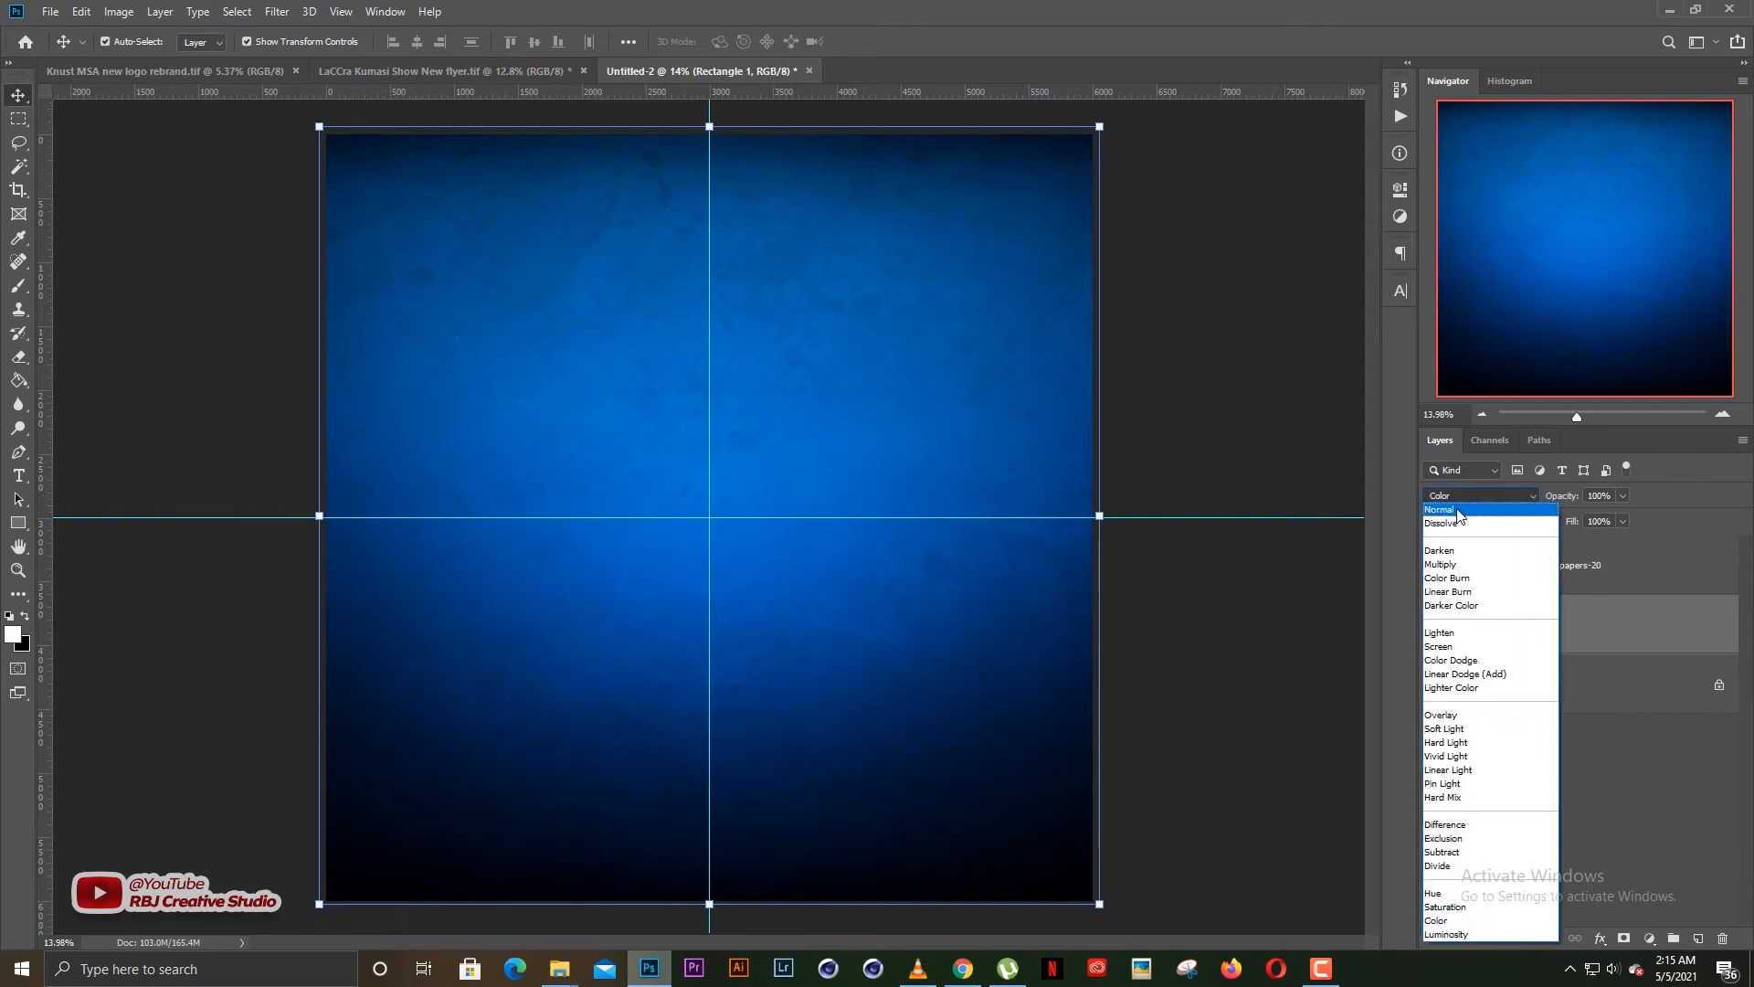
click(1497, 509)
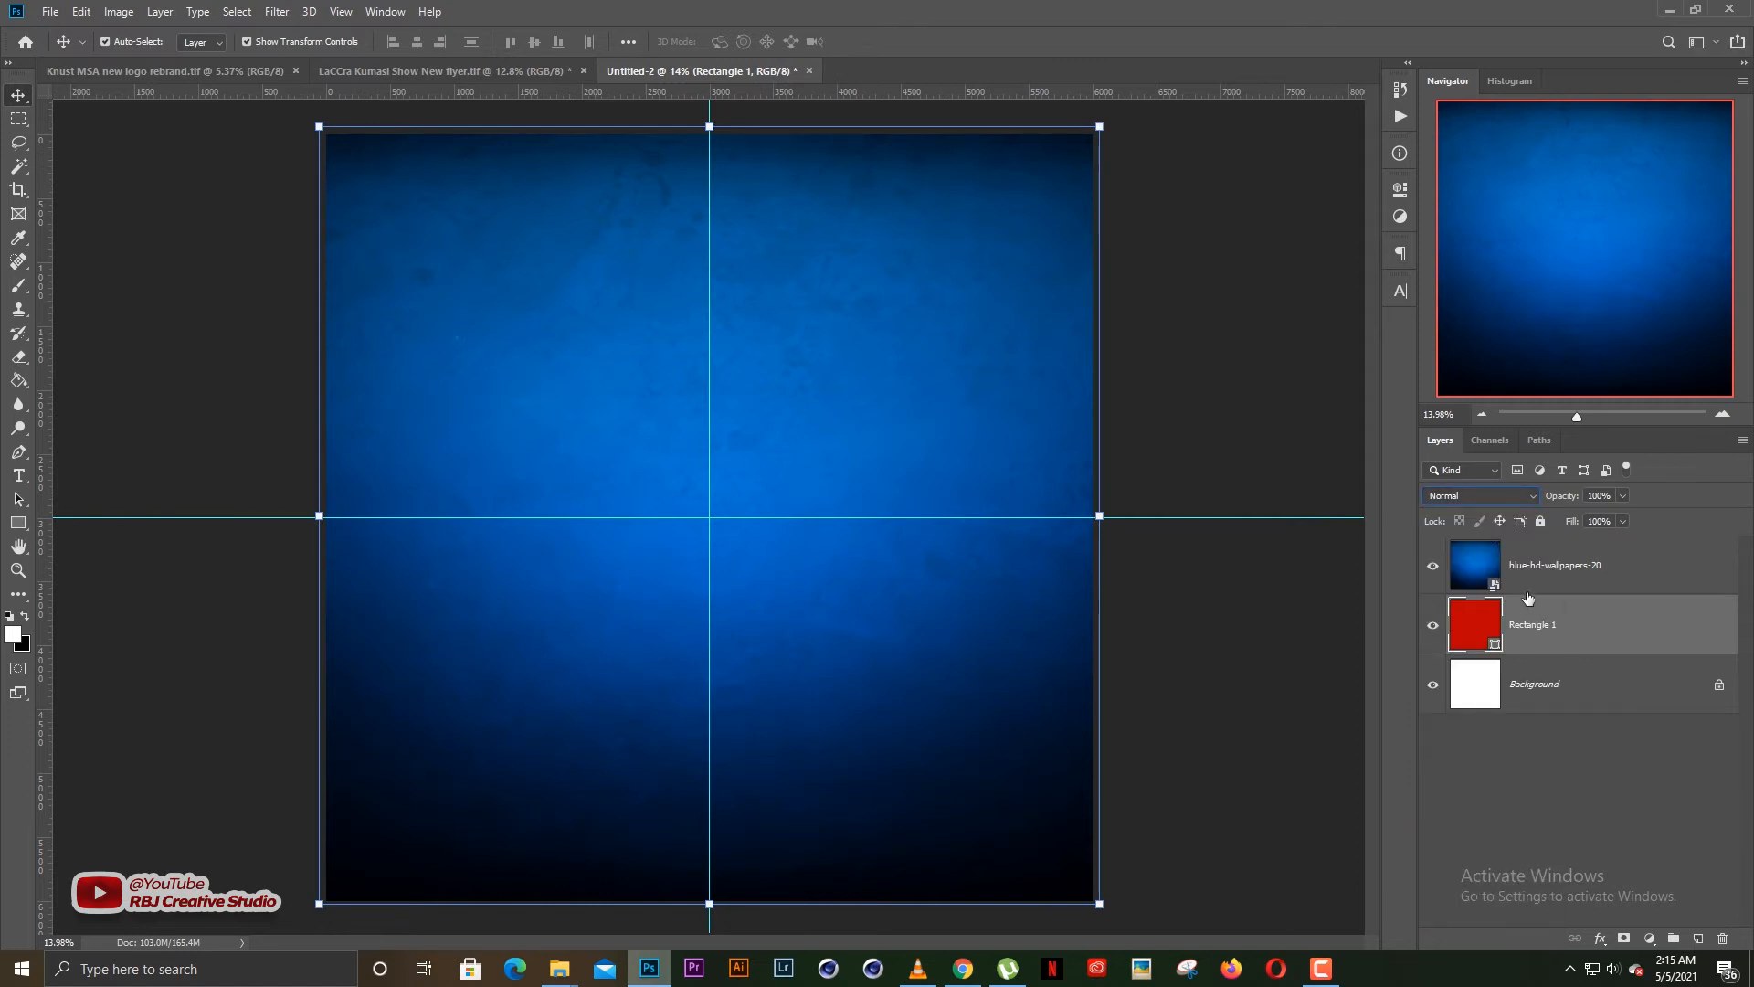
Select the blue-hd-wallpapers-20 layer and set its blend mode to Overlay
key(alt+bracketright)
click(1468, 496)
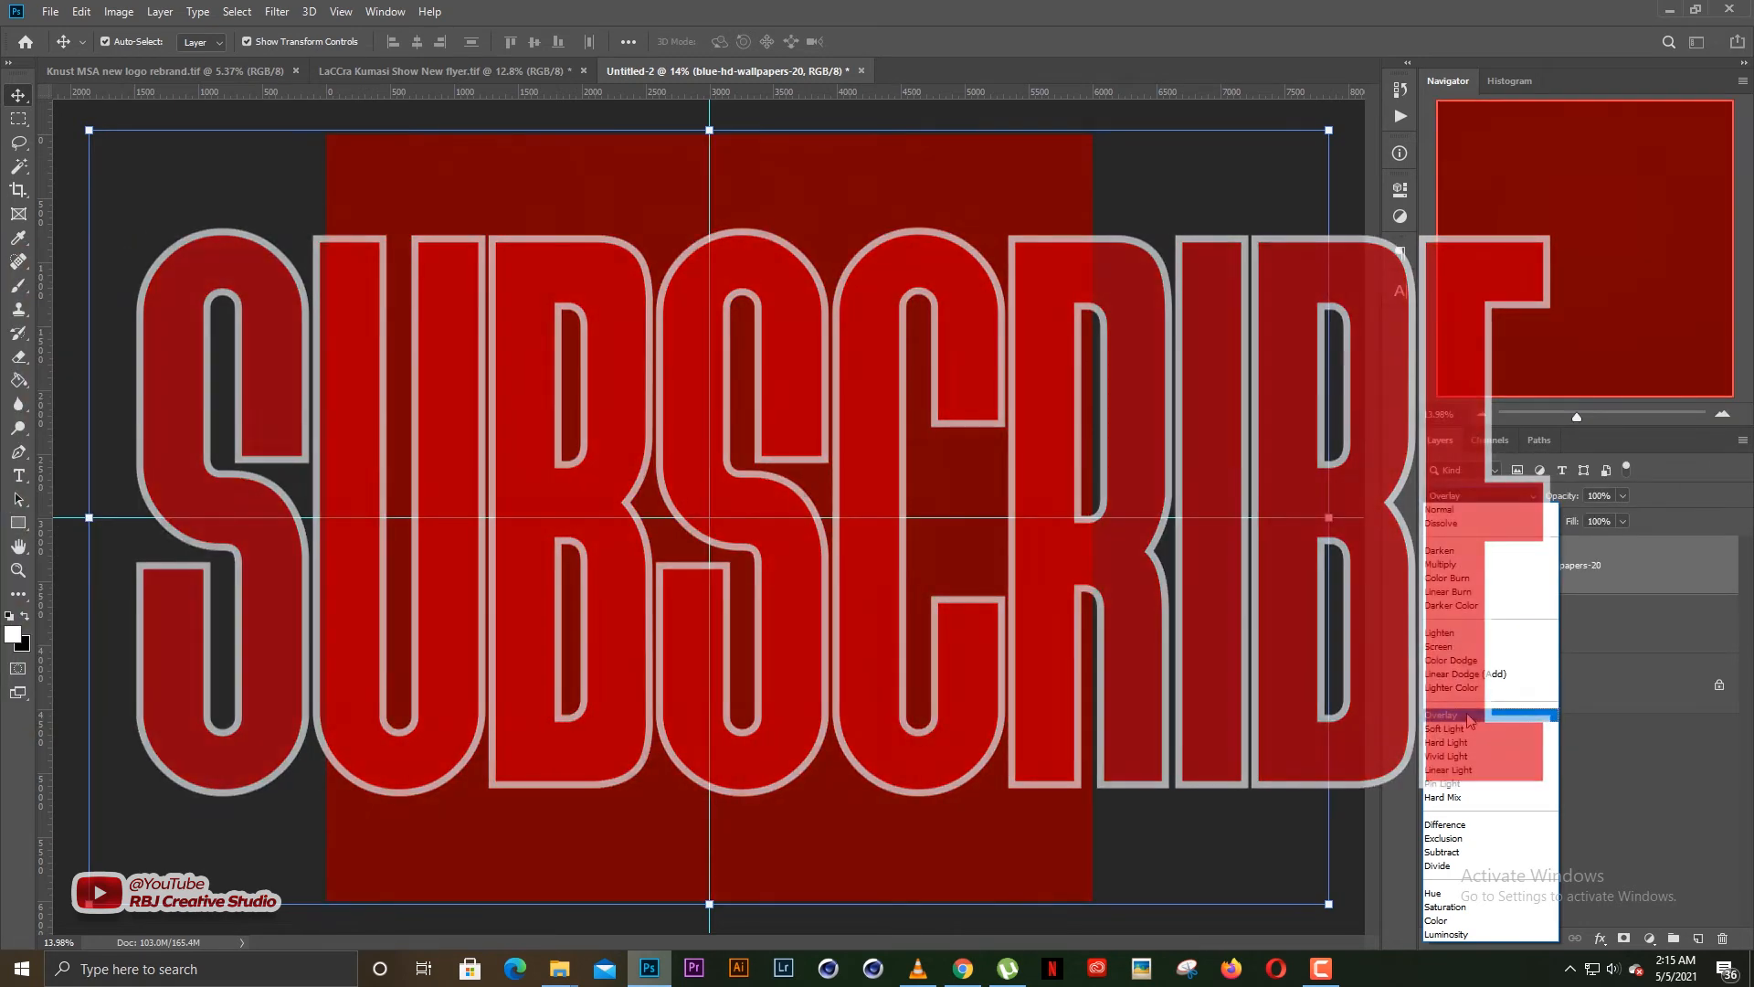
click(1468, 717)
Try the green 087500 as Rectangle 1's fill colour beneath the Overlay wallpaper, and discard the change
click(1534, 640)
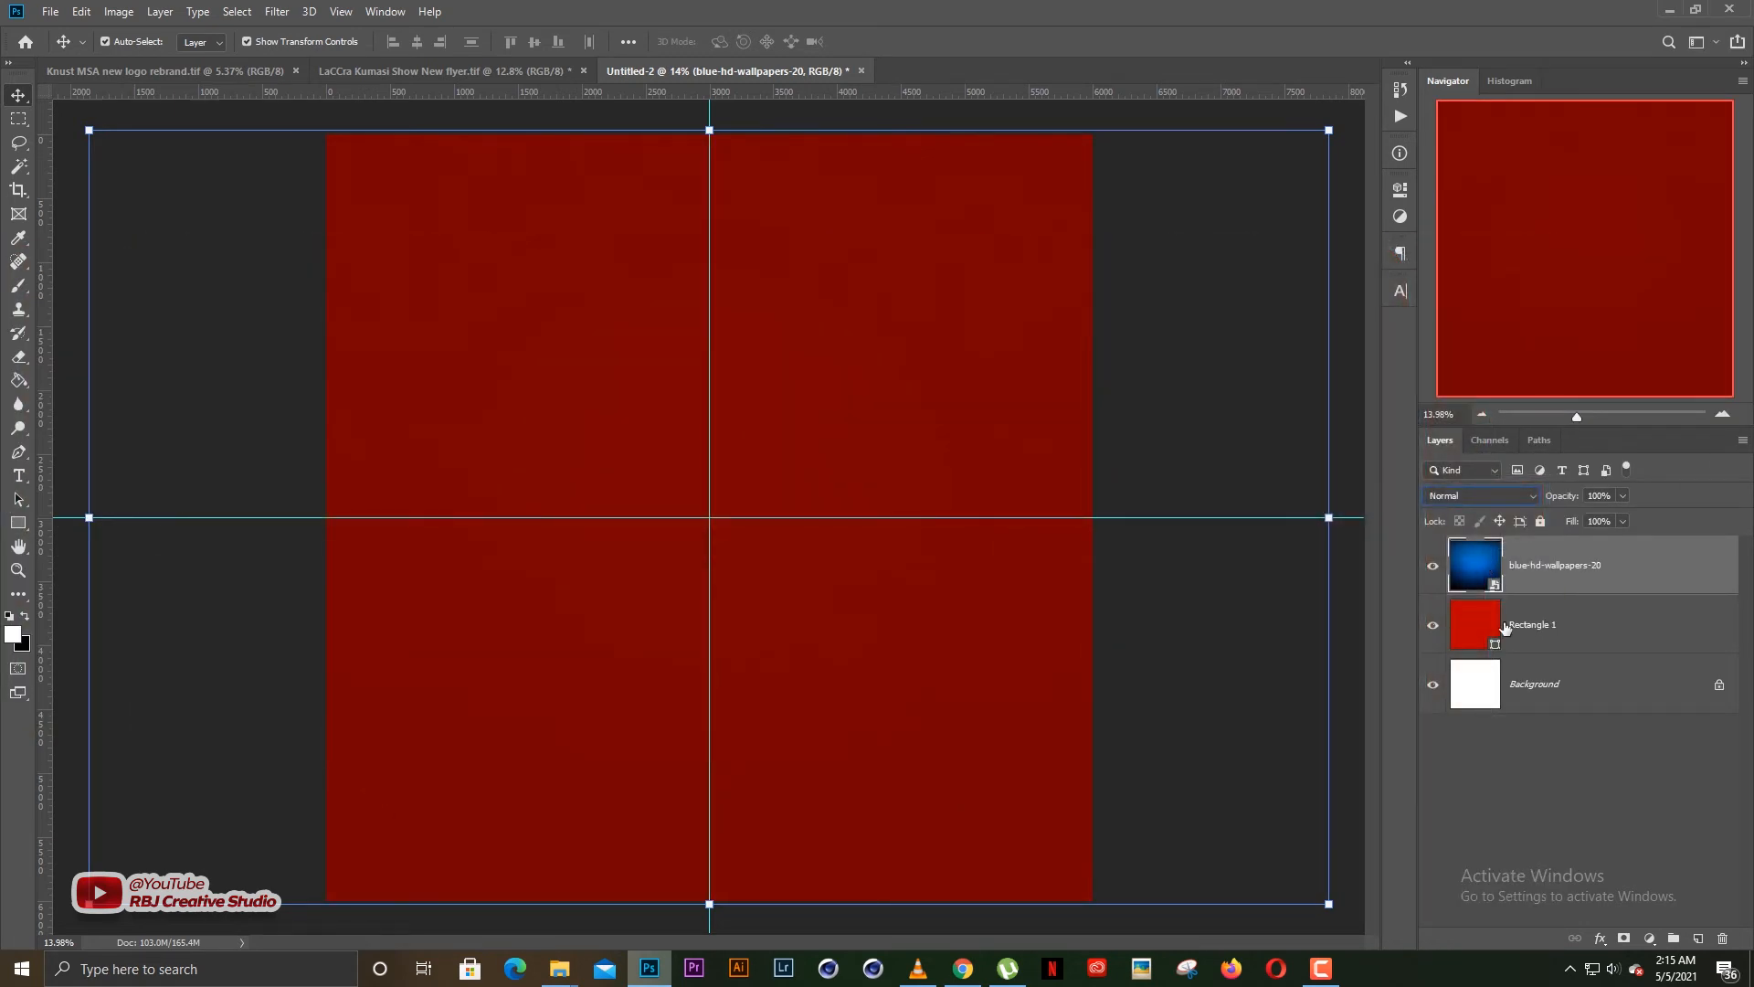
click(1467, 625)
double_click(1474, 625)
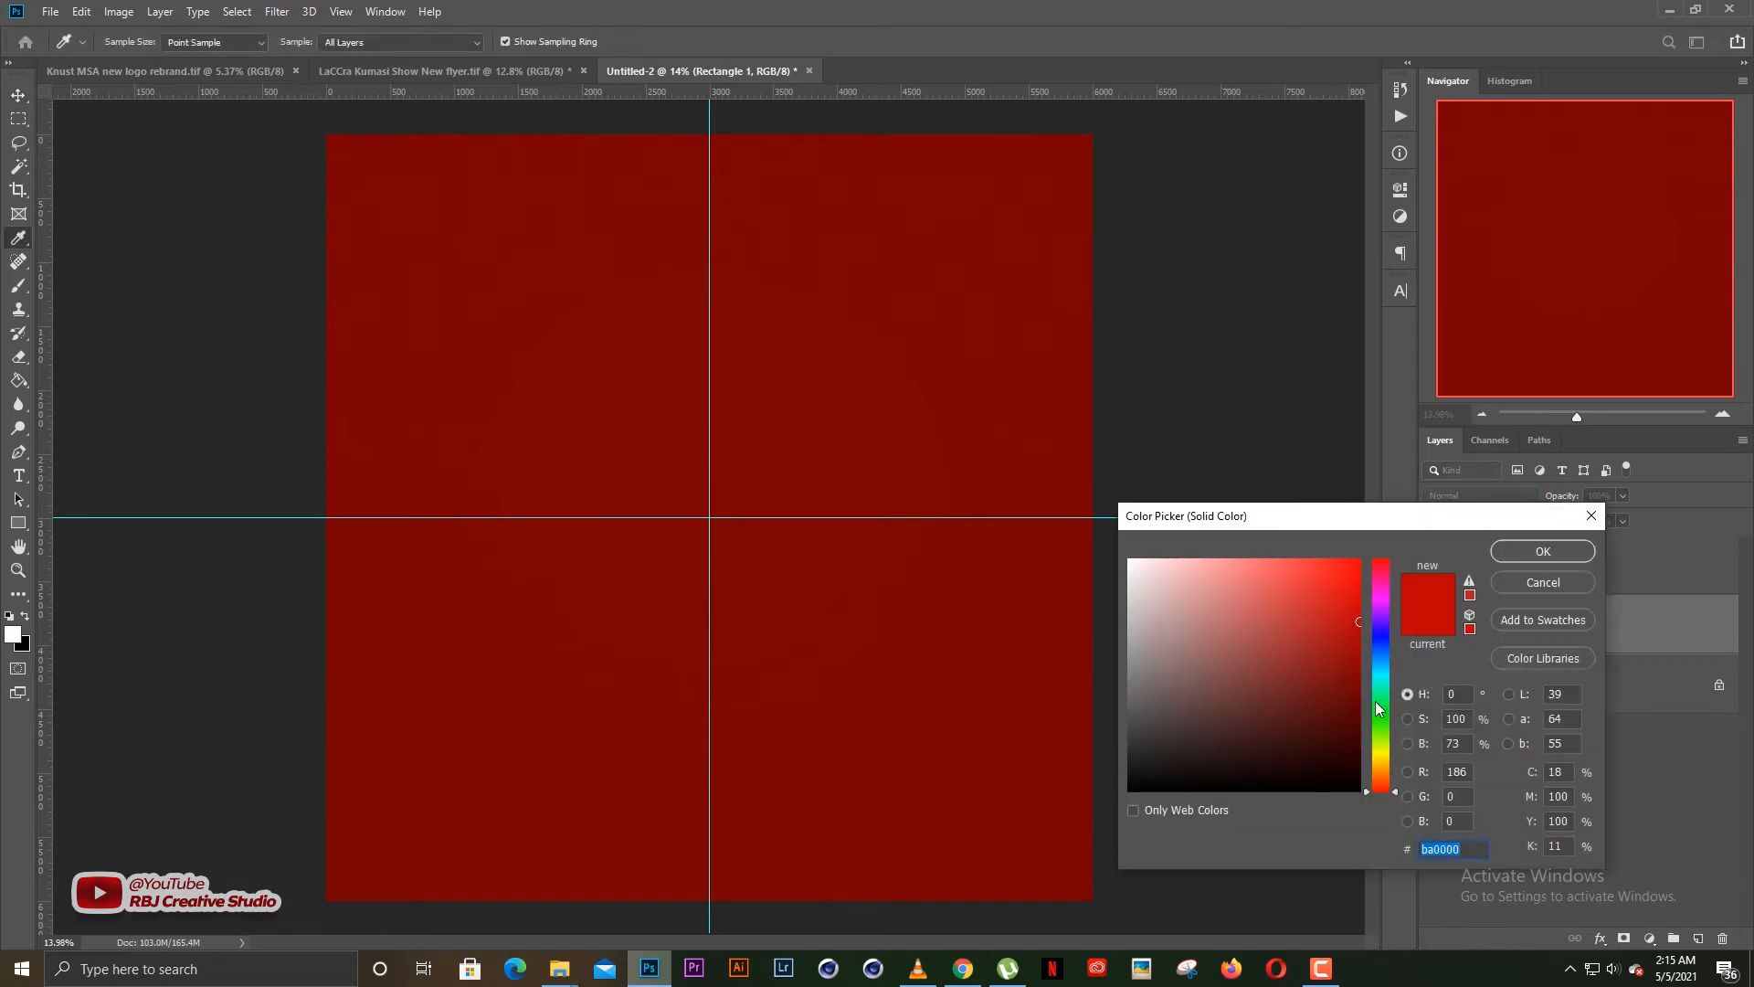
click(1381, 716)
drag(1341, 698, 1360, 684)
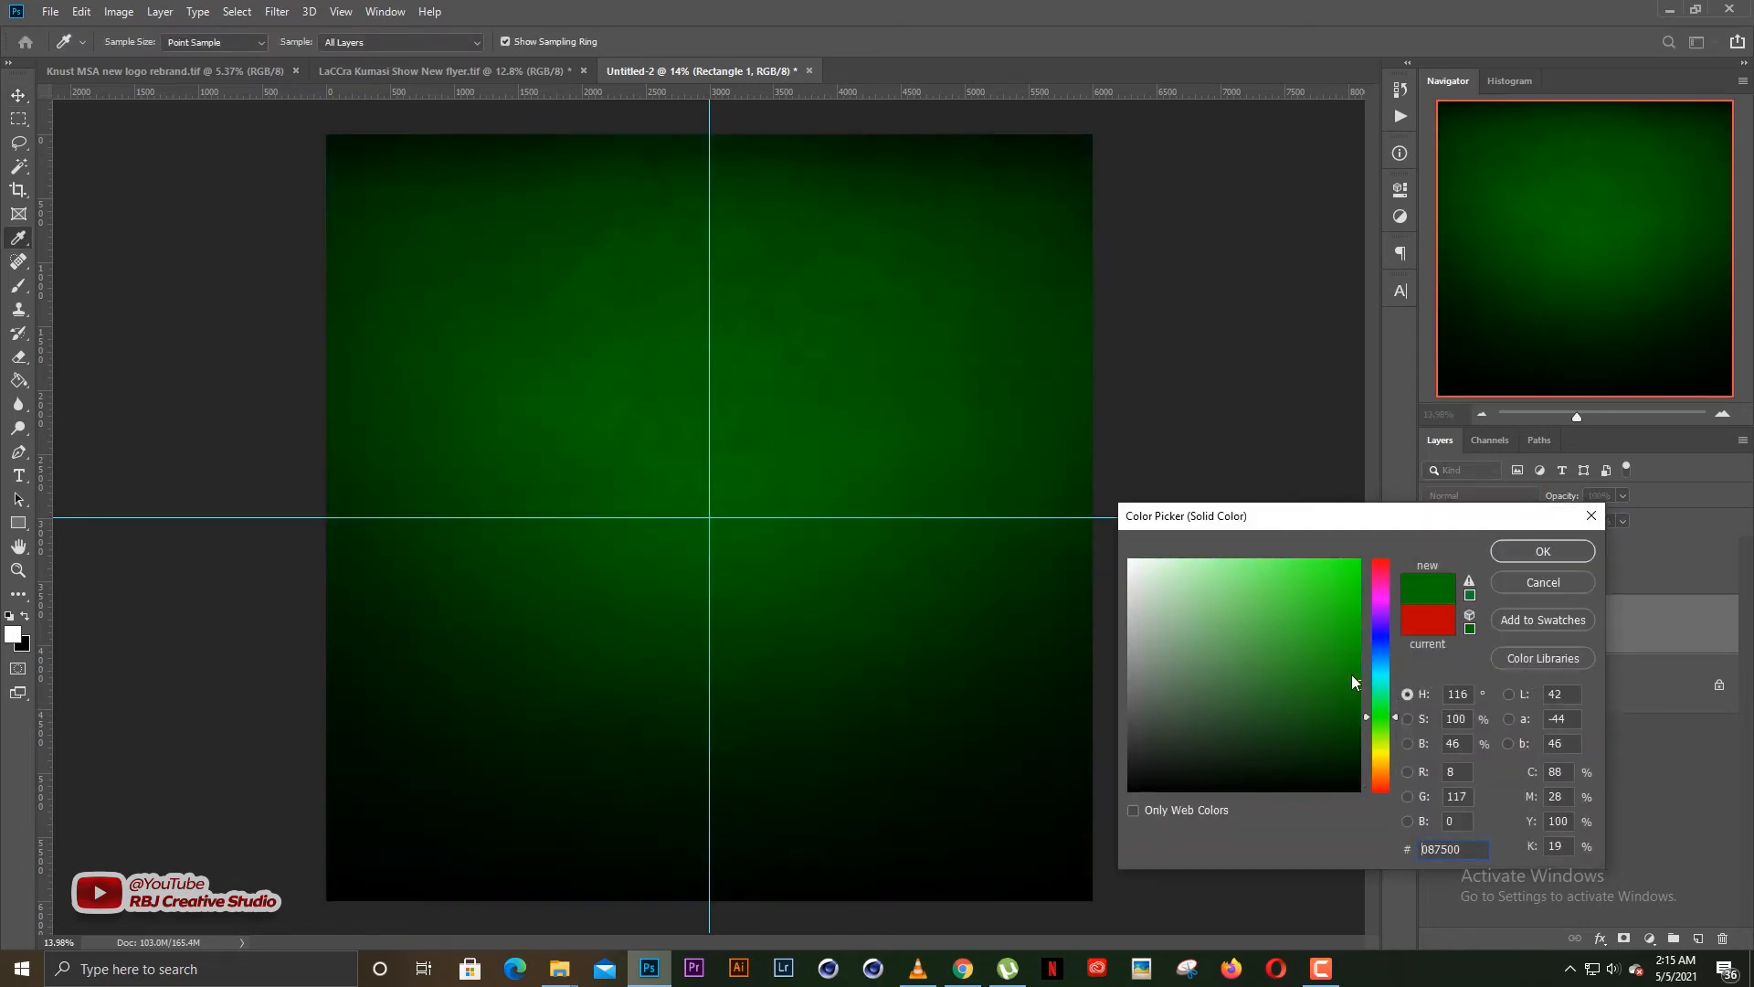
click(1519, 581)
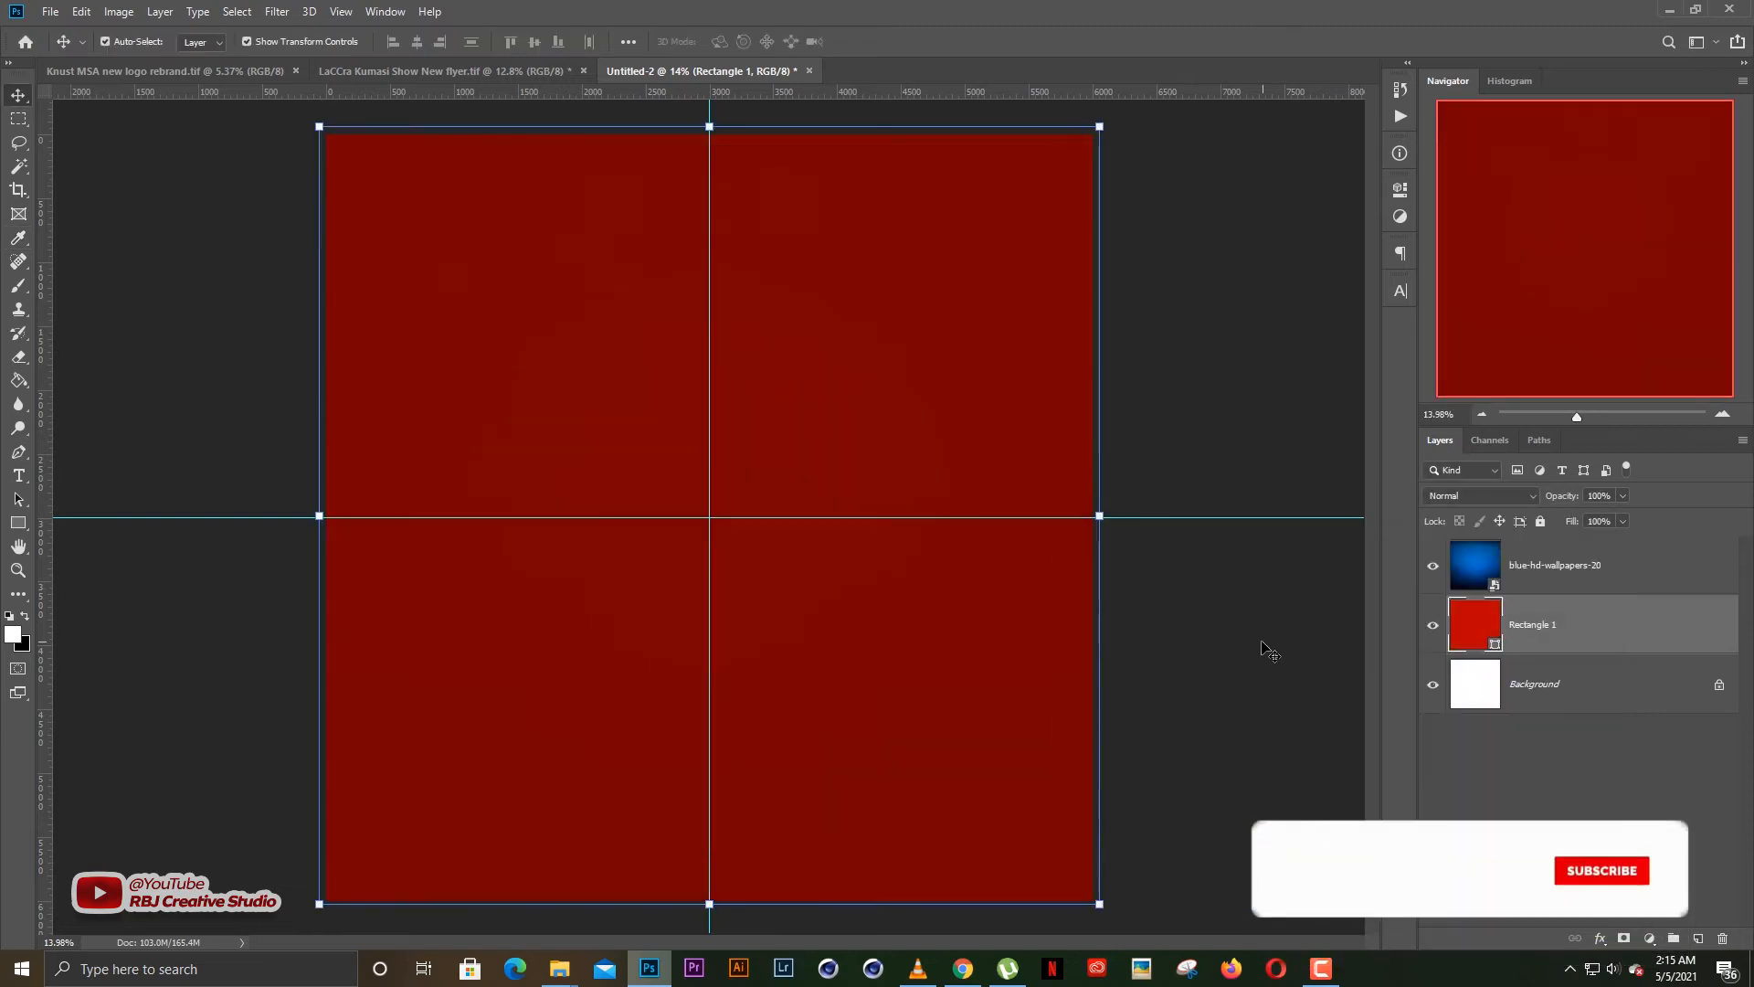
Move Rectangle 1 above the blue-hd-wallpapers-20 layer and hide it
drag(1538, 619, 1539, 548)
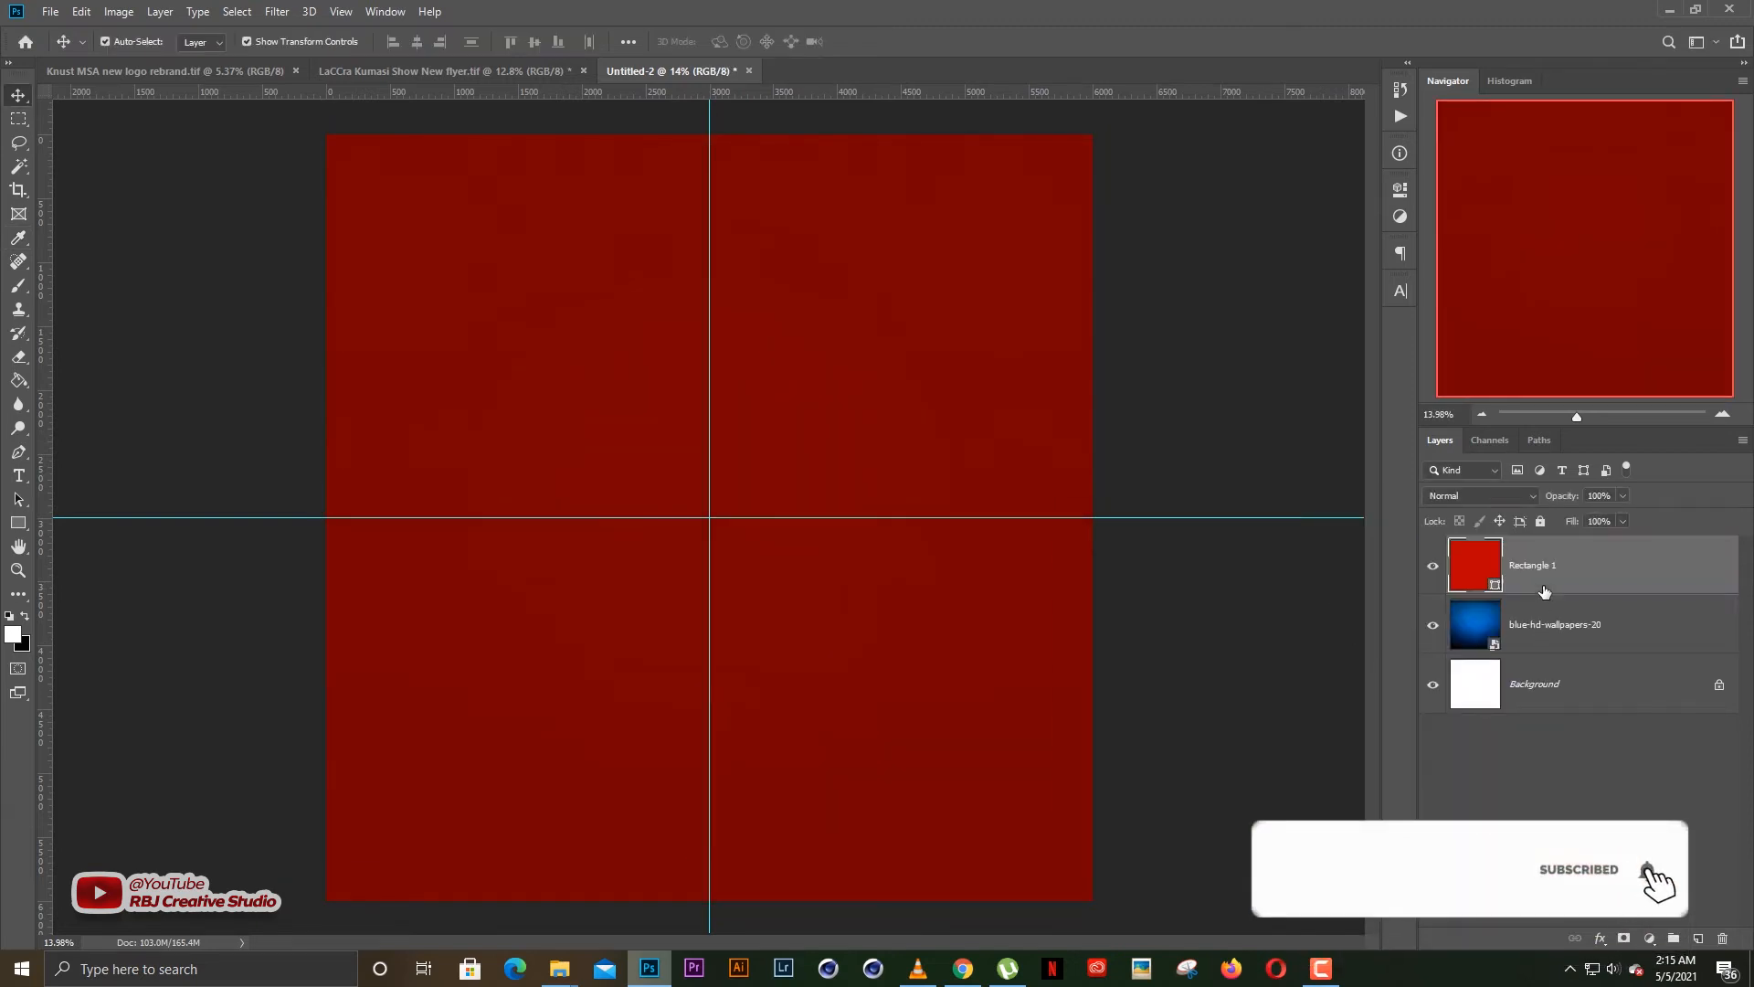
click(1535, 626)
click(1433, 566)
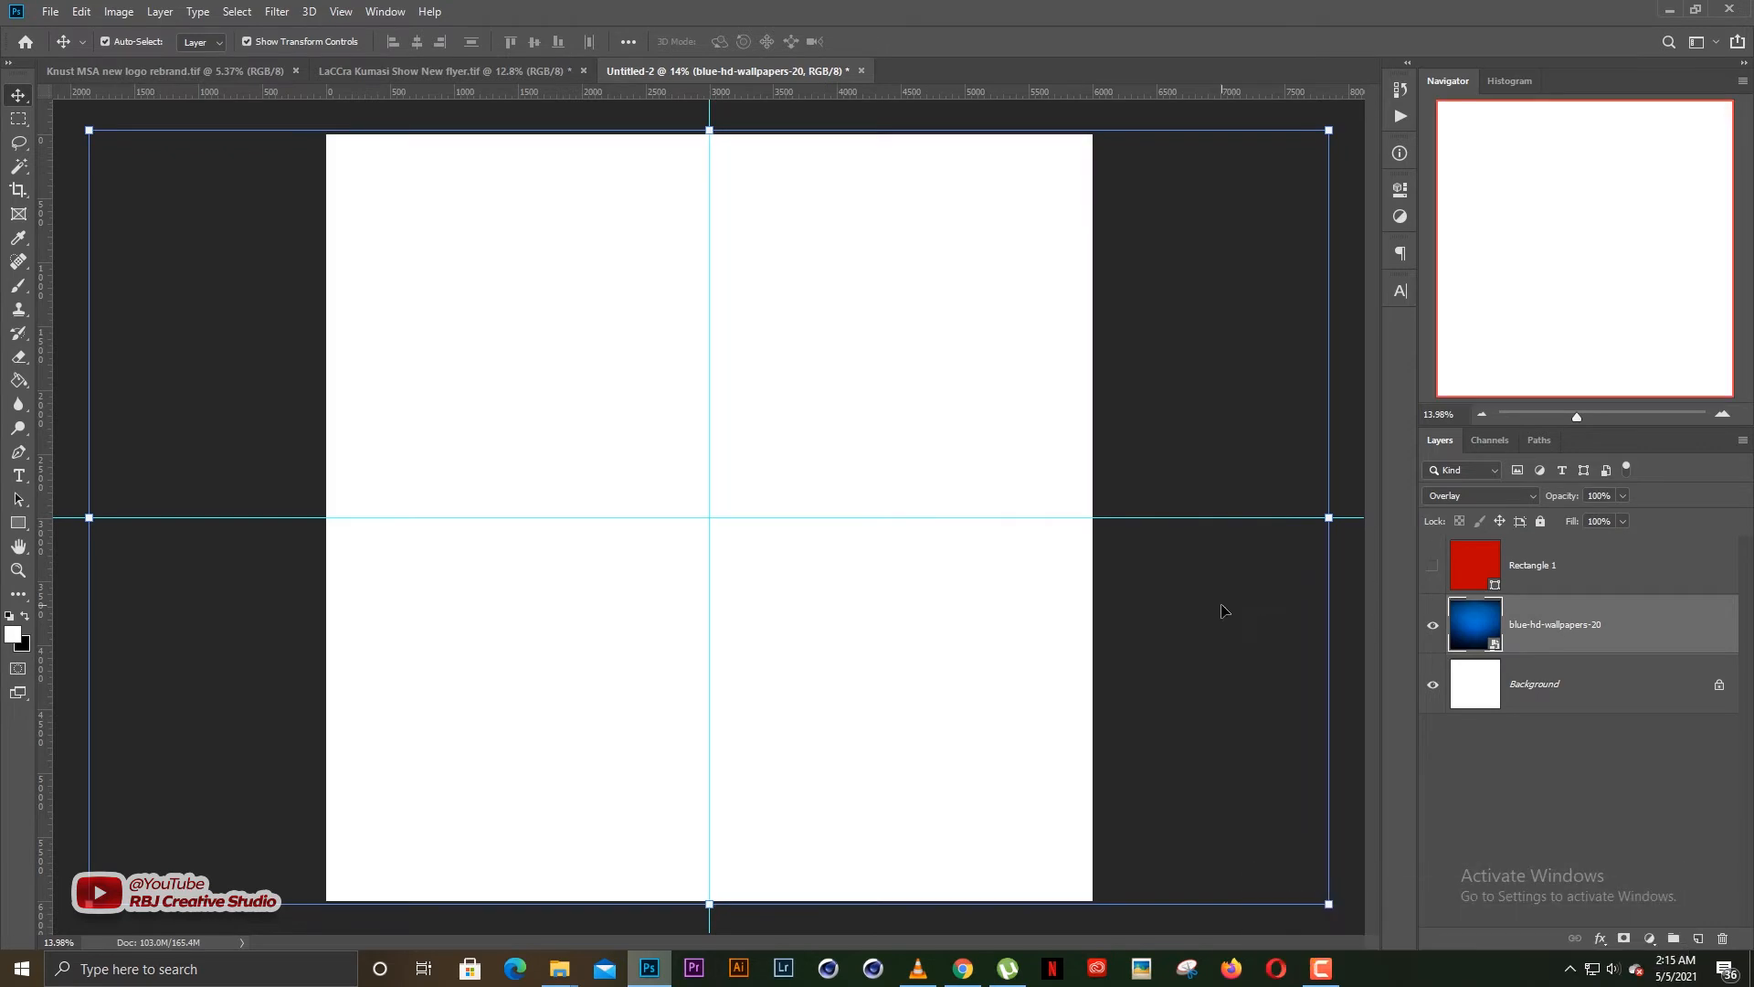
click(1222, 612)
Set the blend mode of the blue-hd-wallpapers-20 layer to Normal
click(1529, 625)
click(1481, 496)
scroll(1462, 639, up, 3)
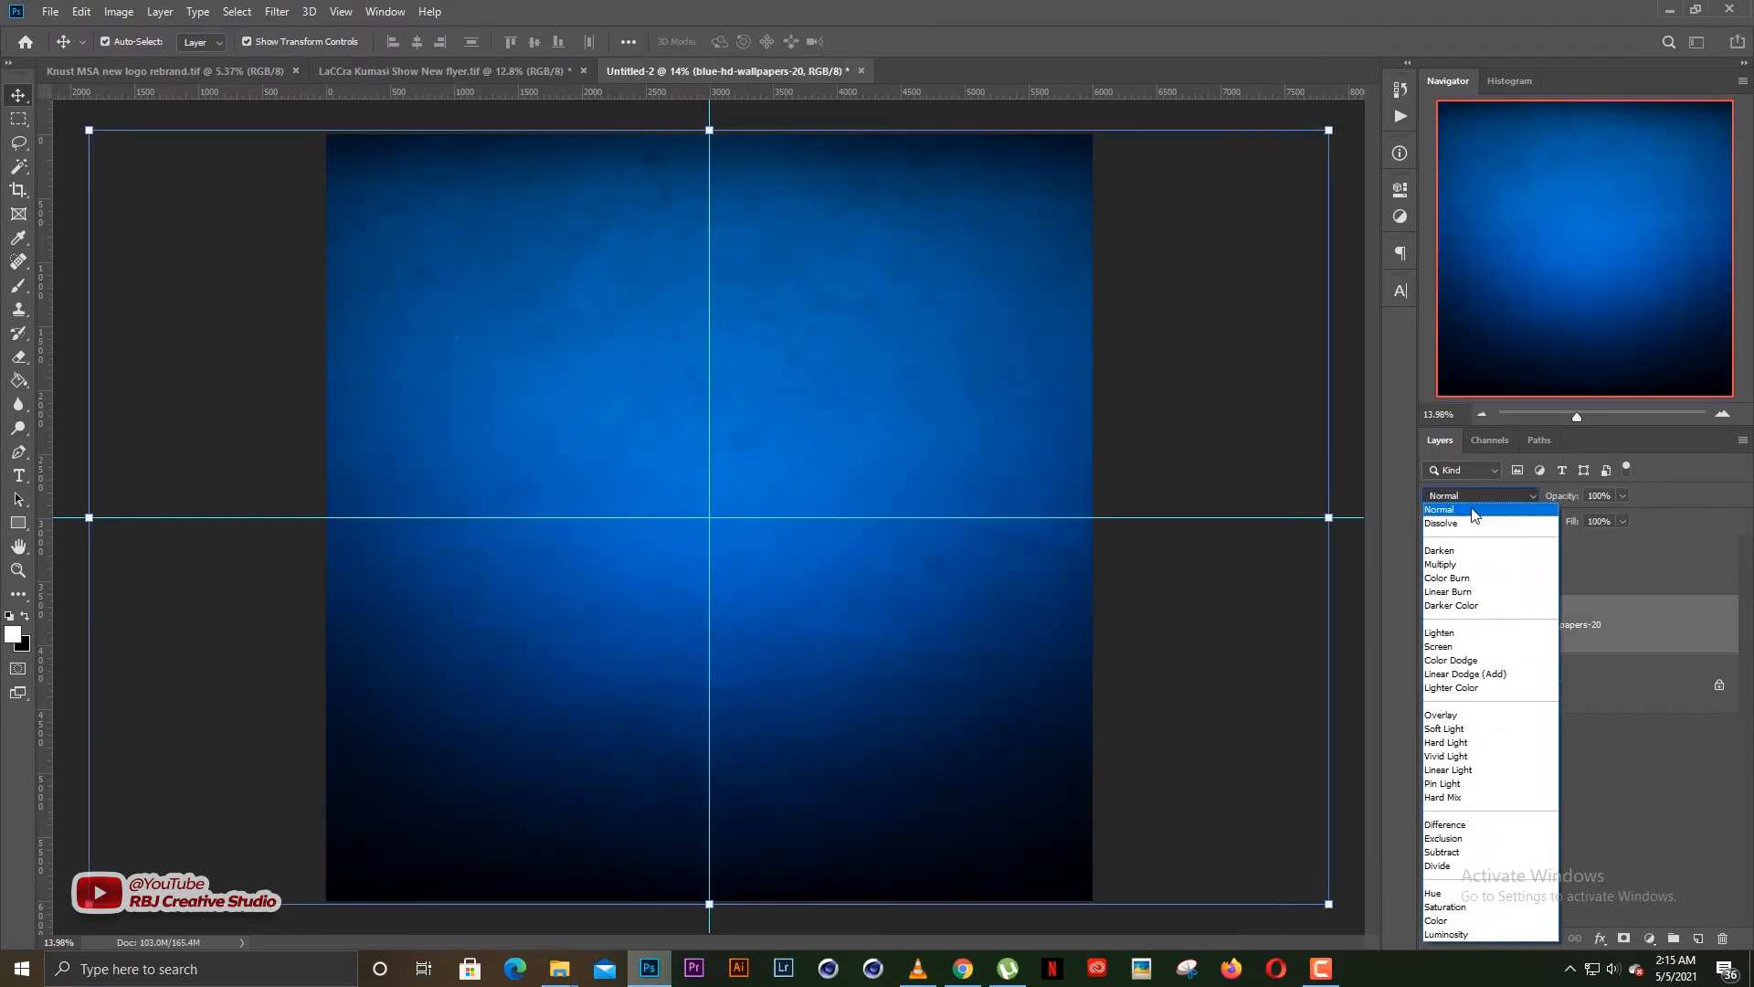
click(1453, 505)
click(1229, 625)
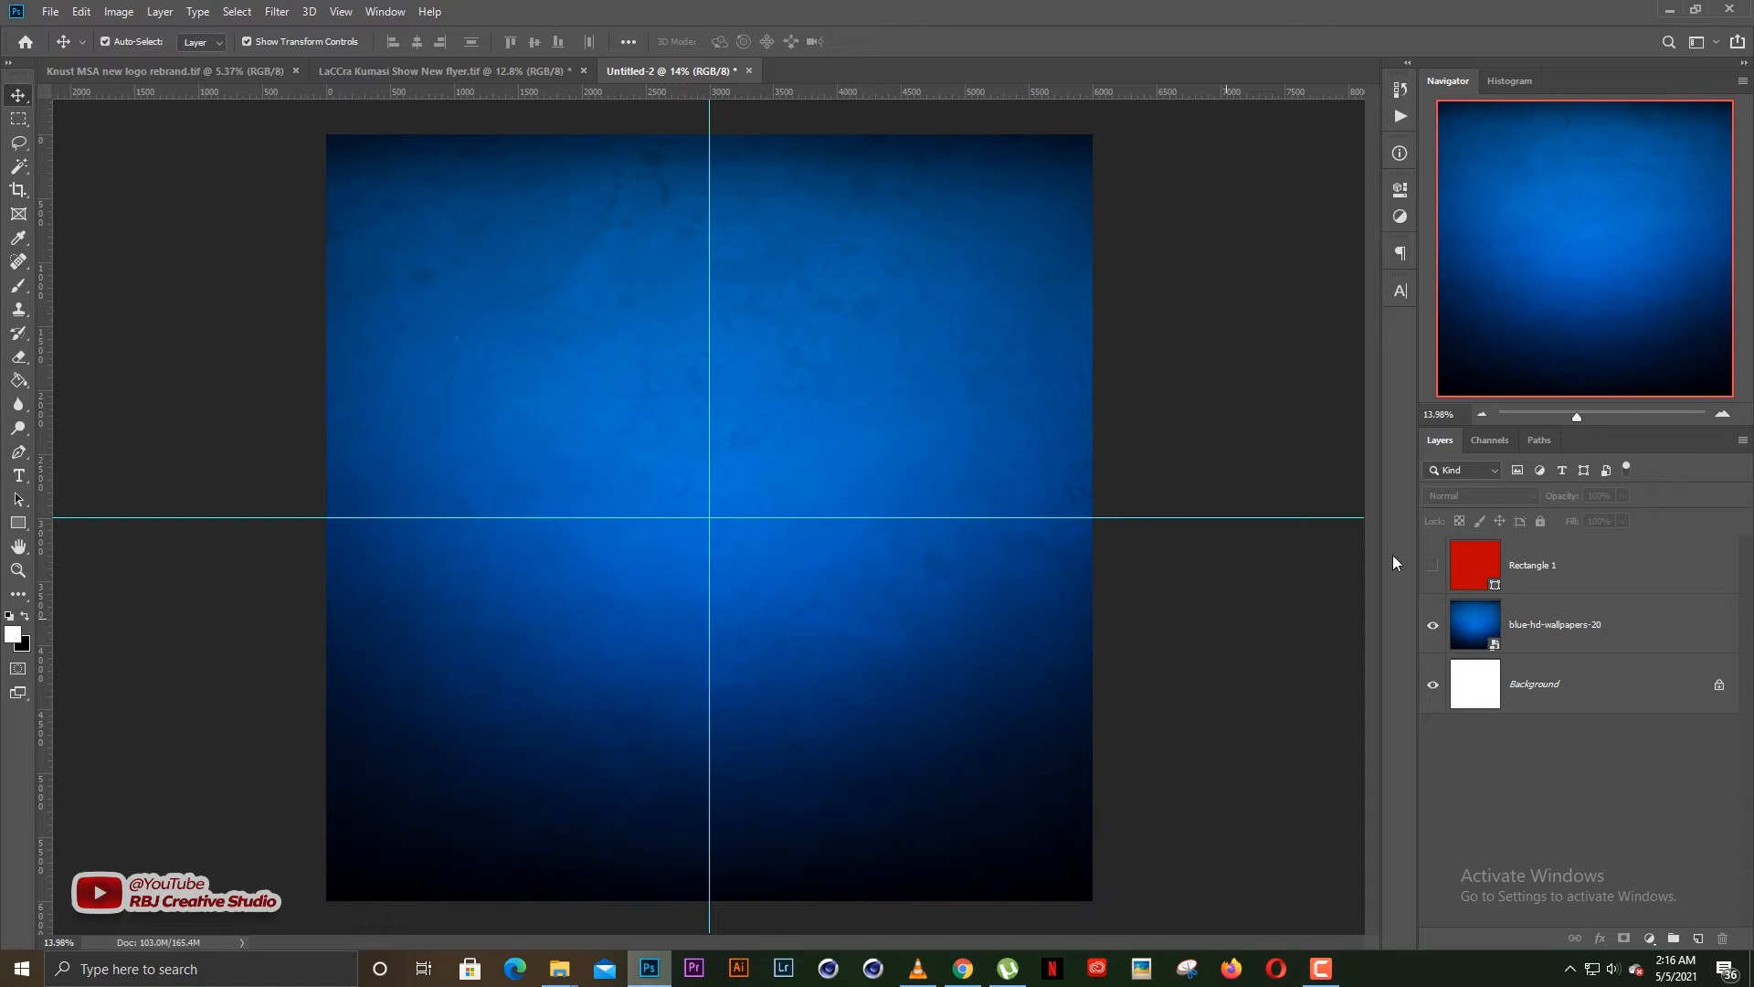
click(1544, 633)
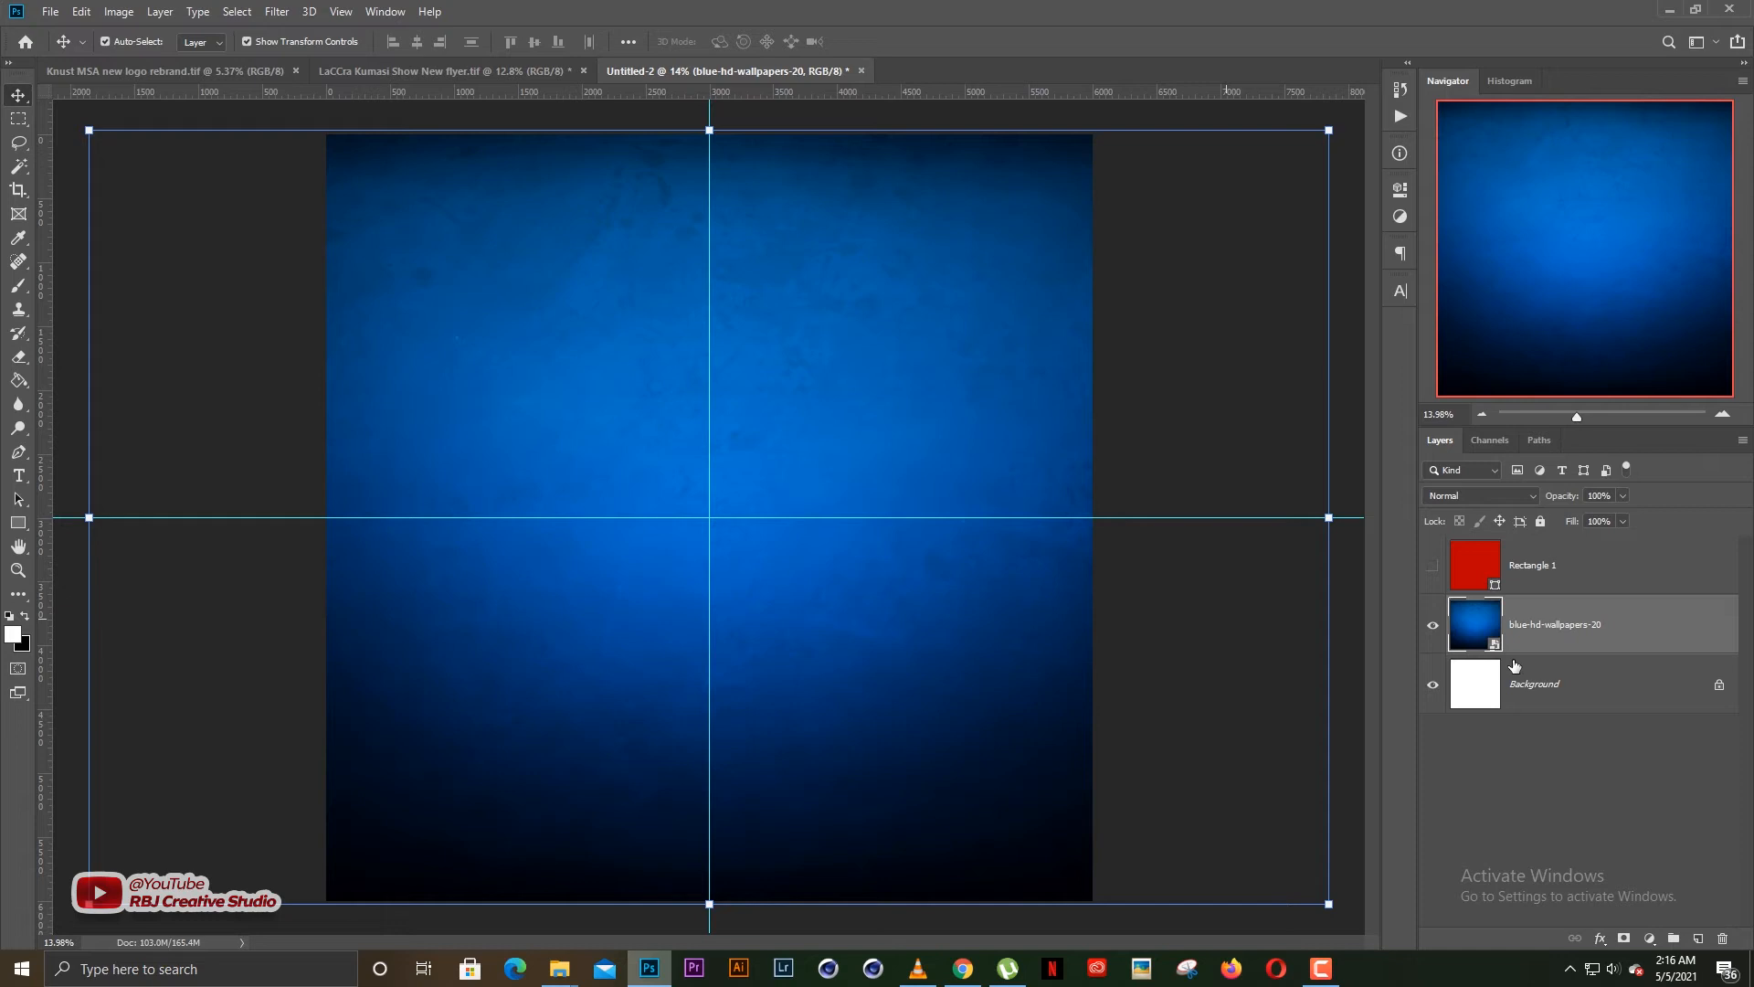
click(1259, 676)
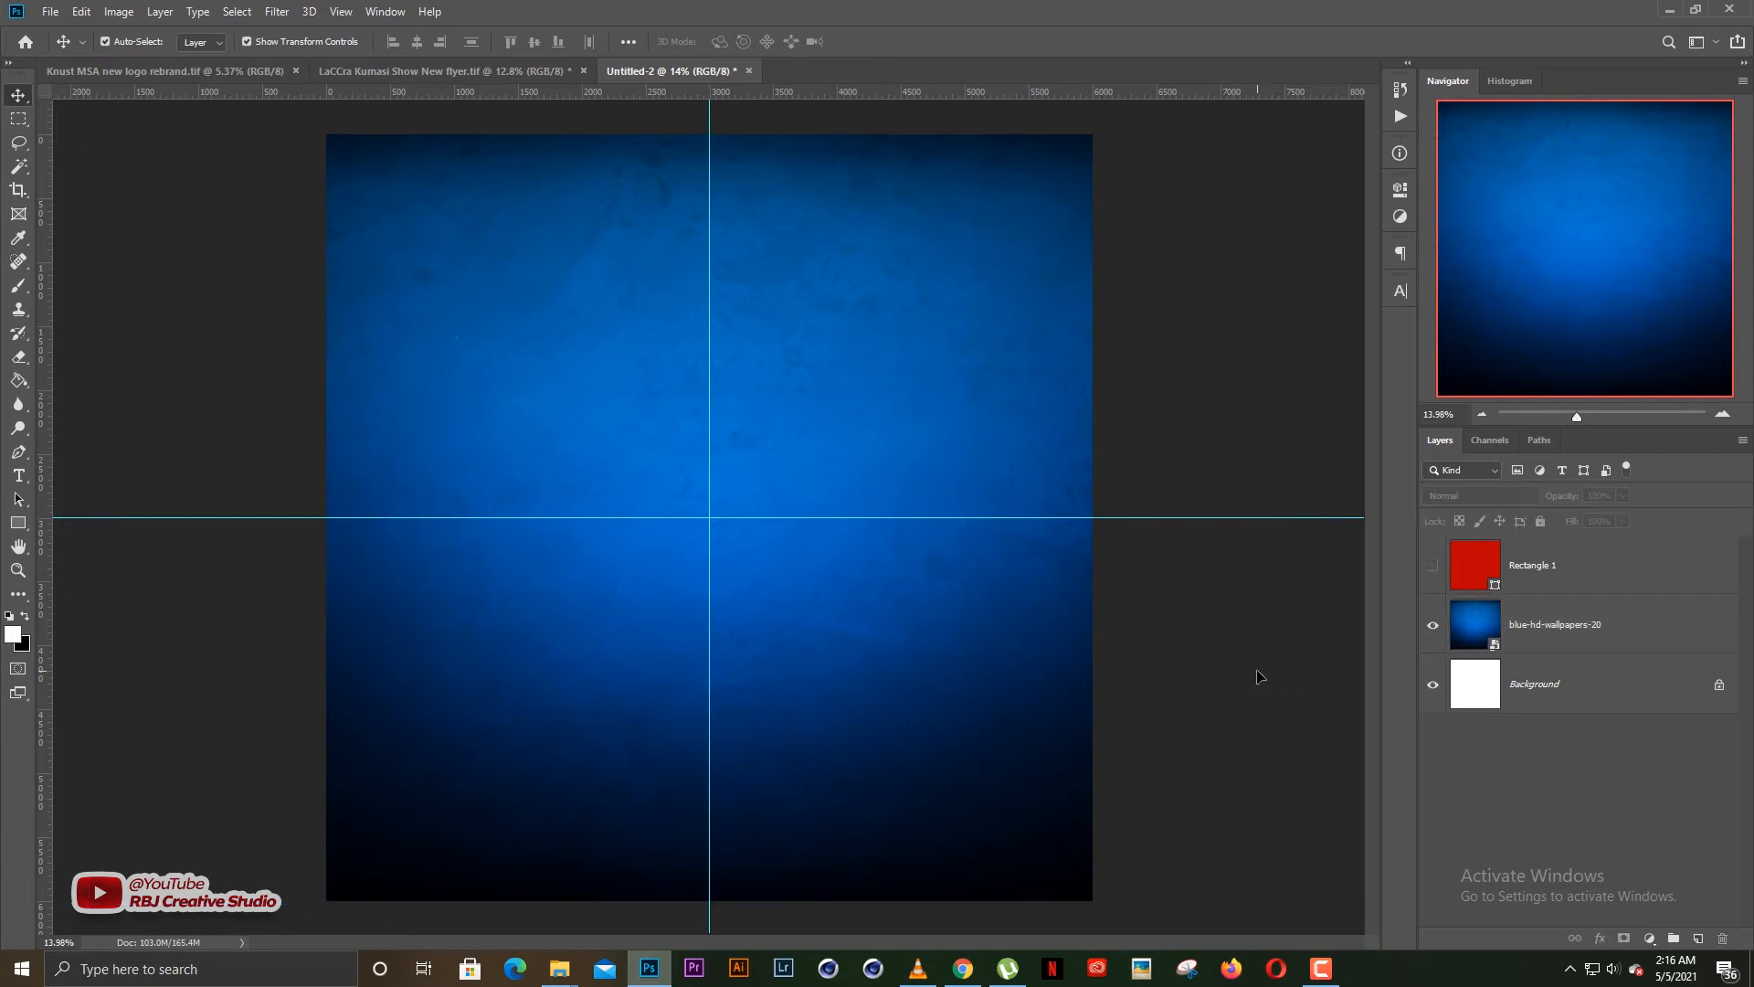
Add a Gradient Map adjustment layer directly above blue-hd-wallpapers-20 and apply the Violet, Orange preset to it
click(1518, 626)
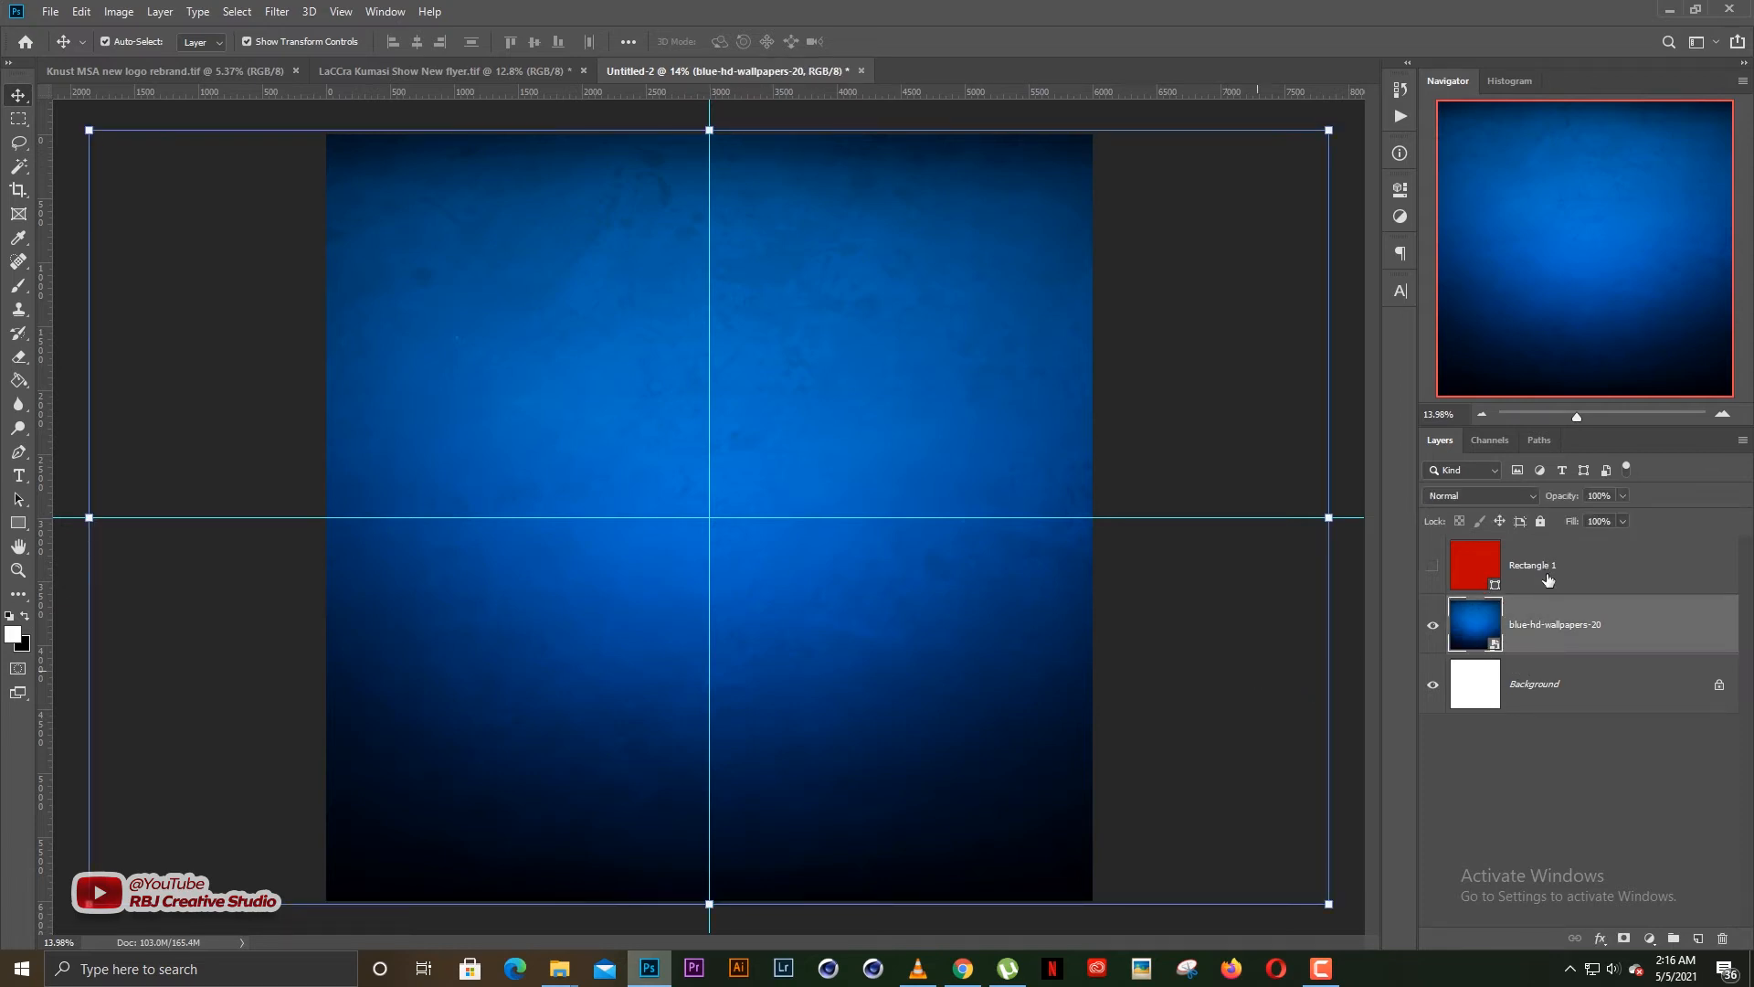
click(1650, 939)
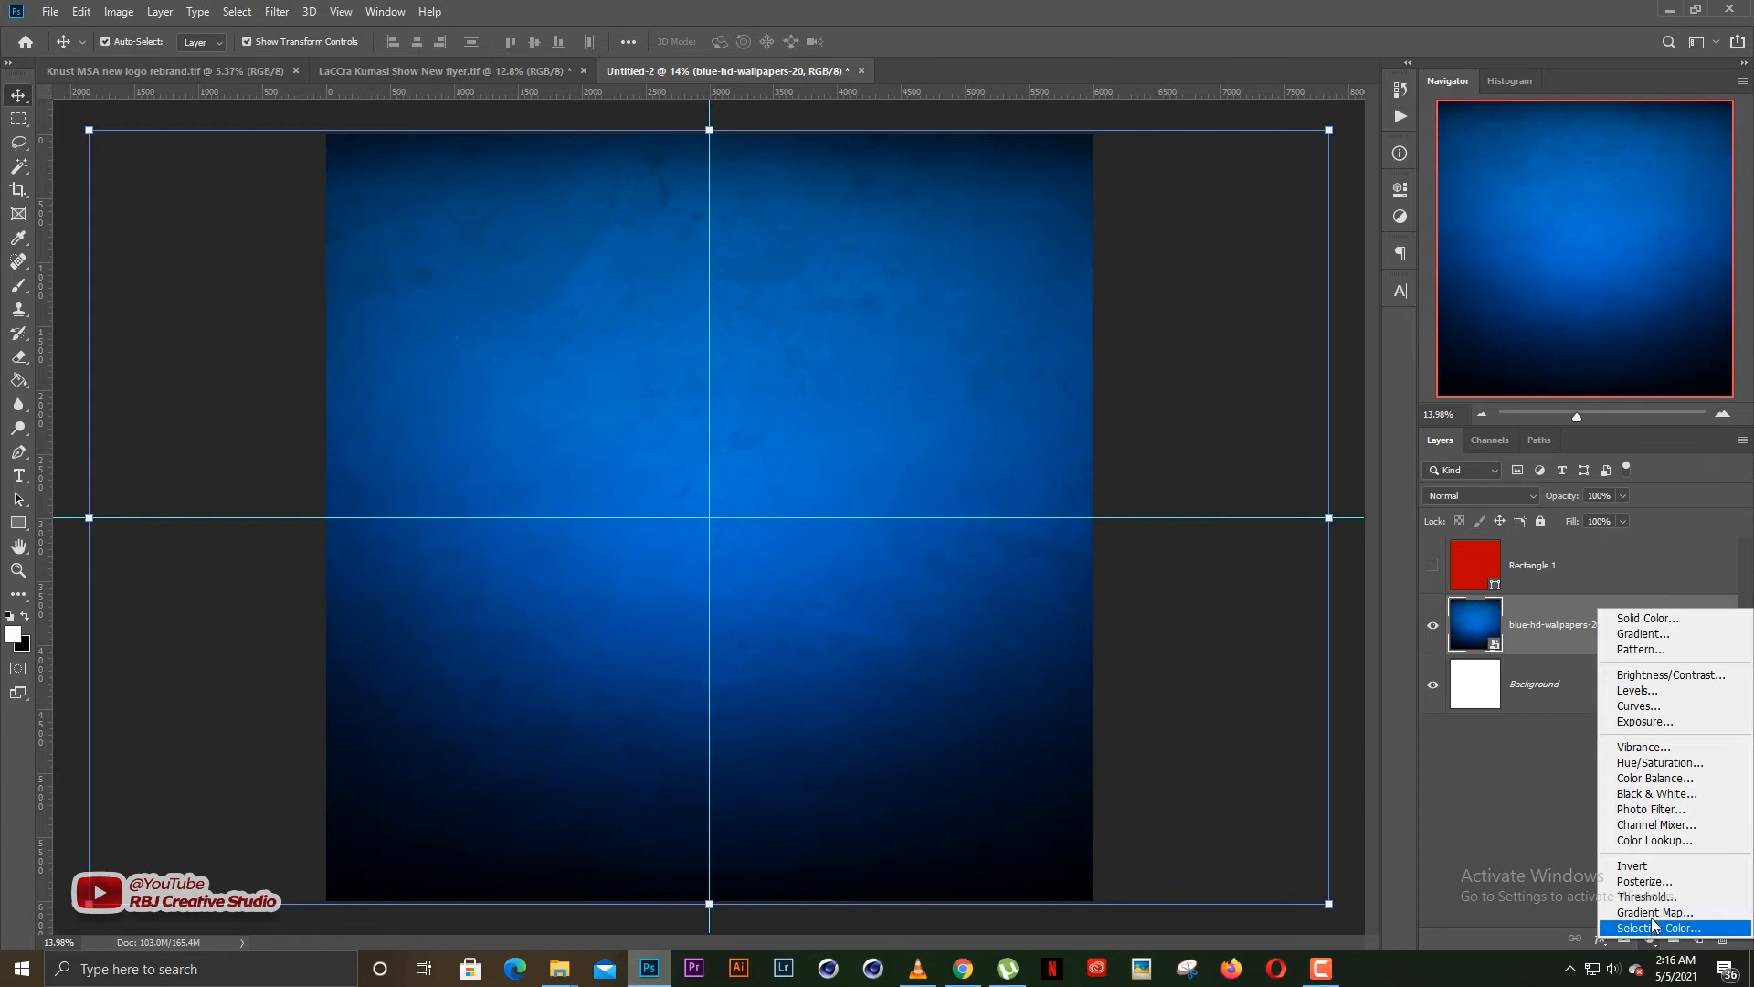
click(1656, 913)
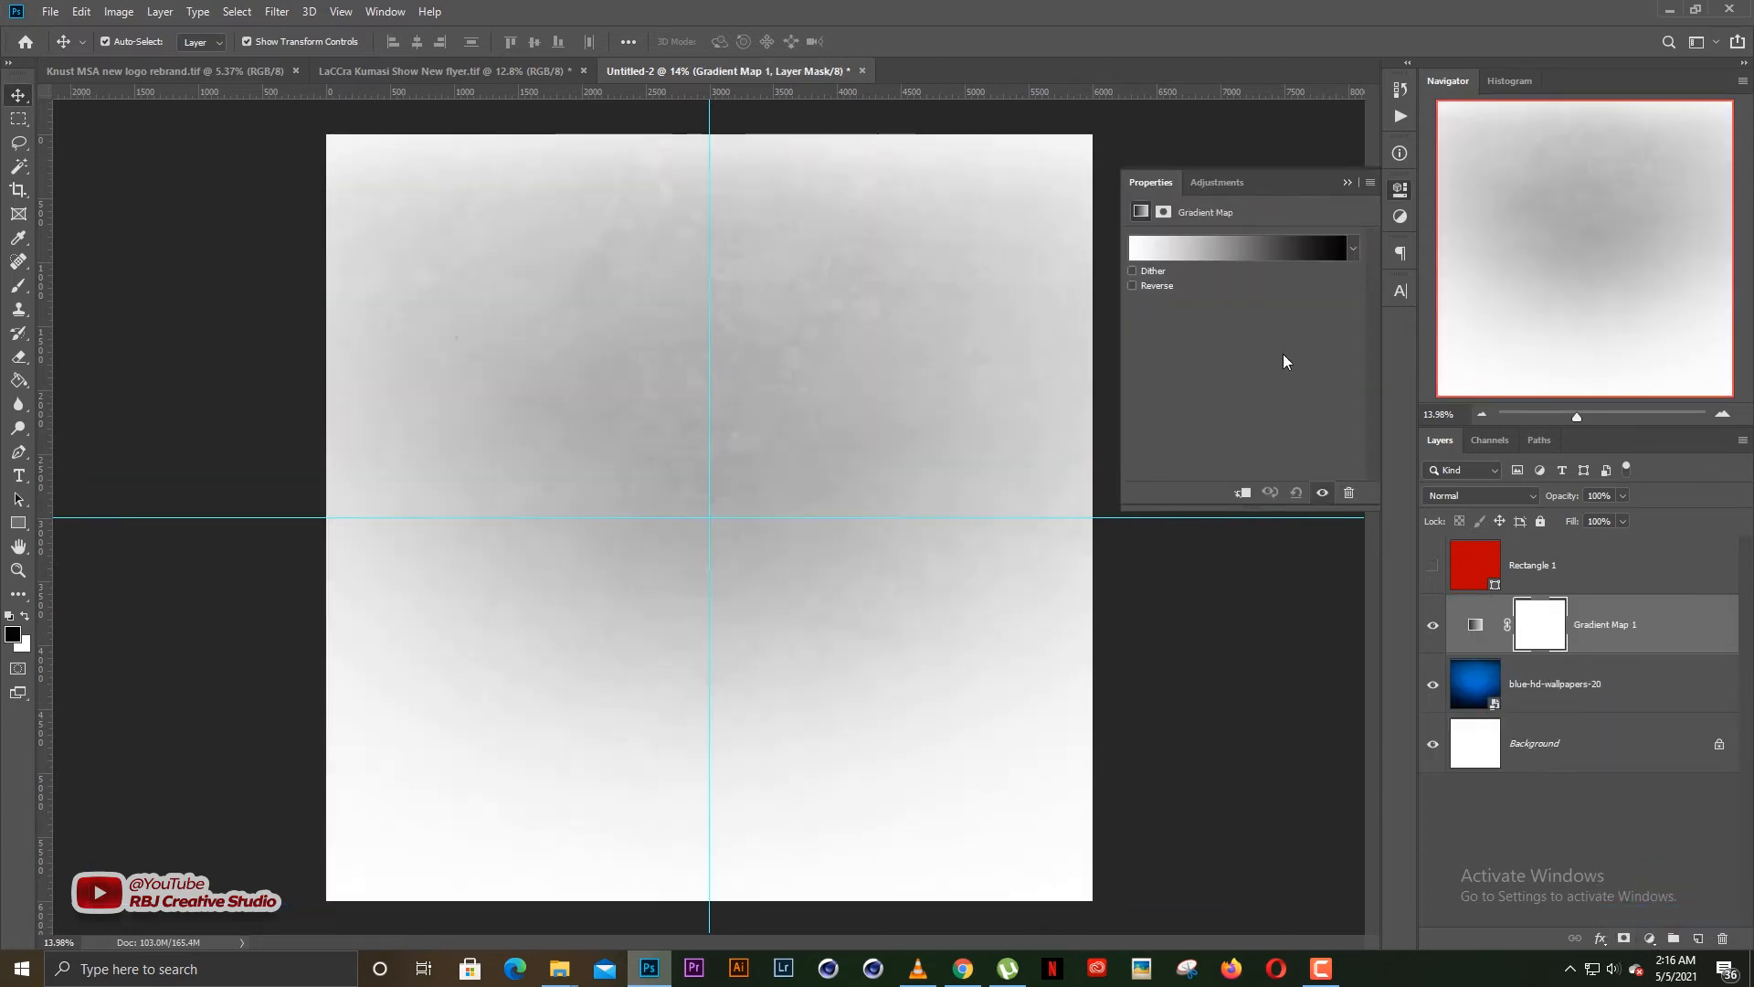
click(1232, 247)
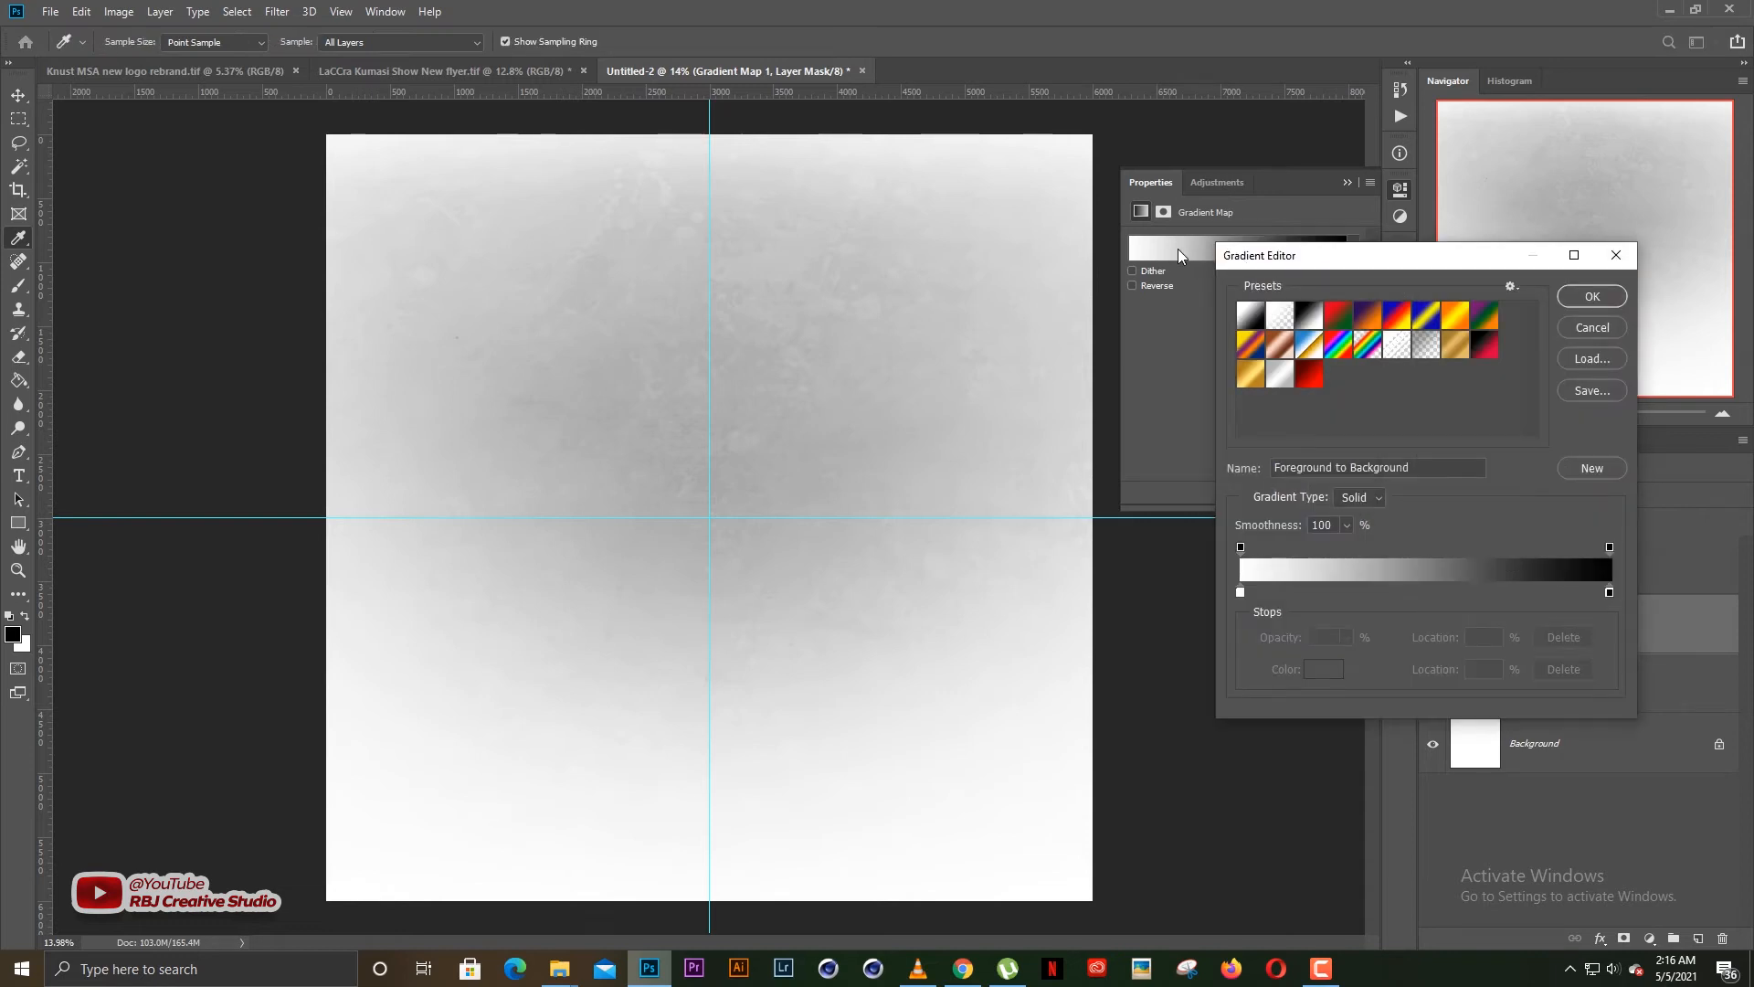
click(1366, 320)
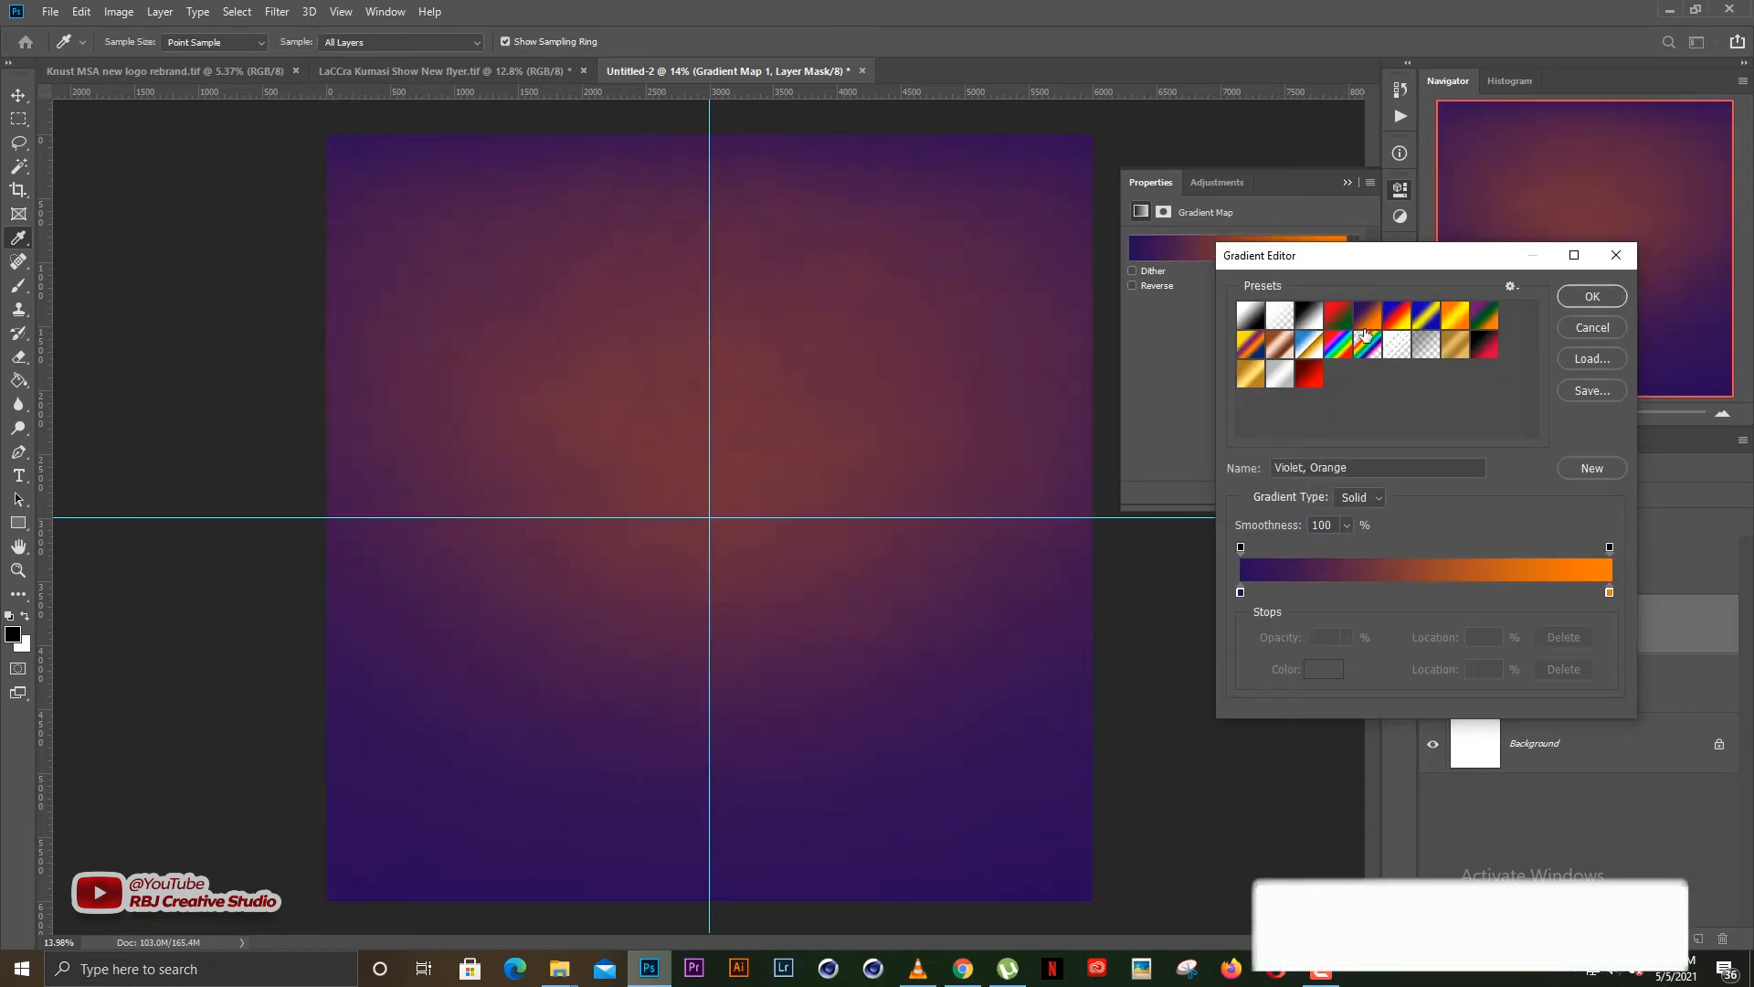
Set the gradient's starting colour stop to a very dark navy blue, about 000230
click(1240, 593)
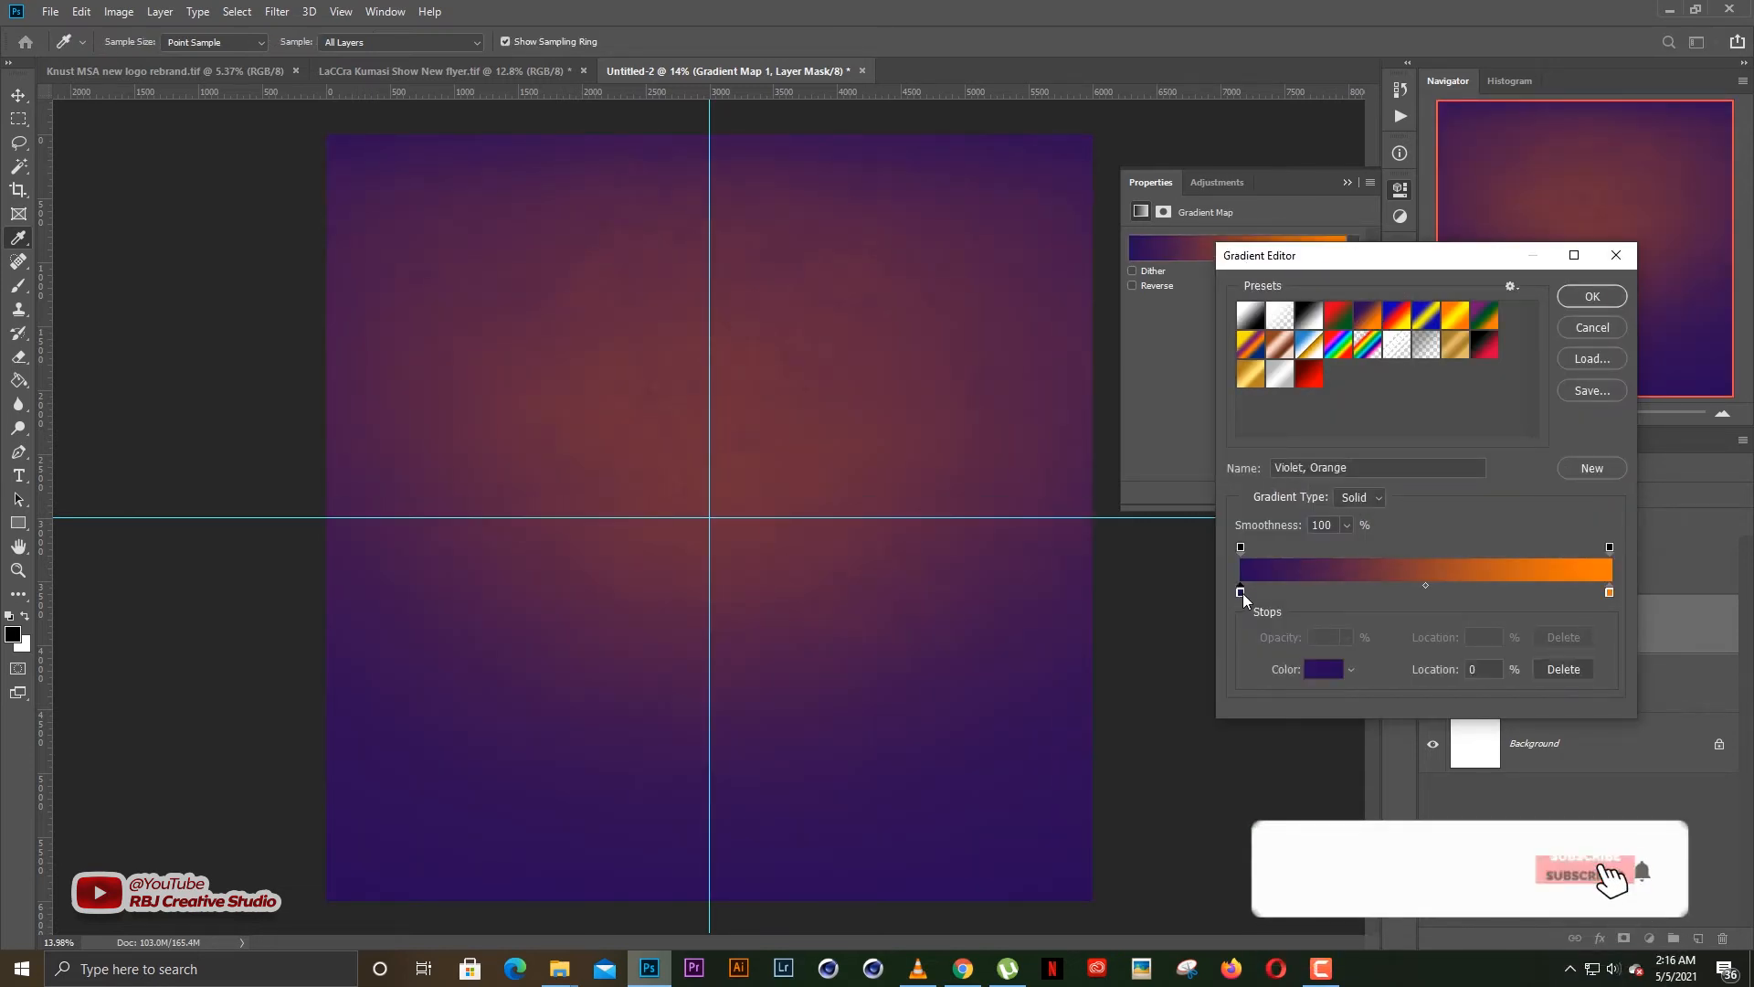
drag(1243, 594, 1227, 599)
click(1323, 669)
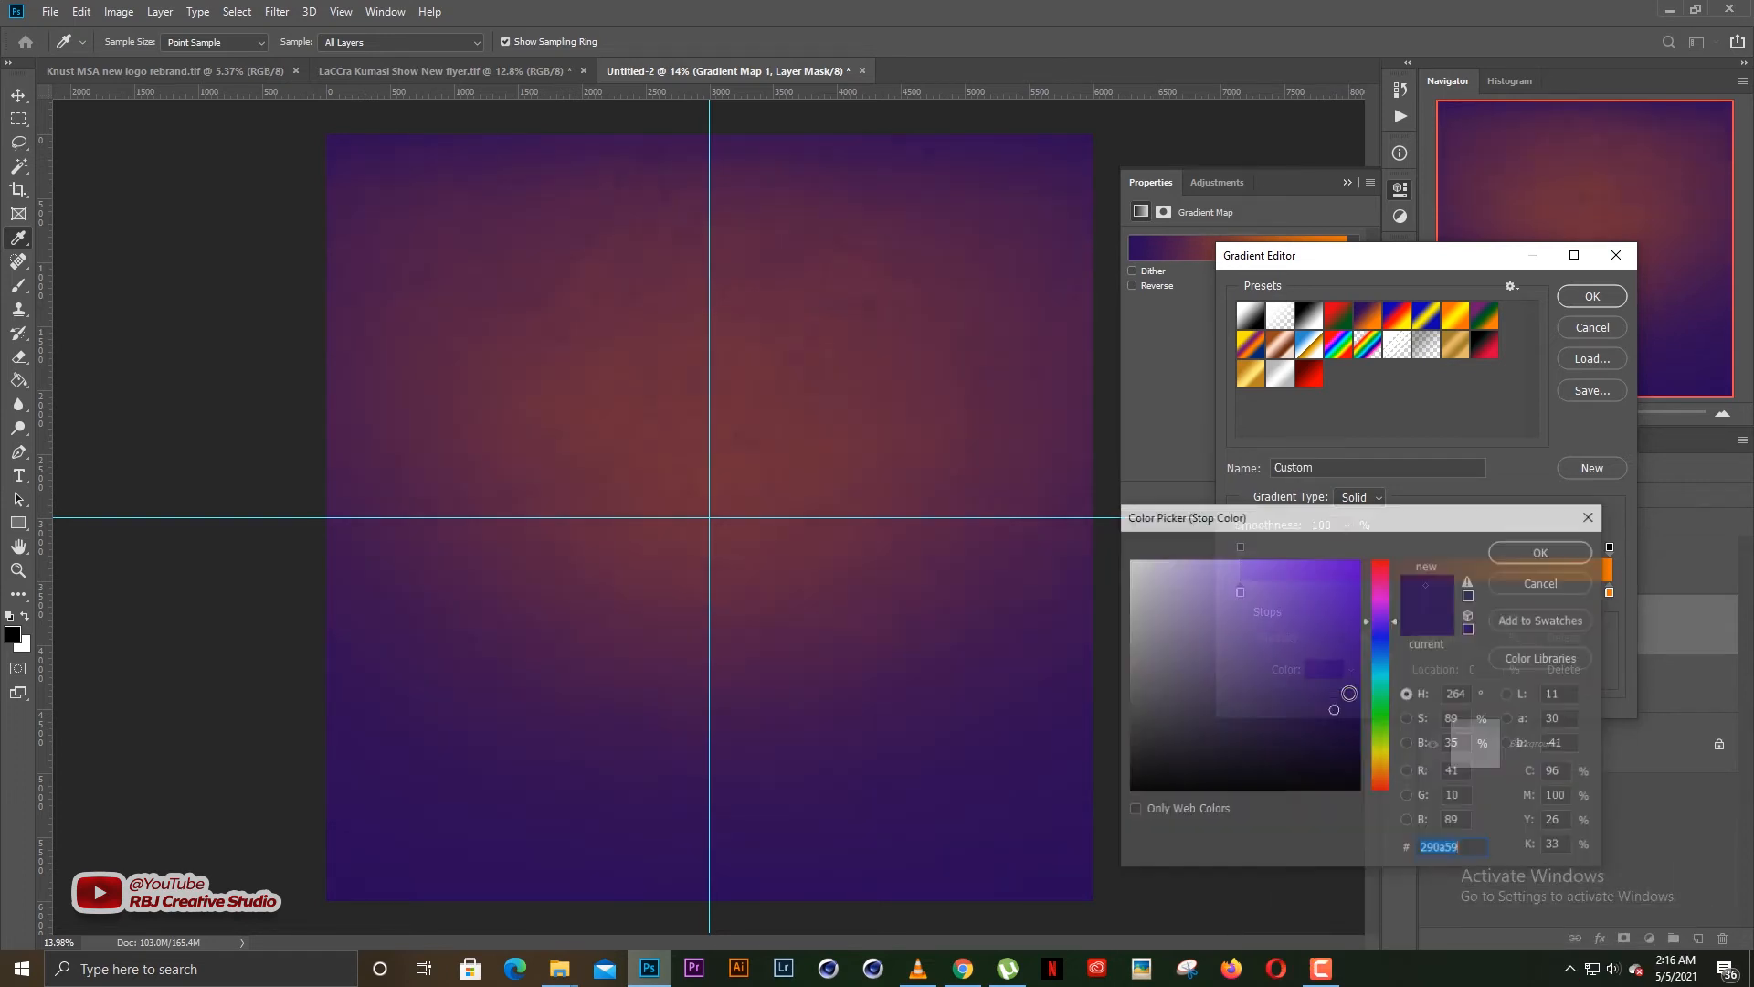
text(00093e)
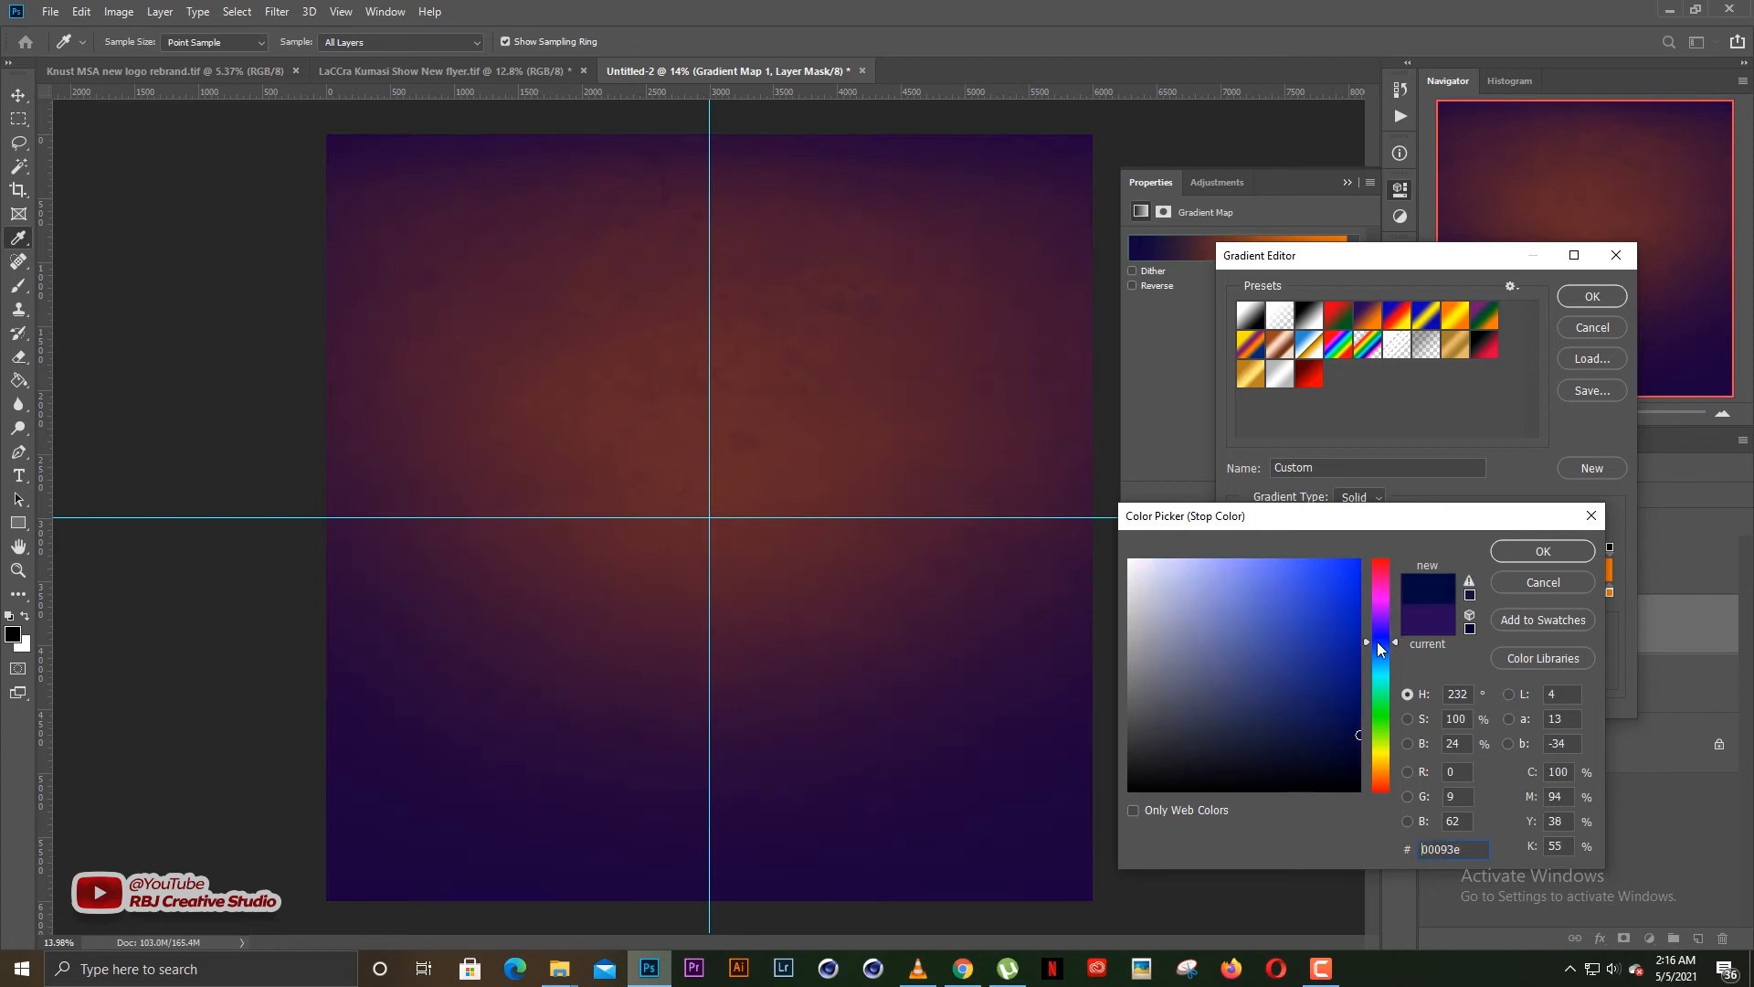
click(1375, 638)
click(1362, 748)
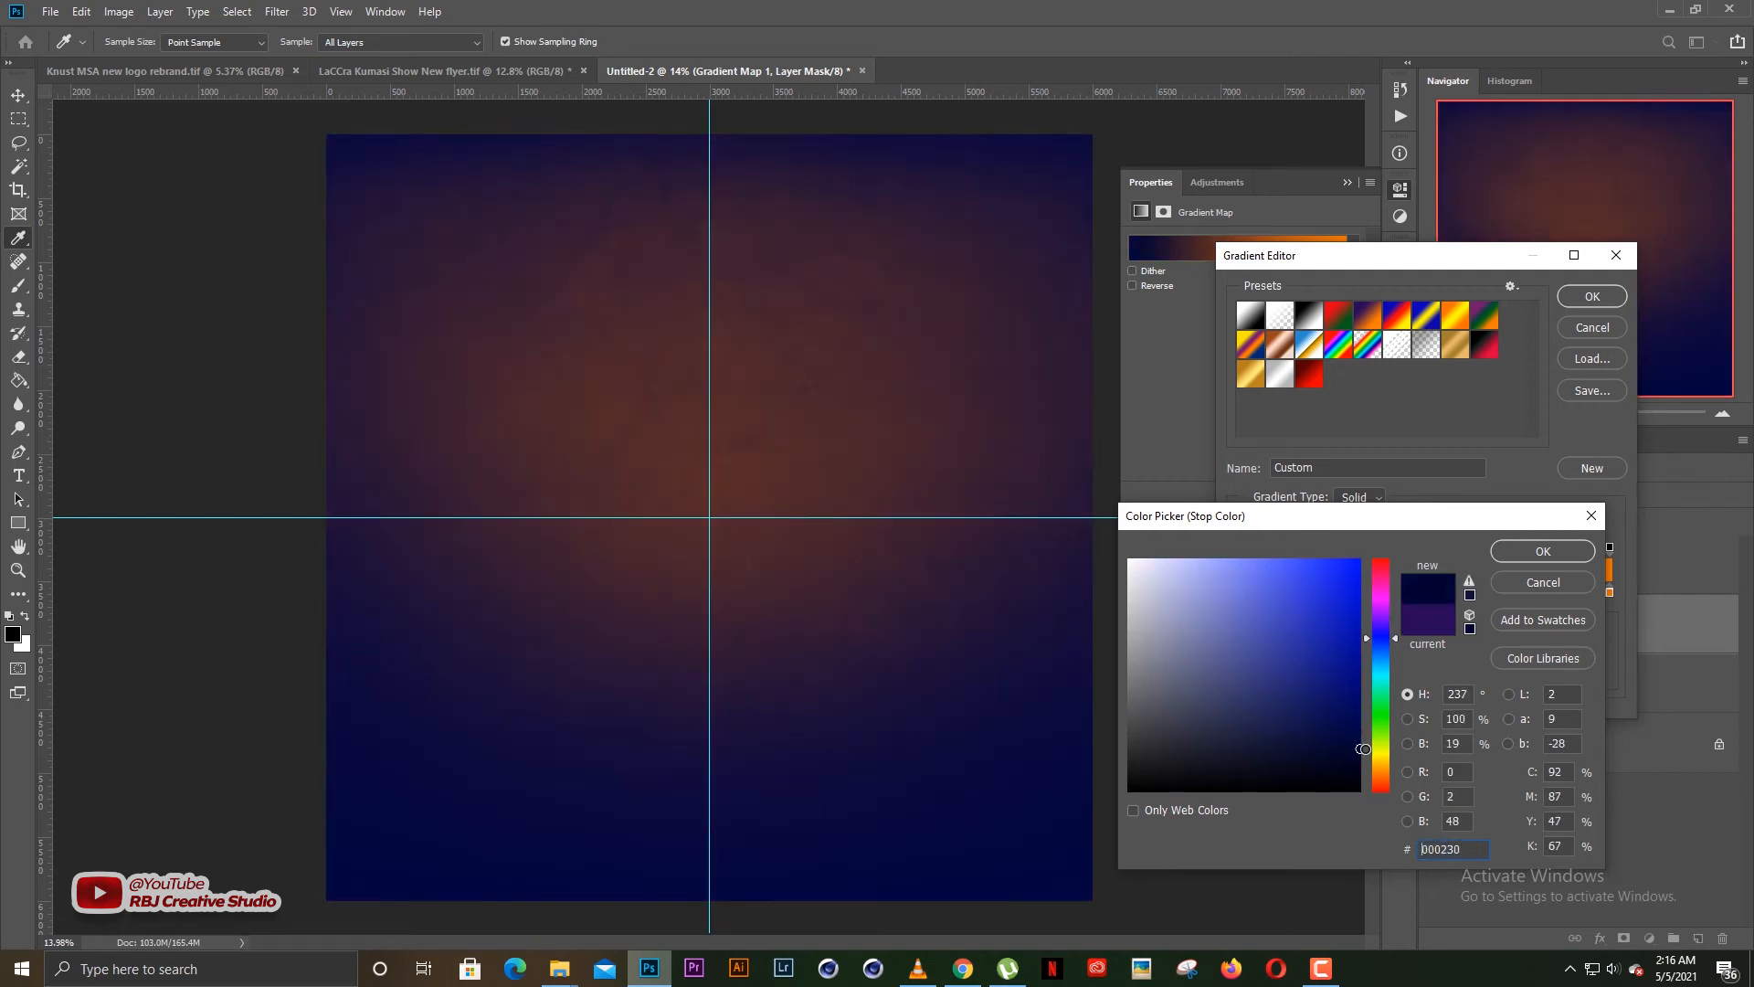
drag(1365, 750, 1366, 750)
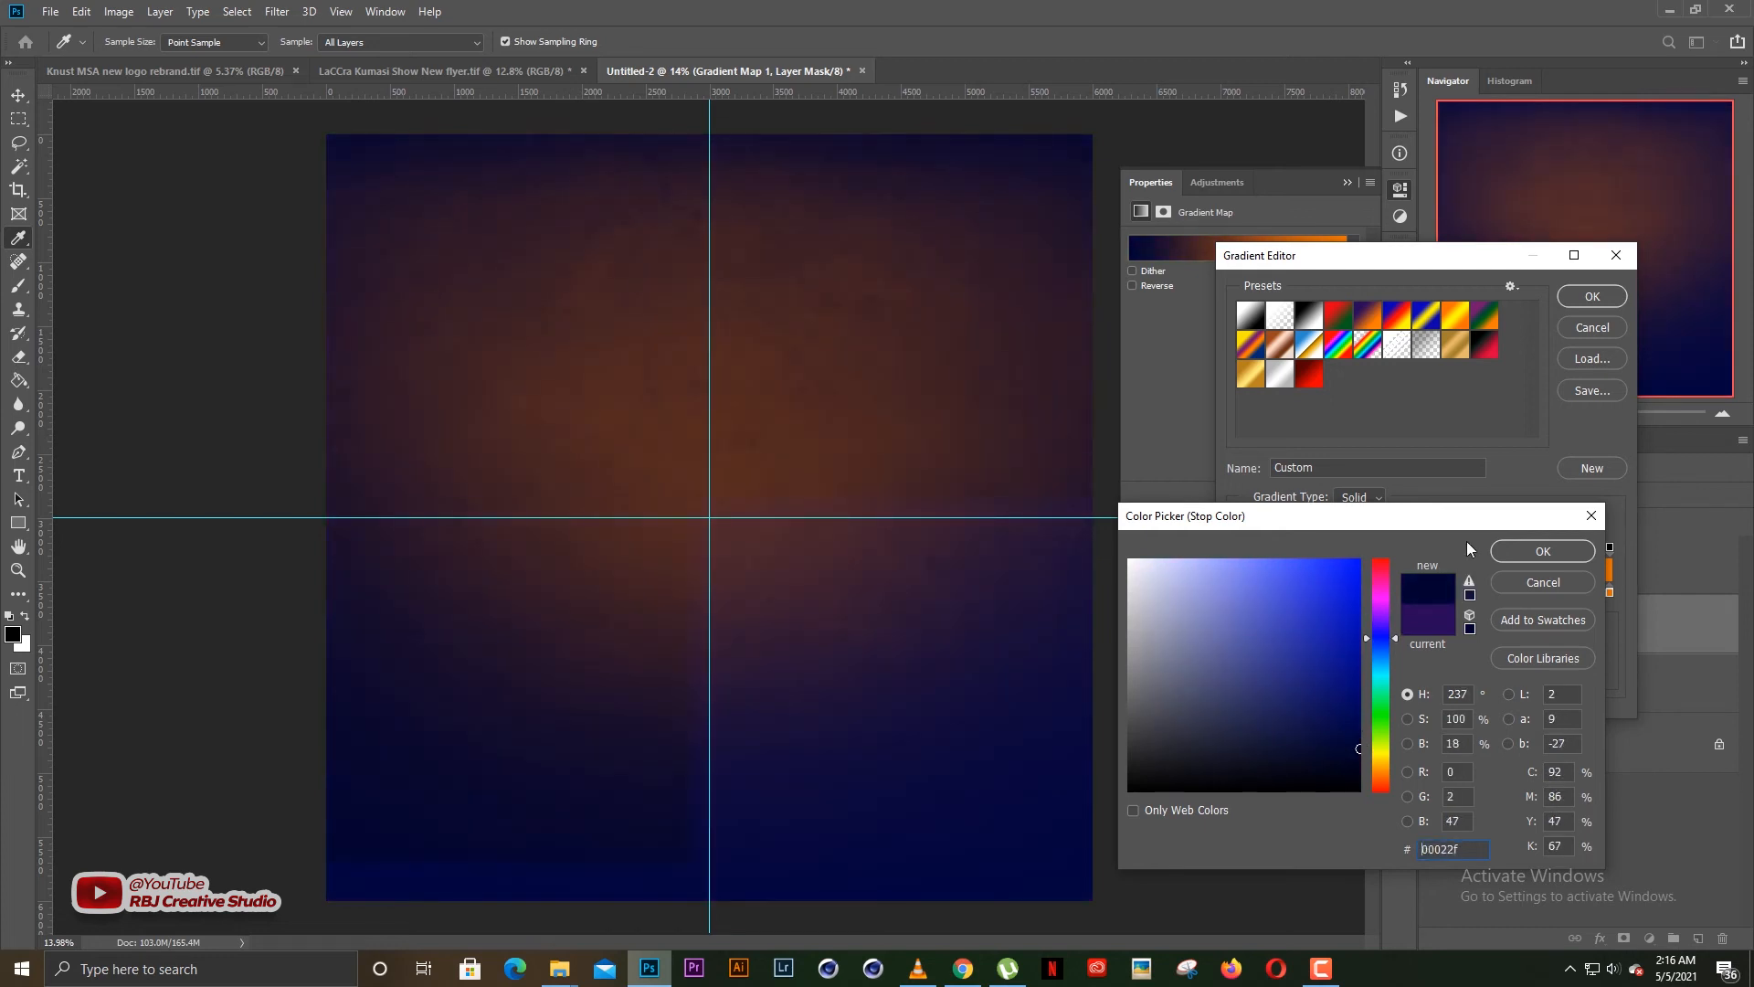
click(1534, 552)
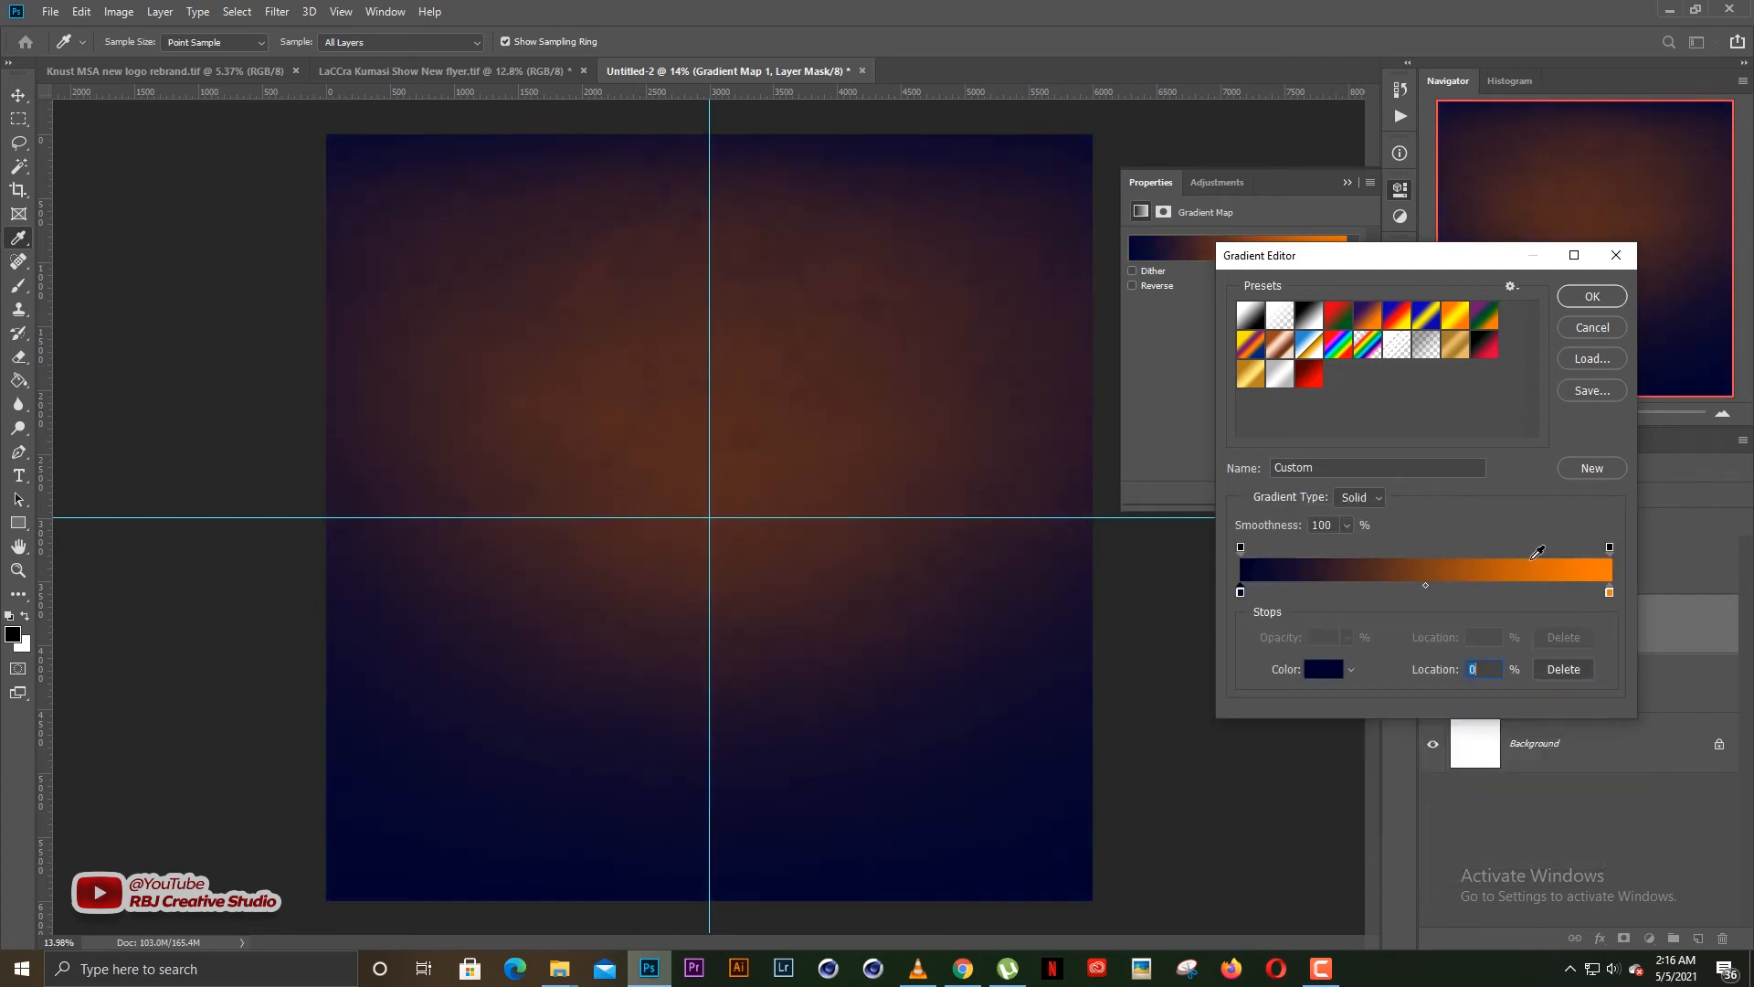
Add an orange colour stop at 46% of the gradient and set the end stop's colour to dark blue 01003a
click(1610, 594)
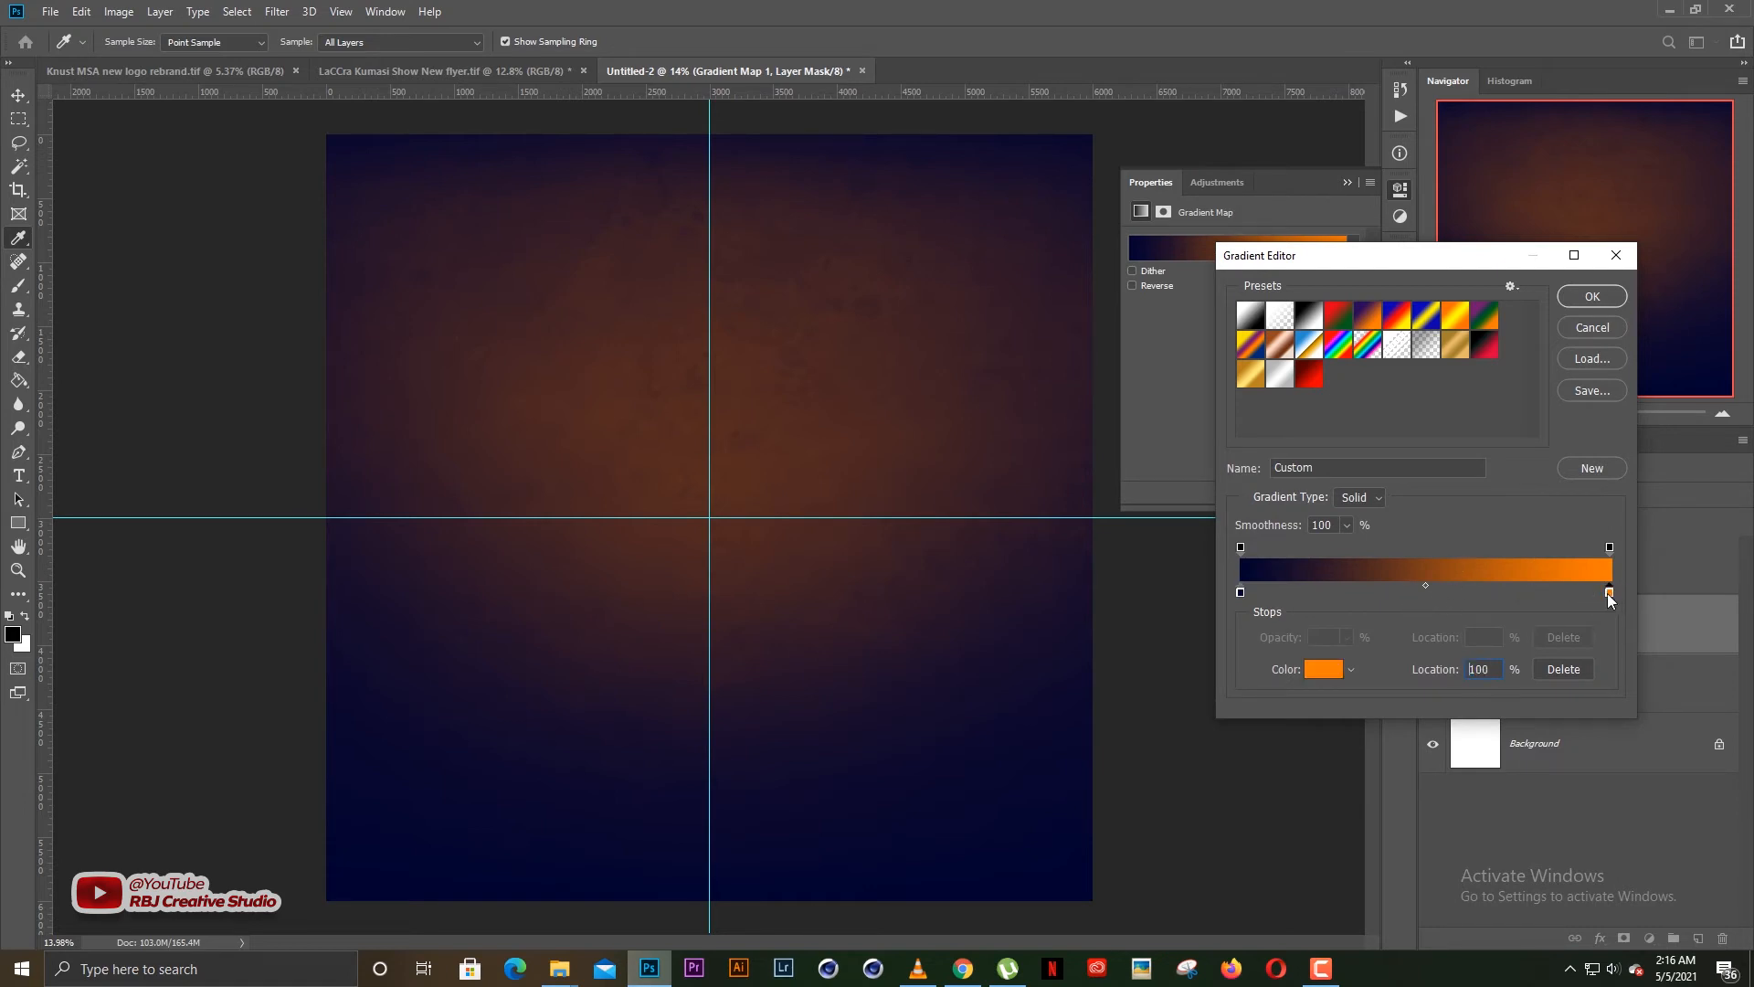
click(1408, 594)
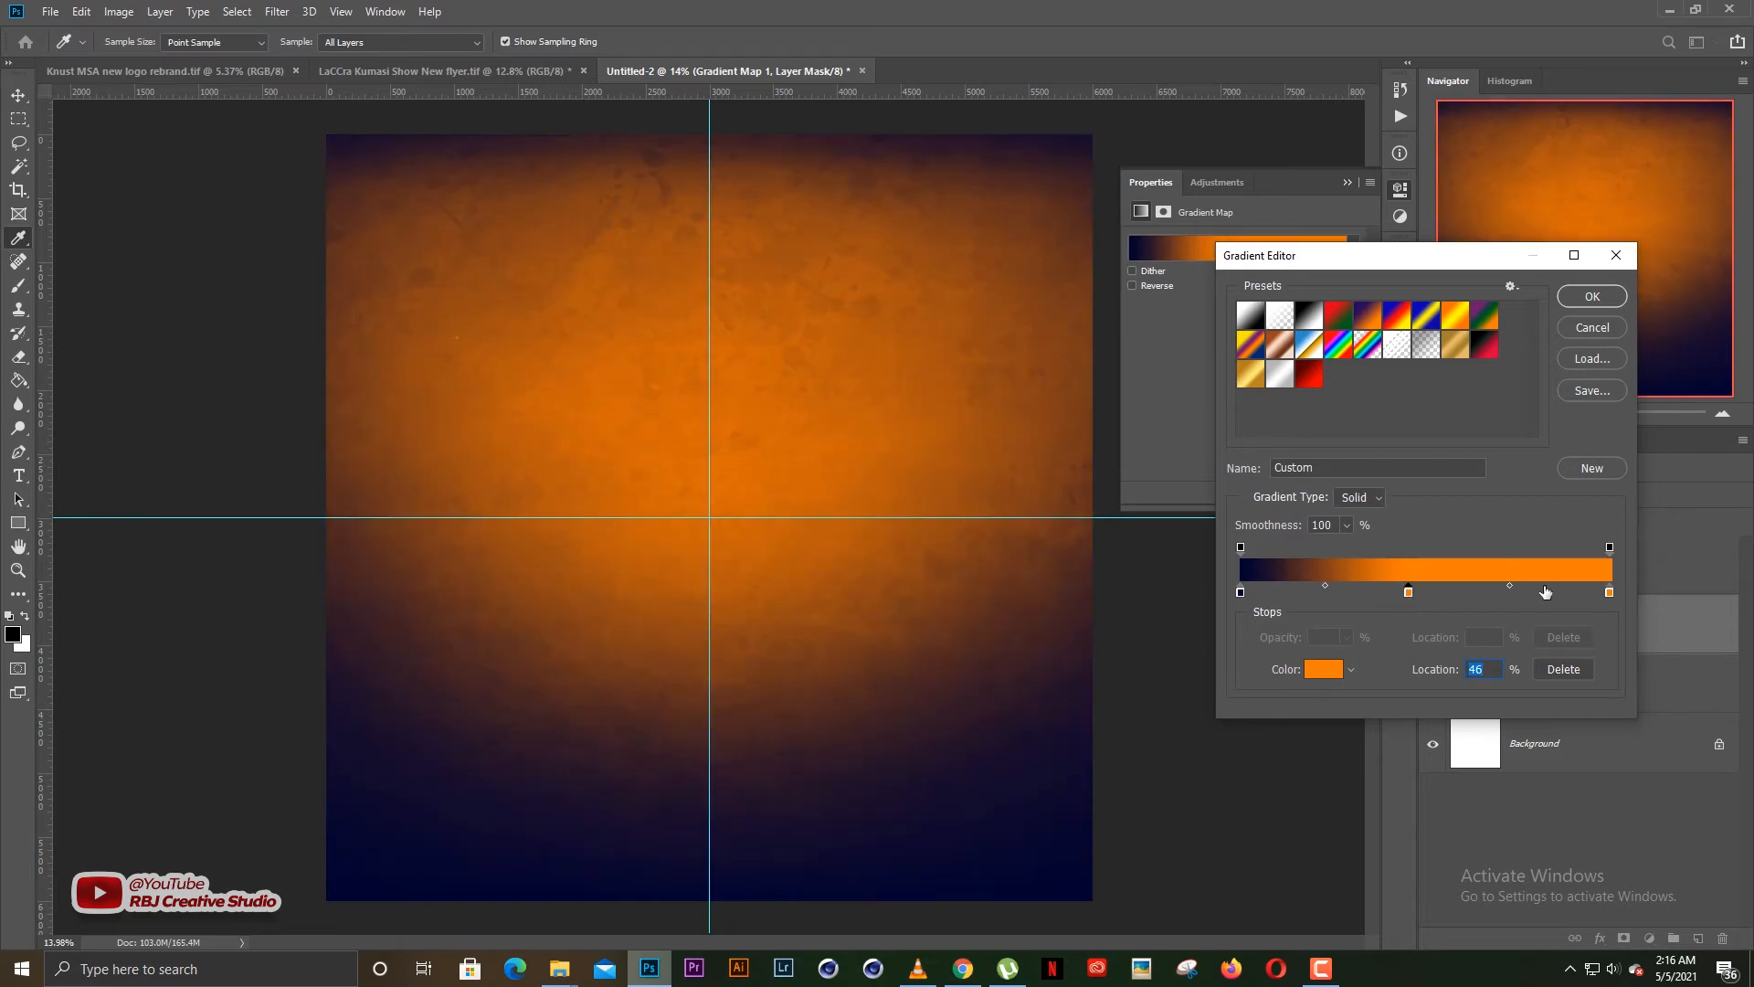
drag(1608, 594, 1626, 589)
click(1323, 674)
click(1380, 634)
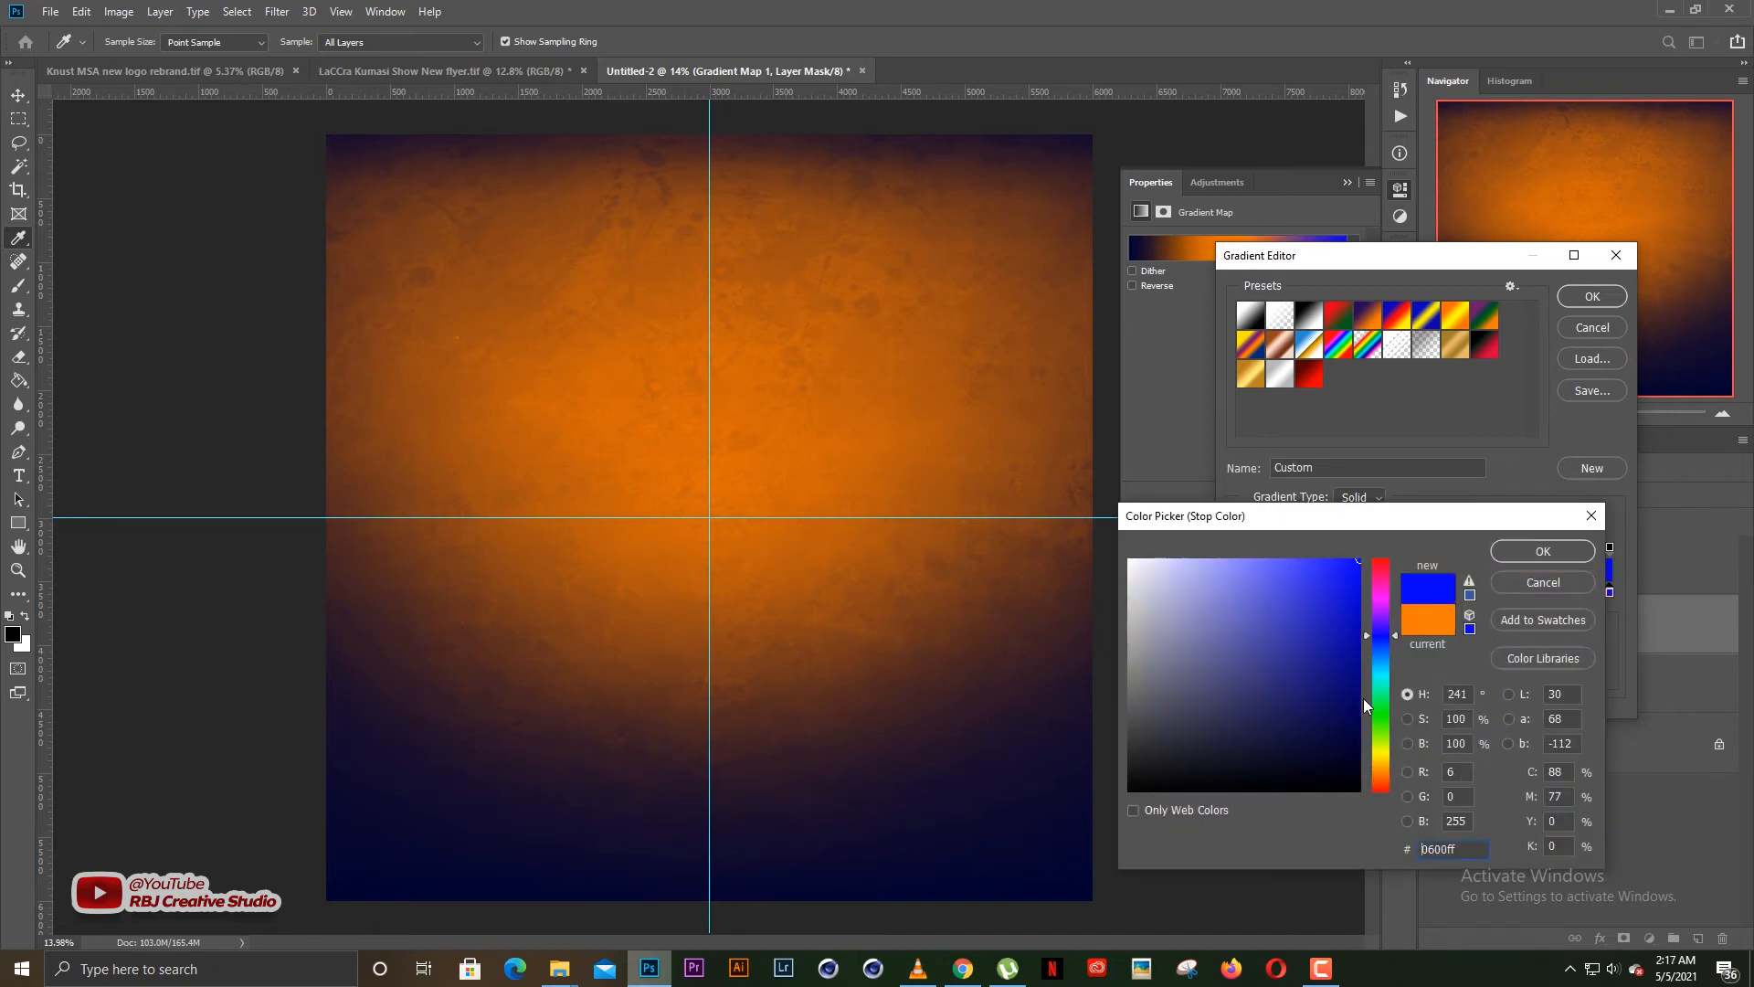
drag(1364, 698, 1378, 737)
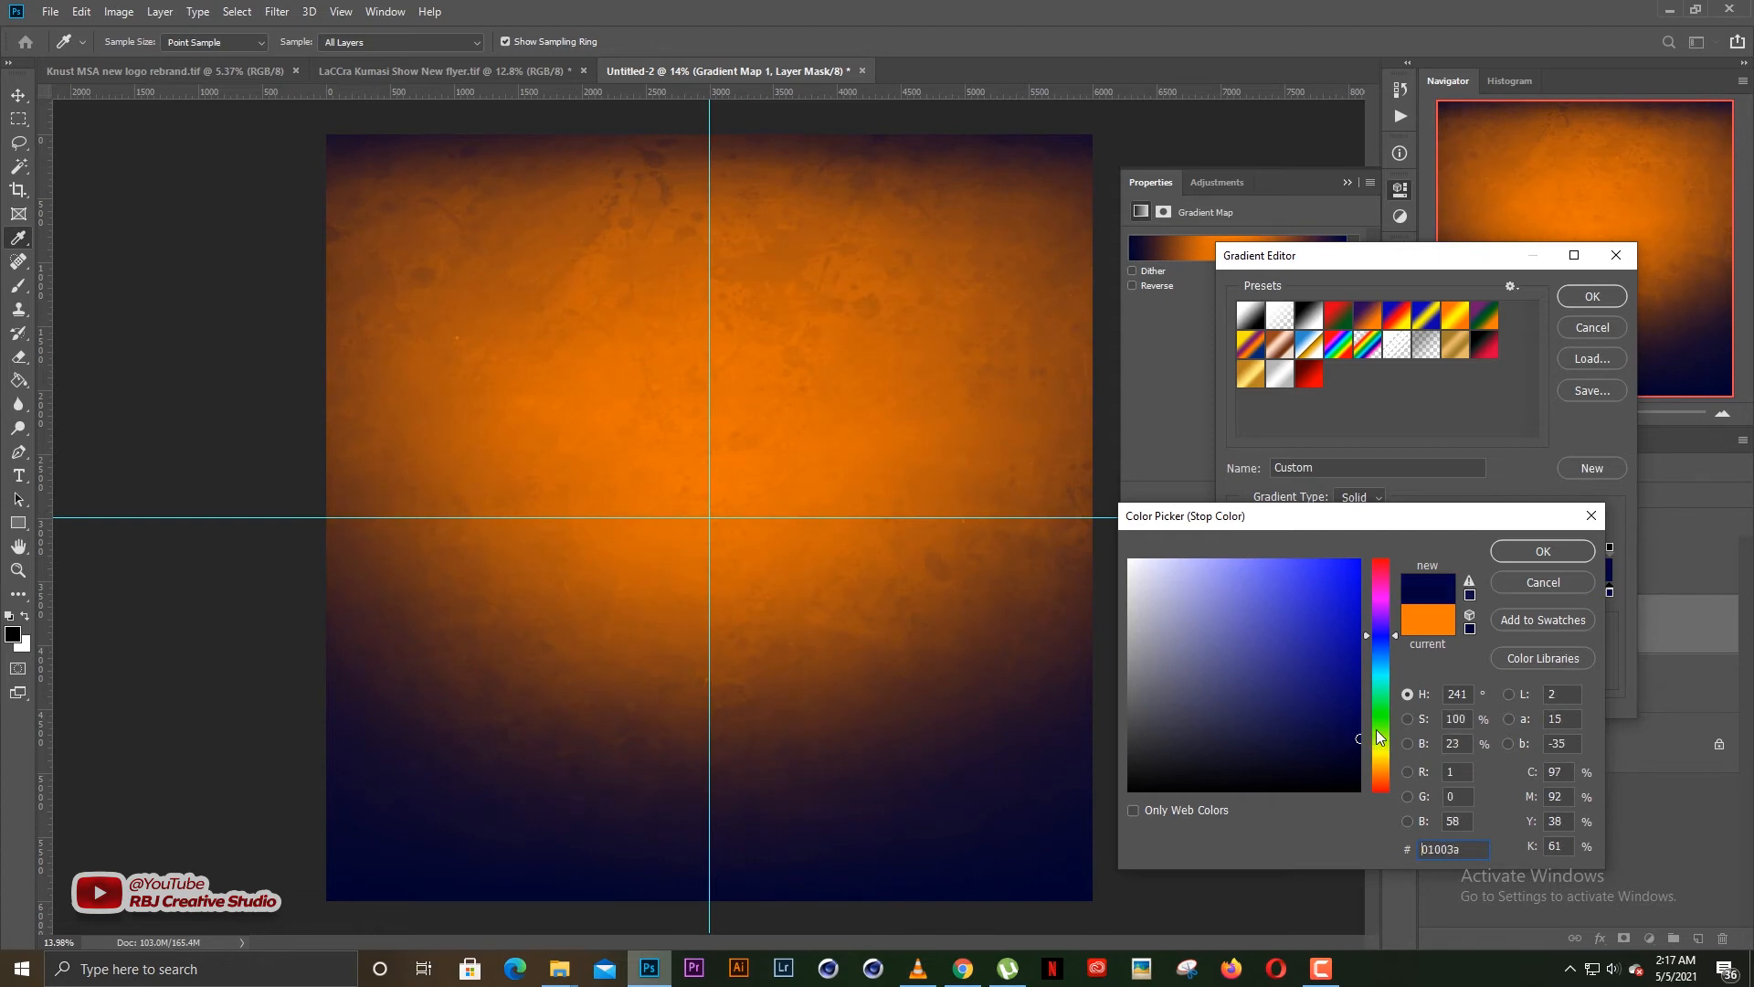
click(1540, 551)
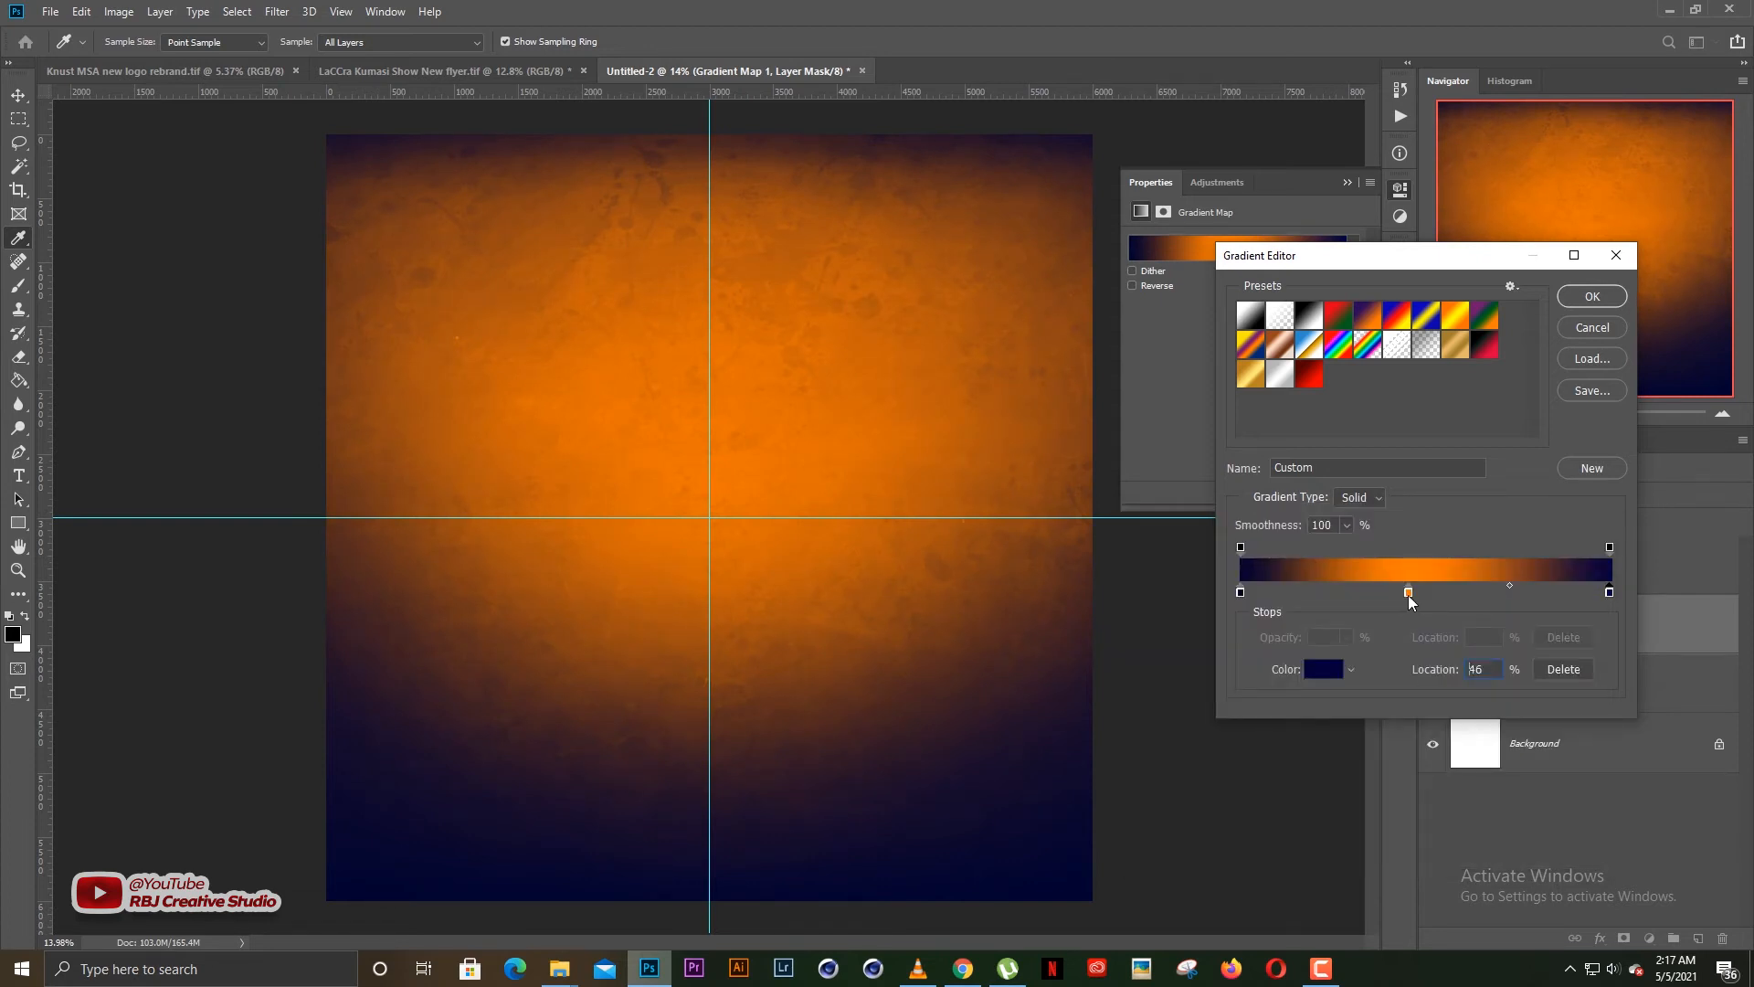
Move the gradient's middle colour stop to 49%, set its colour to magenta ff00f6 and apply the gradient
click(1409, 594)
mouse_move(1409, 599)
mouse_down()
mouse_move(1361, 594)
mouse_move(1455, 600)
mouse_move(1420, 596)
mouse_up()
click(1325, 672)
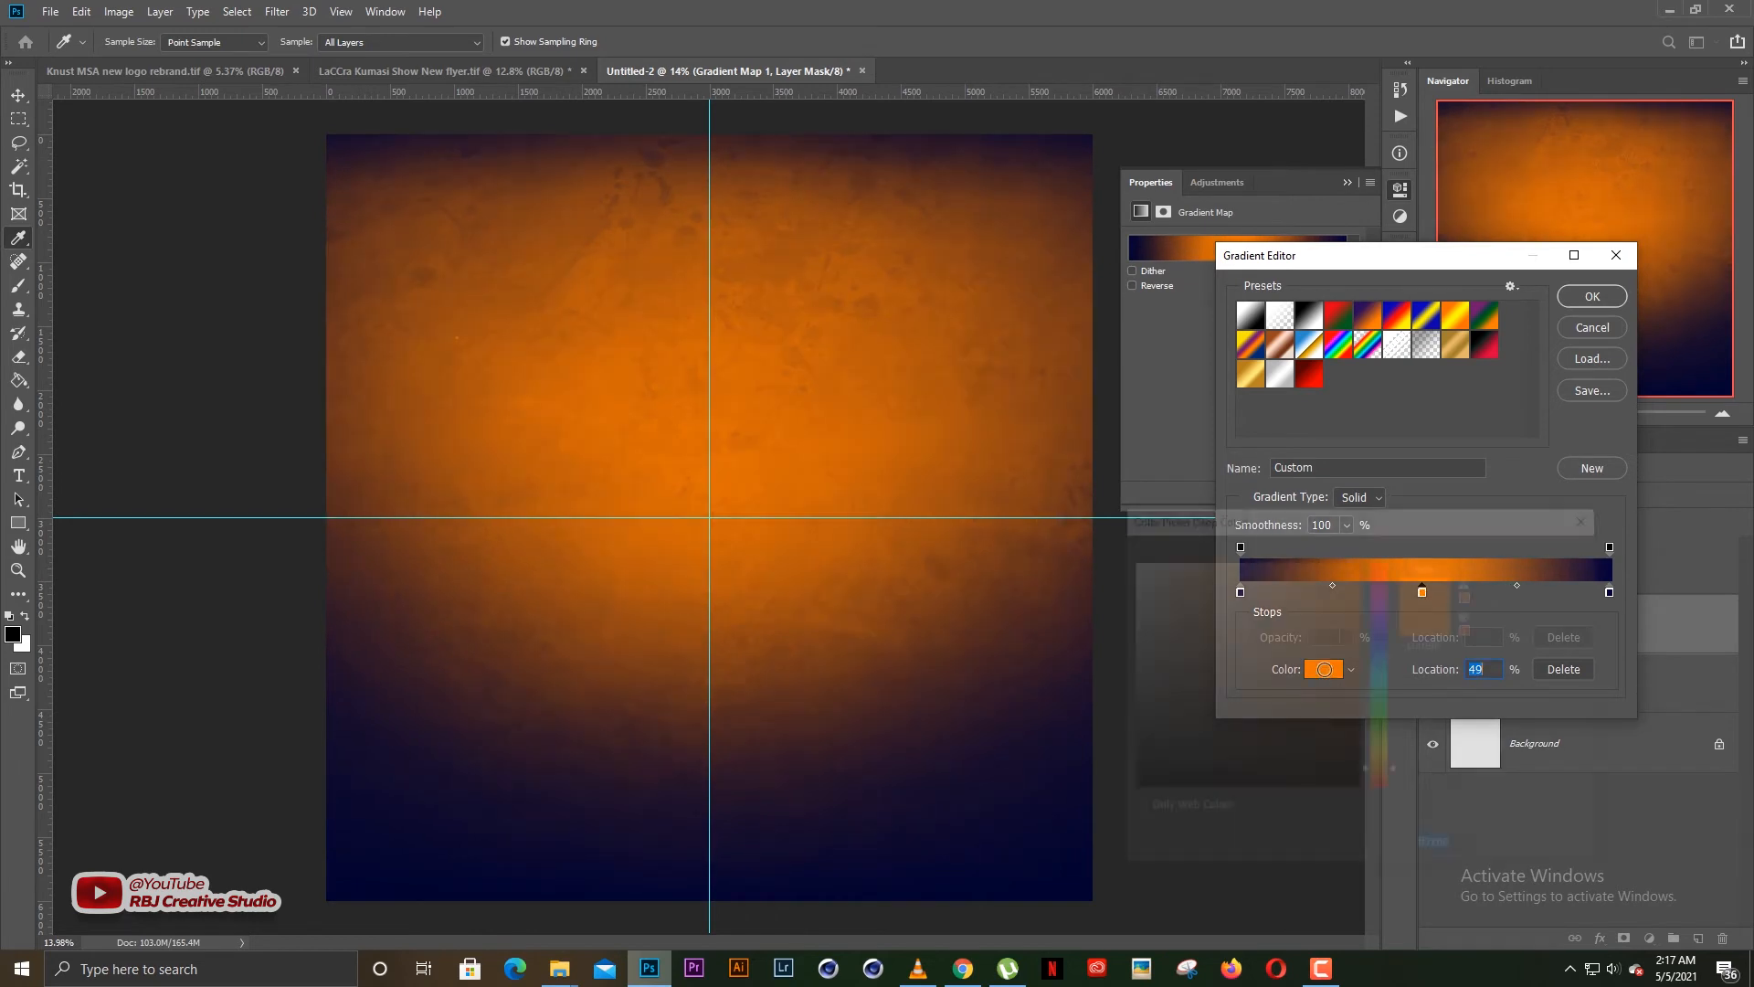
click(1380, 670)
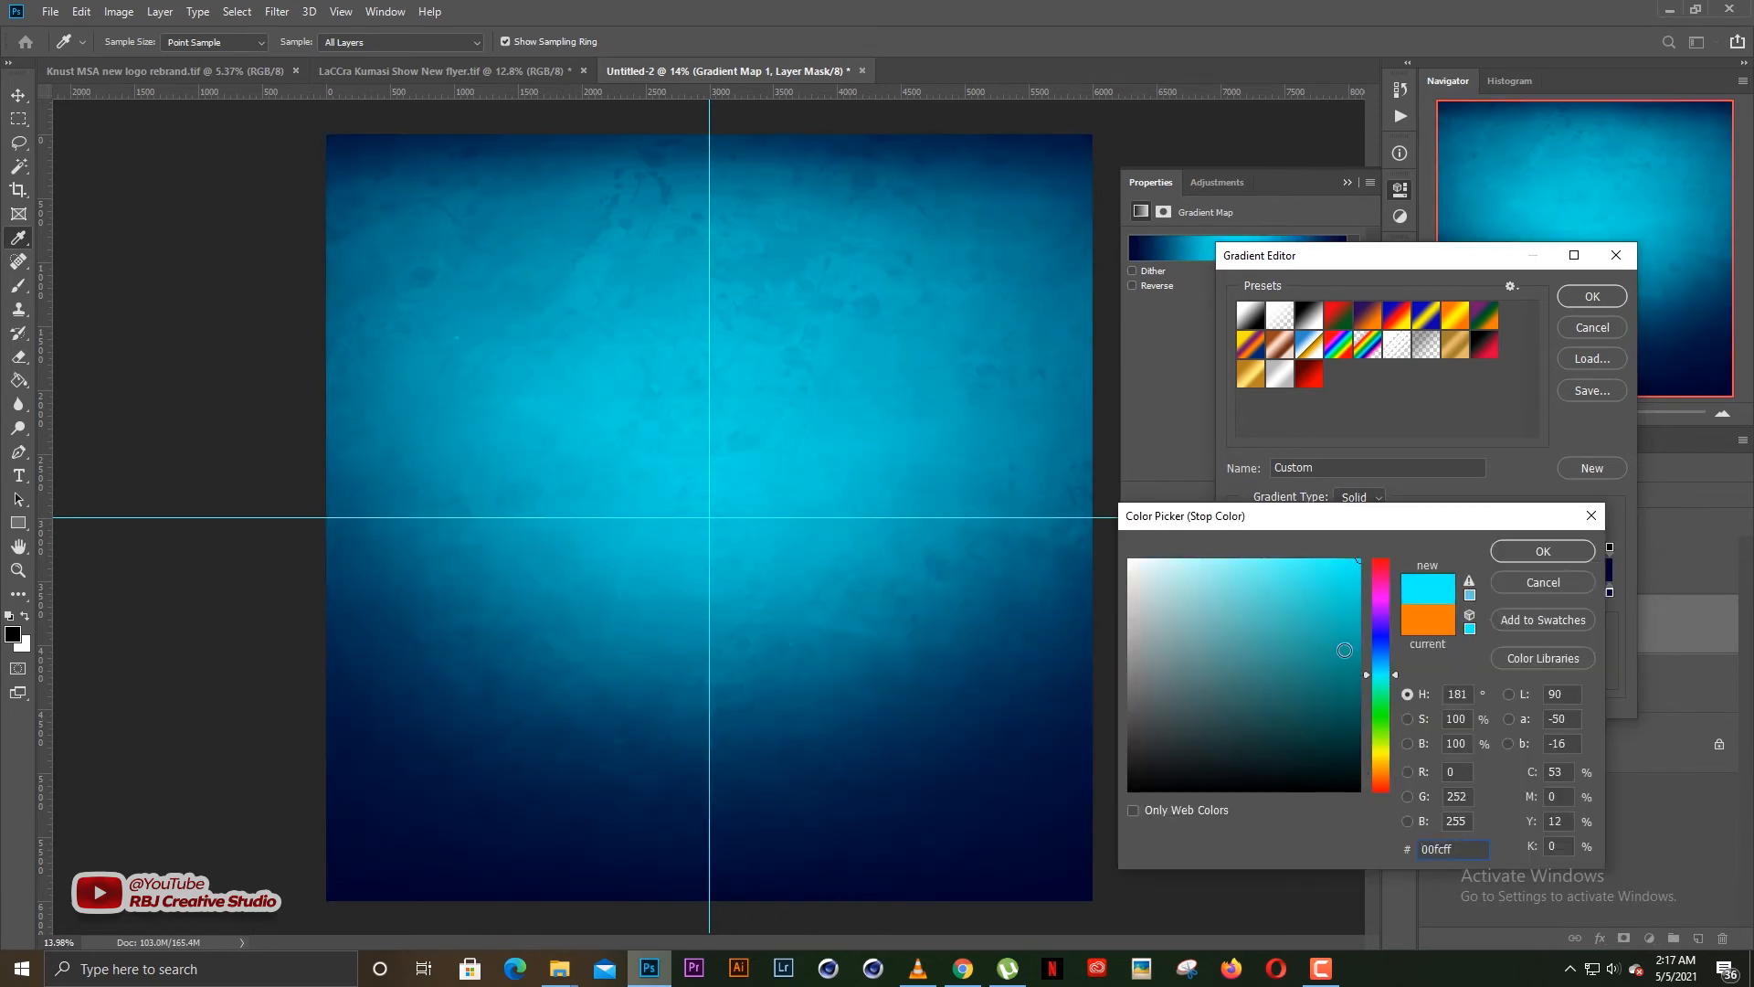
click(1383, 709)
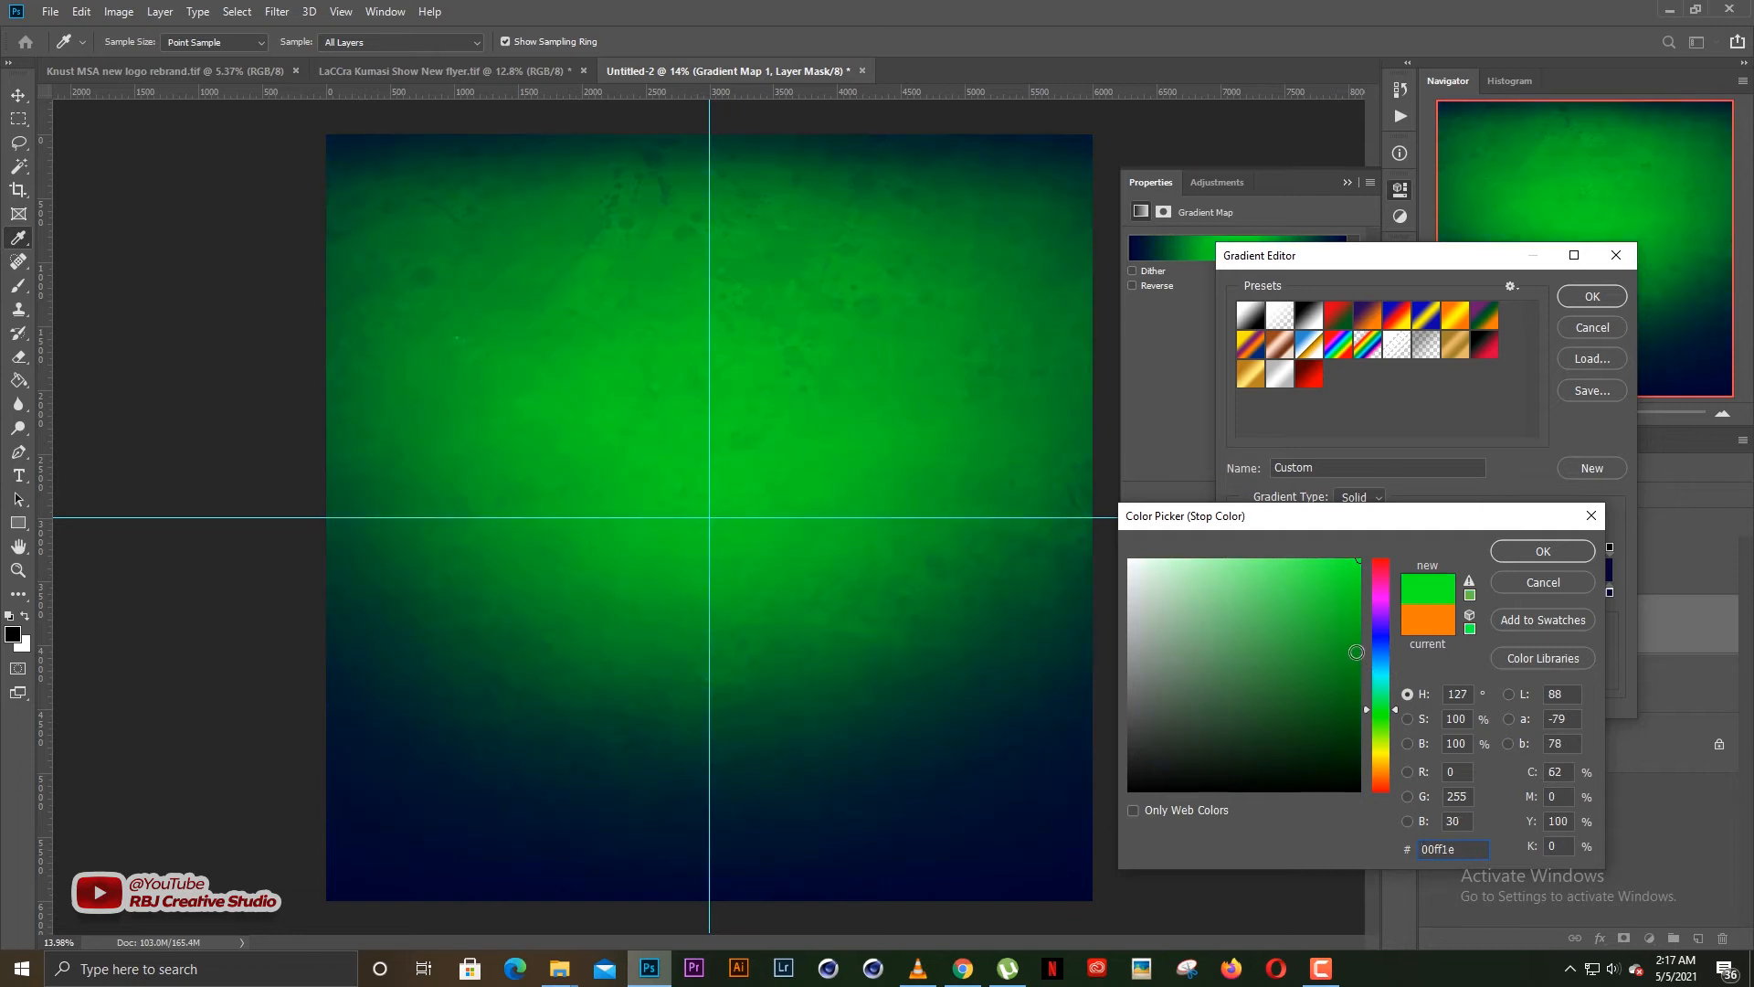
click(1382, 609)
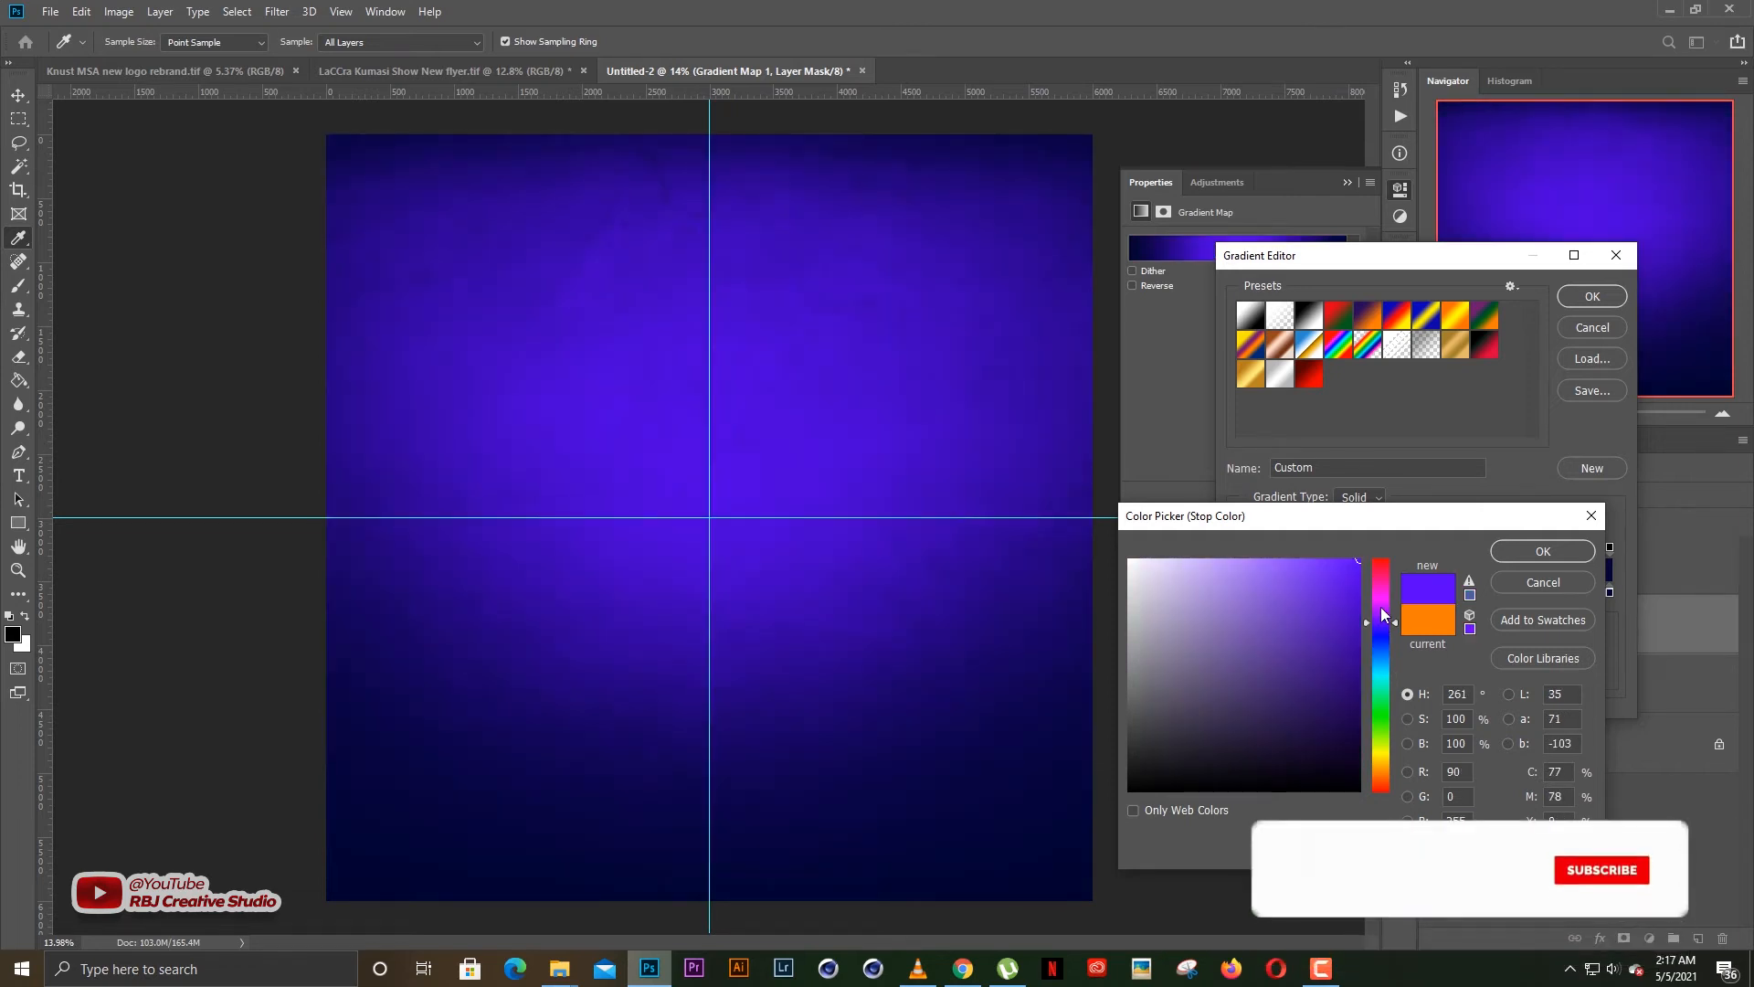
click(1384, 583)
drag(1378, 610, 1372, 594)
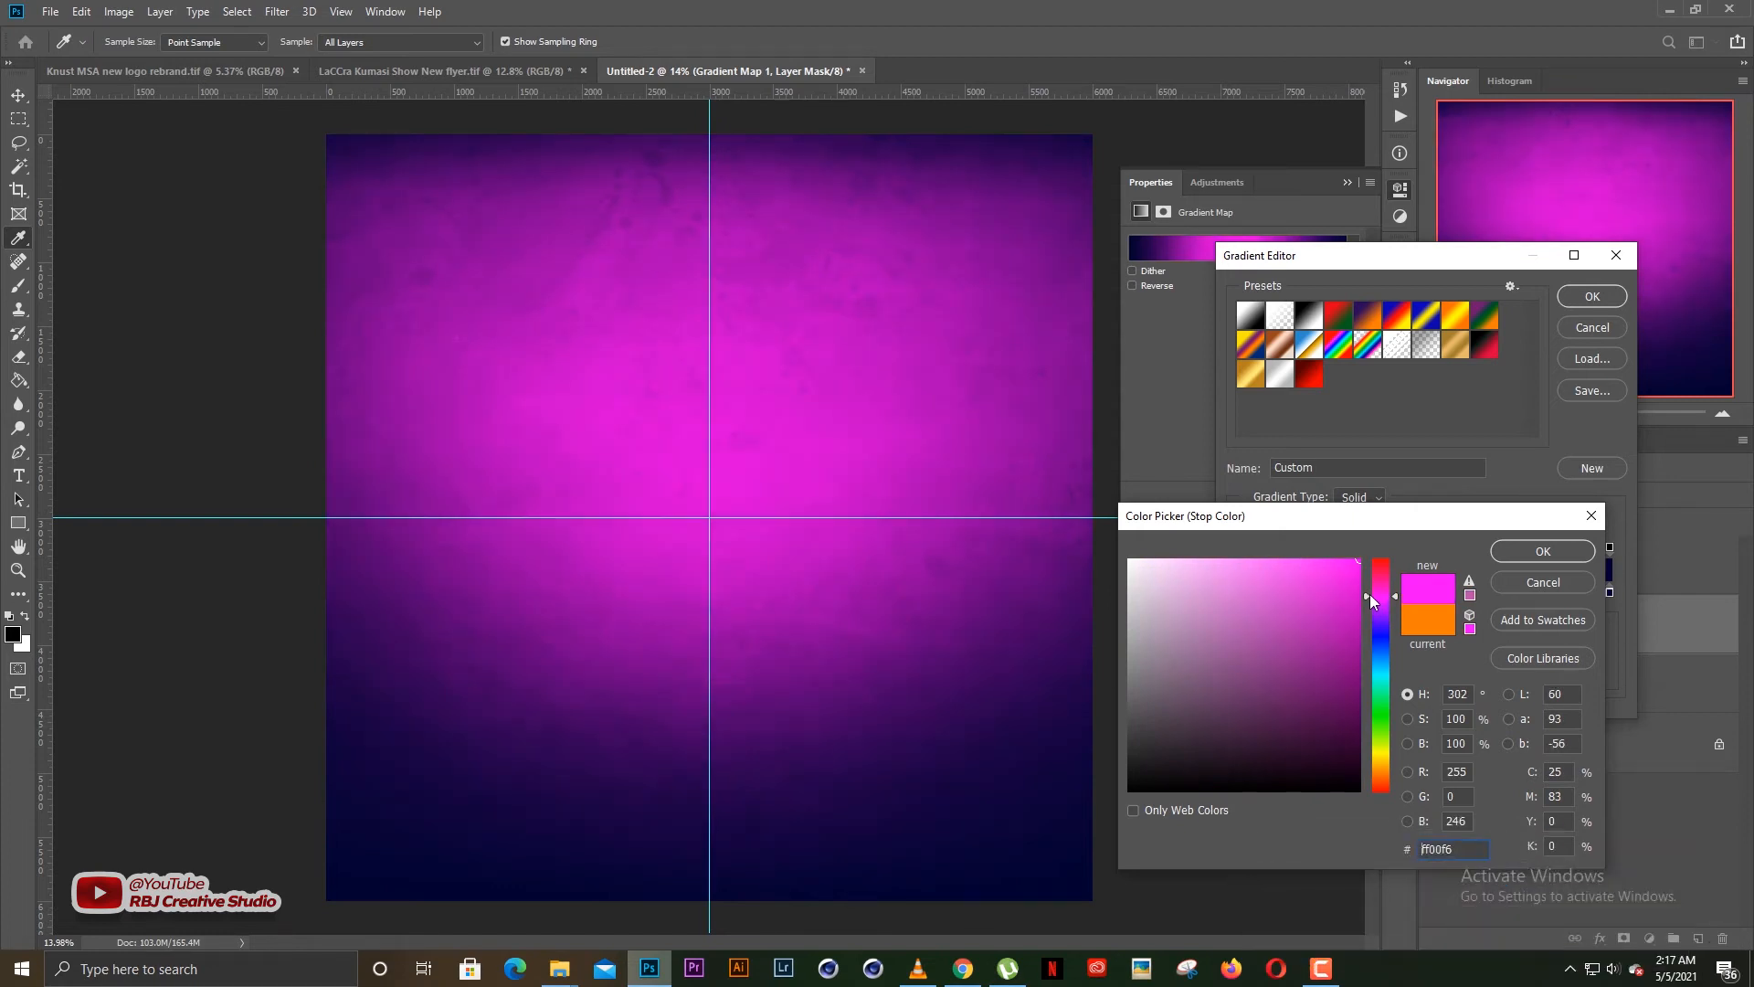
click(1539, 550)
click(1588, 297)
click(1347, 184)
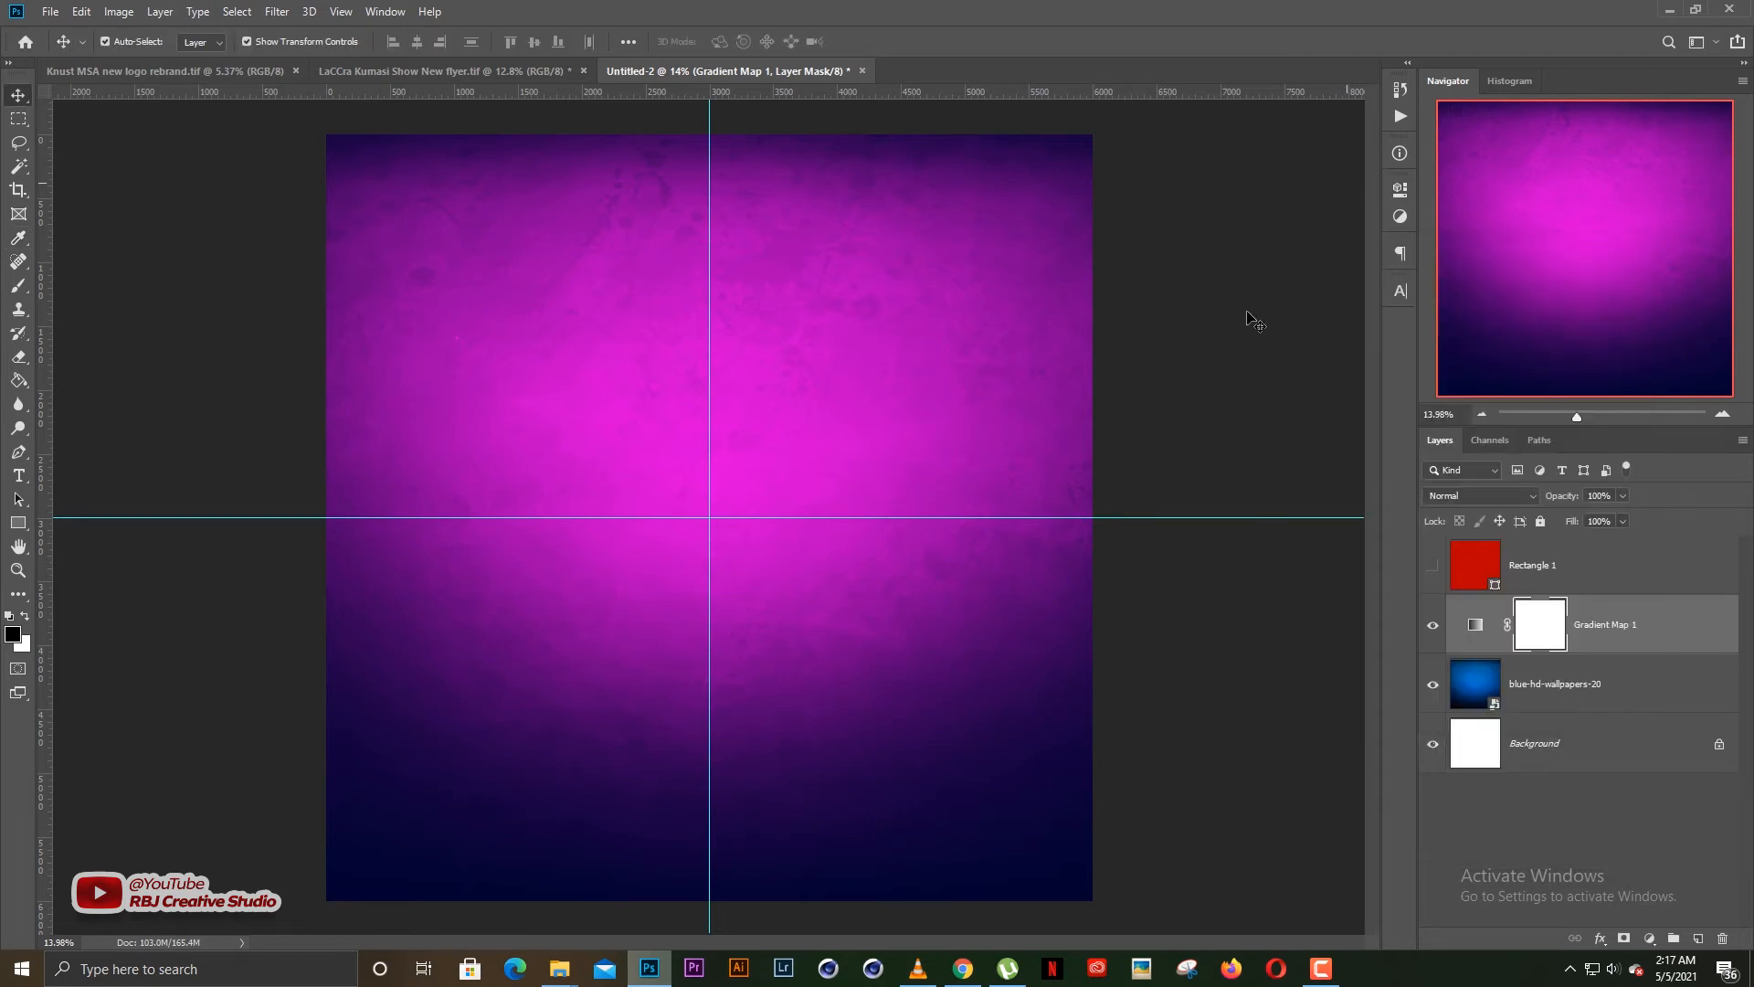
click(1197, 407)
scroll(868, 505, down, 1)
scroll(865, 500, up, 1)
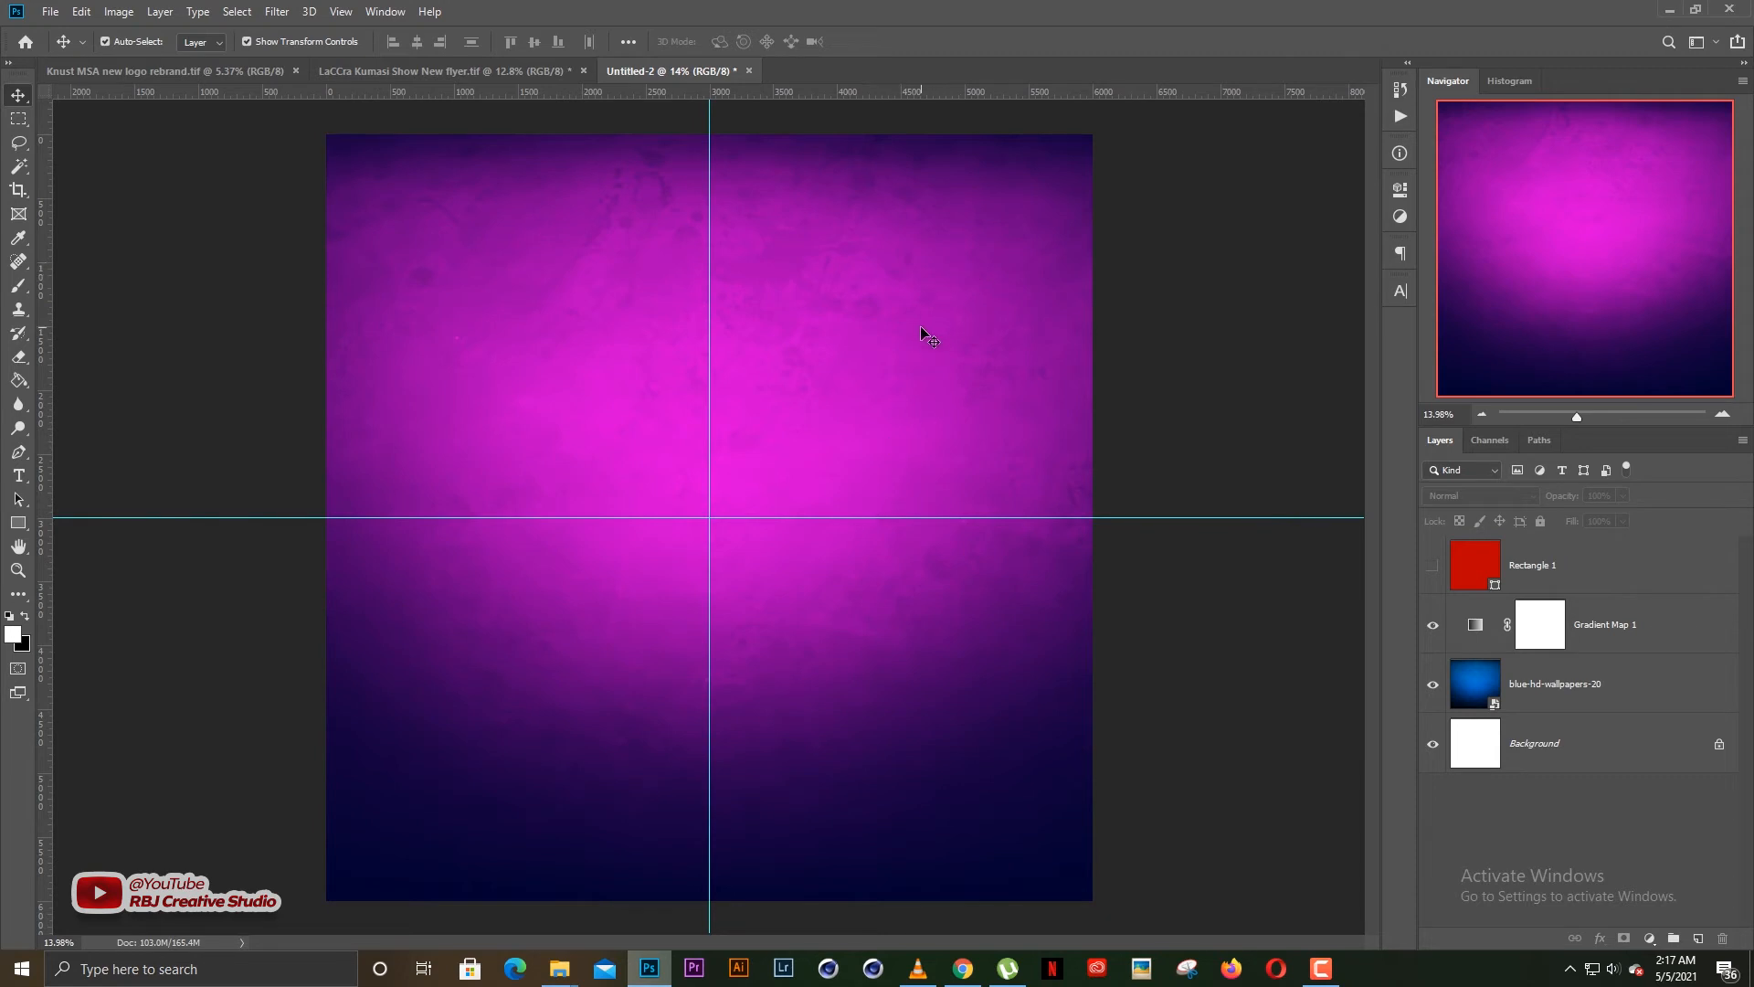
scroll(903, 413, up, 1)
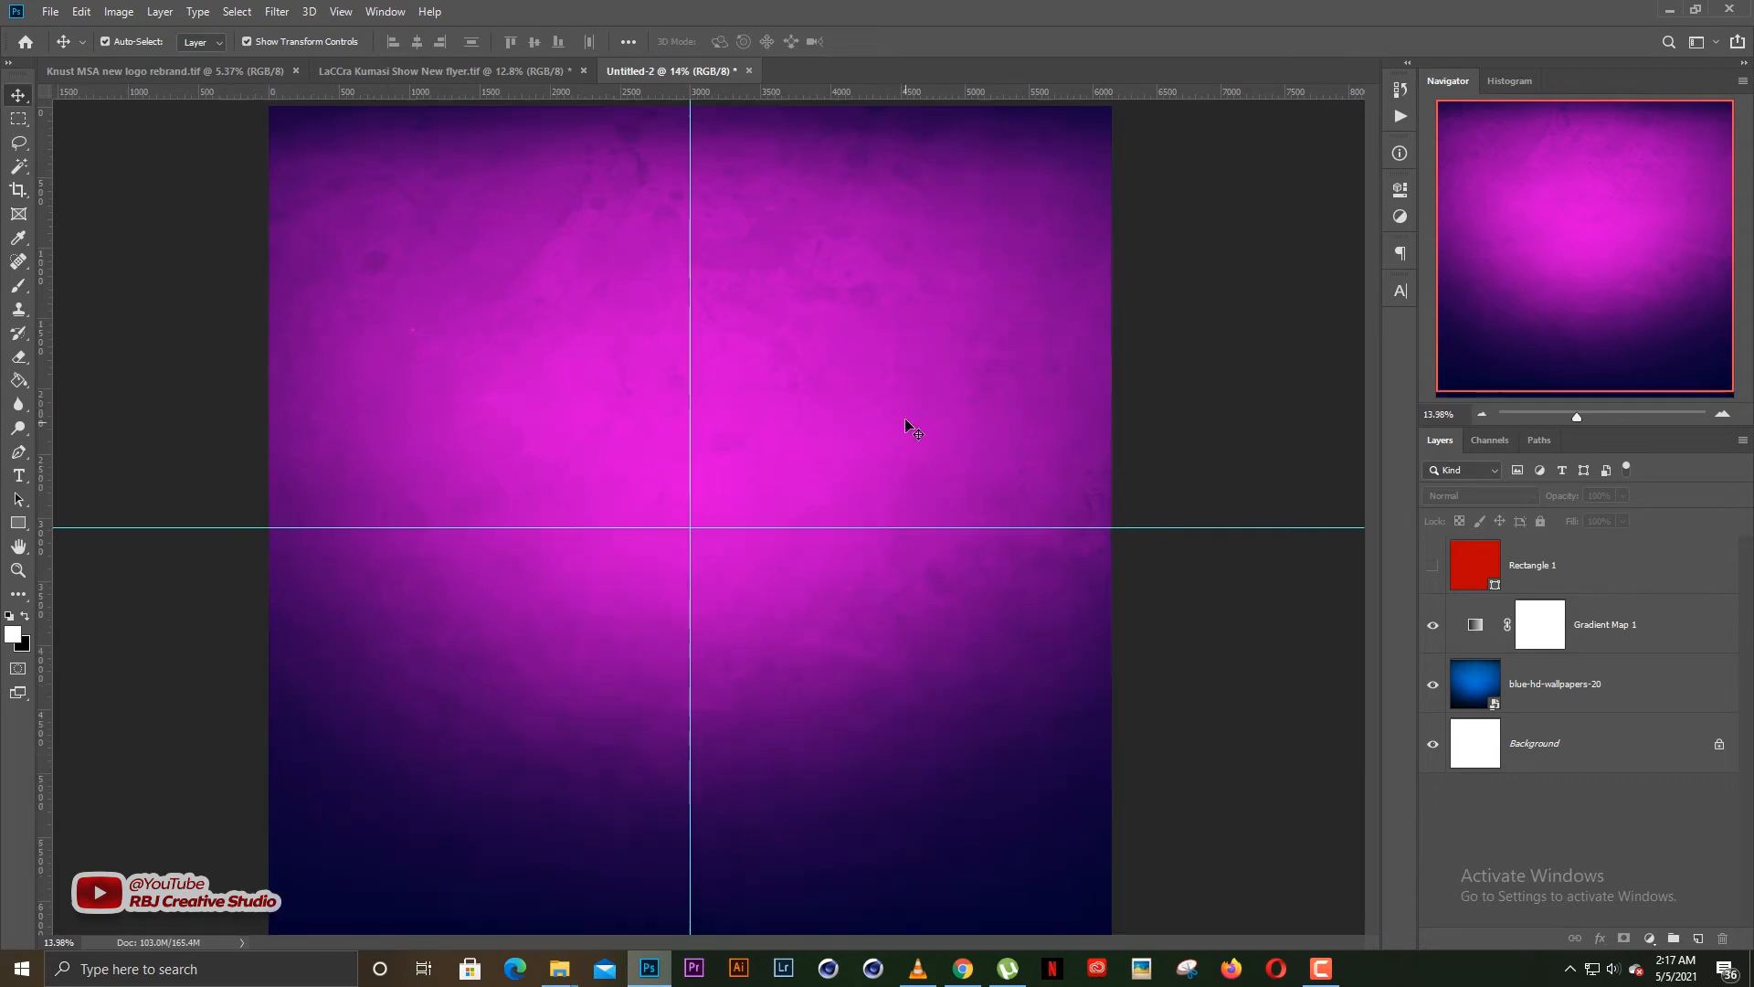
scroll(905, 419, down, 1)
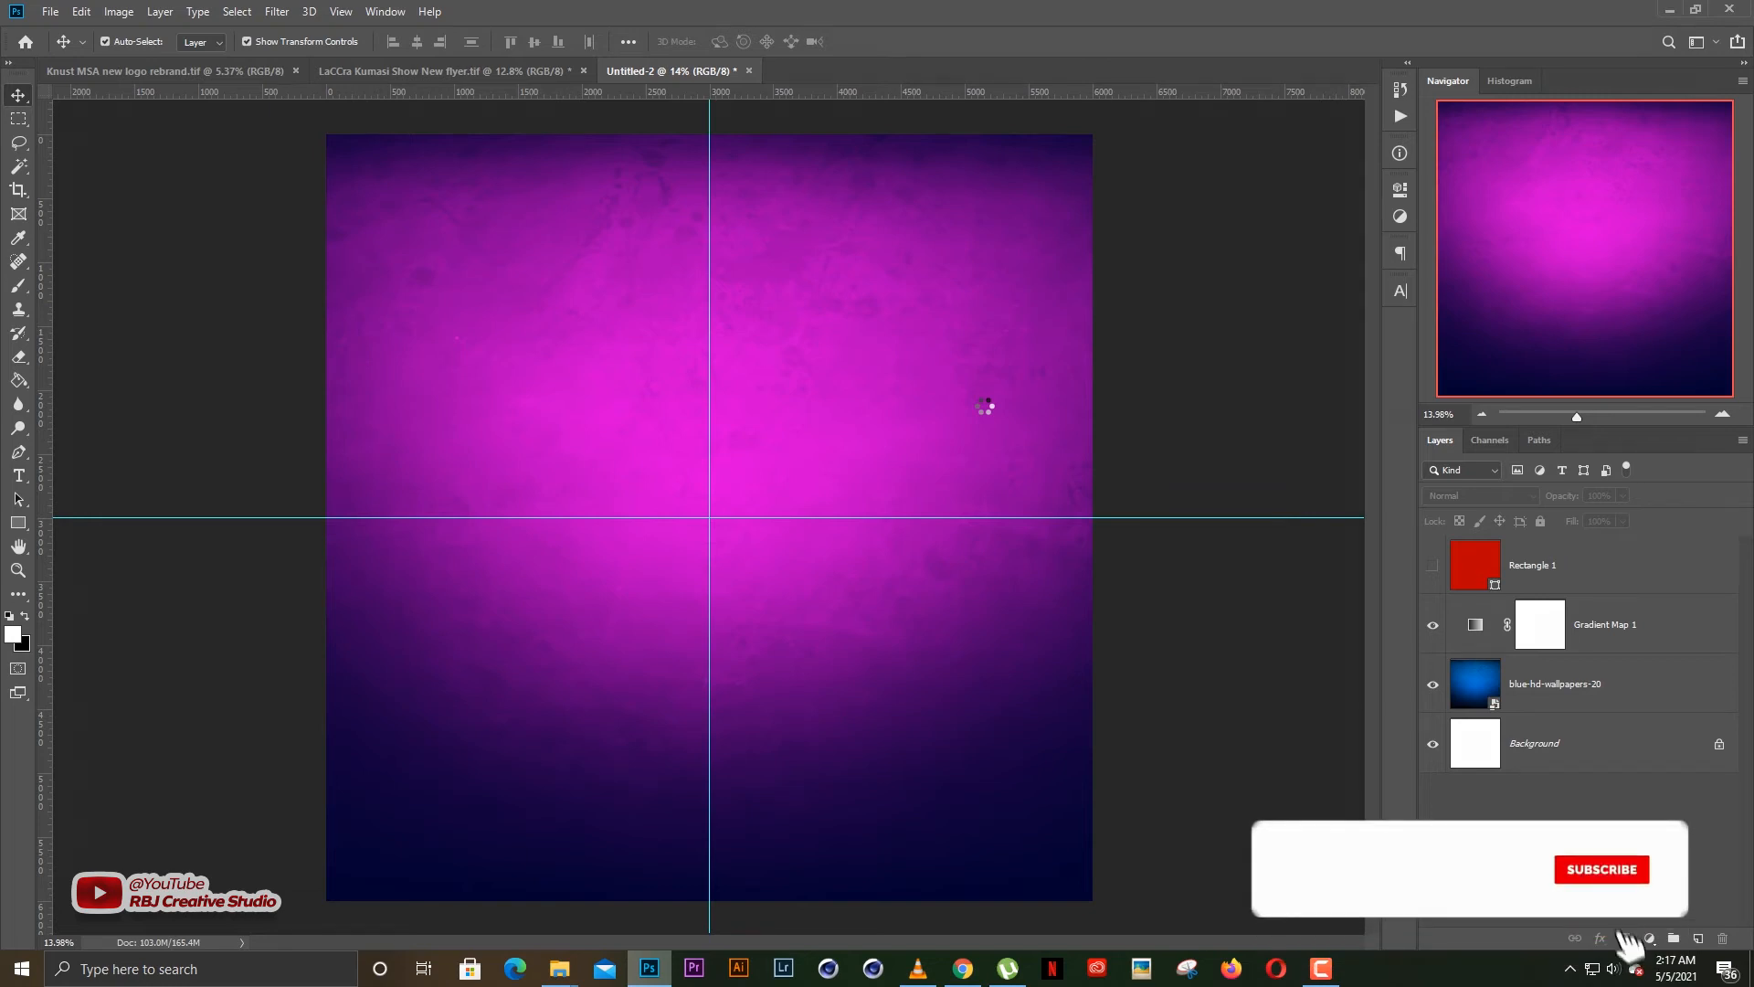
Place the lion picture at the canvas centre and scale it proportionally to about 562%
key(Return)
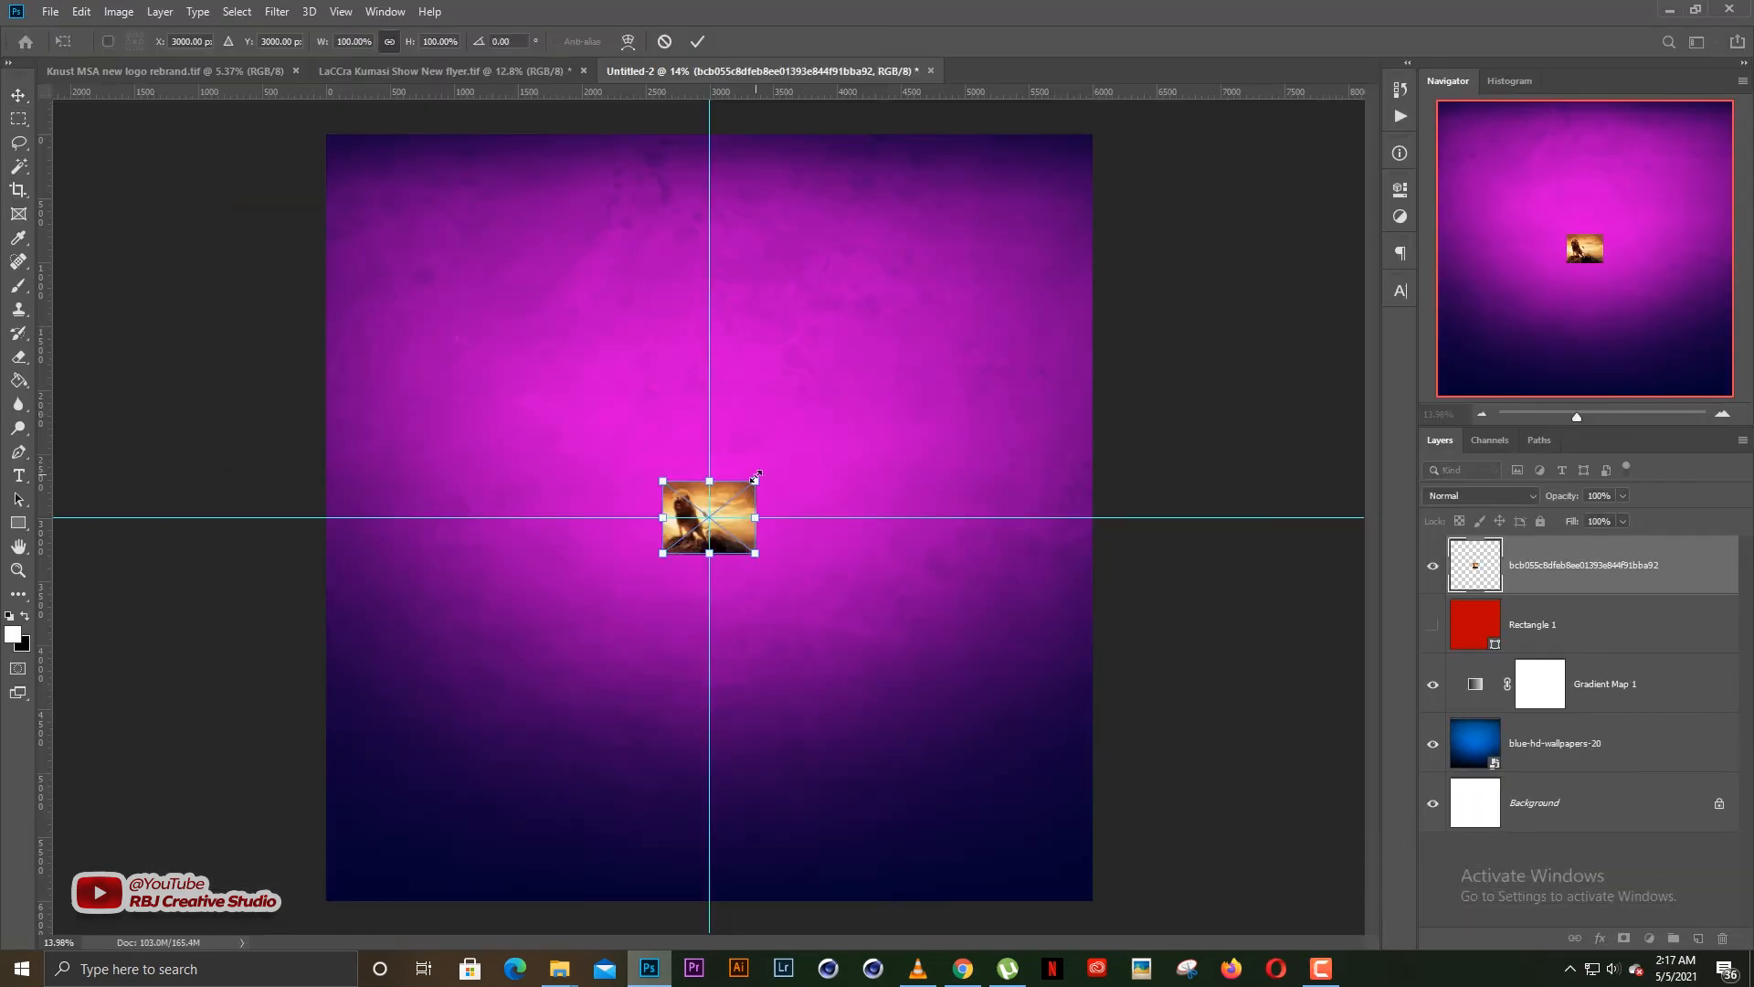
drag(754, 477, 973, 312)
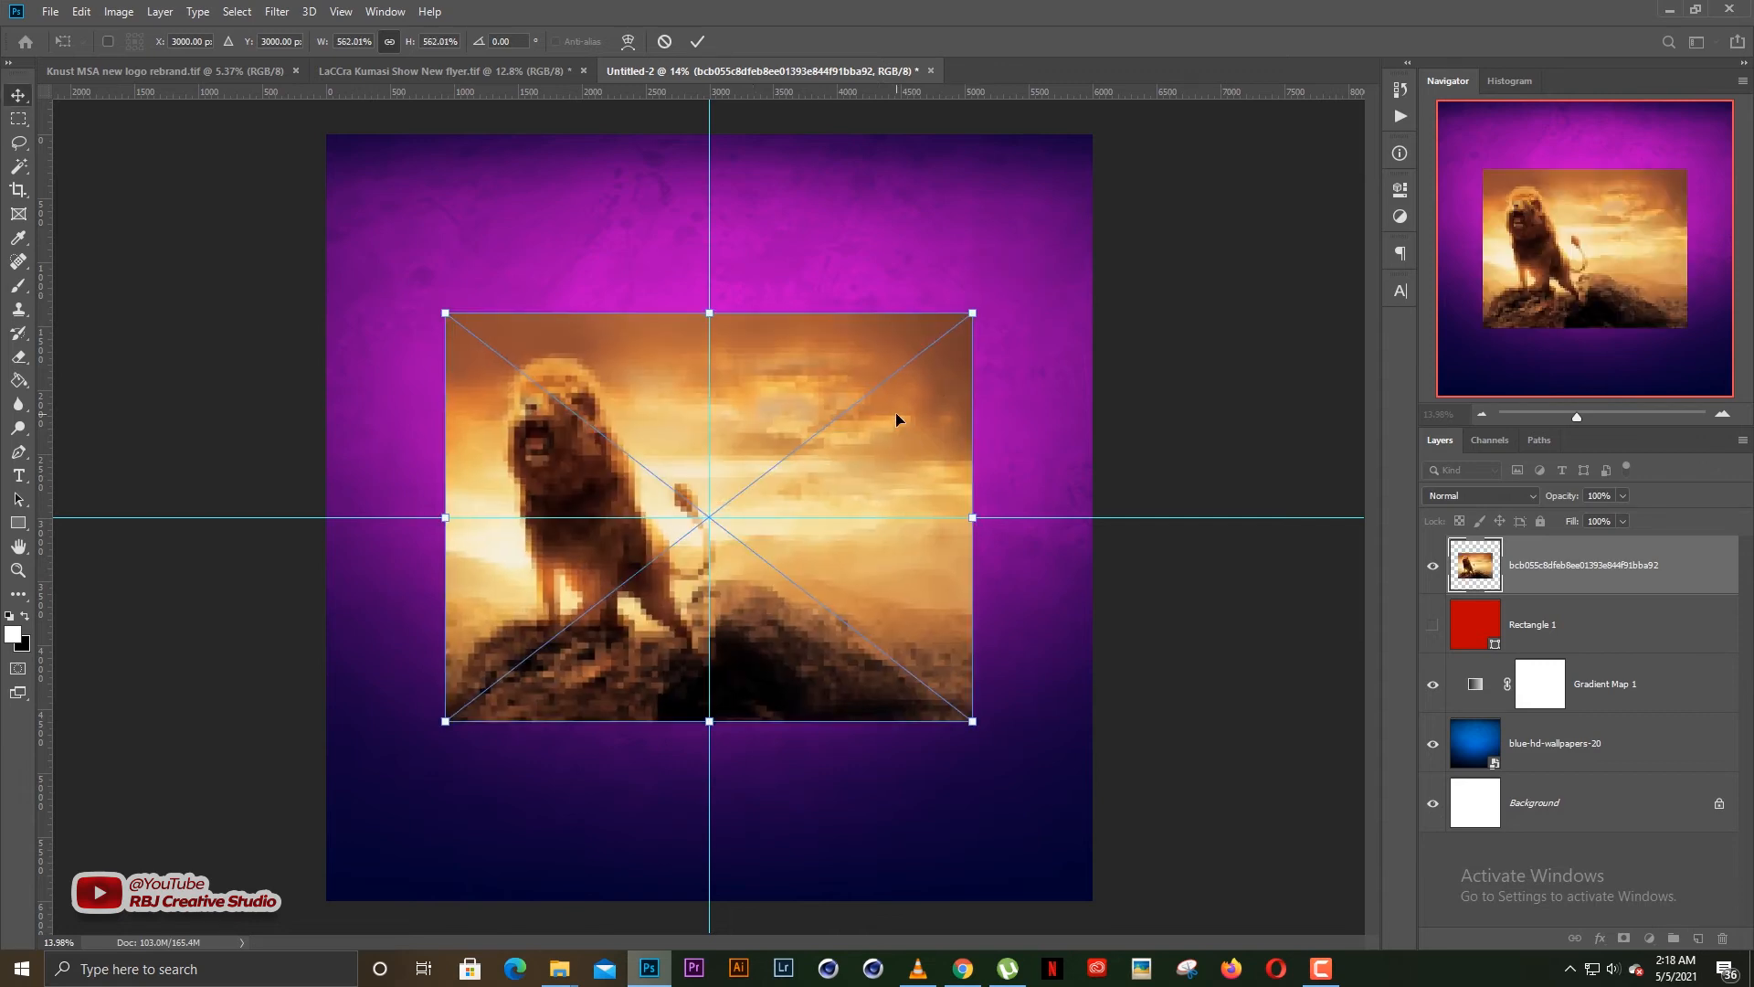
key(Return)
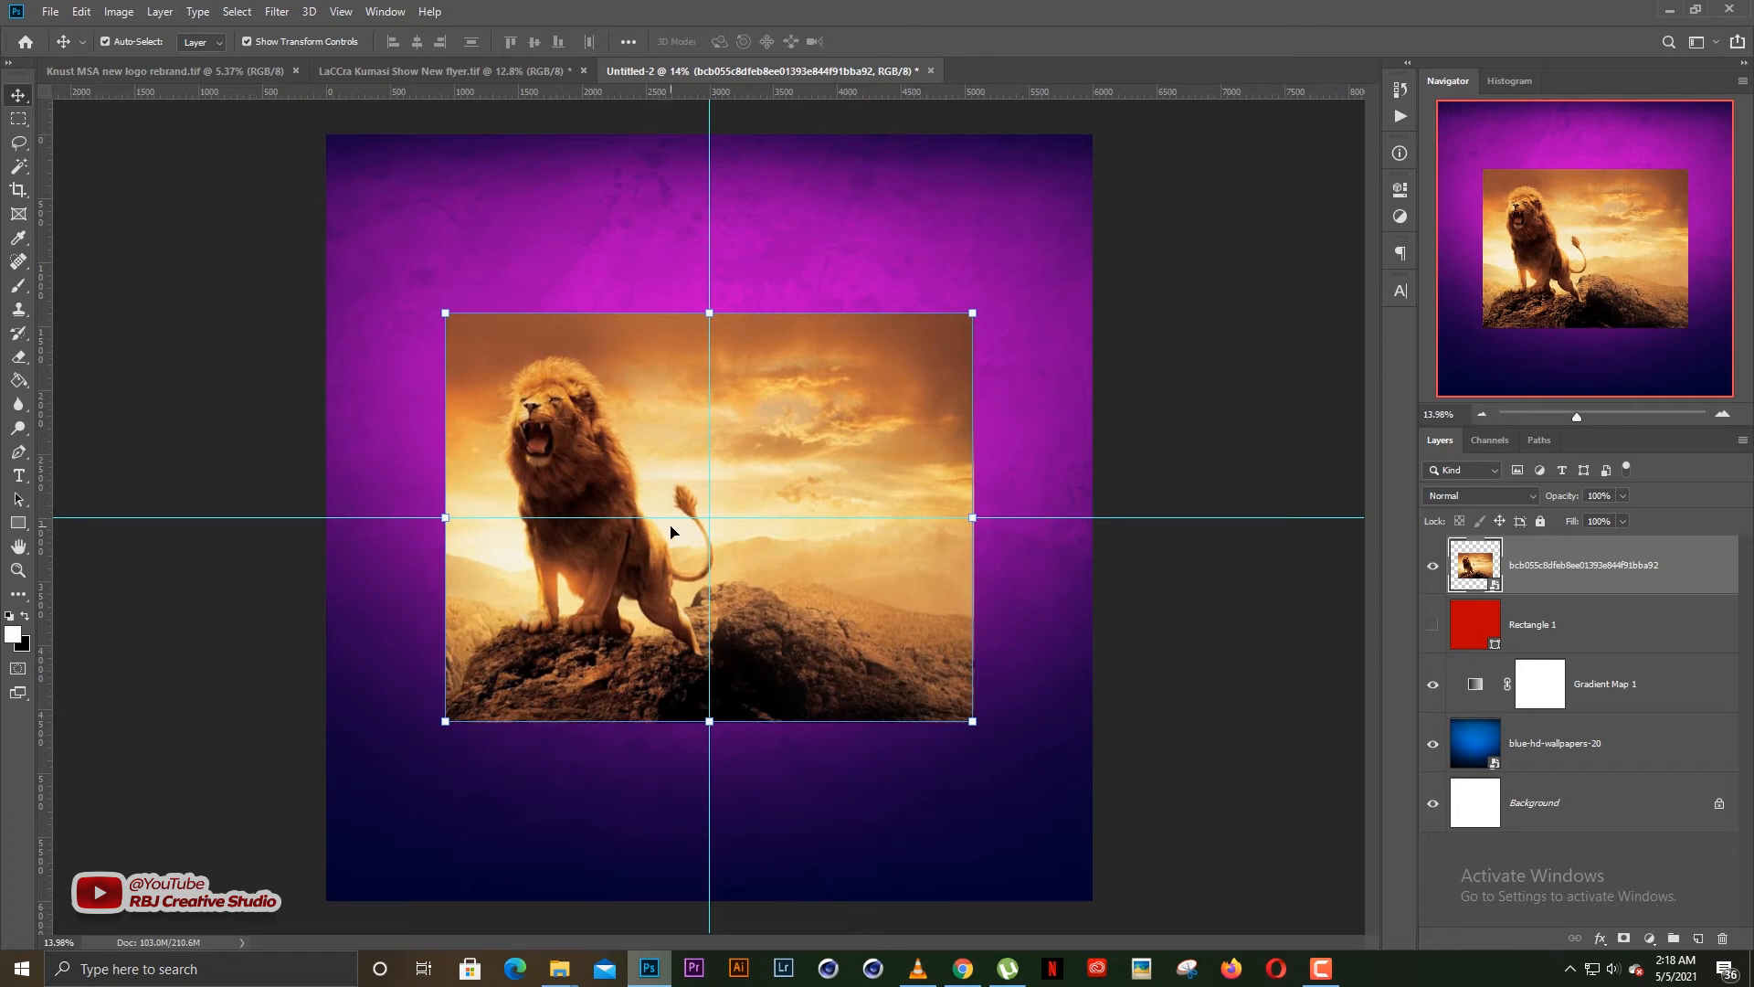
Rasterize the lion layer and erase the picture's right and bottom edges with a soft 1100 px Eraser
key(e)
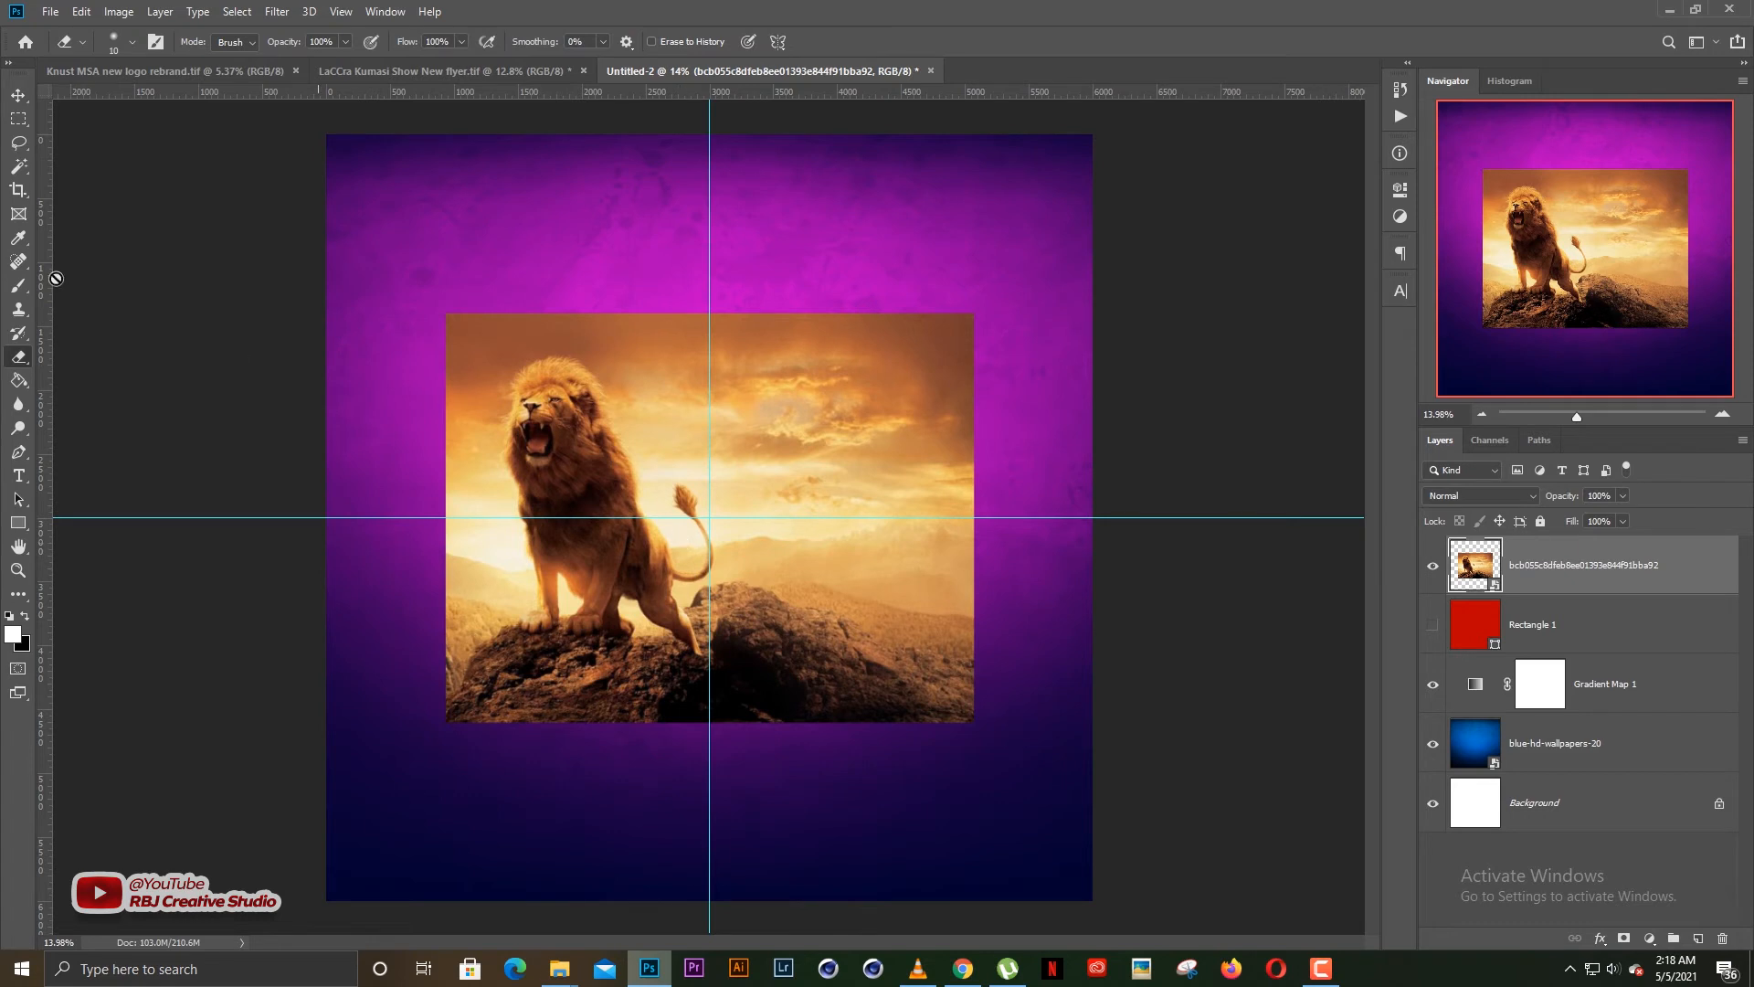
click(753, 424)
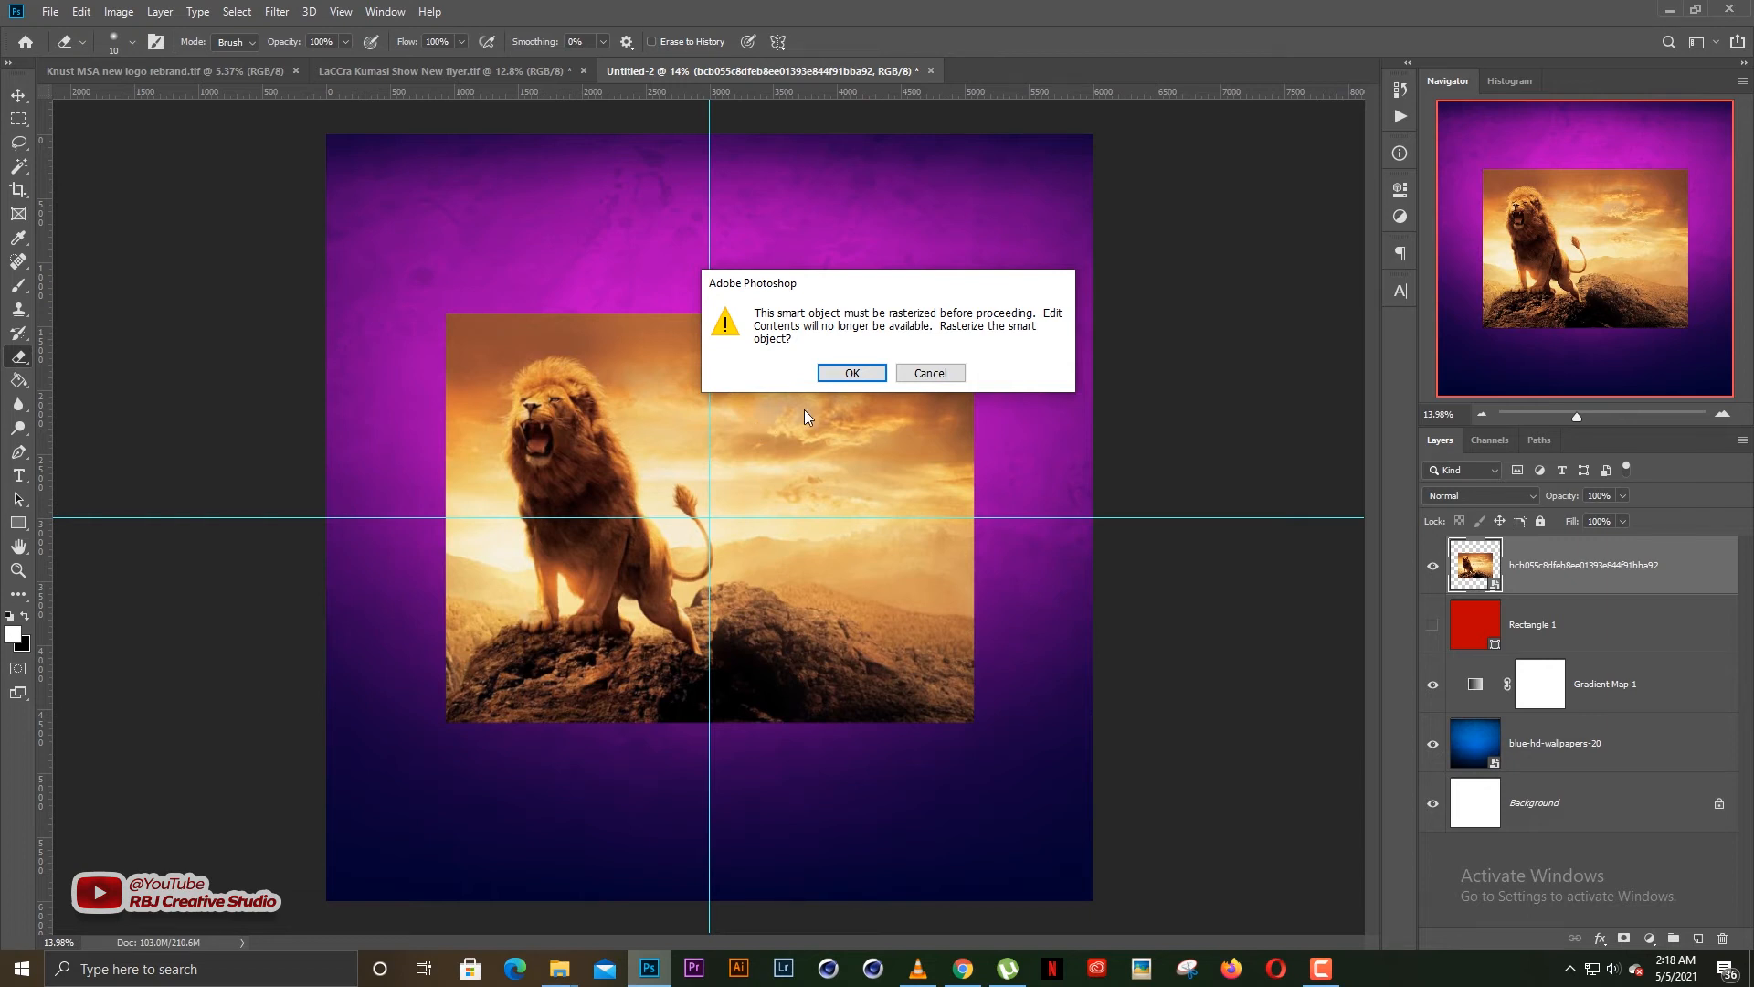
key(Return)
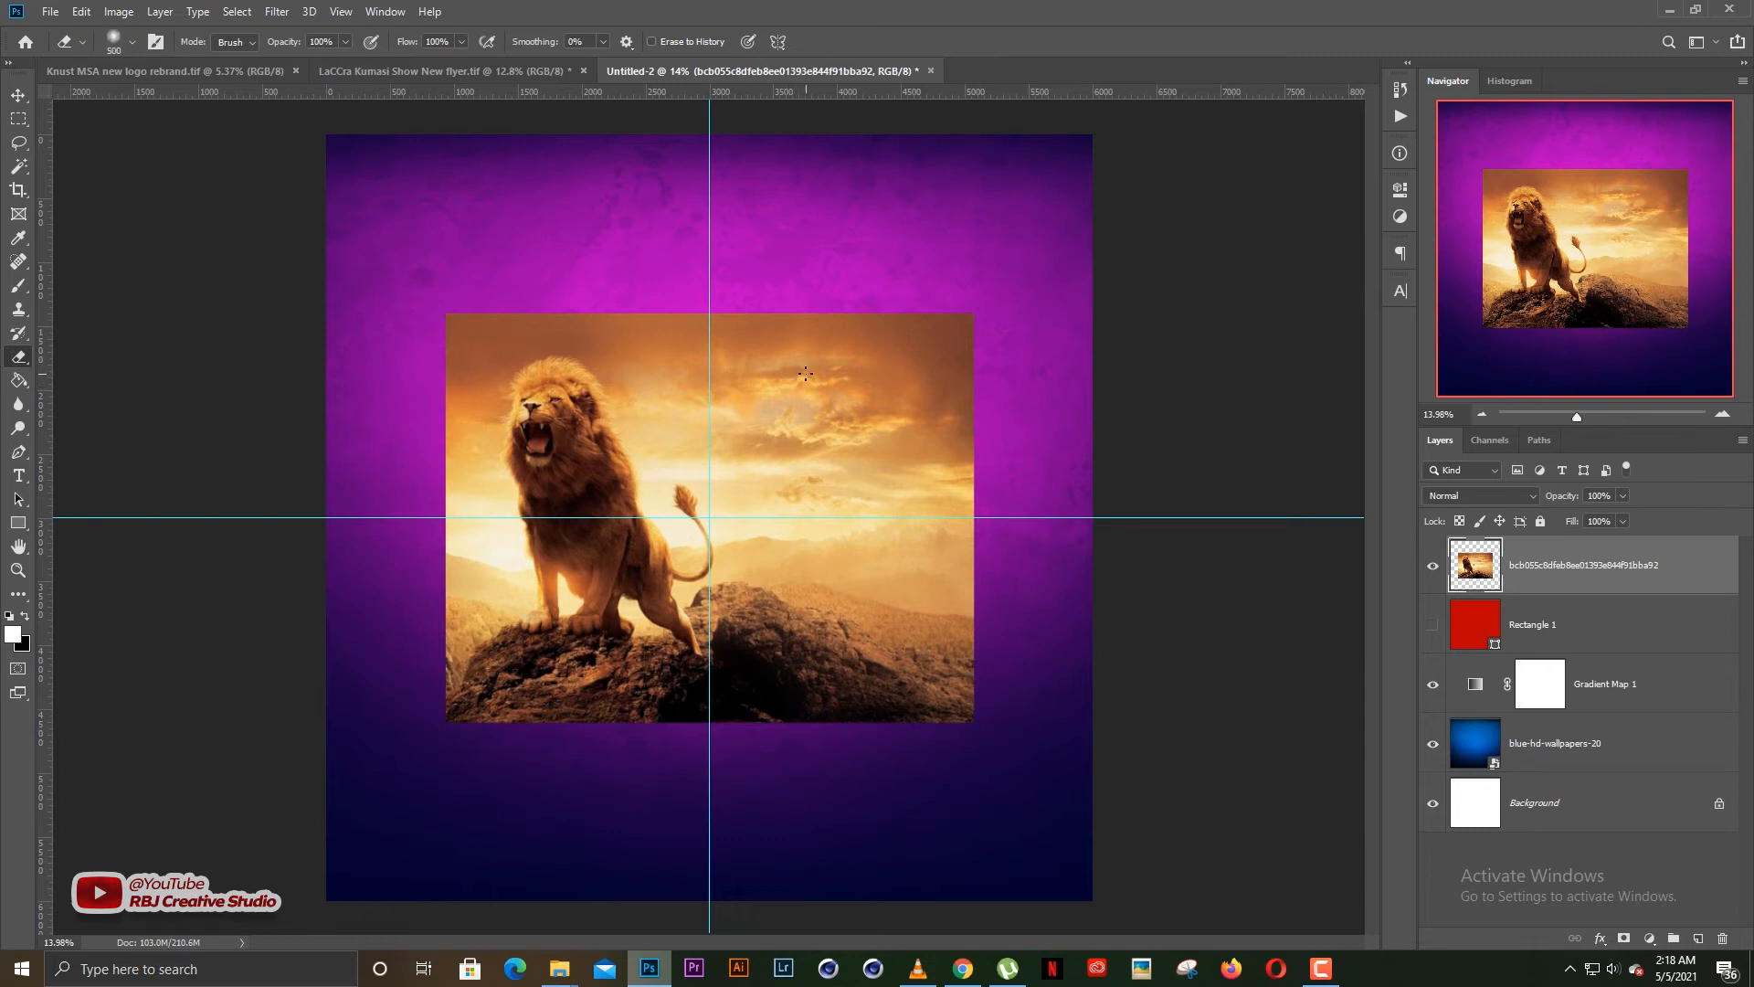
key(bracketright)
key(bracketright)
key(bracketright)
key(bracketright)
key(bracketright)
key(bracketright)
mouse_move(963, 315)
mouse_down()
mouse_move(999, 301)
mouse_move(1011, 430)
mouse_move(984, 811)
mouse_up()
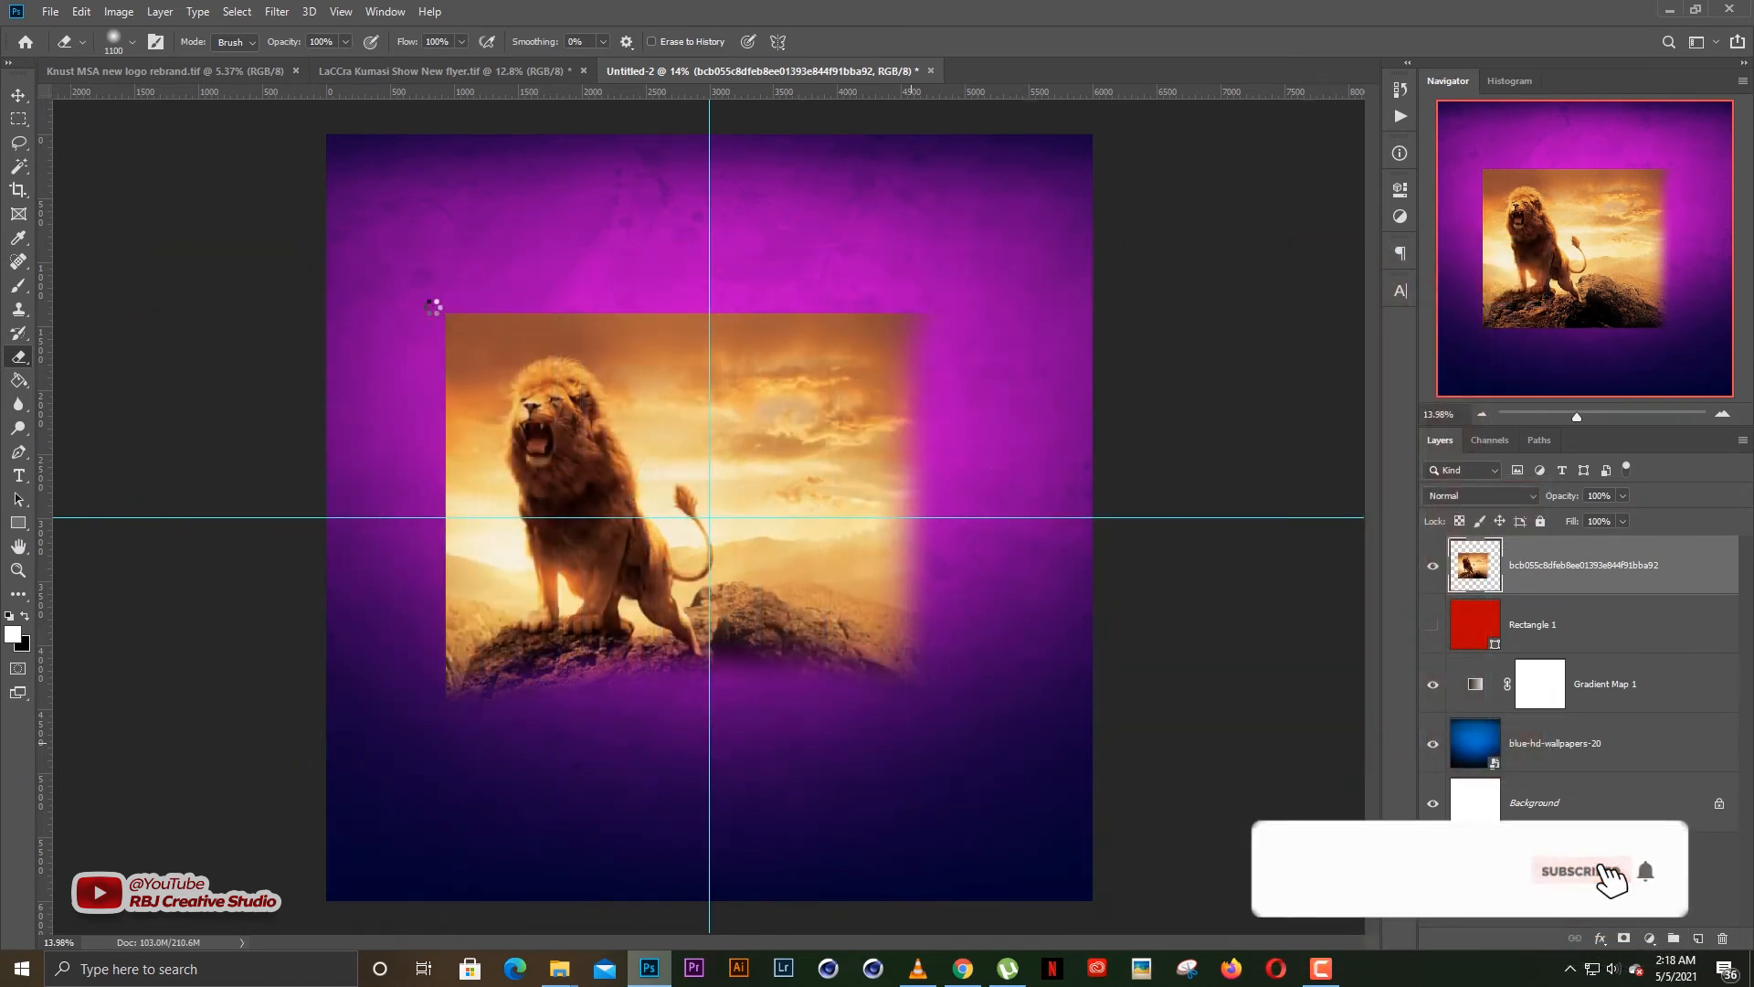
Soften the lion picture's left and top edges with a 700 px Eraser
key(bracketleft)
key(bracketleft)
key(bracketleft)
key(bracketleft)
drag(432, 308, 430, 755)
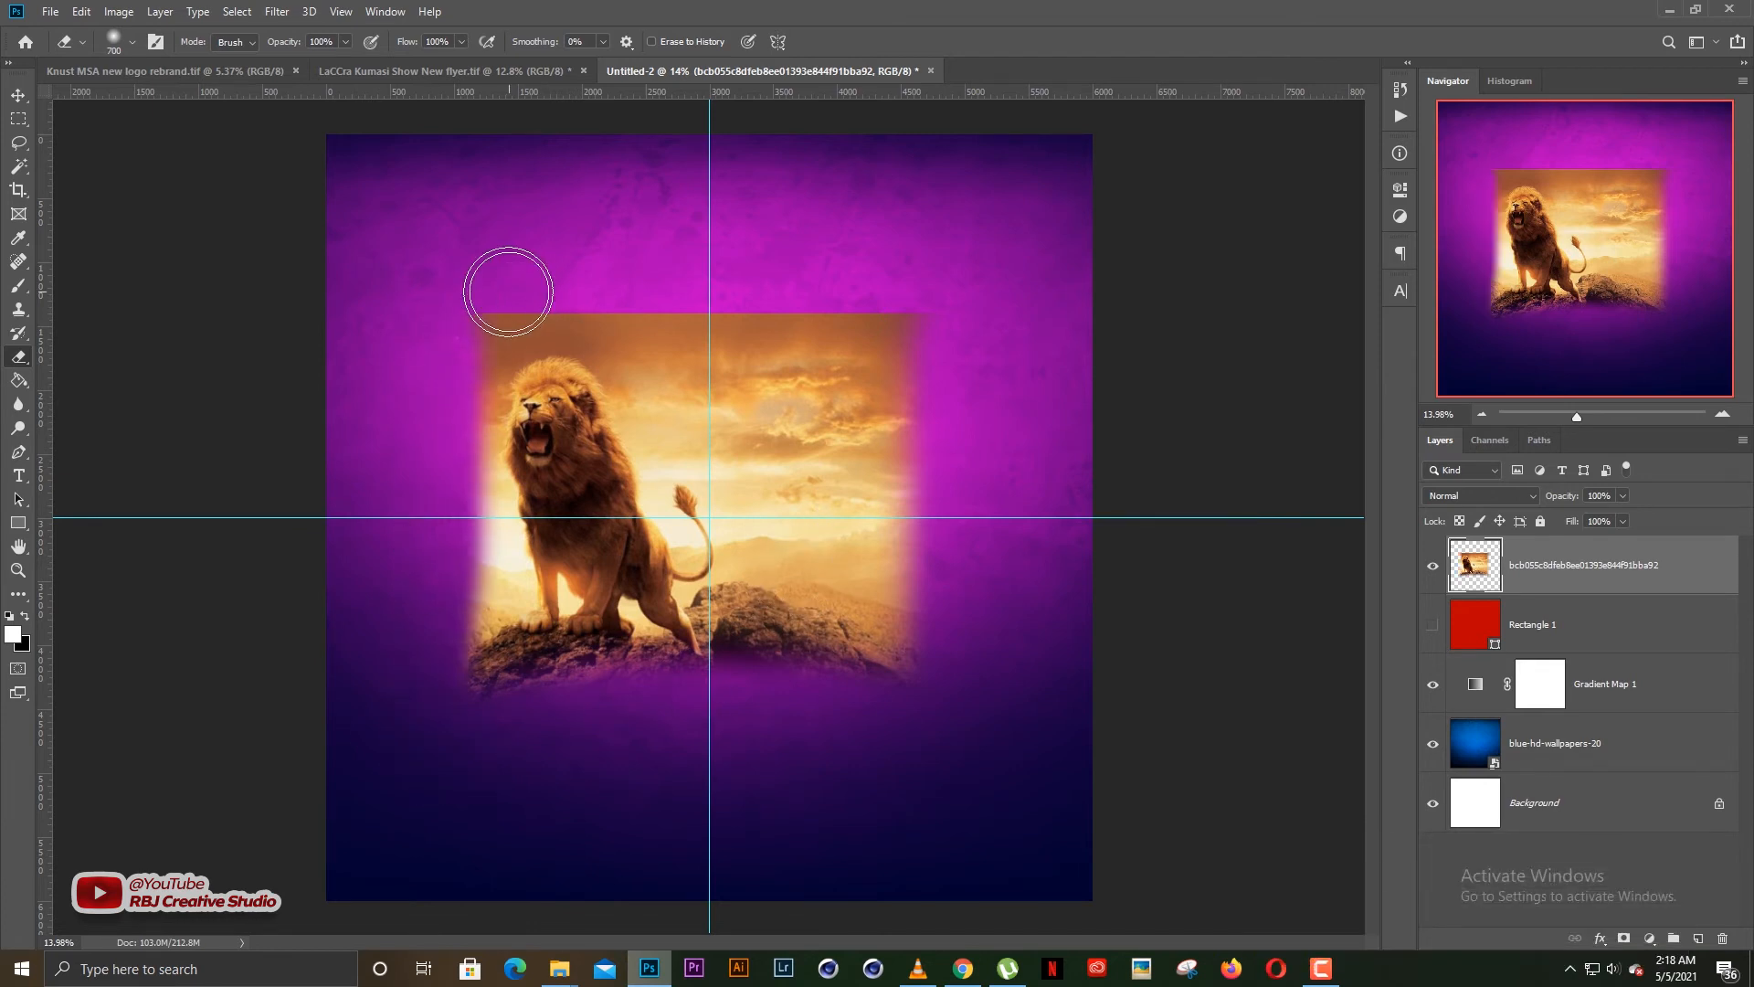
drag(478, 293, 603, 291)
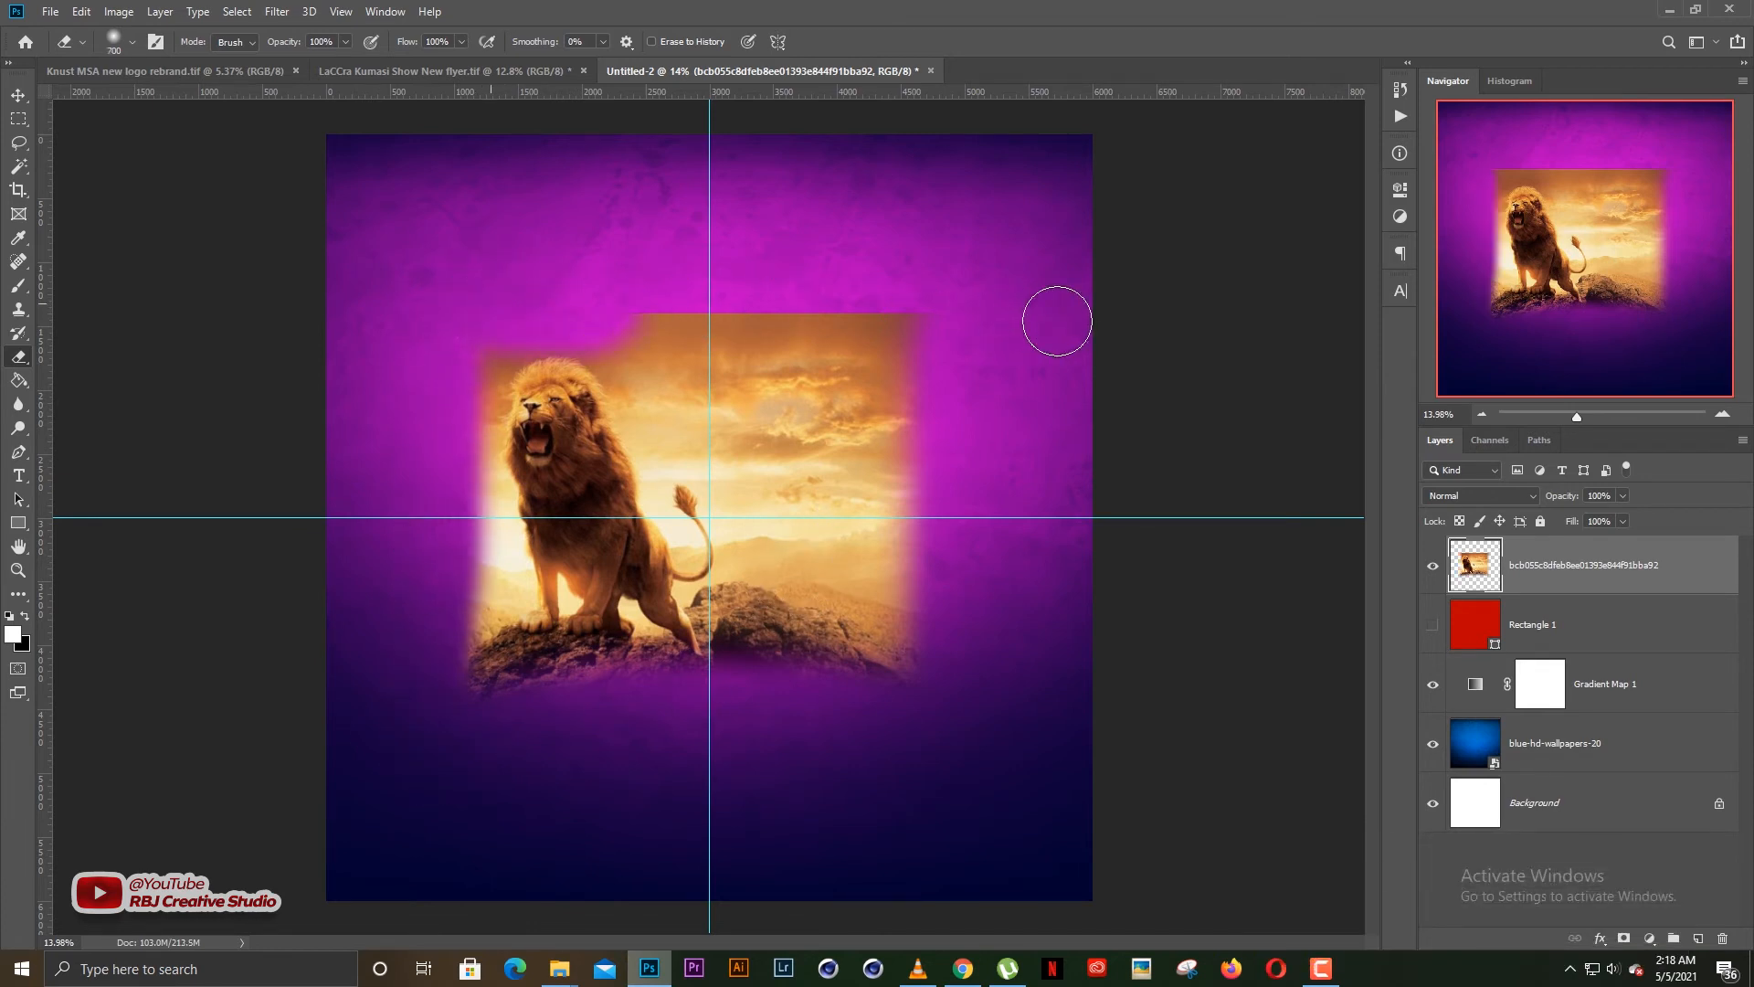
Move the lion picture into the upper half of the canvas, enlarge it to about 127% and centre it on the vertical guide
key(v)
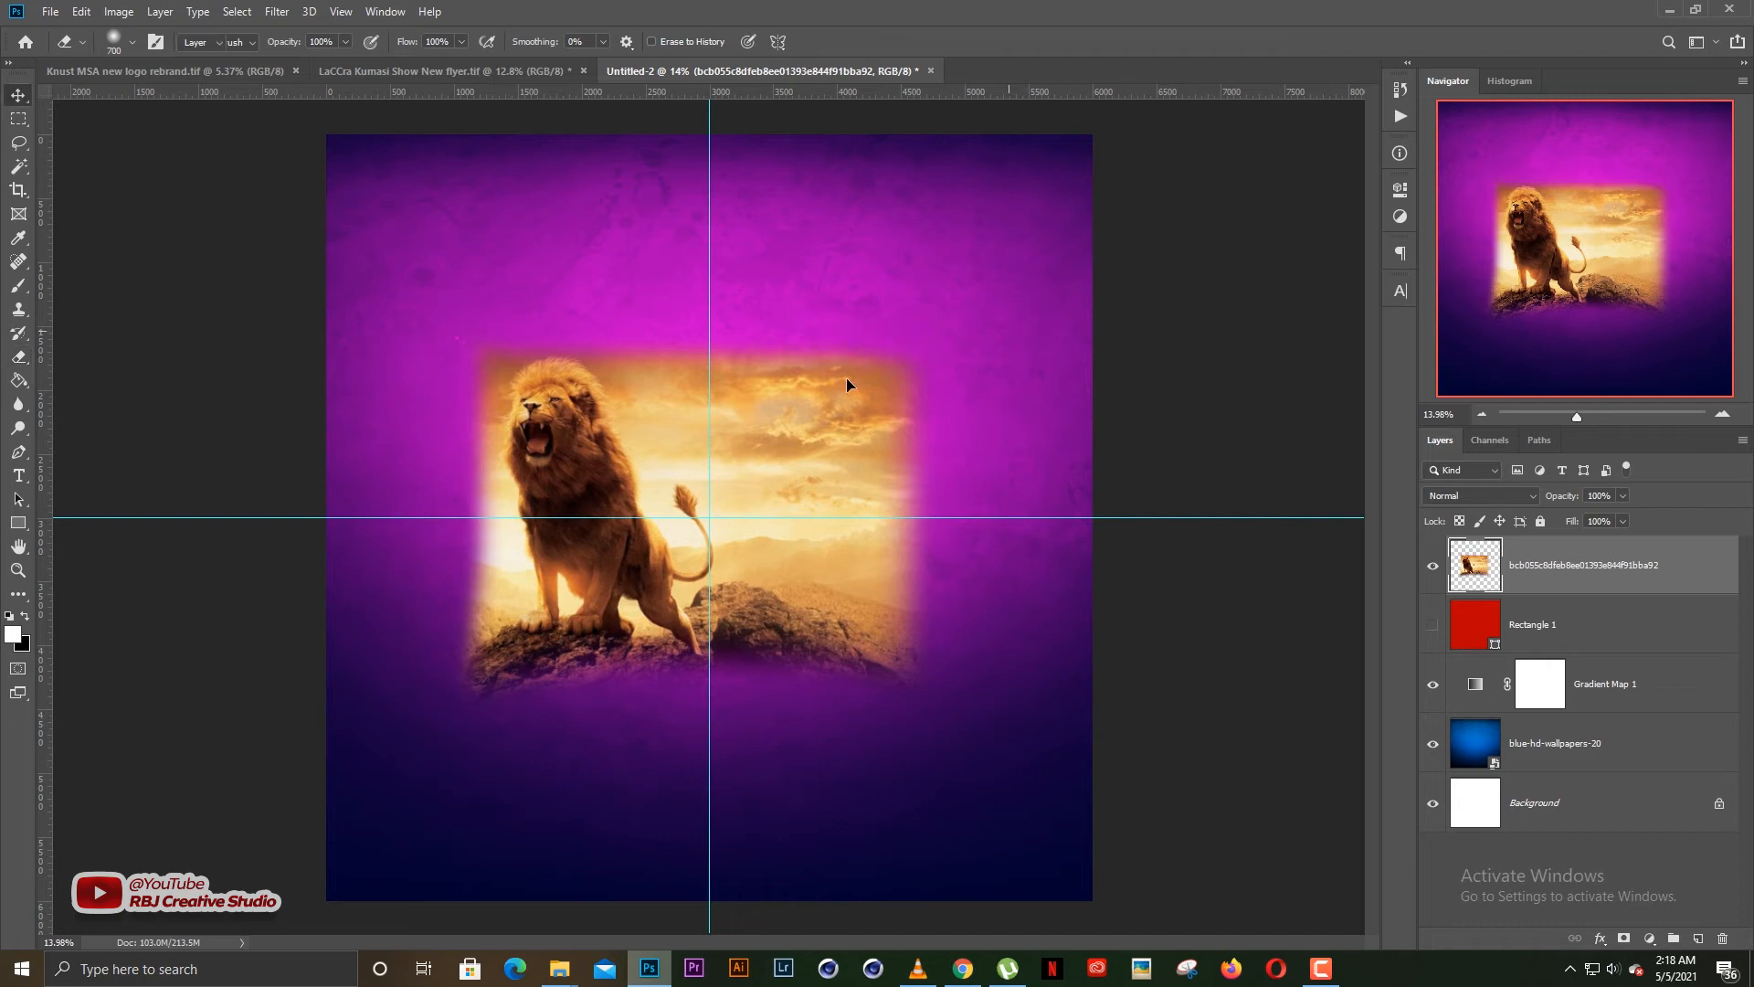
drag(826, 417, 831, 331)
key(ctrl+t)
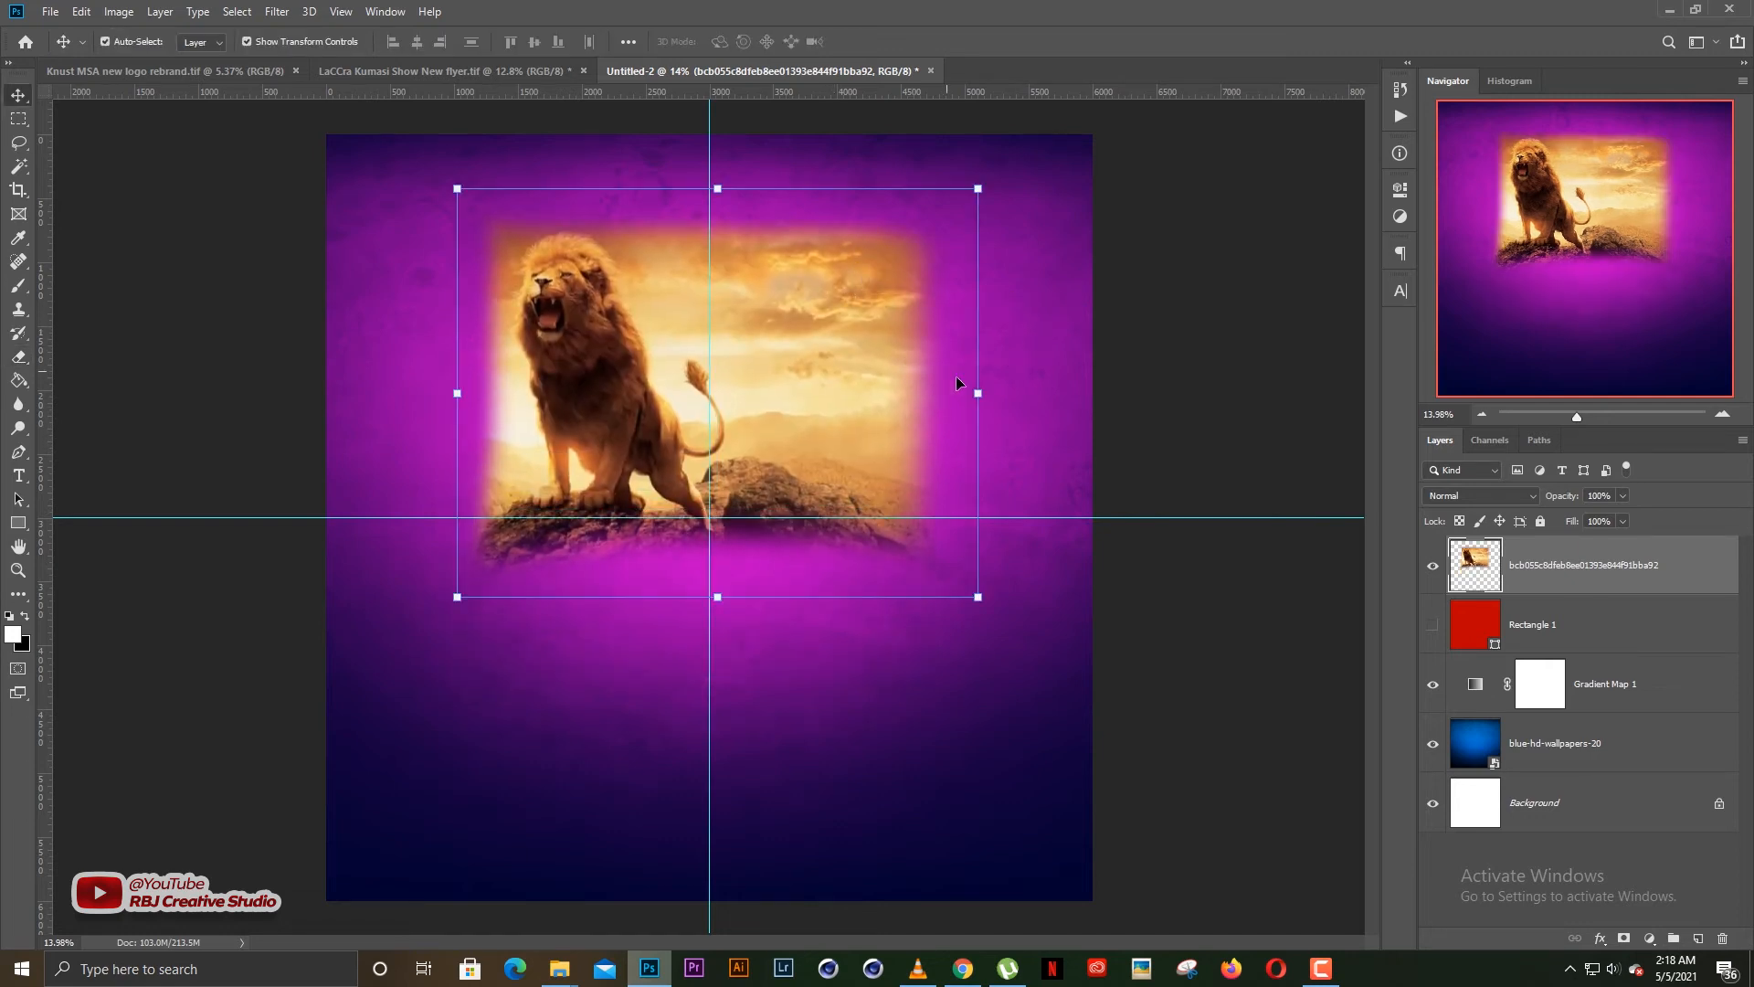
drag(982, 393, 1062, 384)
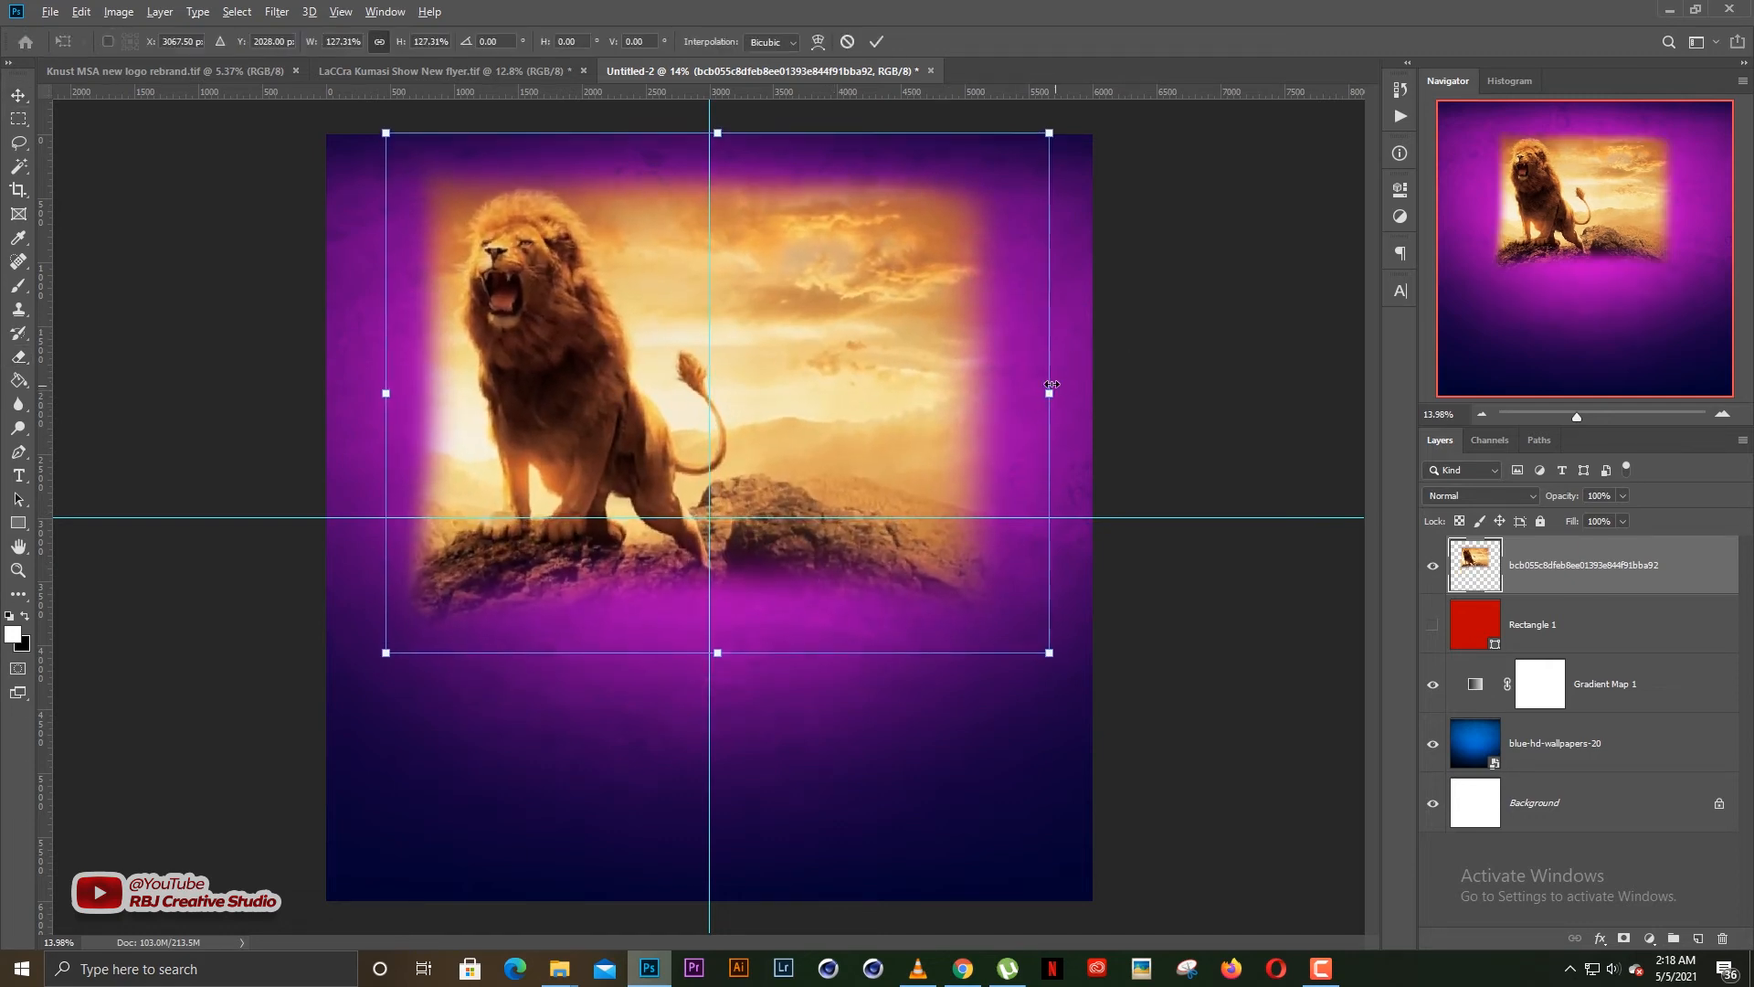
drag(886, 331, 881, 330)
key(Return)
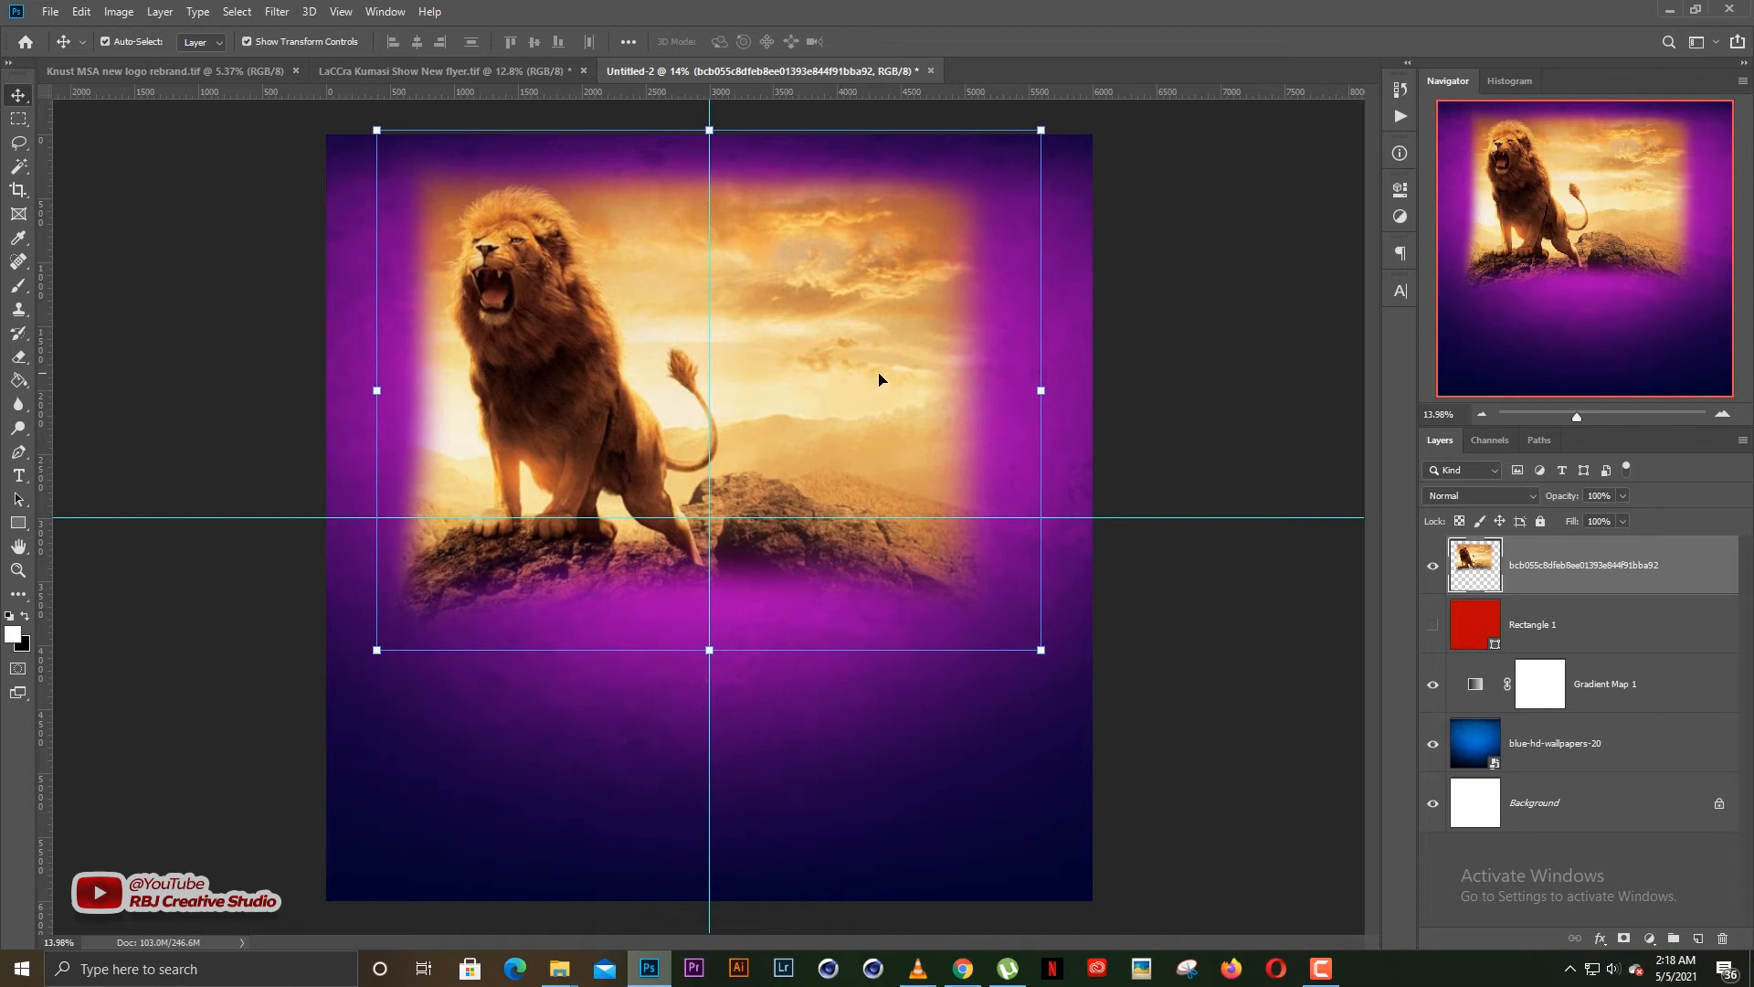
Try to fade the lion picture's right edge further with a 2300 px Eraser
key(e)
key(bracketright)
key(bracketright)
key(bracketright)
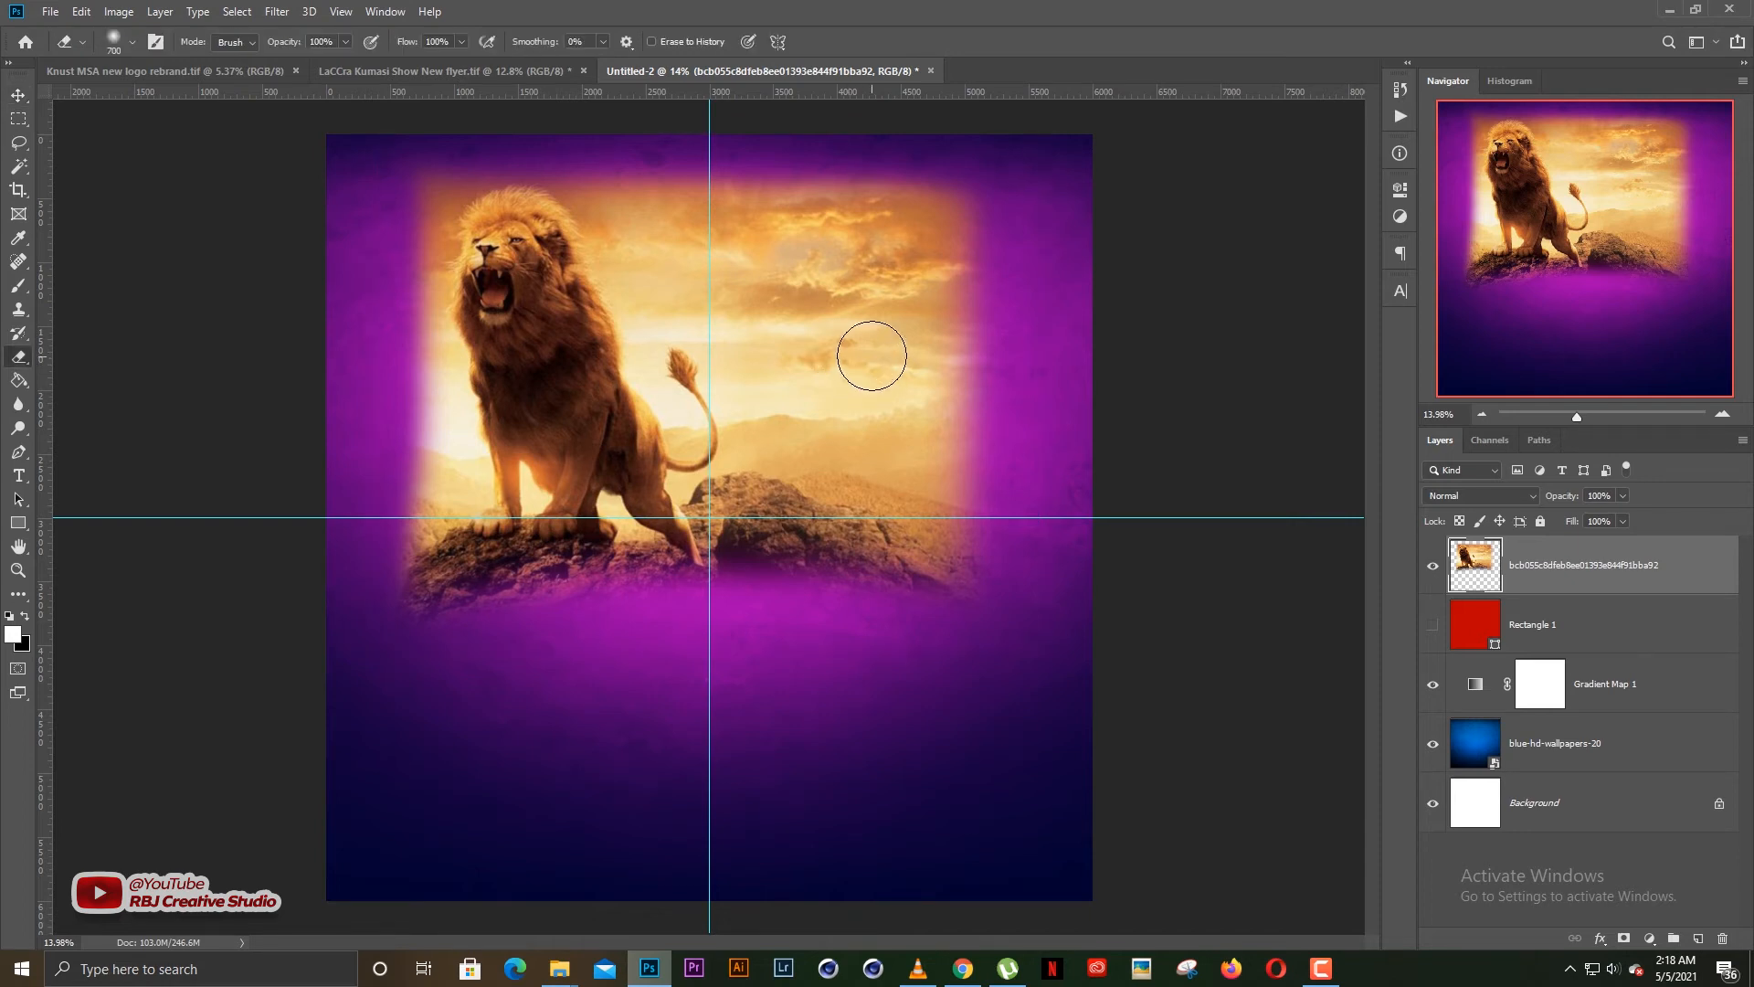
key(bracketright)
key(bracketright)
key(bracketright)
key(bracketright)
key(bracketright)
key(bracketright)
key(bracketright)
key(bracketright)
key(bracketright)
key(bracketright)
key(bracketright)
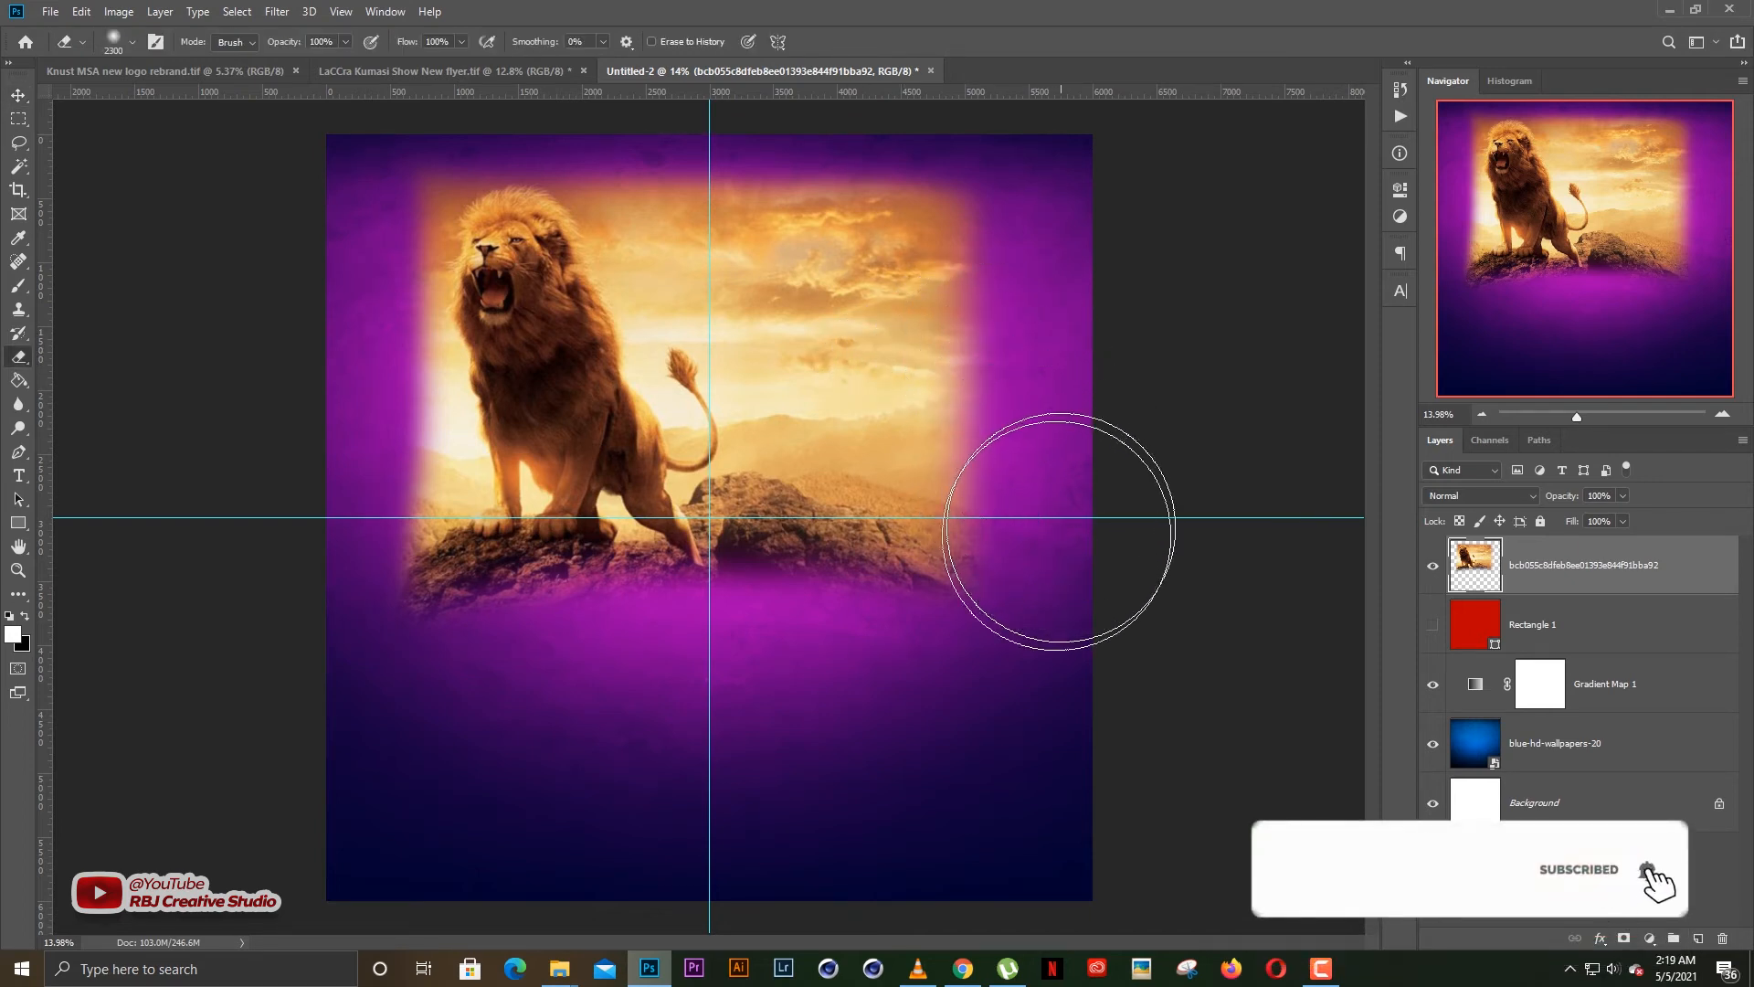
key(bracketleft)
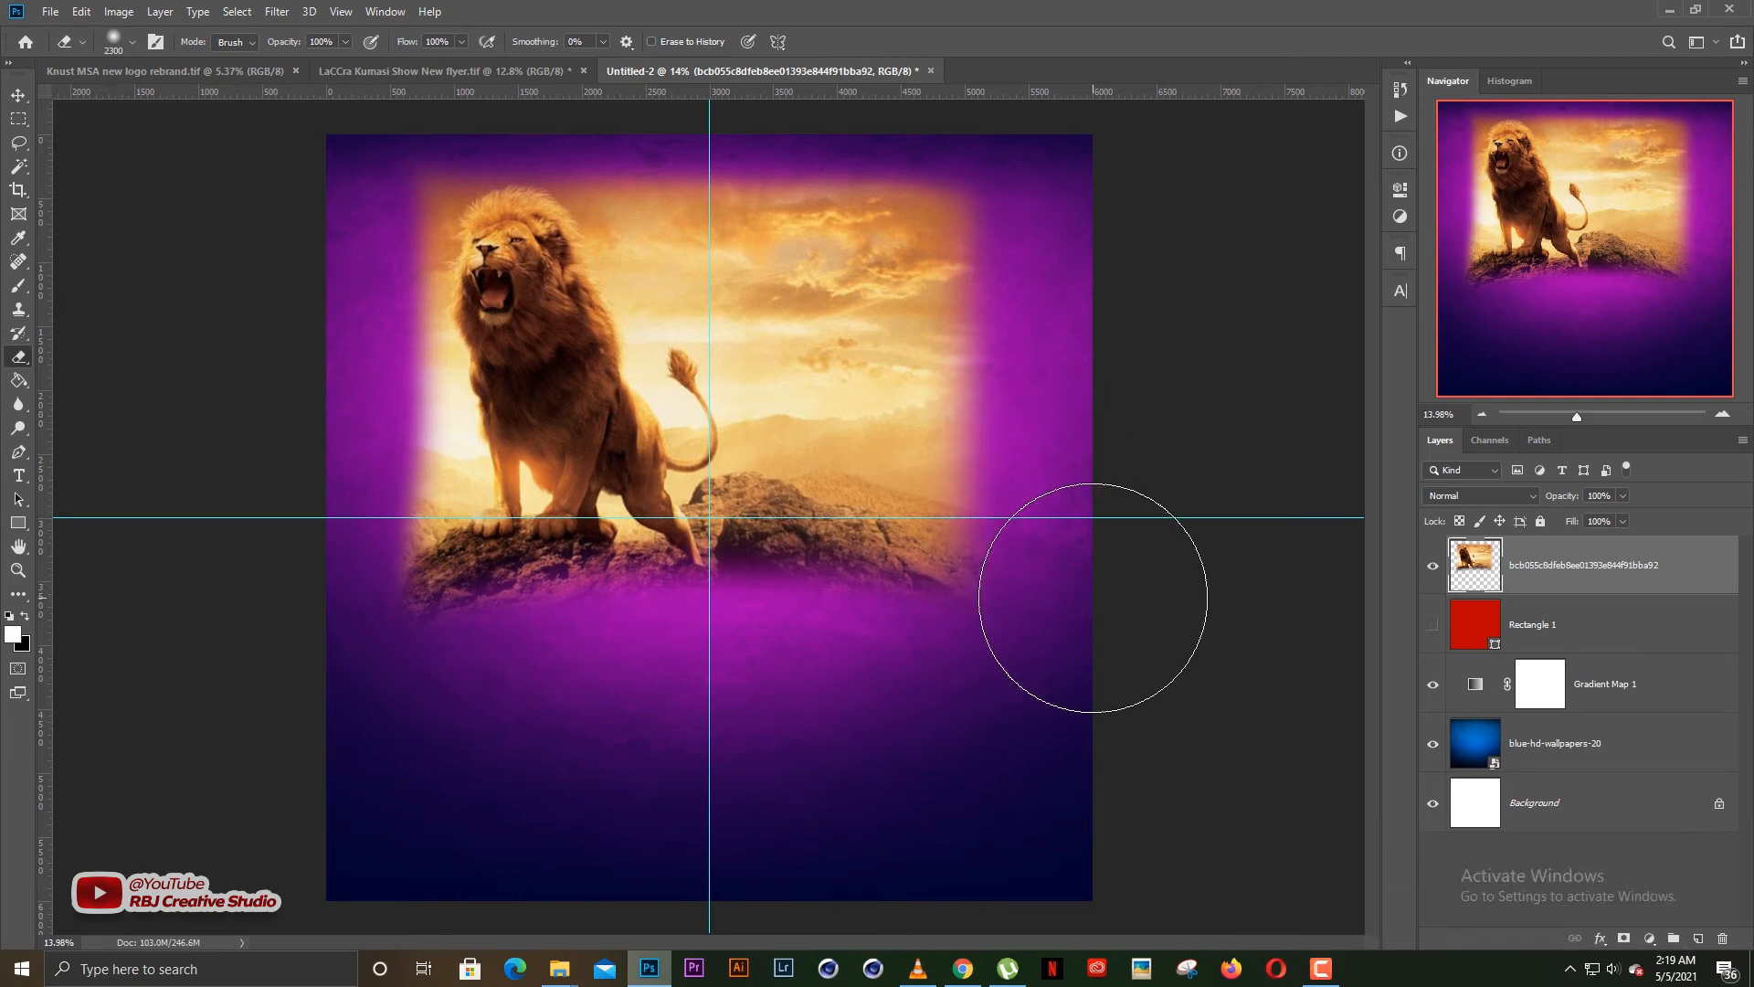
click(1075, 160)
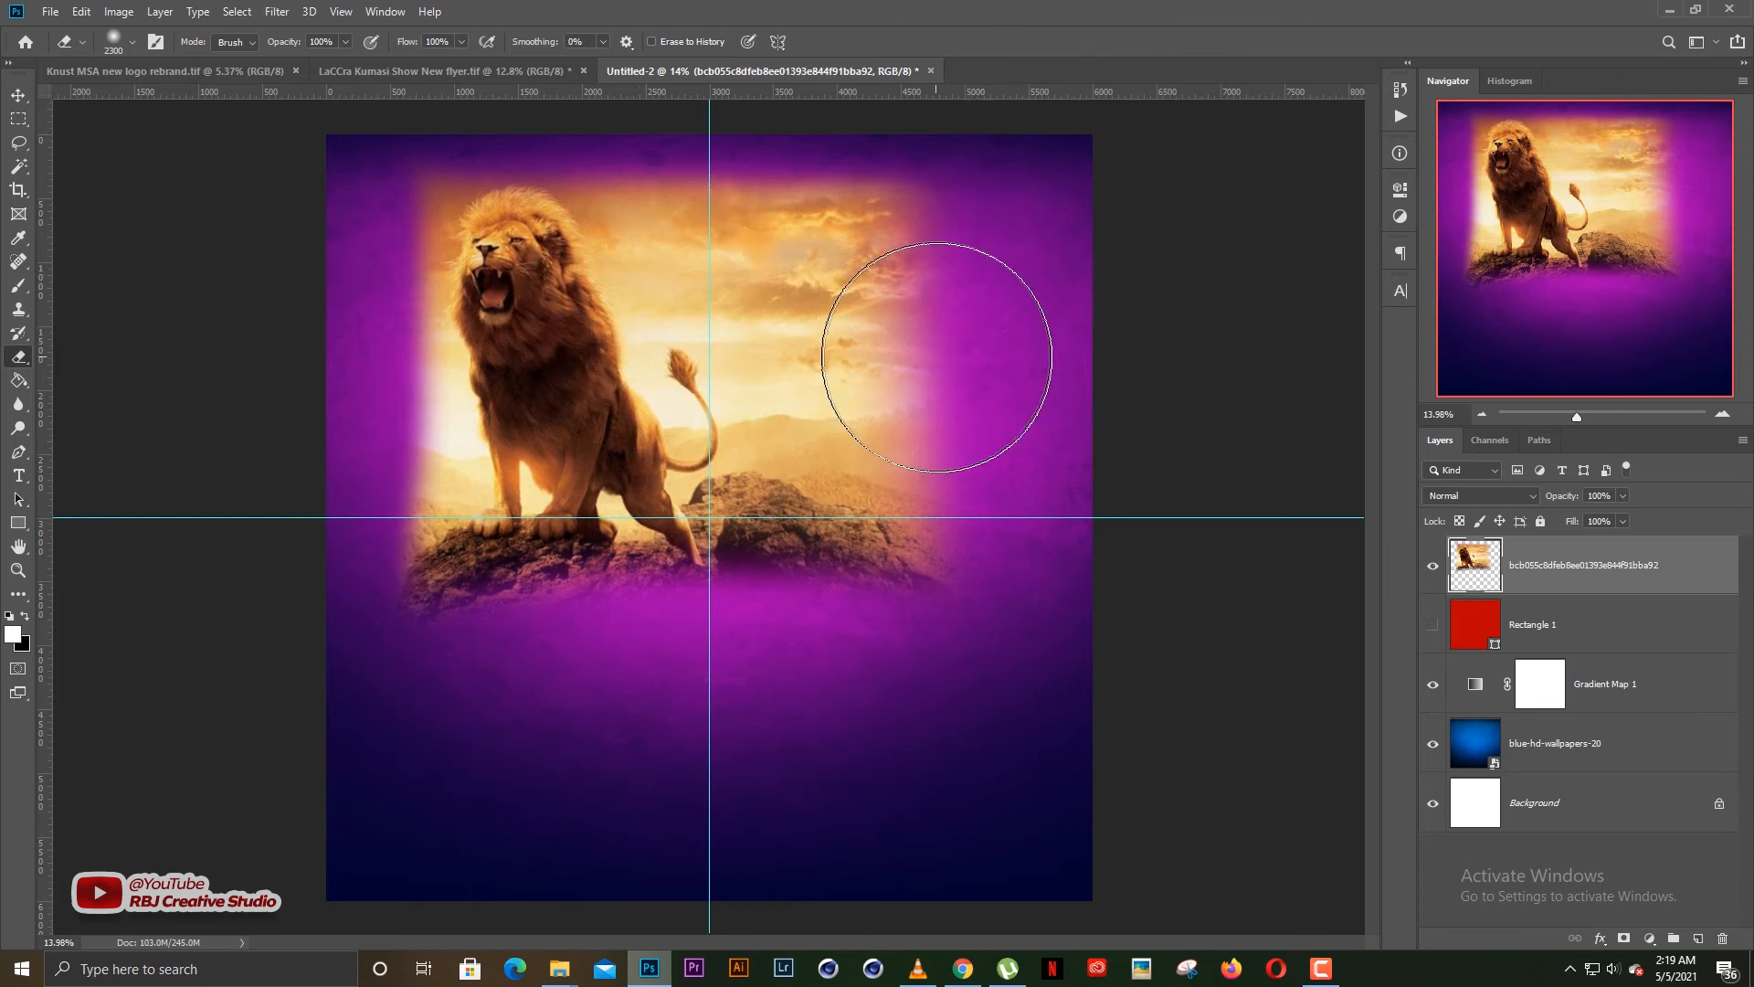
click(947, 351)
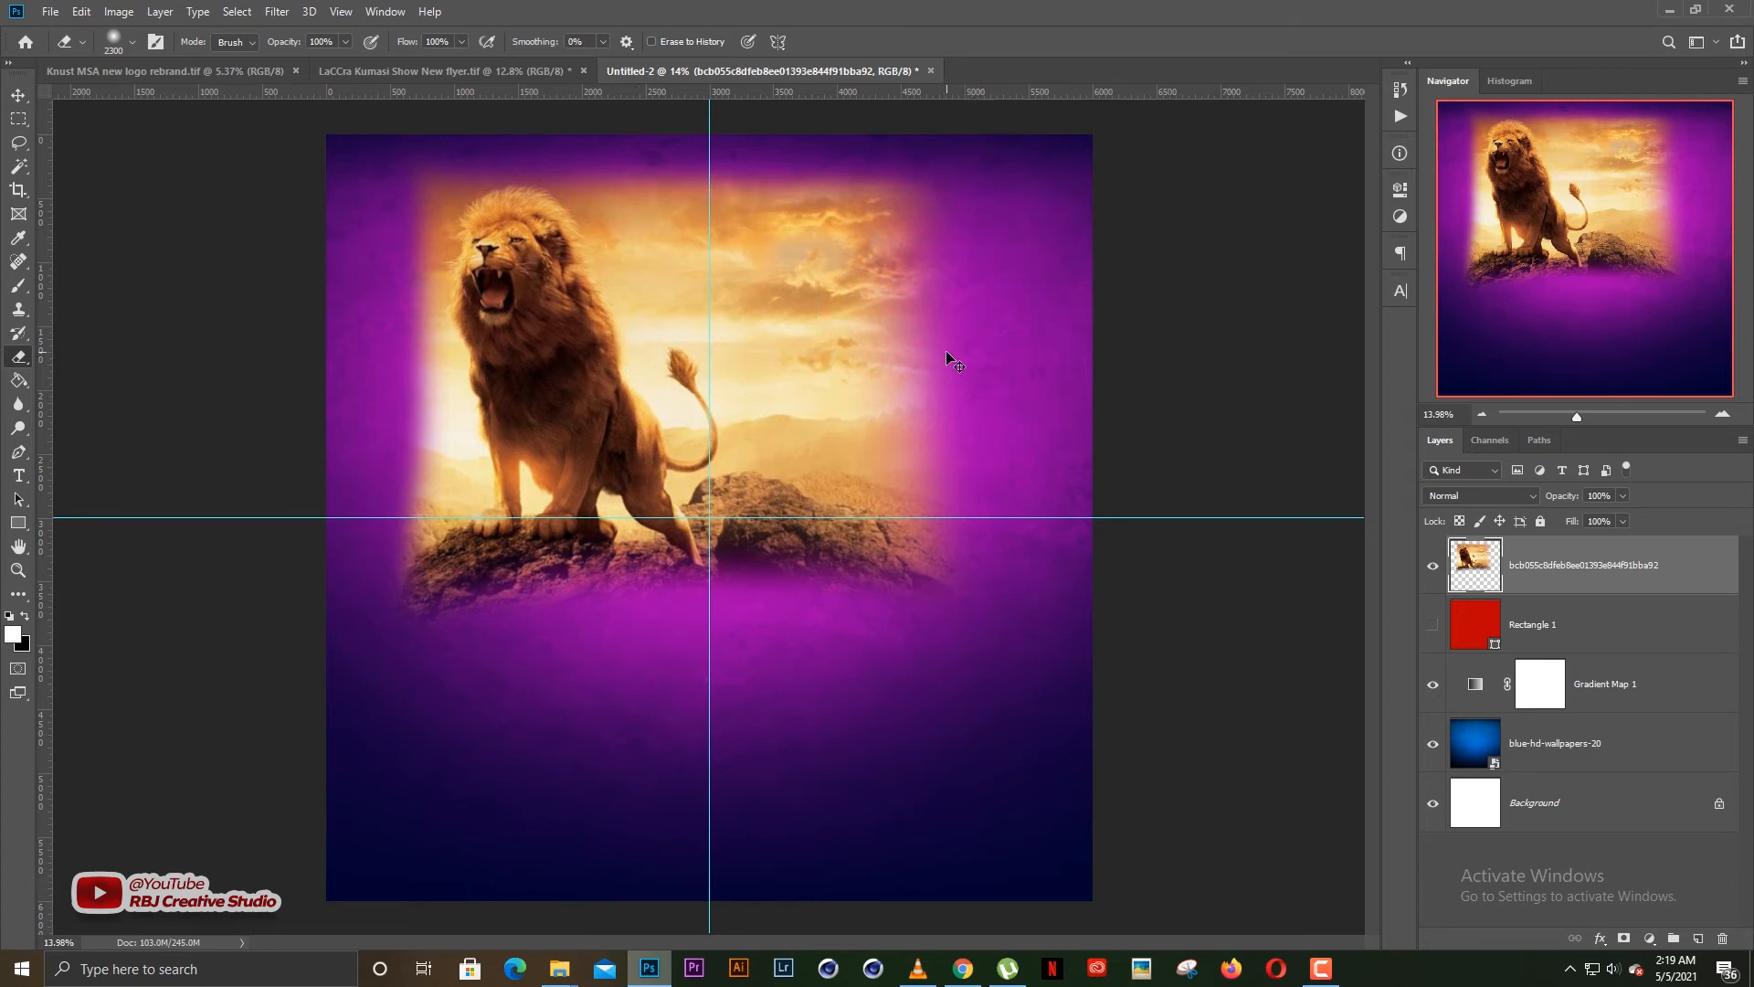
key(ctrl+z)
key(v)
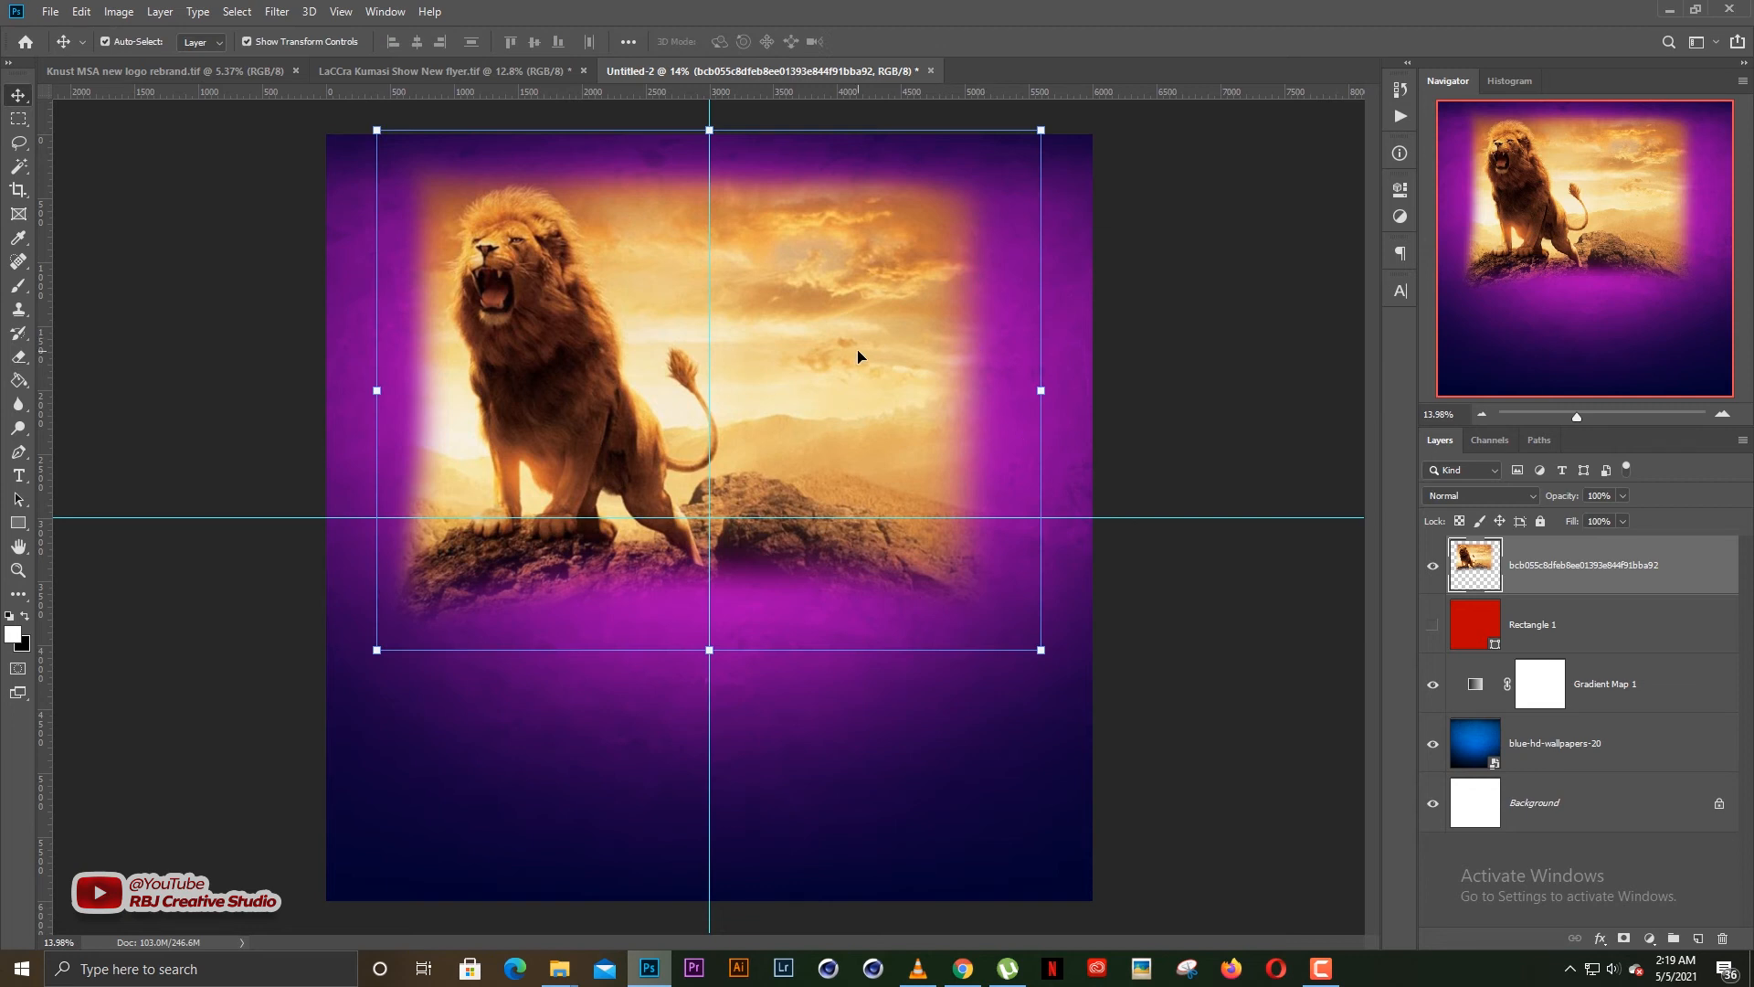
click(1456, 498)
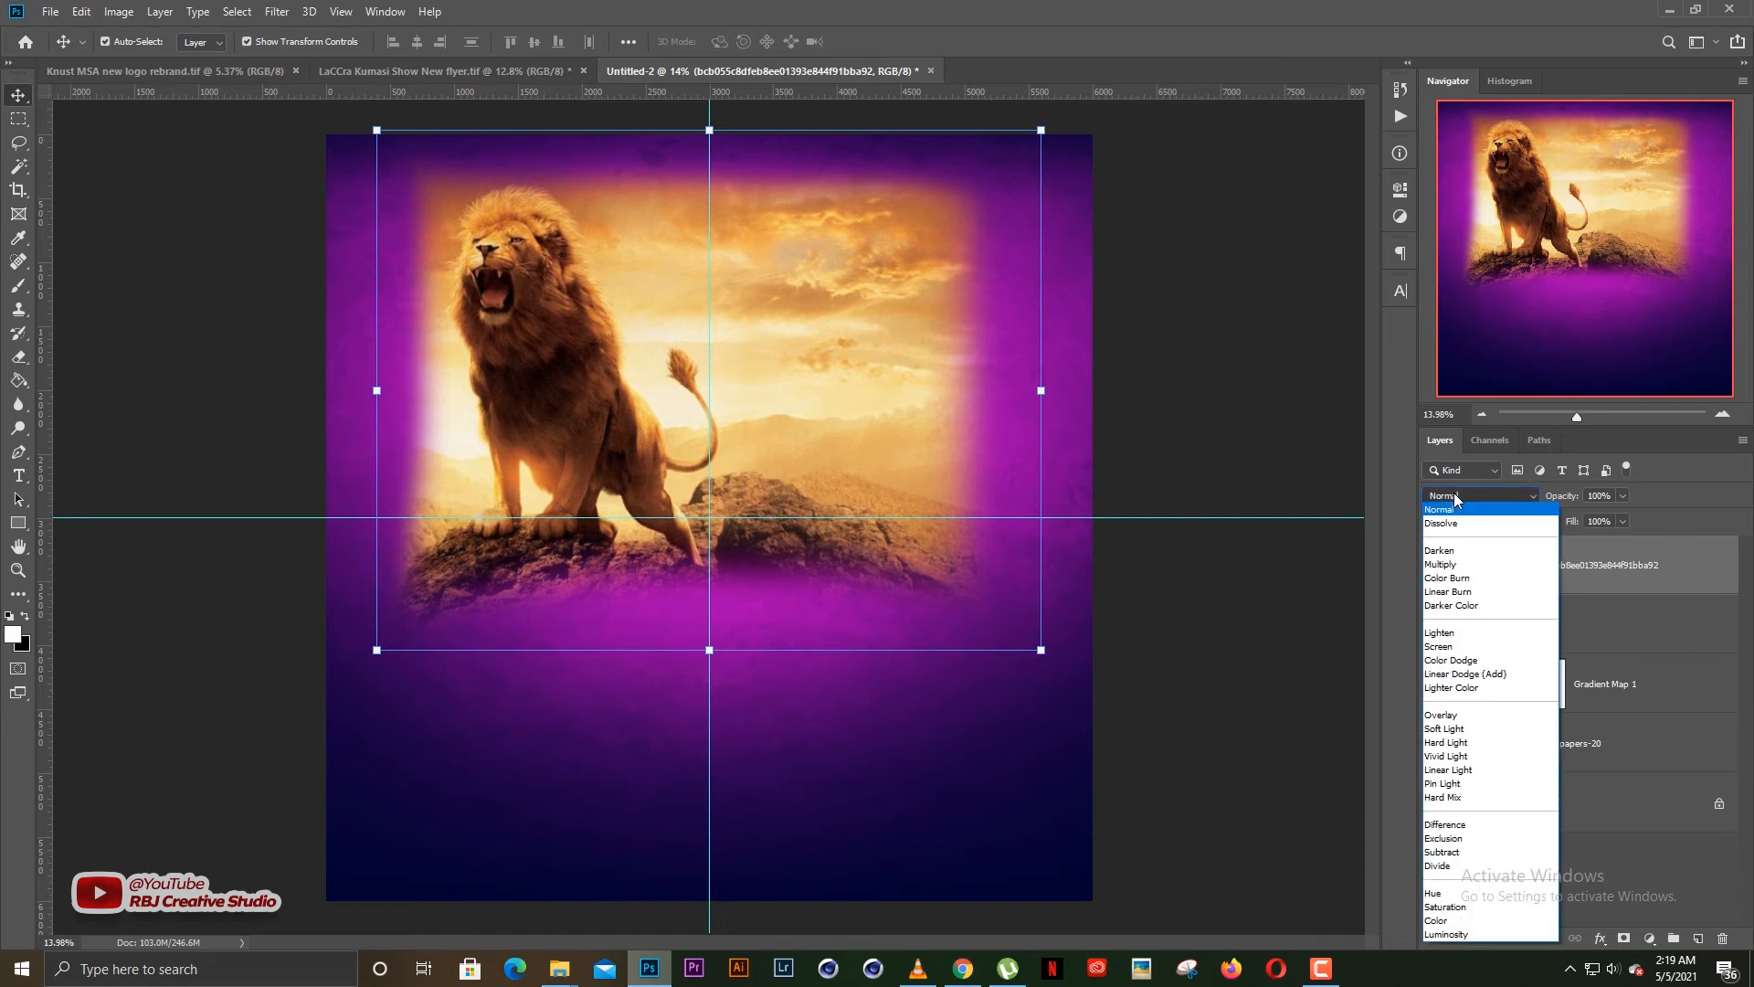
click(1292, 676)
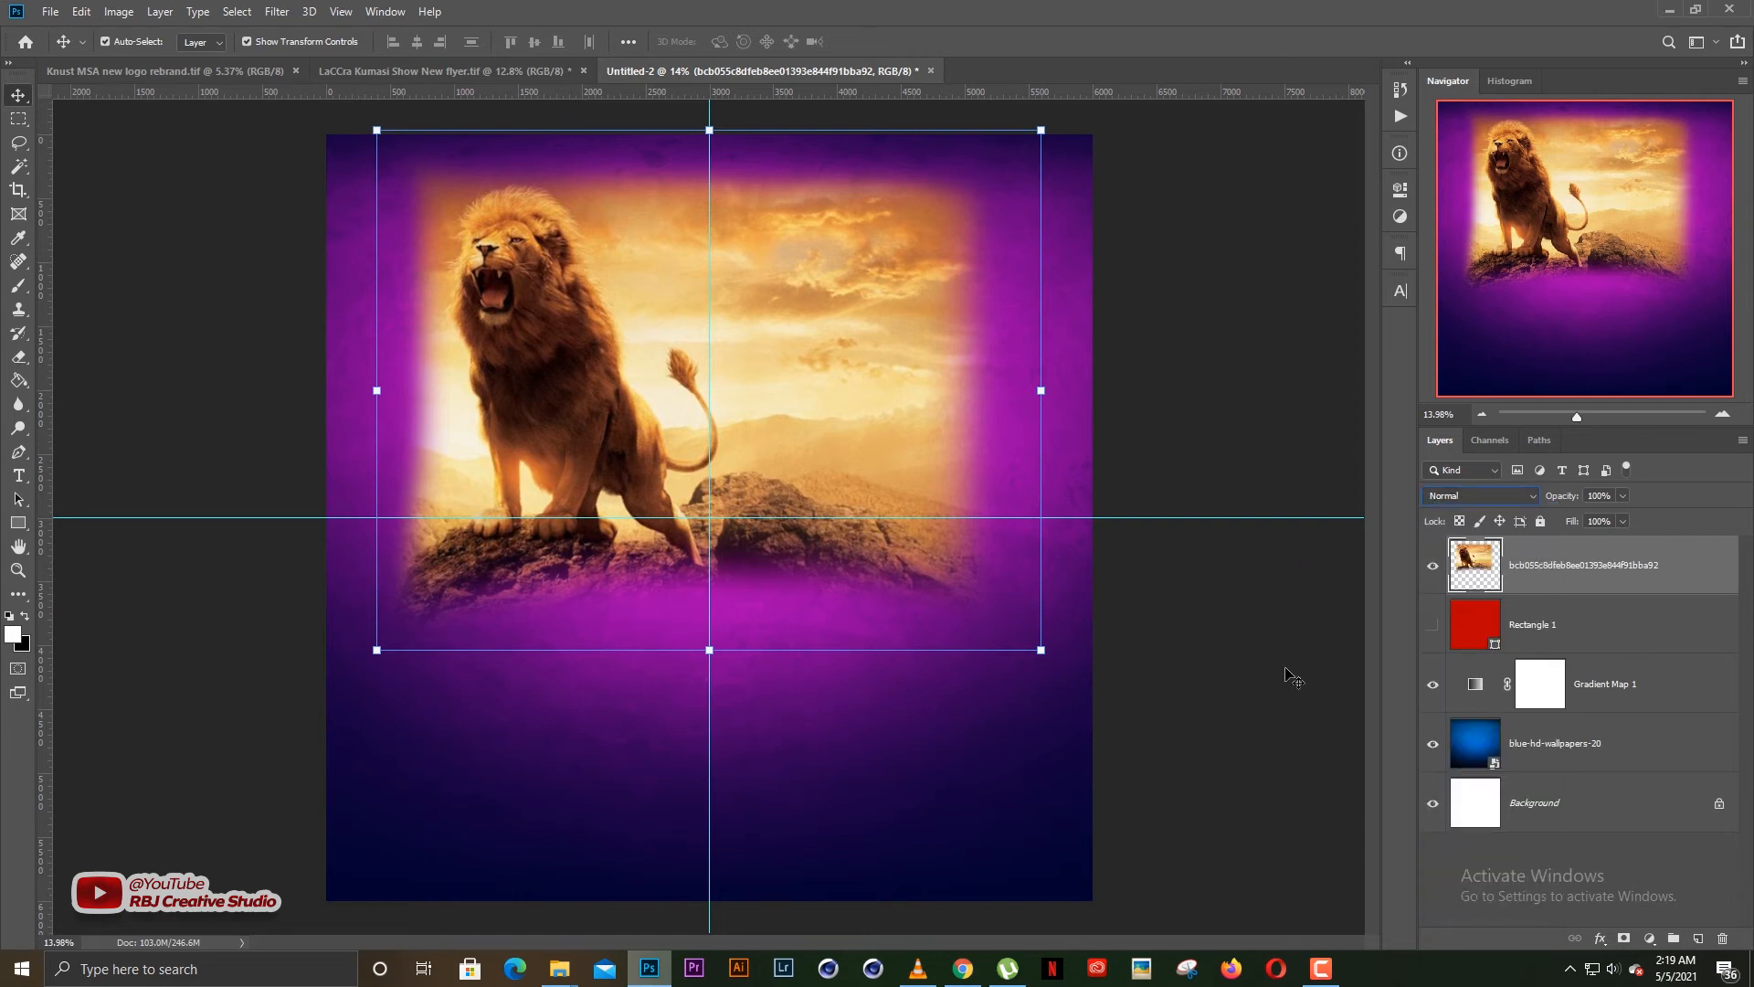
click(1142, 631)
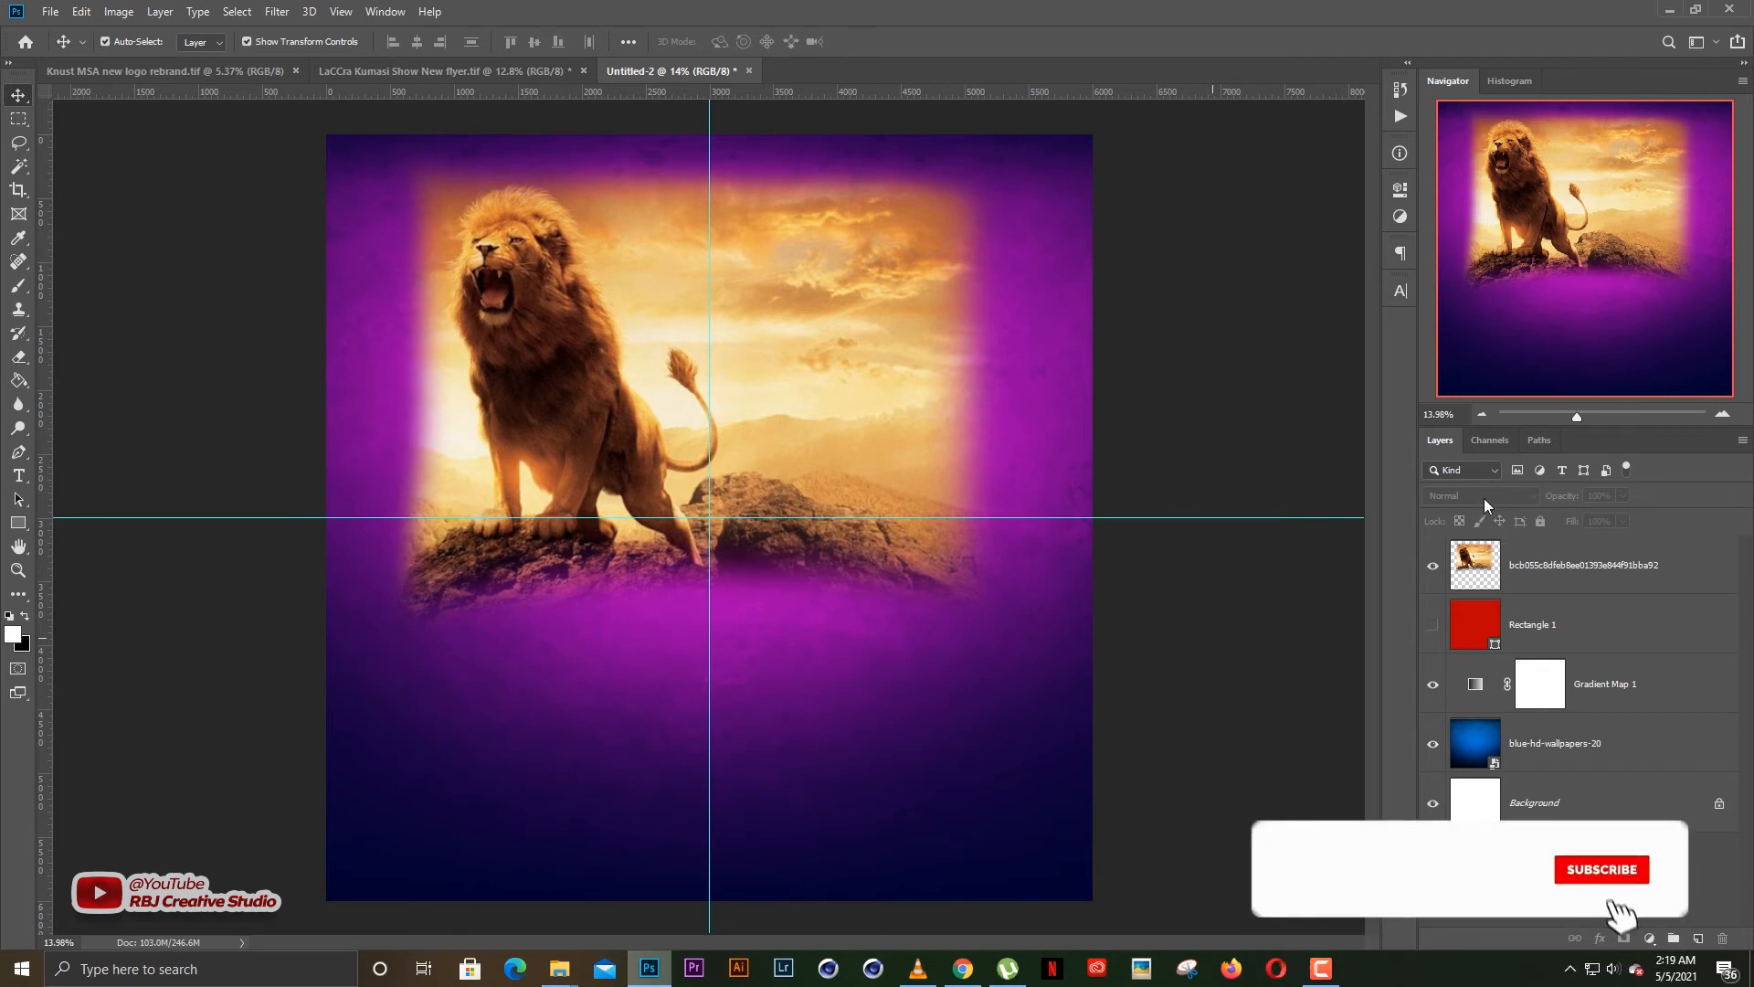
click(1519, 569)
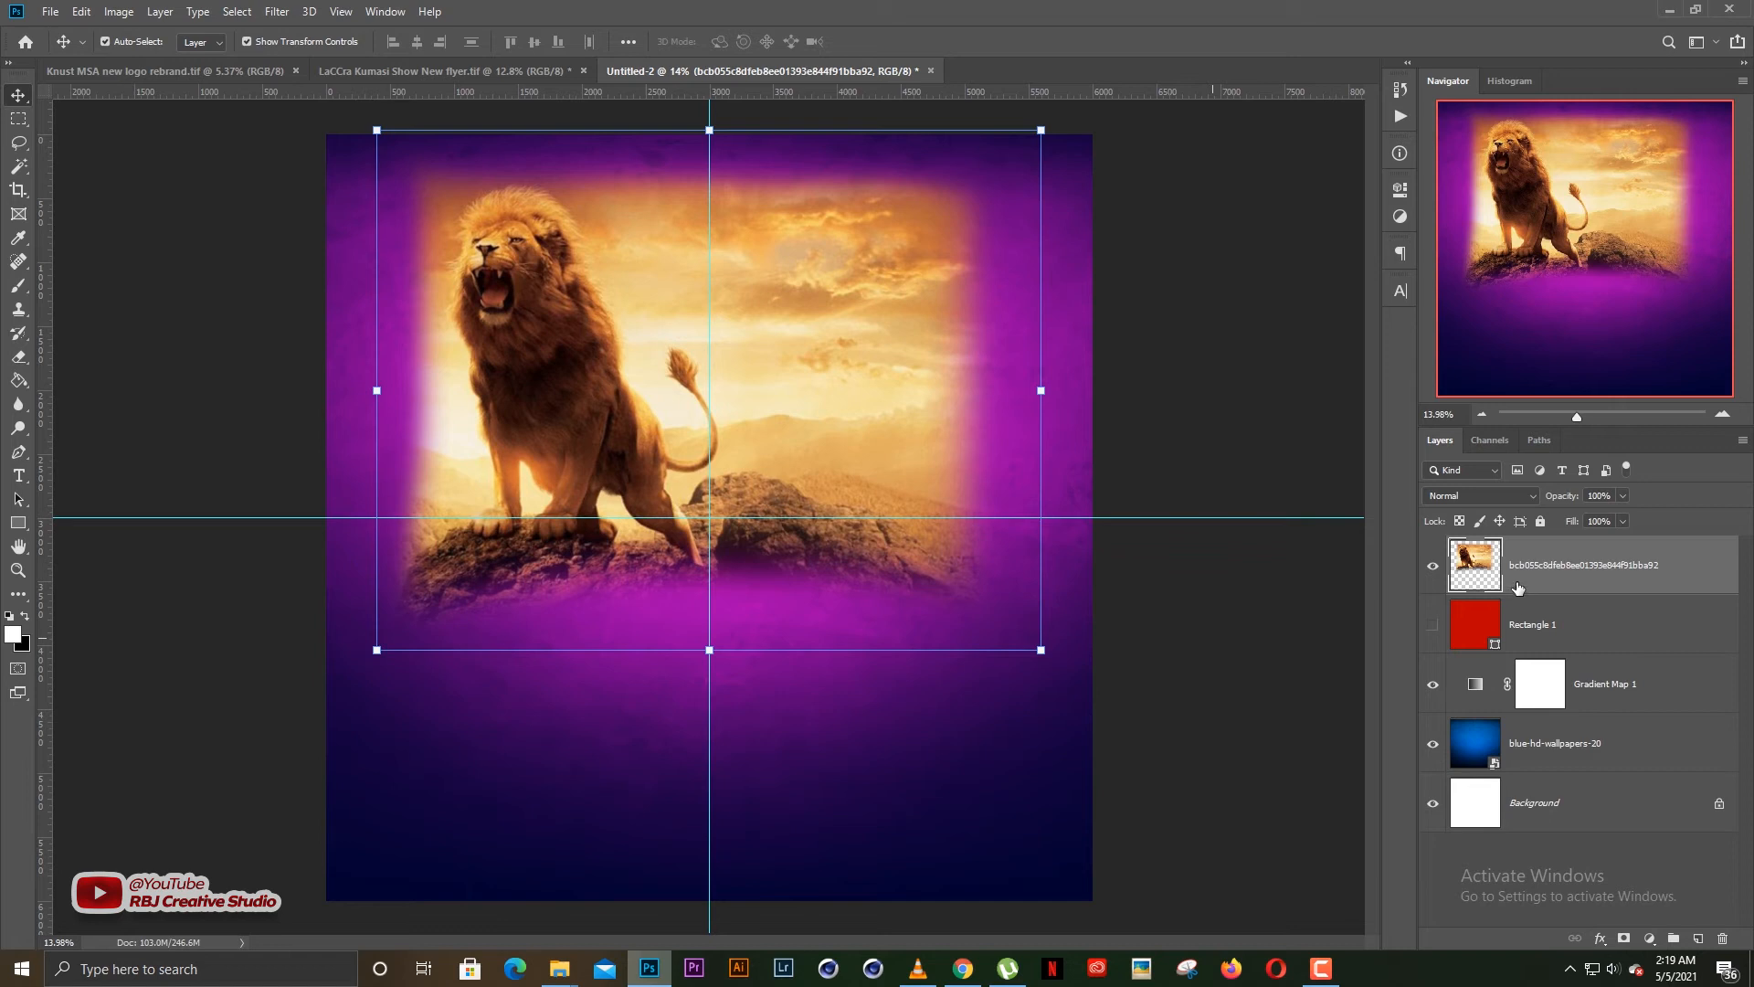
Try the Overlay blend mode on the lion layer and return the layer to Normal
click(1503, 500)
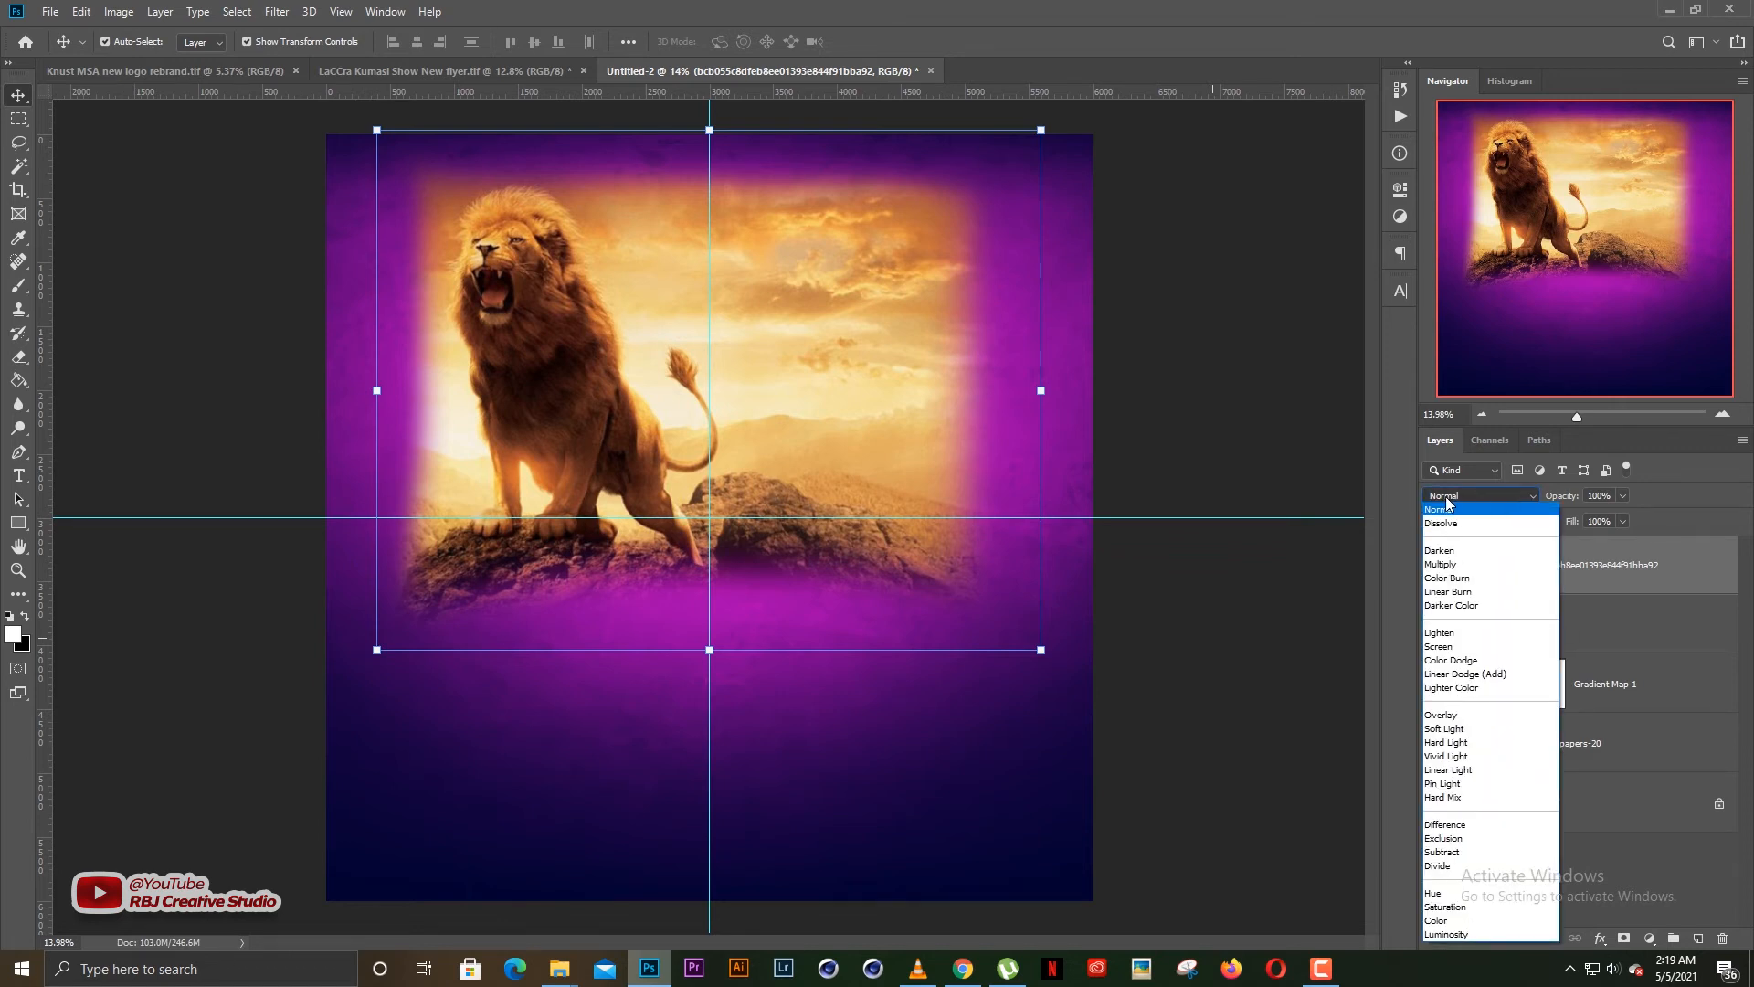
click(1442, 715)
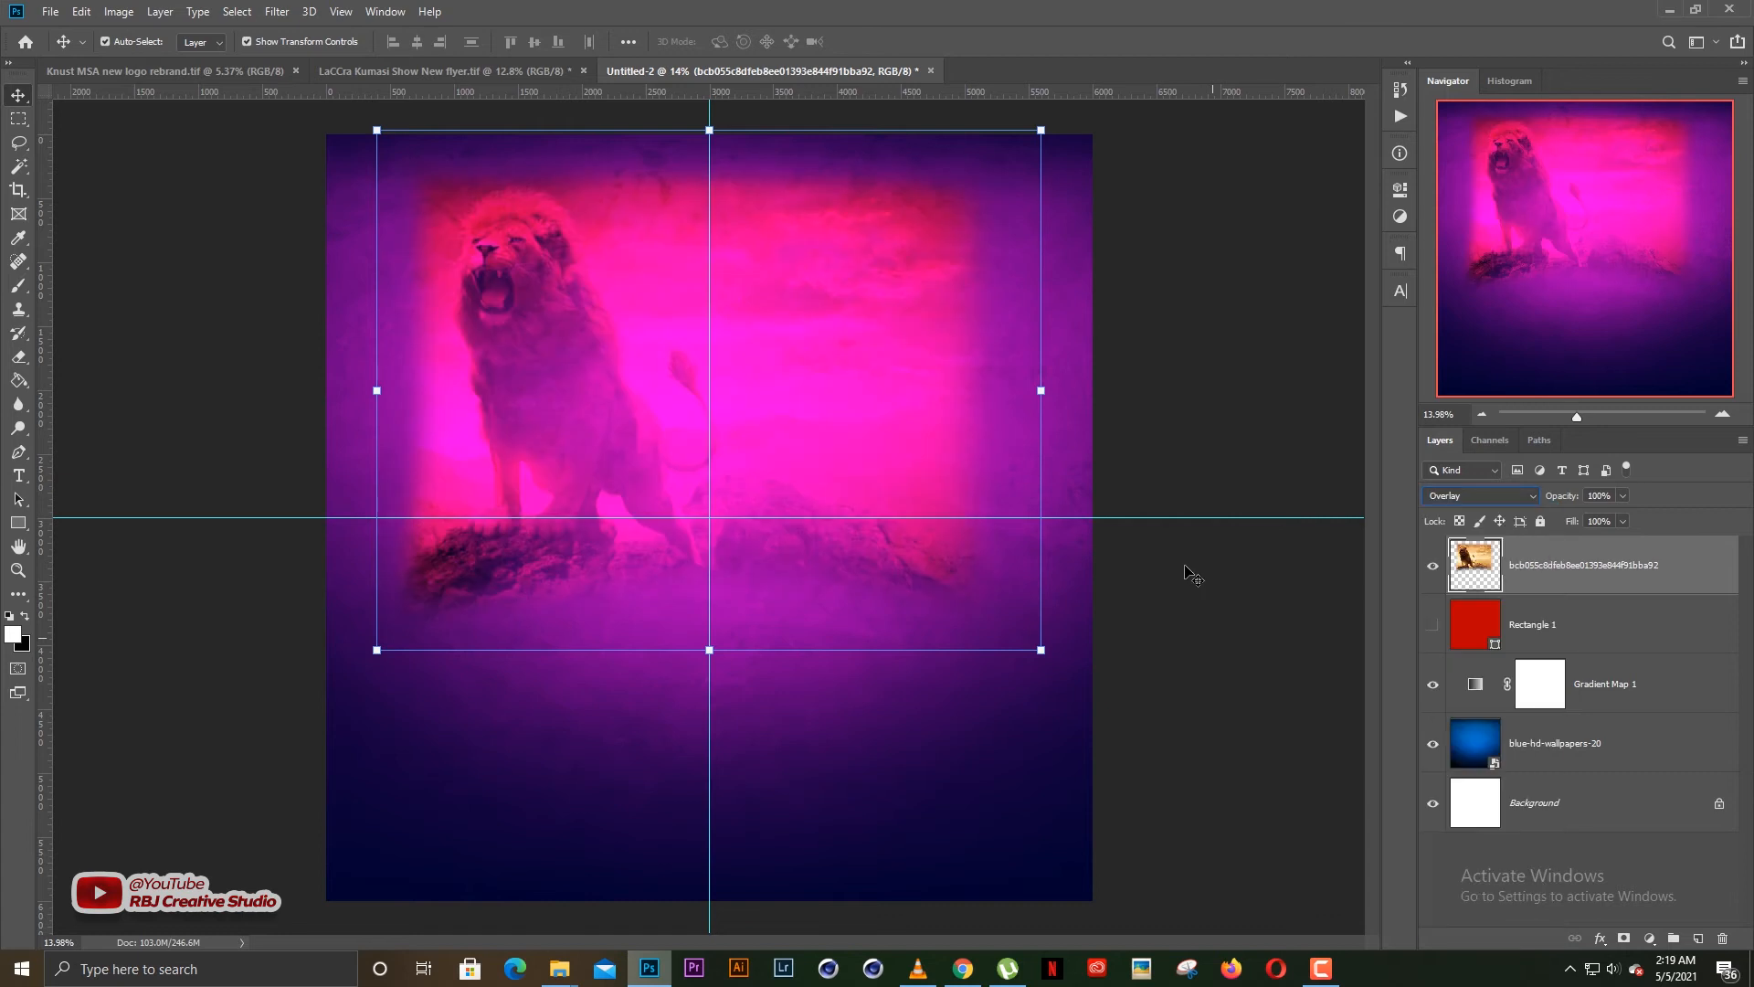
click(1458, 498)
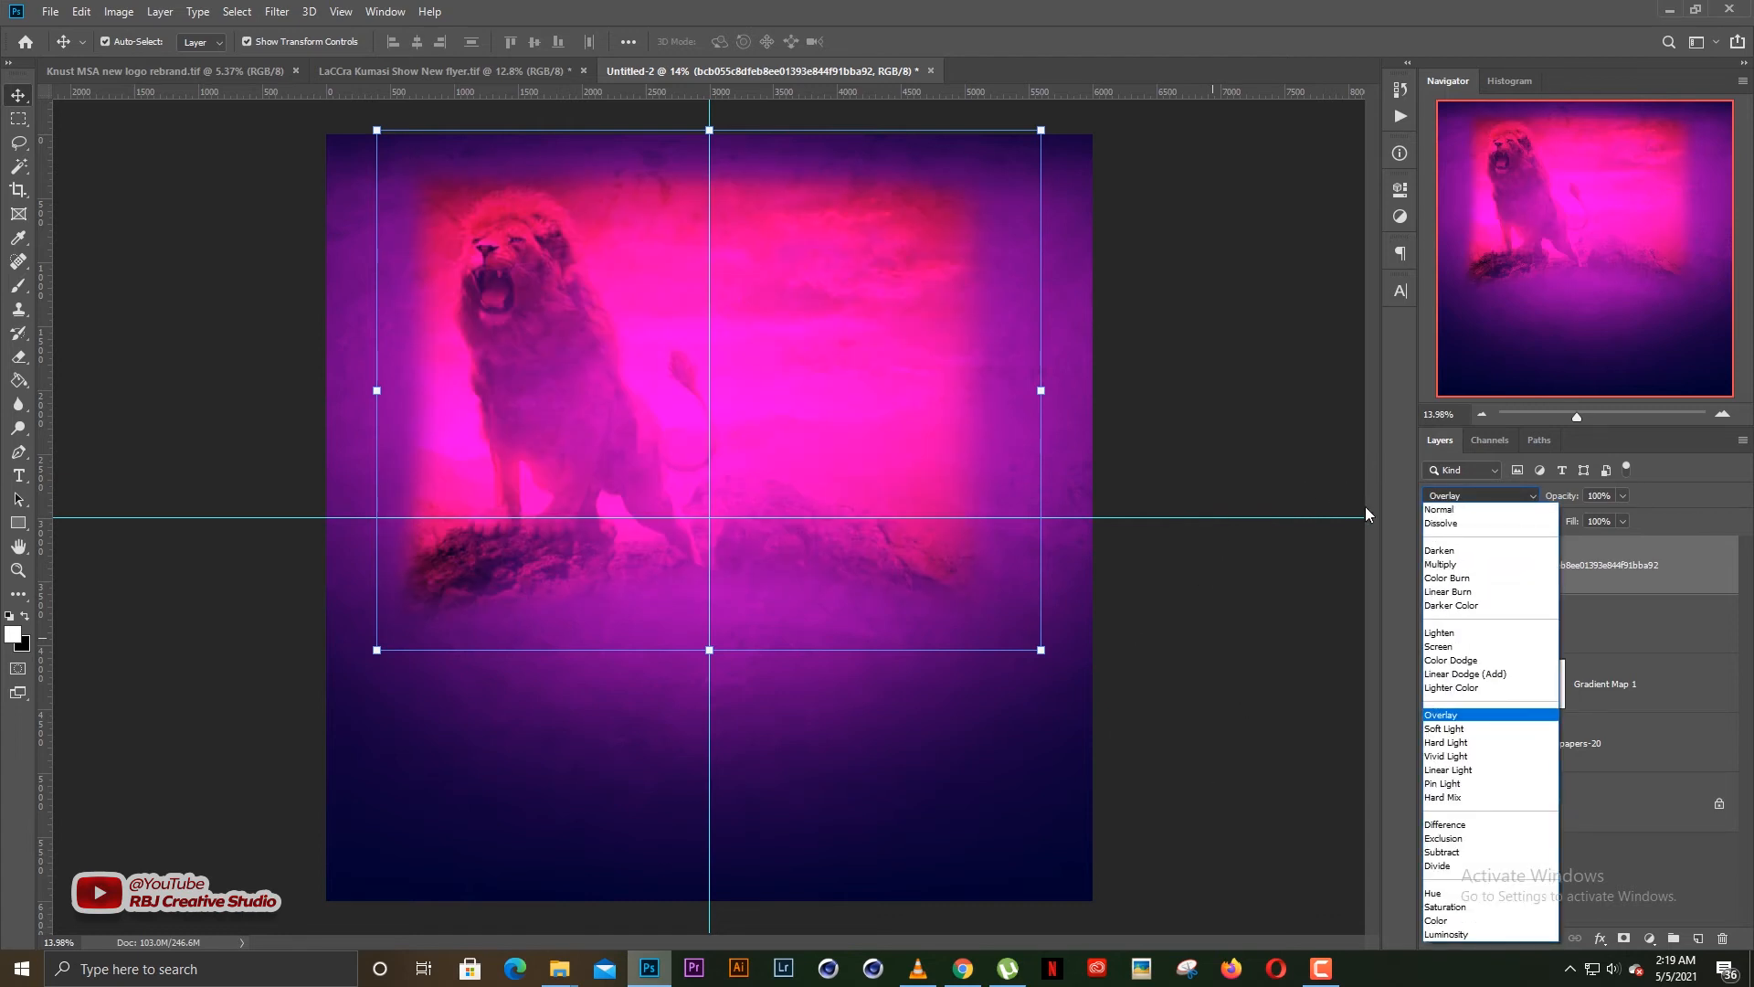
click(1440, 509)
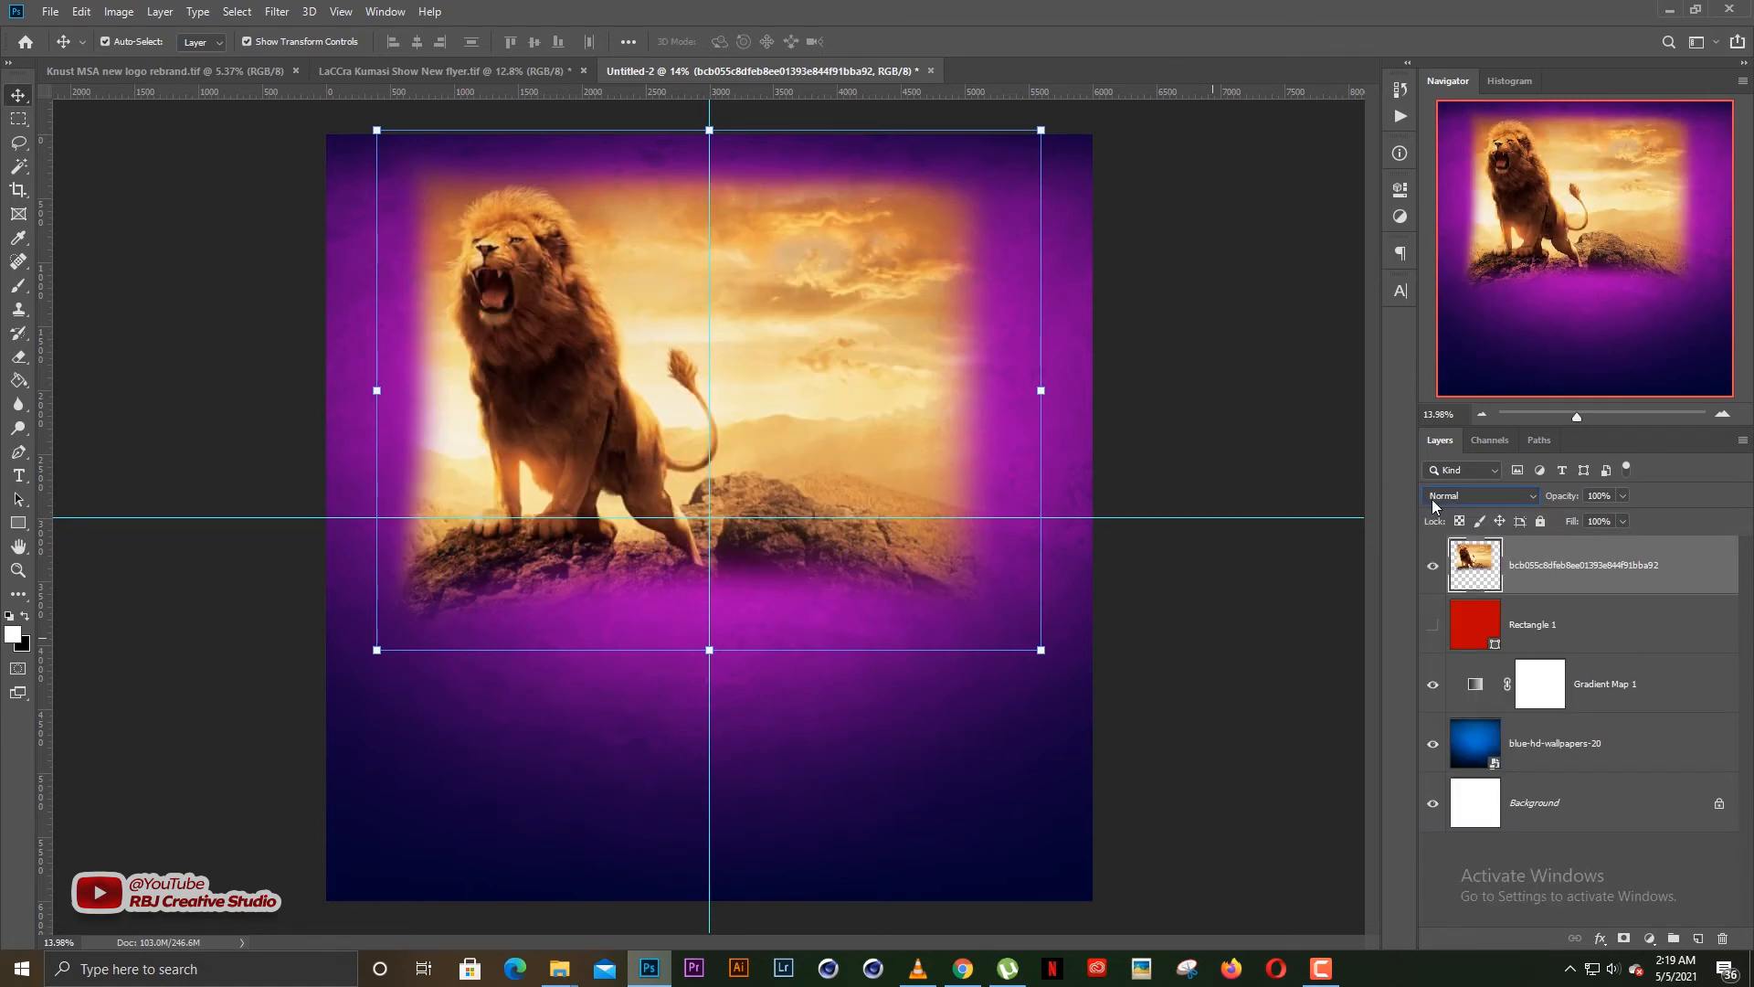
Cycle the lion layer's blend mode through the available modes from Dissolve to Pin Light
key(Down)
key(Down)
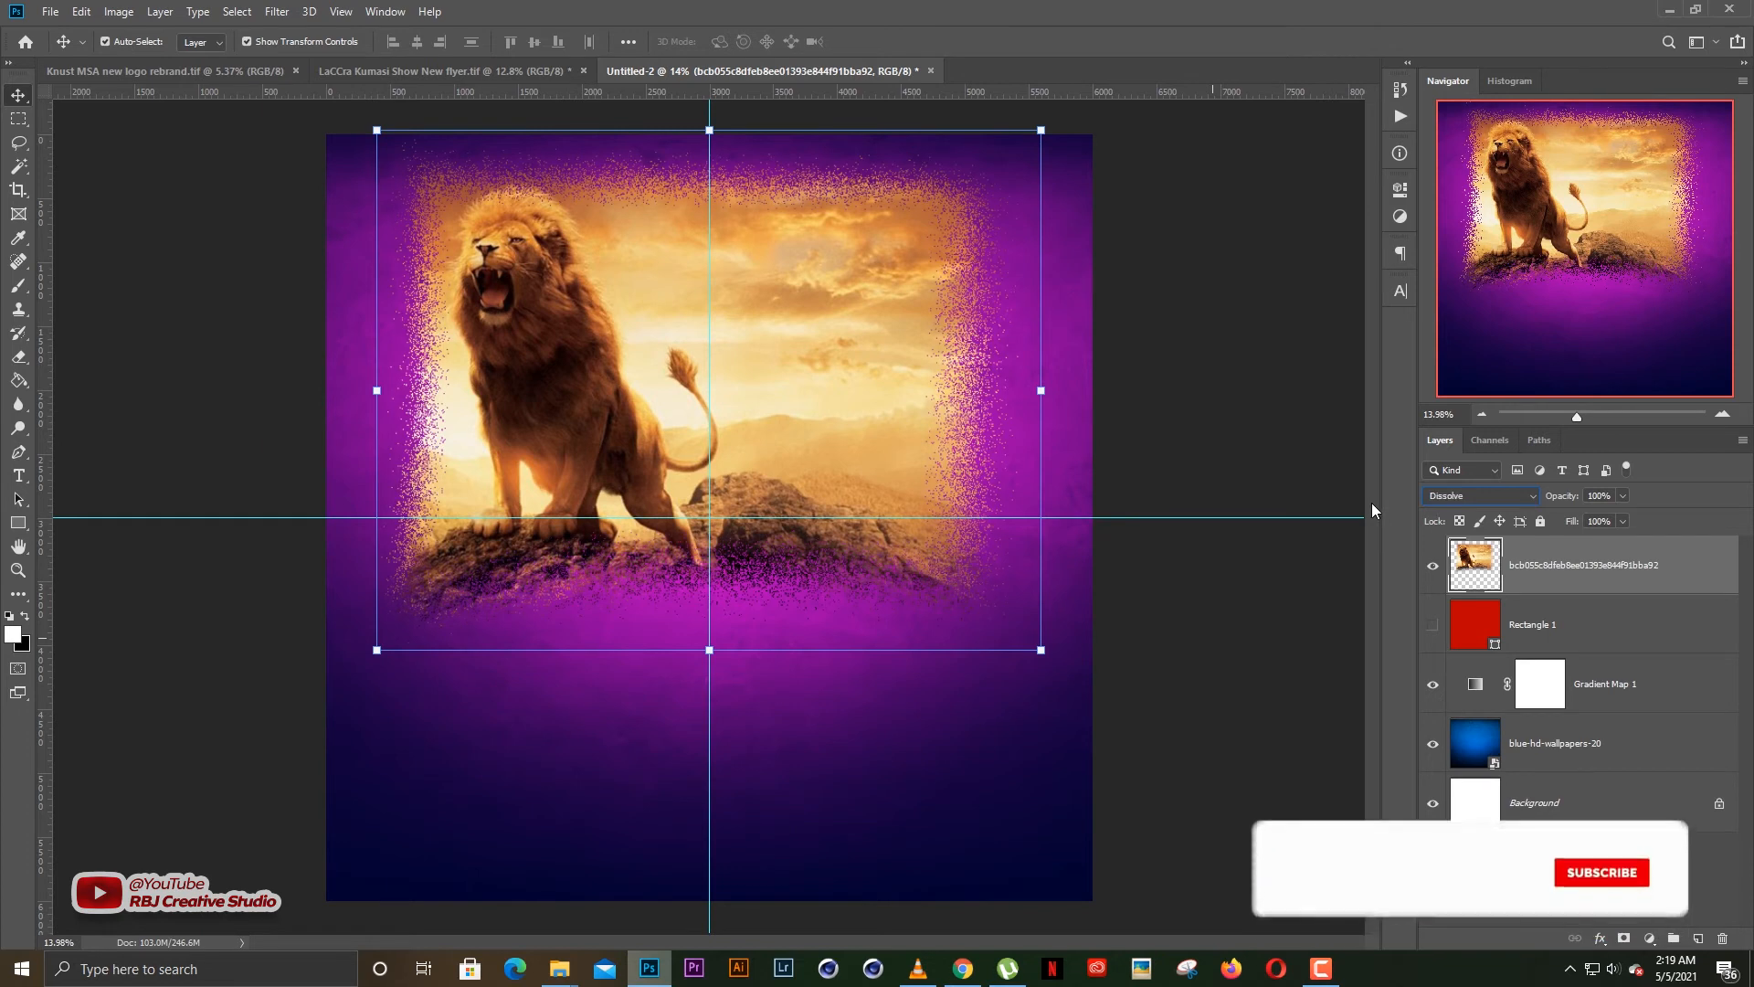
key(Down)
key(Down)
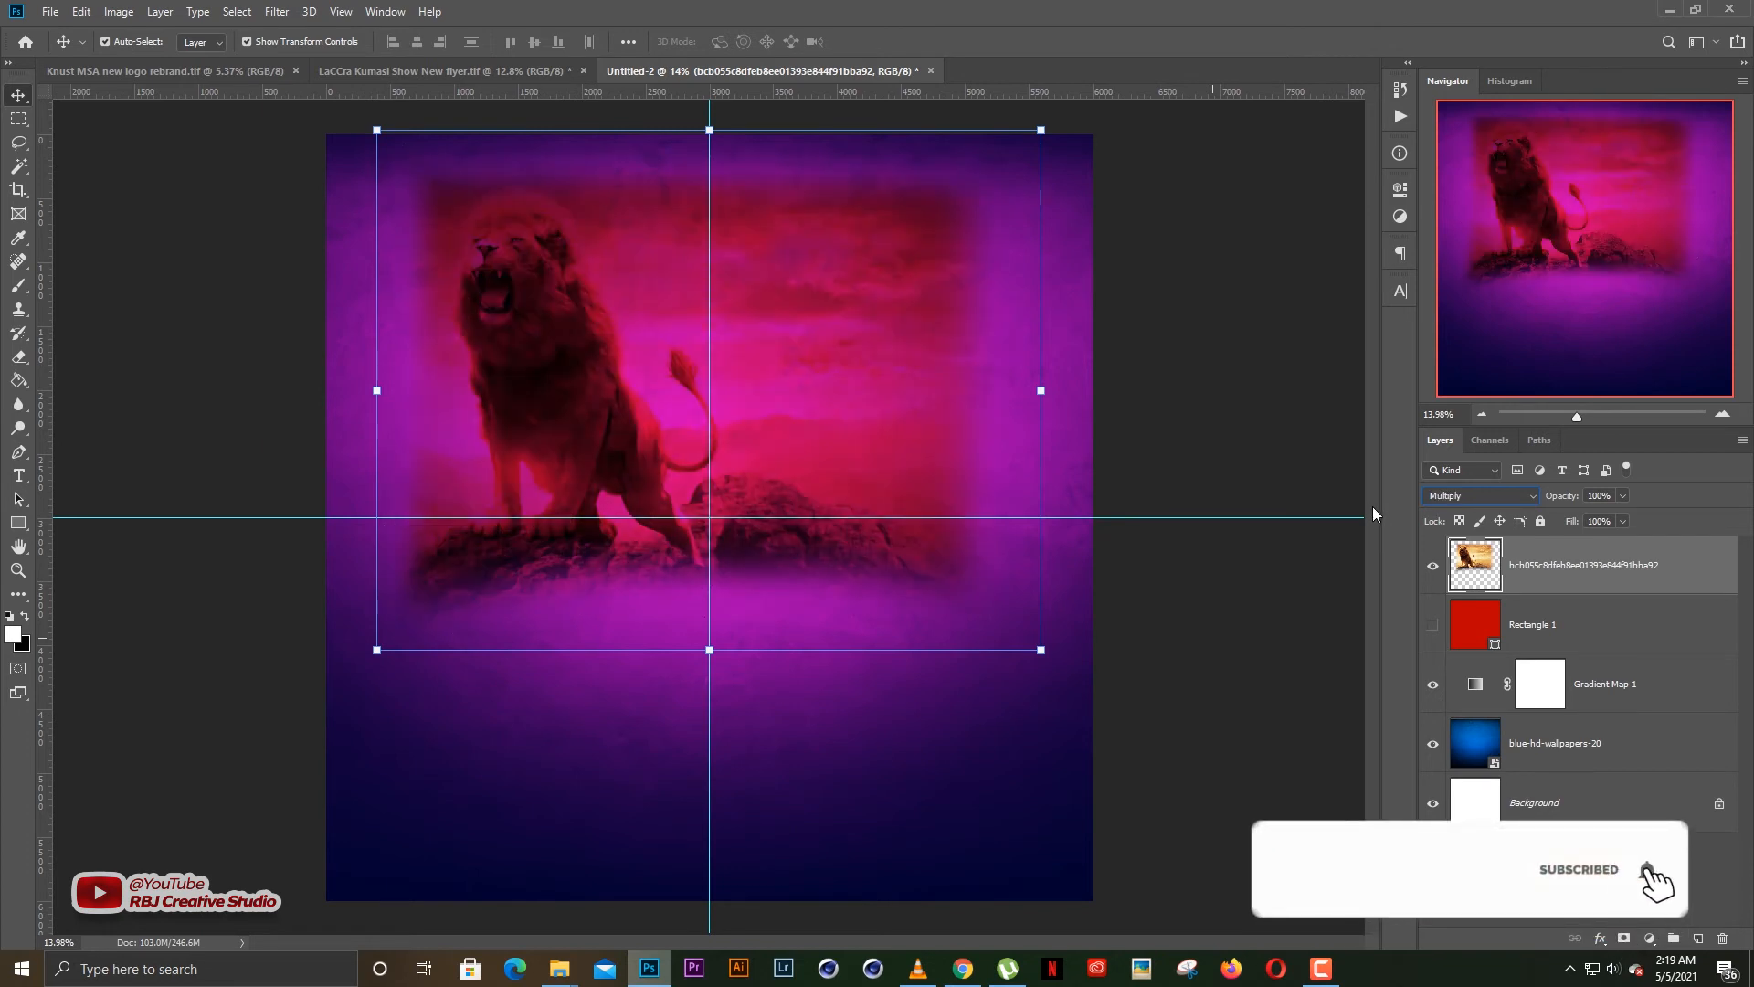
key(Down)
key(Down)
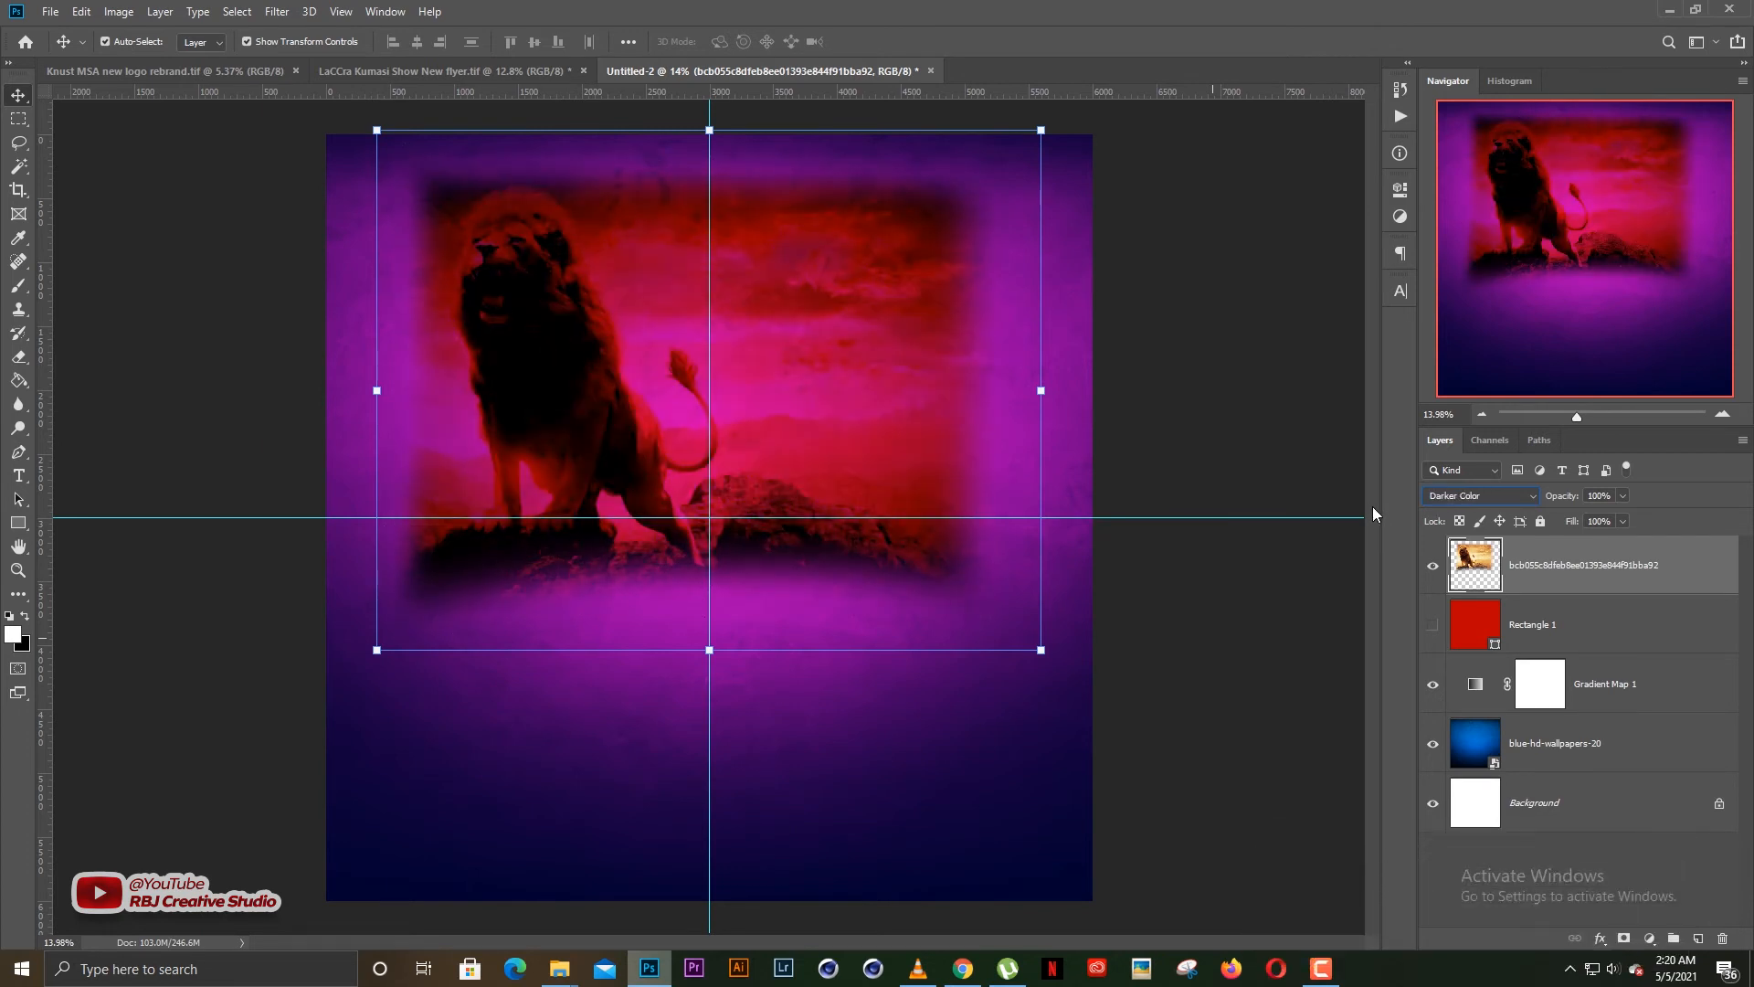
key(Down)
key(Down)
key(Down)
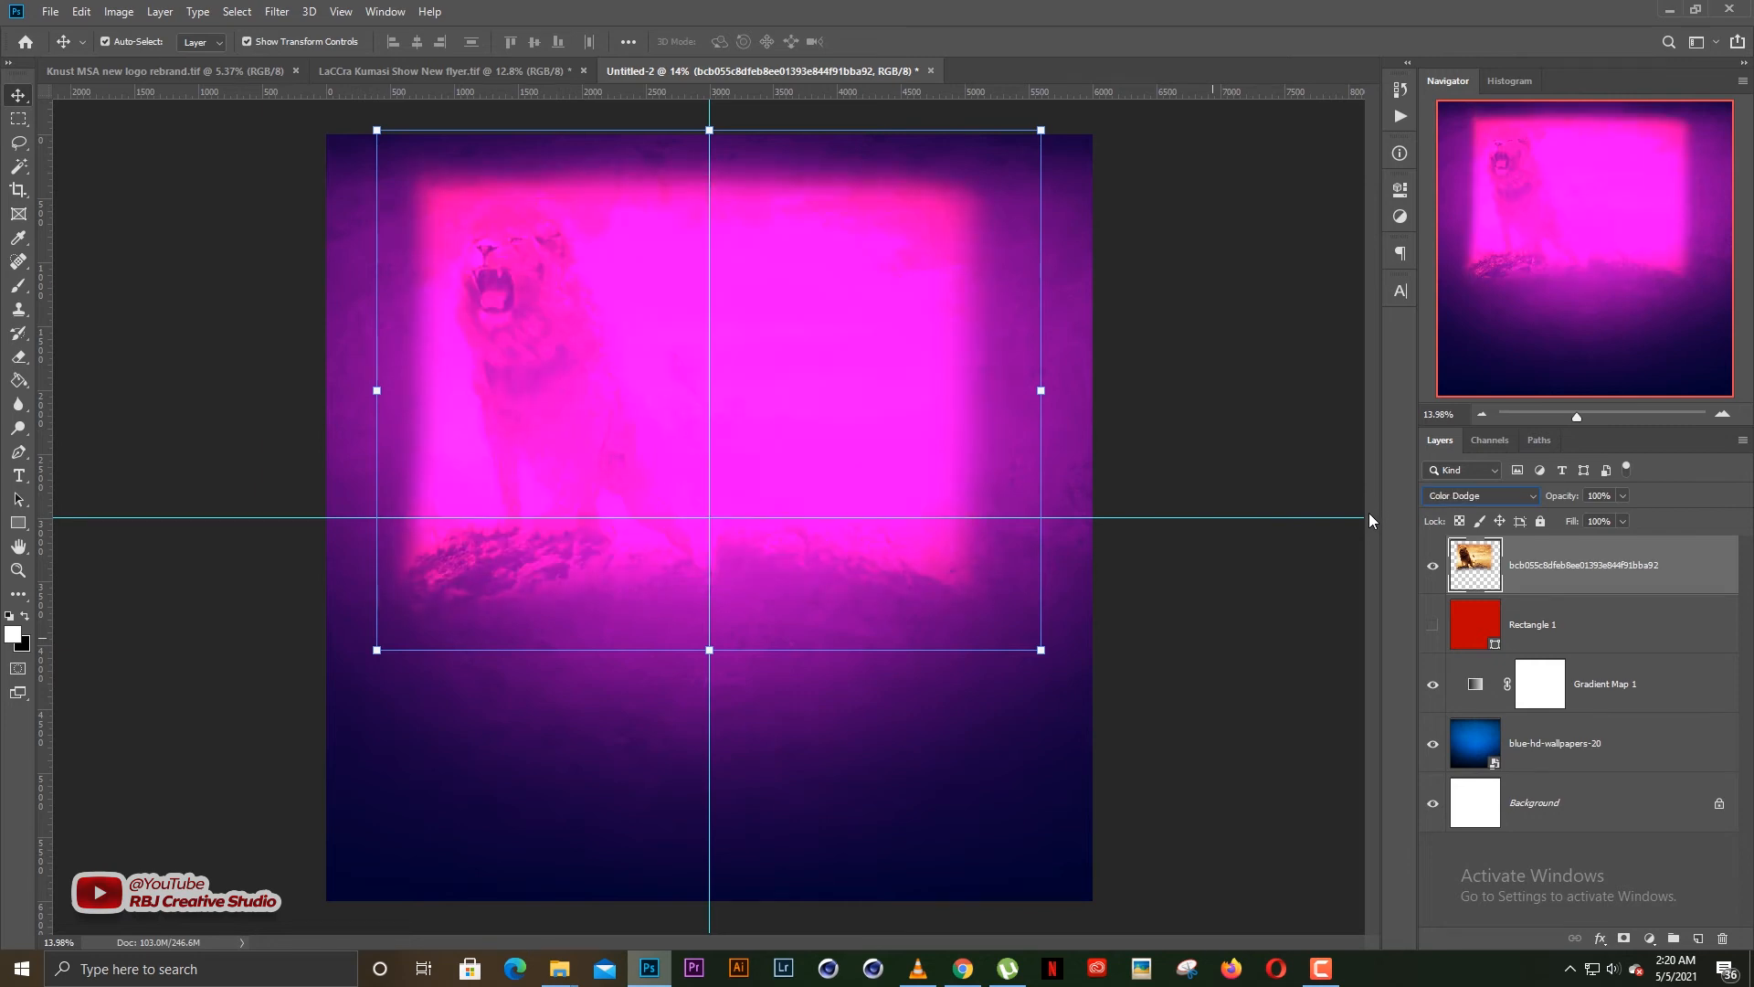
key(Down)
key(Down)
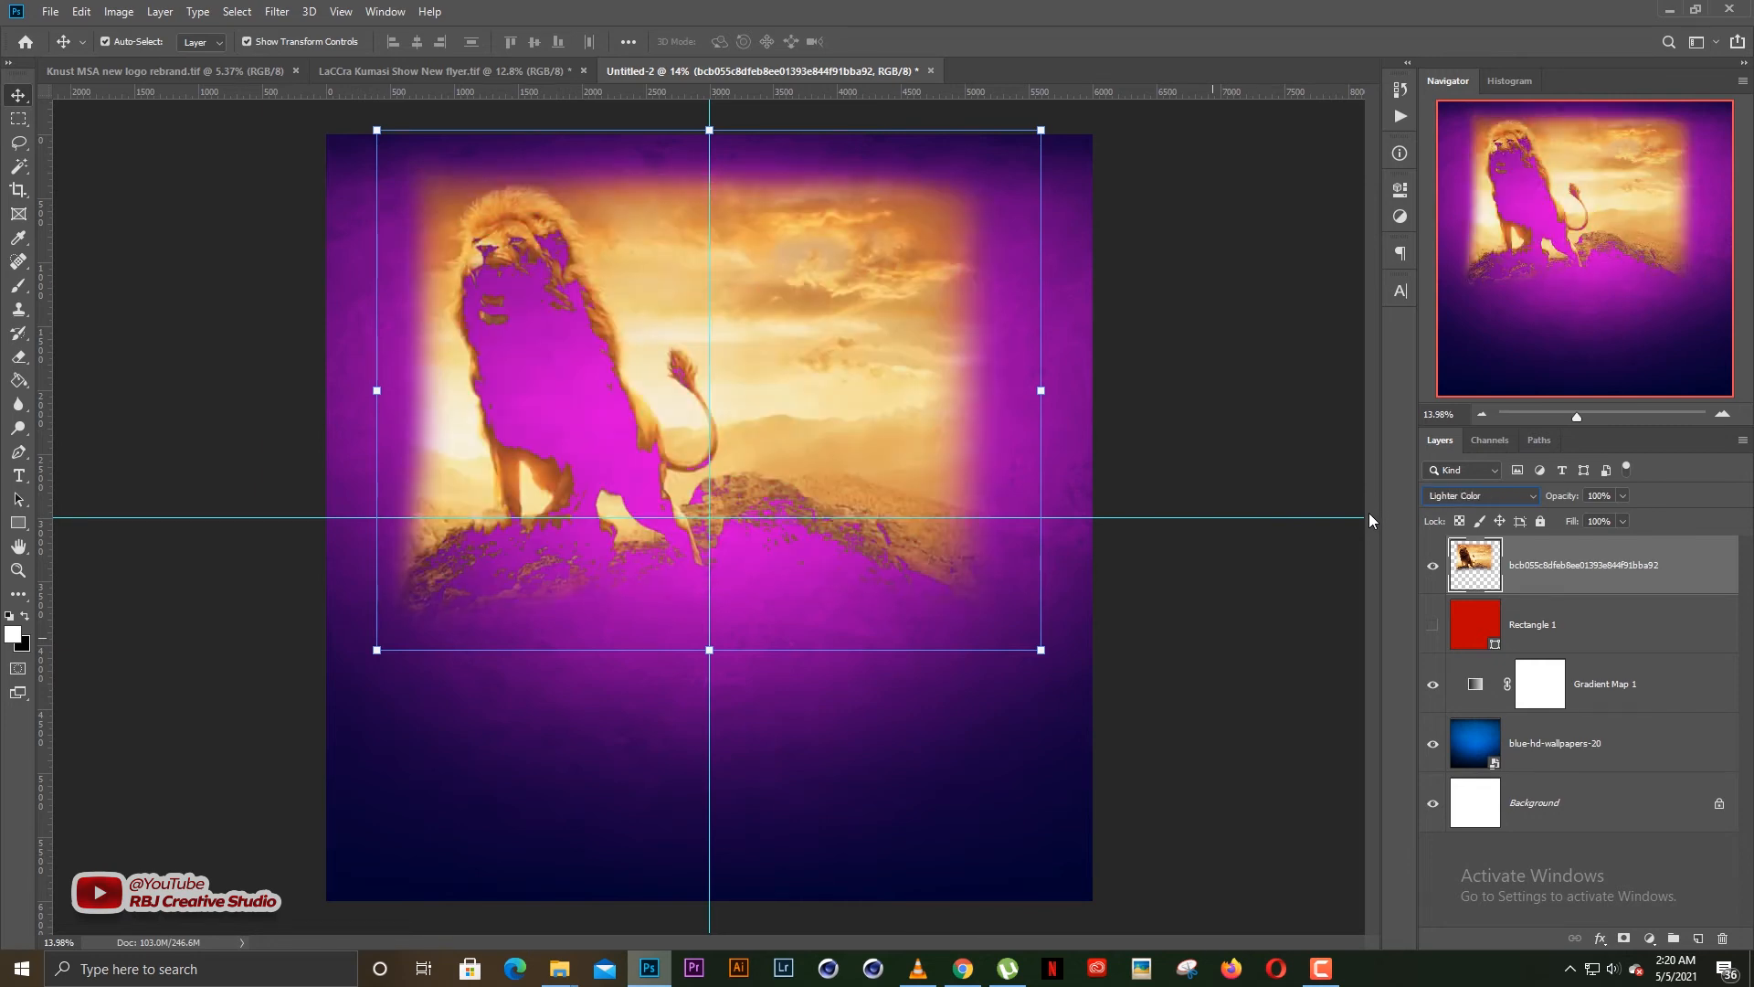
key(Down)
key(Down)
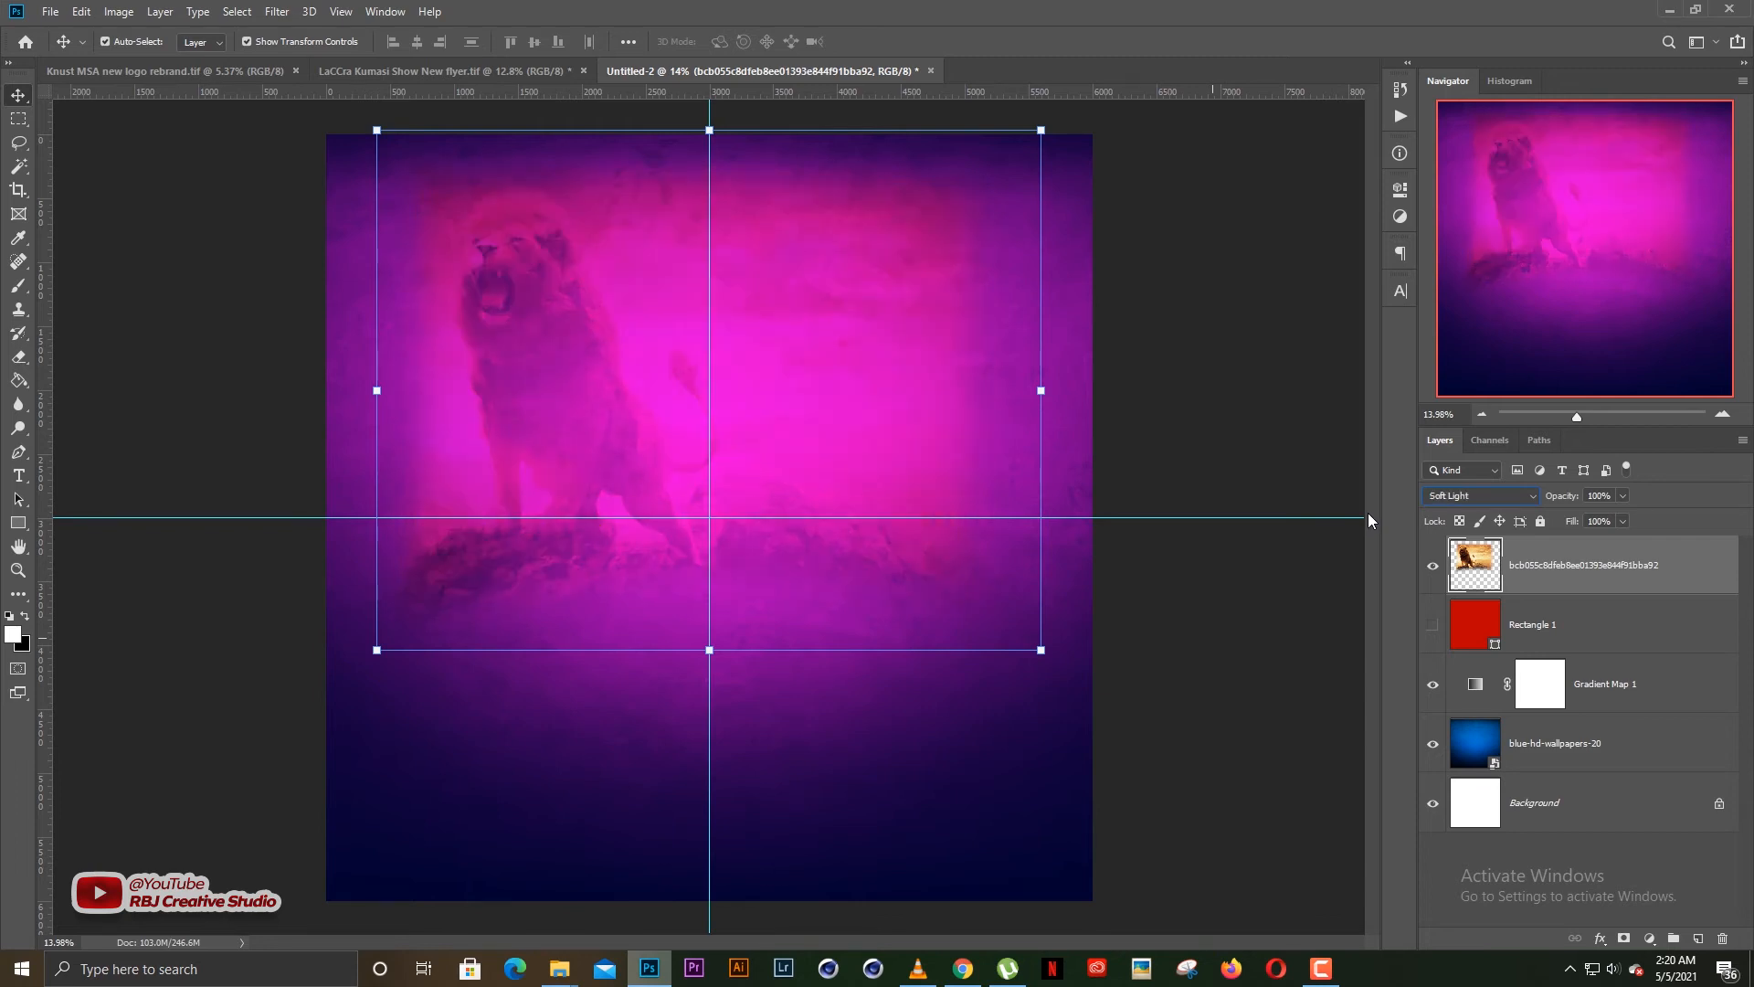
key(Down)
key(Down)
key(Down)
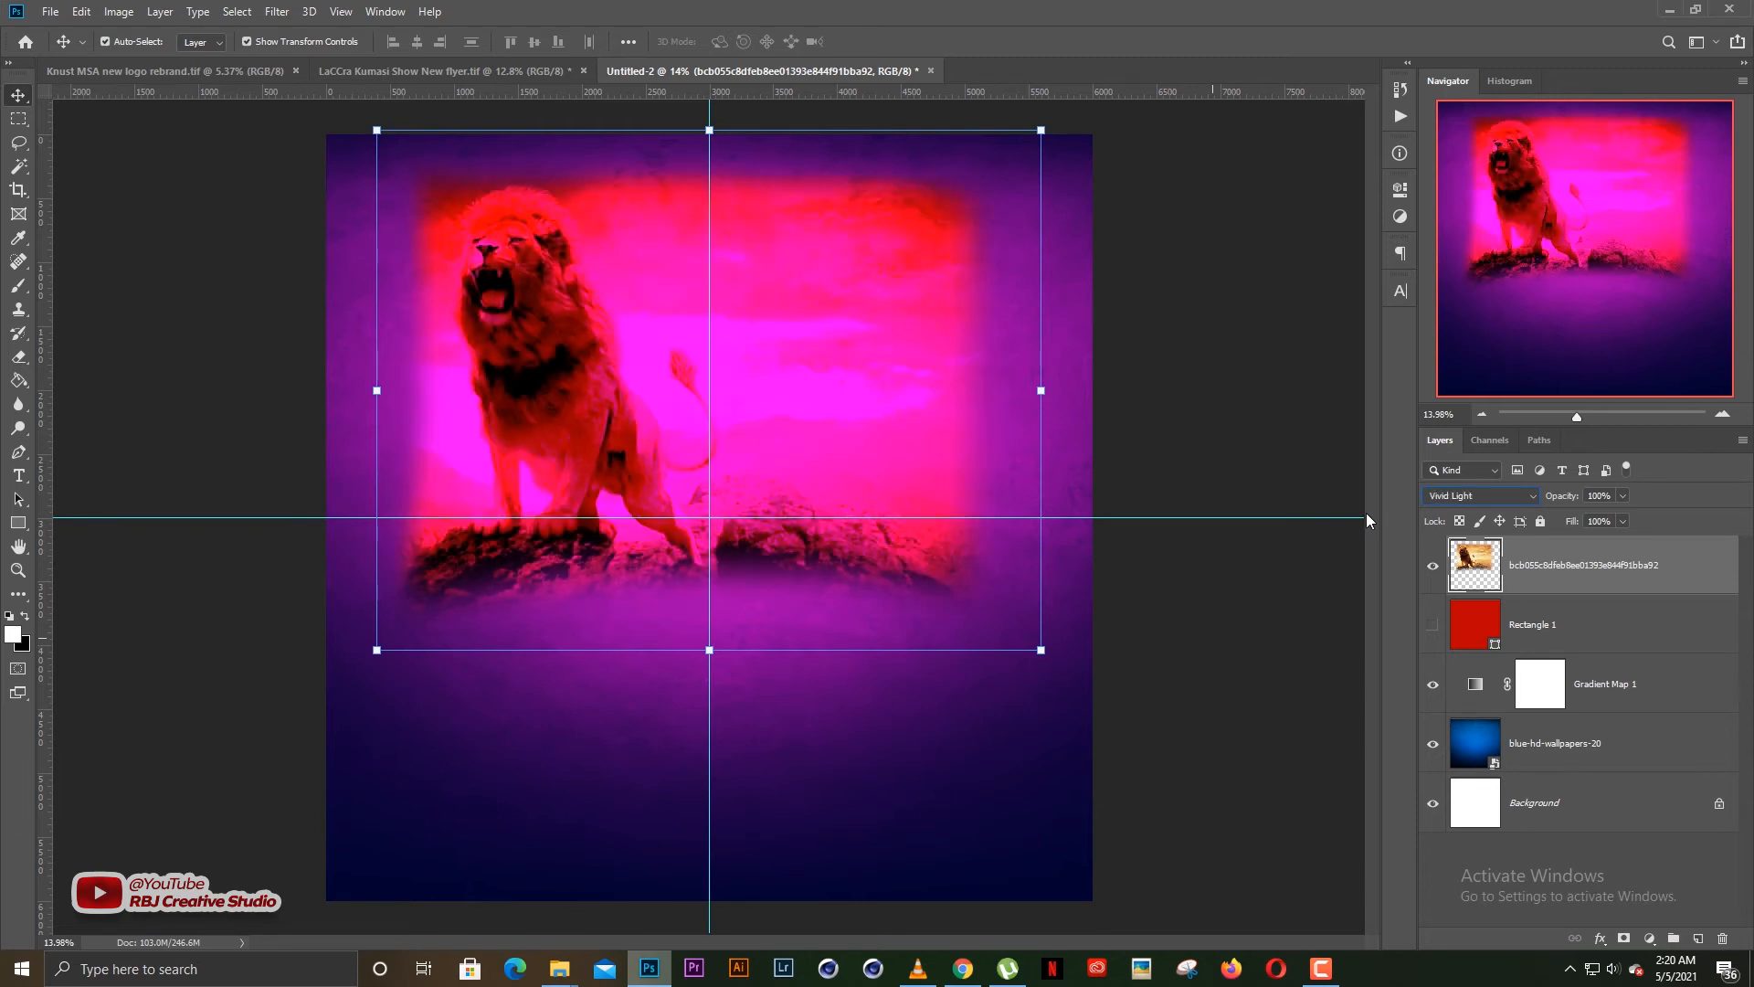
Cycle the lion layer's blend mode through the remaining modes to Luminosity and lower the layer's opacity to 48%
key(Down)
key(Down)
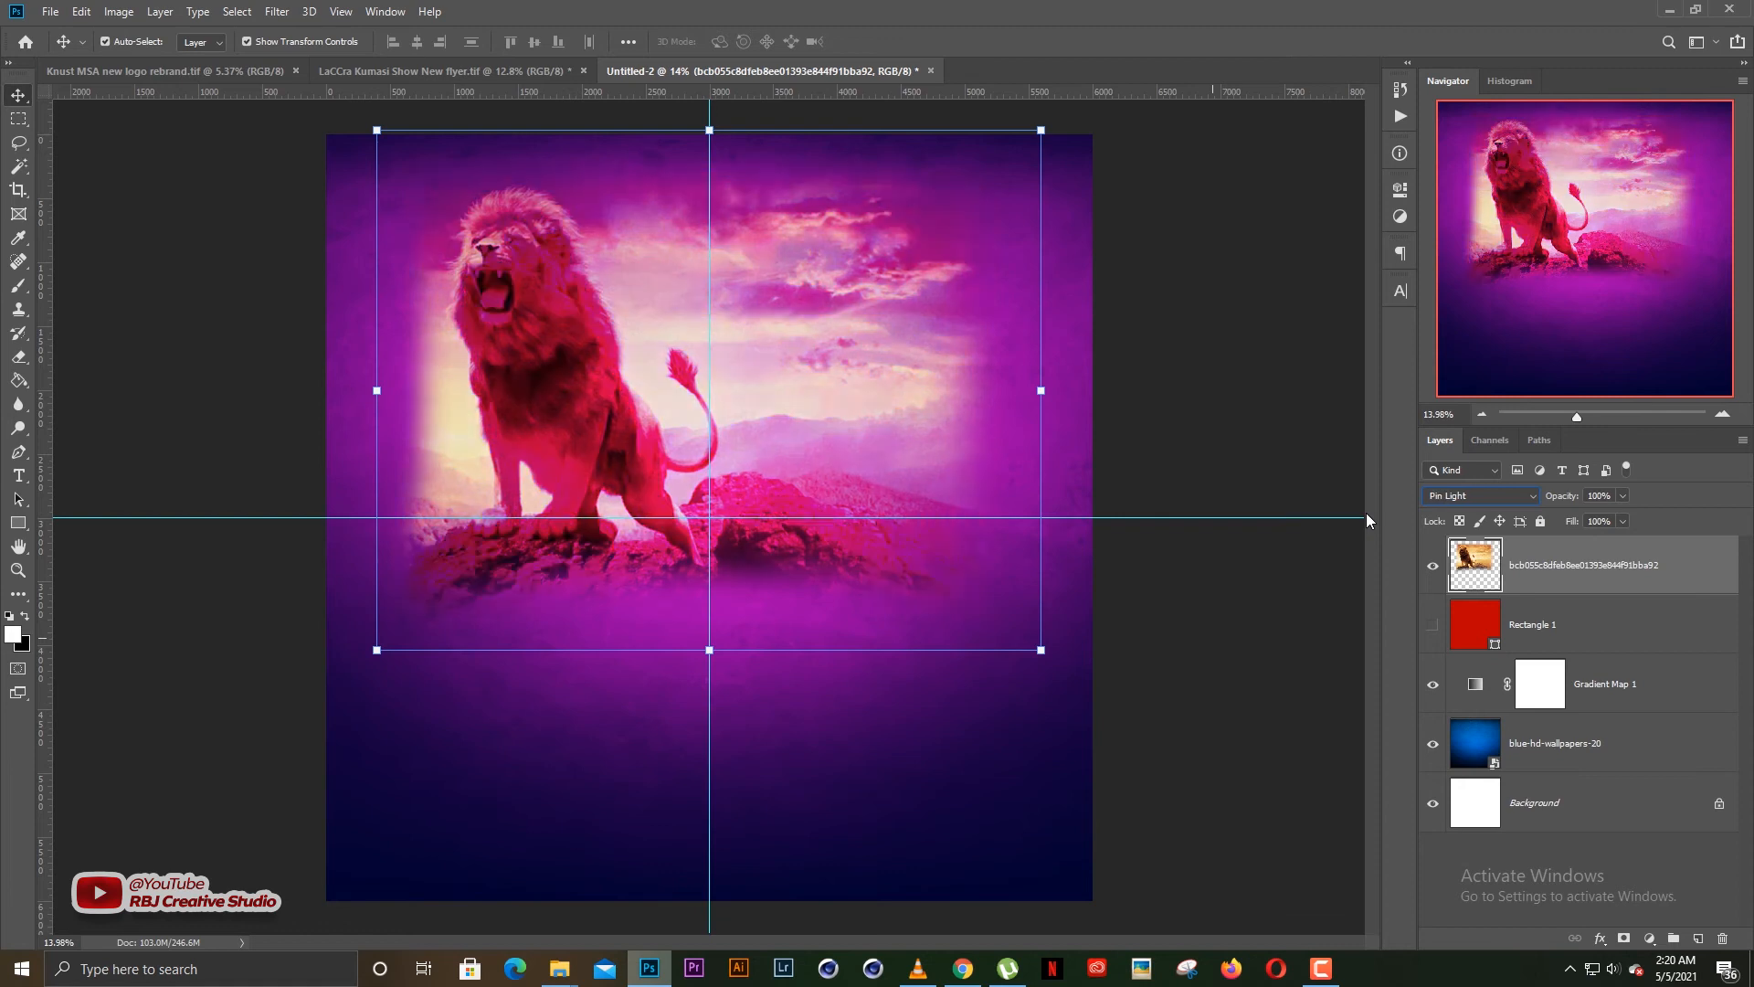
key(Up)
key(Down)
key(Down)
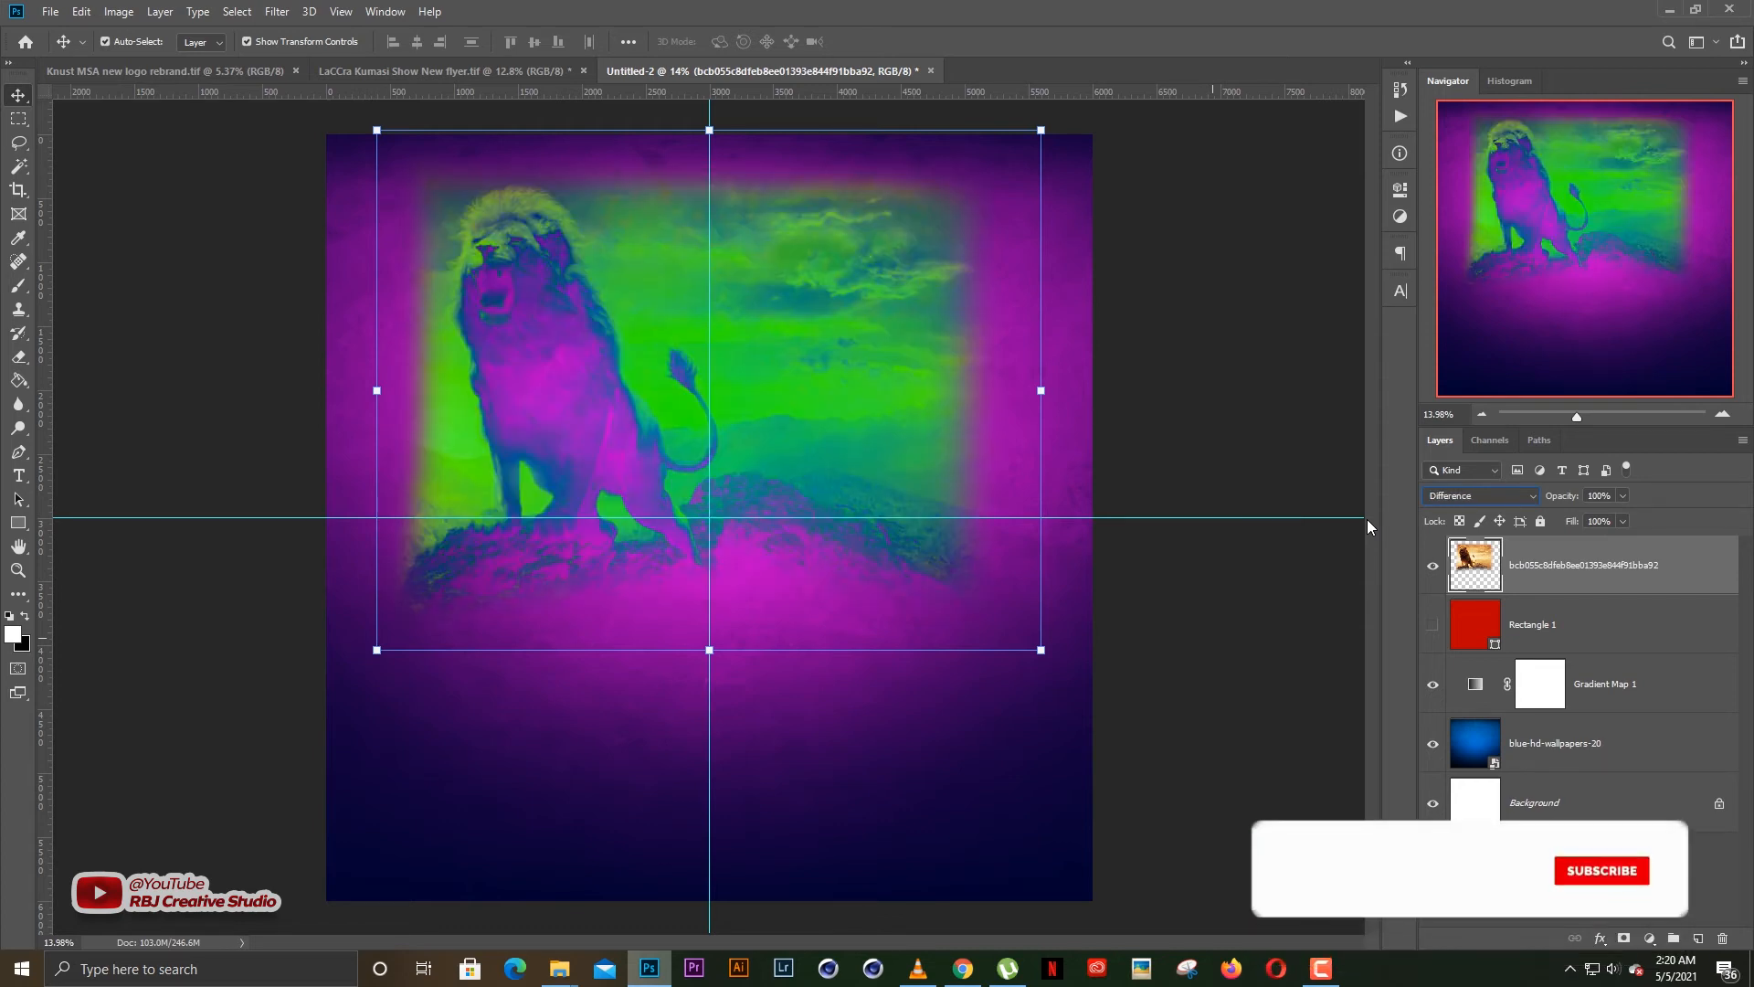
key(Down)
key(Down)
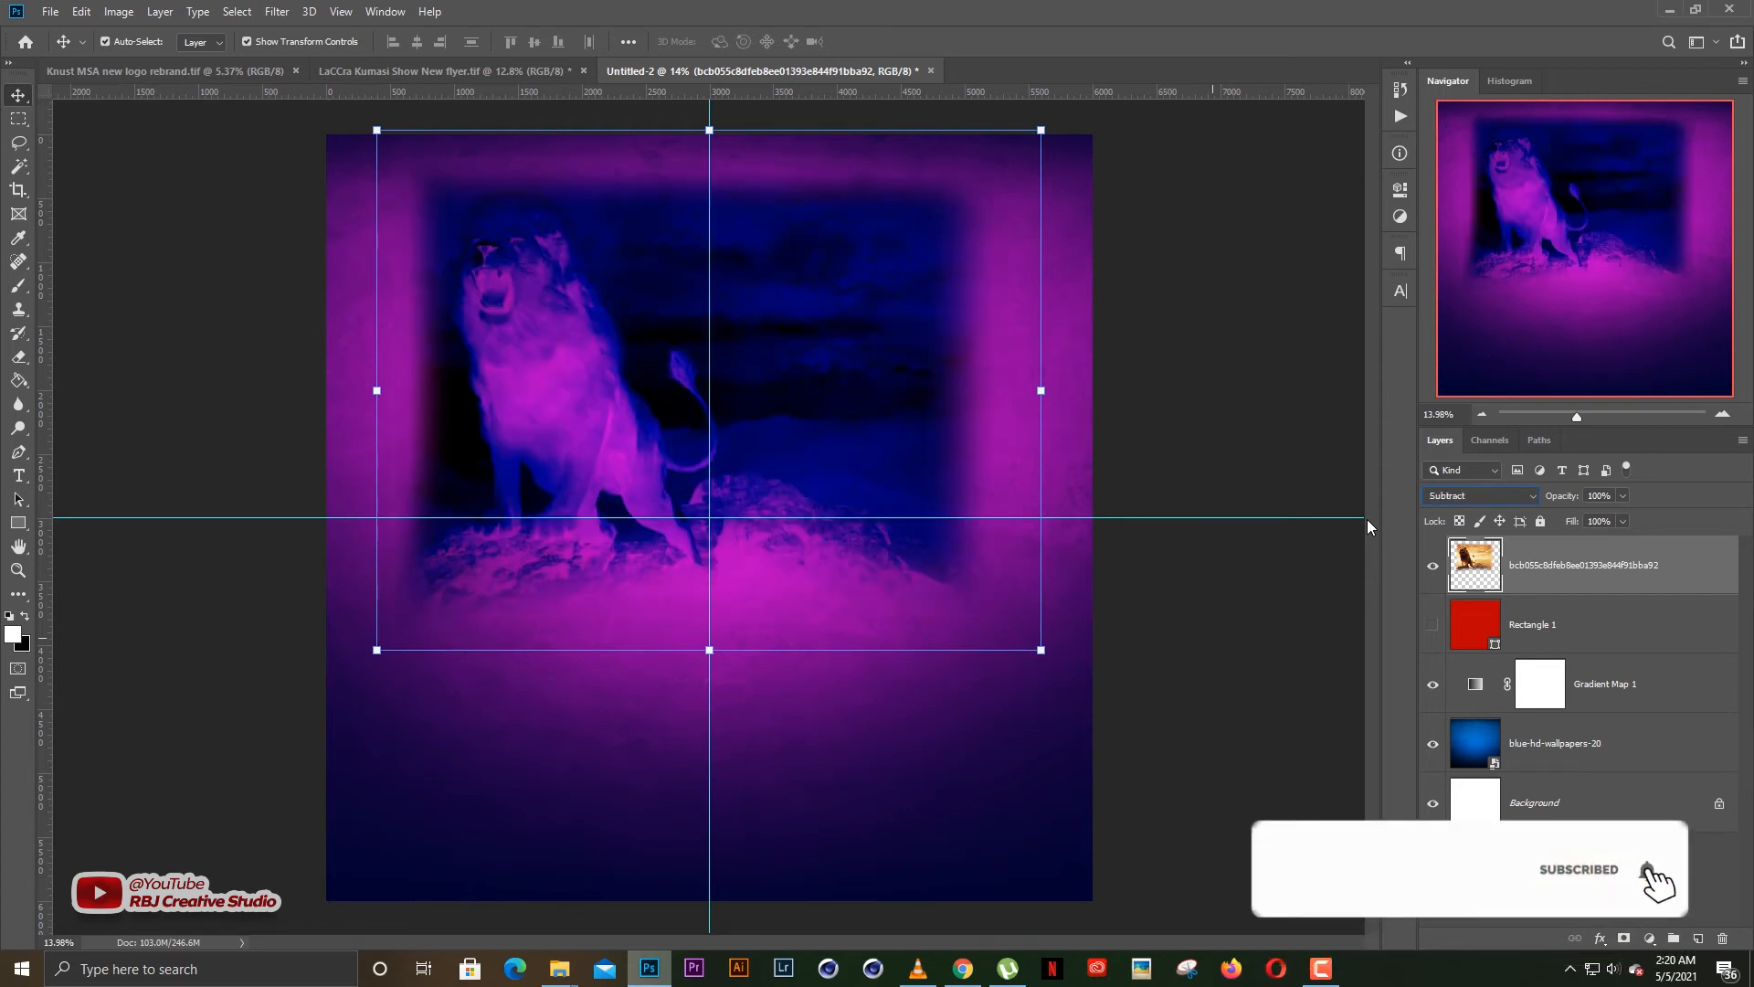
key(Down)
key(Down)
key(Down)
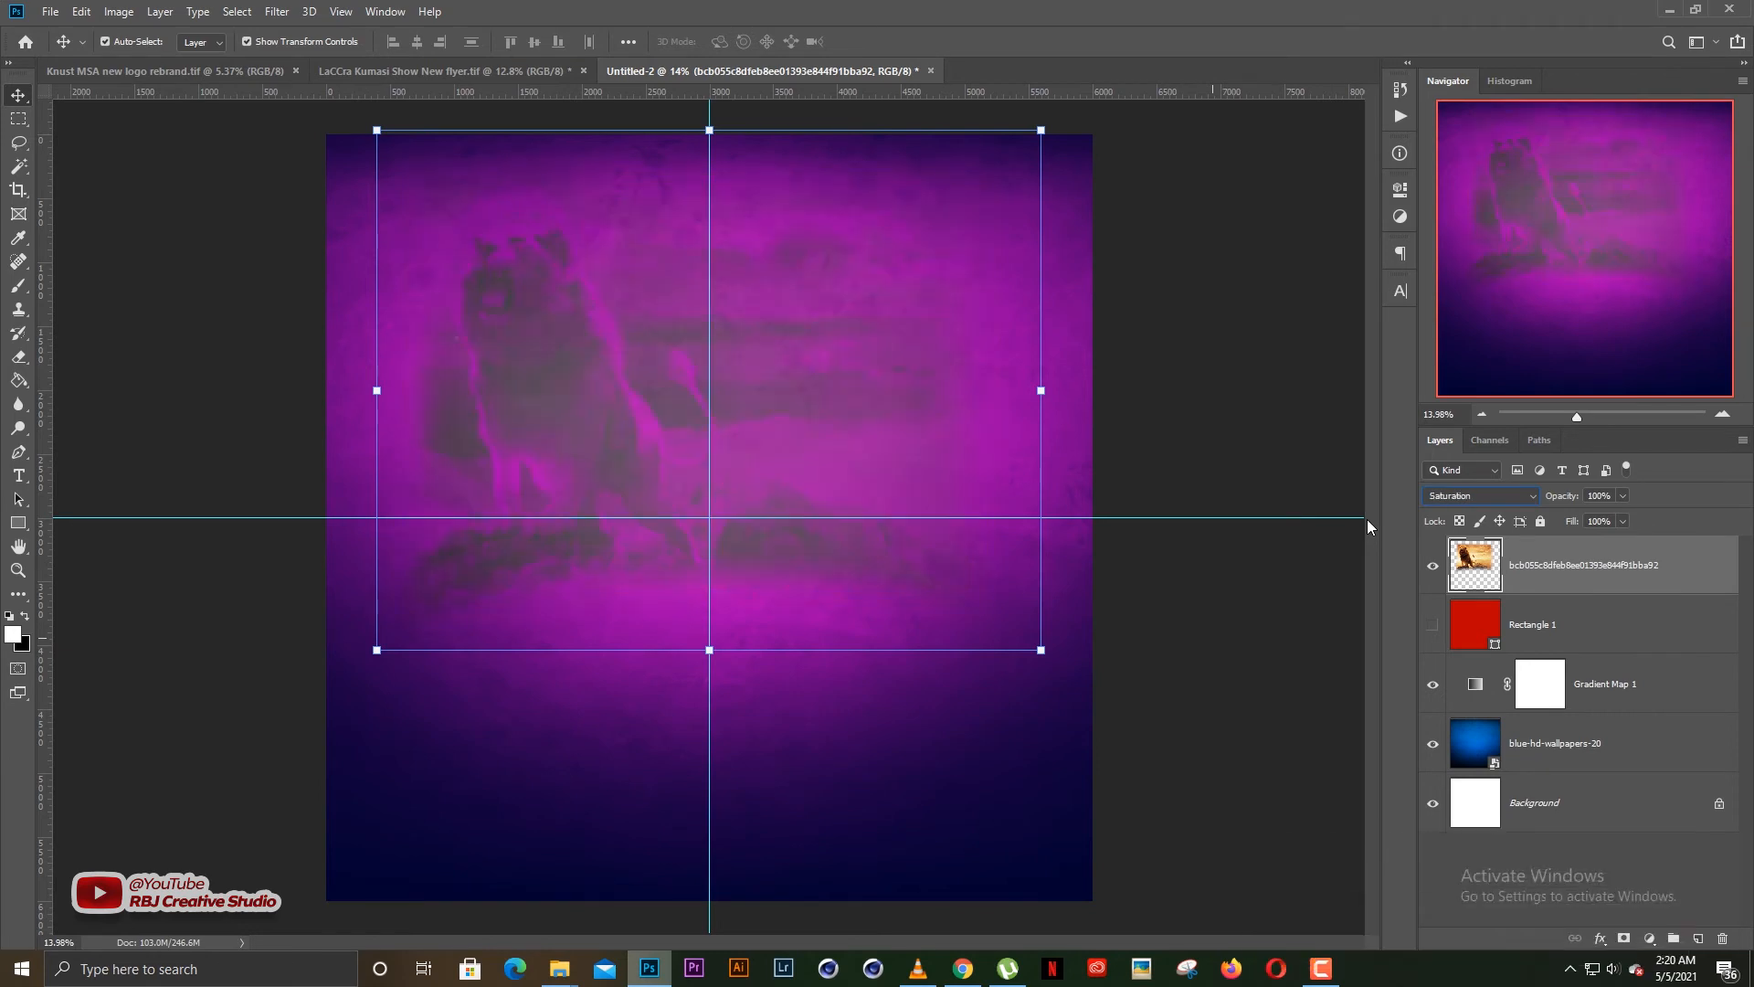
key(Down)
key(Down)
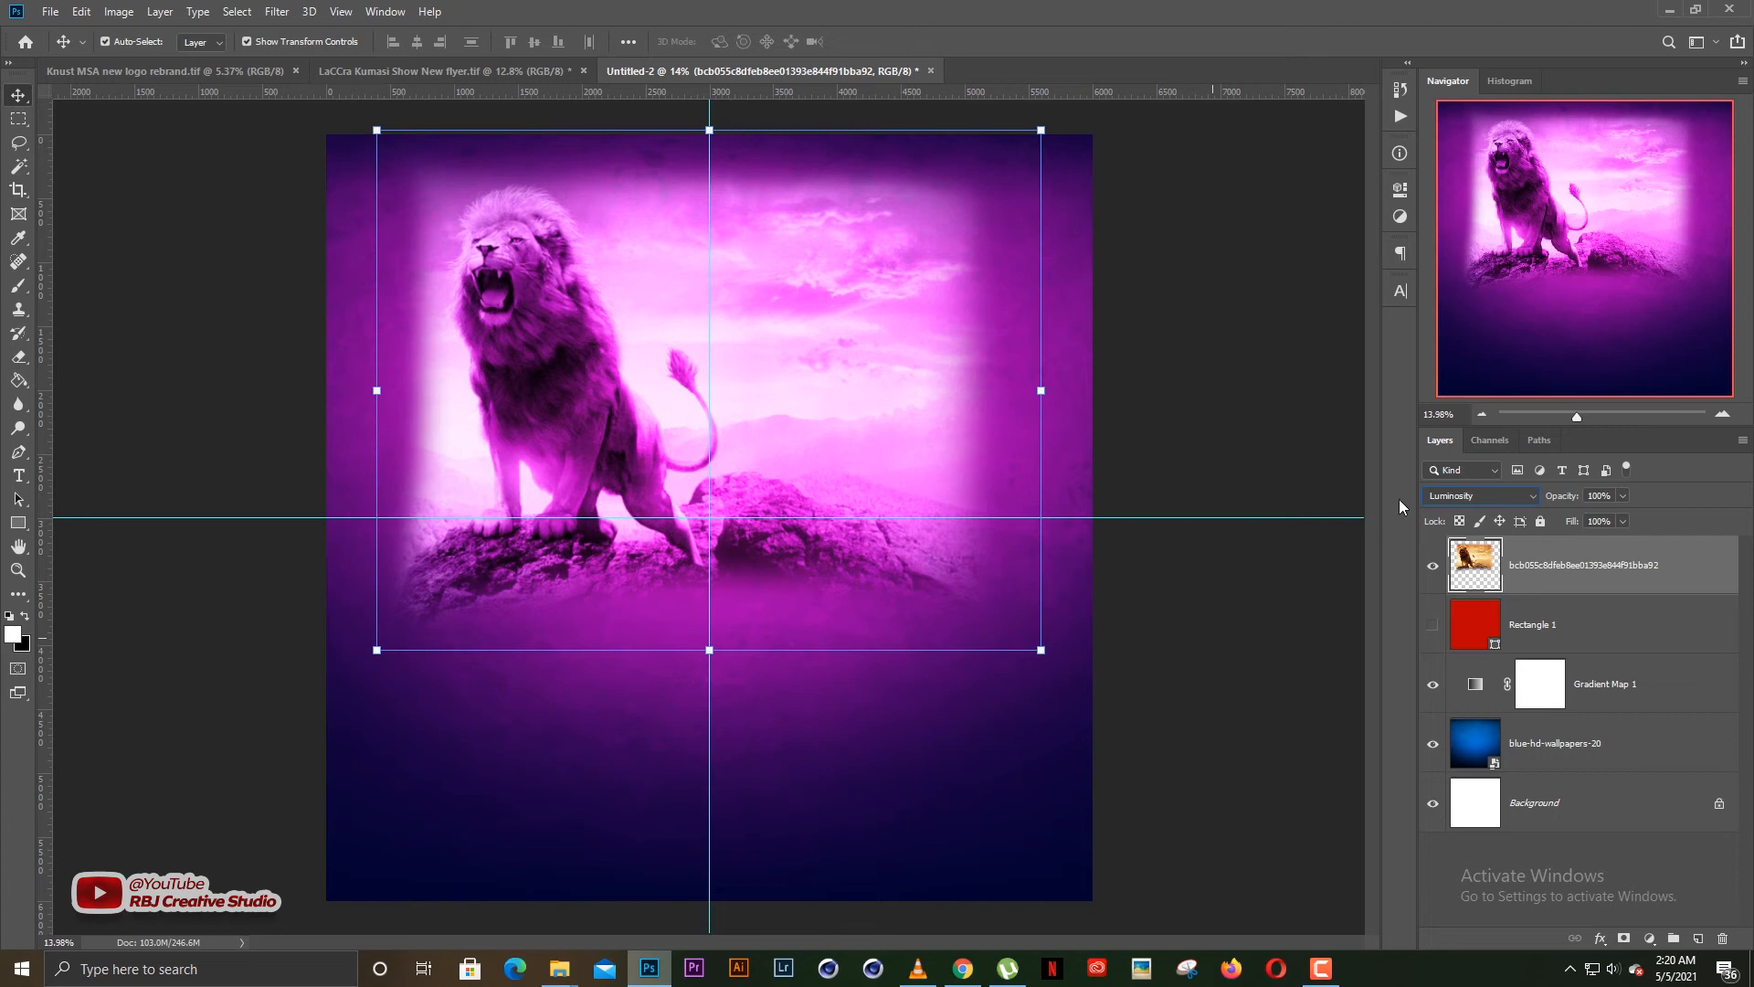
drag(1565, 498, 1518, 501)
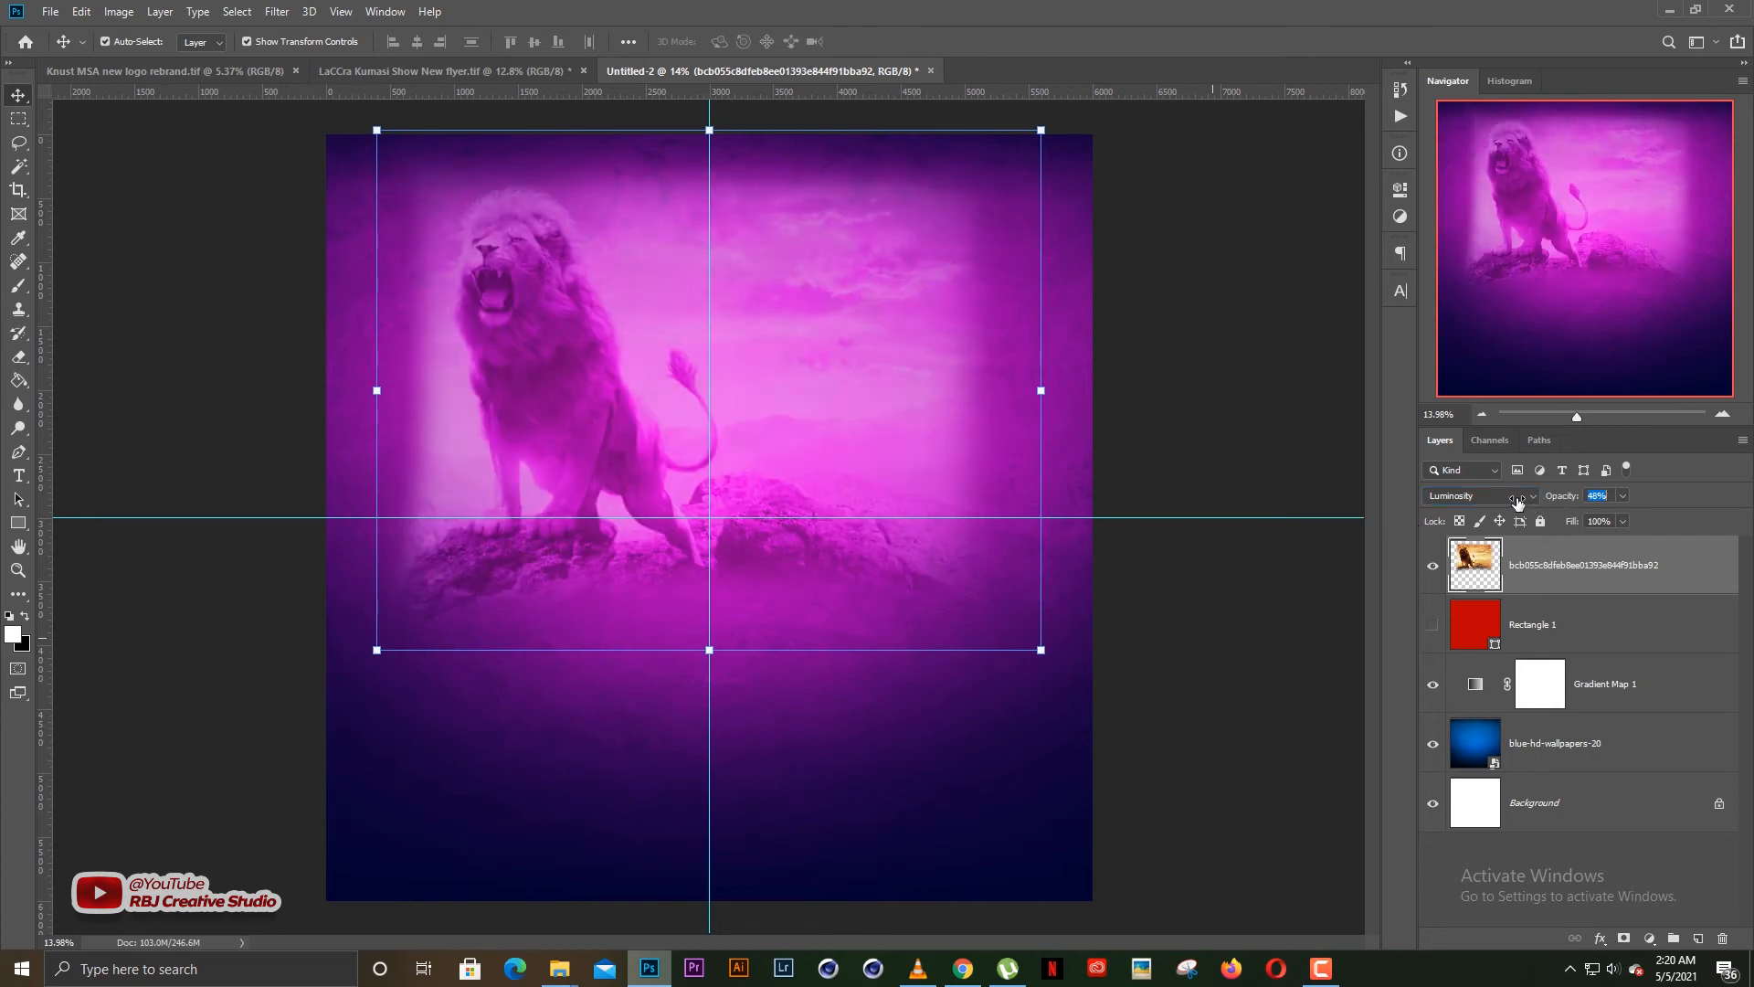
click(1195, 552)
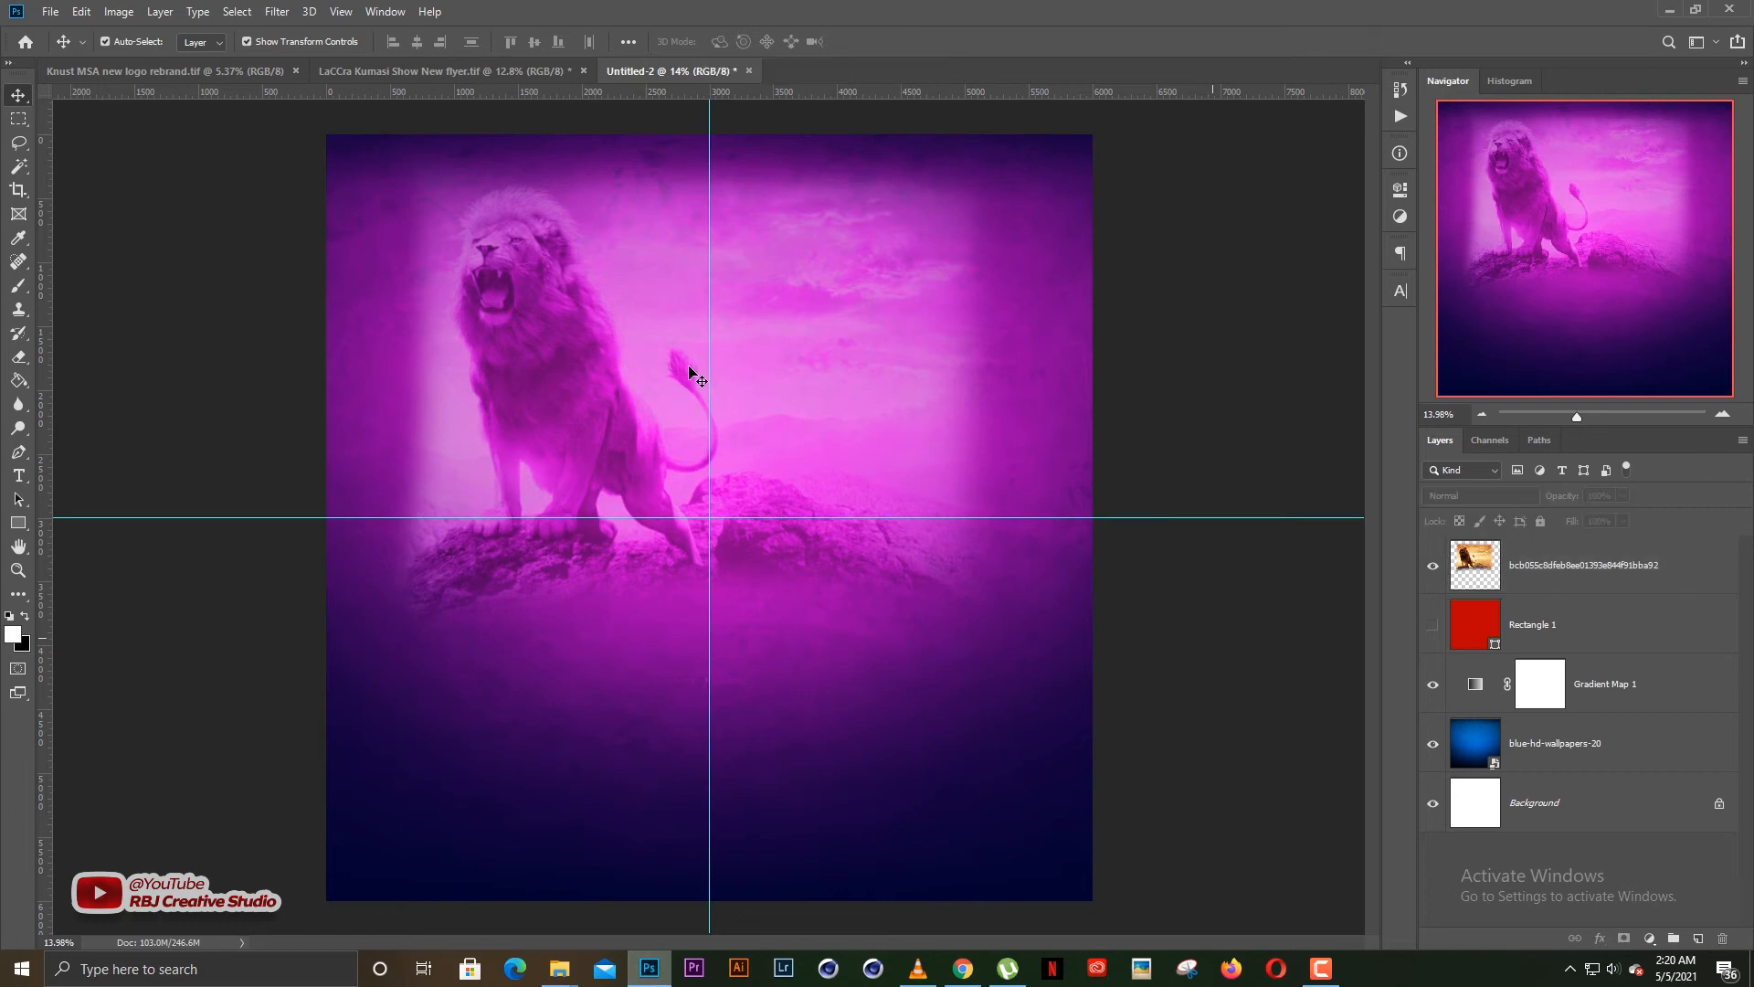
Examine how the lion picture blends into the background, both close up and across the whole canvas
click(795, 394)
drag(810, 387, 810, 387)
click(1173, 366)
click(767, 418)
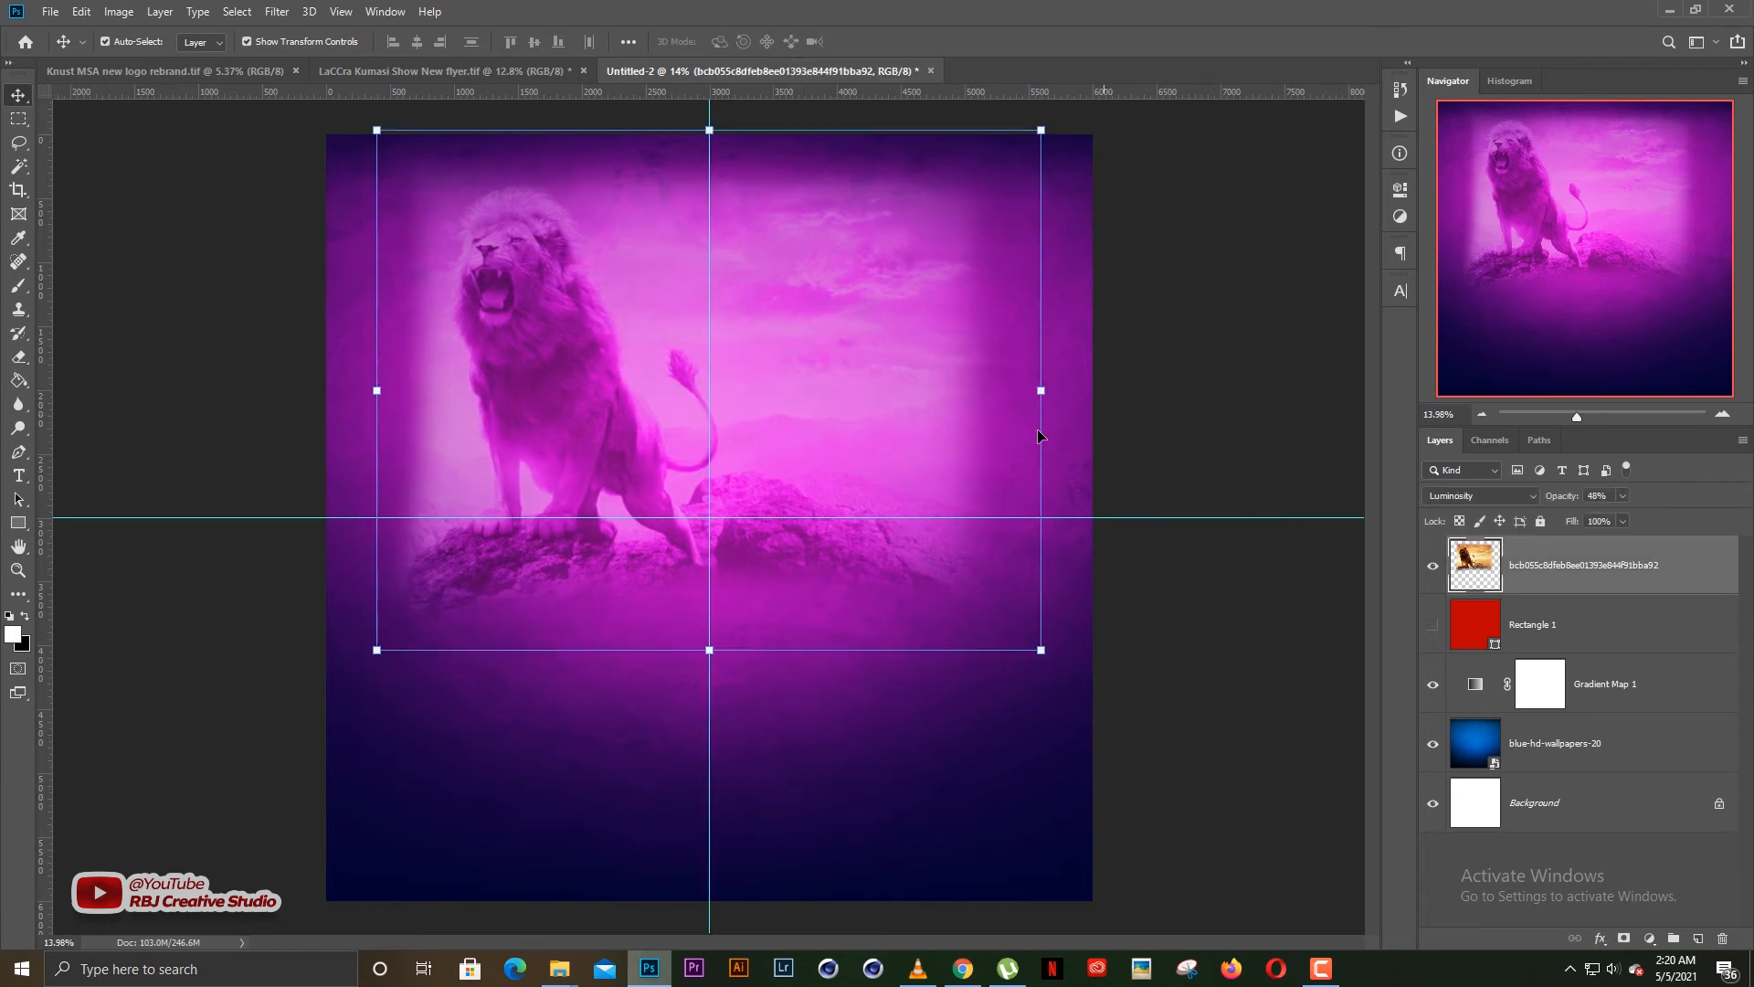
click(1100, 417)
scroll(548, 365, up, 4)
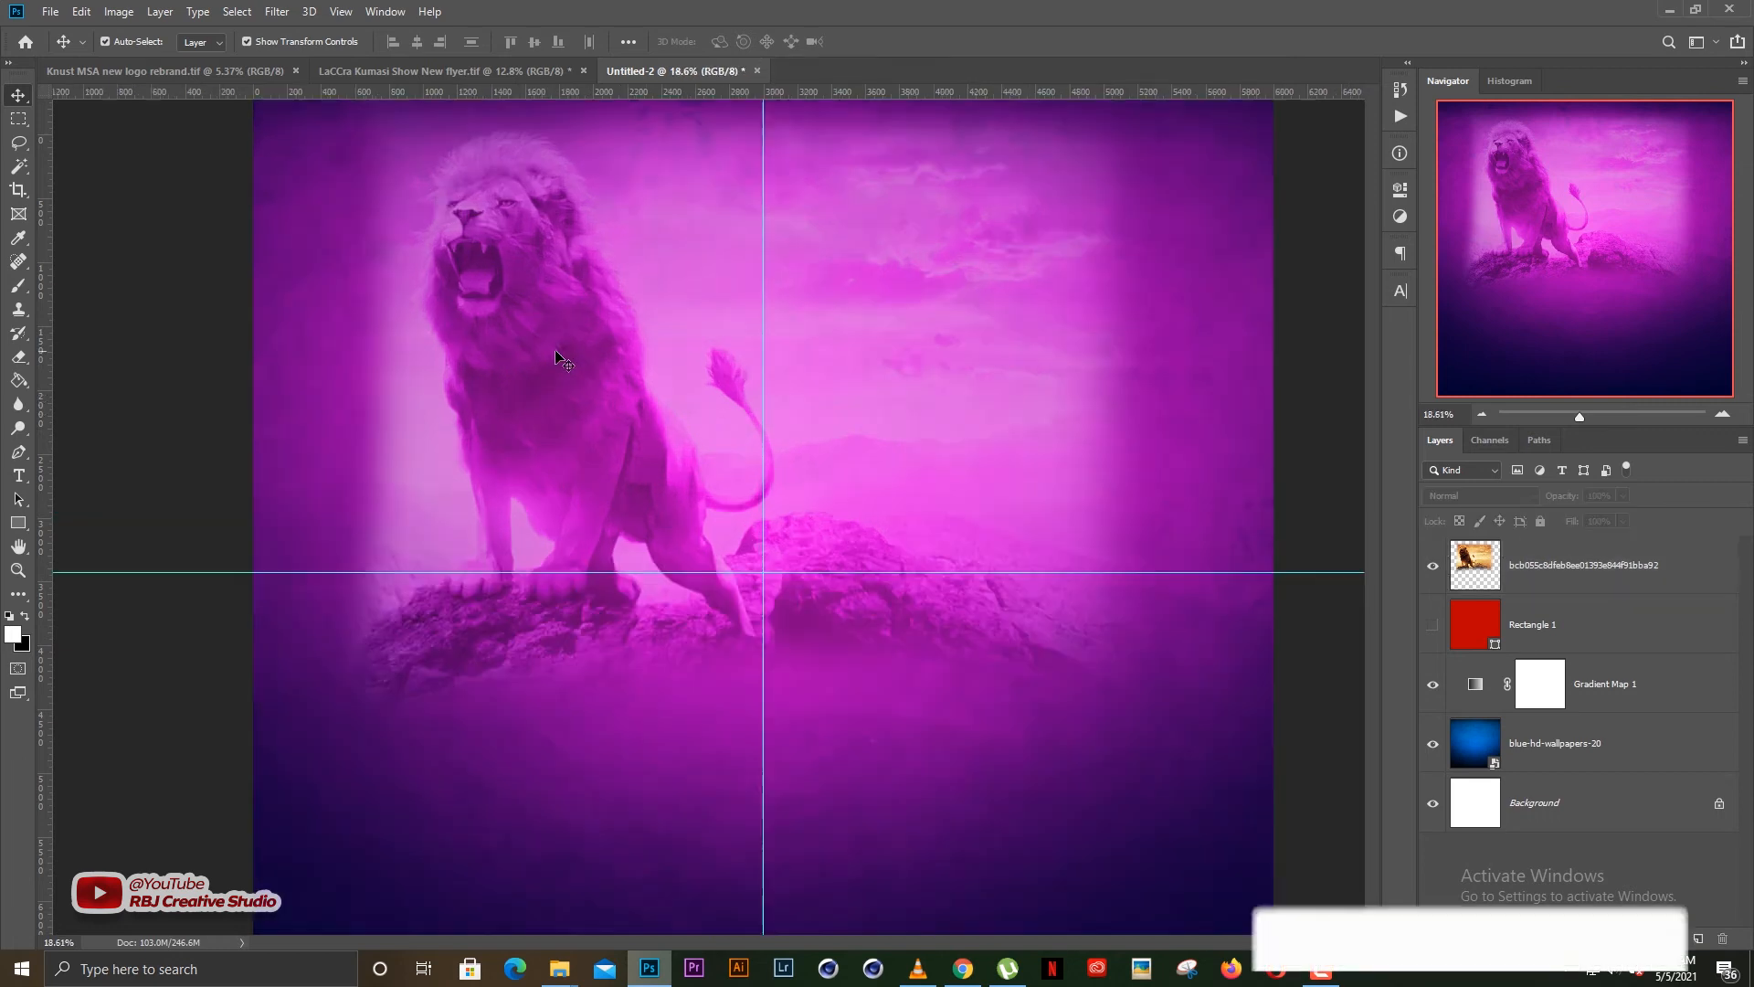
scroll(803, 512, up, 2)
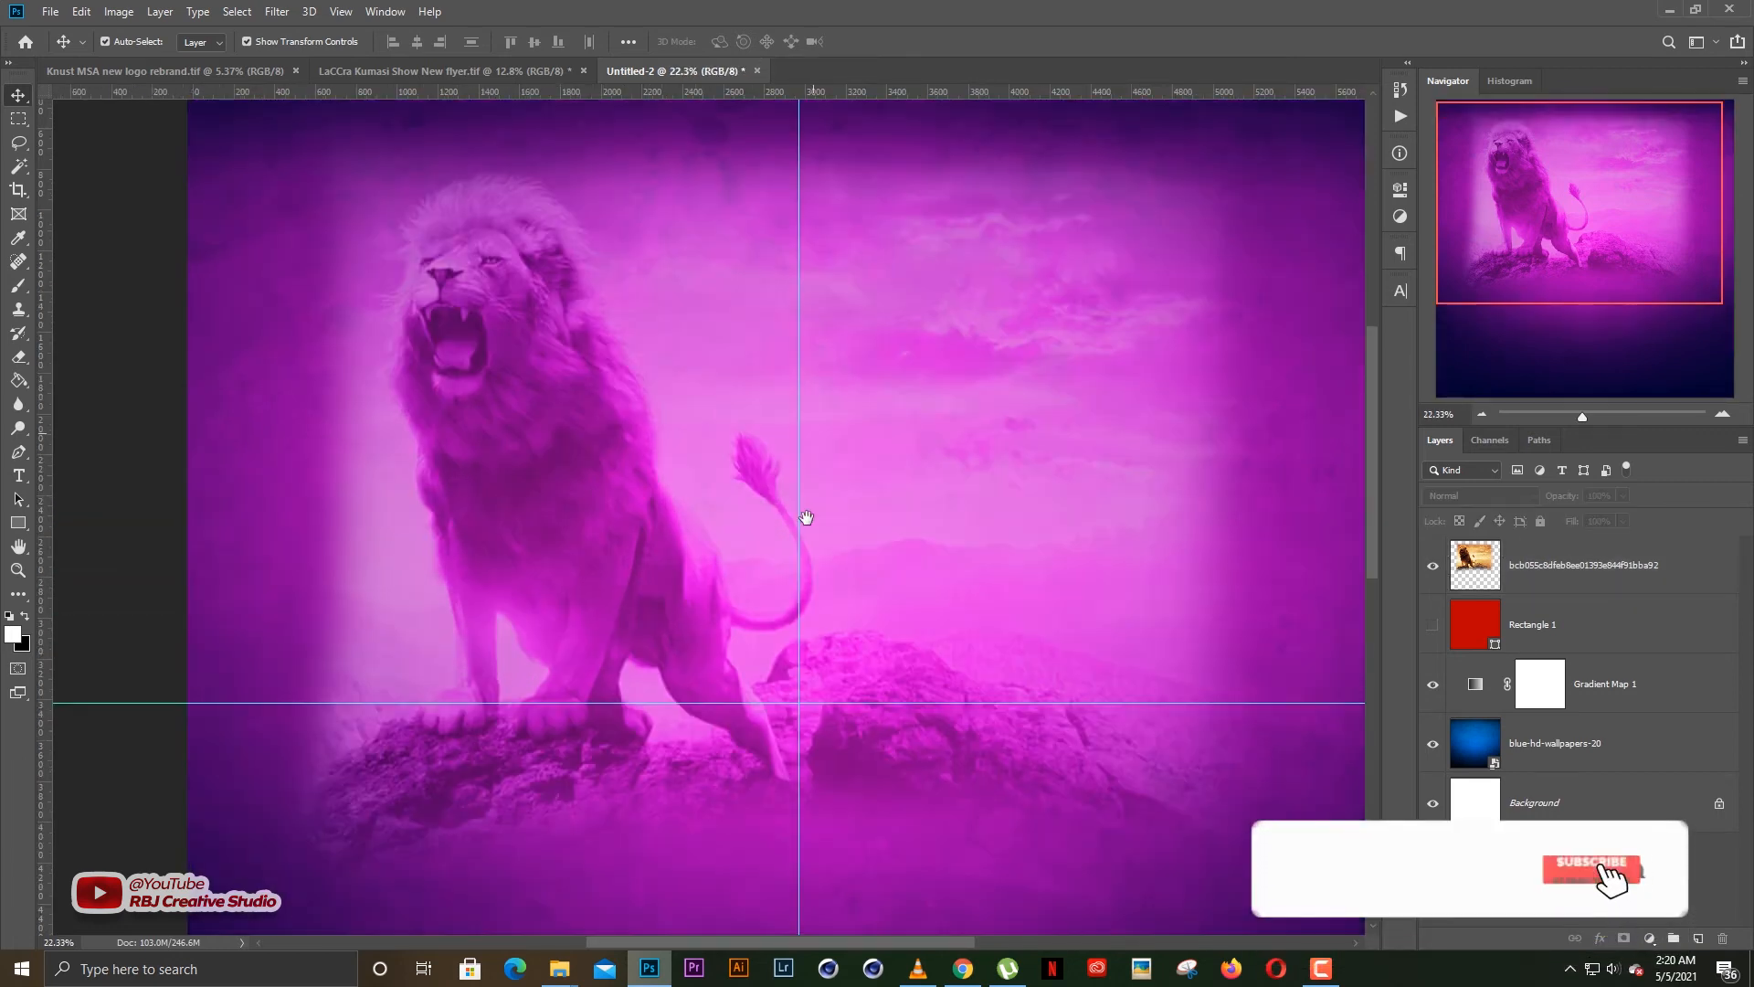
click(1548, 564)
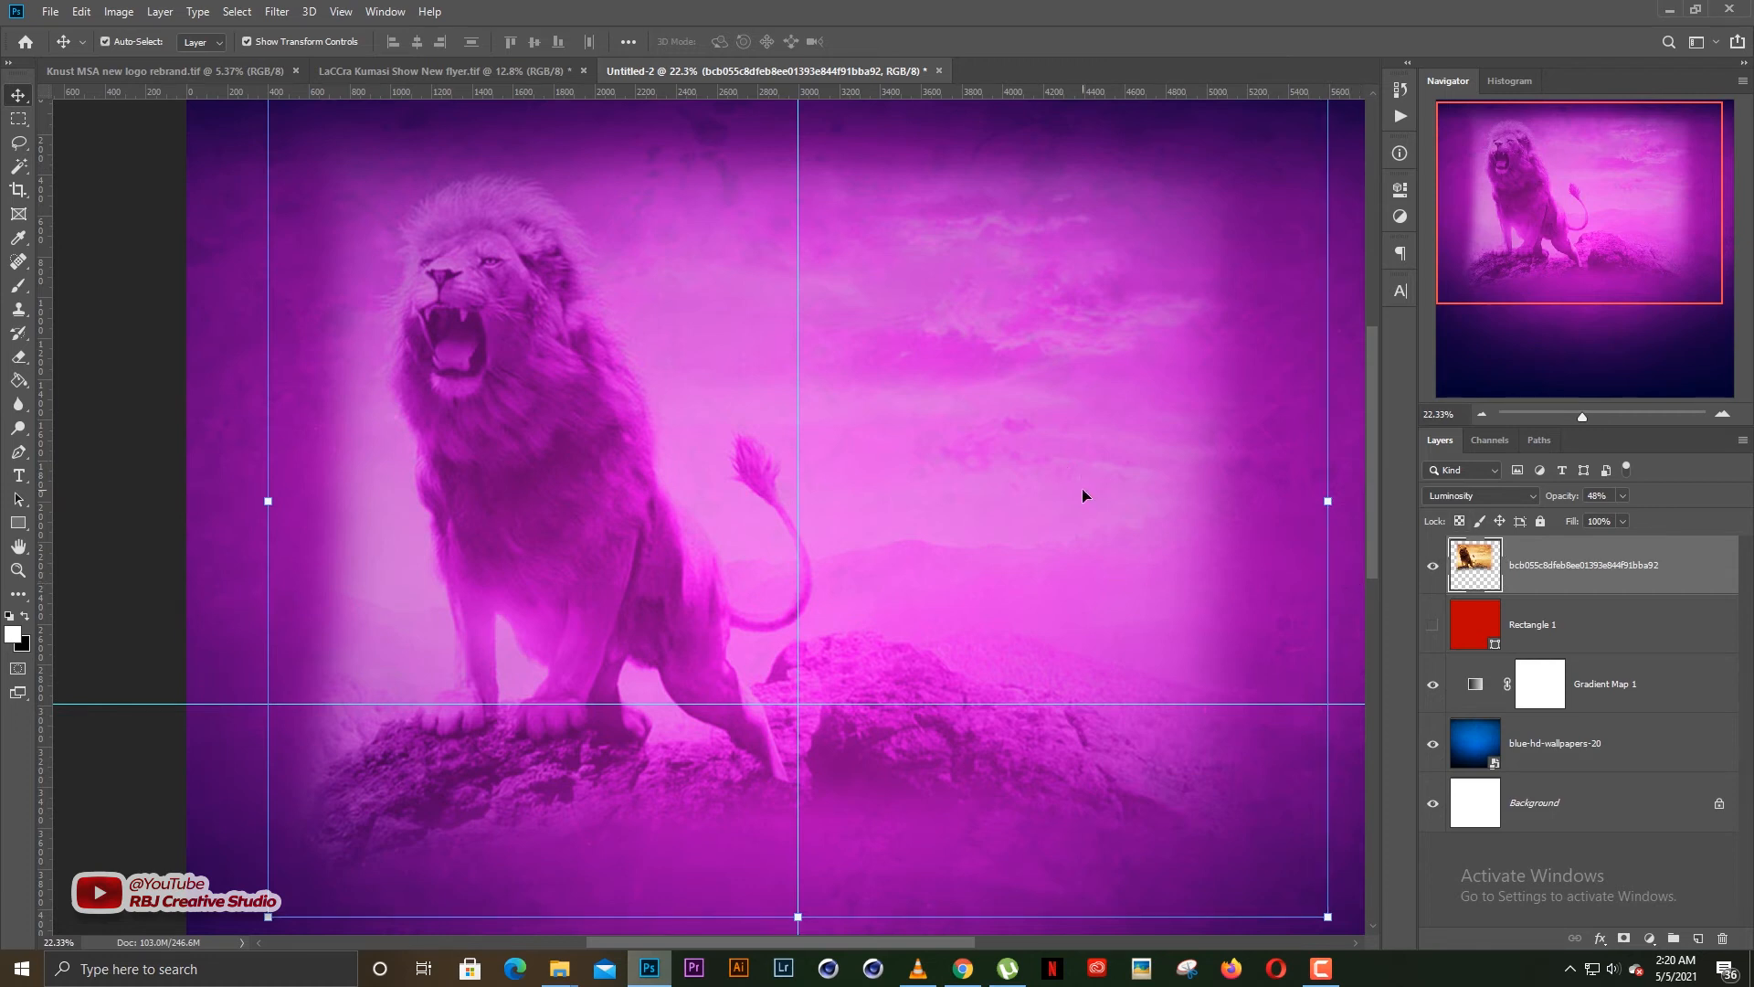
scroll(1084, 490, down, 5)
click(1175, 431)
Try darkening the lion picture with Levels, using a black input level of 13 and a midtone value of 0.76
click(1555, 582)
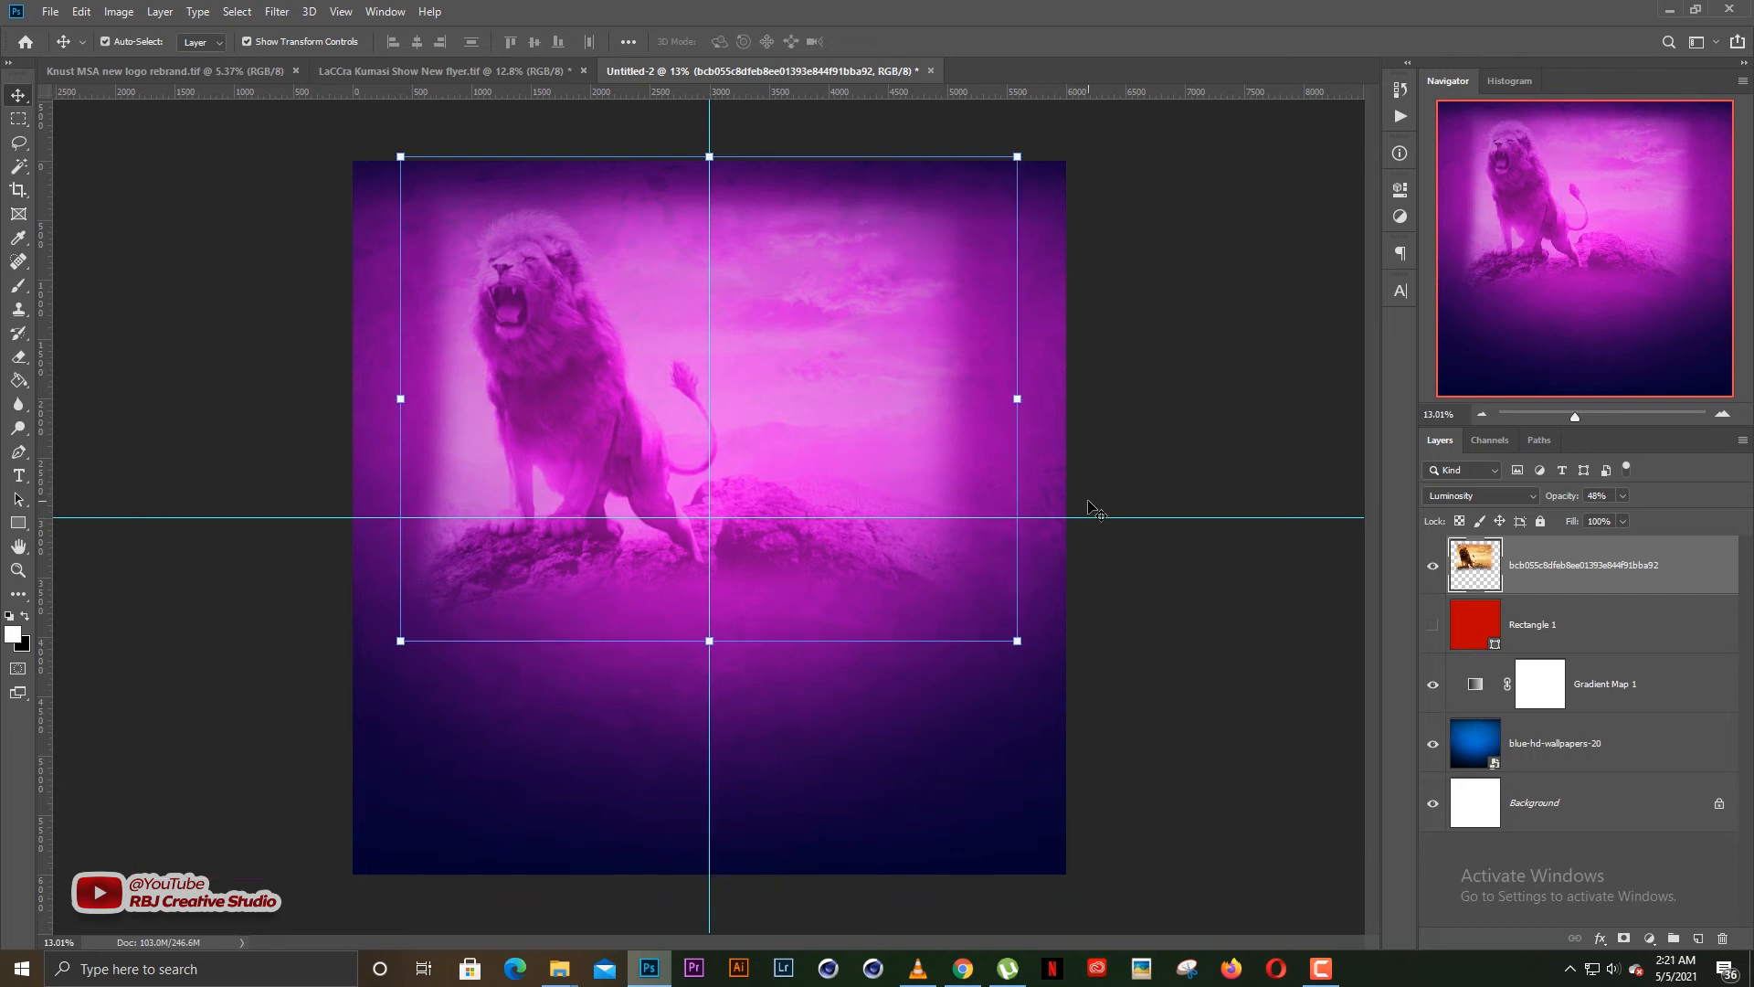
key(ctrl+l)
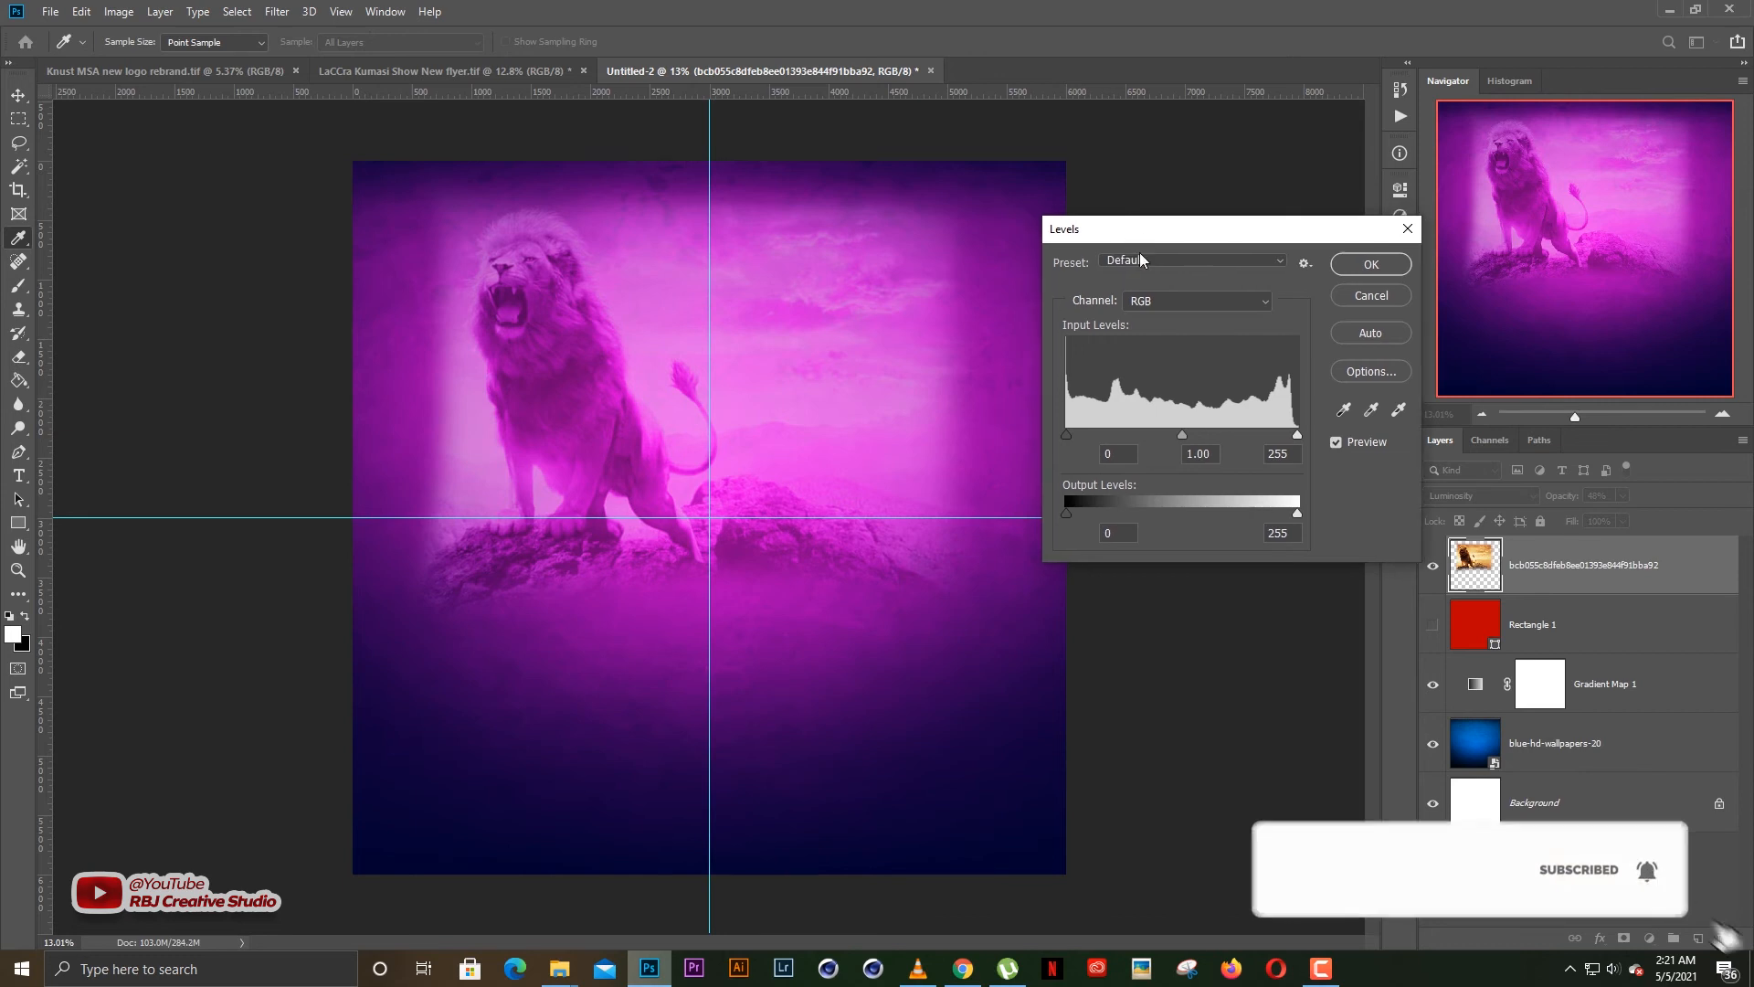
drag(1183, 434, 1202, 437)
drag(1077, 435, 1079, 436)
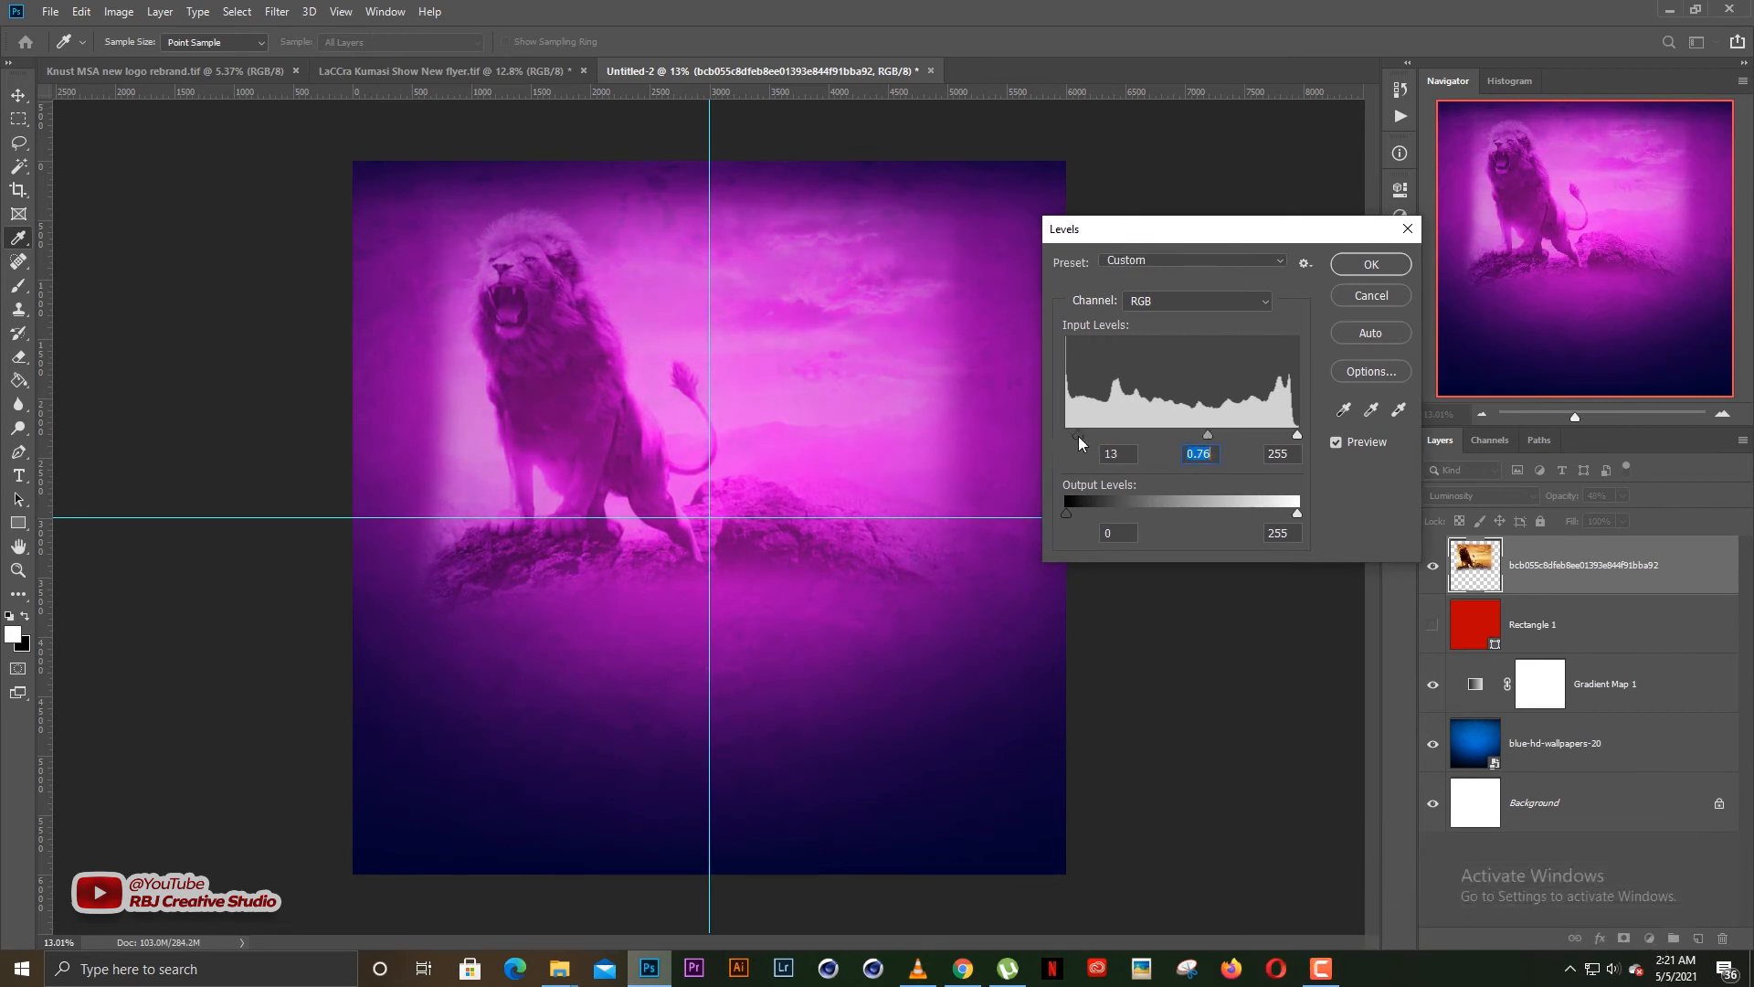
drag(1289, 434, 1284, 434)
click(1362, 296)
key(v)
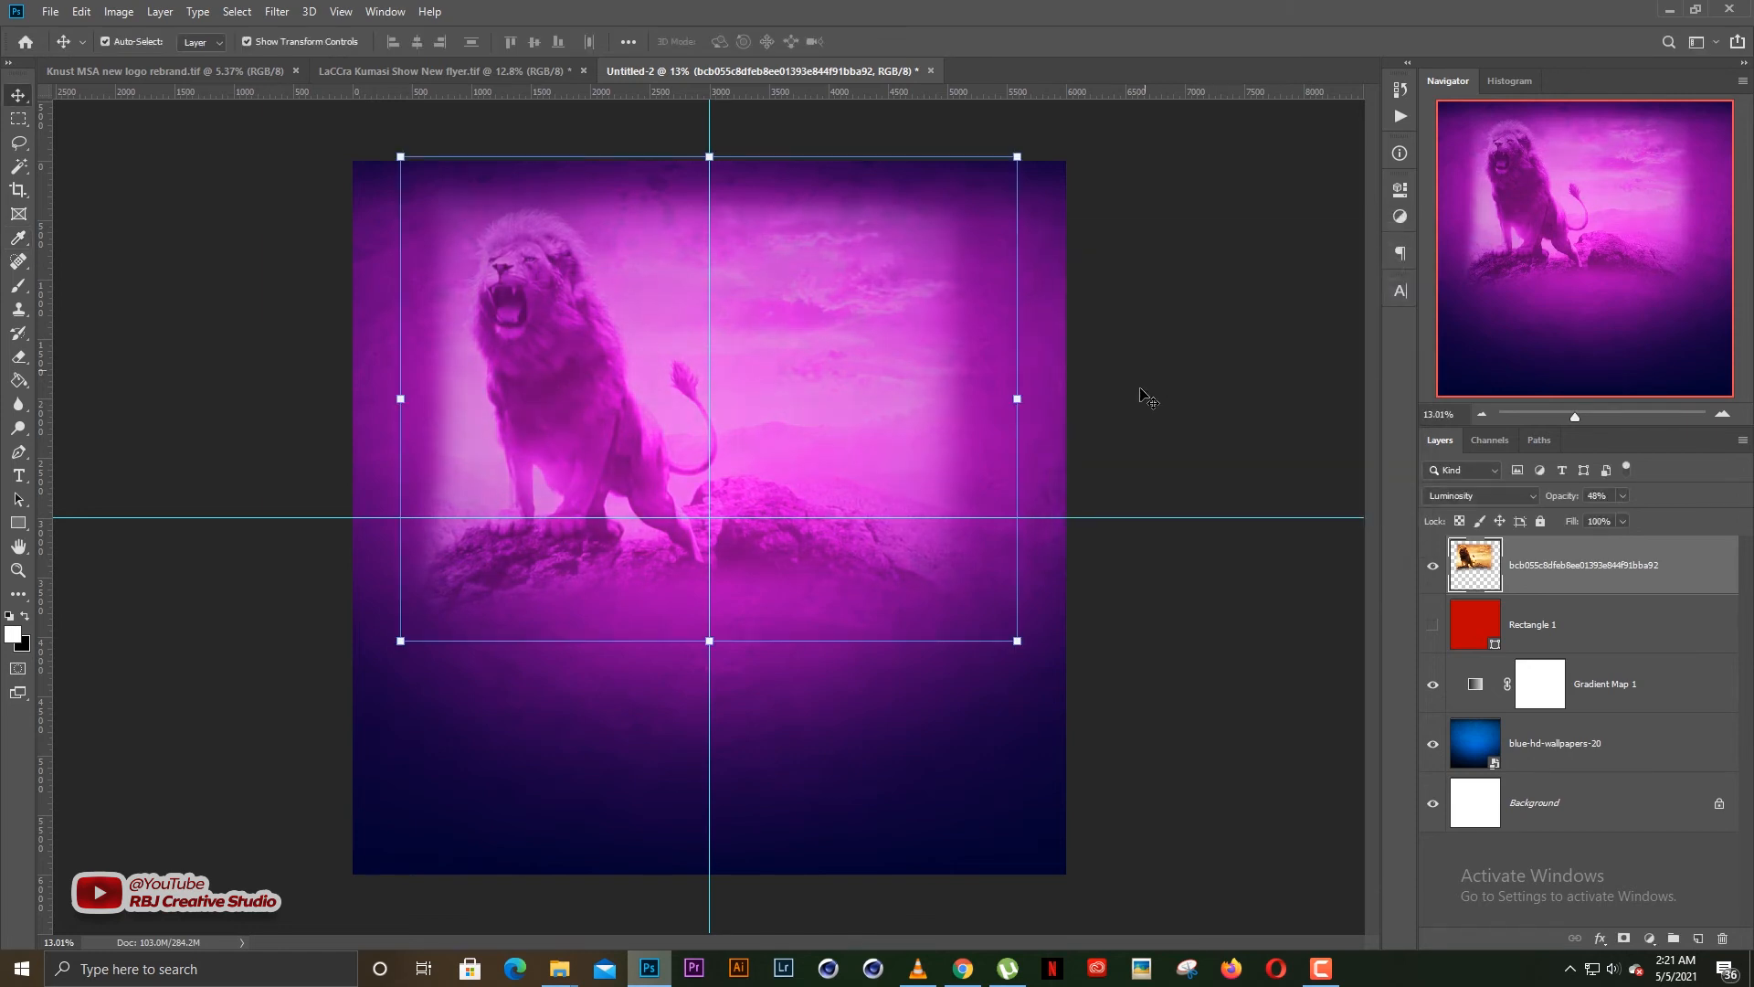
Apply the Camera Raw Filter to the lion: exposure +0.30, contrast +36, highlights -51, shadows +27, whites -33, clarity +26 and slightly more texture
click(277, 12)
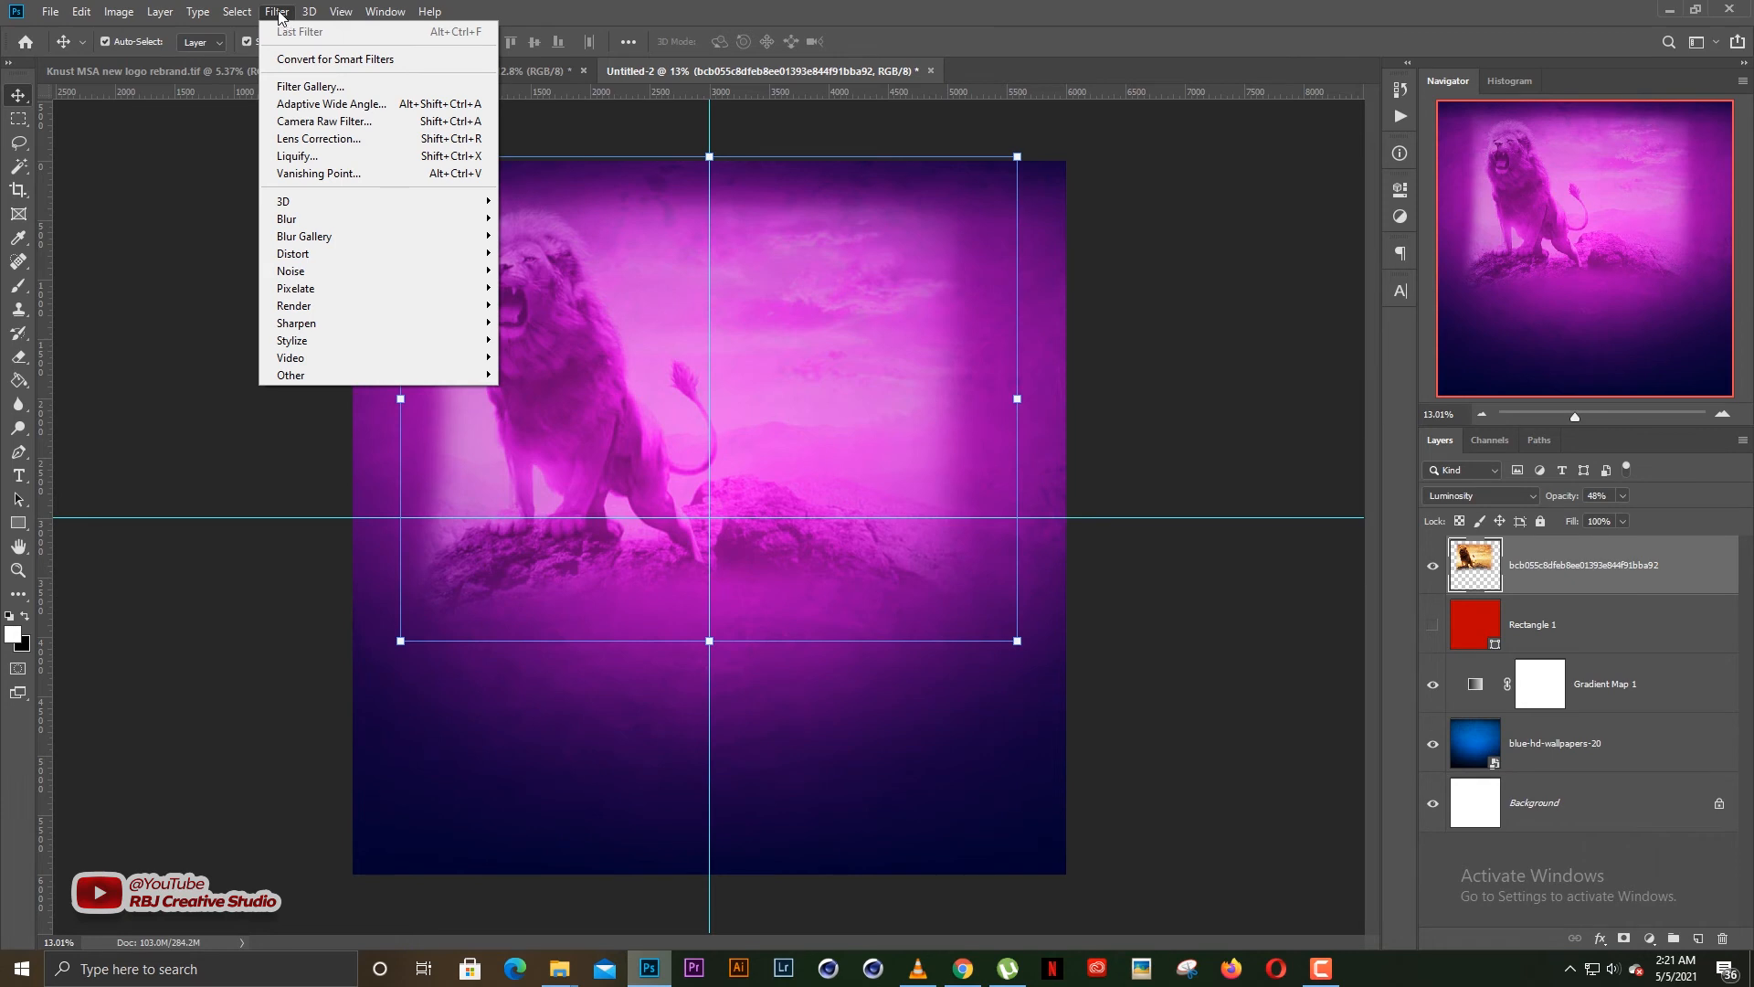
click(289, 120)
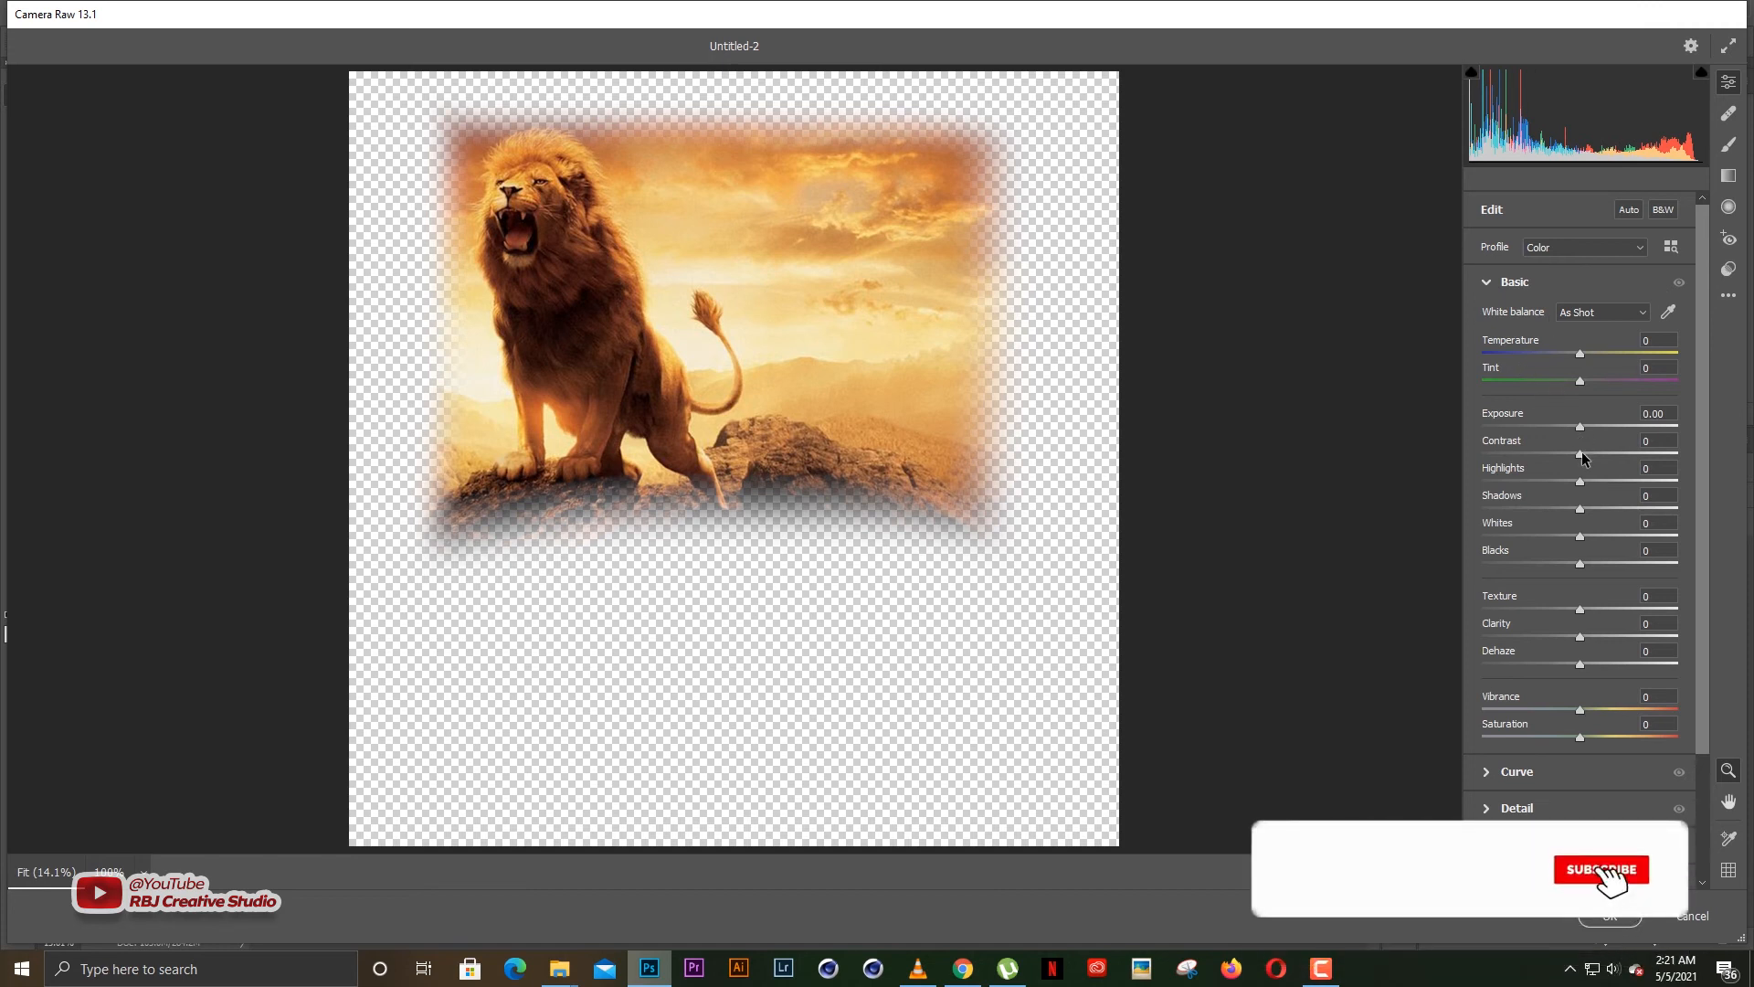
drag(1582, 454, 1530, 481)
drag(1580, 536, 1548, 536)
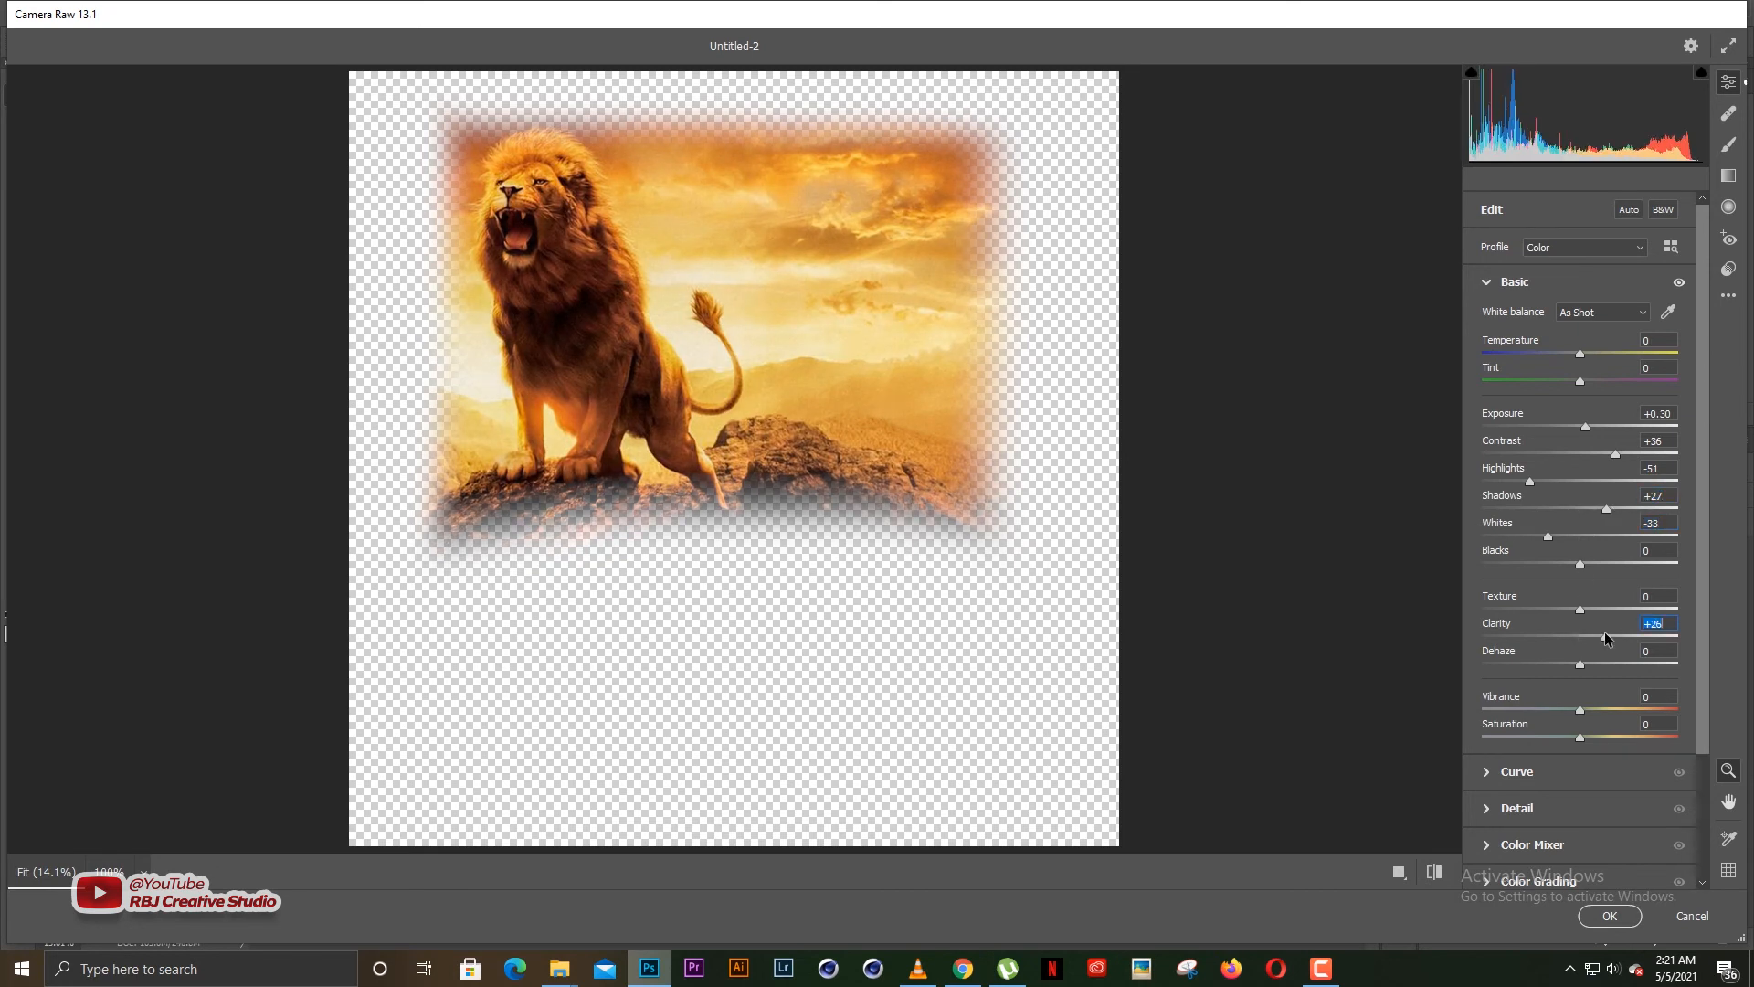
drag(1582, 608, 1586, 608)
click(1610, 916)
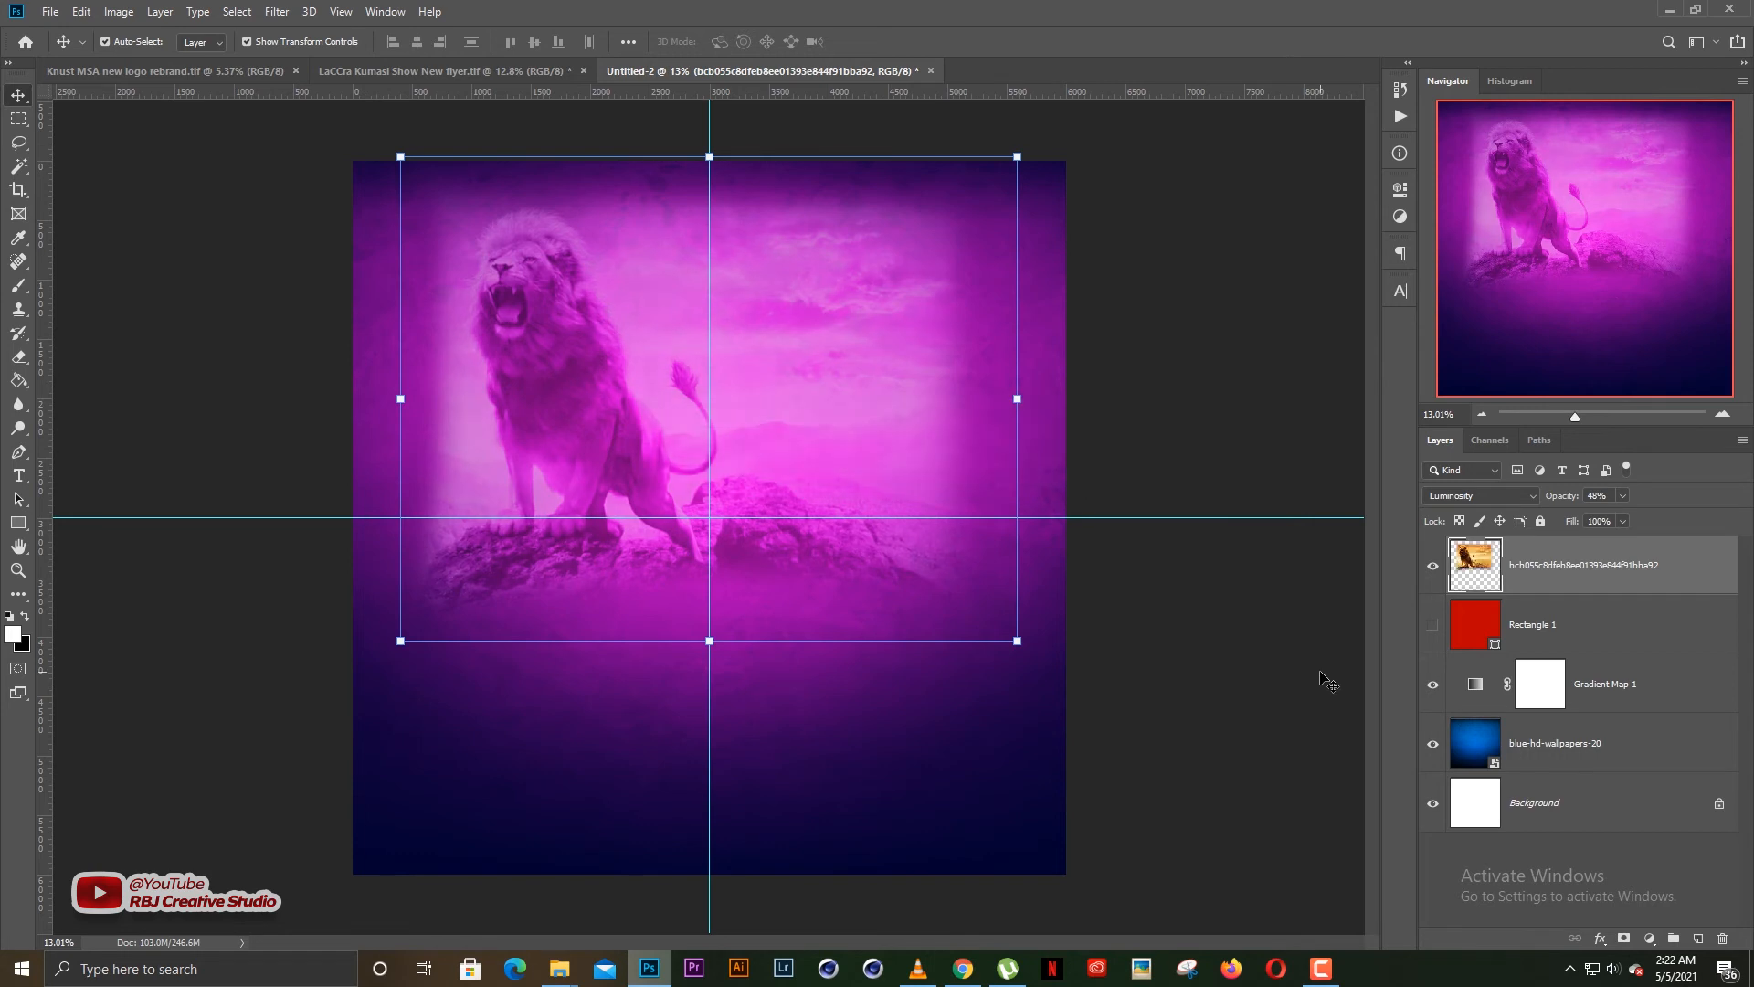
Check the lion picture against the background and hide the lion layer
click(1276, 627)
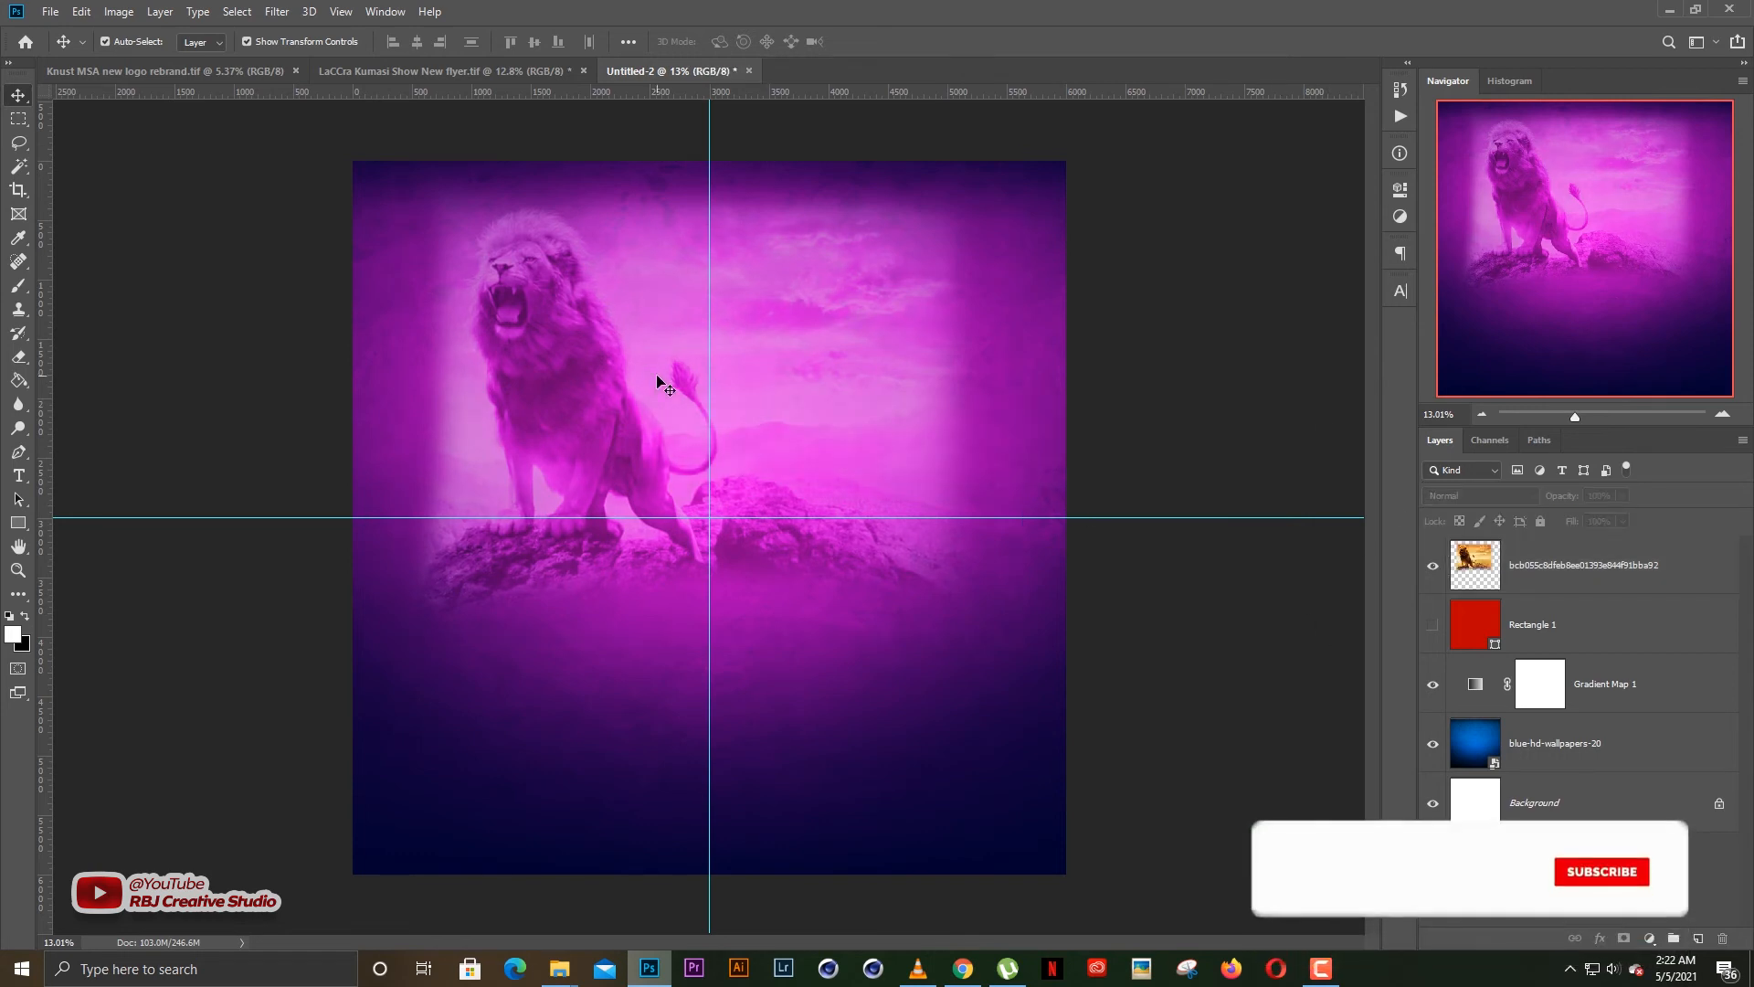
click(736, 384)
click(1088, 379)
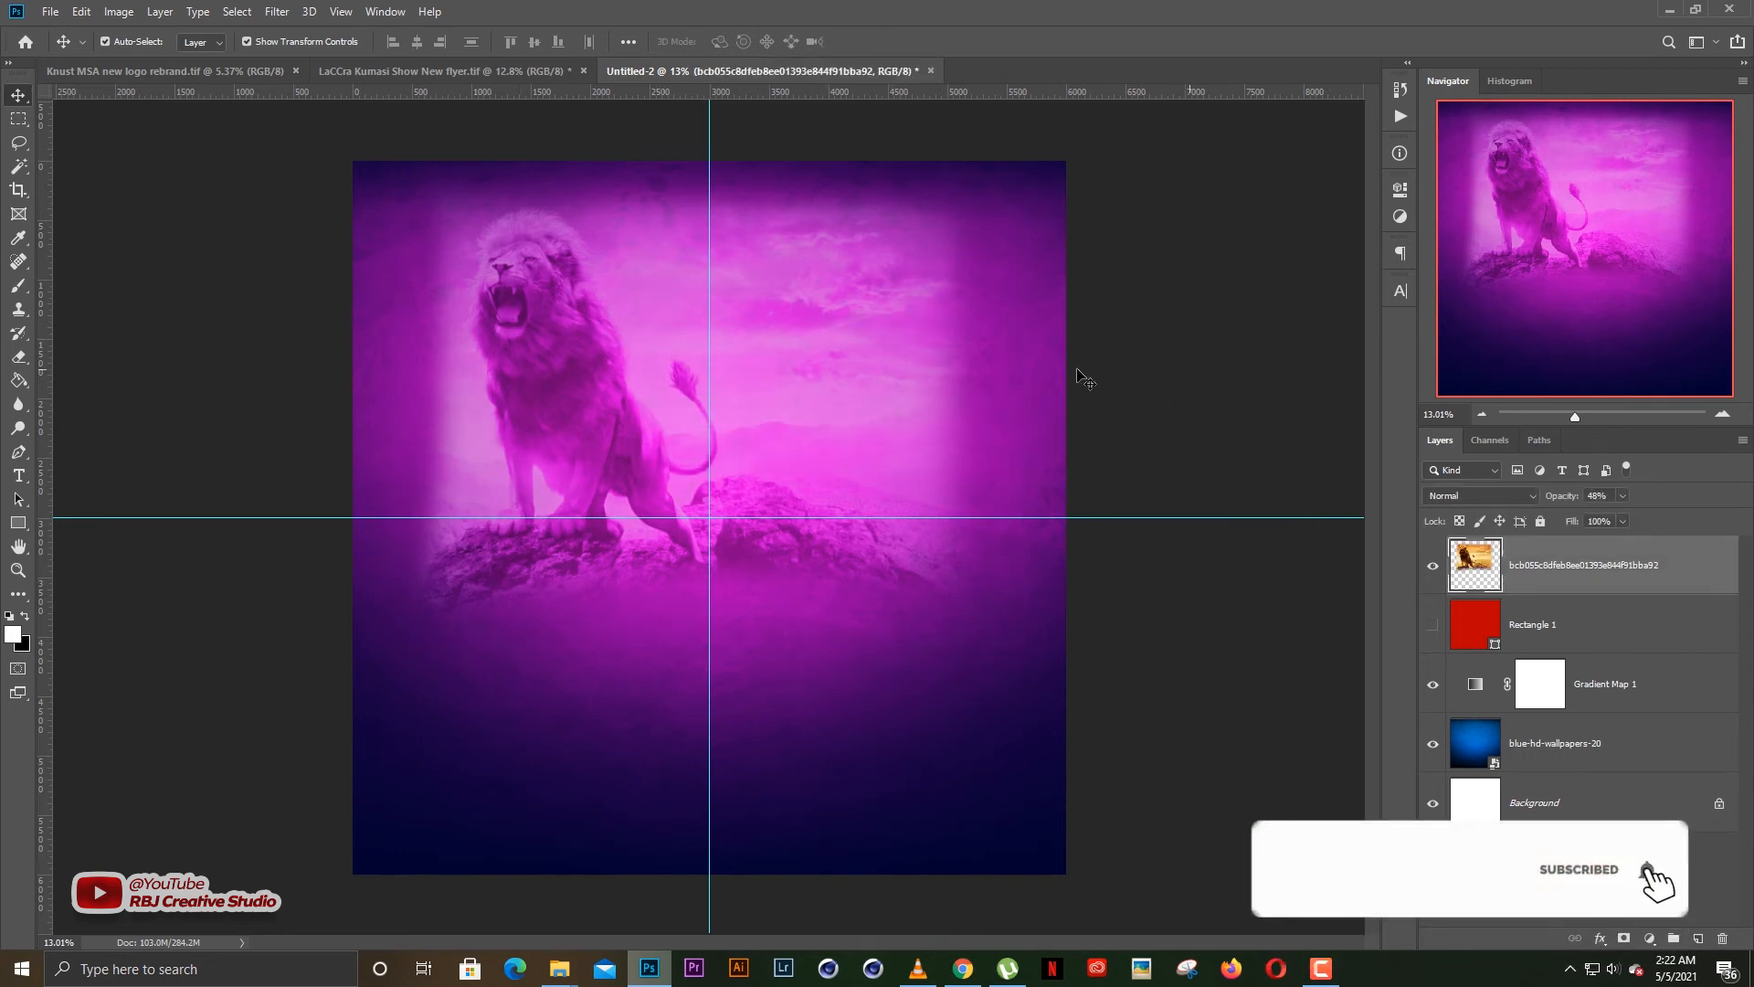
click(581, 382)
click(1433, 565)
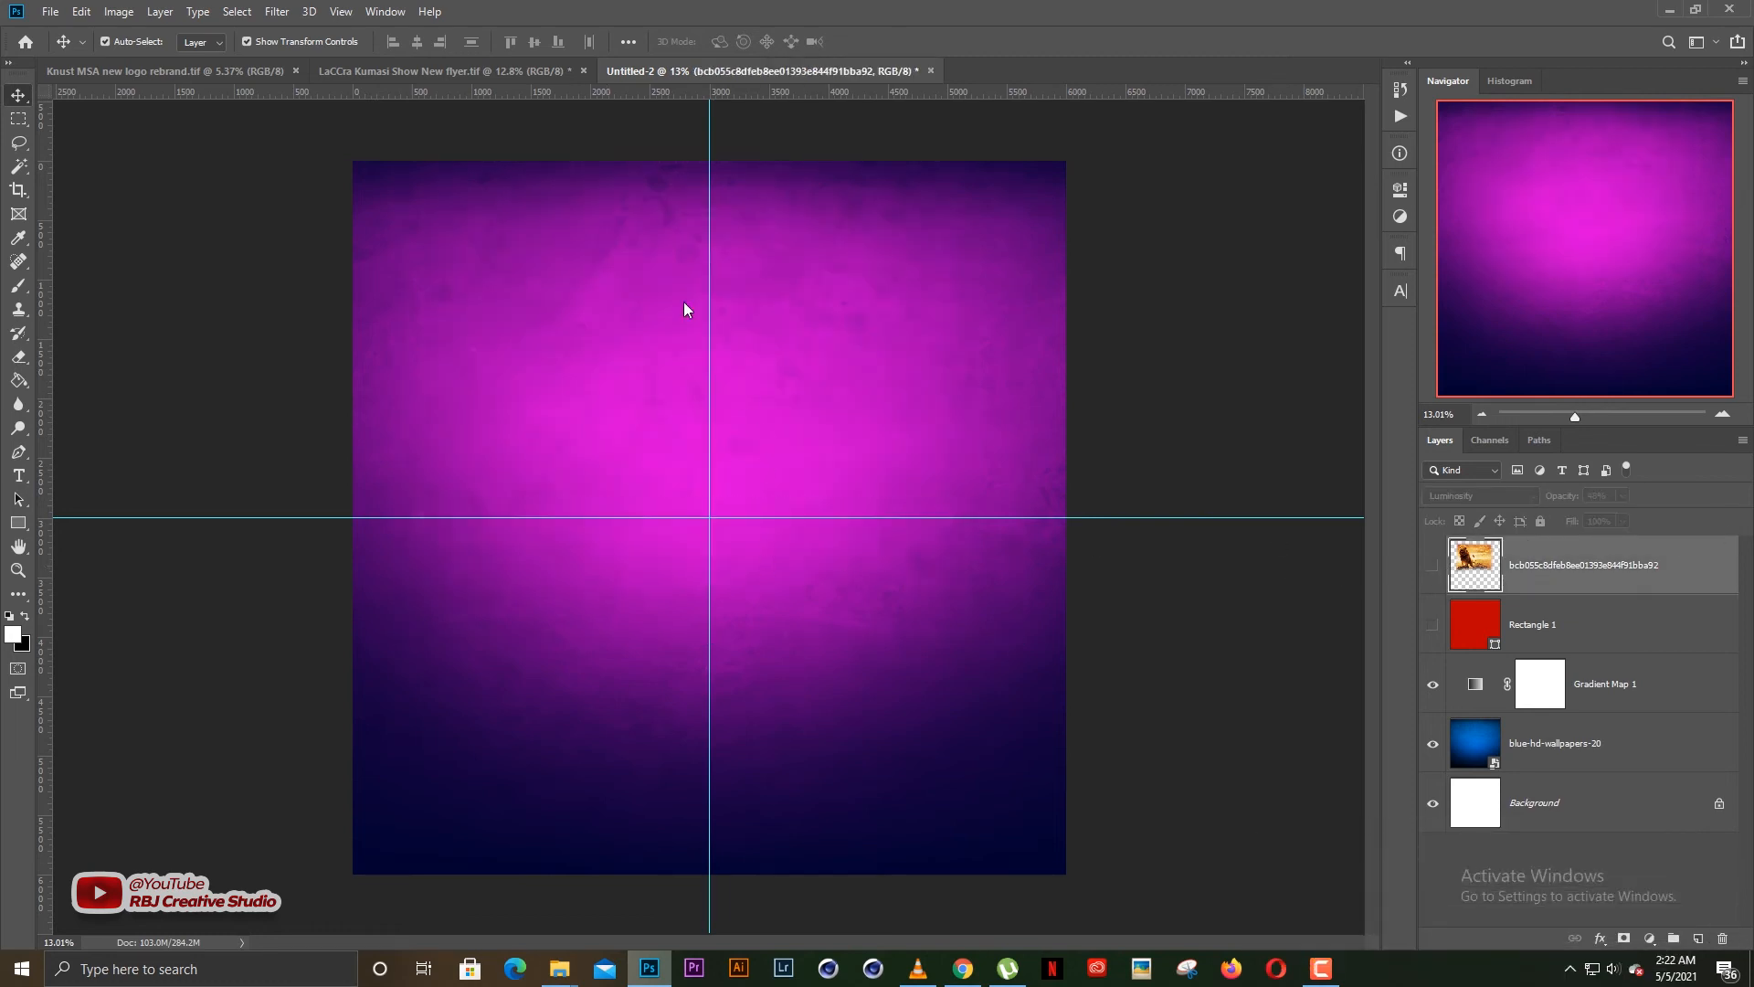
Duplicate the interch layer from LaCCra Kumasi Show New flyer.tif into the Untitled-2 document under the name interch
click(391, 70)
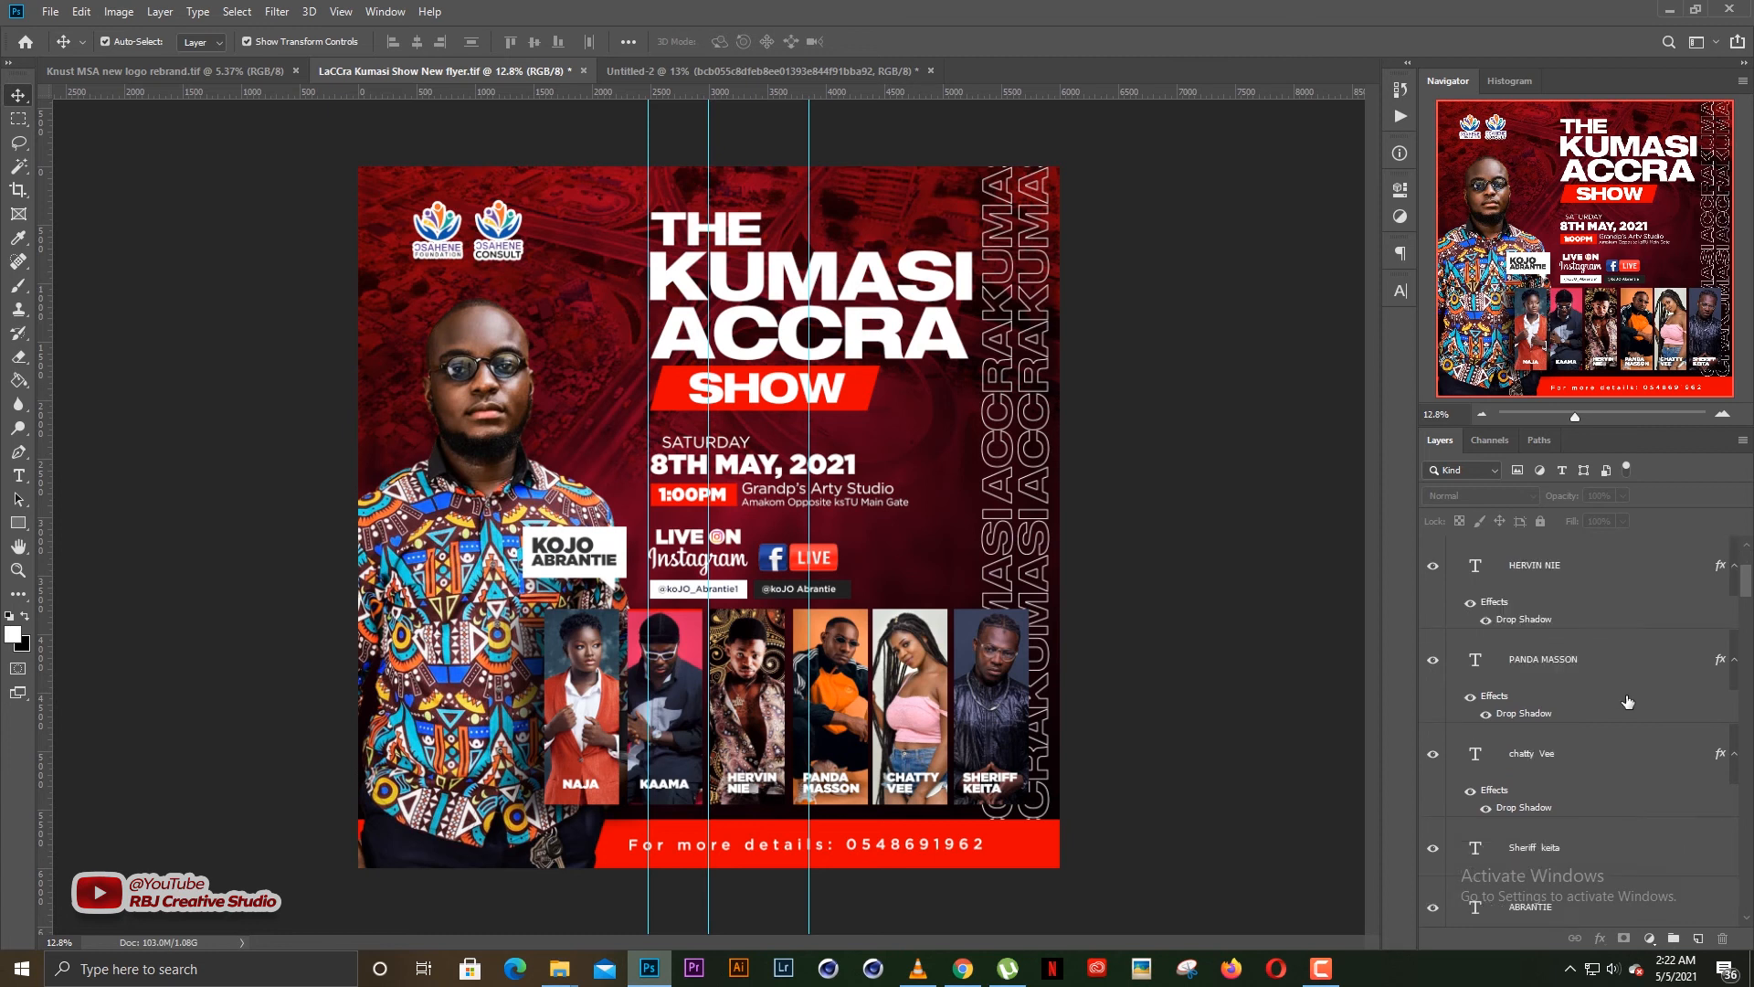
scroll(1606, 690, down, 10)
scroll(1605, 690, down, 8)
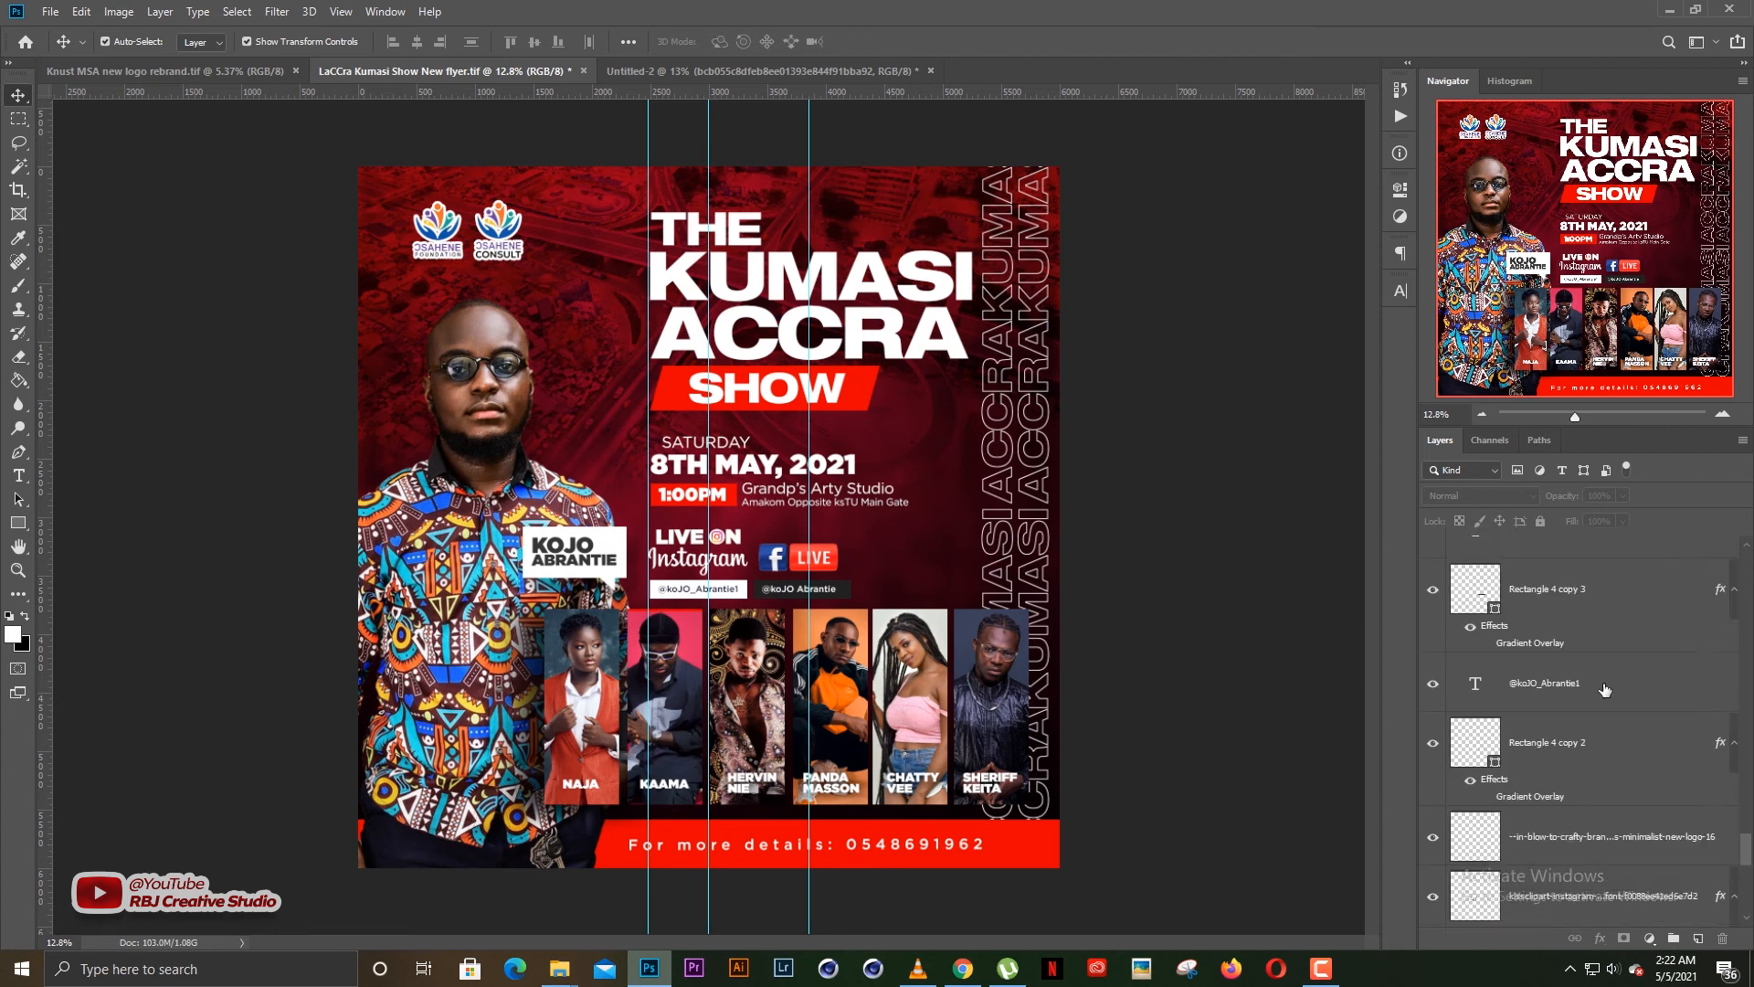
right_click(1537, 698)
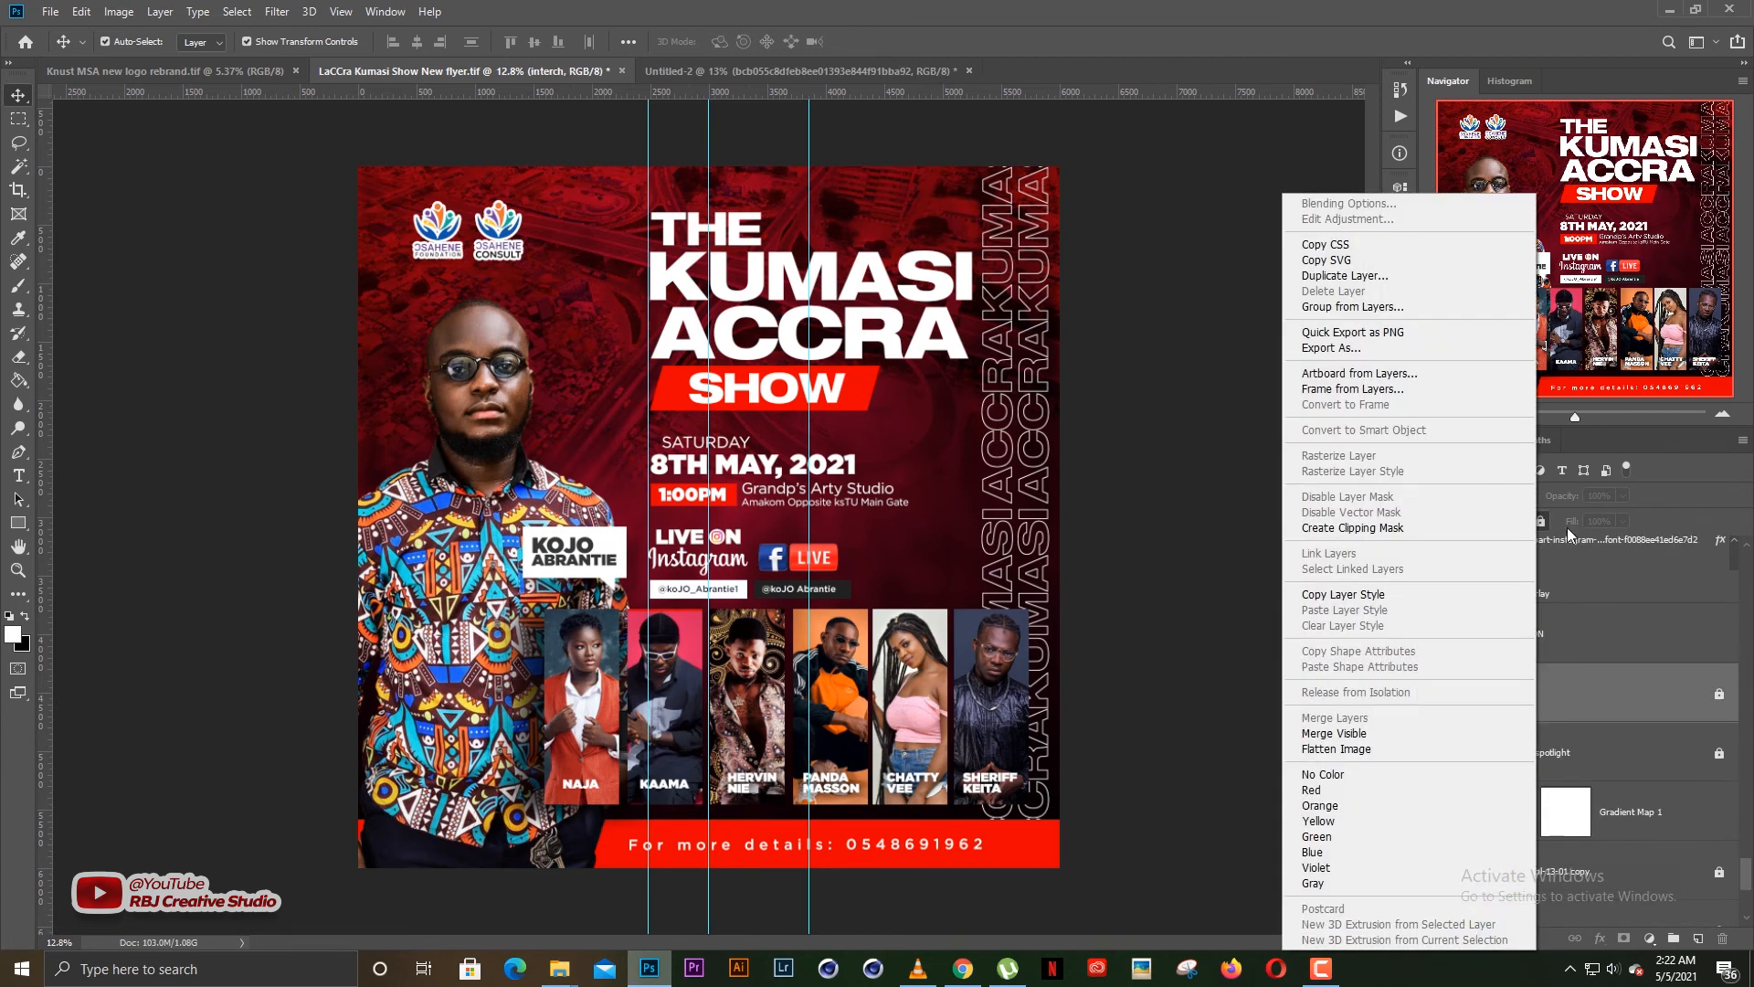
click(1557, 687)
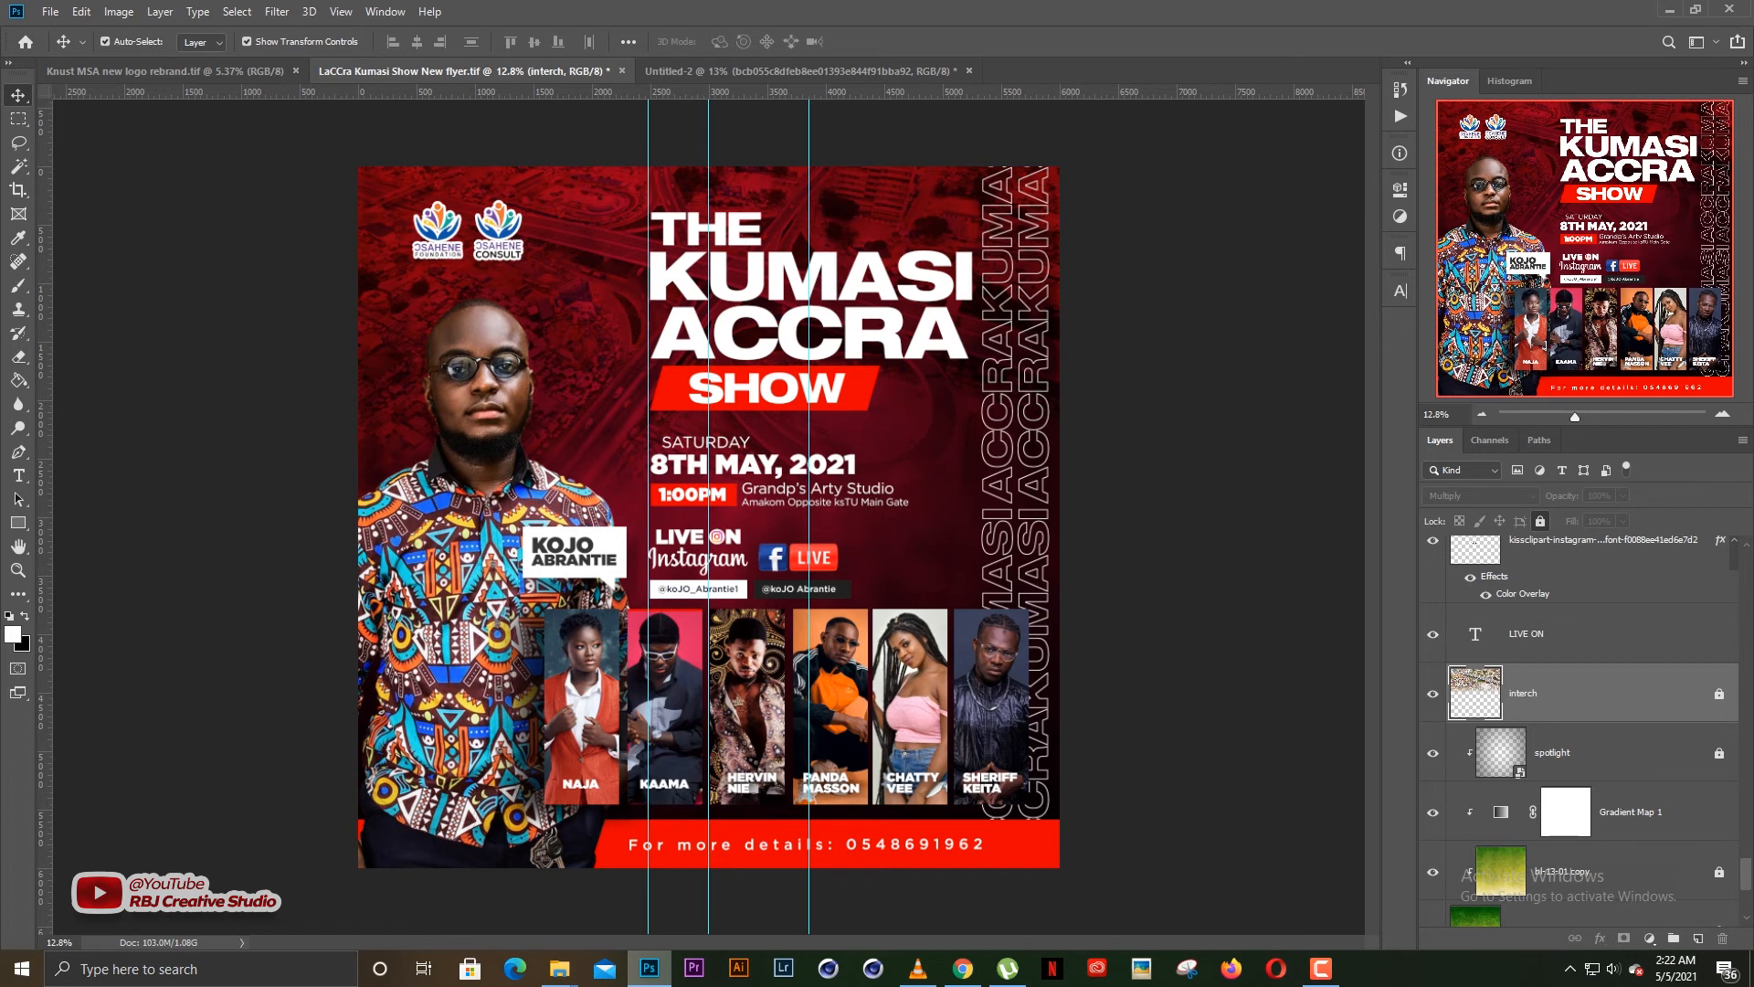
right_click(1552, 698)
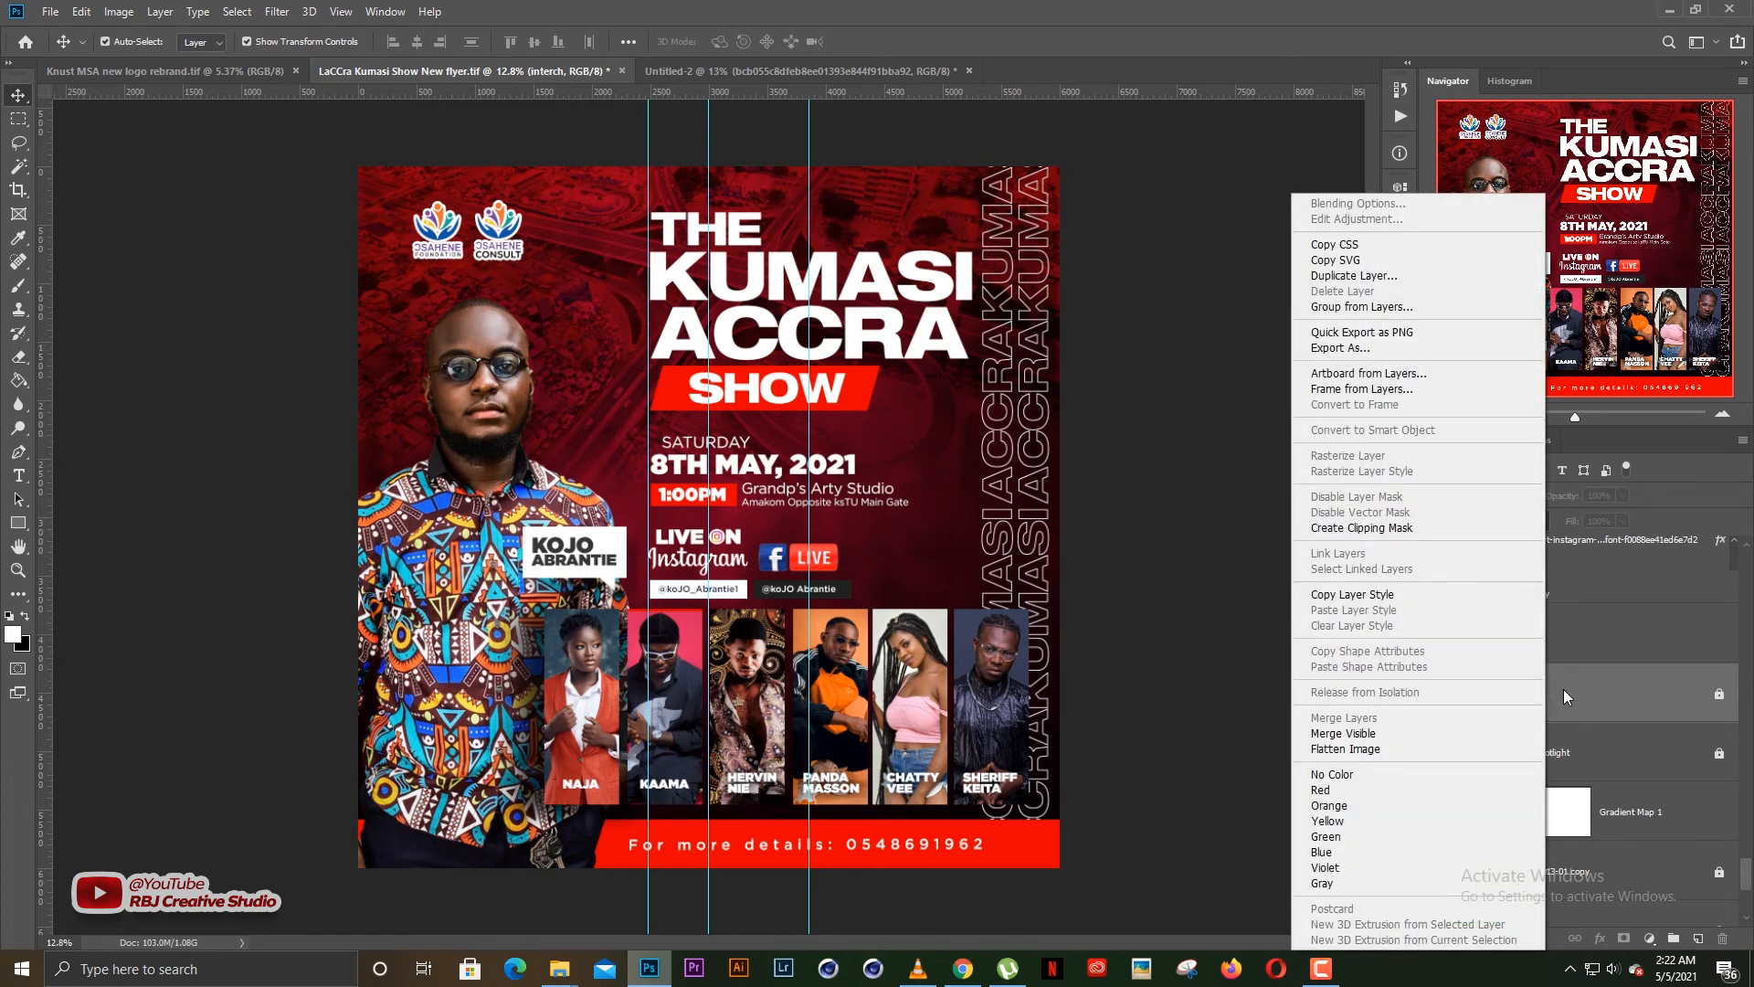
click(1357, 276)
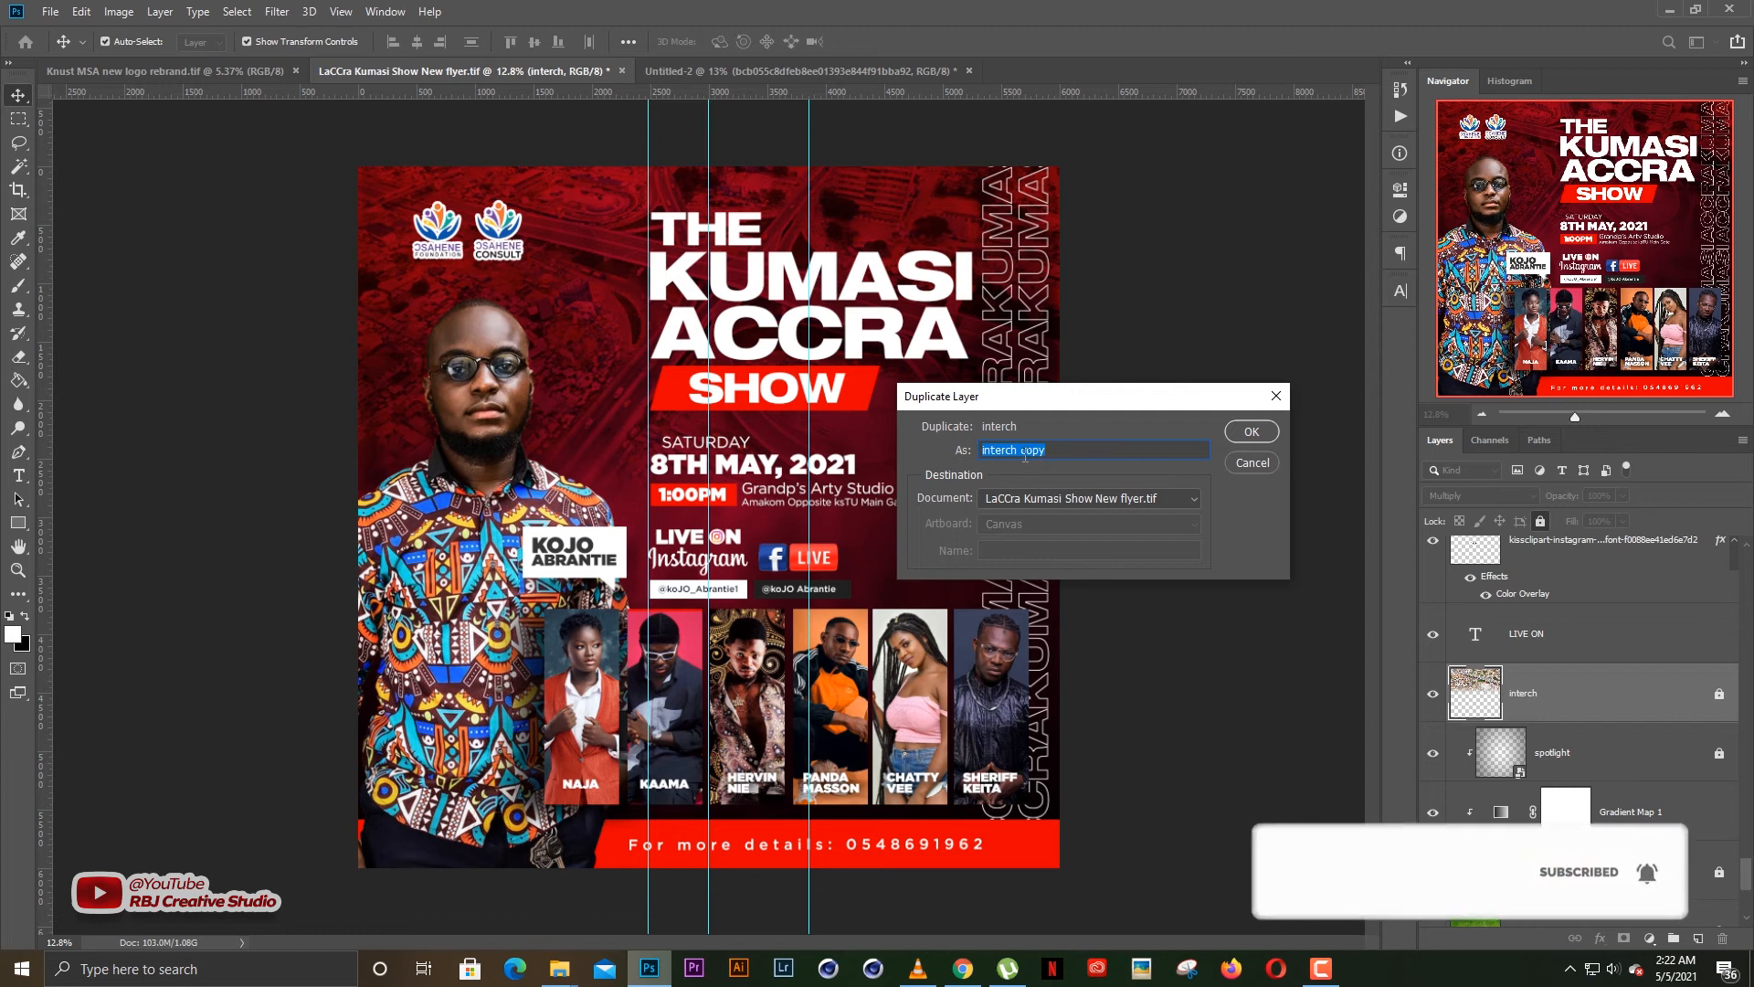
click(1053, 501)
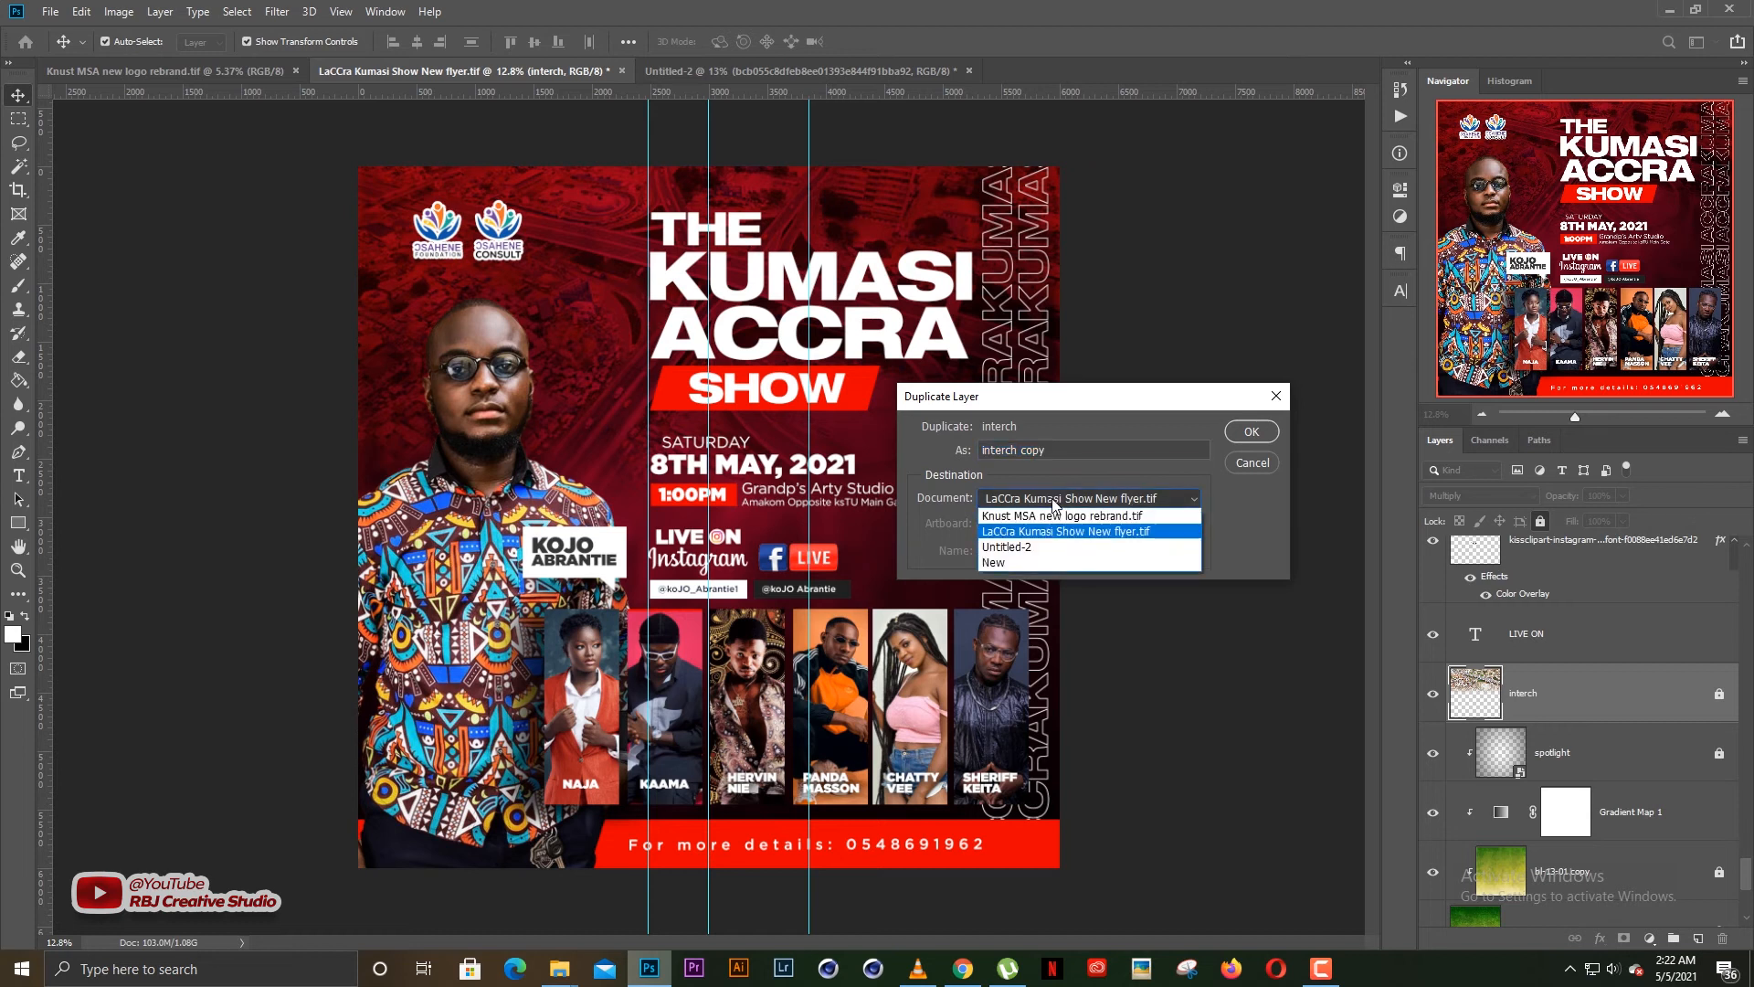
click(1030, 549)
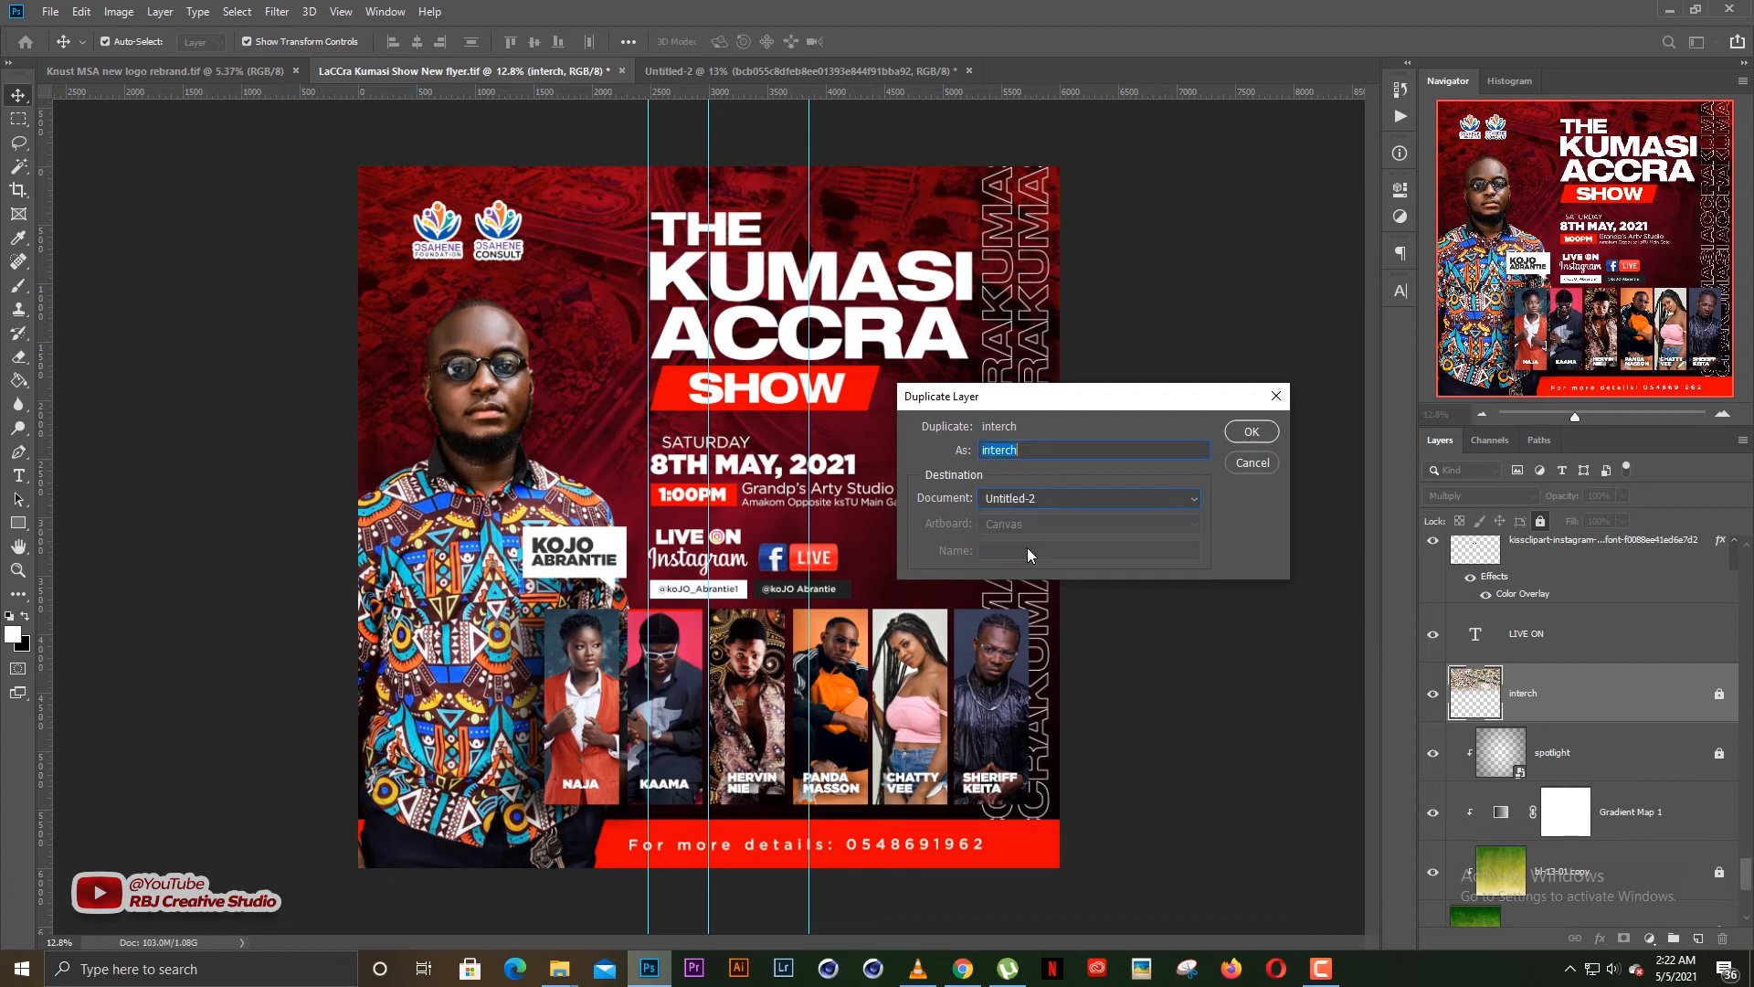
click(1252, 431)
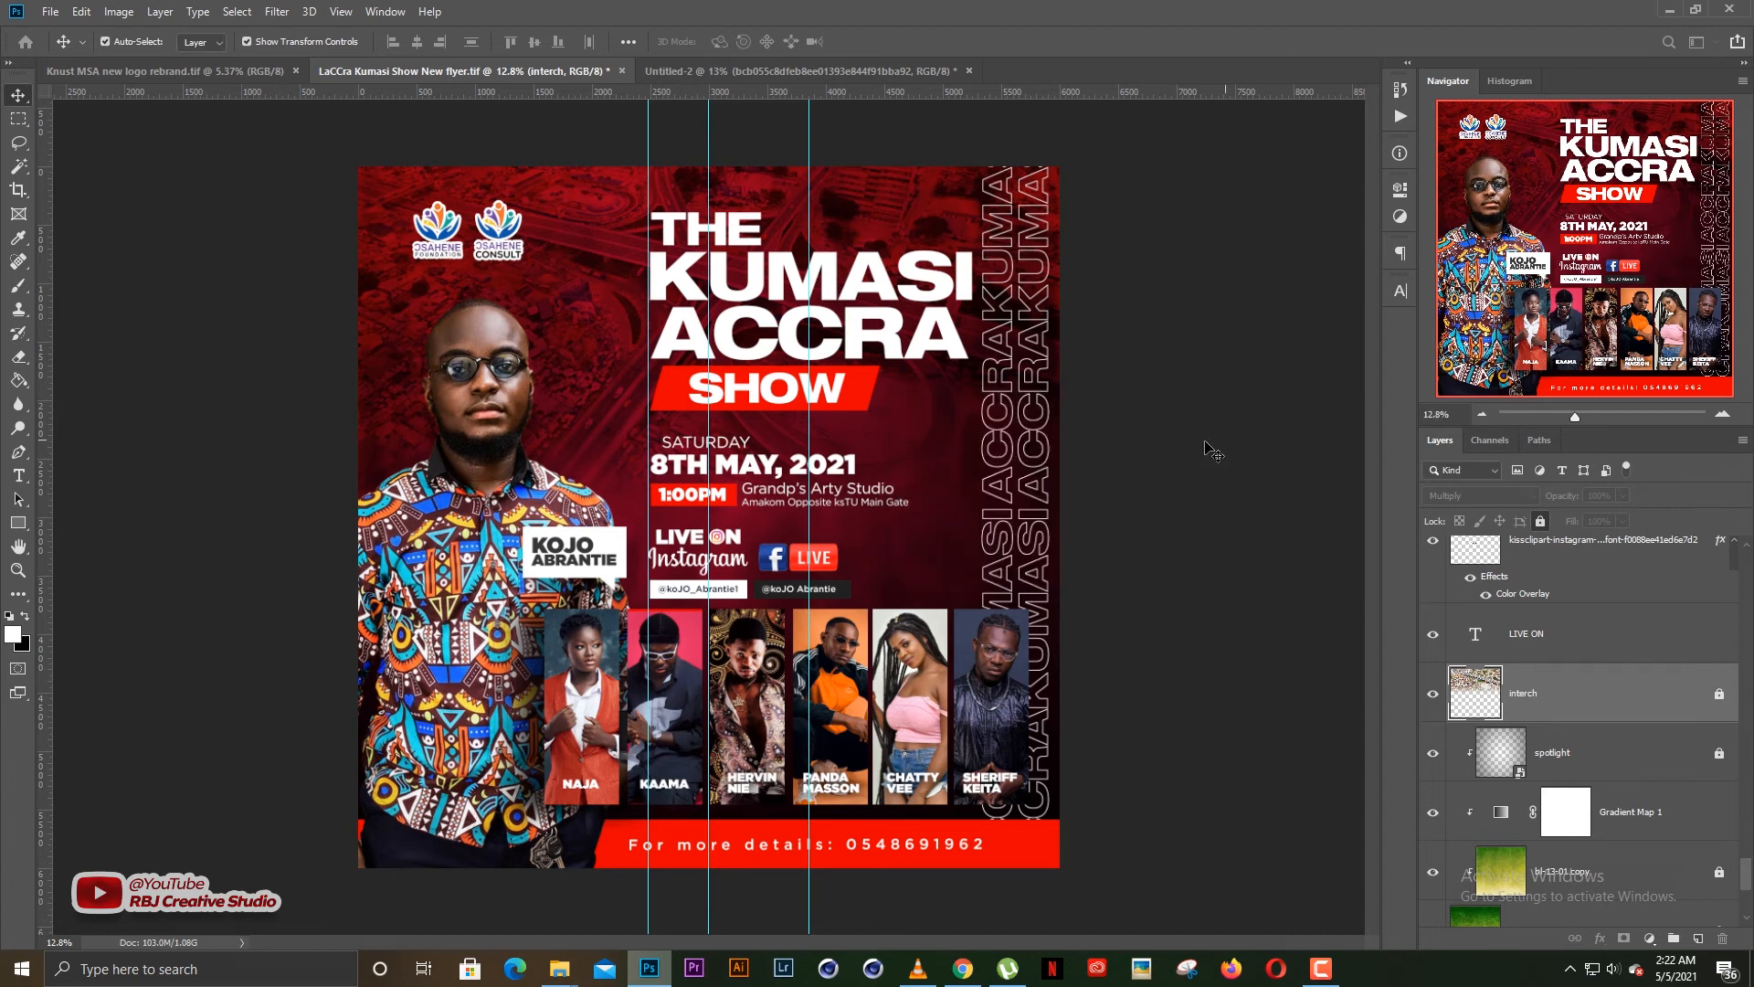
Switch to the Untitled-2 document and unlock the interch layer
click(711, 73)
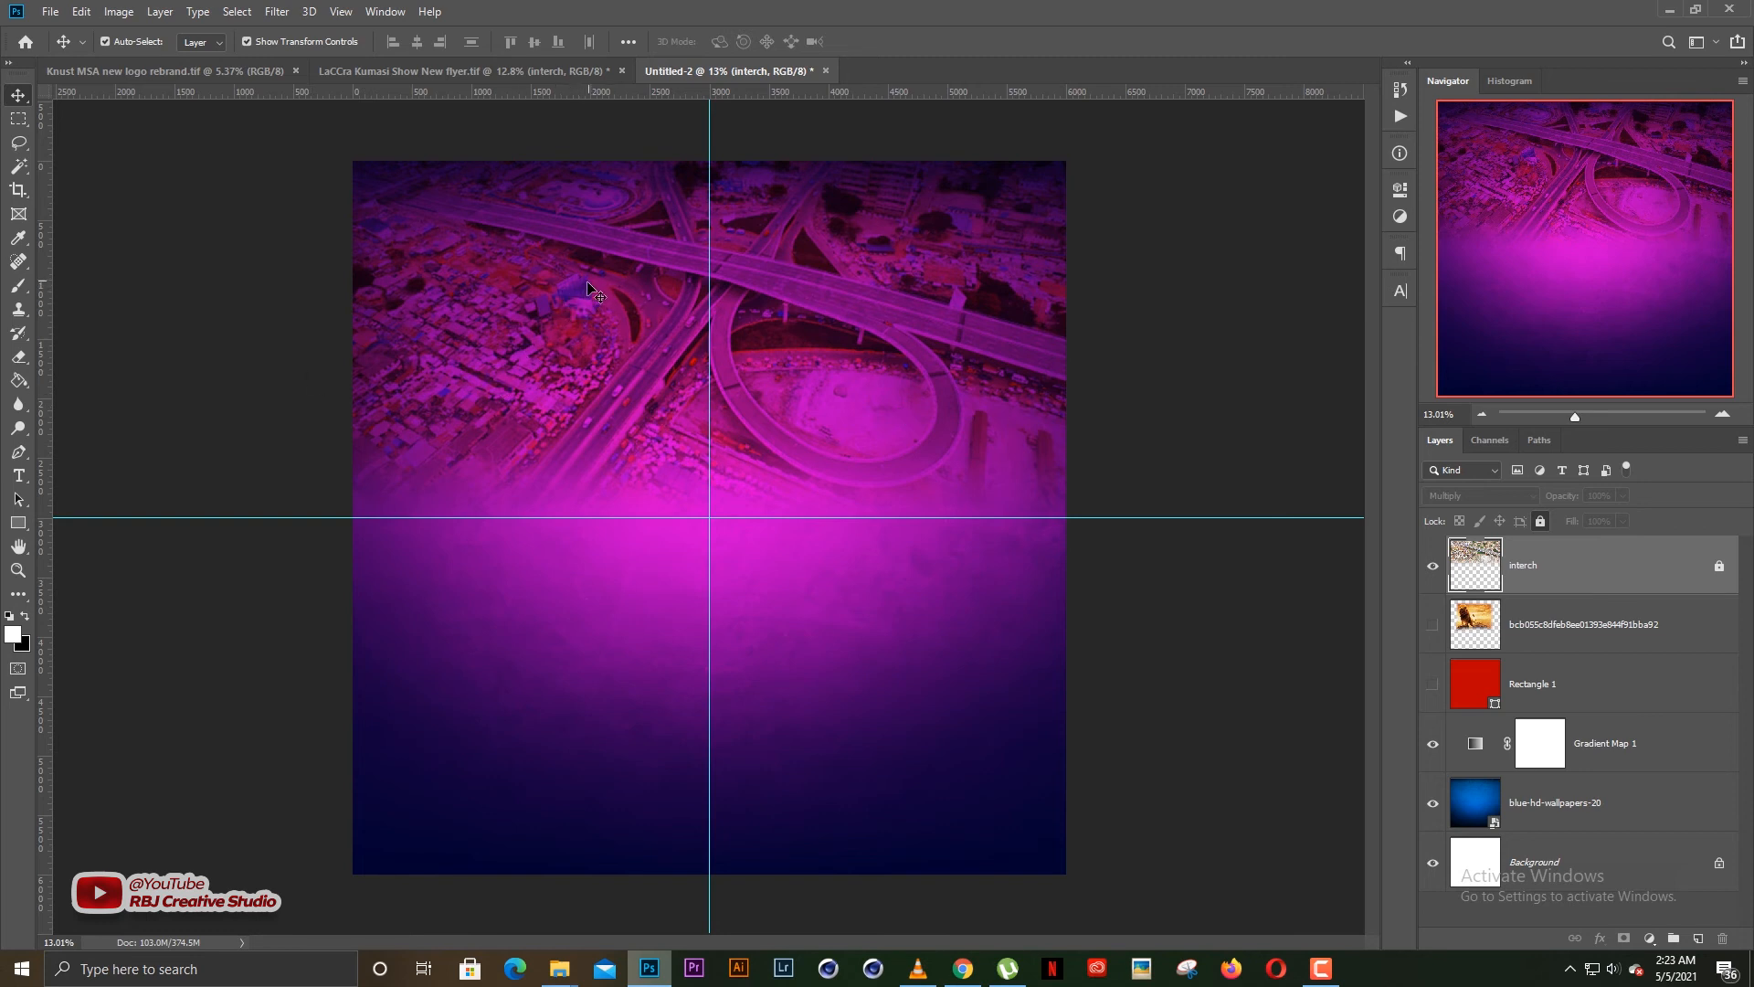
scroll(585, 292, up, 4)
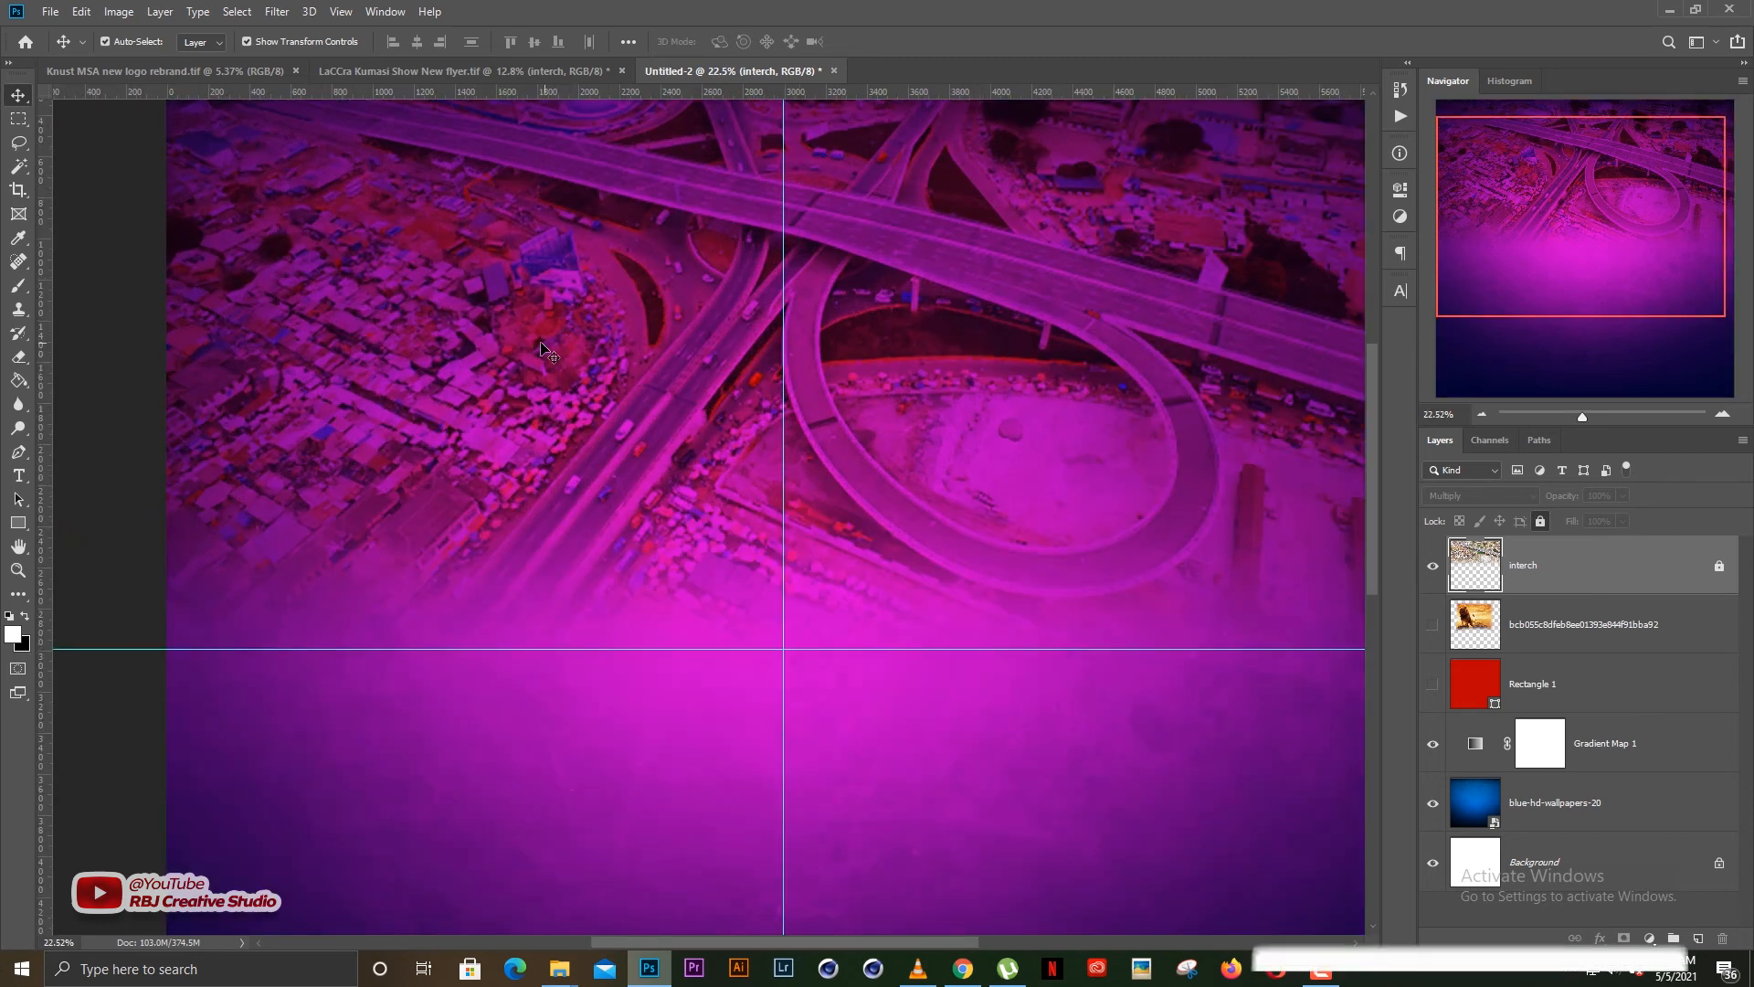
scroll(874, 449, down, 4)
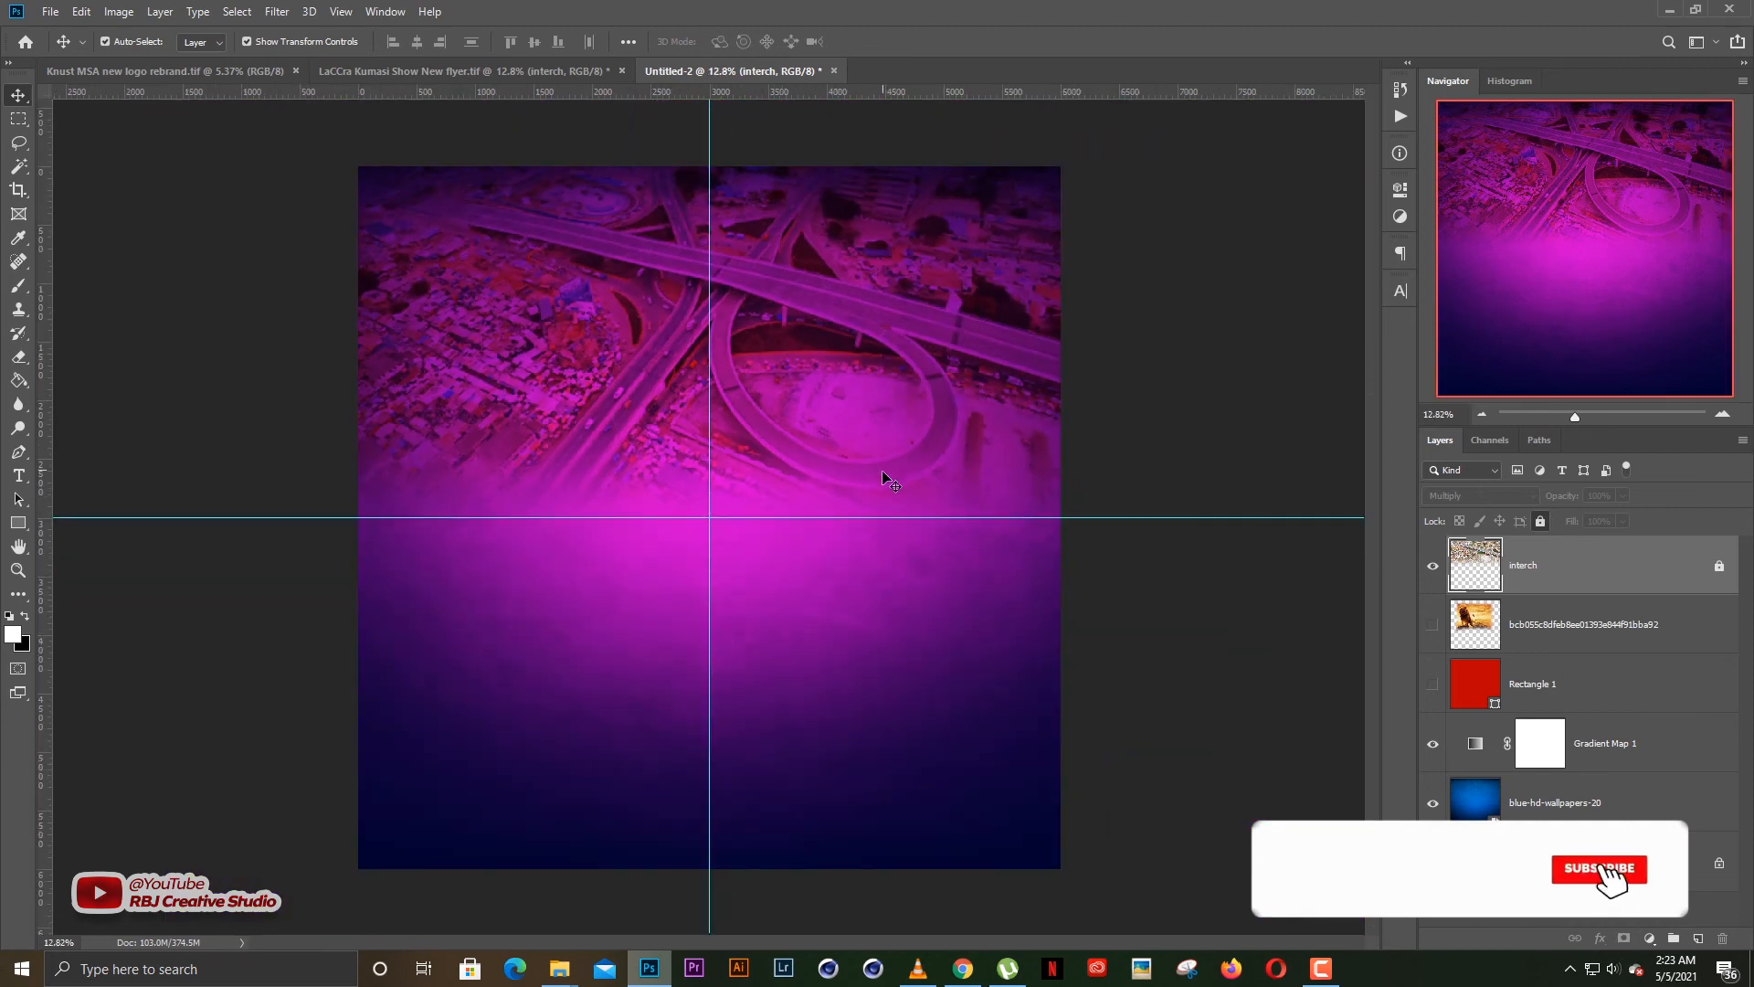
click(1542, 519)
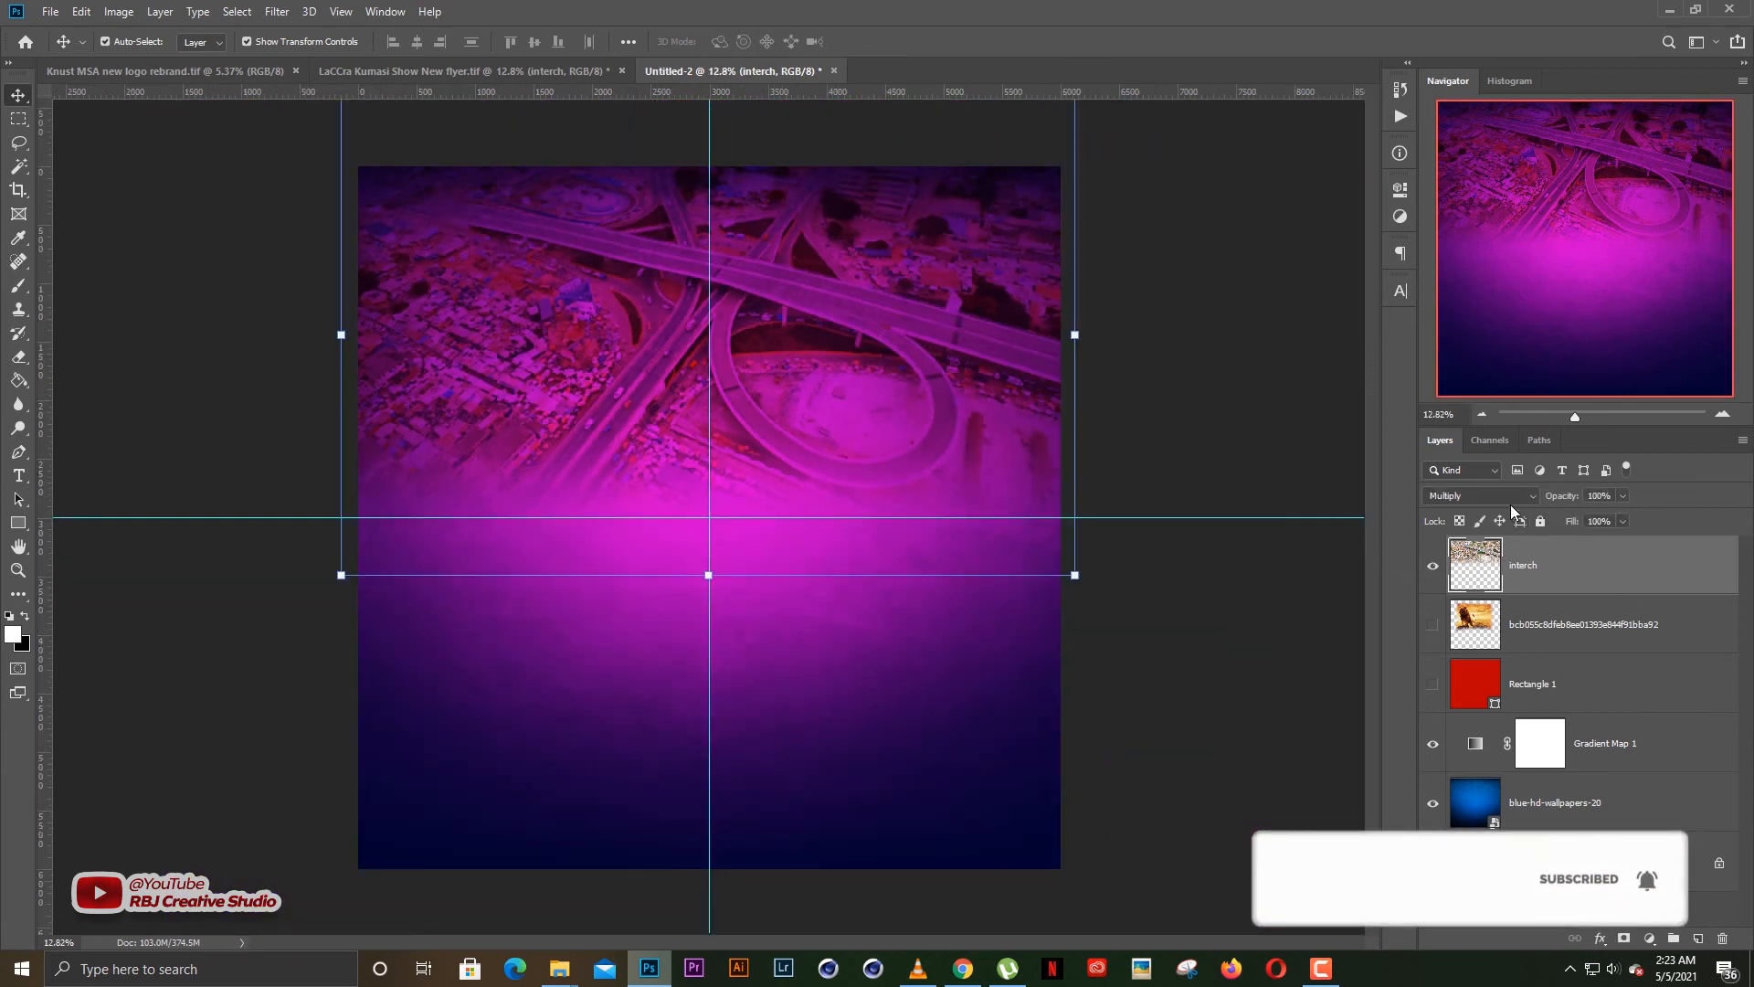
Try other blend modes on the interch layer, including Color and Darken
click(1484, 494)
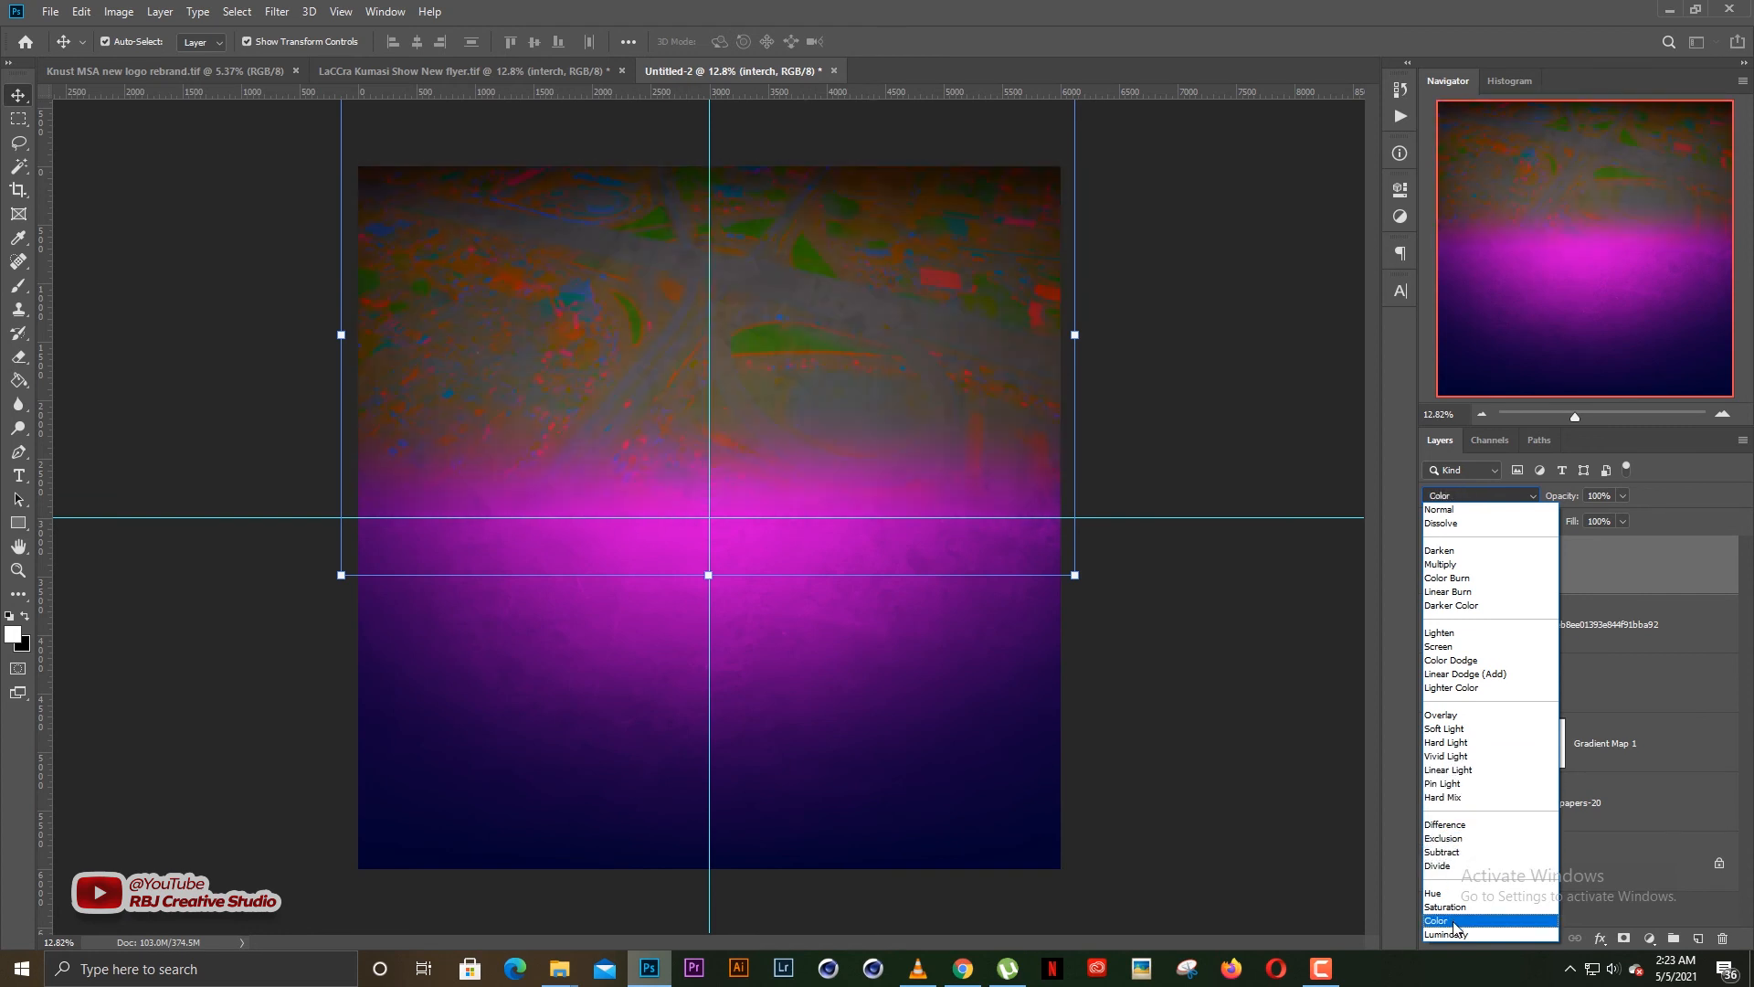
click(1345, 645)
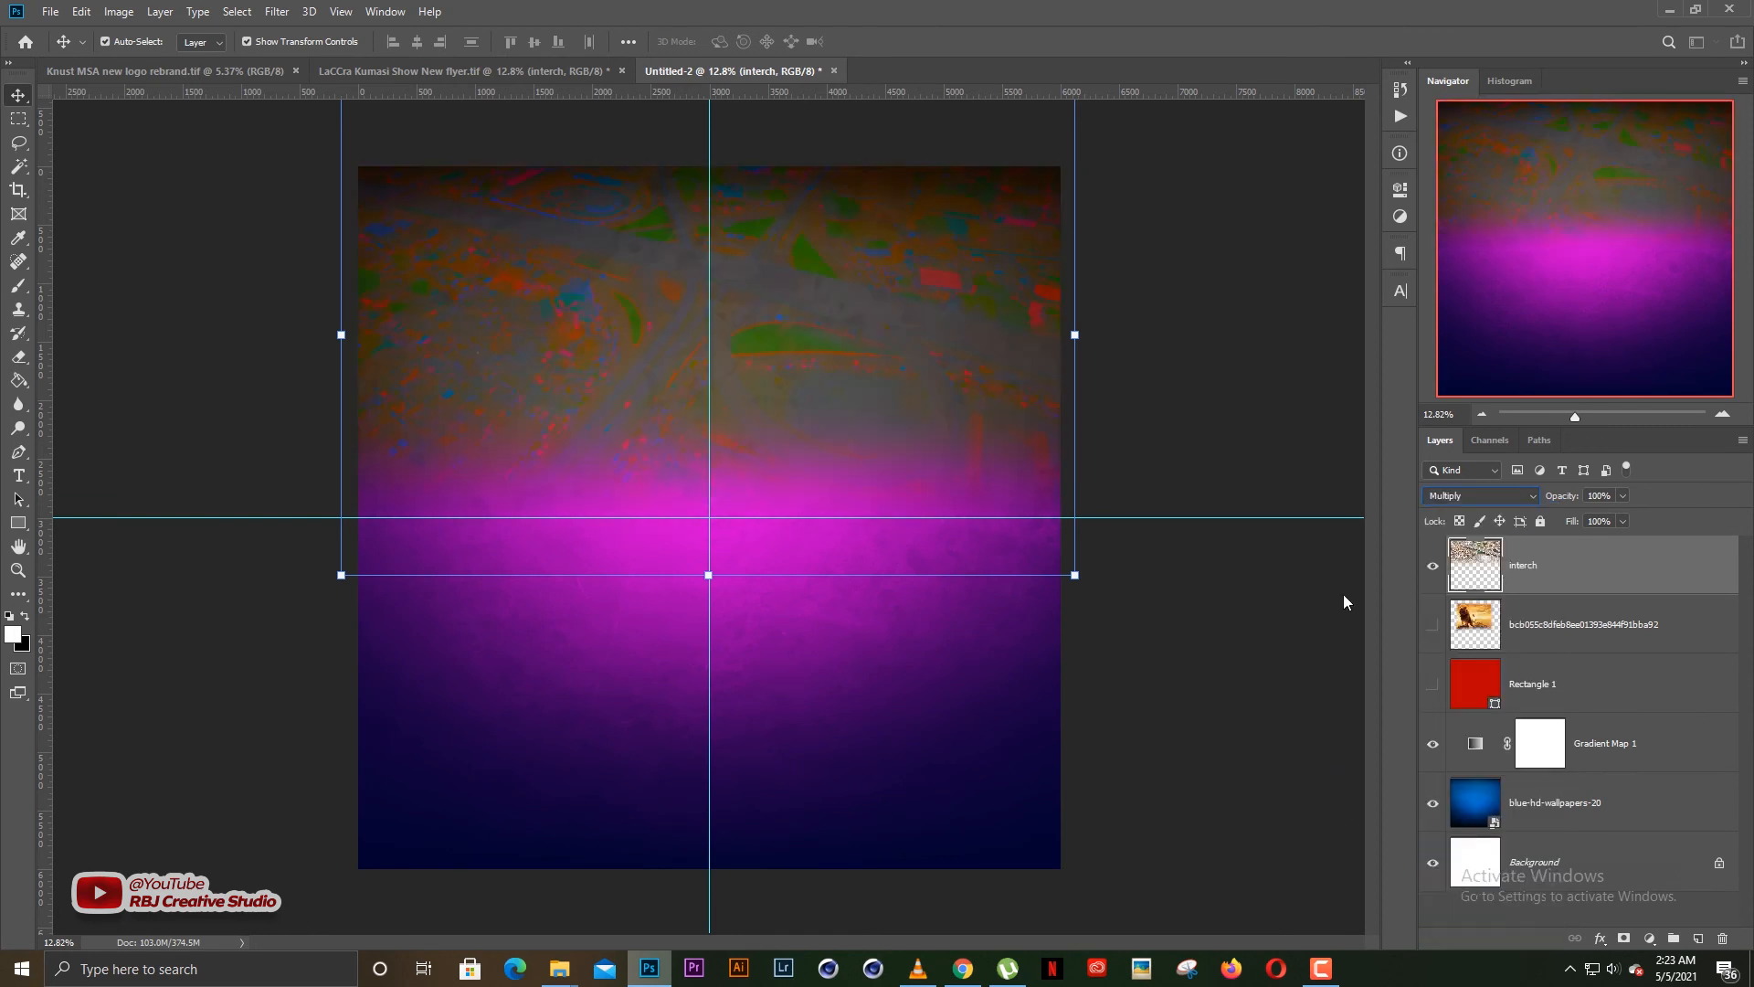
click(1485, 496)
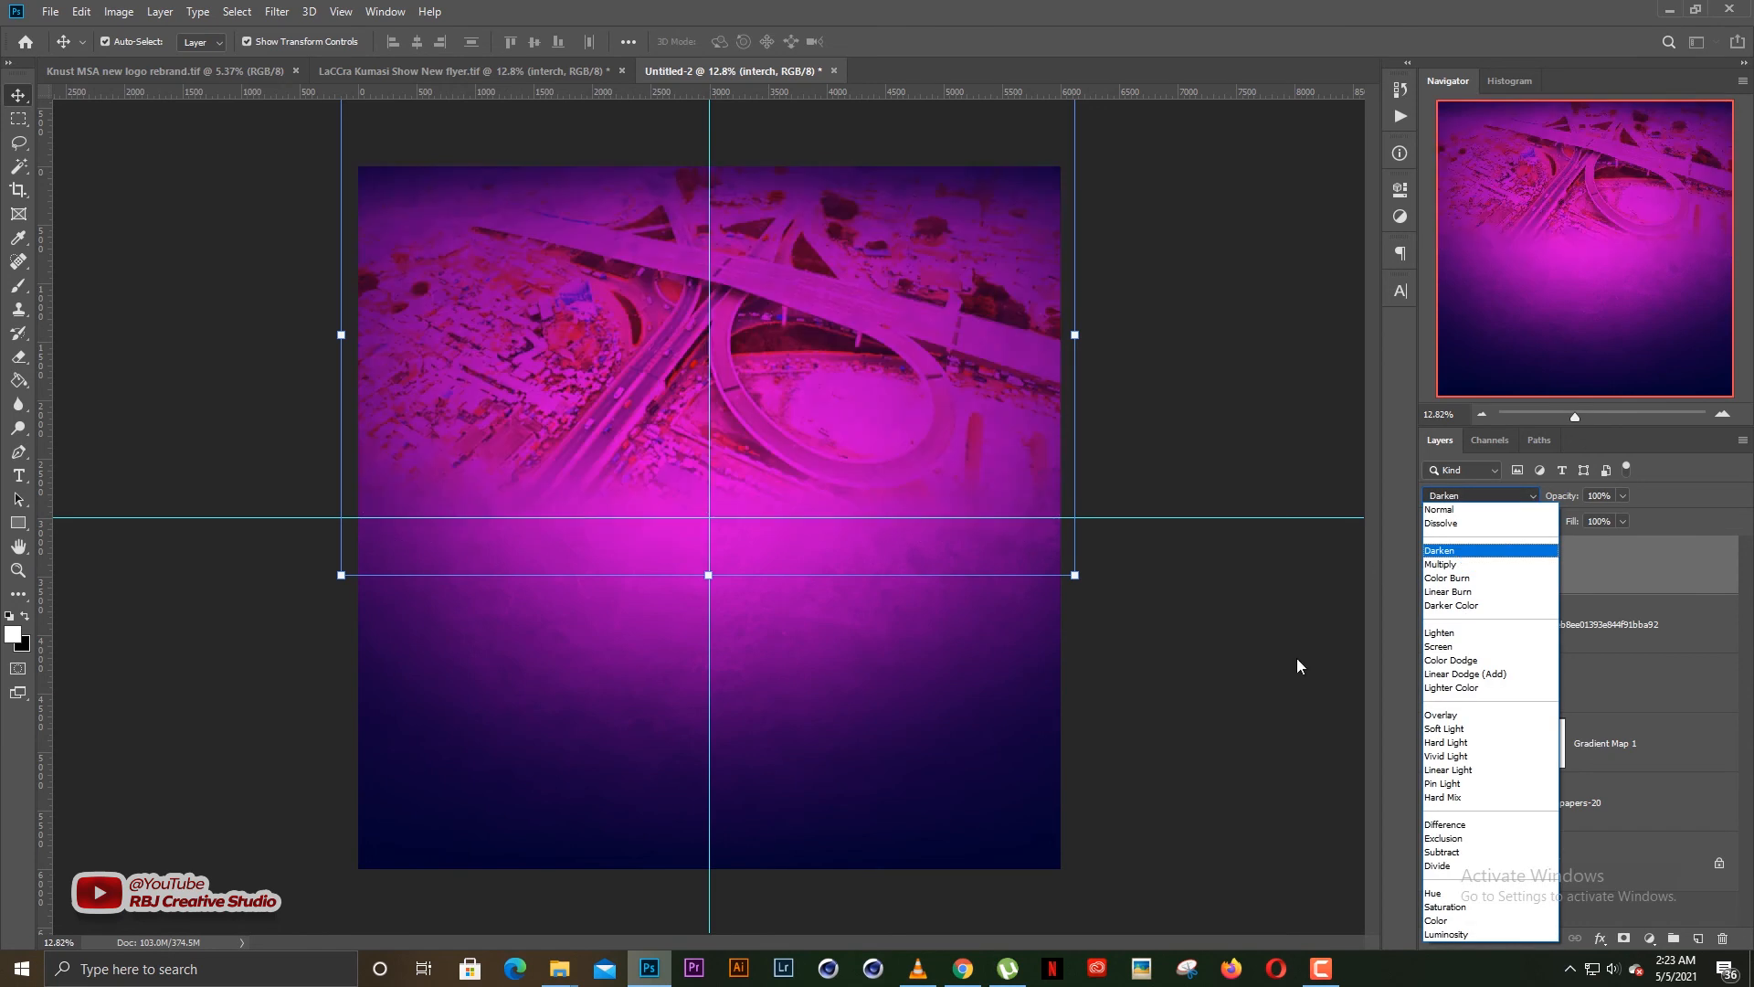
click(1259, 638)
click(1254, 656)
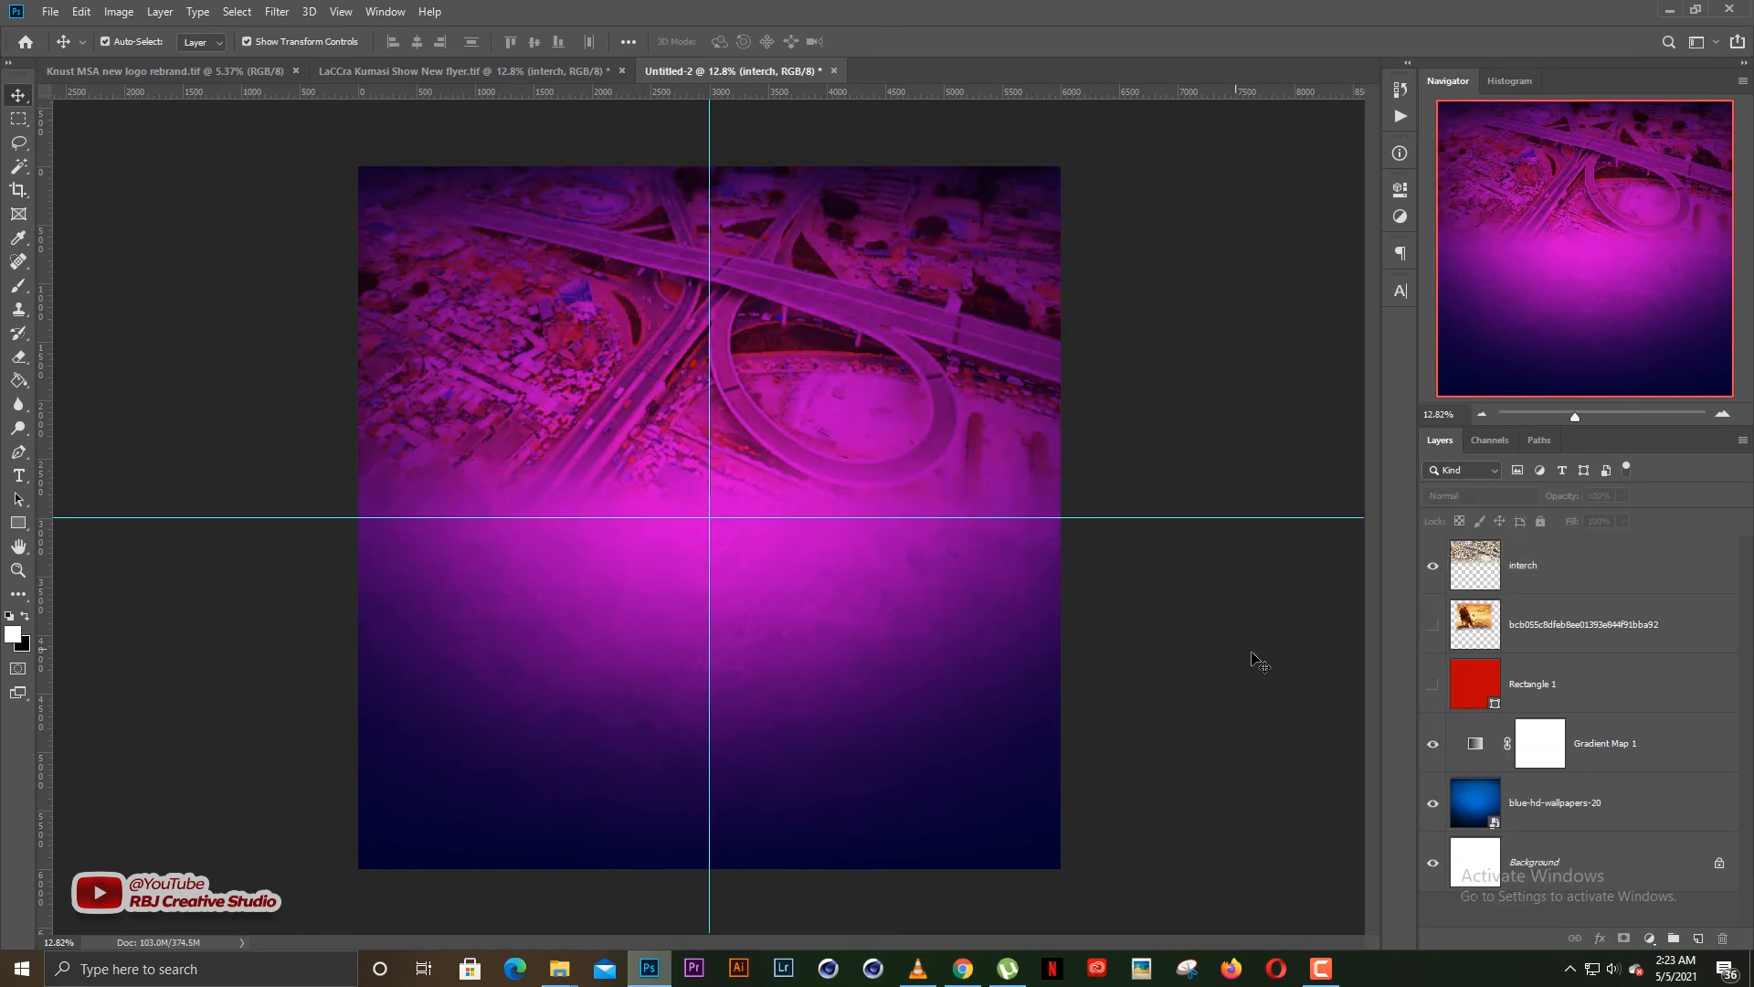
Set the interch layer's blend mode to Normal and desaturate the photo with Hue/Saturation at a saturation of -100
click(1528, 571)
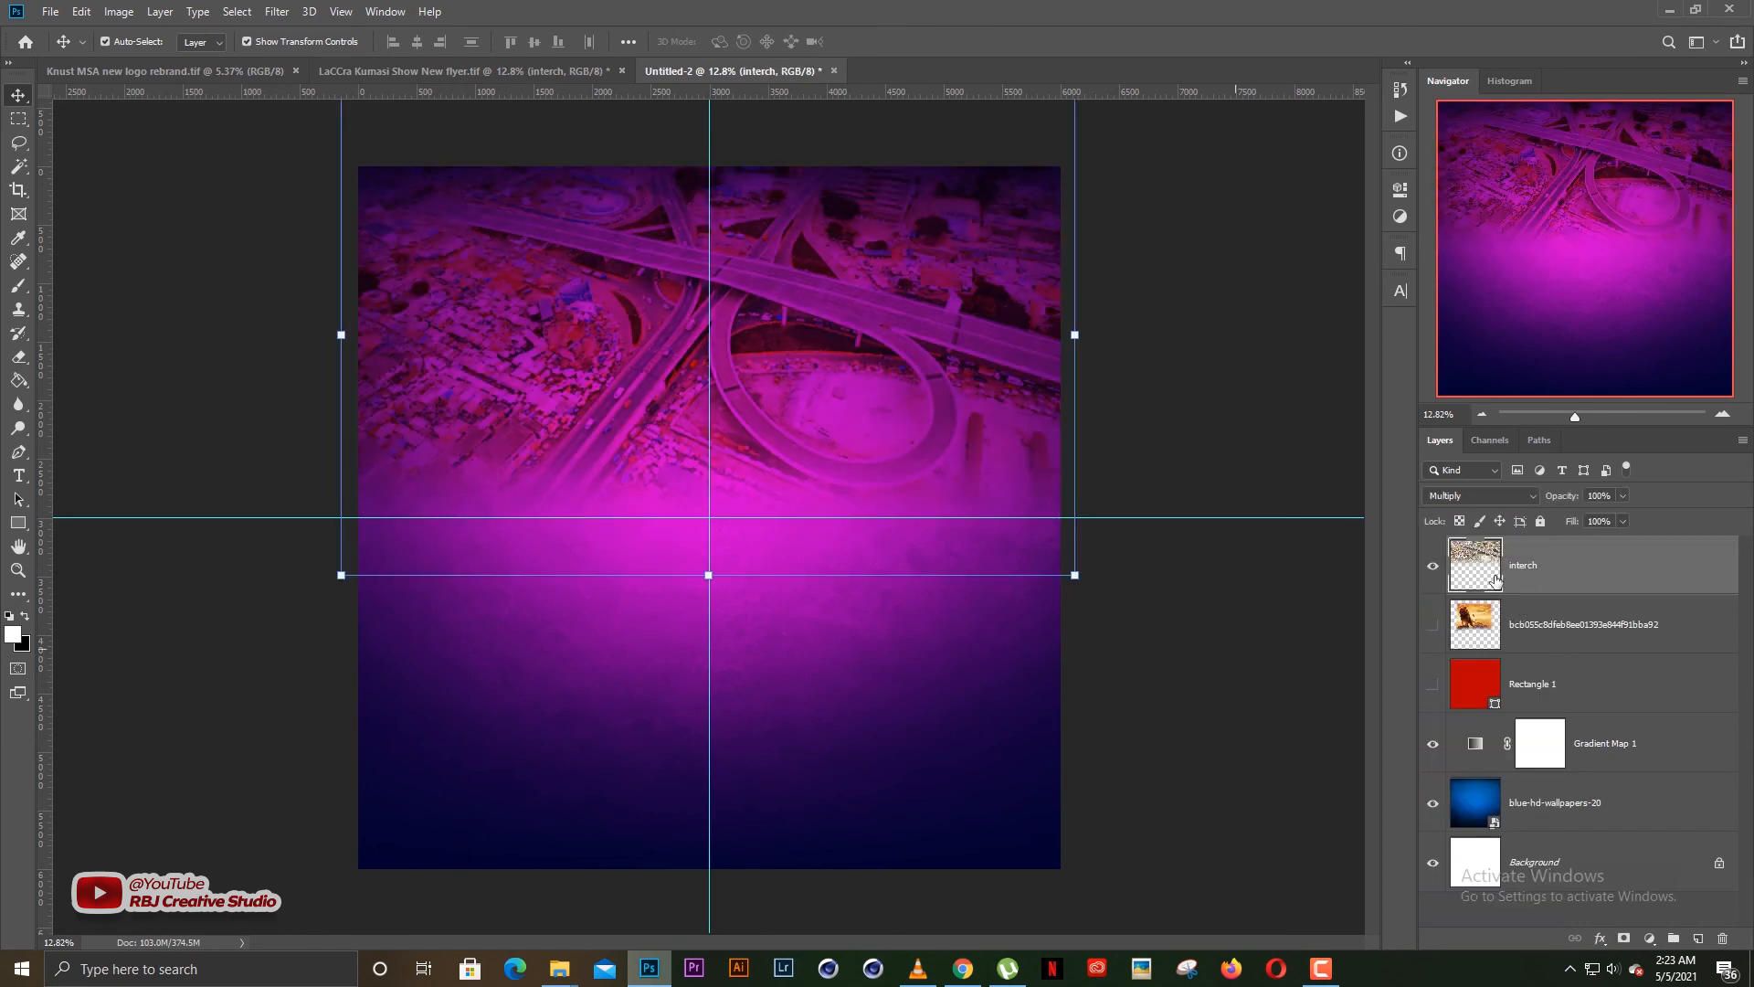
click(1480, 495)
click(1465, 511)
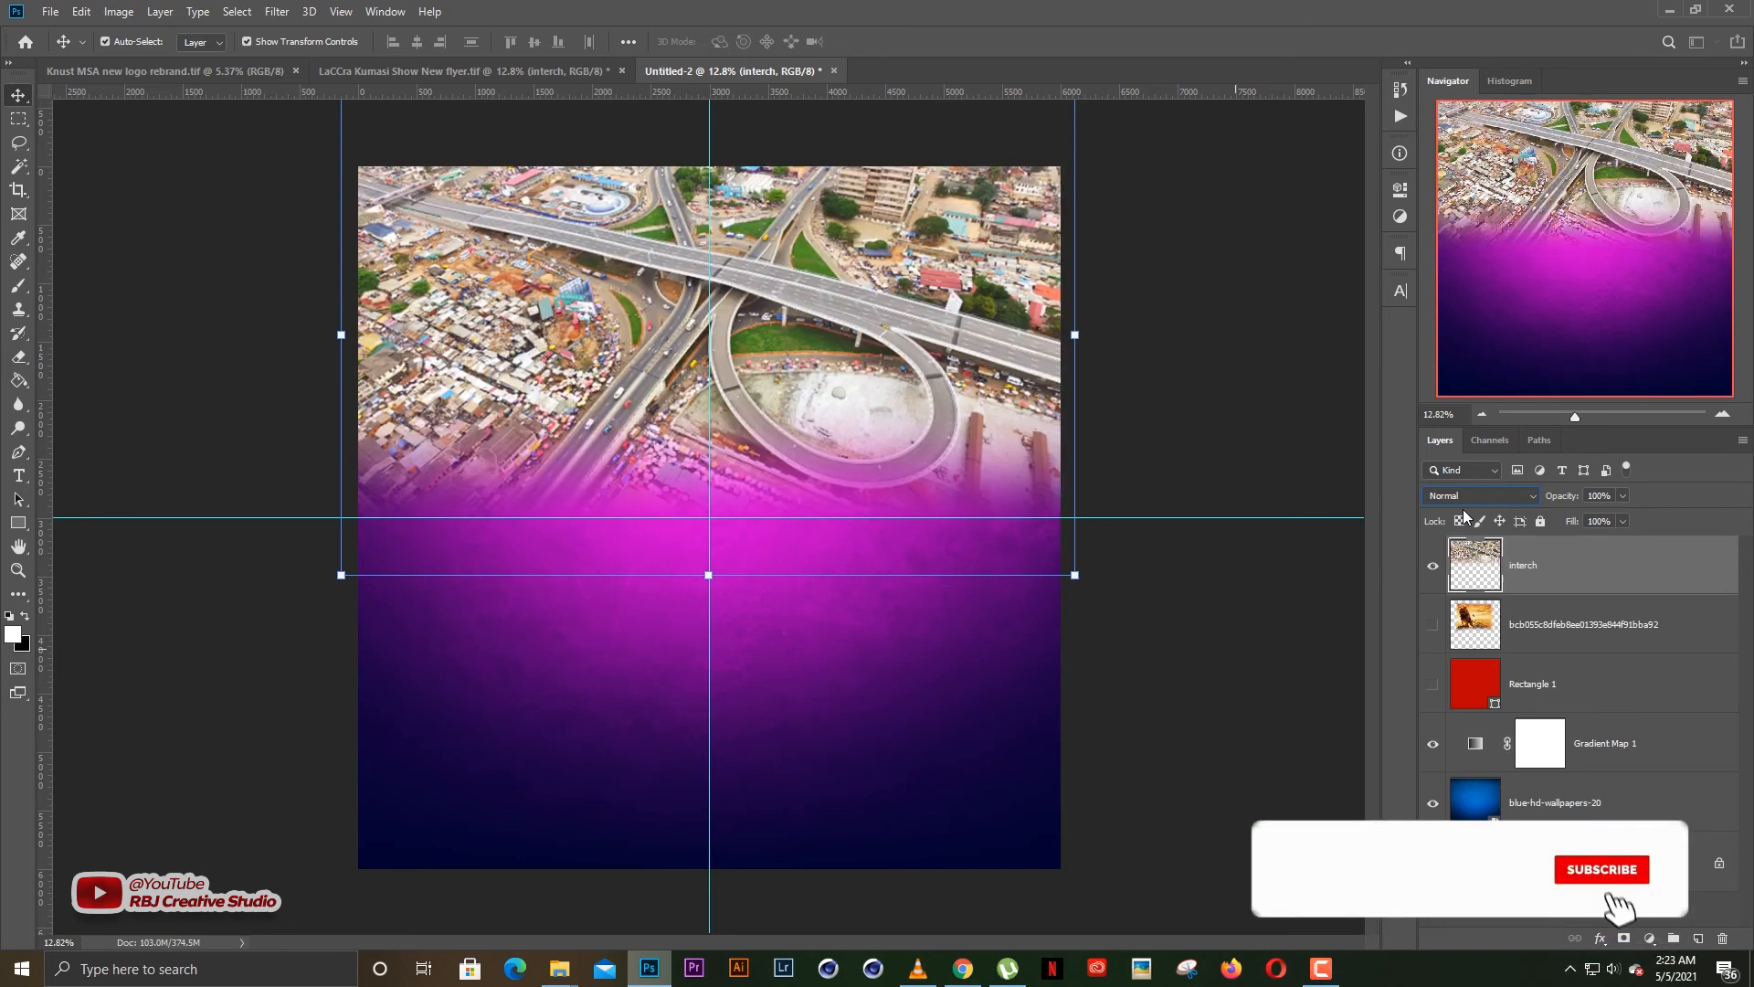
click(1198, 572)
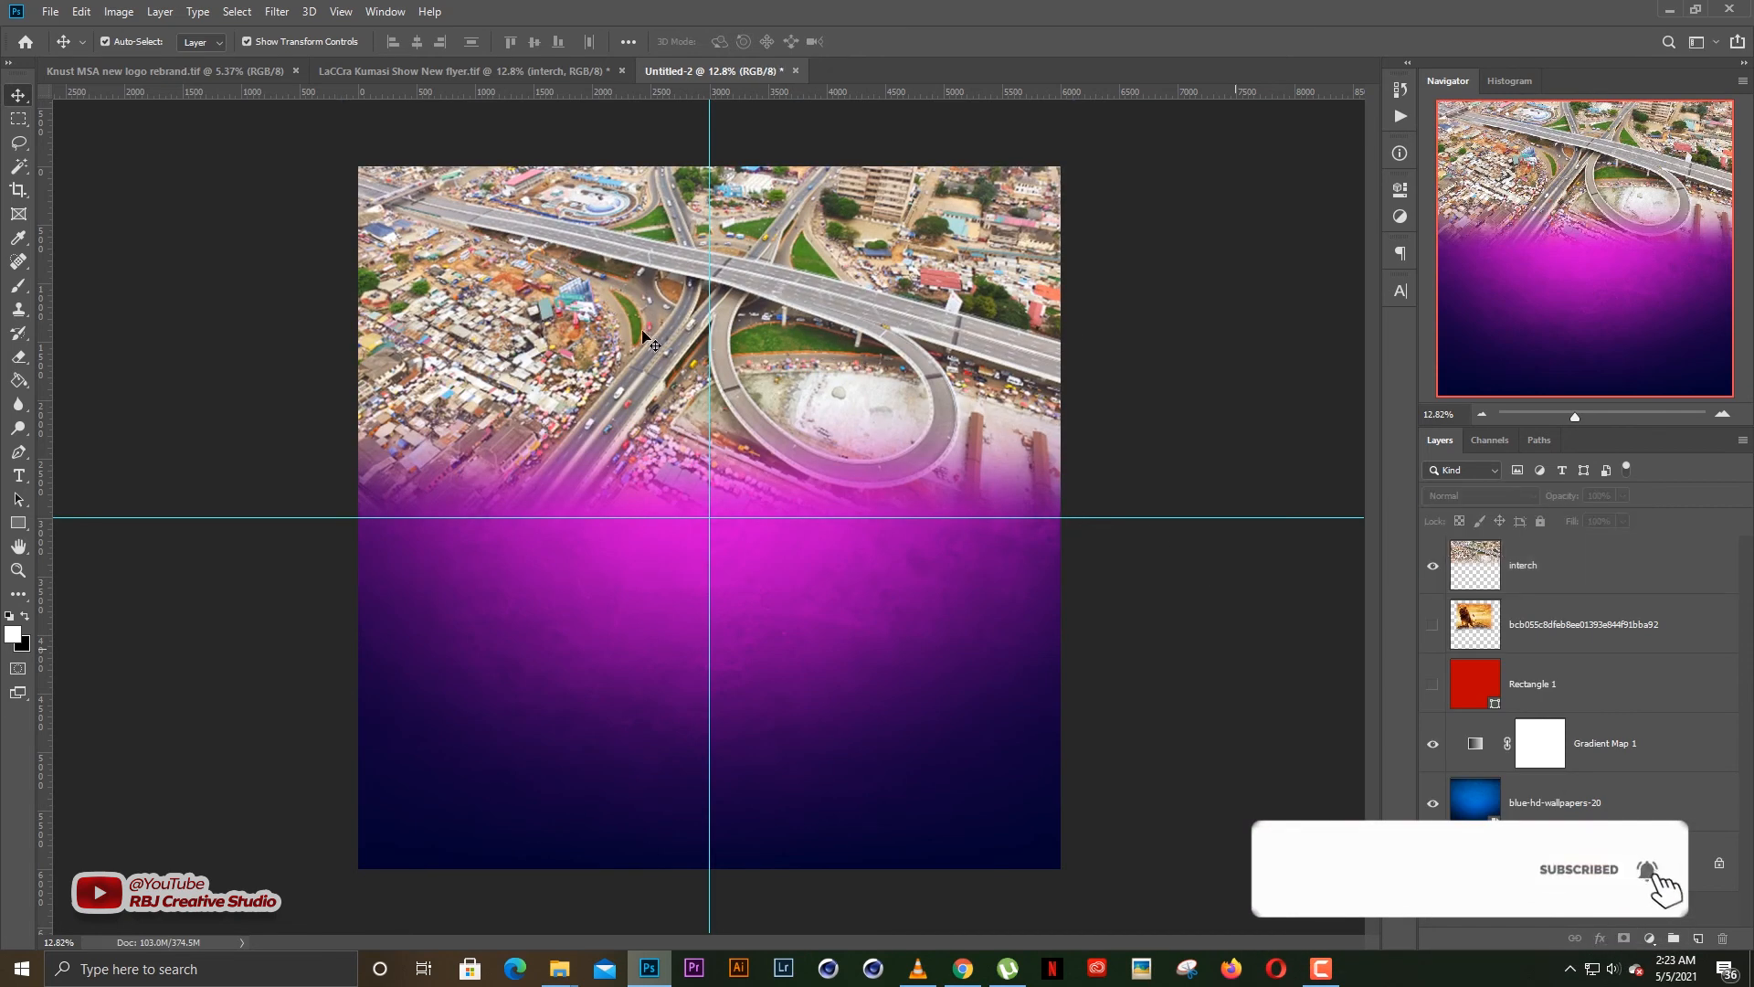
click(1563, 587)
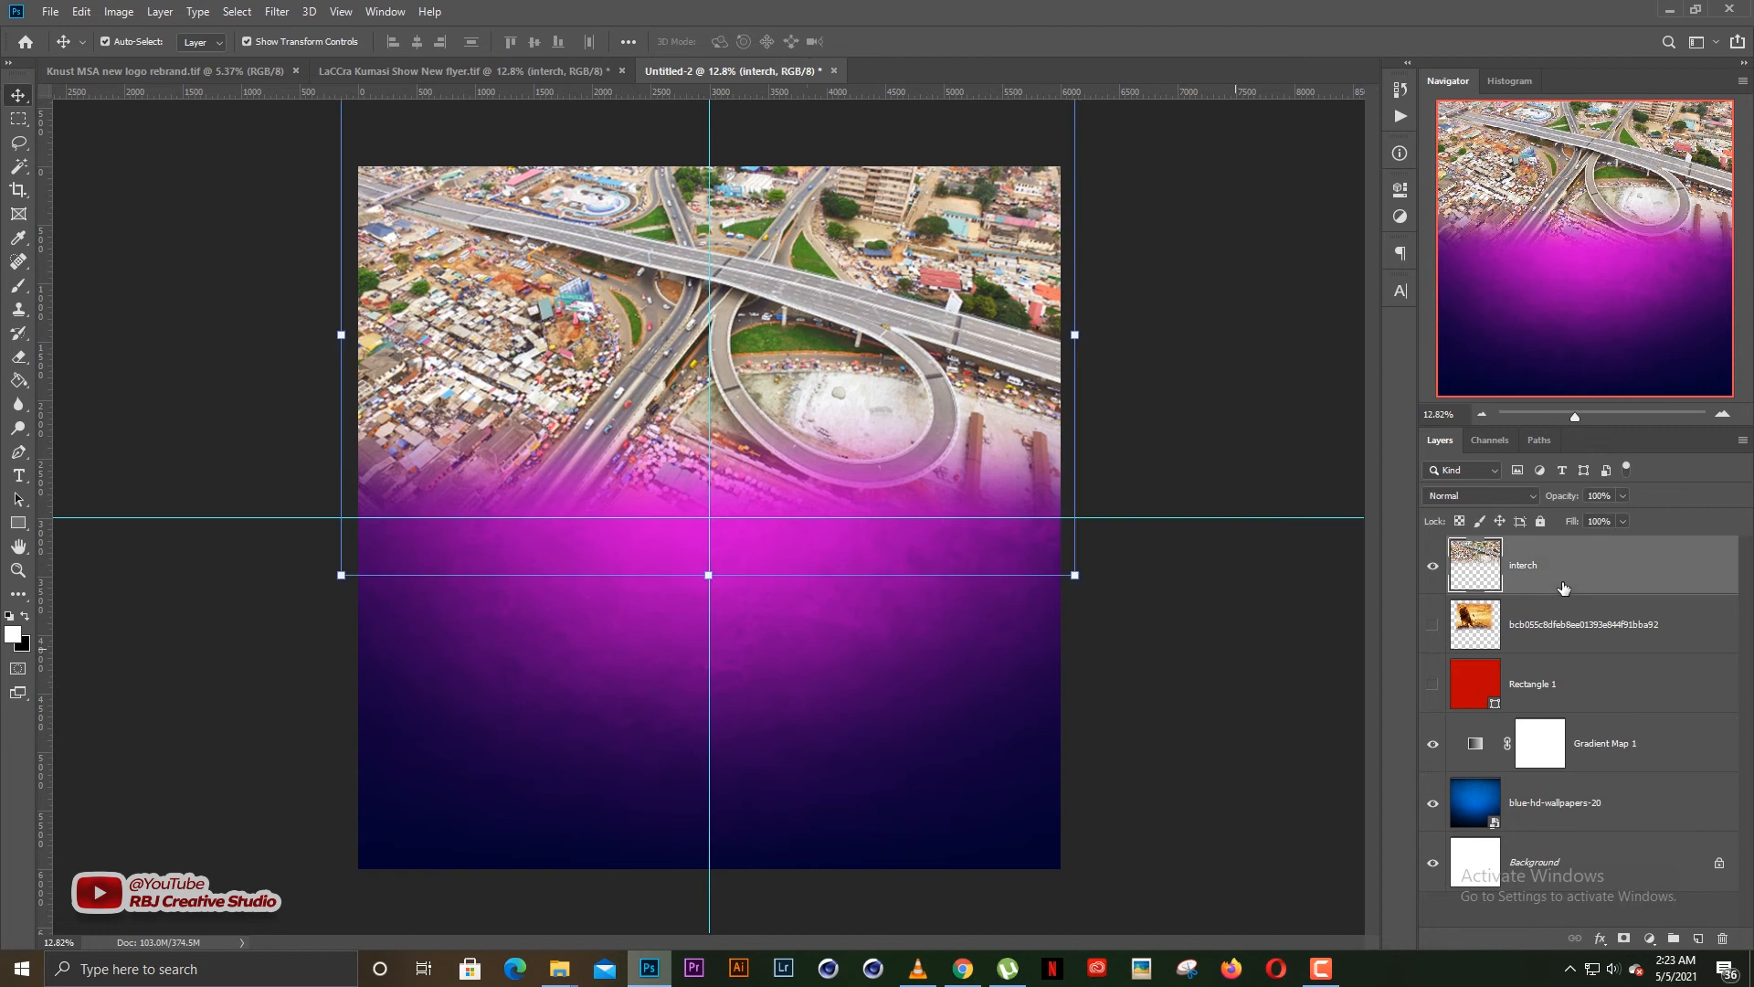
key(ctrl+u)
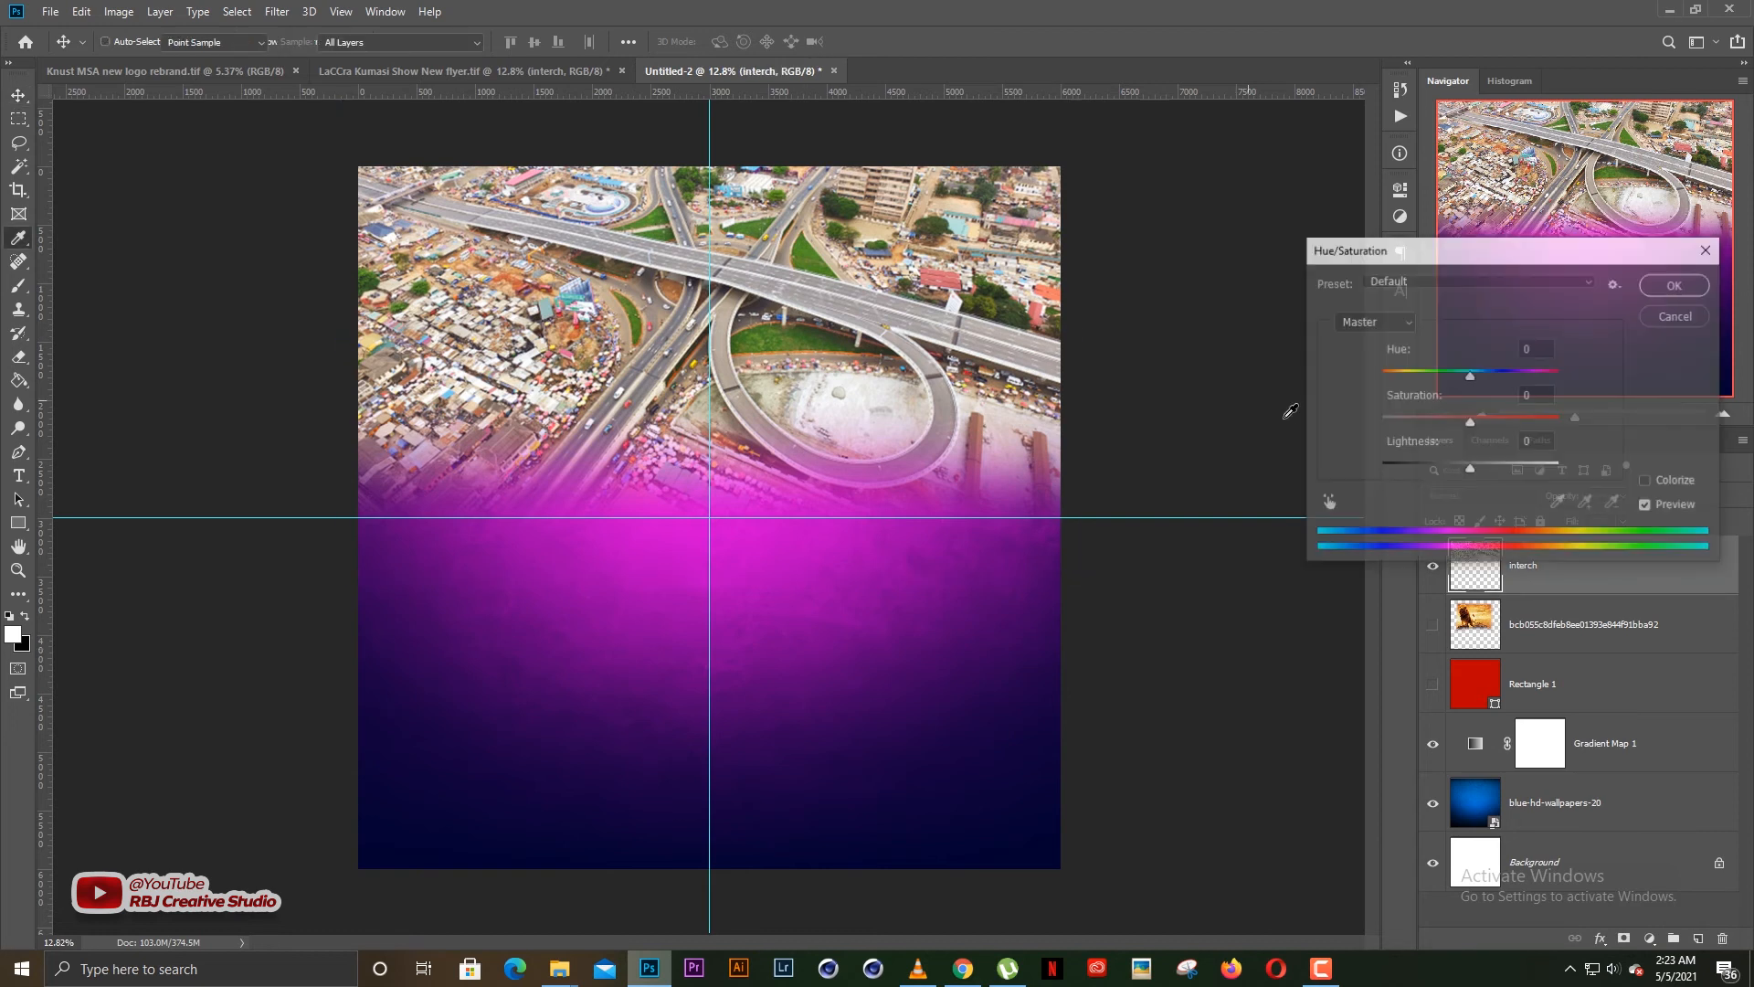
drag(1470, 423, 1381, 427)
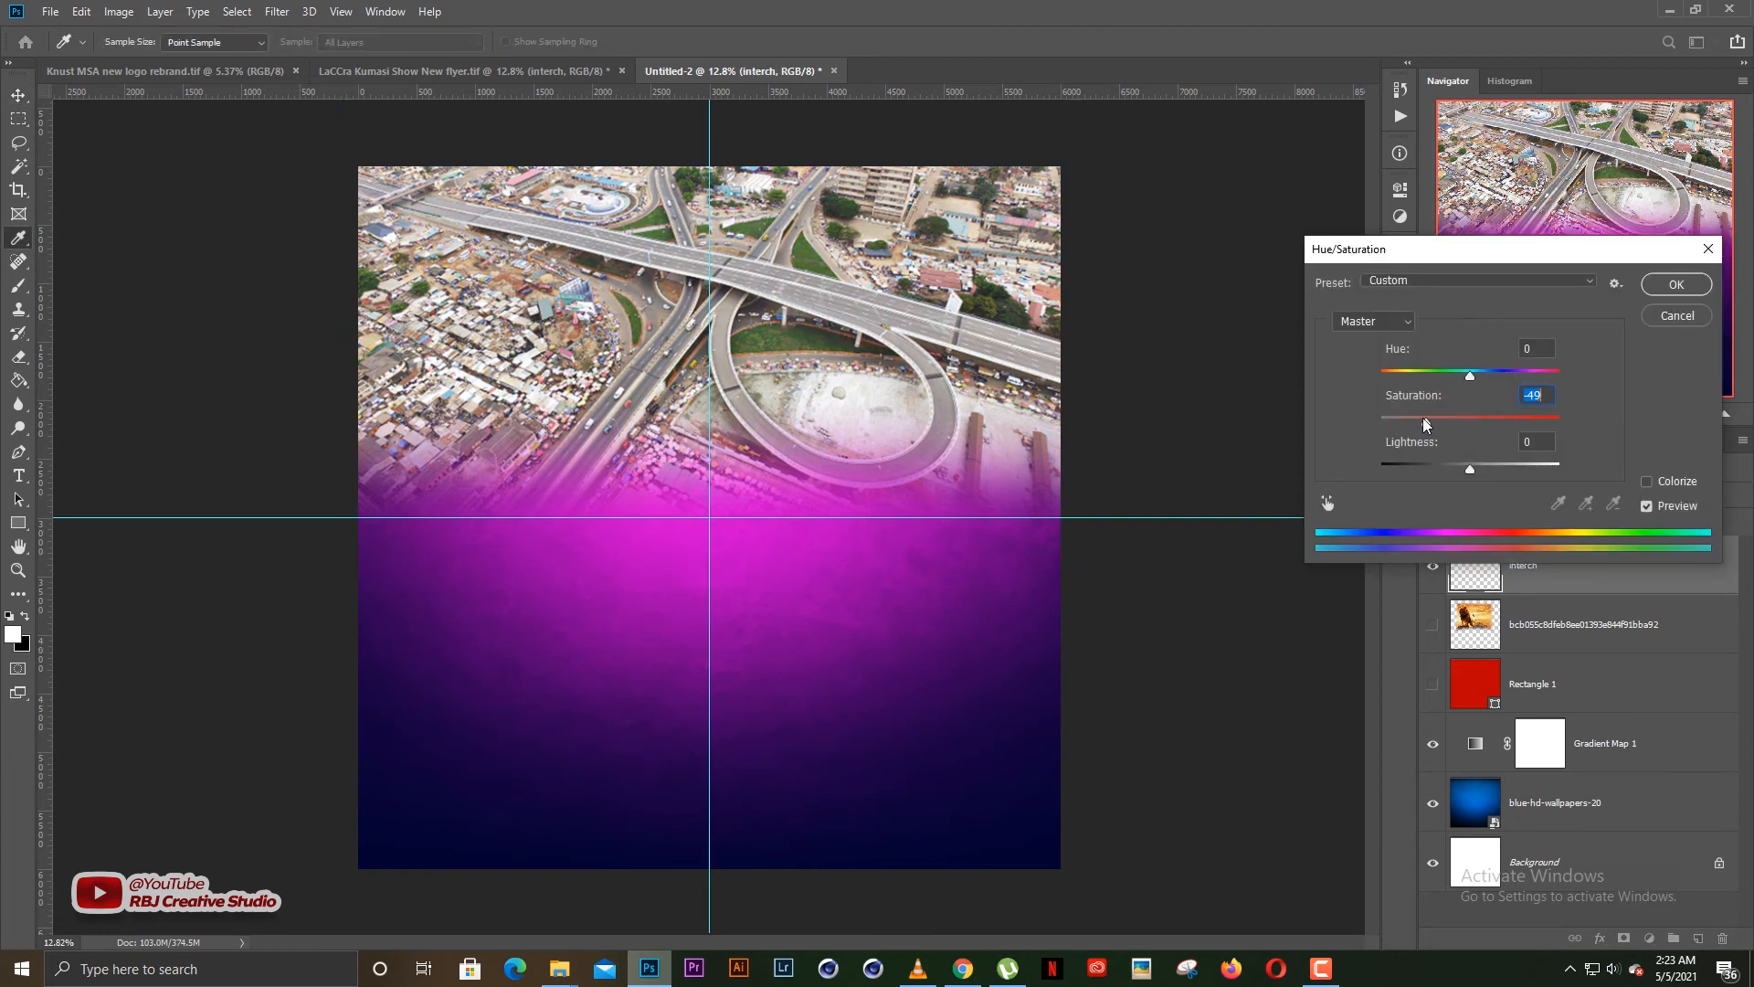
click(1676, 285)
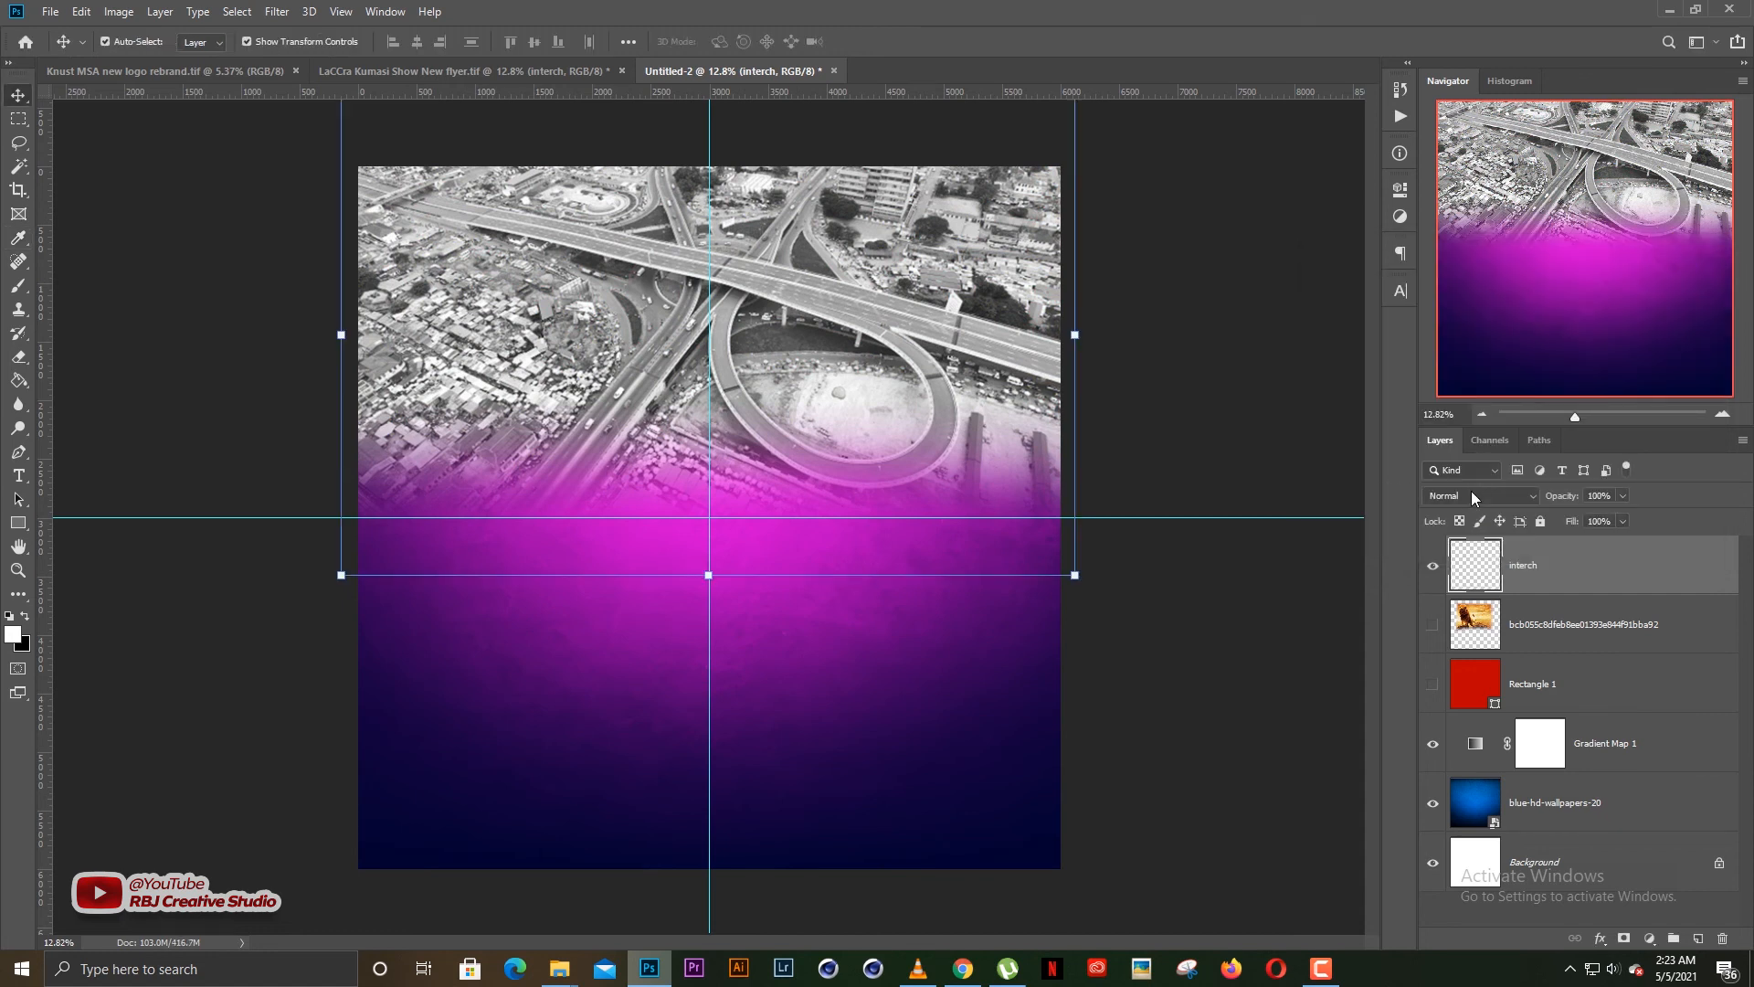
Set the black-and-white interch layer's blend mode to Multiply and check how it blends with the background
click(1471, 494)
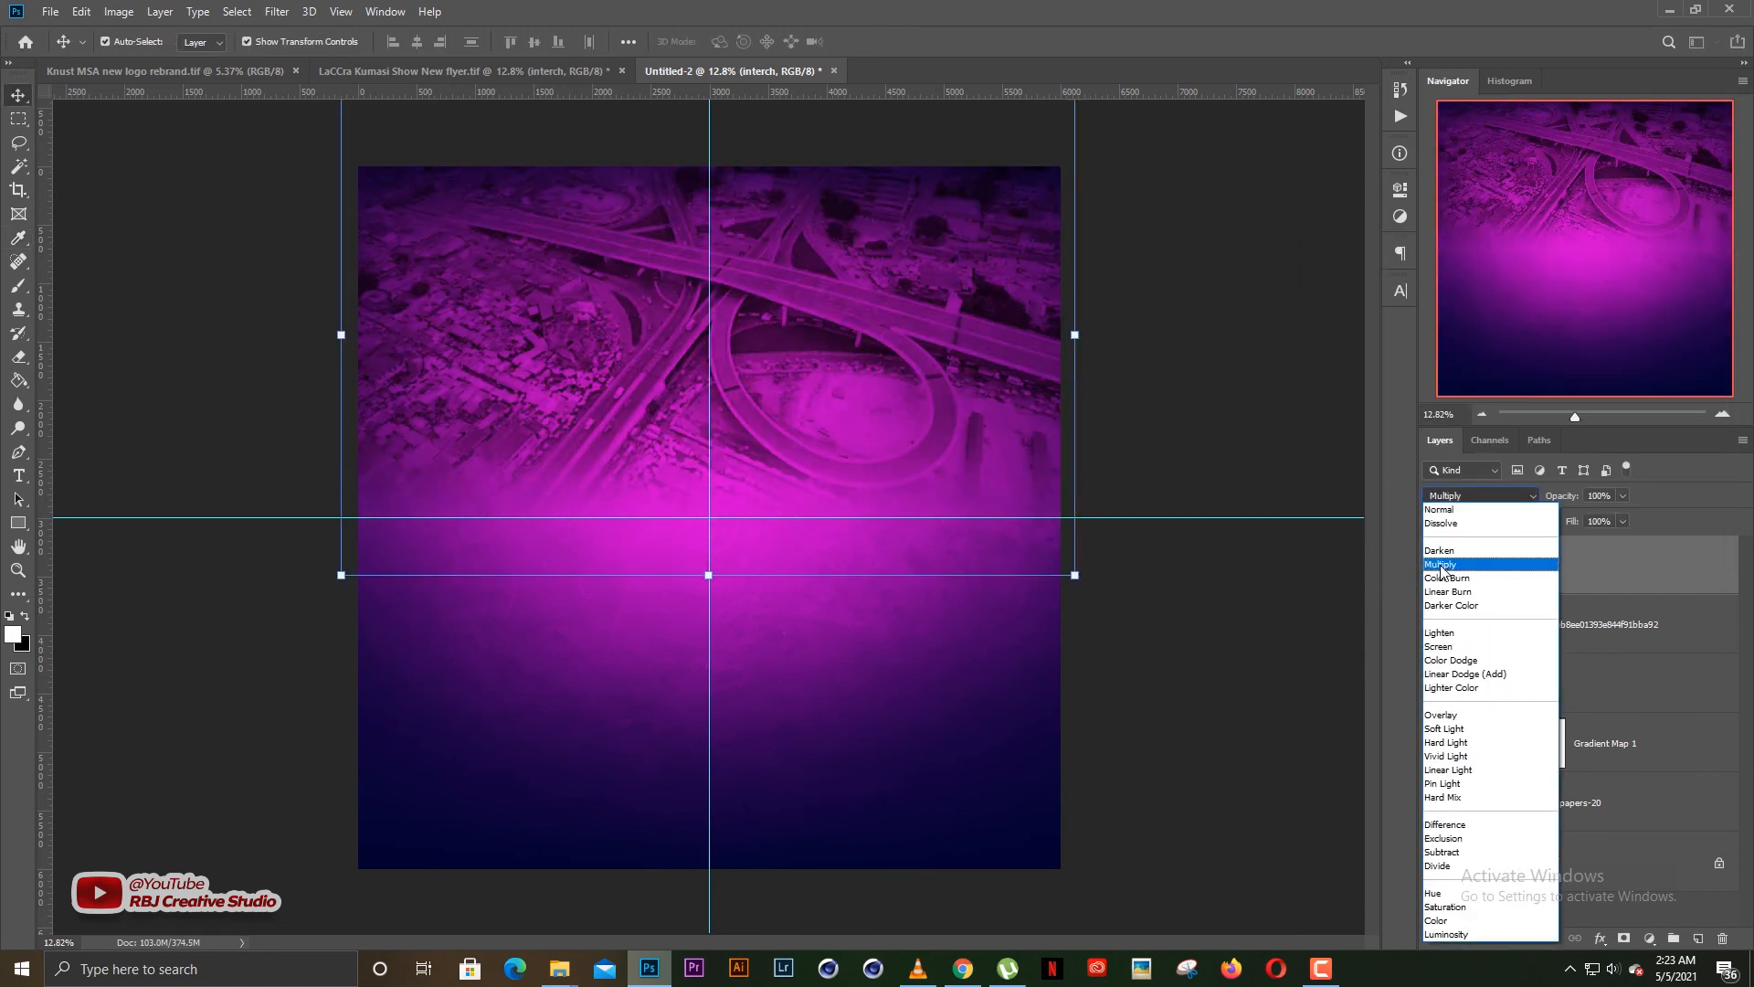
click(1442, 565)
click(1281, 632)
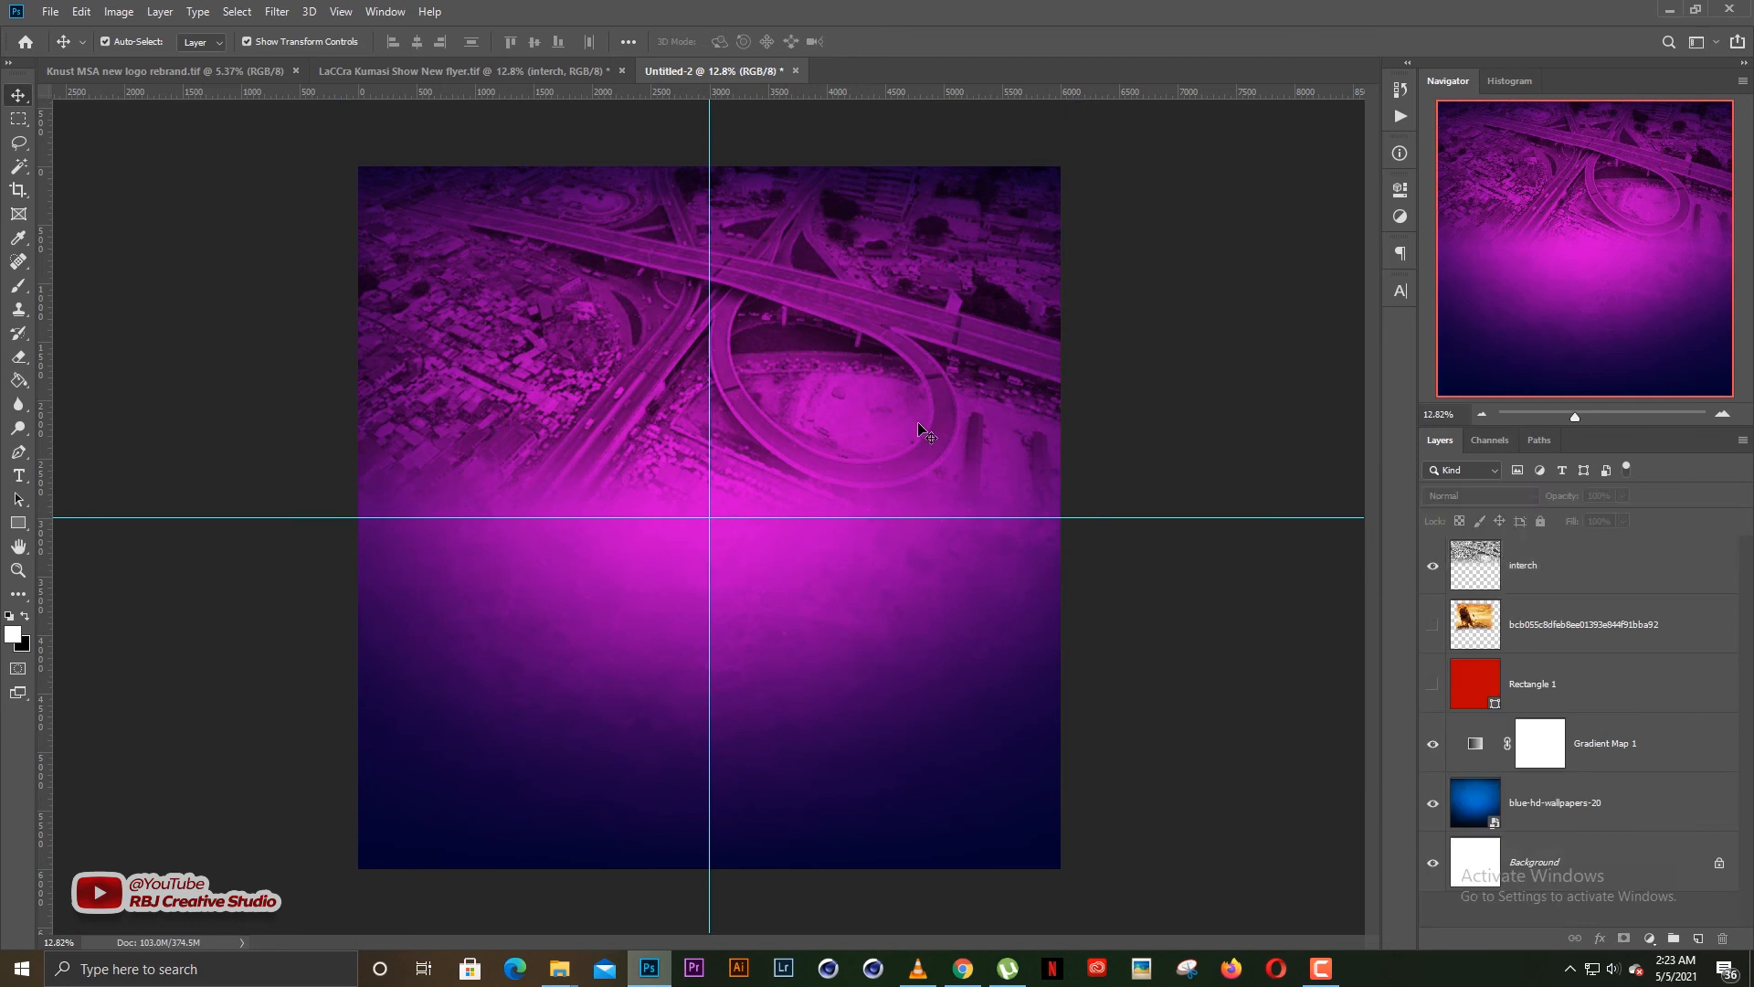
scroll(680, 411, up, 4)
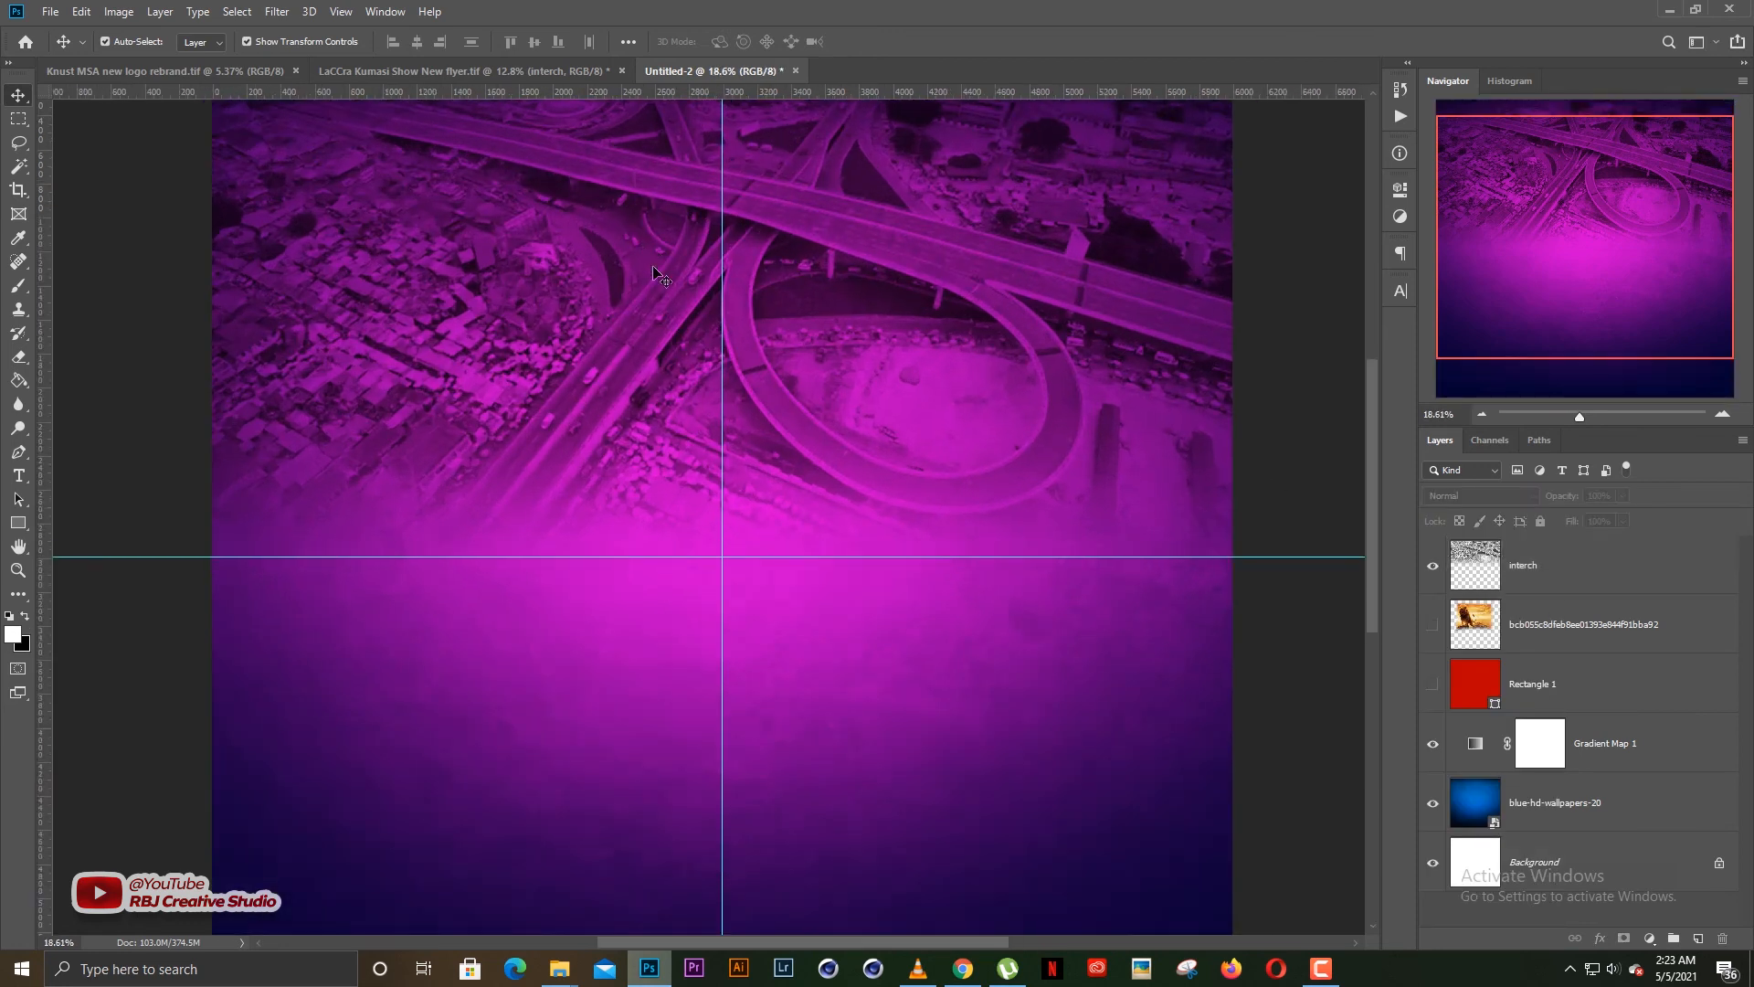
scroll(671, 282, down, 6)
scroll(701, 354, up, 2)
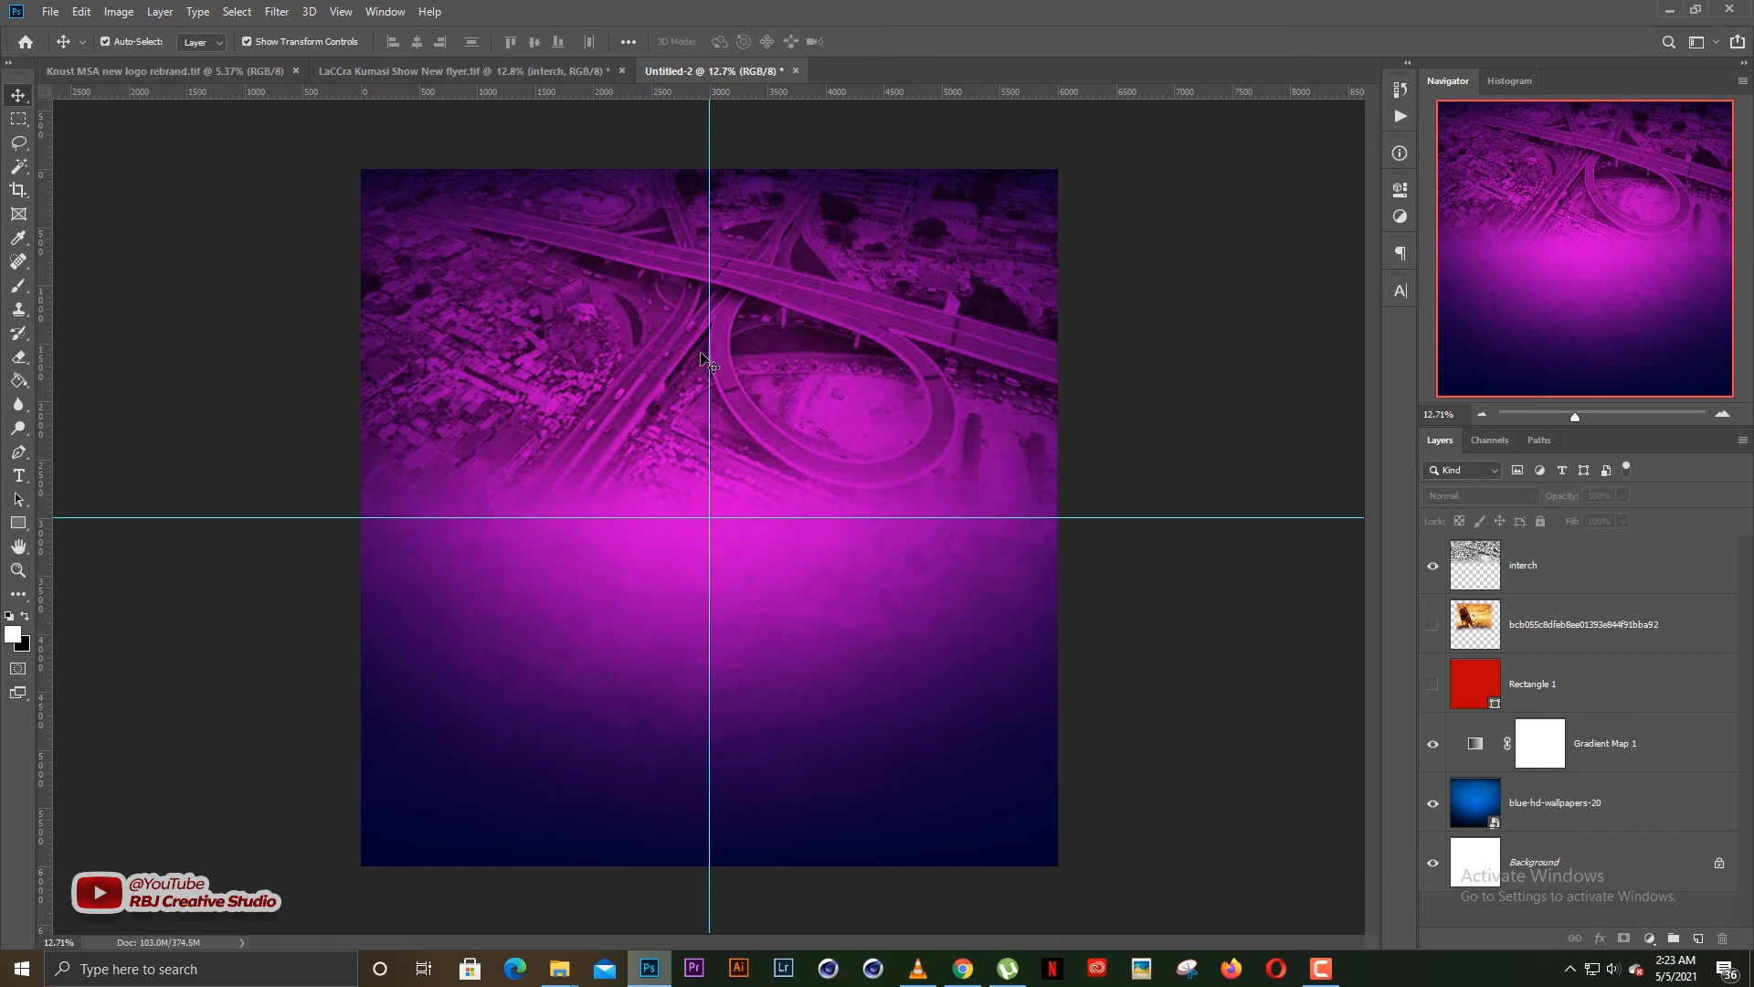
Lock the interch layer
click(789, 359)
click(1542, 523)
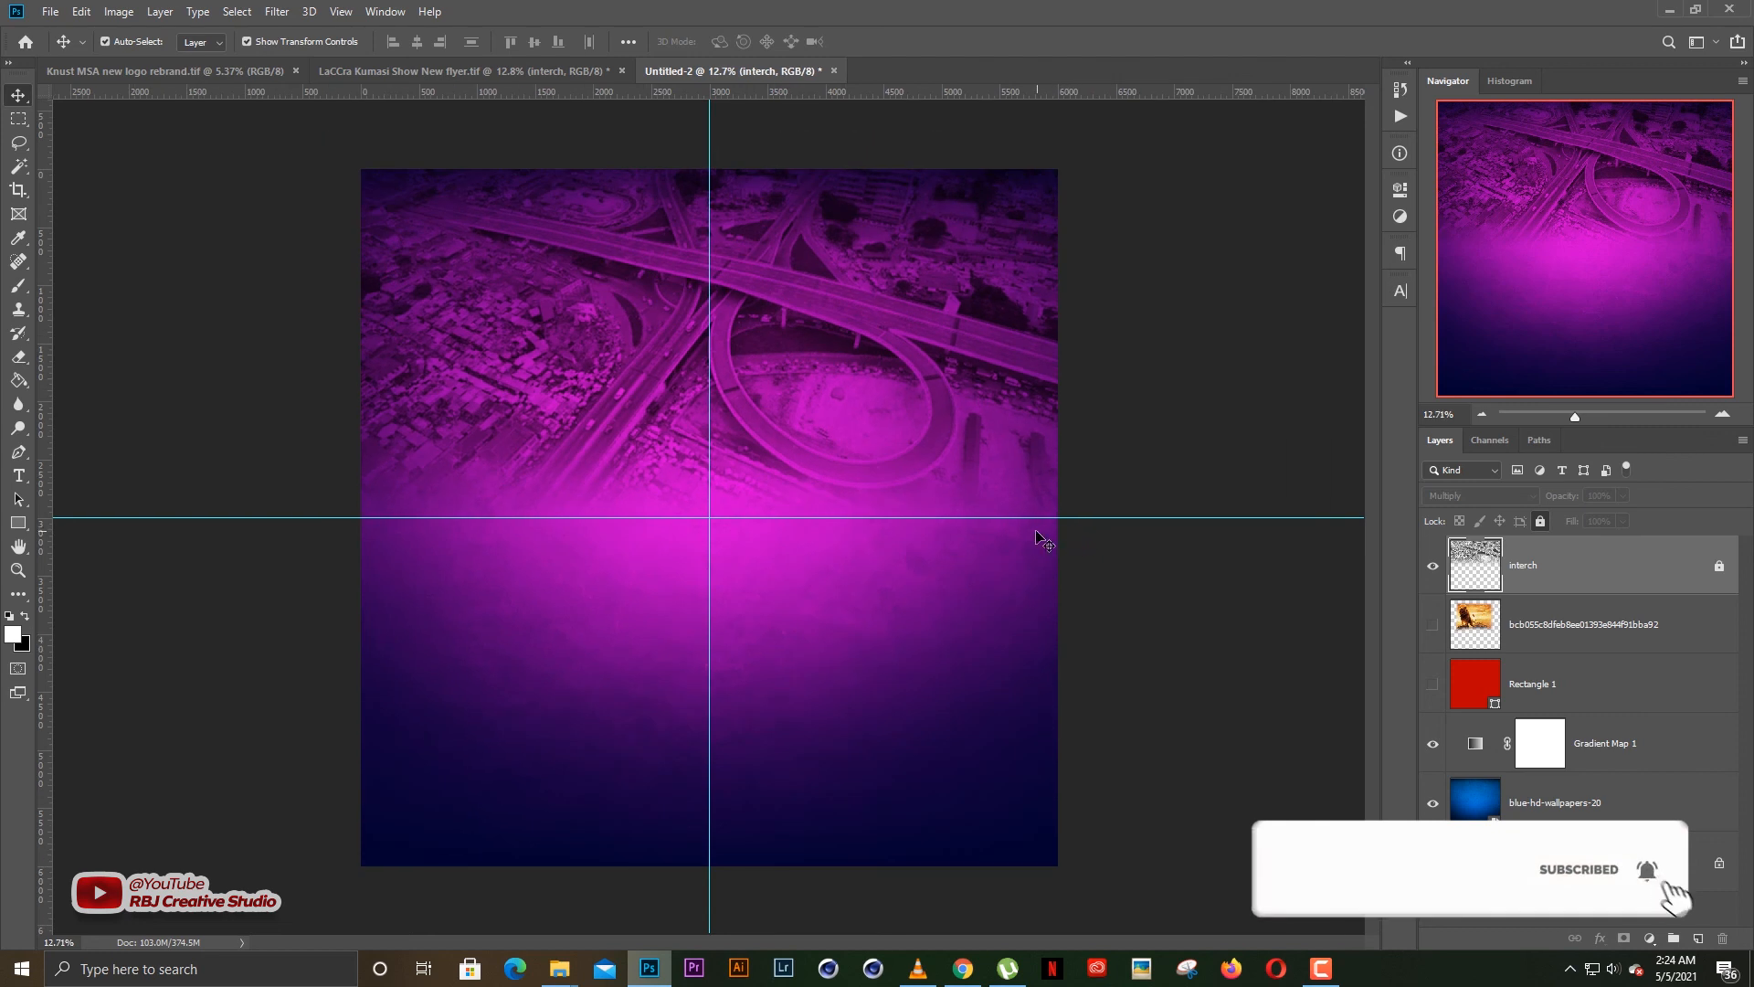
scroll(941, 566, up, 1)
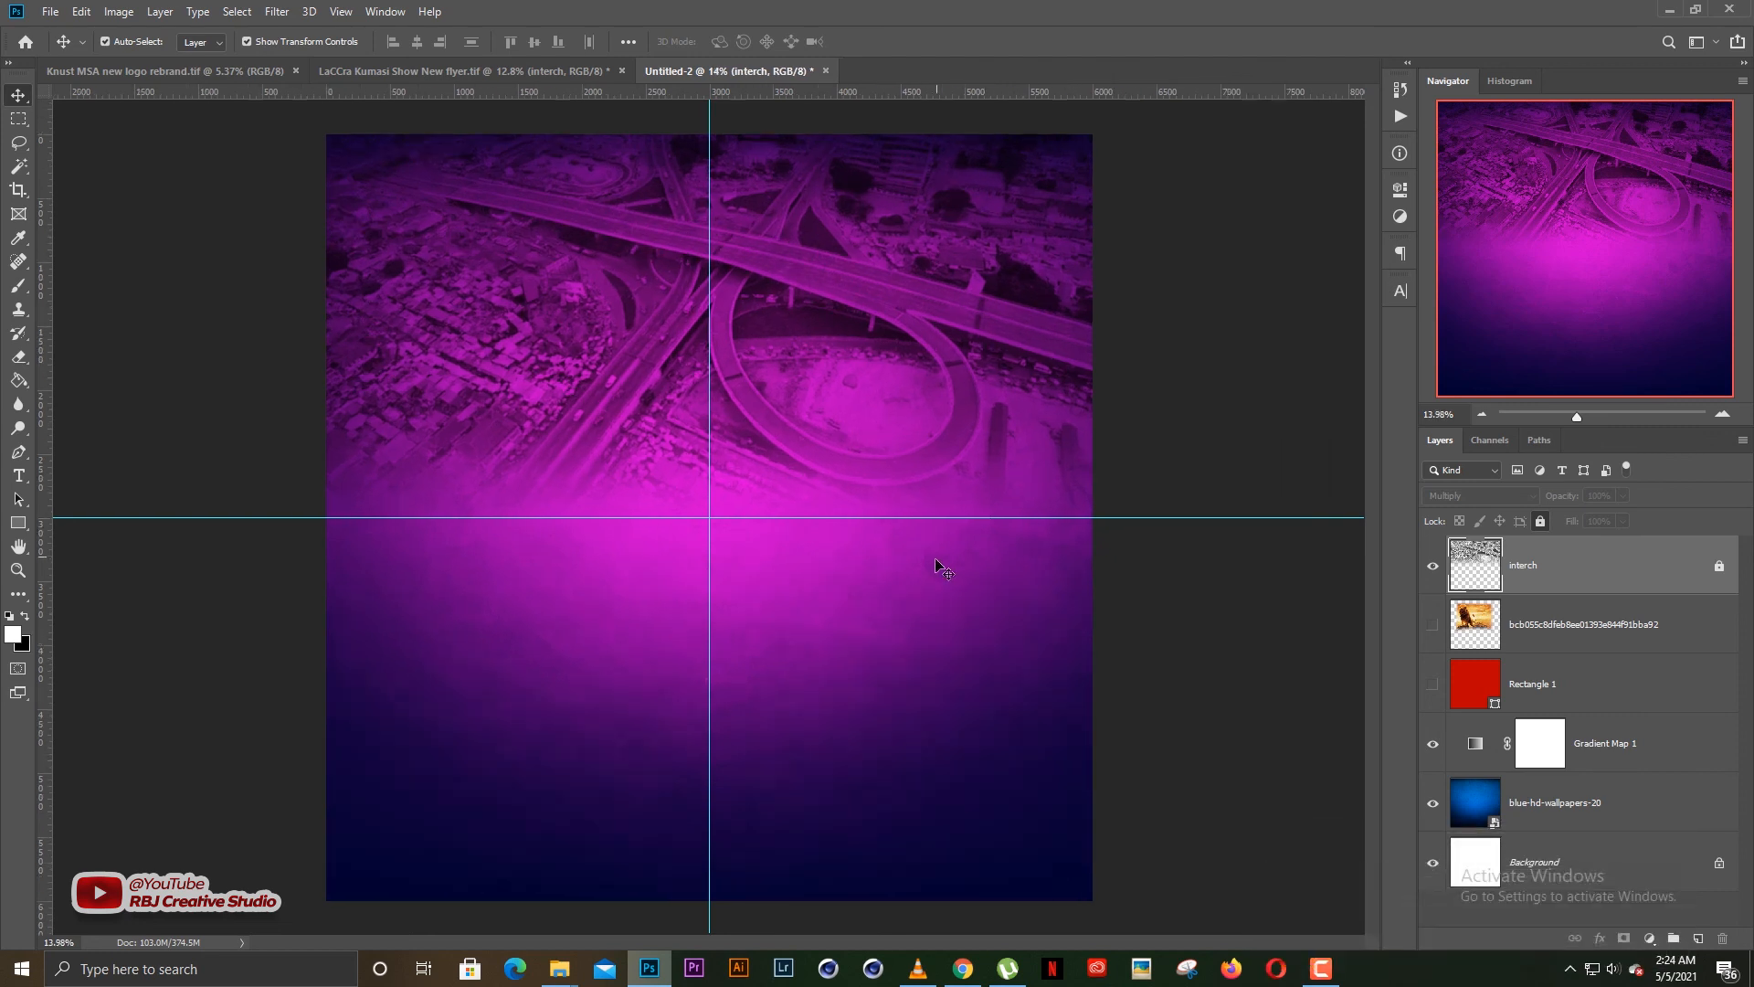
scroll(925, 572, down, 1)
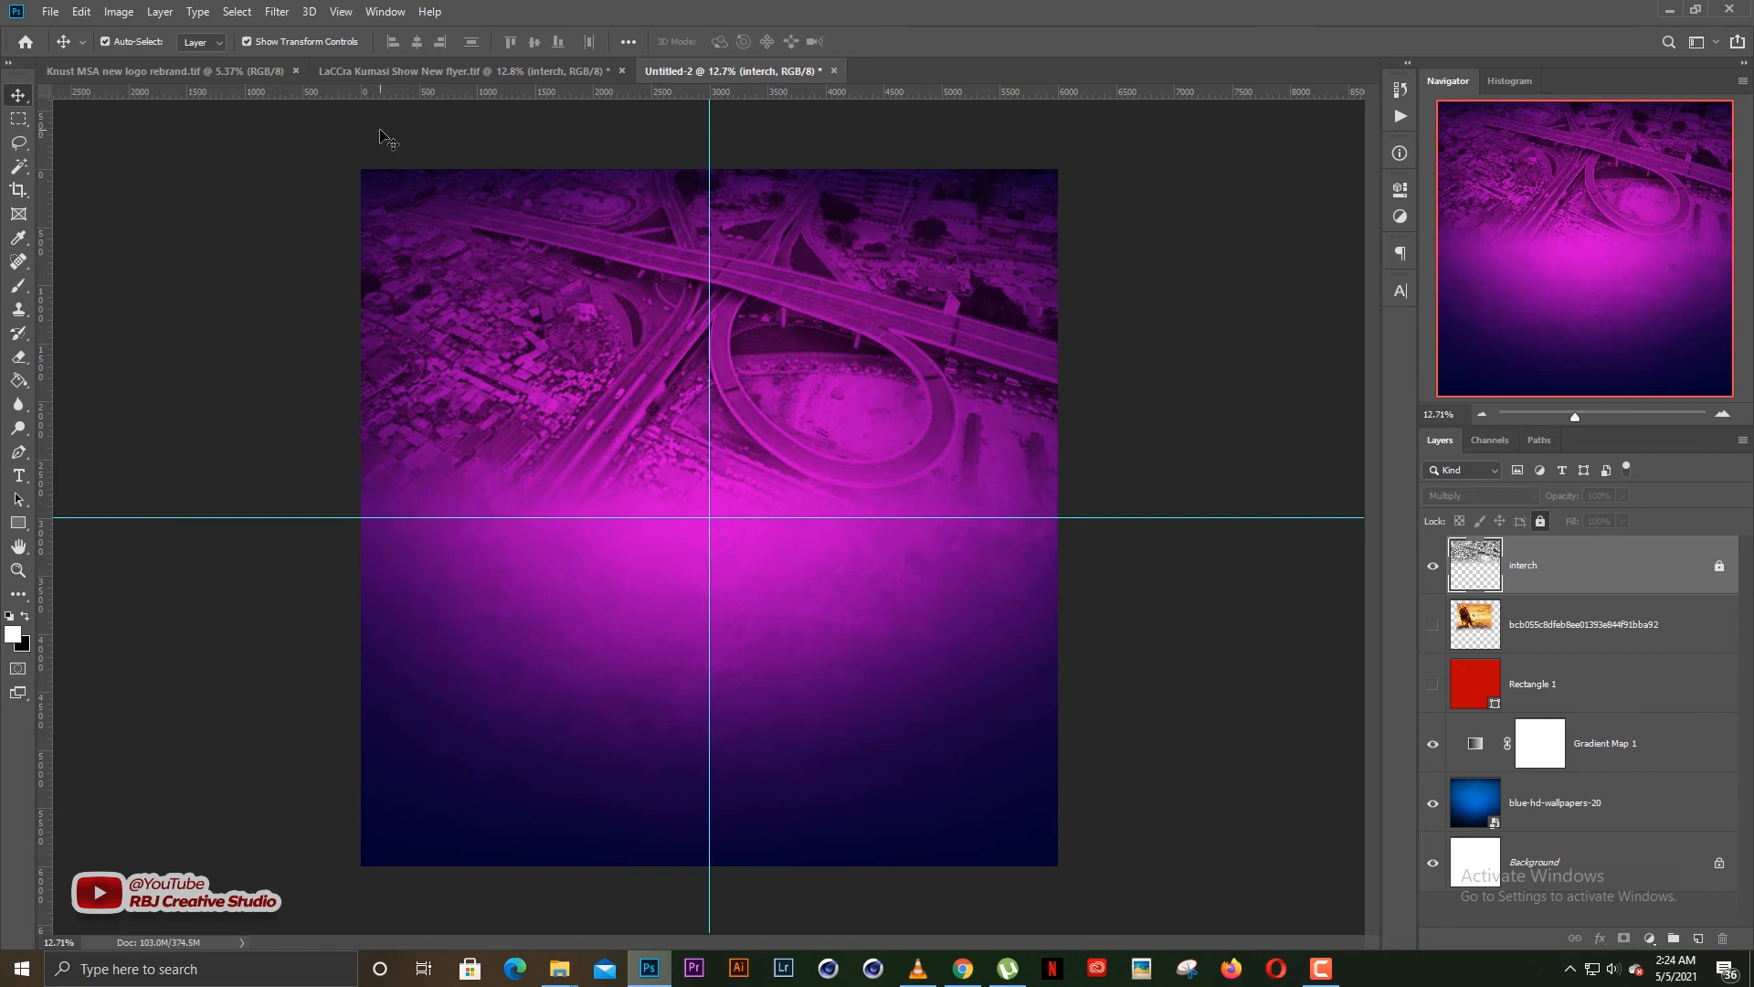
Place the abstract-light-leaks-dust image from the Downloads folder as an embedded object above the interch layer
click(53, 12)
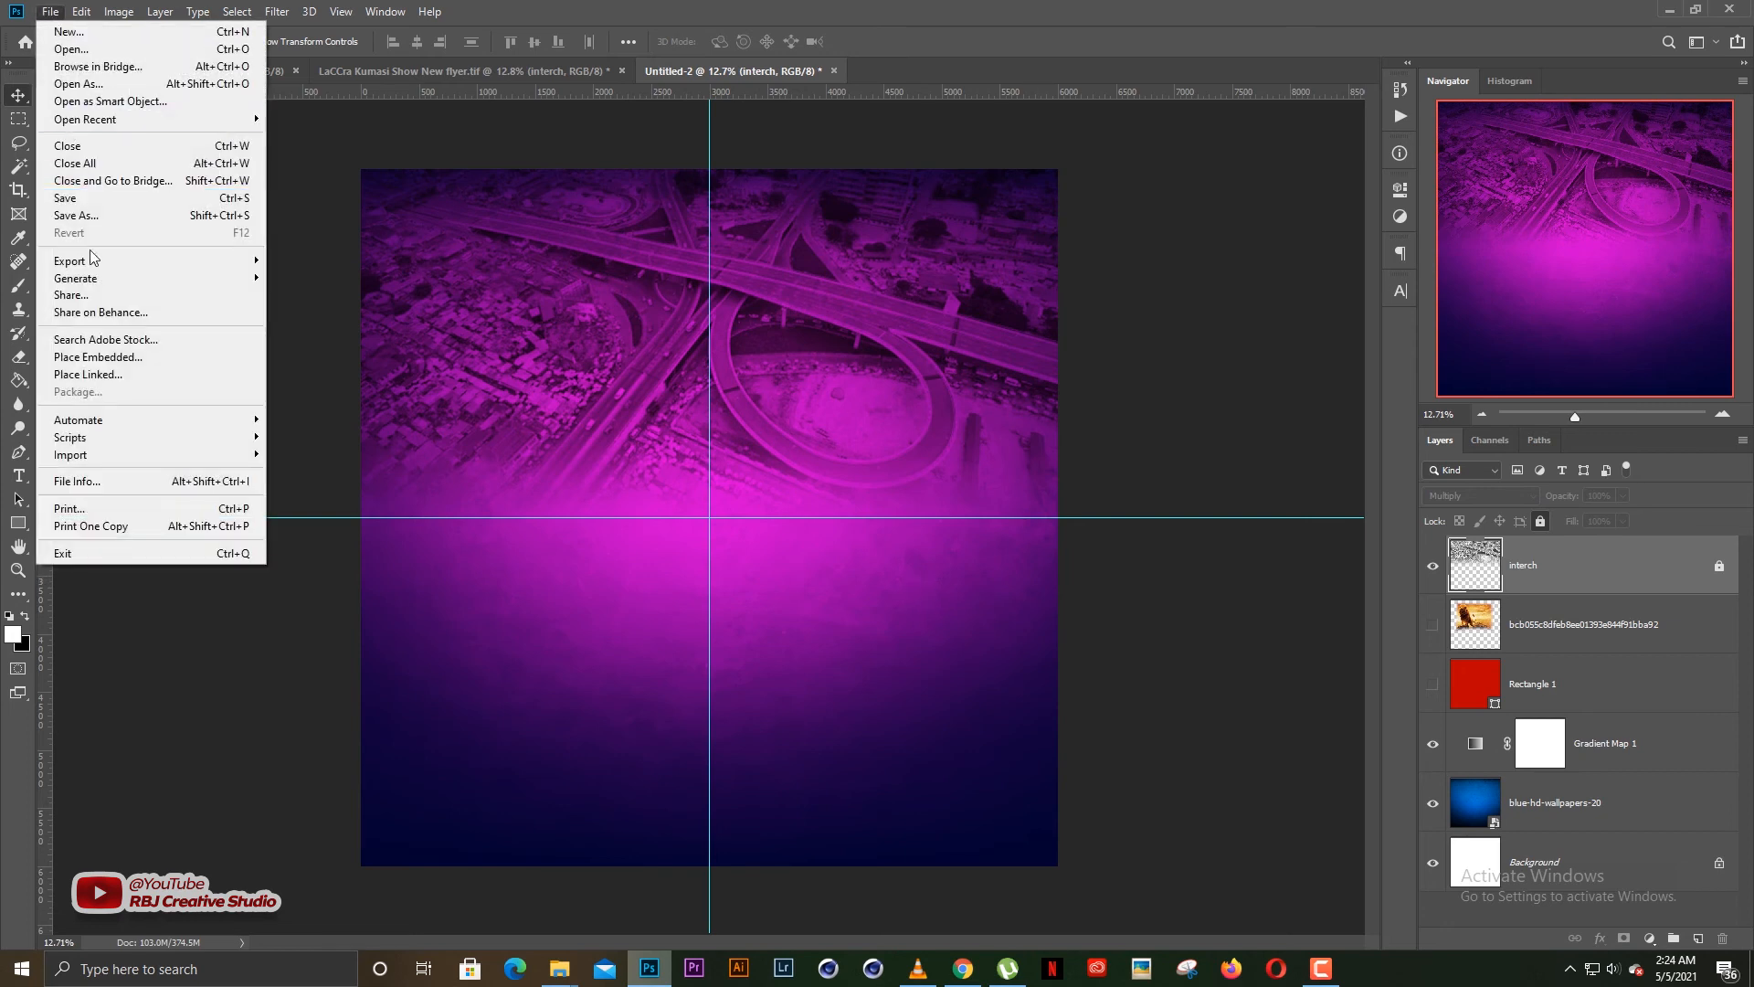
click(108, 357)
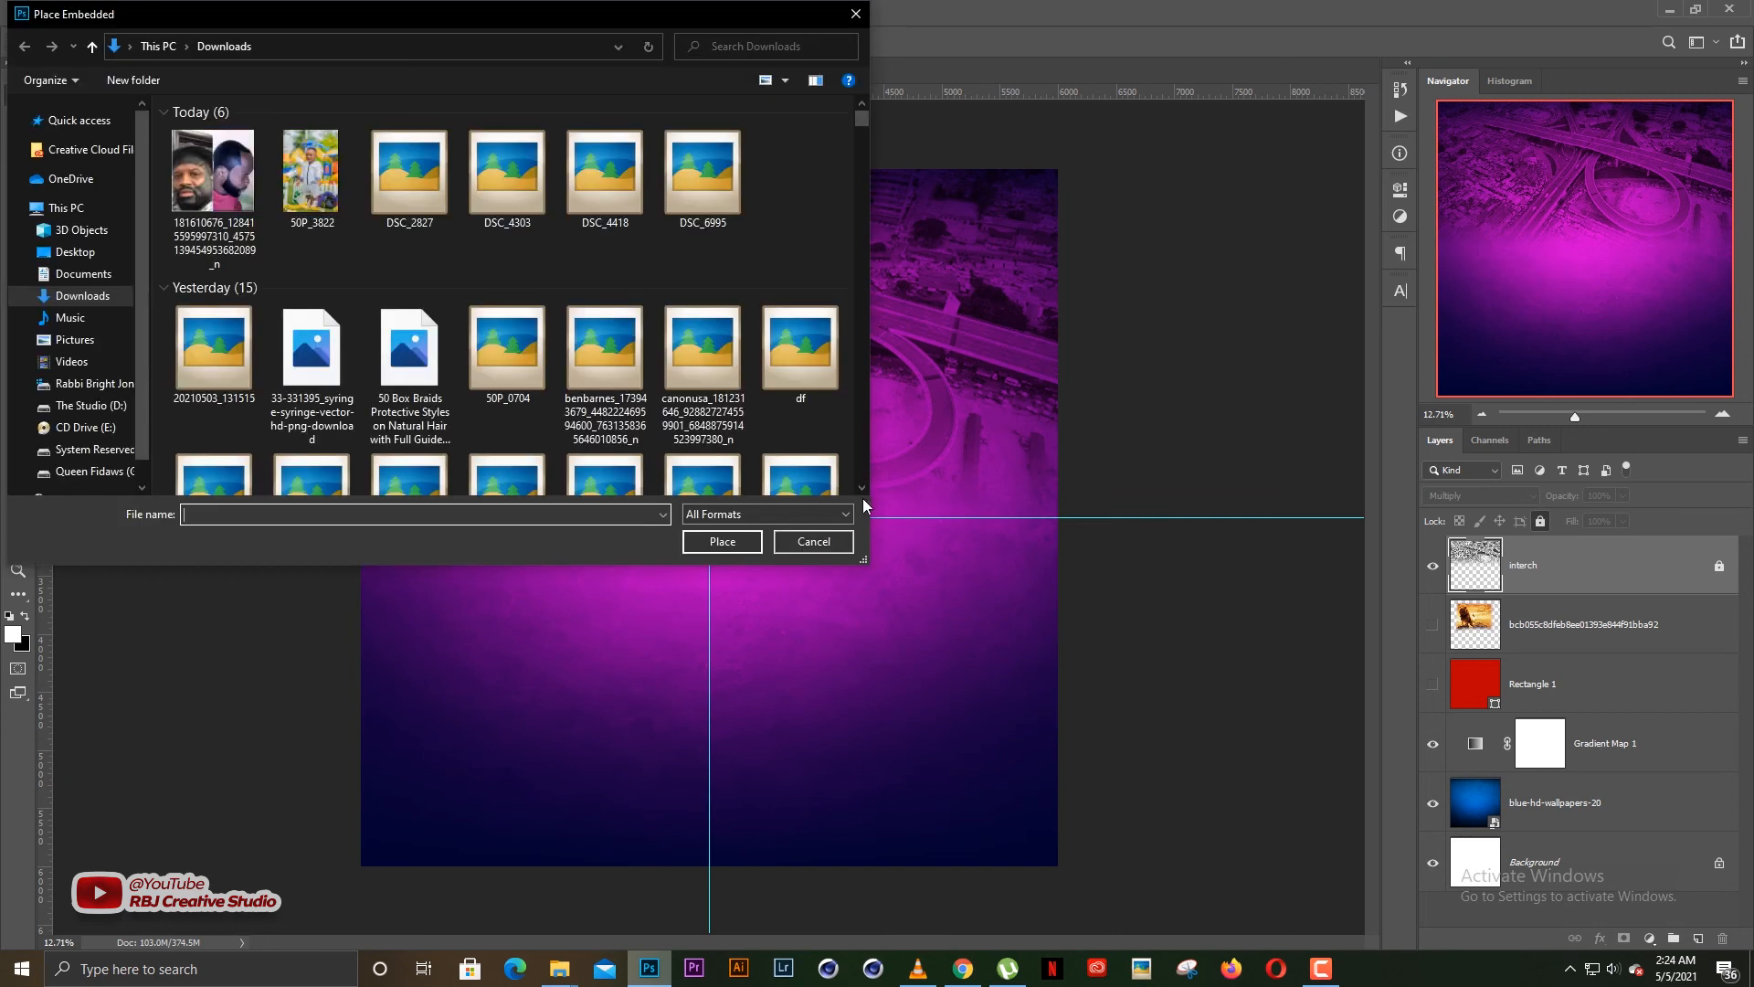
click(862, 488)
click(864, 489)
click(865, 489)
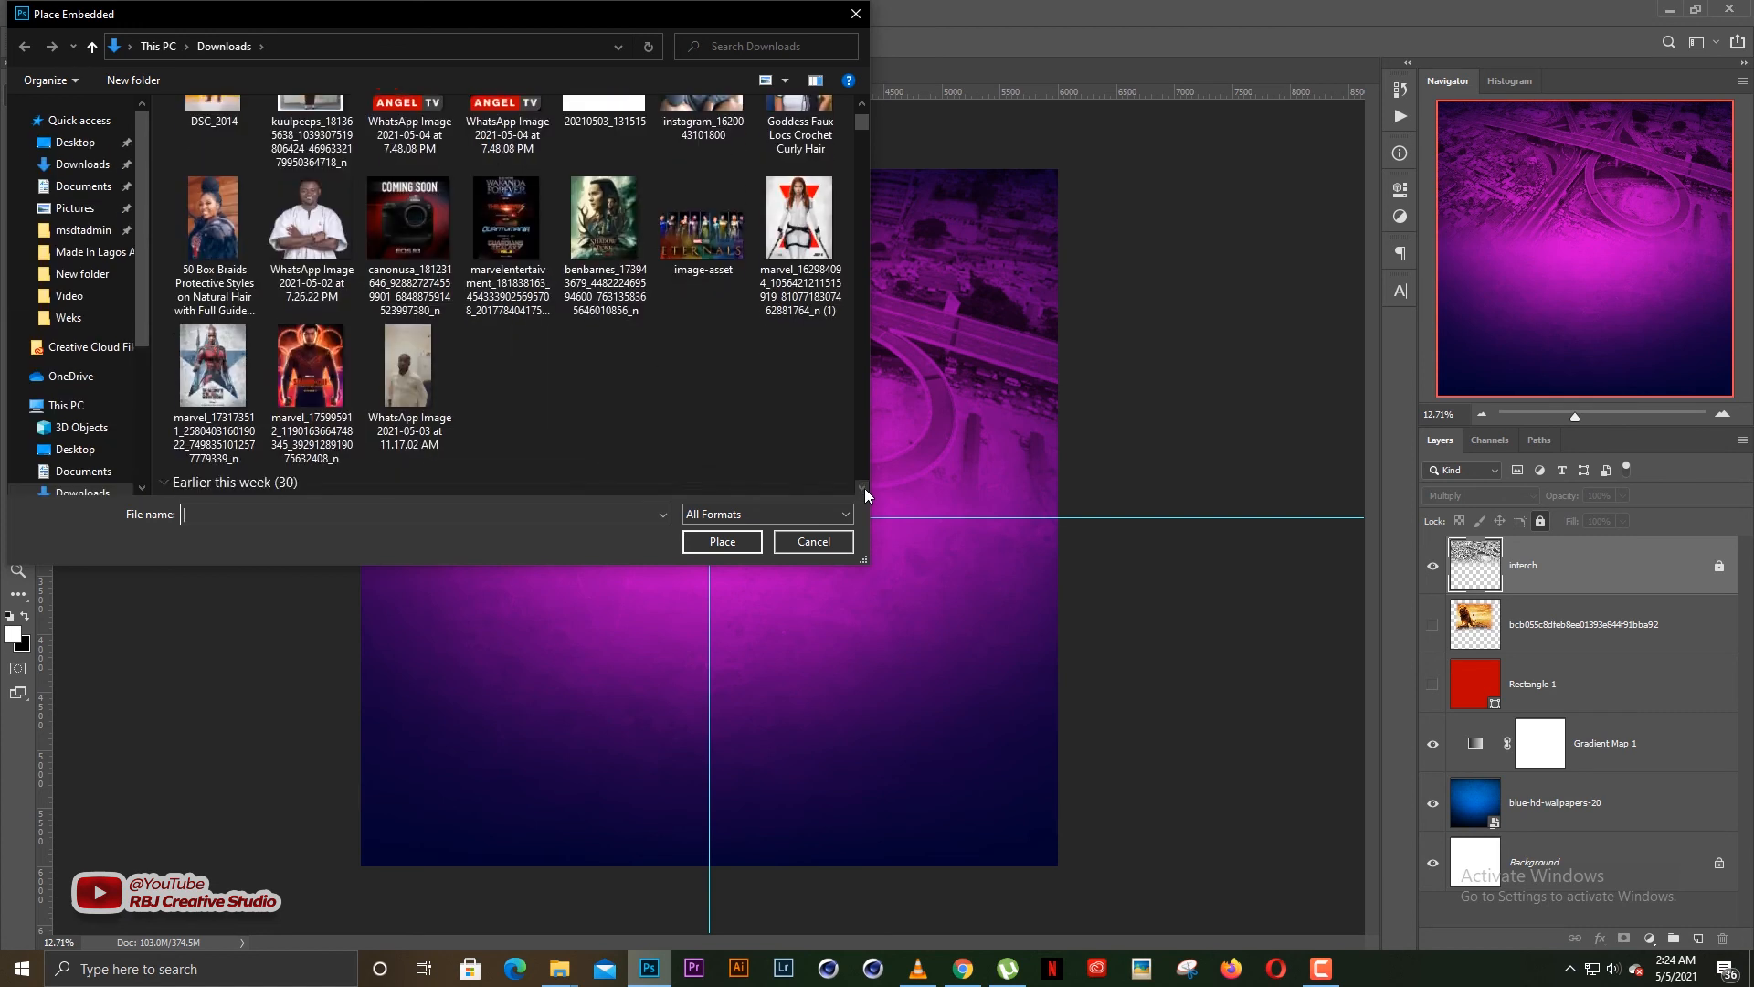
click(864, 488)
click(865, 488)
click(865, 488)
double_click(693, 265)
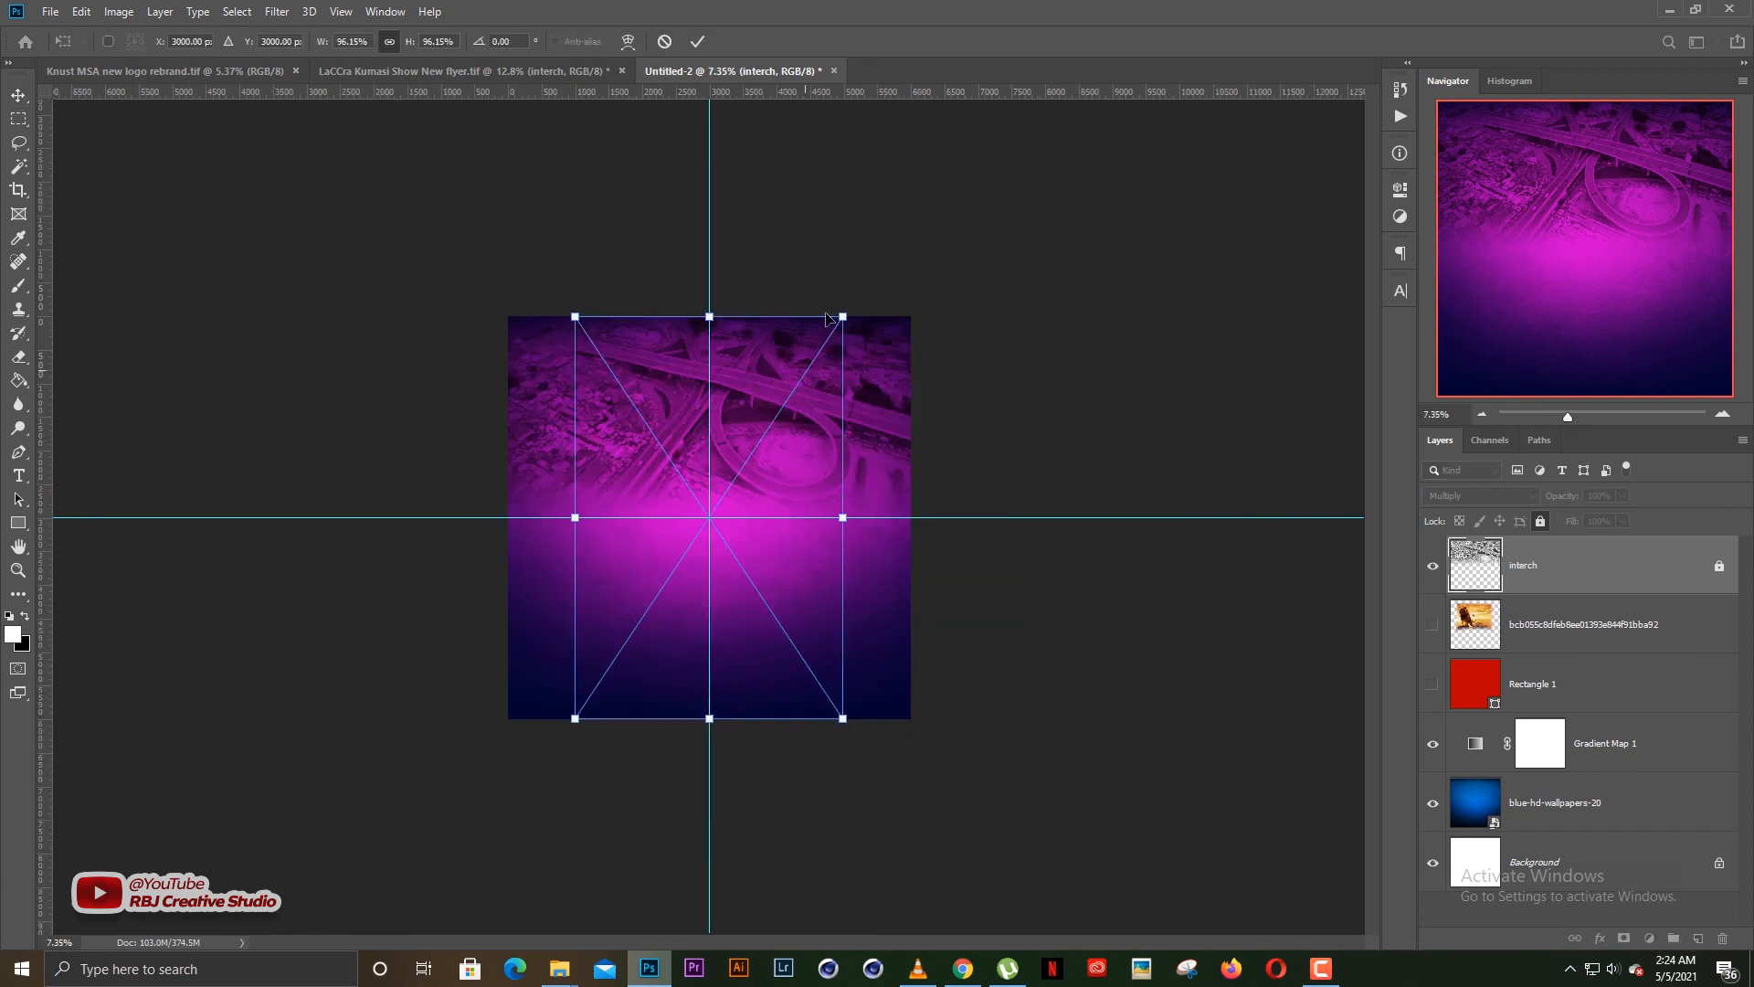
Scale the abstract-light-leaks-dust image to about 171% and move it up to about Y 850 px so its dark, scratched area covers the canvas
drag(854, 309, 950, 150)
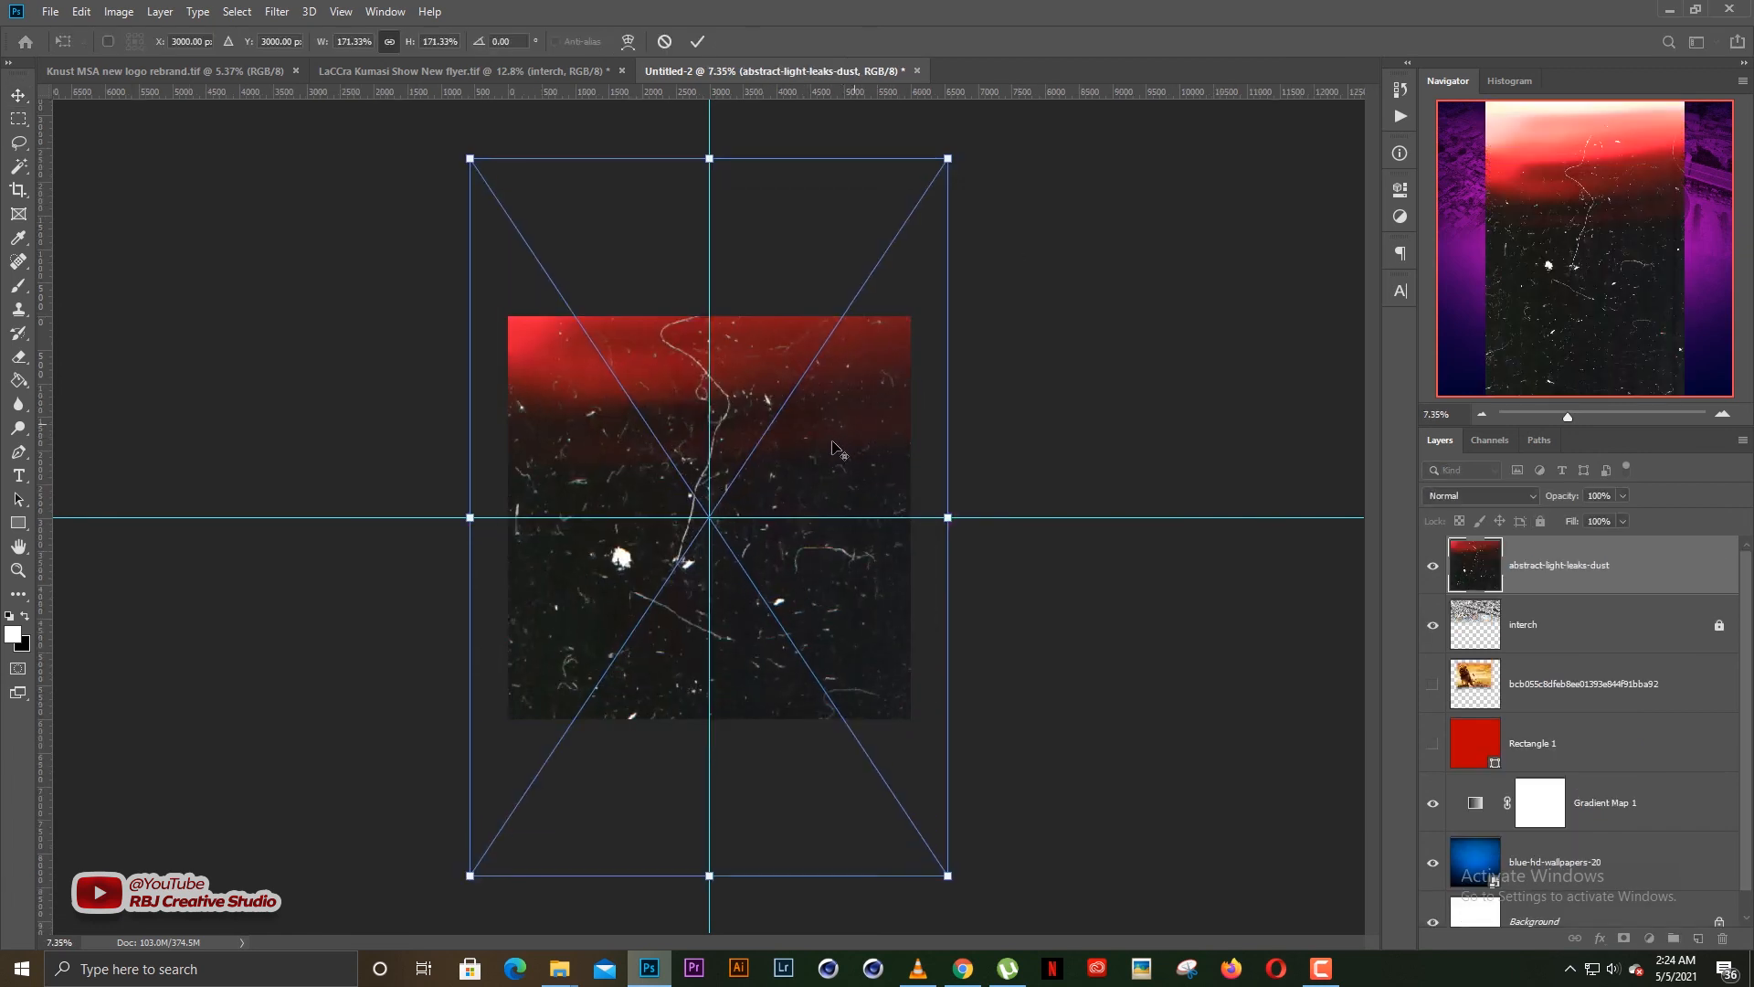
drag(827, 453, 834, 318)
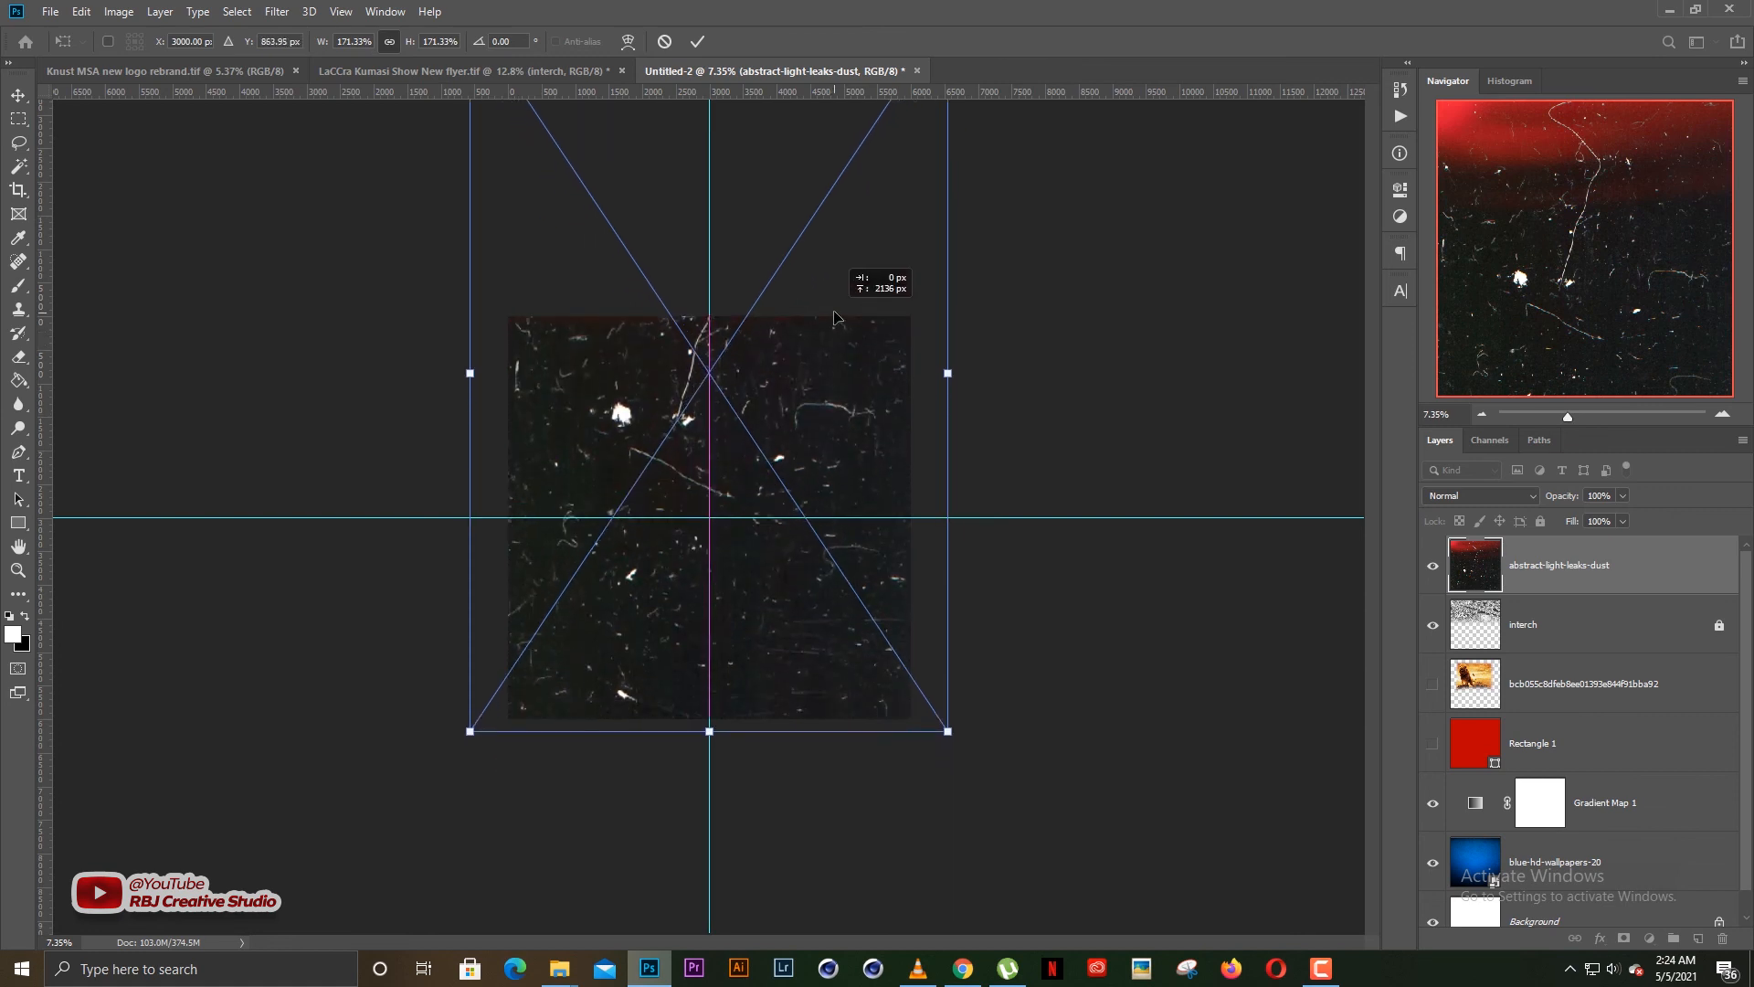
key(Return)
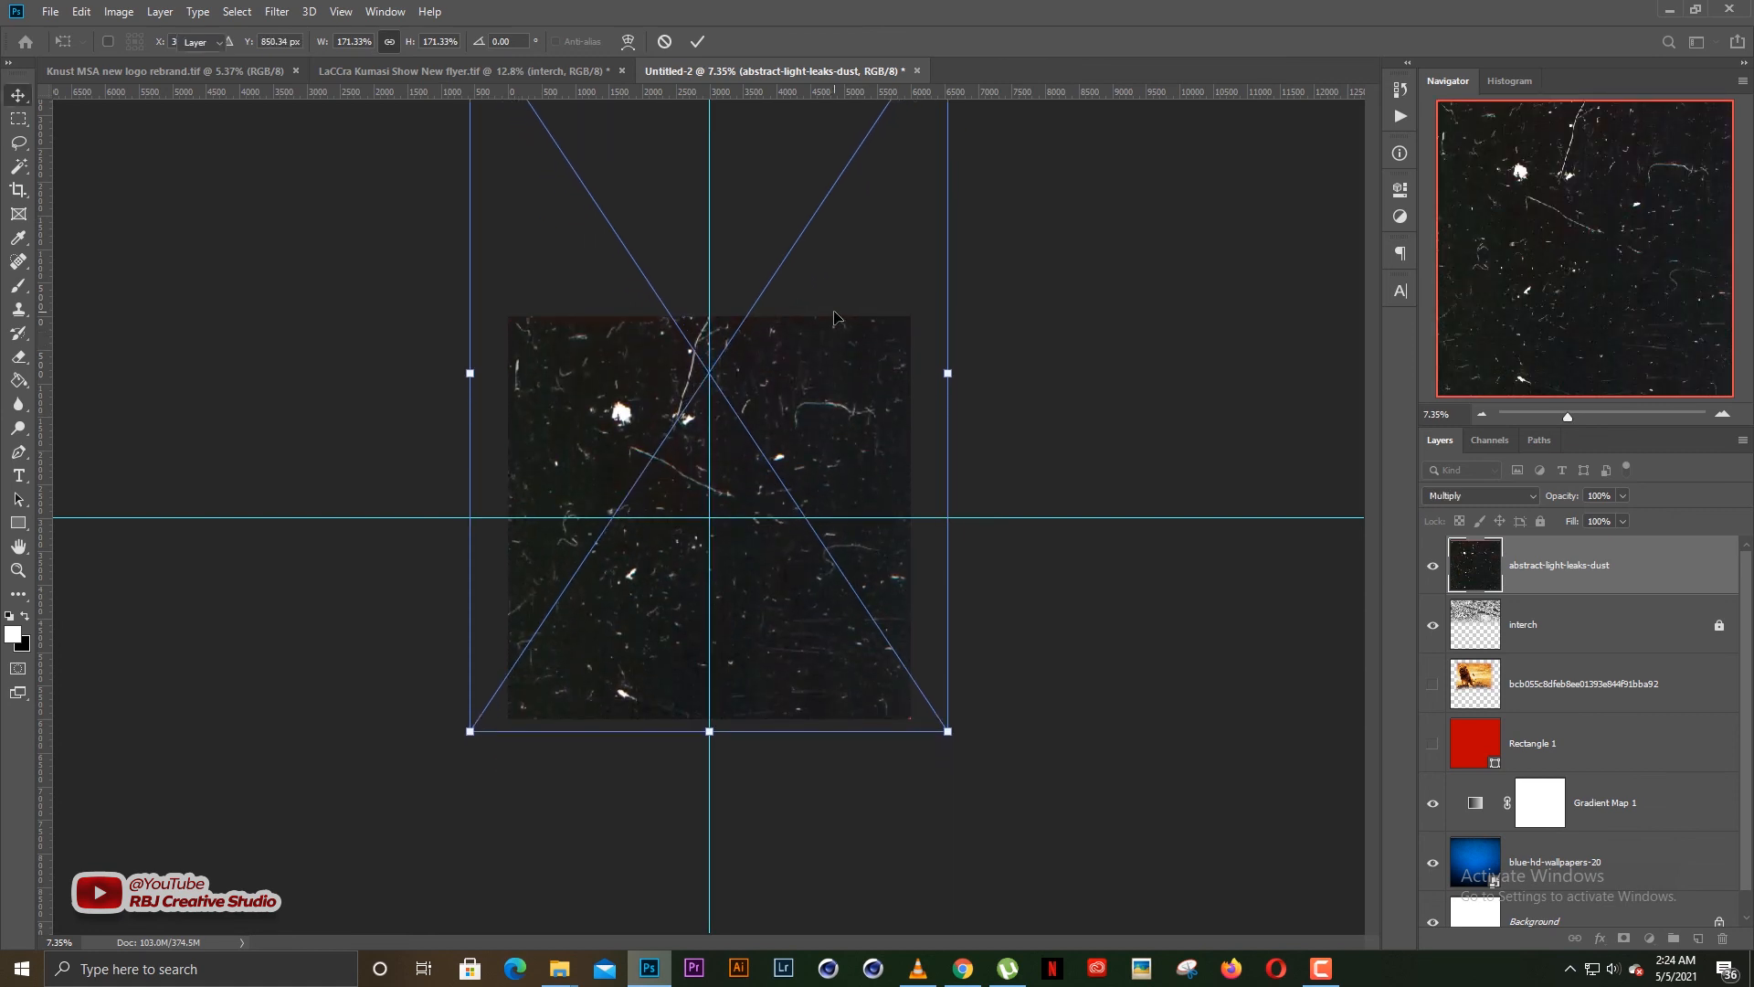
key(shift+alt+m)
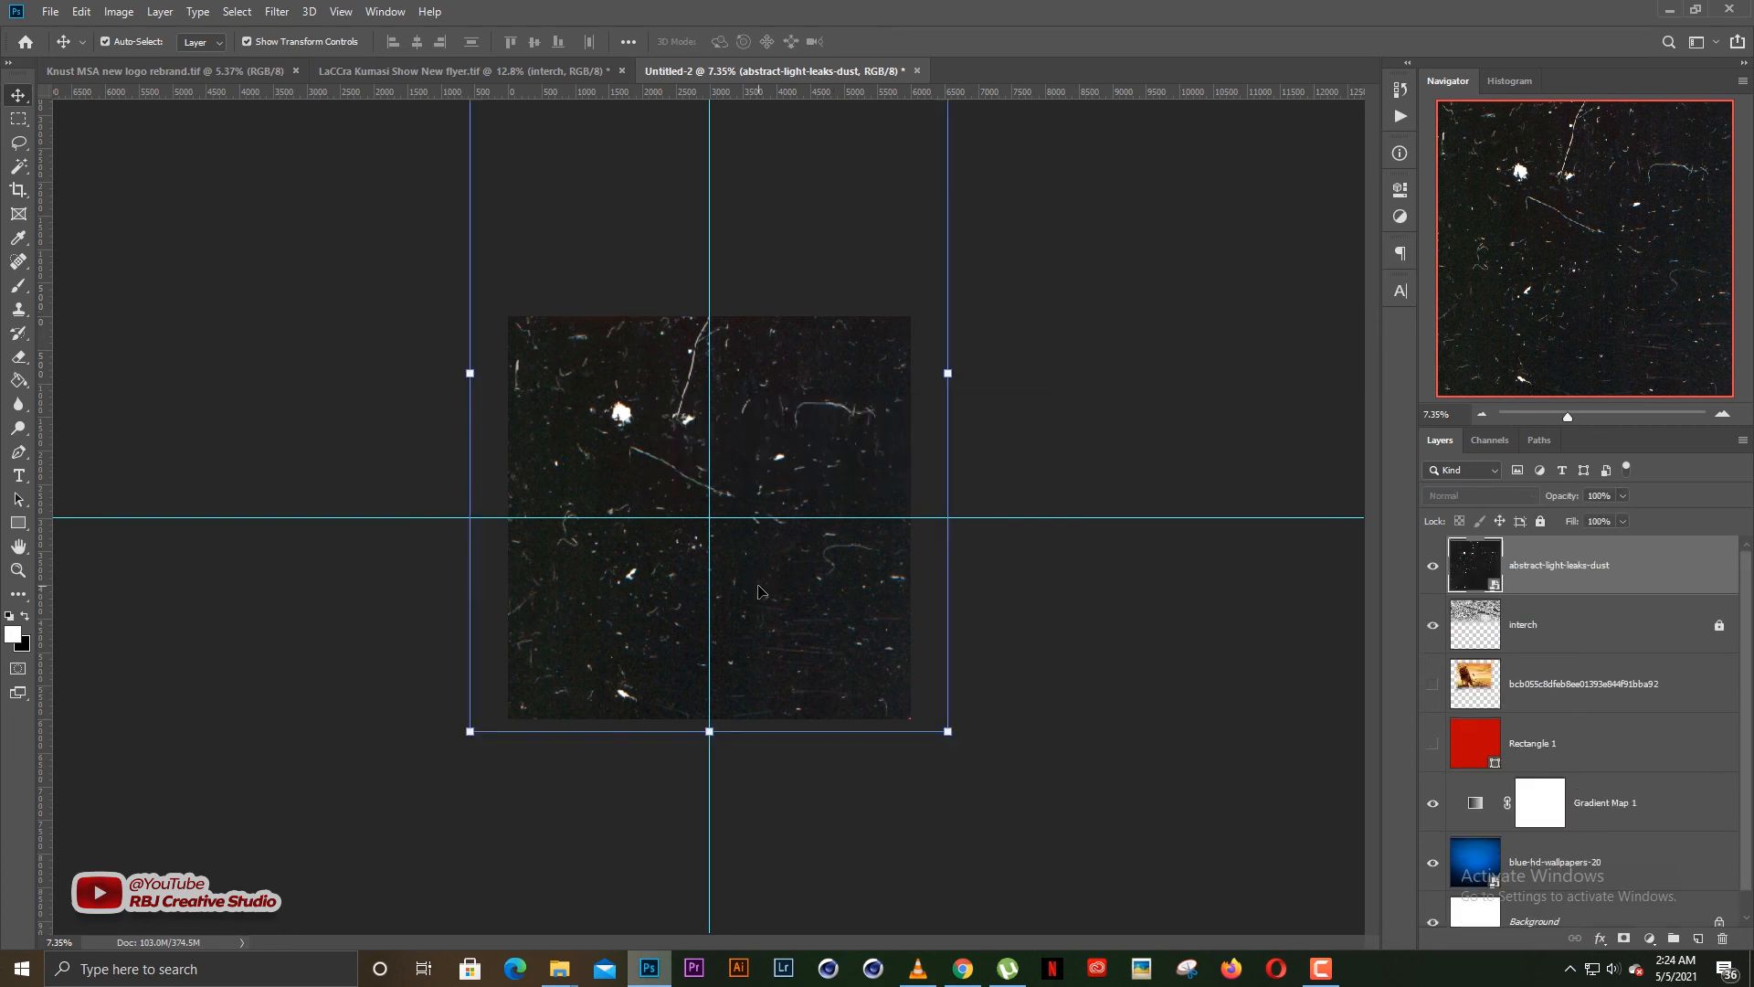
key(Return)
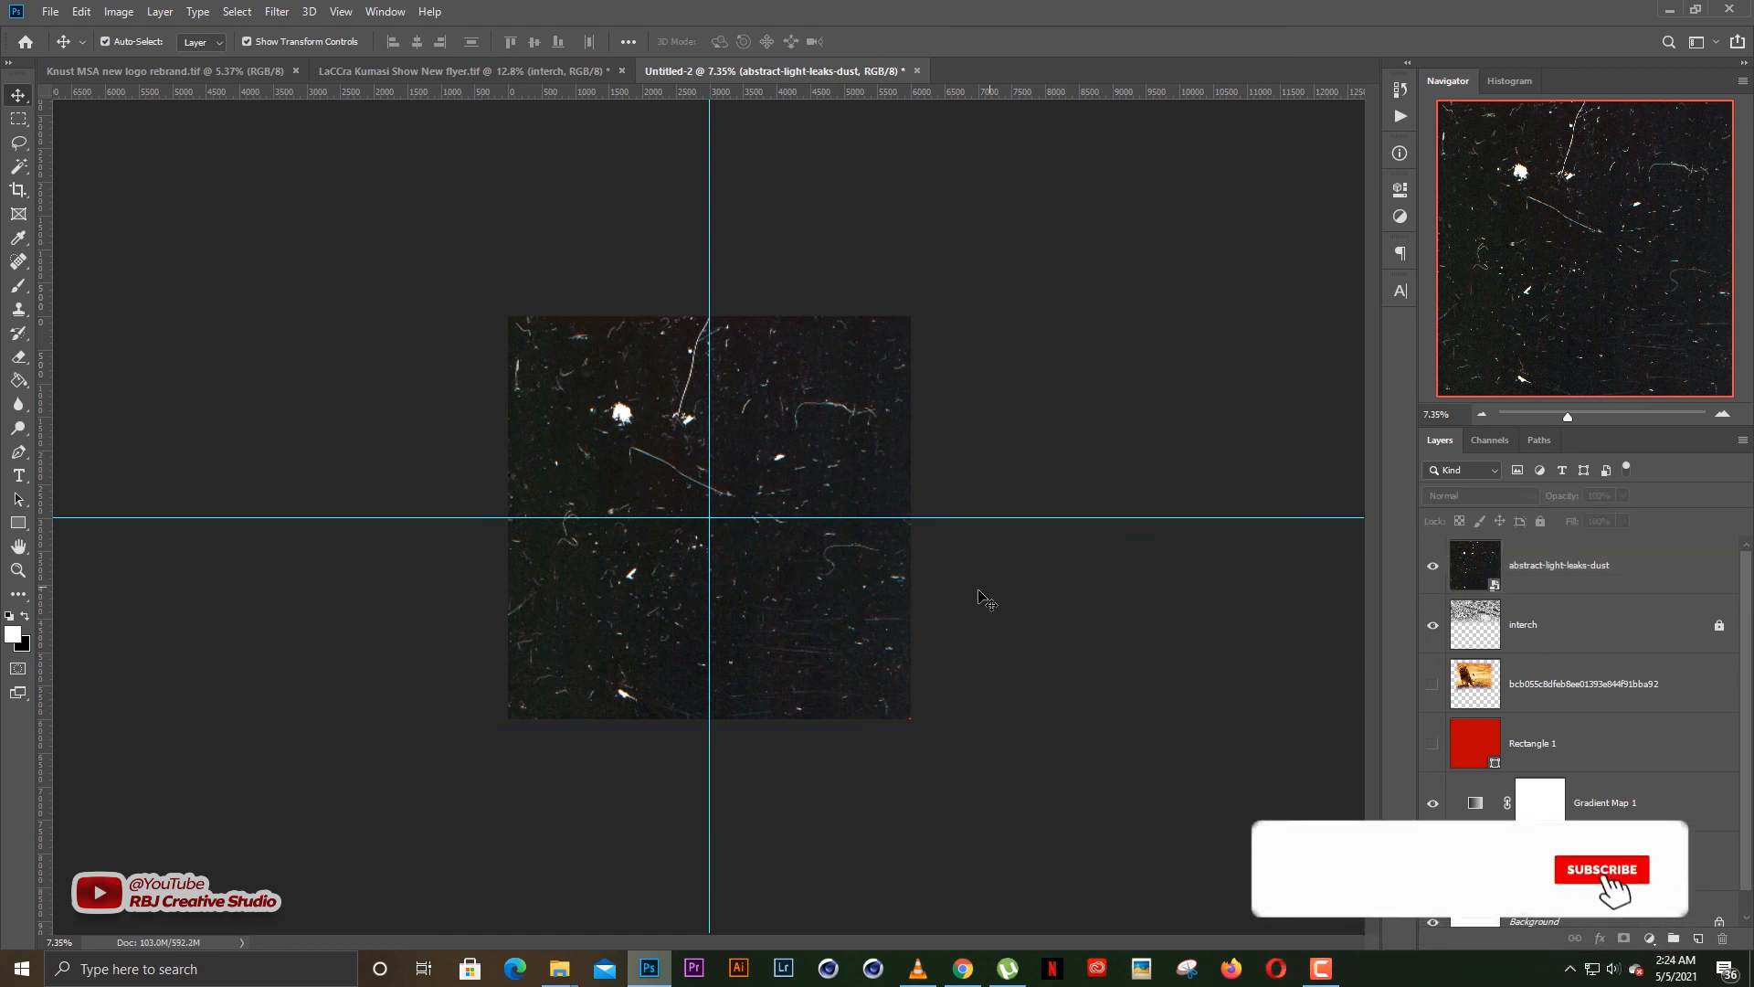
Set the abstract-light-leaks-dust layer's blend mode to Screen and lower its opacity to 42%
key(ctrl+plus)
scroll(982, 591, up, 2)
click(1551, 573)
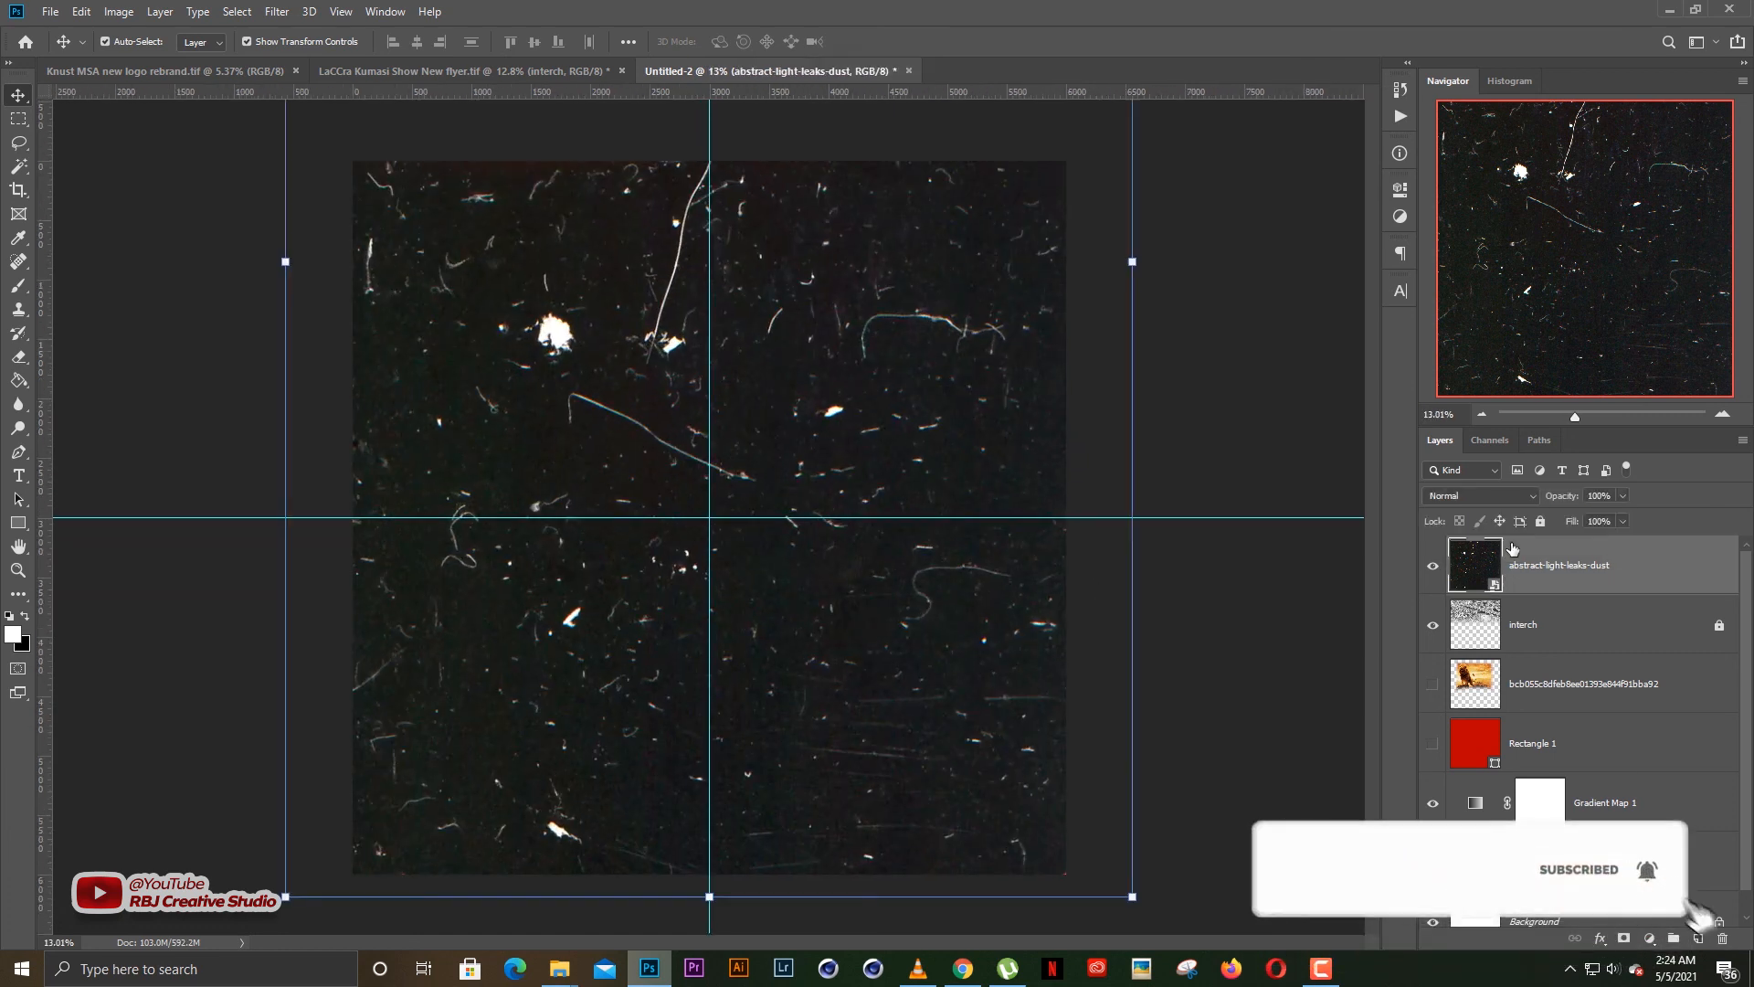
click(1489, 495)
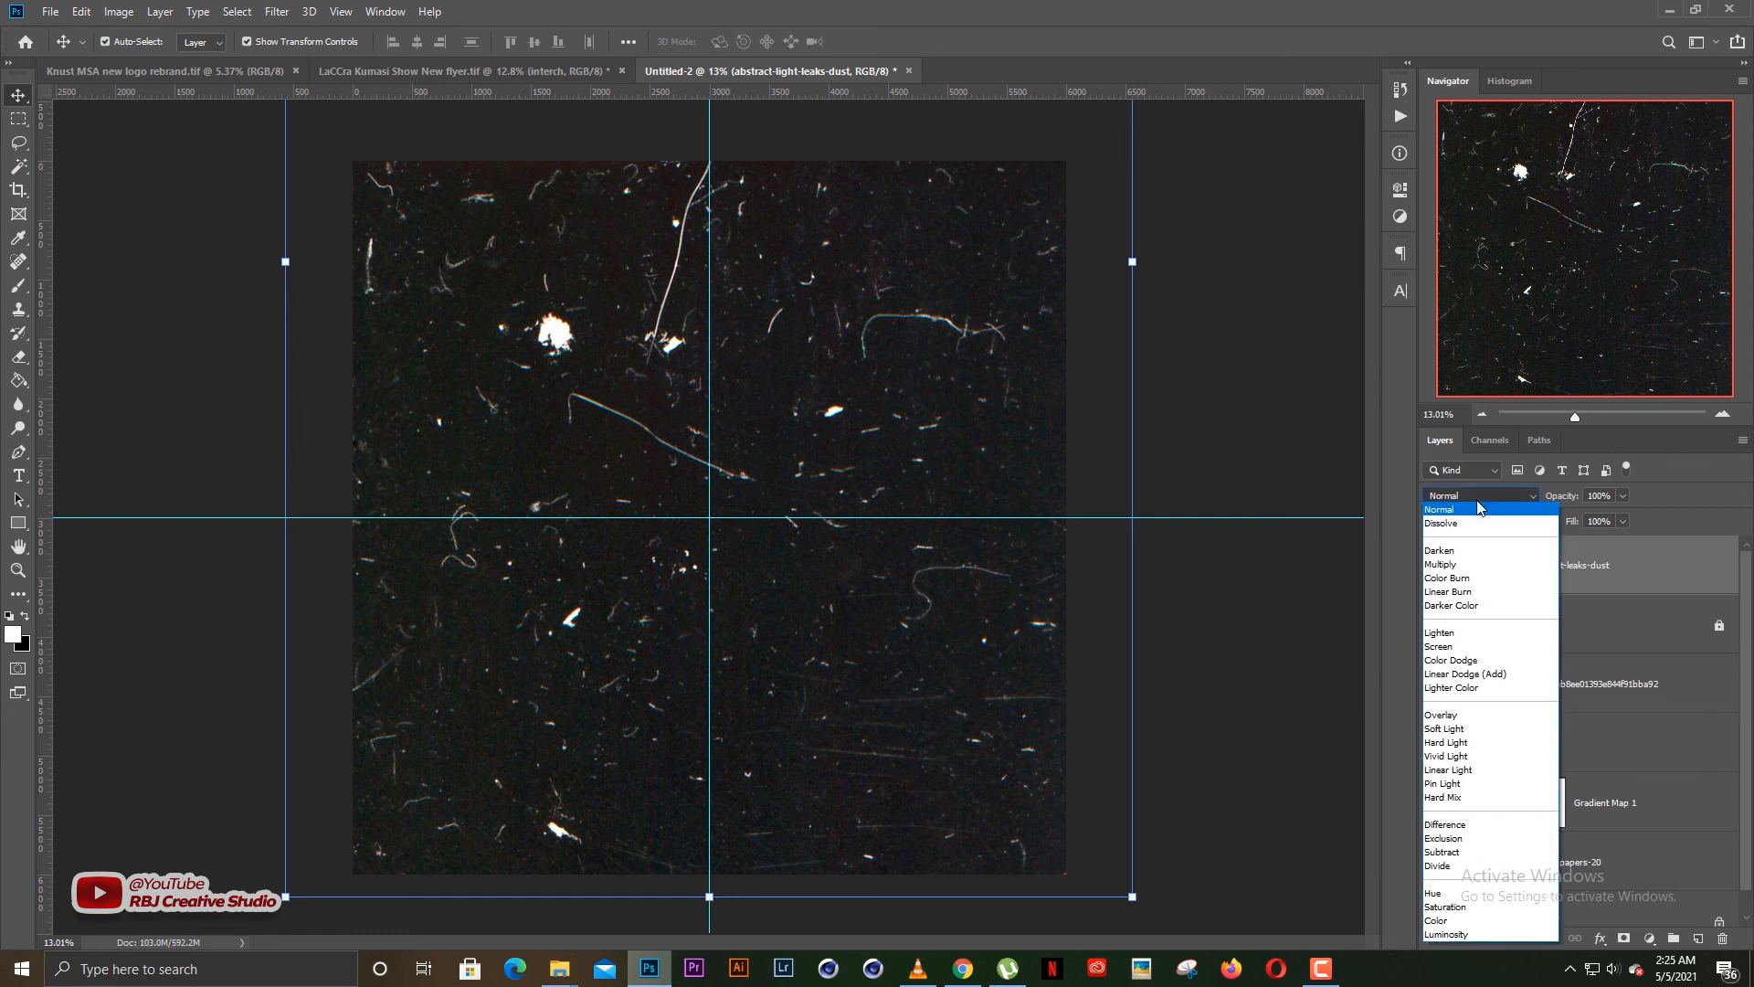
click(1468, 514)
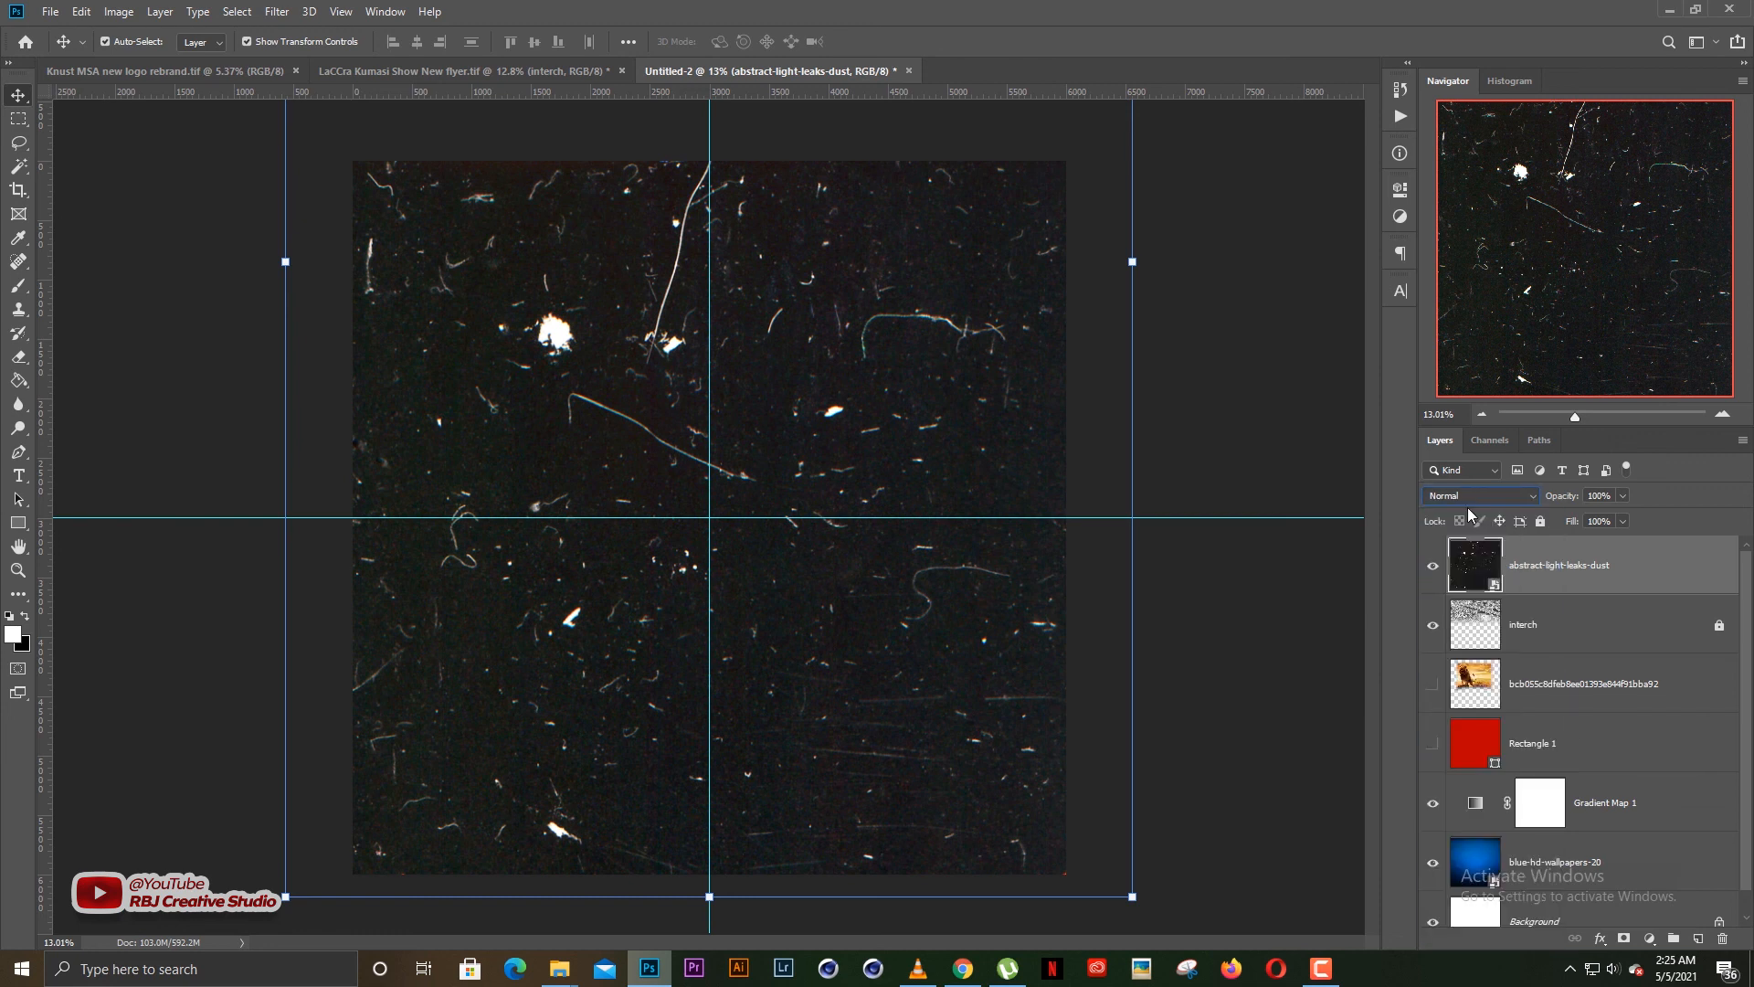
key(Down)
key(Down)
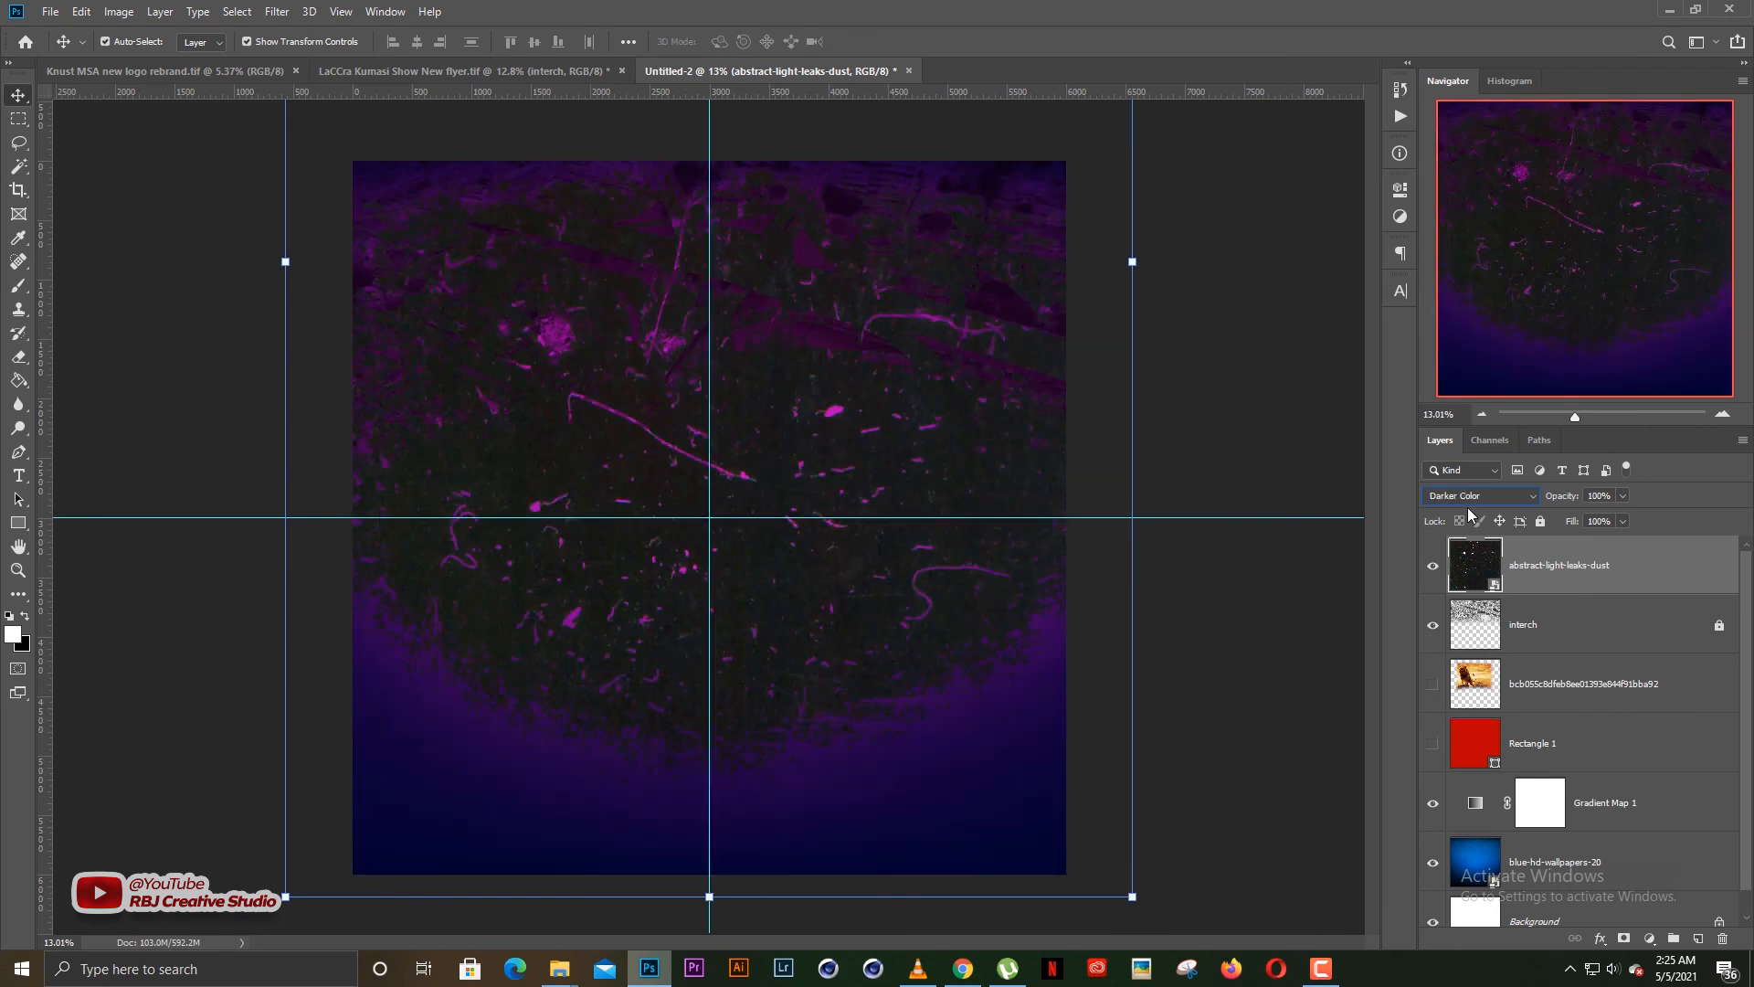
key(Down)
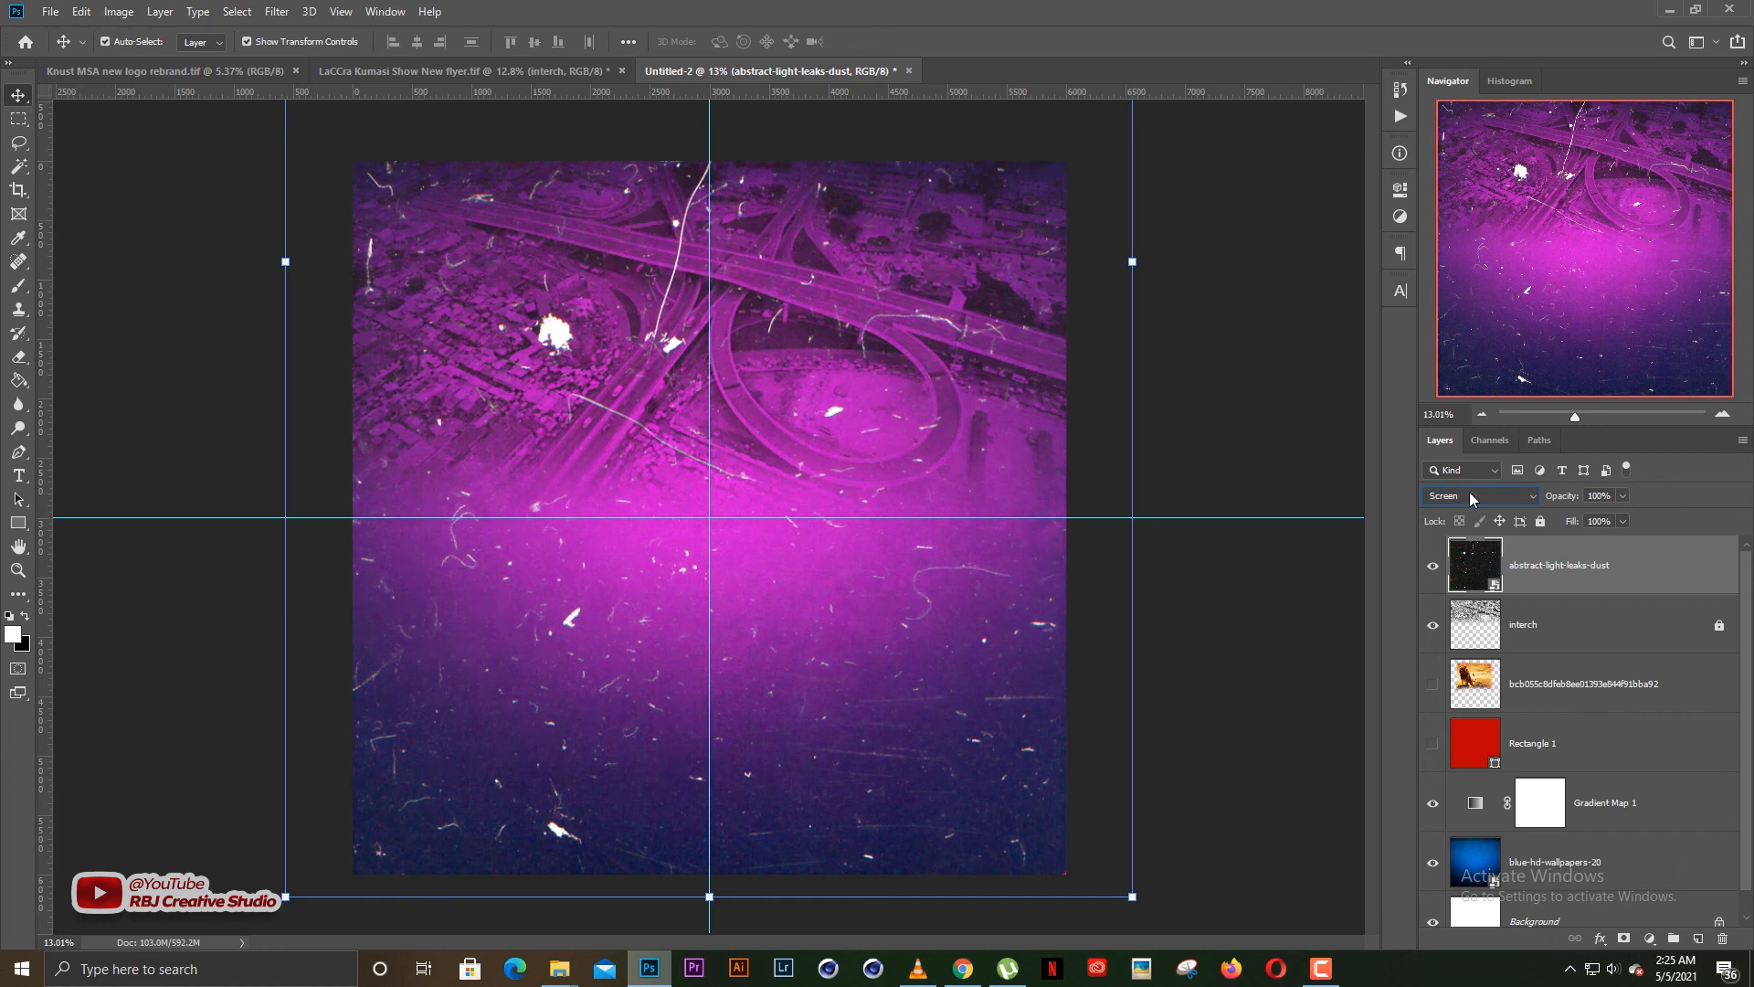
drag(1547, 499, 1506, 498)
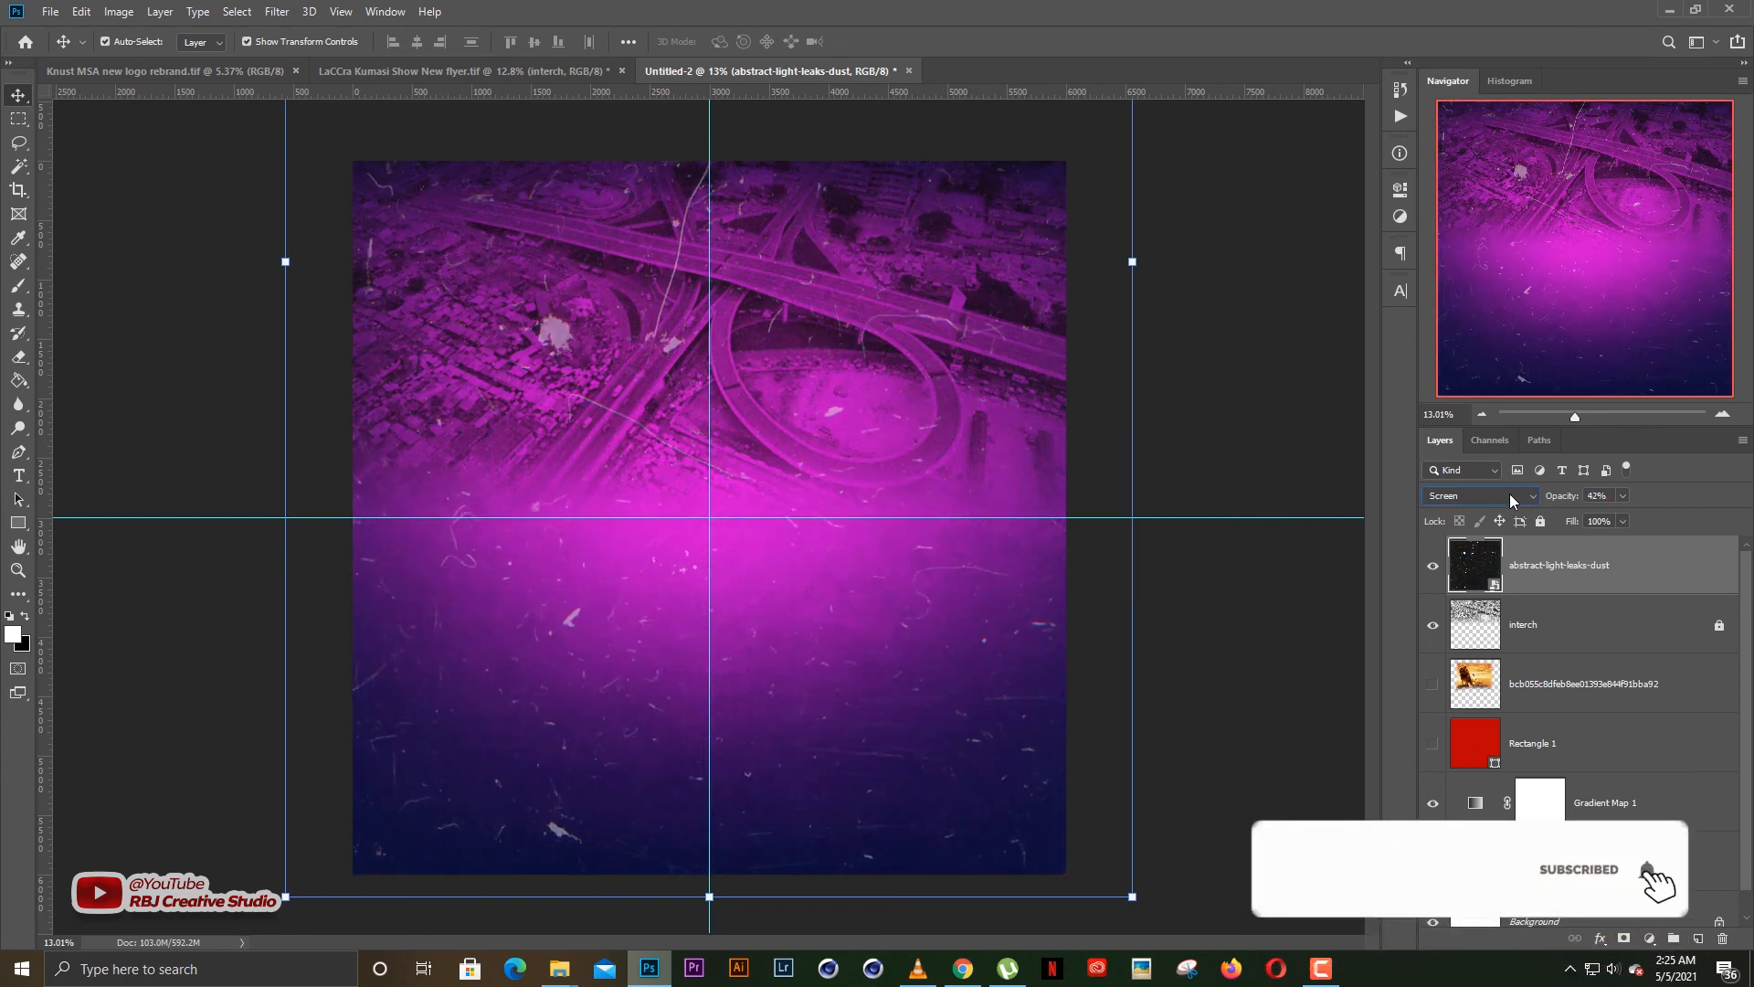
Try the blend modes from Color Dodge through Luminosity on the abstract-light-leaks-dust layer
scroll(1509, 494, down, 1)
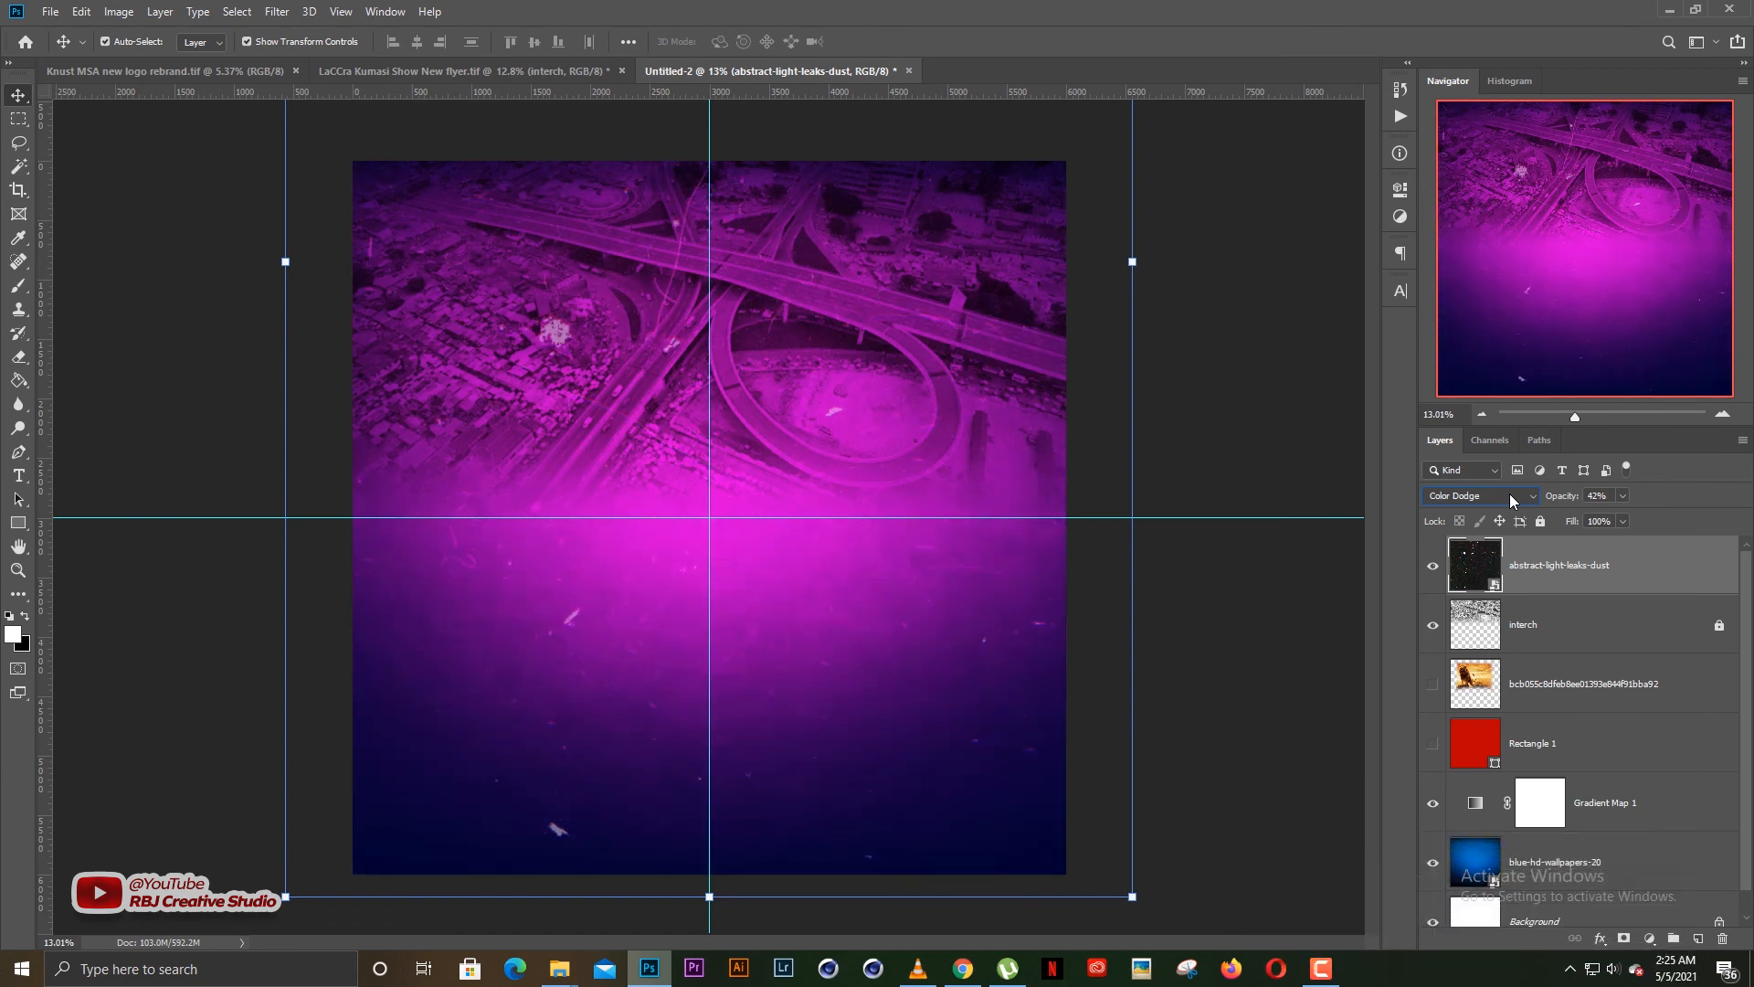
scroll(1510, 493, down, 1)
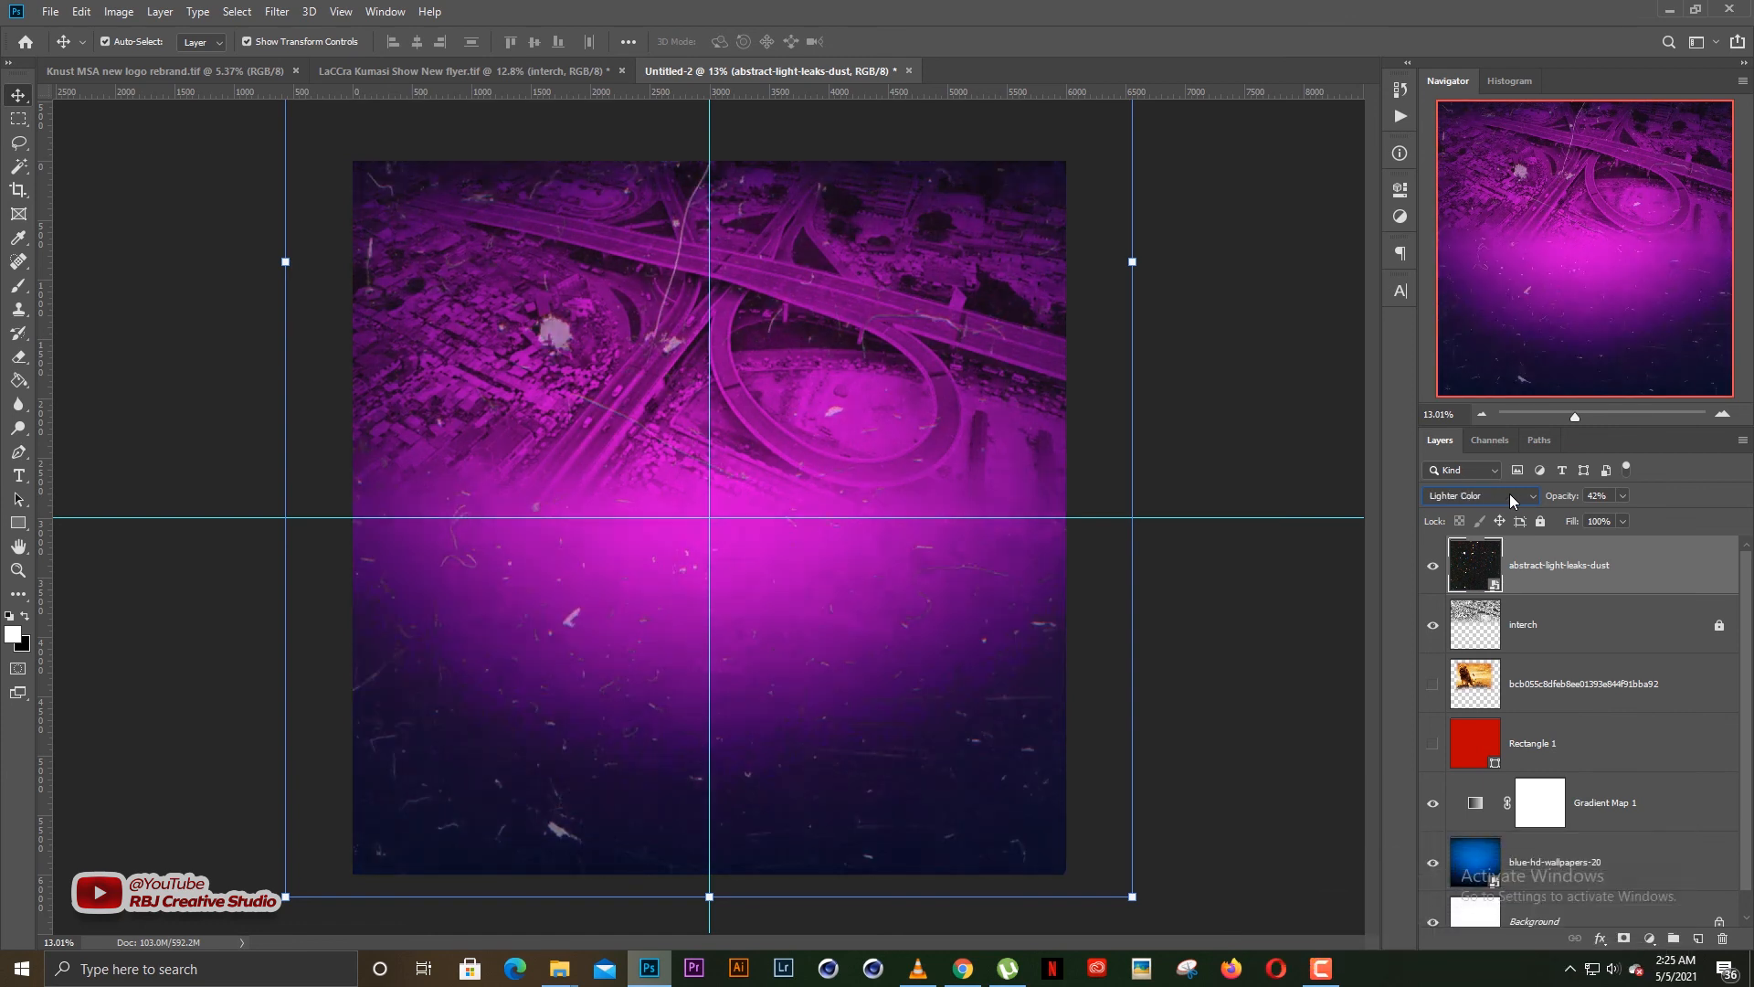
scroll(1509, 494, down, 1)
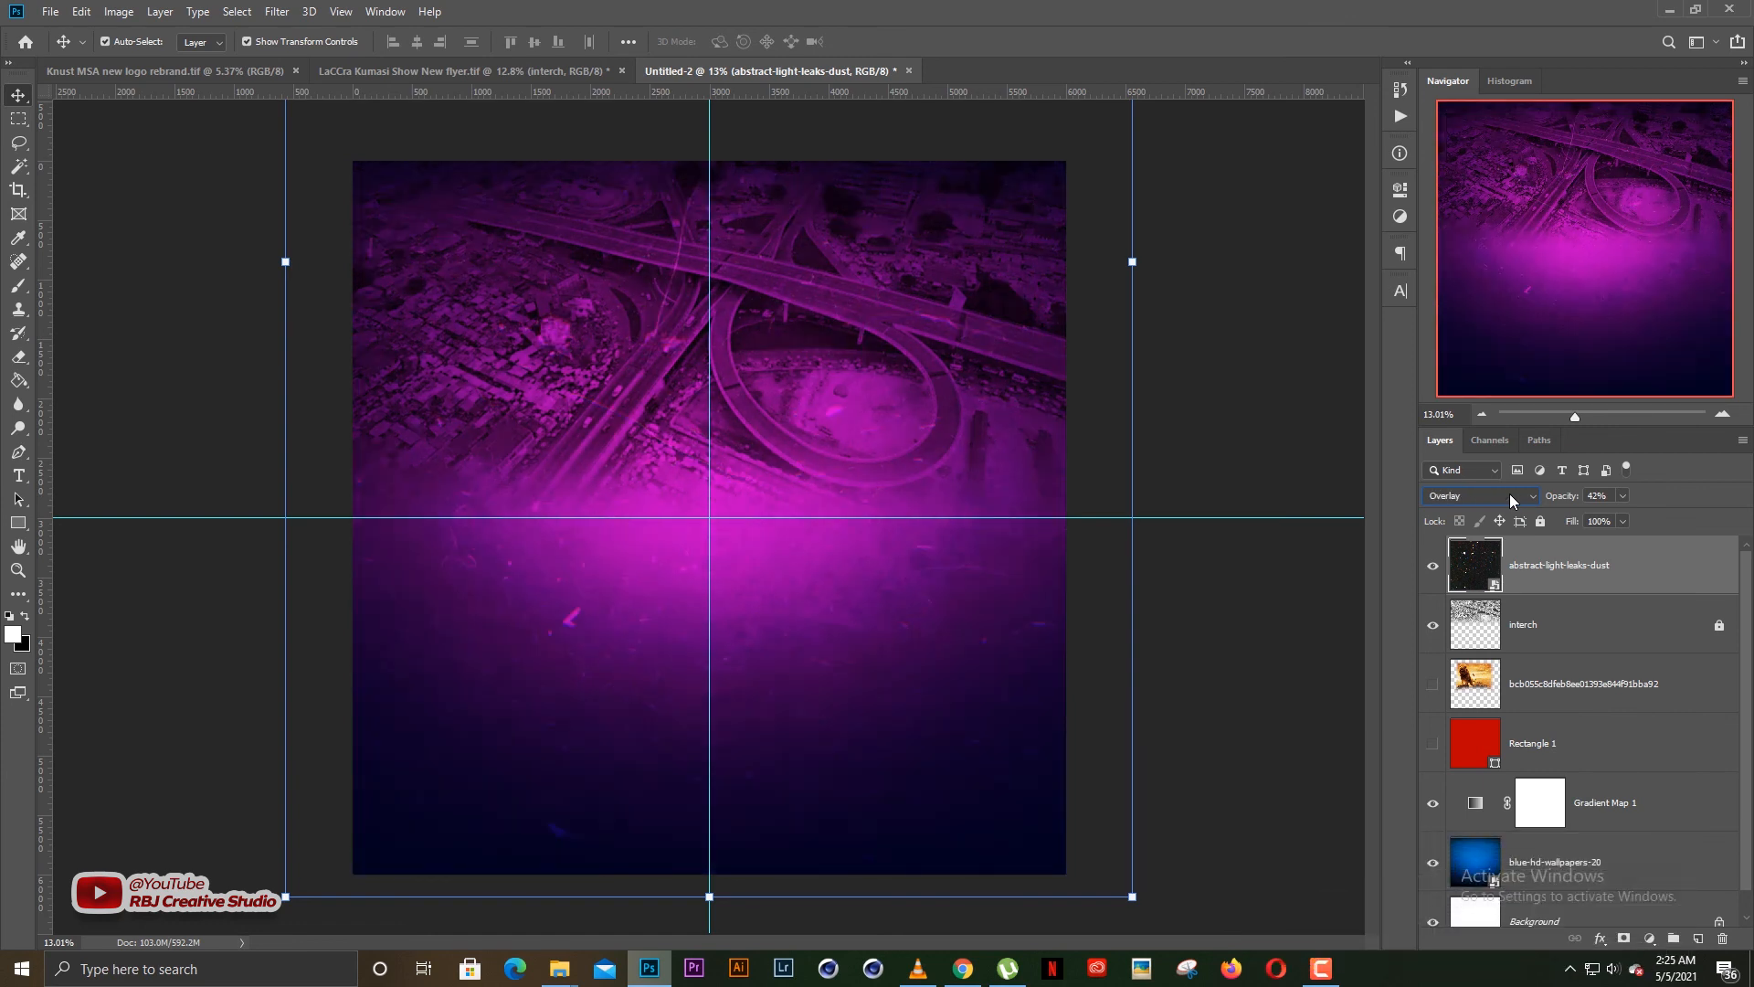
scroll(1510, 493, down, 2)
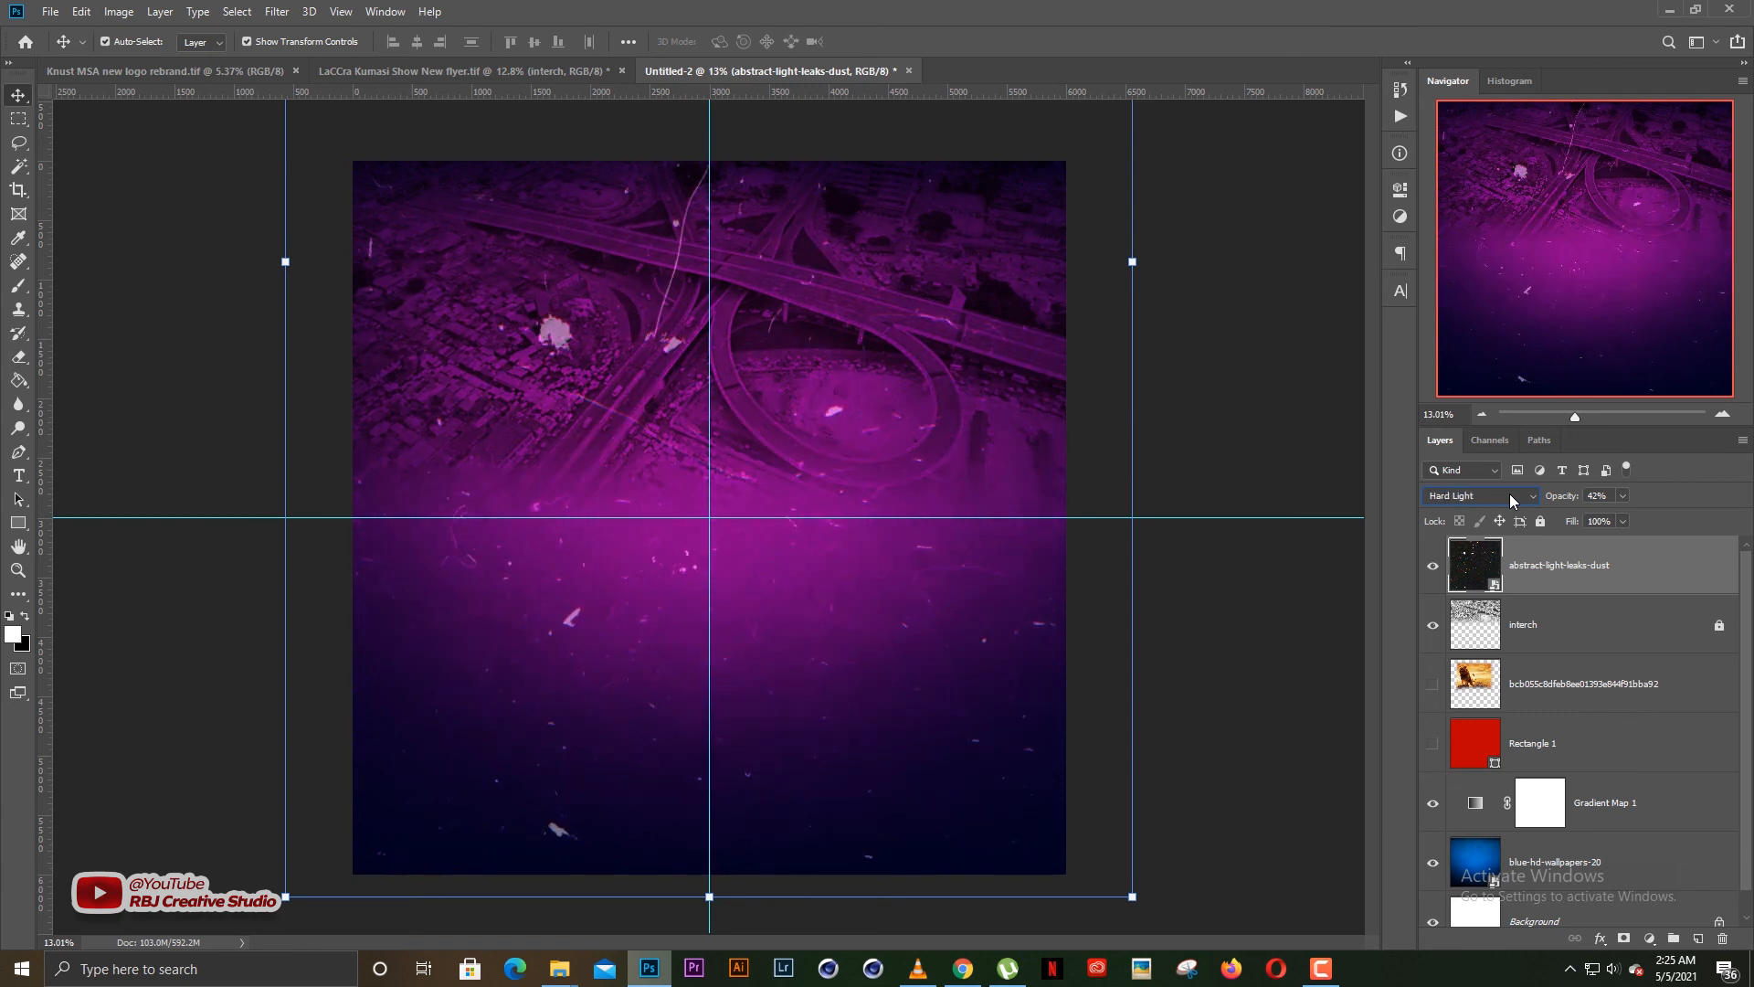
scroll(1510, 494, down, 2)
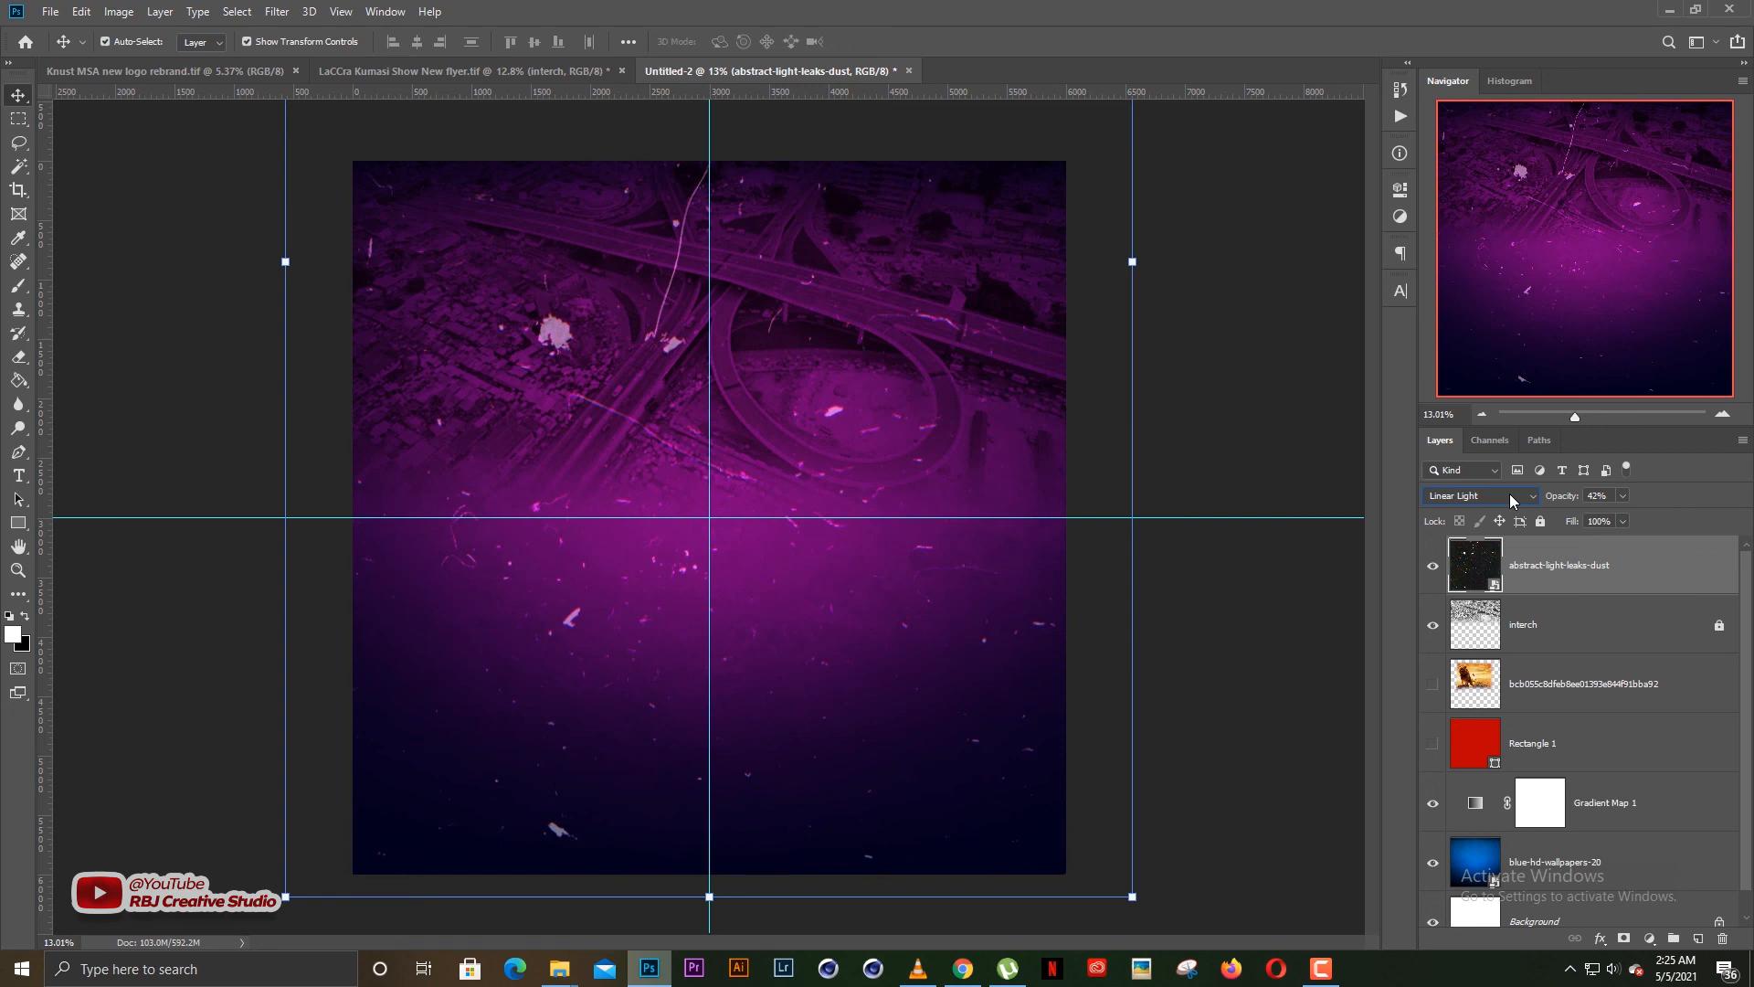
scroll(1509, 493, down, 1)
scroll(1509, 493, down, 1)
scroll(1509, 494, down, 1)
scroll(1509, 494, down, 1)
scroll(1510, 493, down, 1)
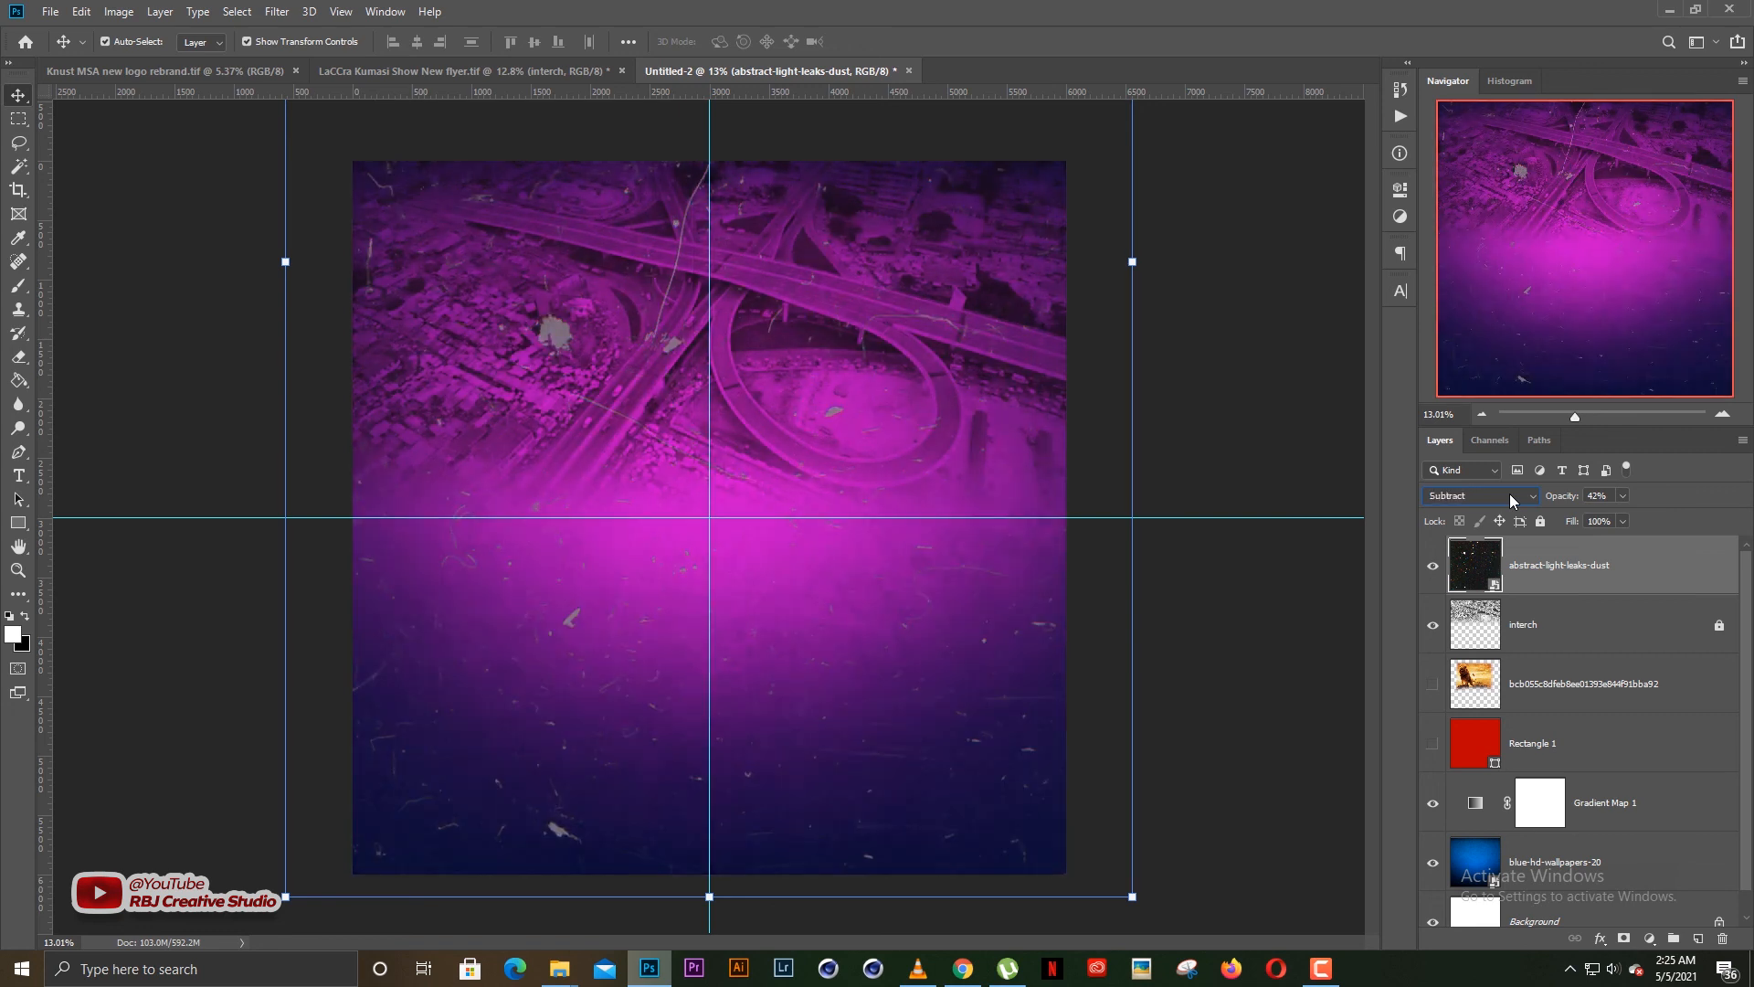
scroll(1509, 493, down, 1)
scroll(1509, 500, up, 1)
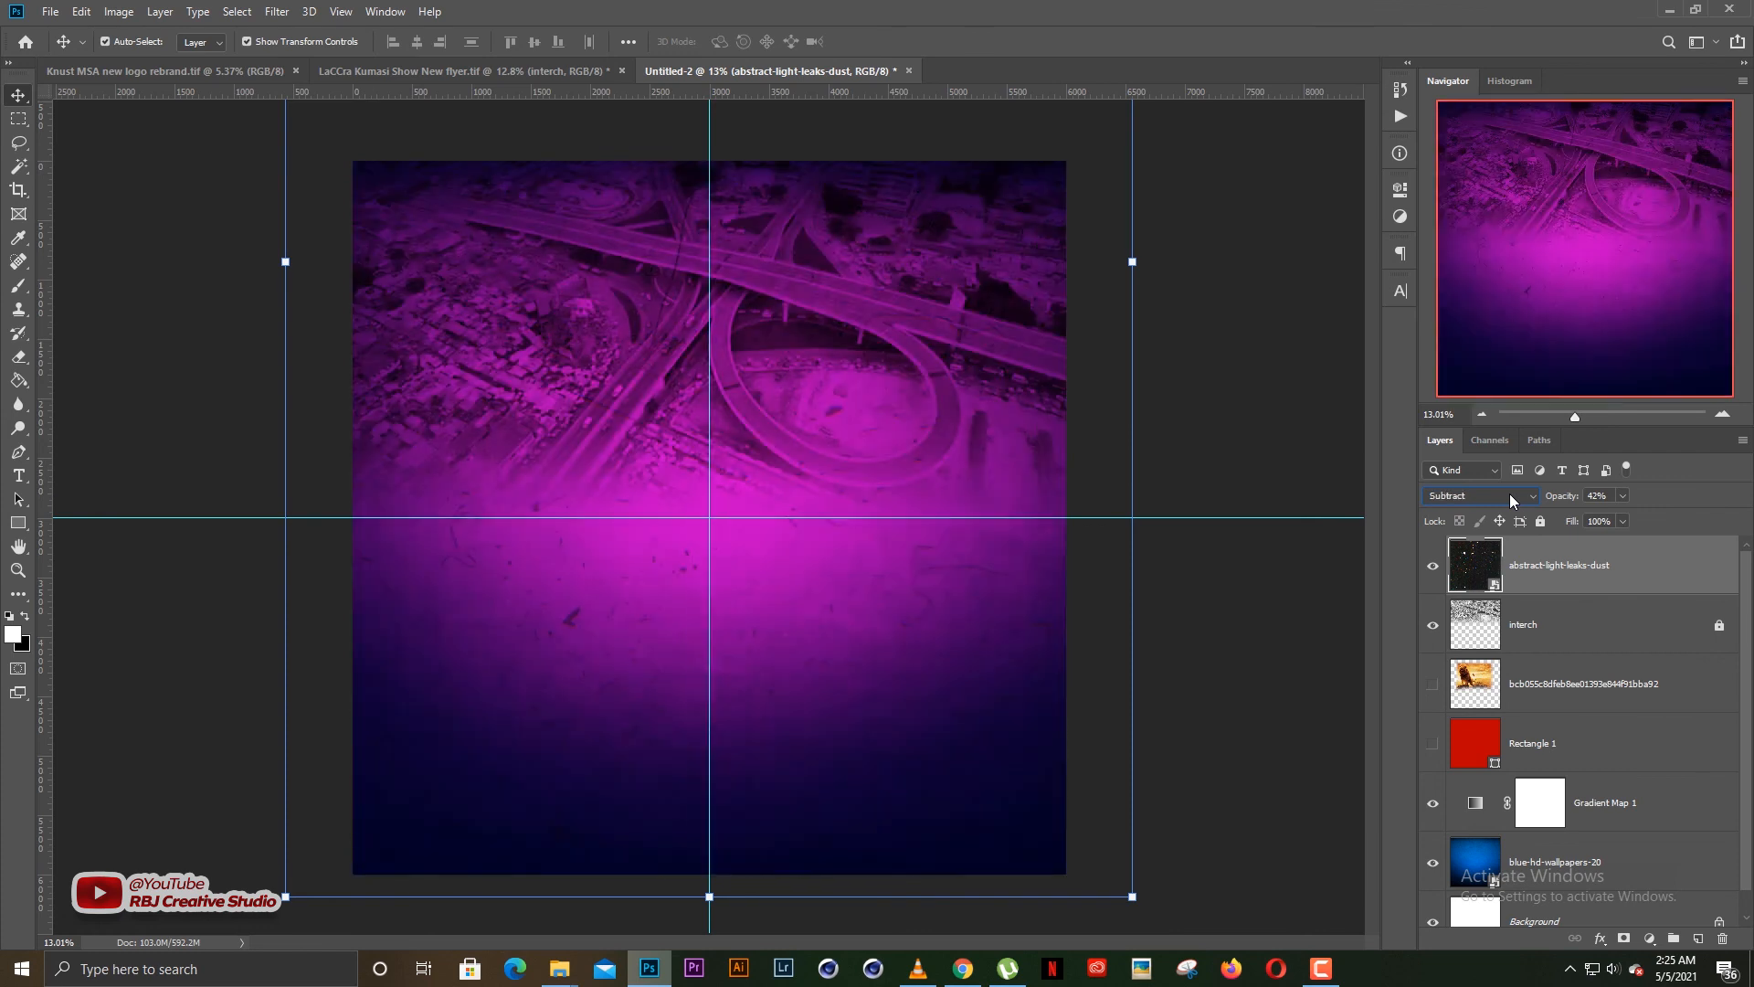
scroll(1509, 494, down, 1)
scroll(1510, 493, down, 1)
scroll(1509, 494, down, 1)
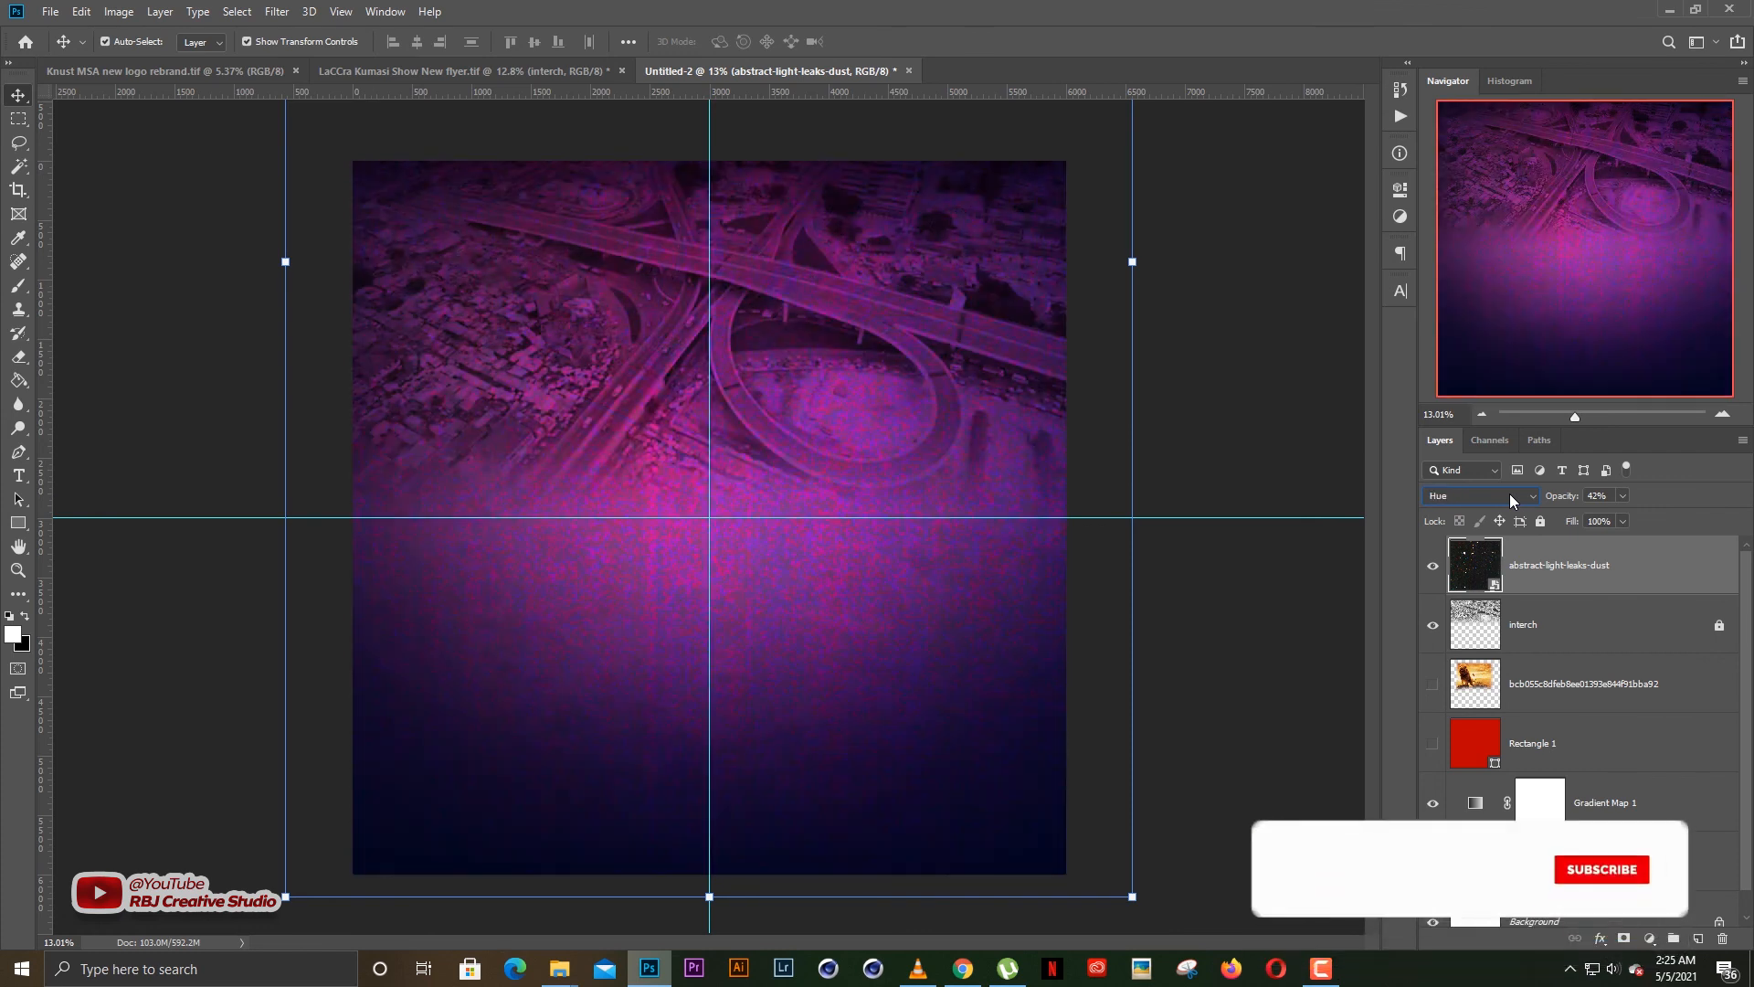
scroll(1510, 494, down, 1)
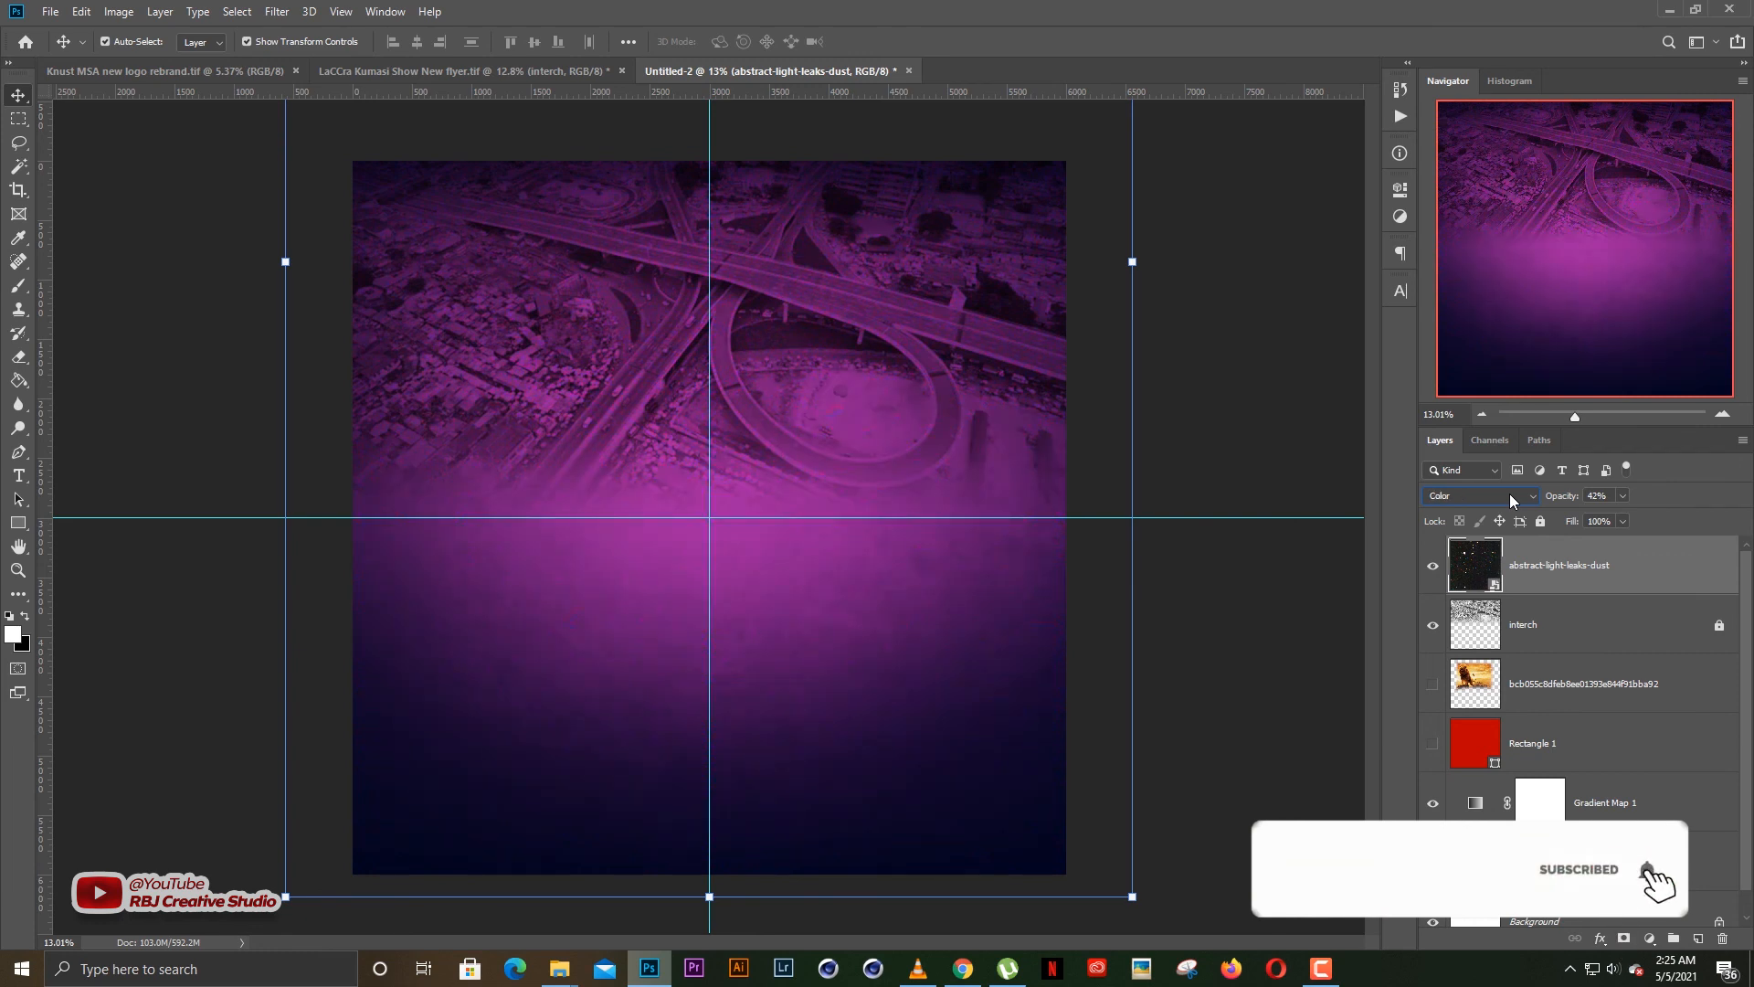
scroll(1510, 494, down, 1)
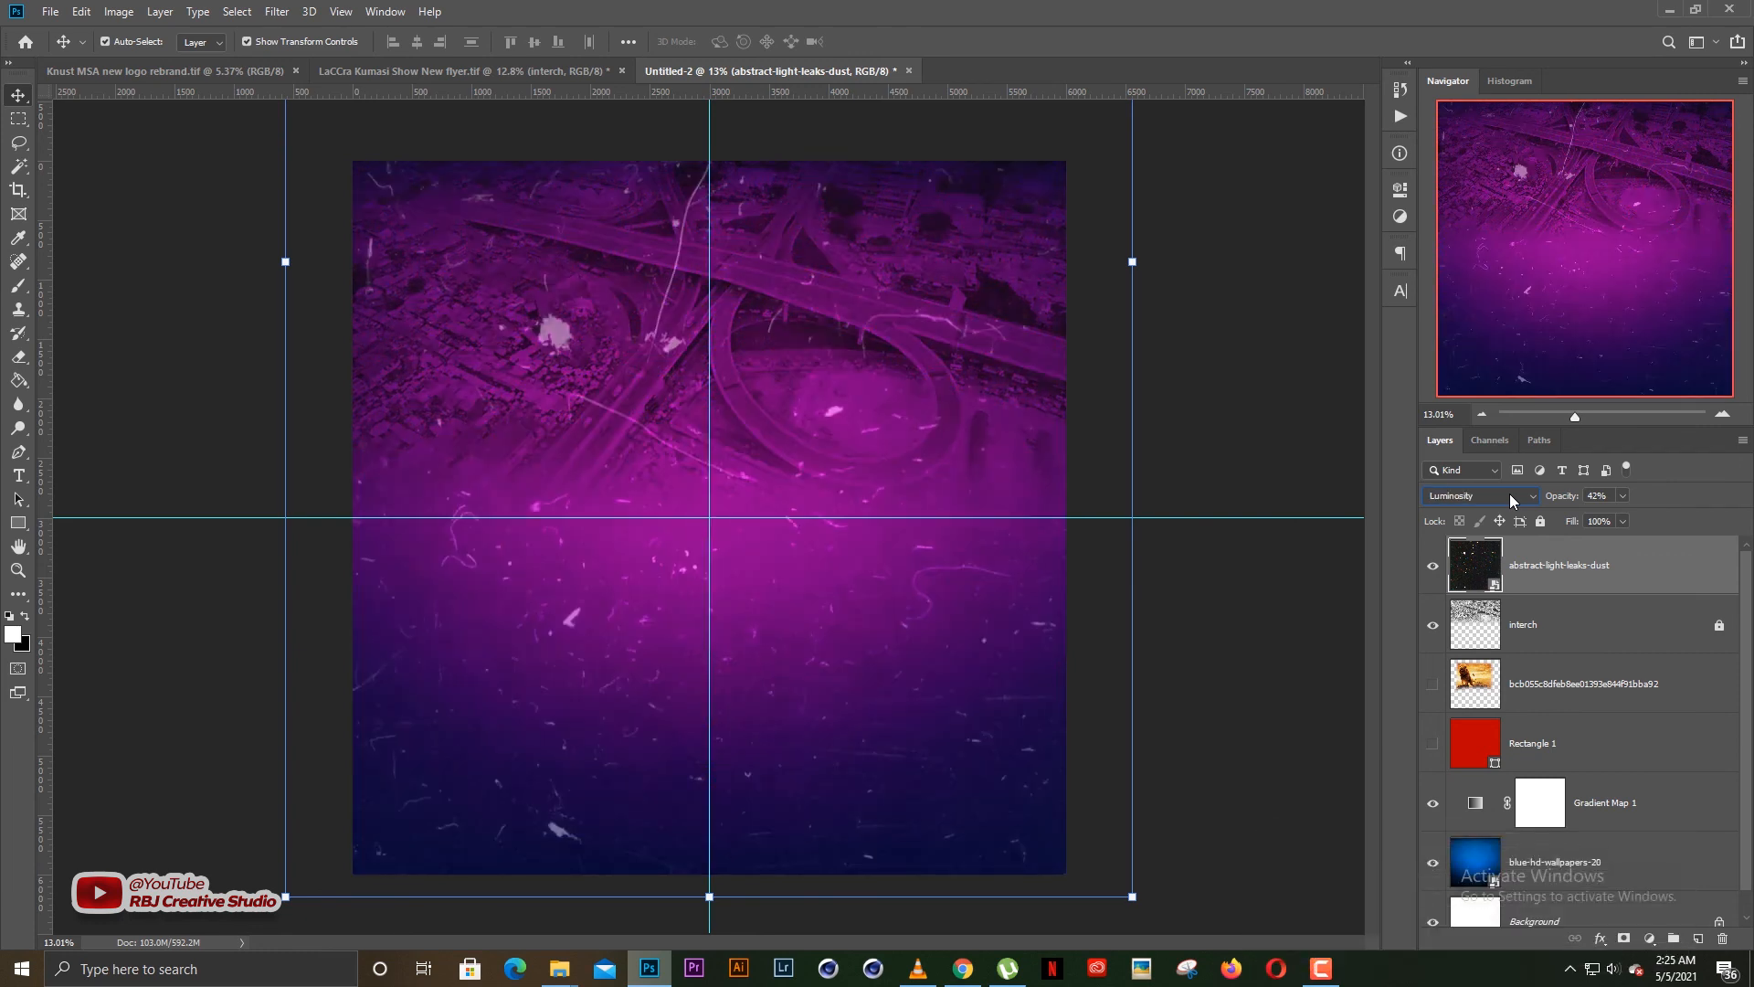
Try the Multiply blend mode on the abstract-light-leaks-dust layer
click(1248, 607)
click(1555, 574)
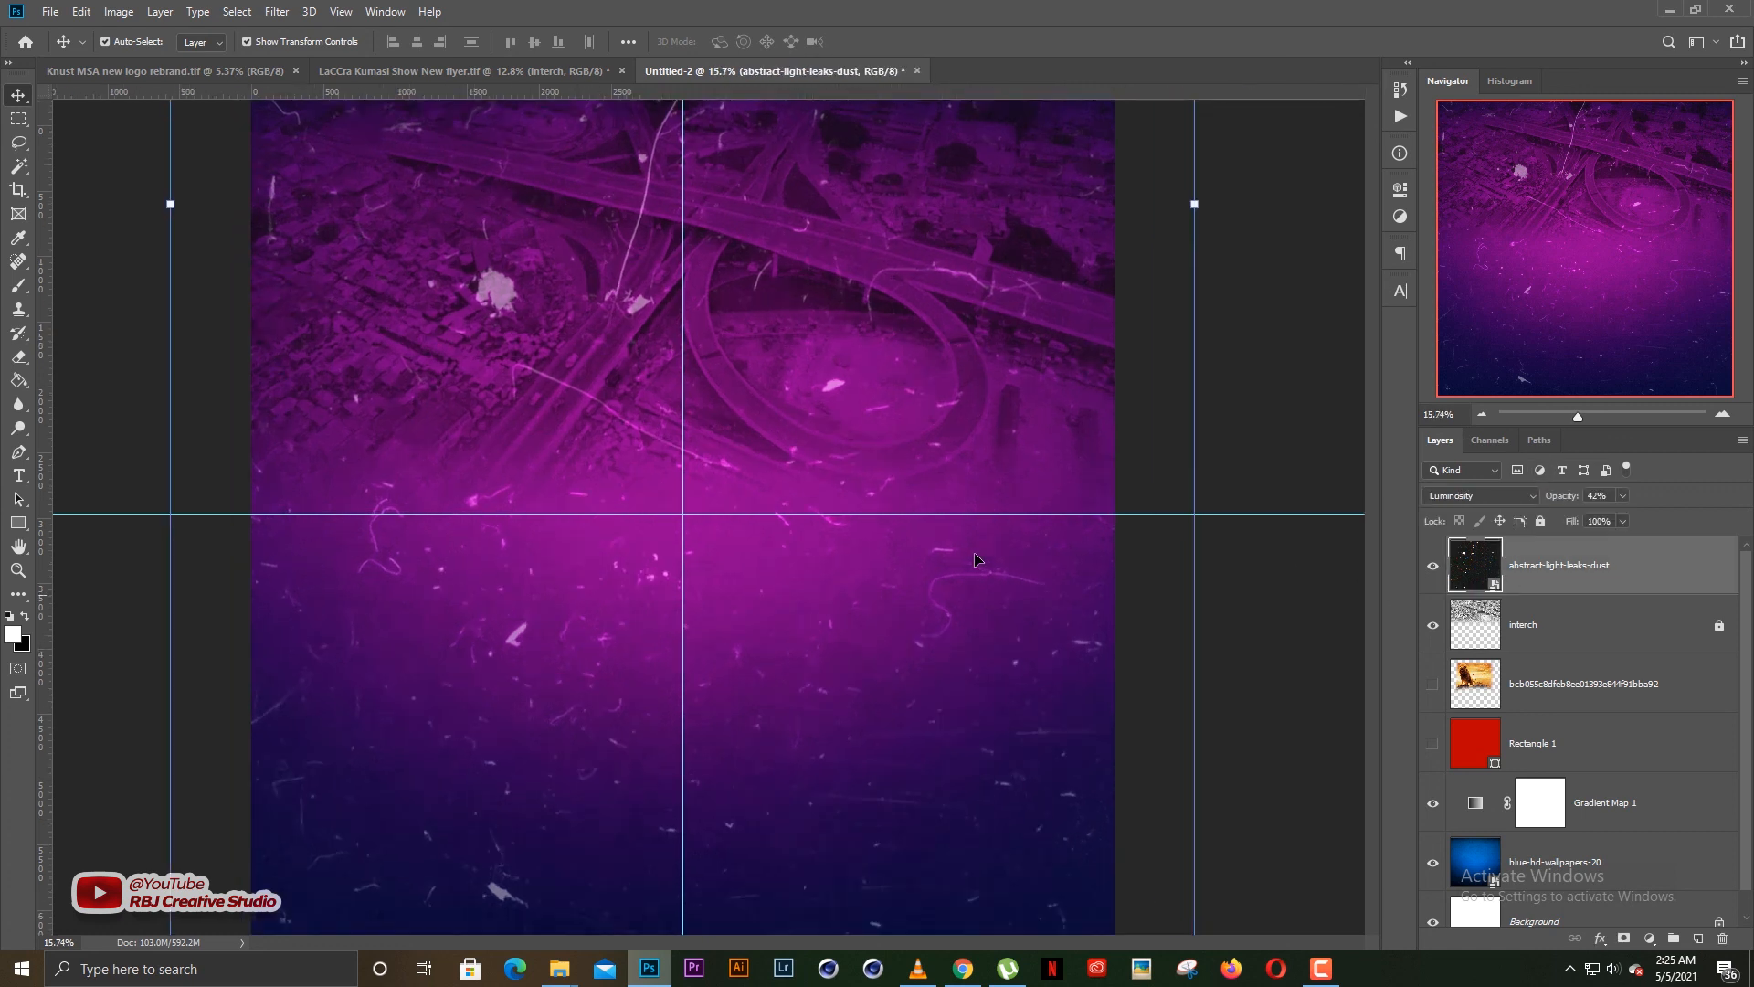
click(1453, 500)
click(1444, 564)
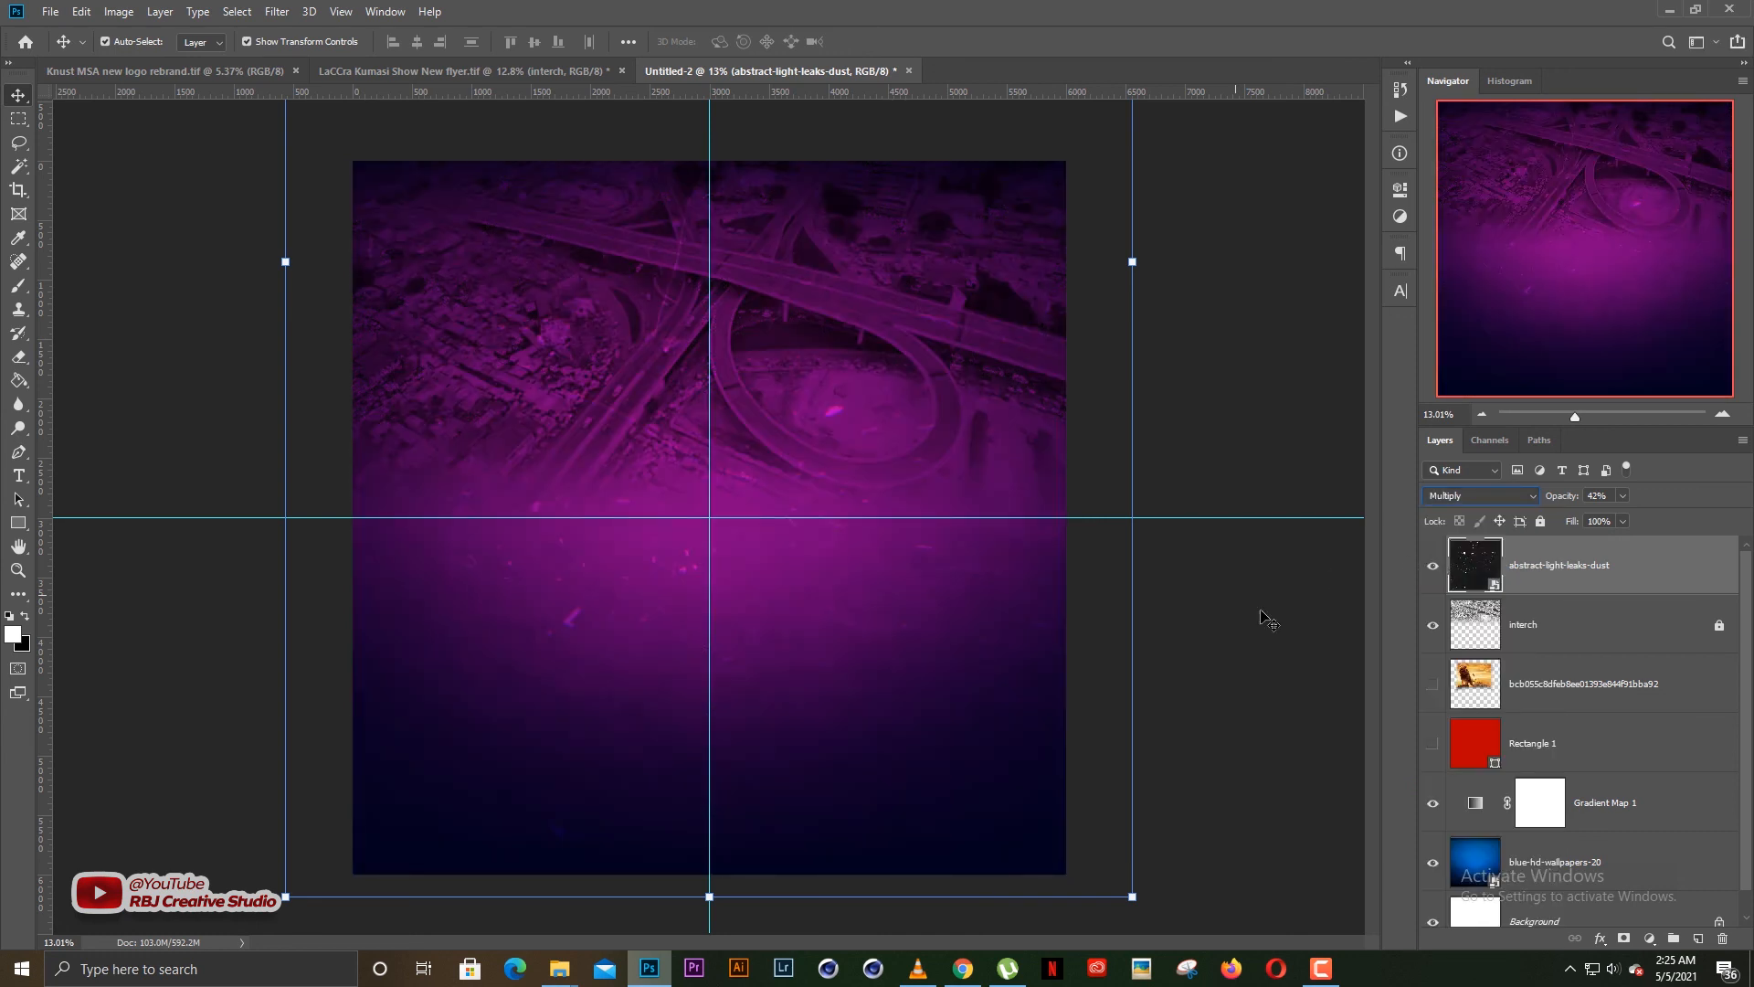
Set the abstract-light-leaks-dust layer's blend mode back to Screen and lock the layer
click(1465, 501)
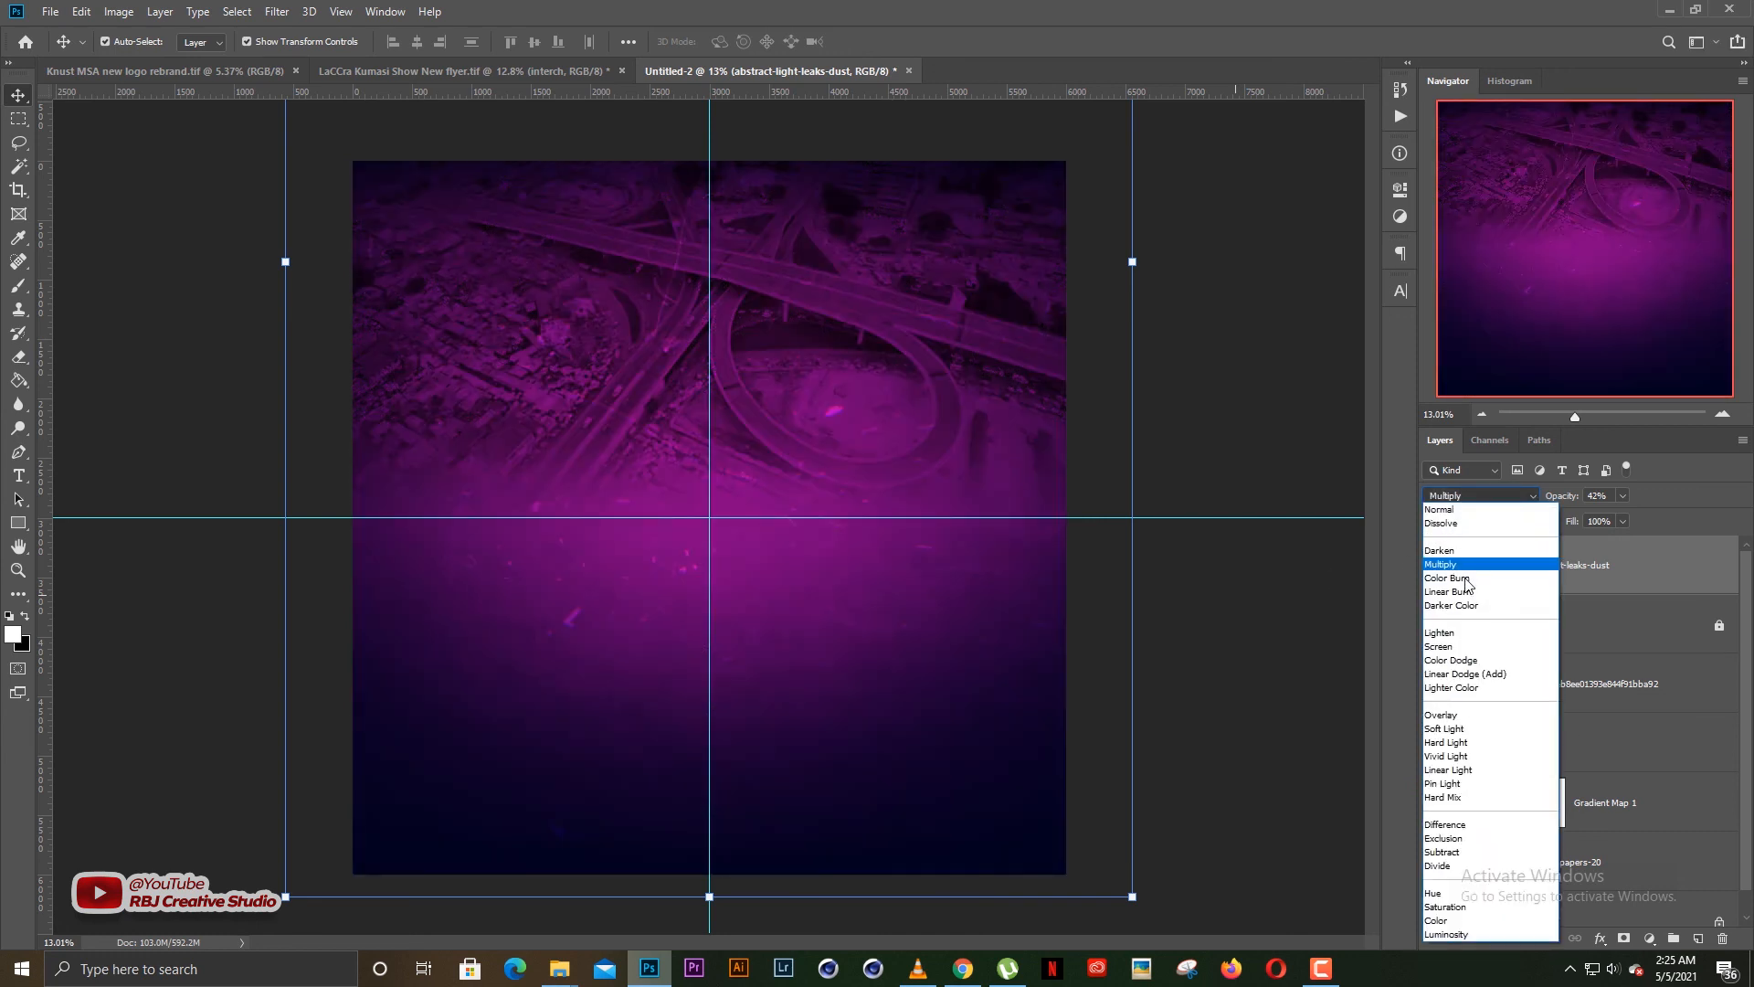
click(1449, 649)
click(1334, 615)
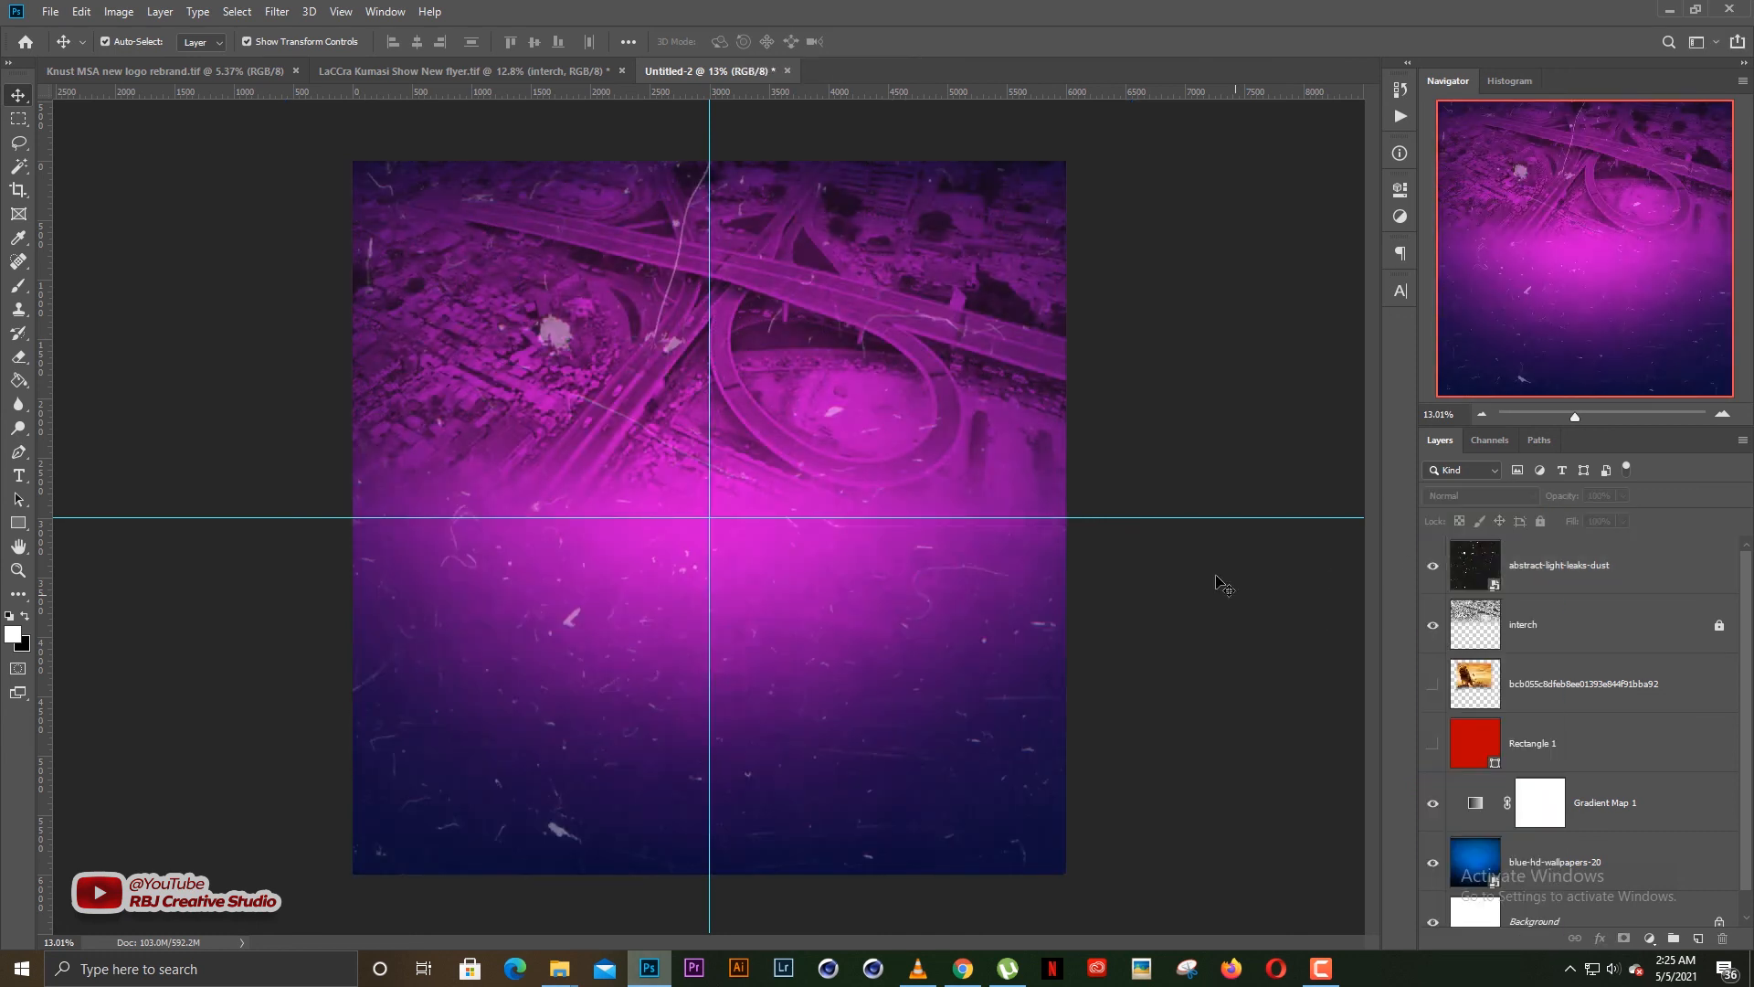
click(1555, 576)
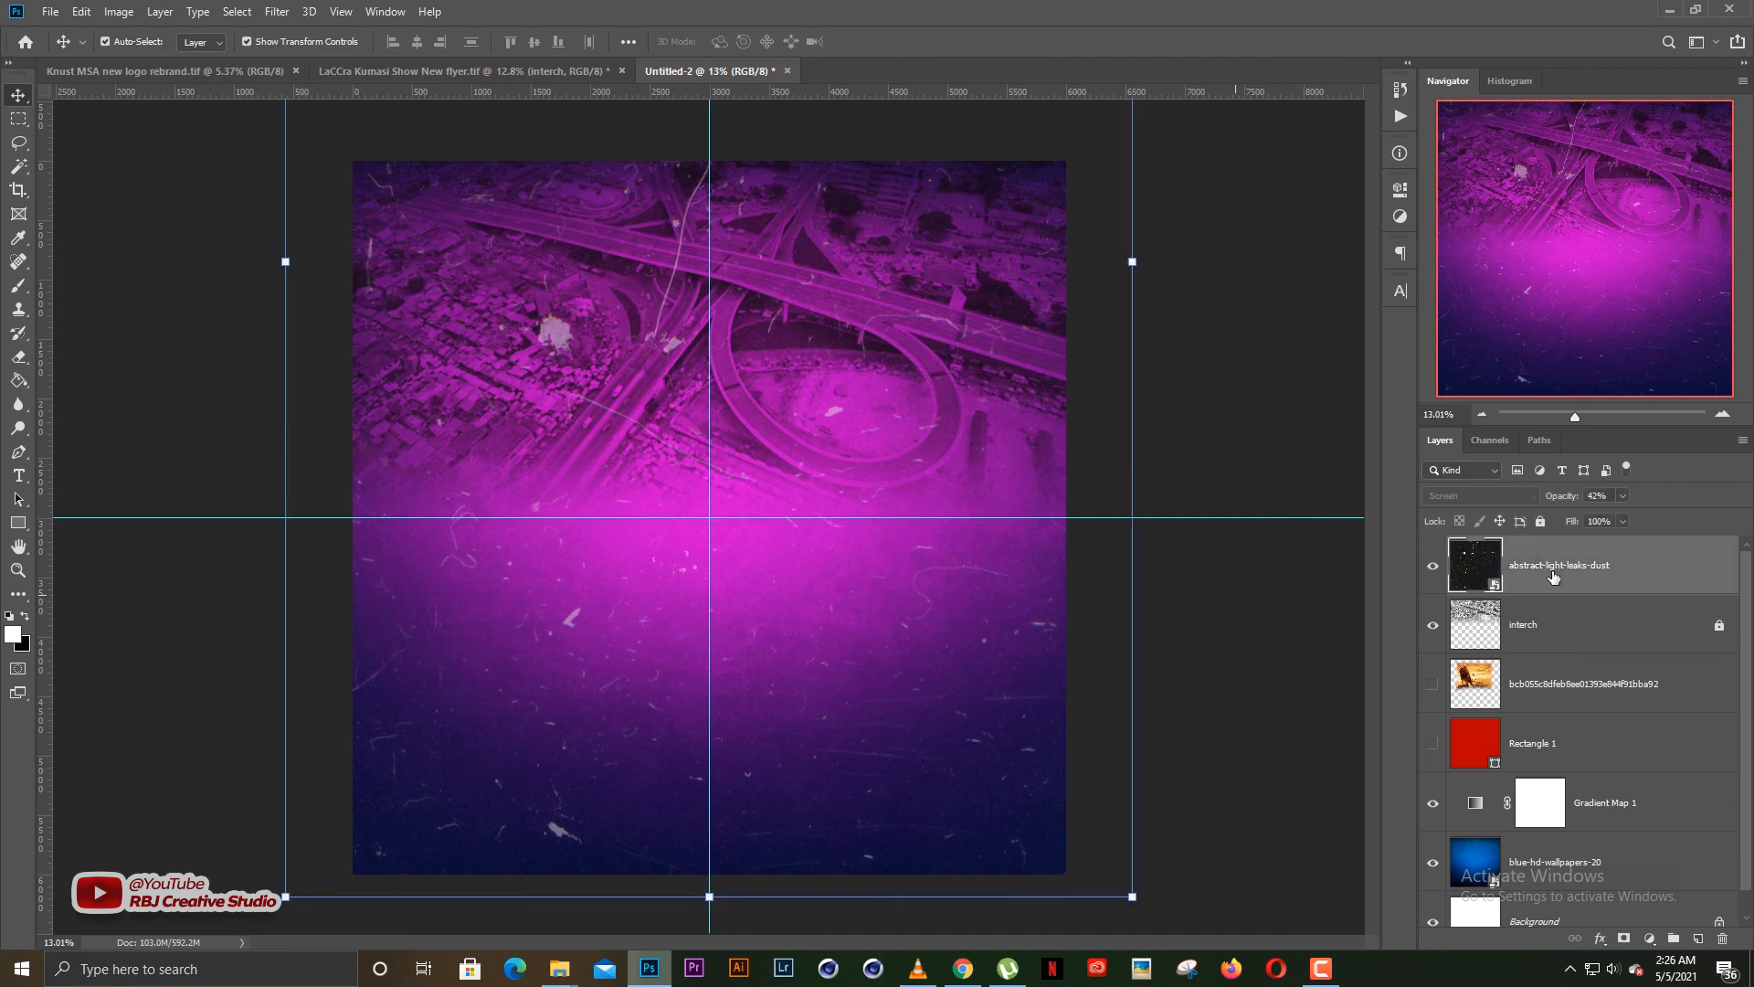
click(1541, 521)
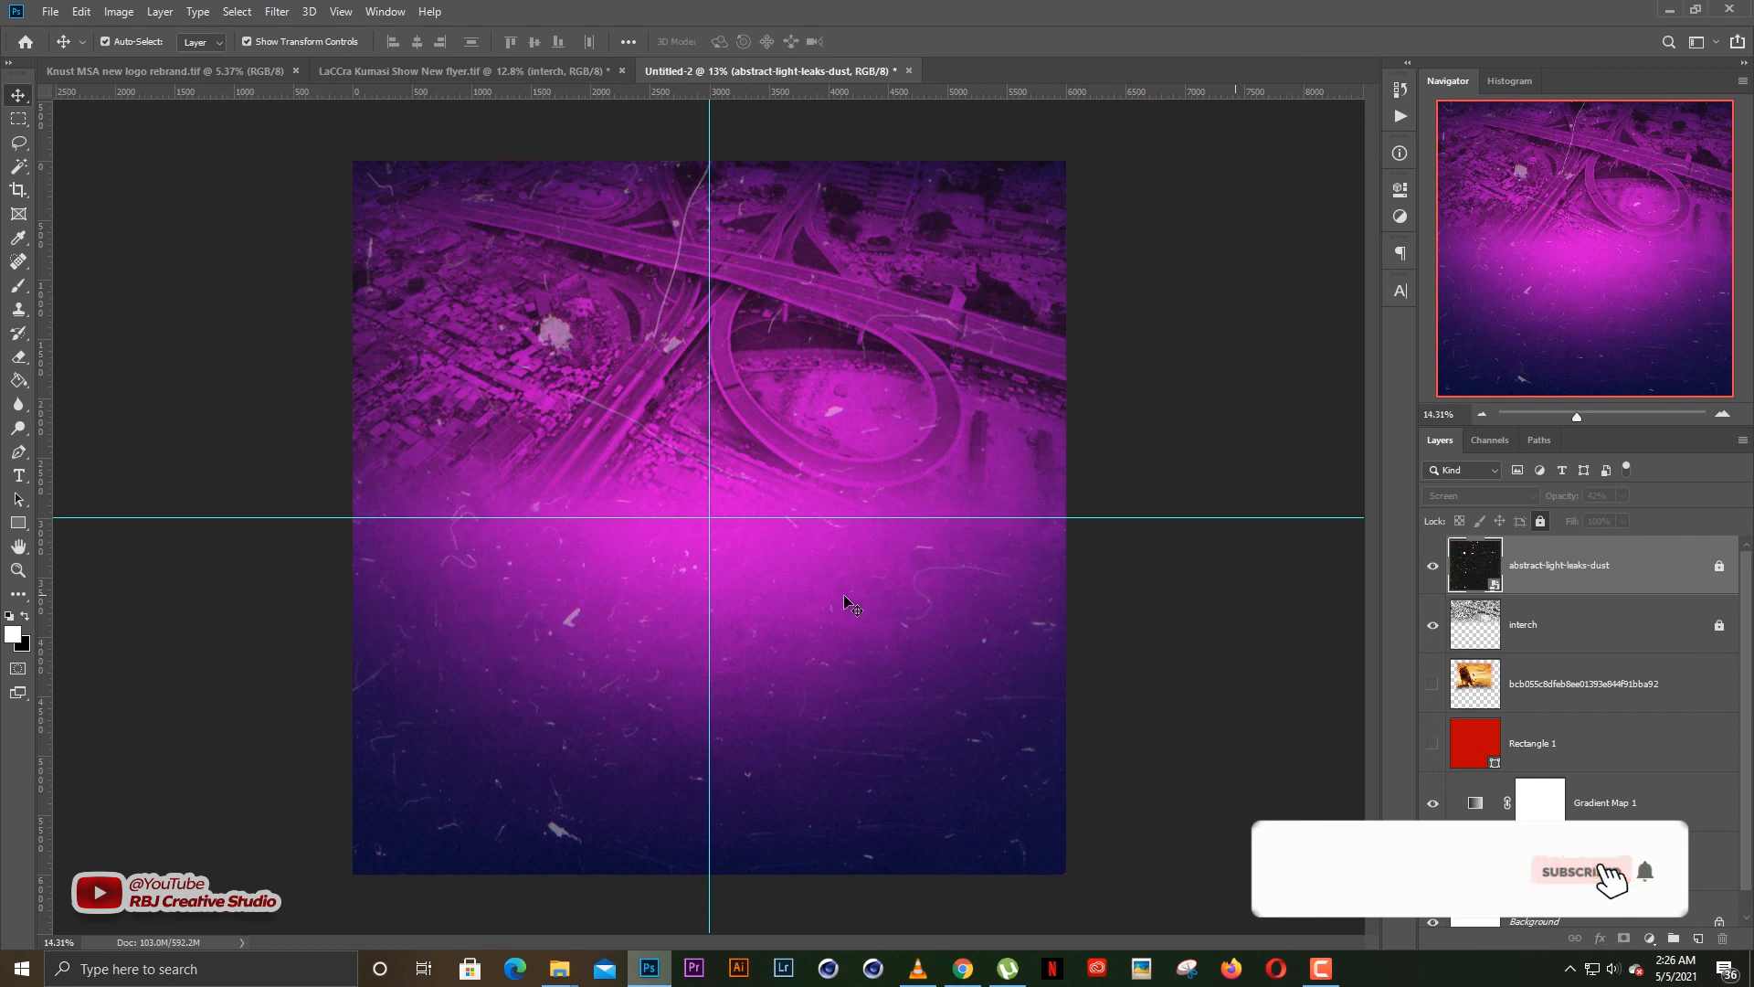
scroll(849, 599, up, 1)
scroll(722, 485, up, 1)
scroll(722, 485, down, 2)
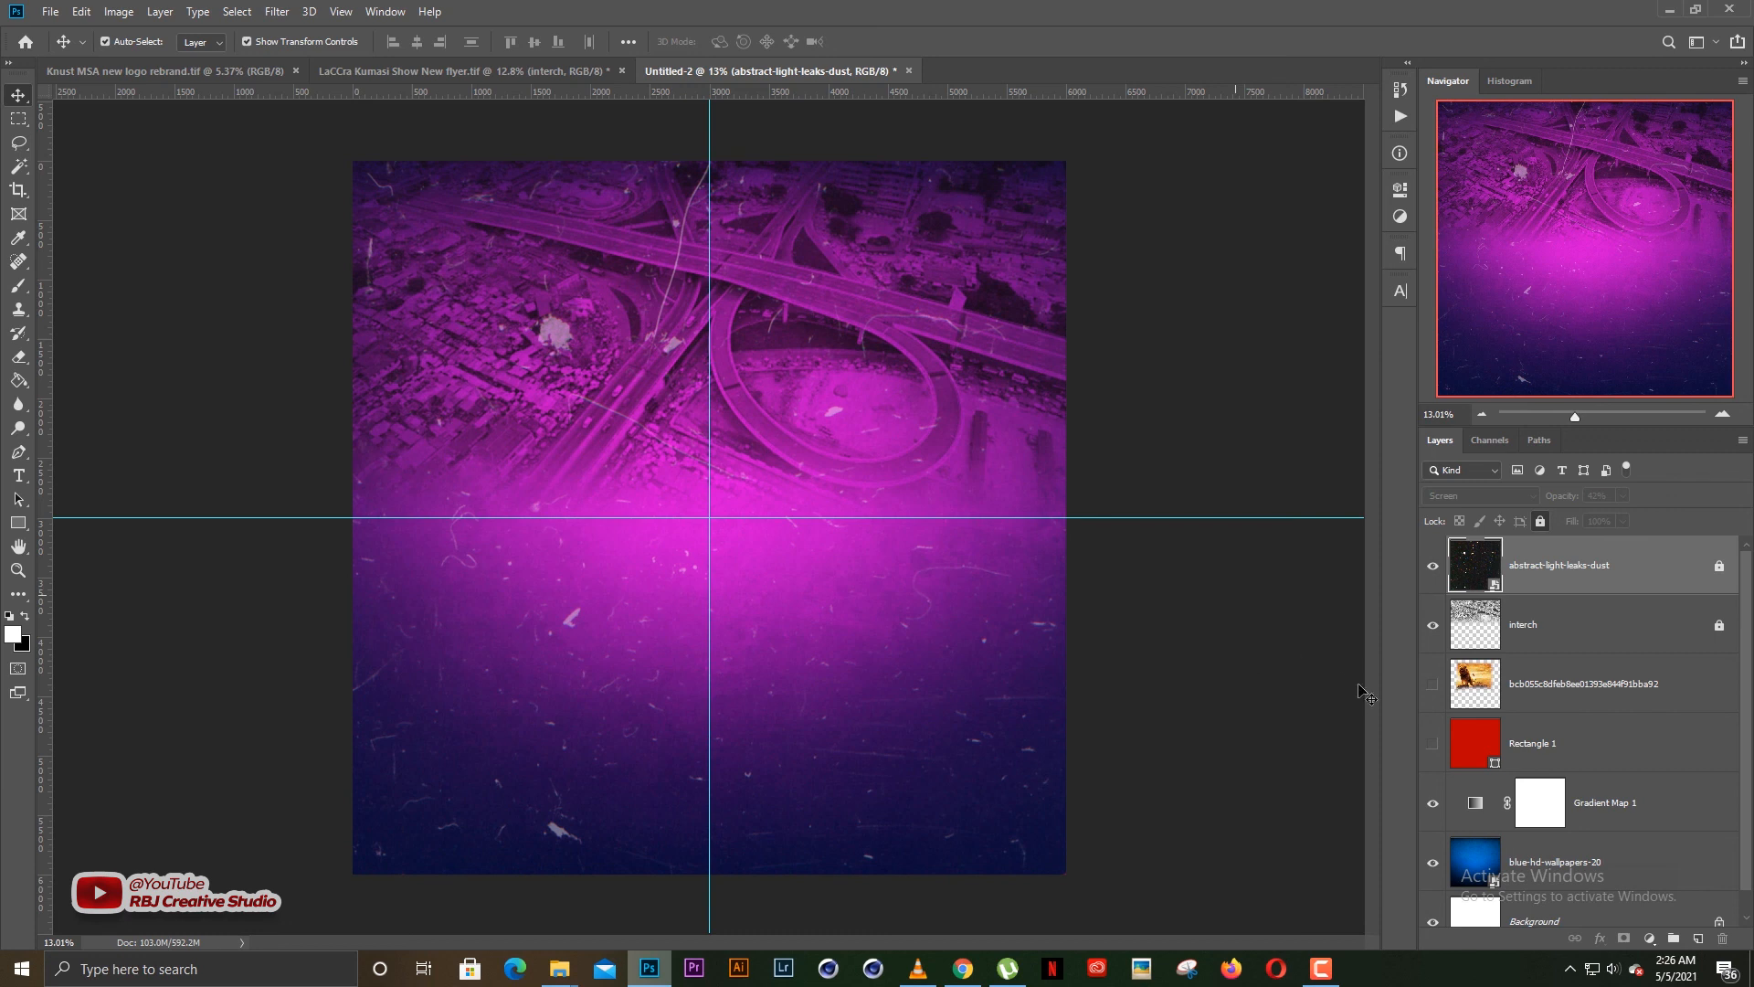
Try green, yellow, blue, red and violet hues on the magenta middle color stop of the Gradient Map 1 adjustment
click(1615, 809)
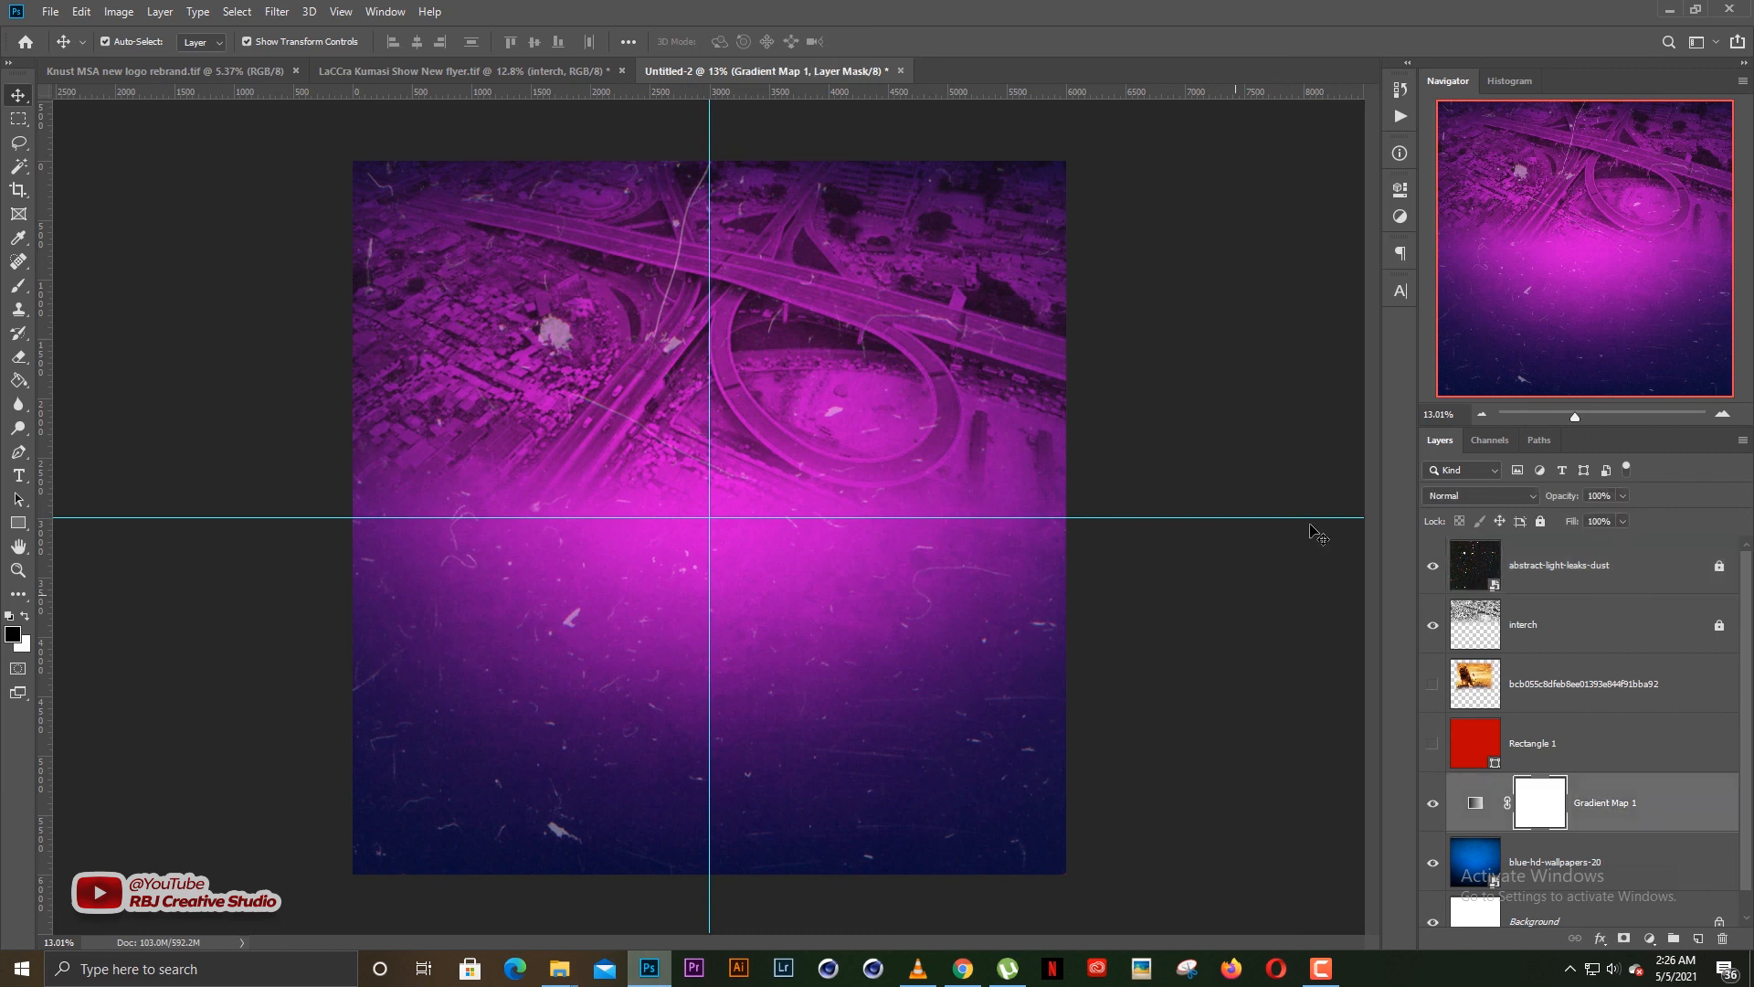
click(1399, 190)
click(1246, 252)
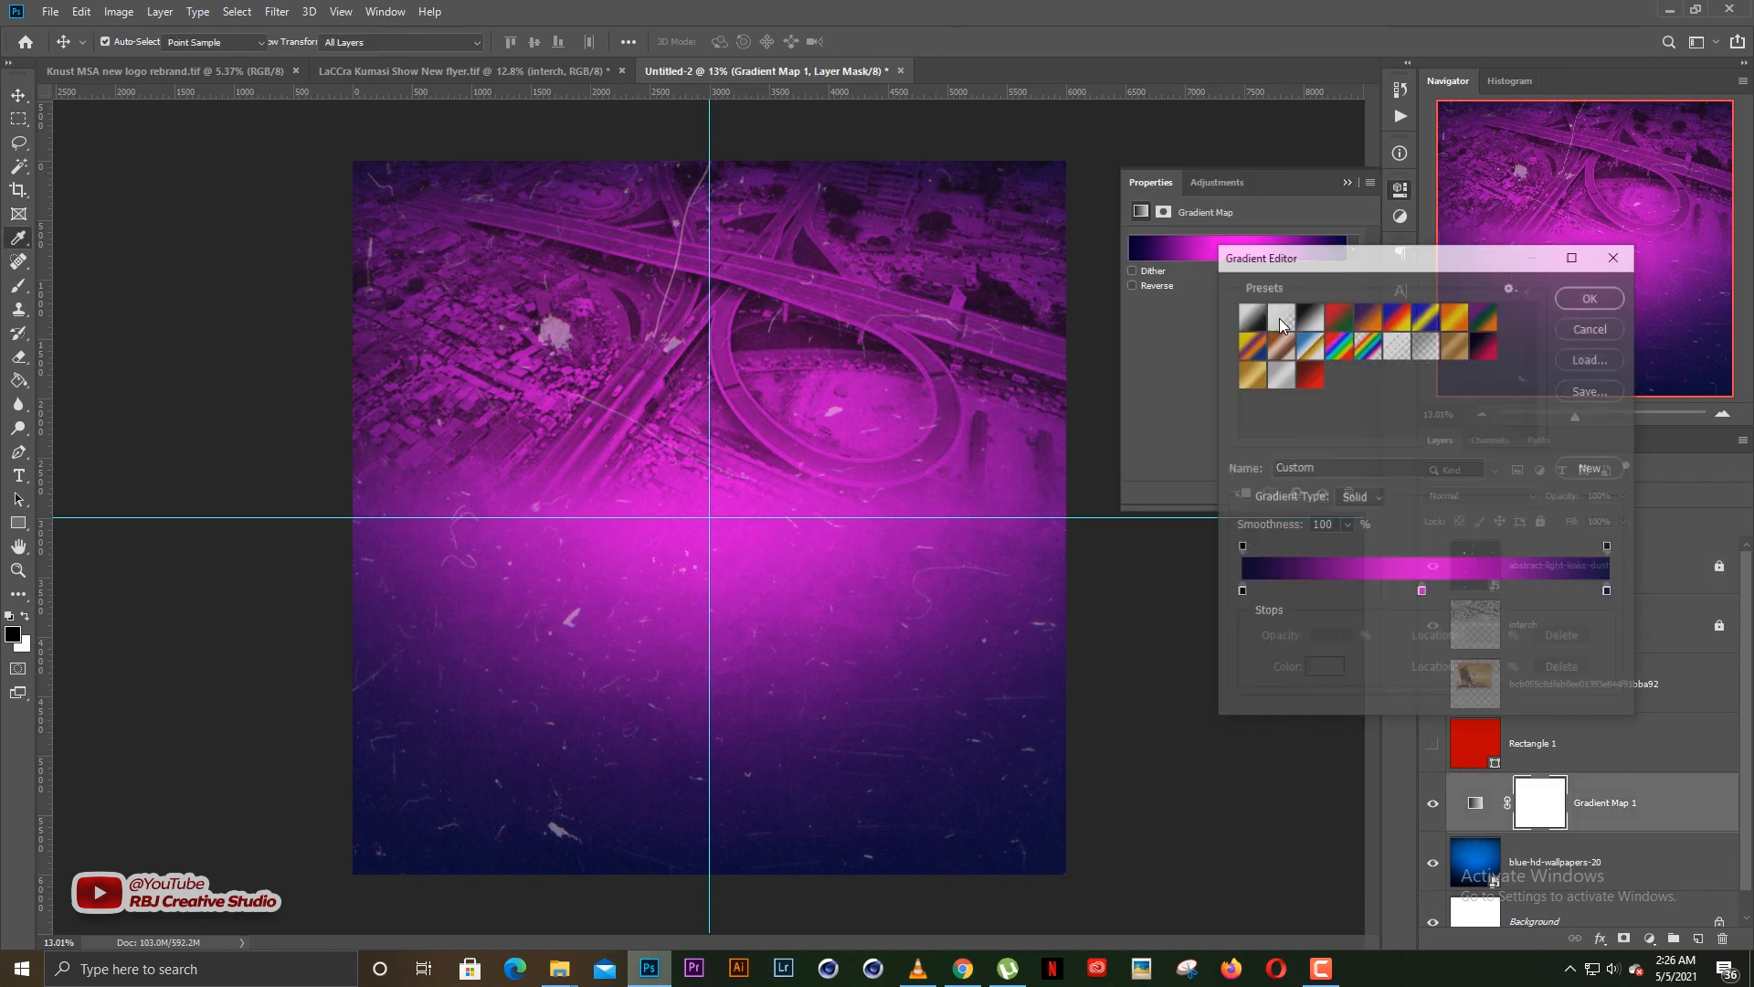
click(1422, 595)
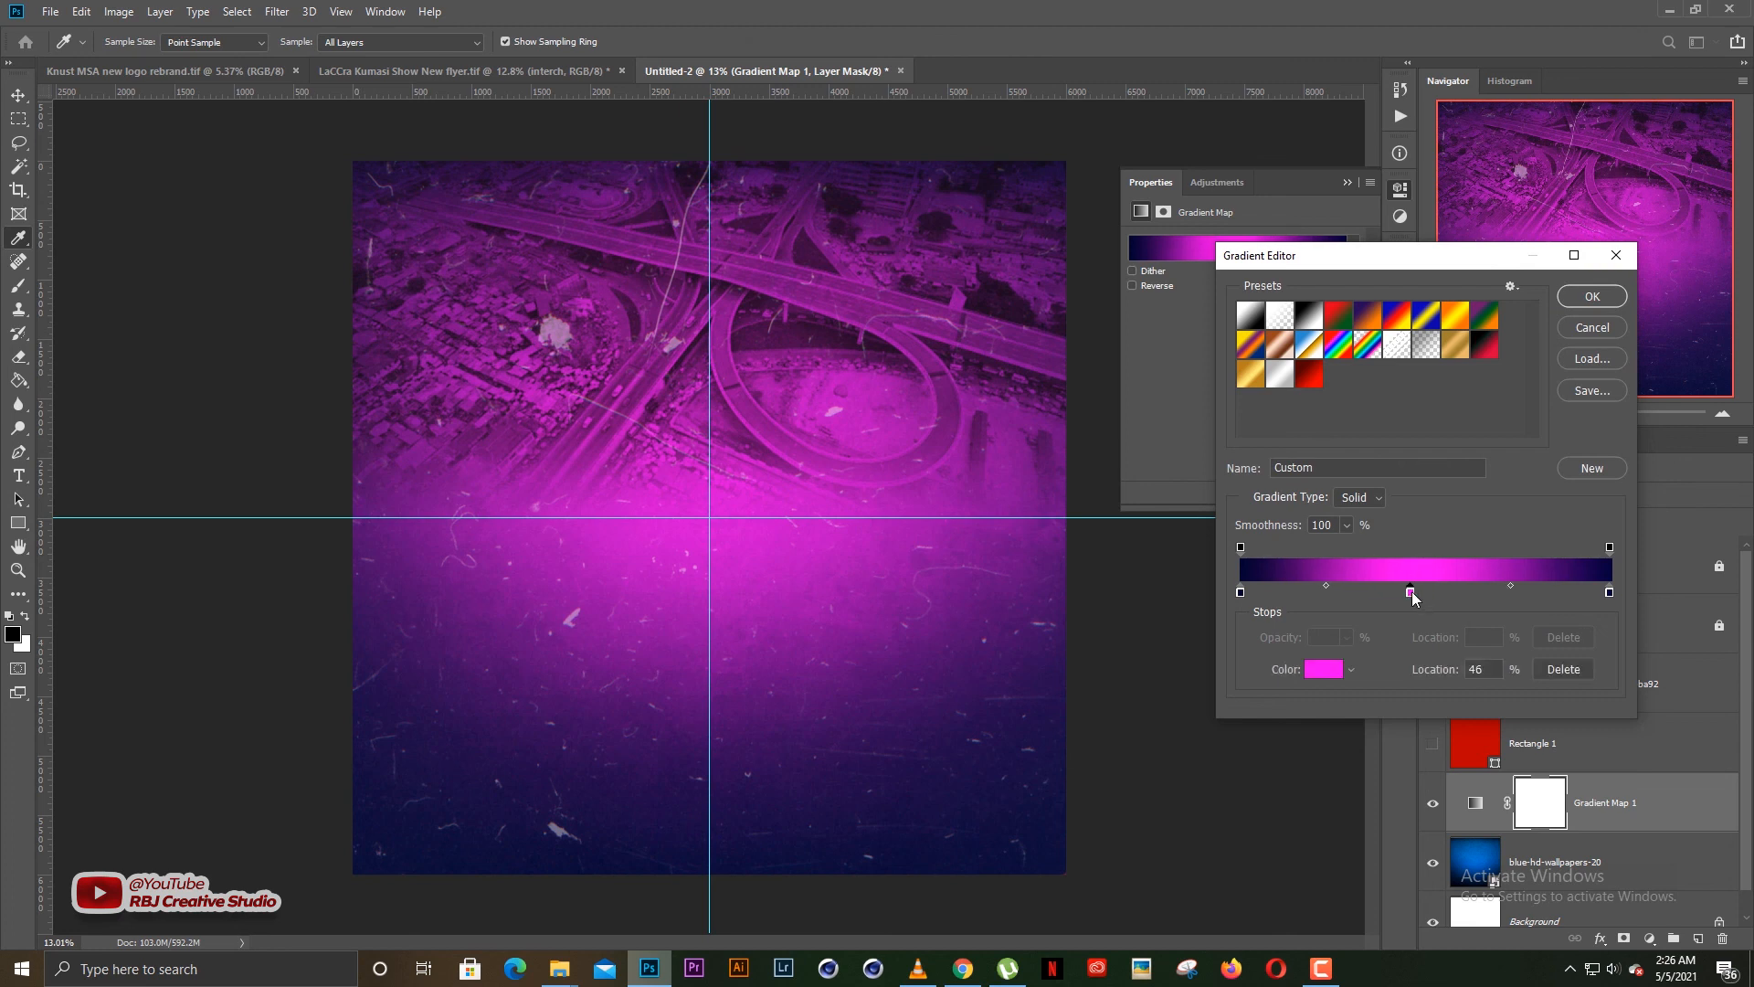
click(1323, 675)
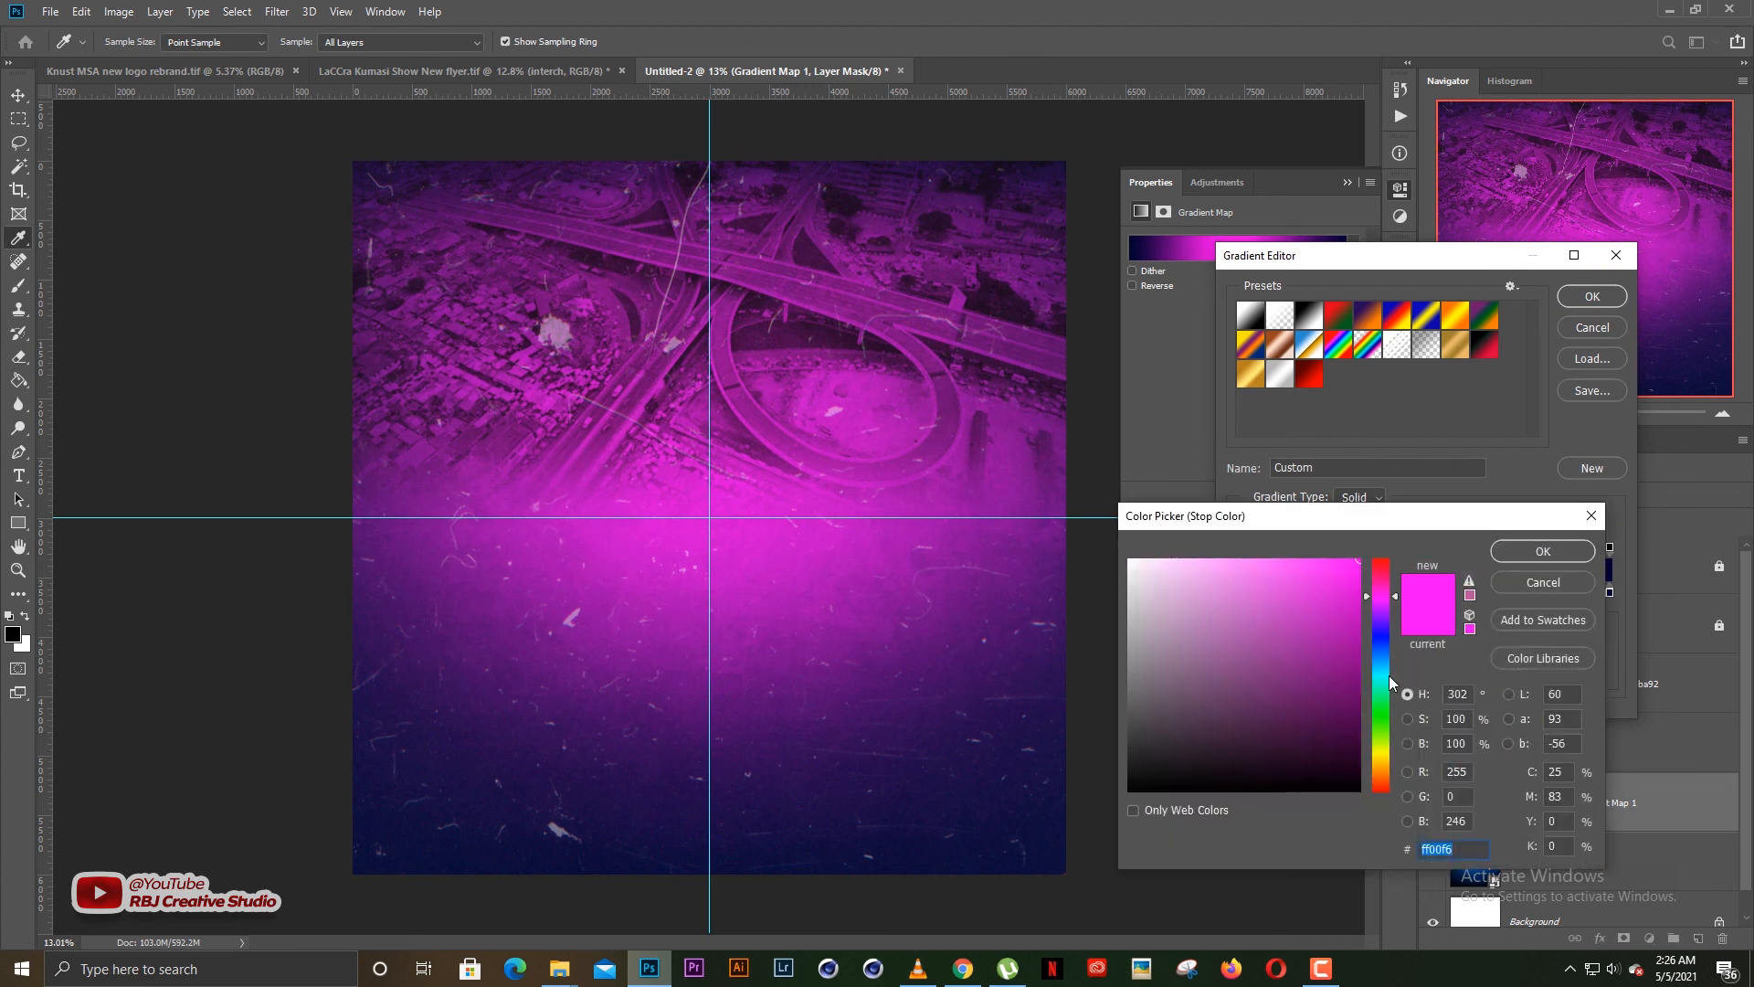
click(1382, 718)
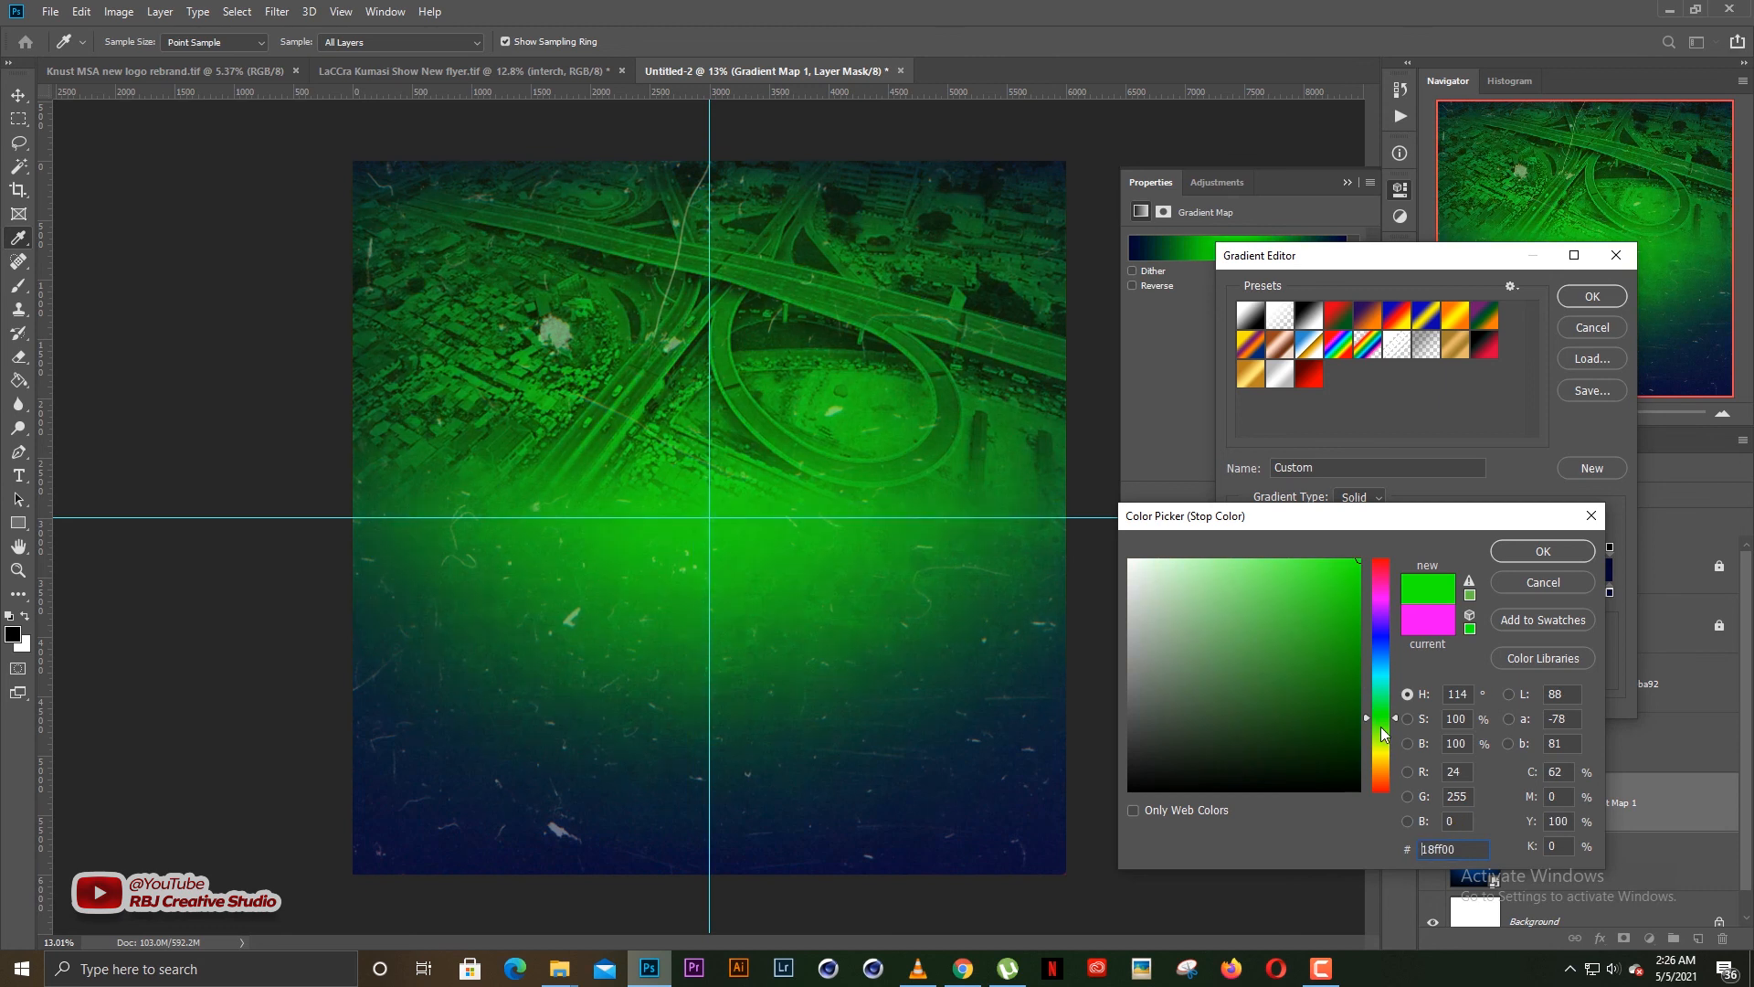
click(1380, 755)
click(1385, 633)
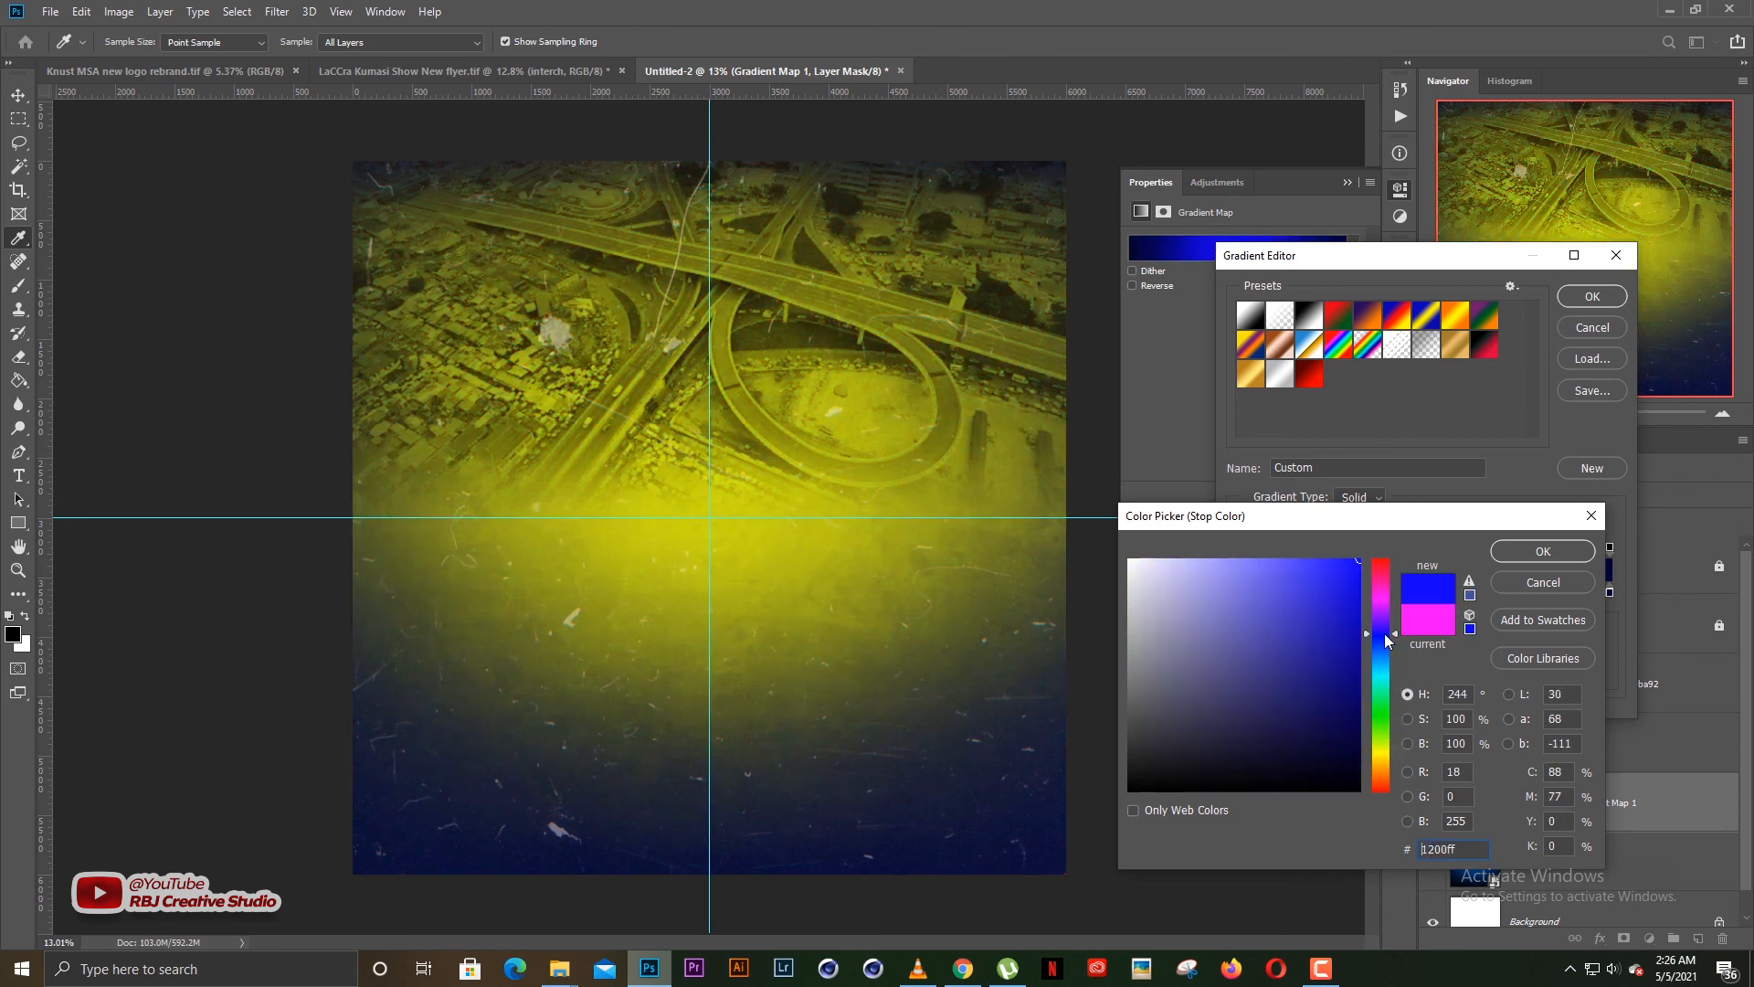
drag(1380, 608, 1389, 524)
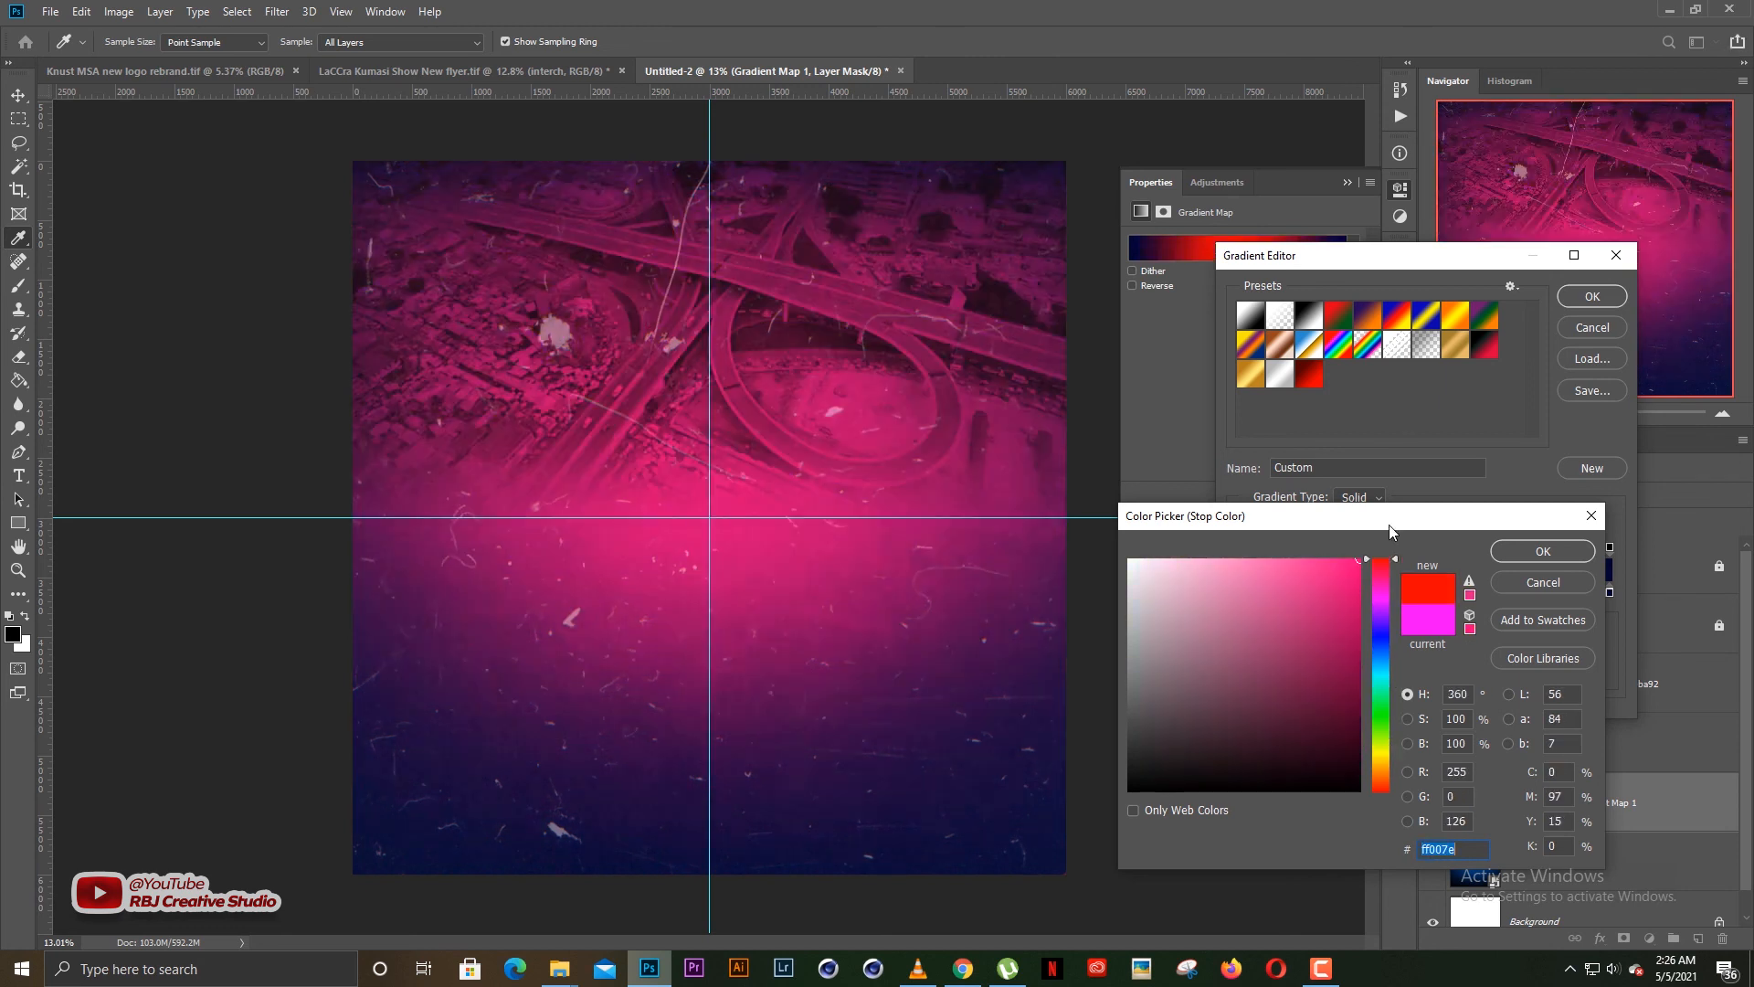
click(1381, 603)
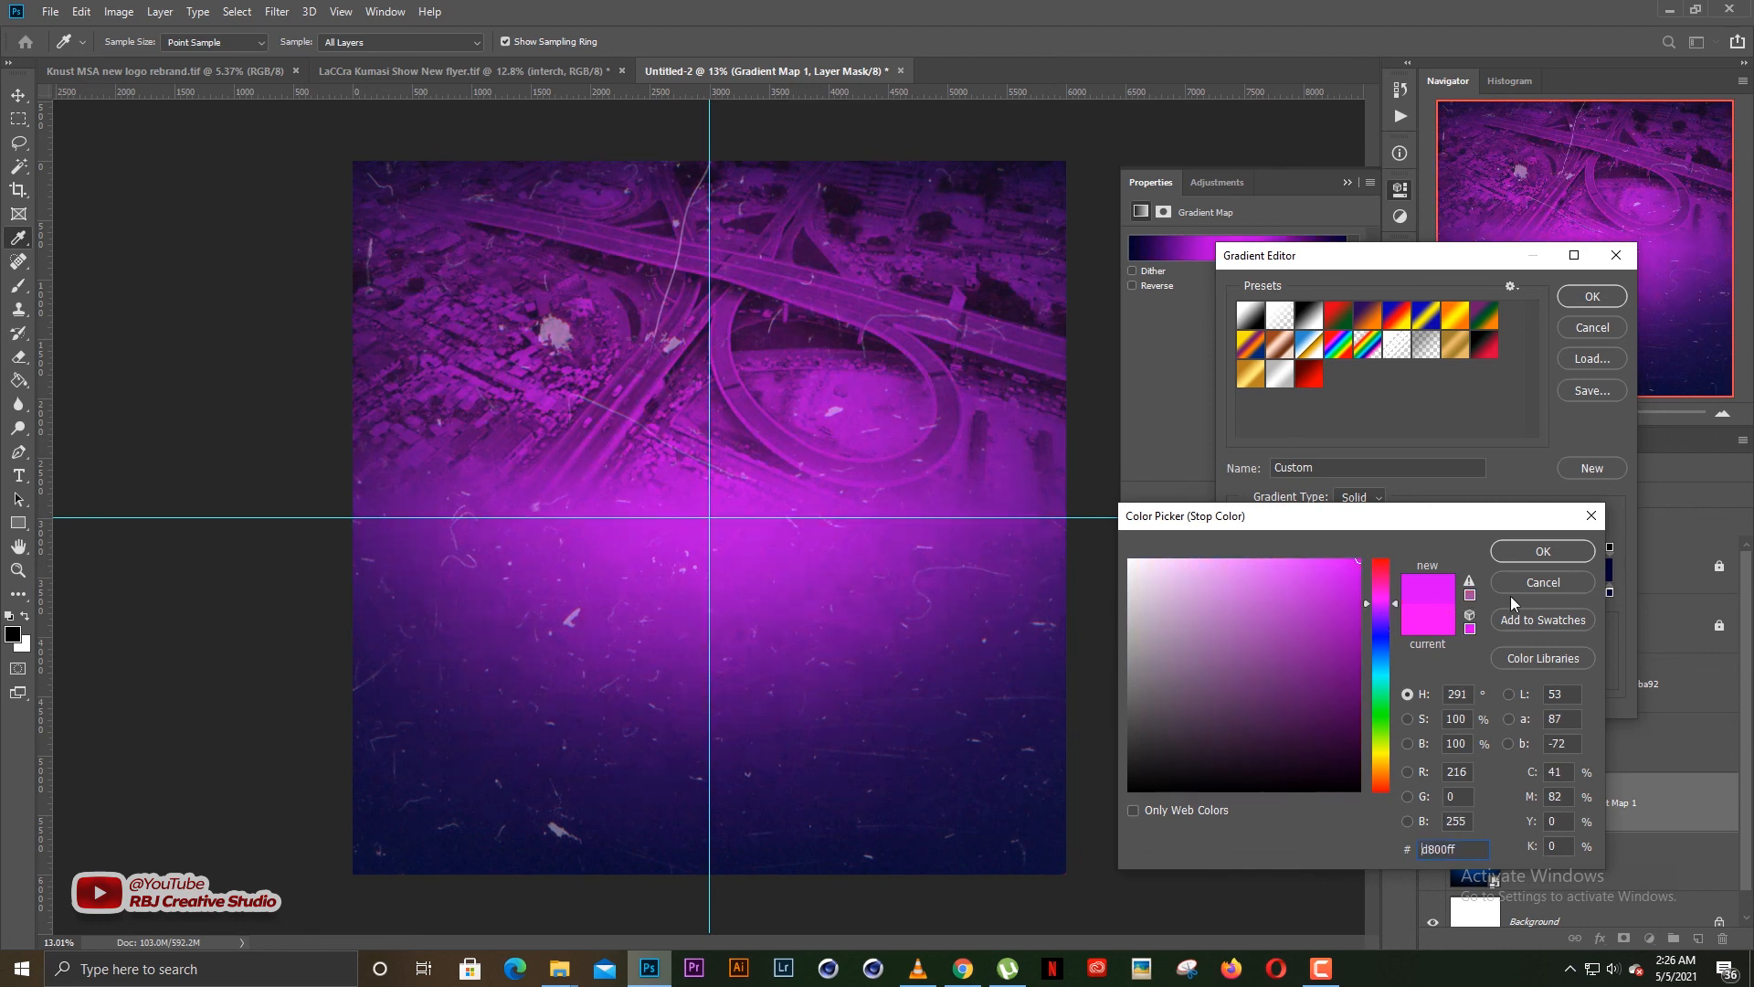
click(1543, 557)
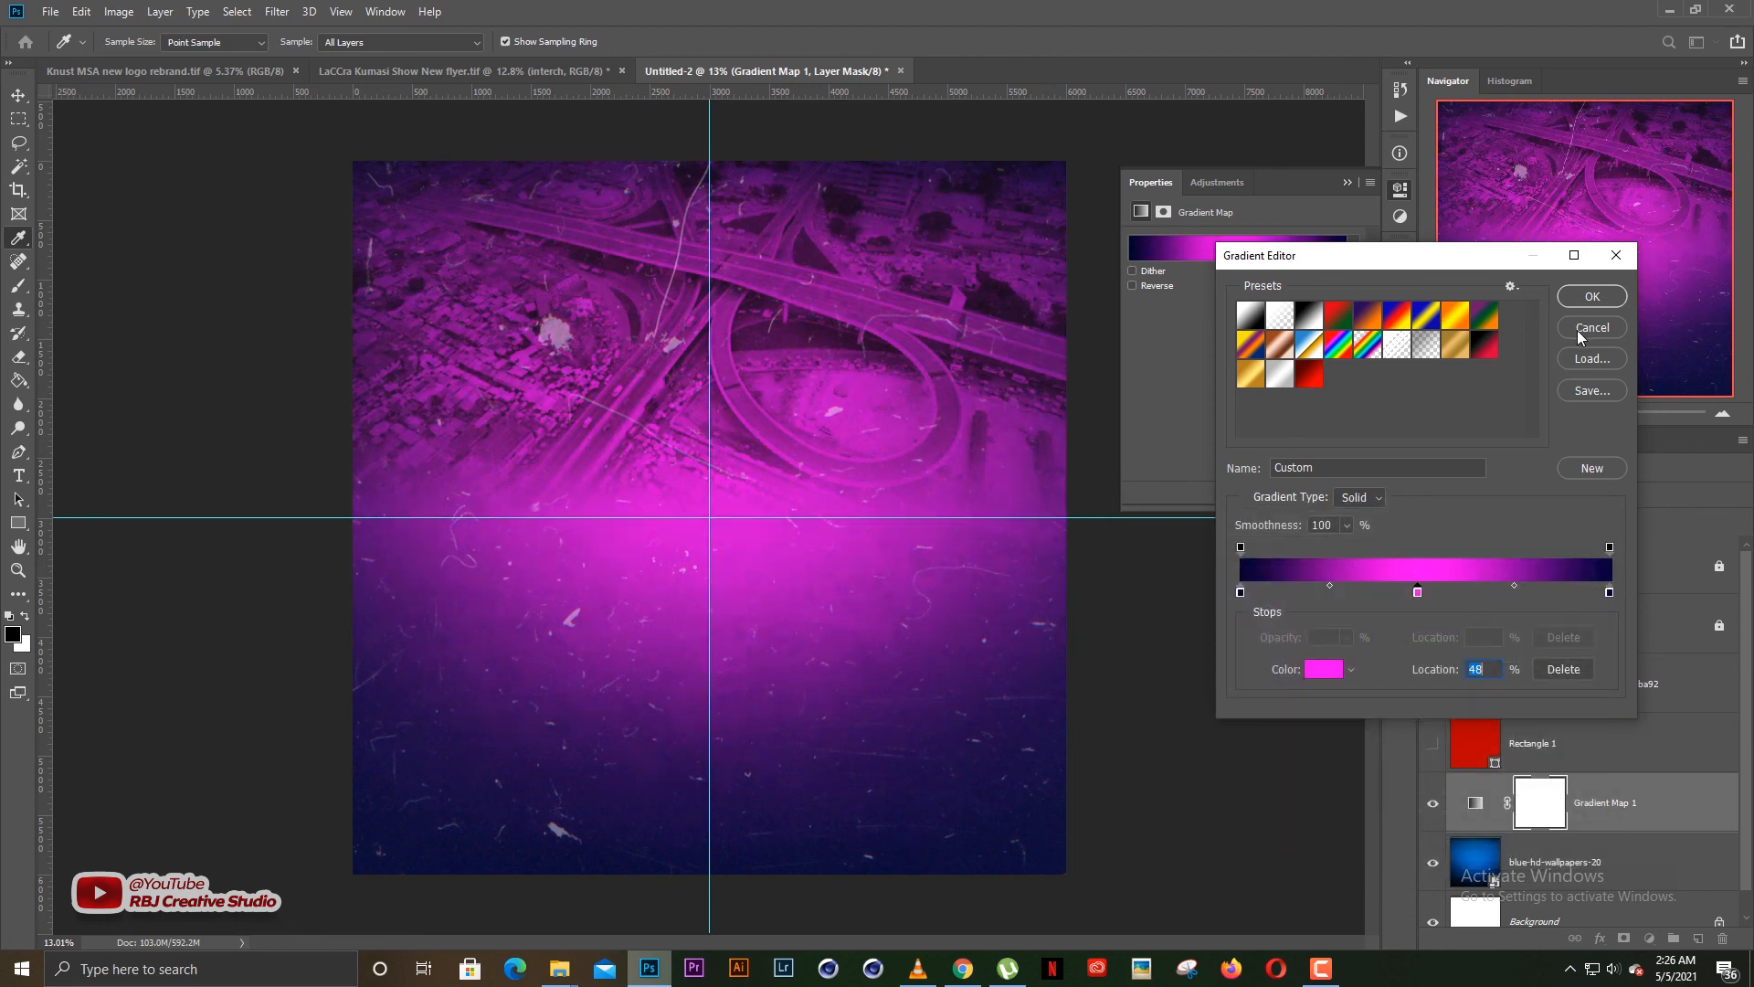
key(Return)
click(1345, 185)
click(1149, 396)
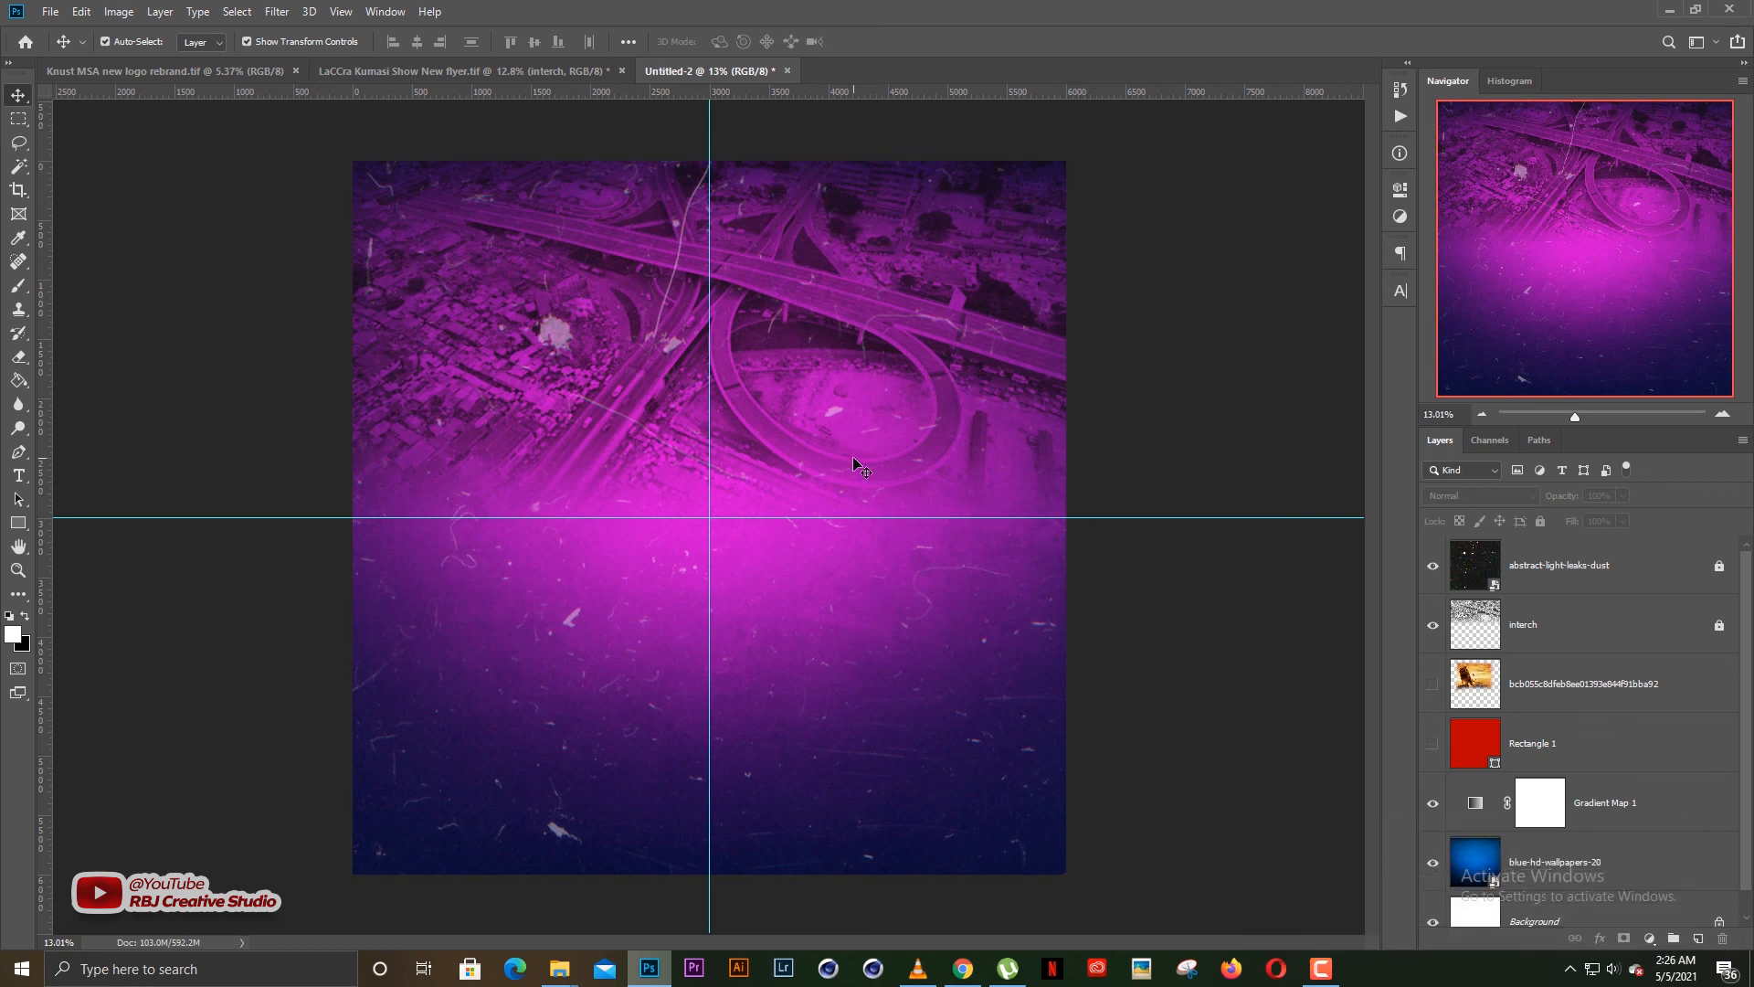
Switch to the Knust MSA new logo rebrand.tif document and look over its logo and committee icon artboards
scroll(854, 457, up, 1)
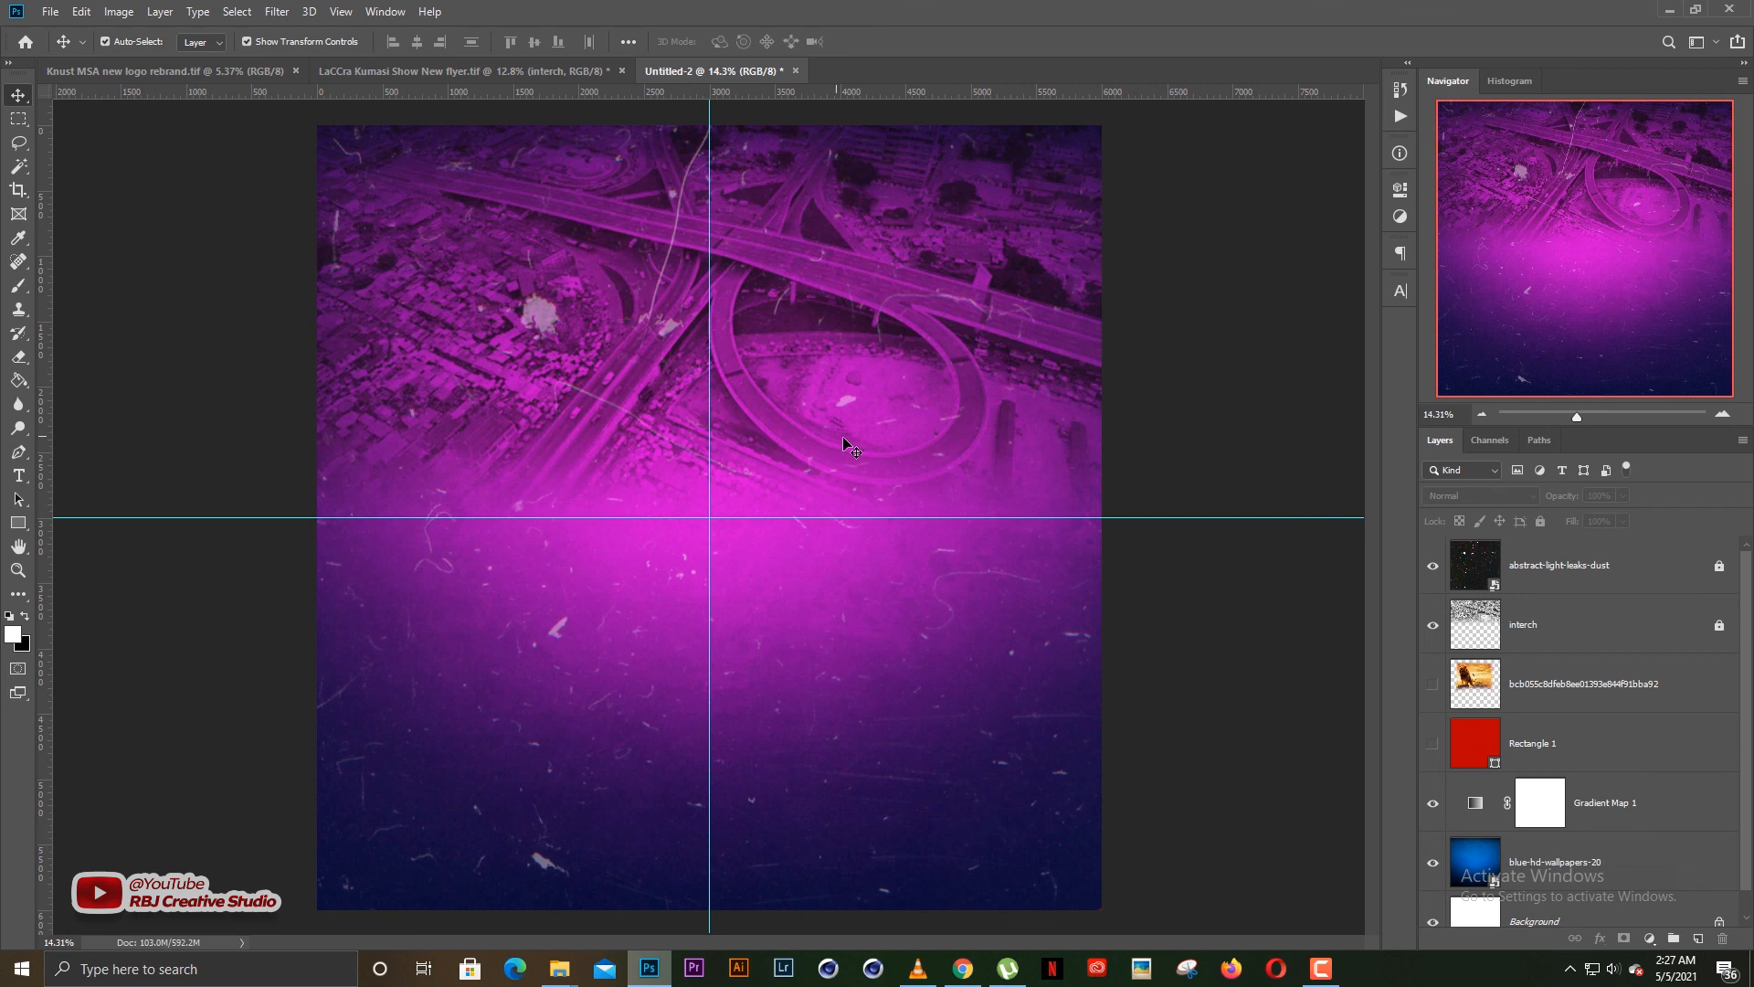
scroll(803, 511, down, 1)
scroll(804, 512, up, 1)
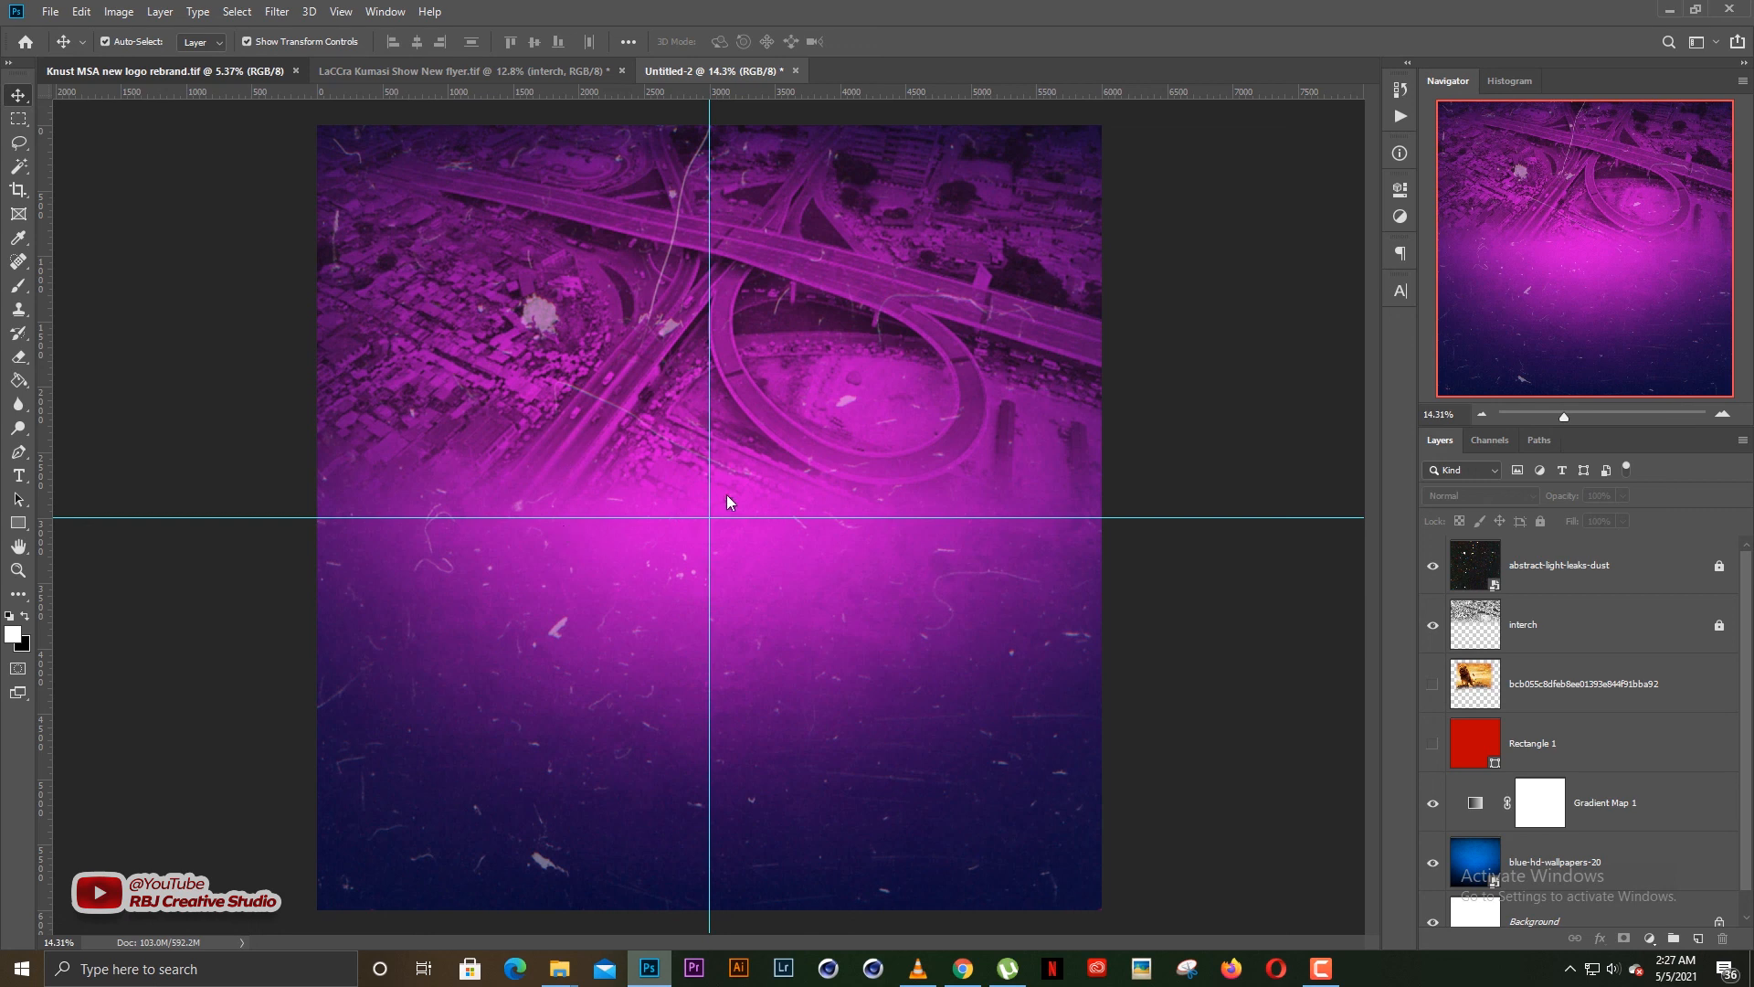
scroll(522, 537, up, 4)
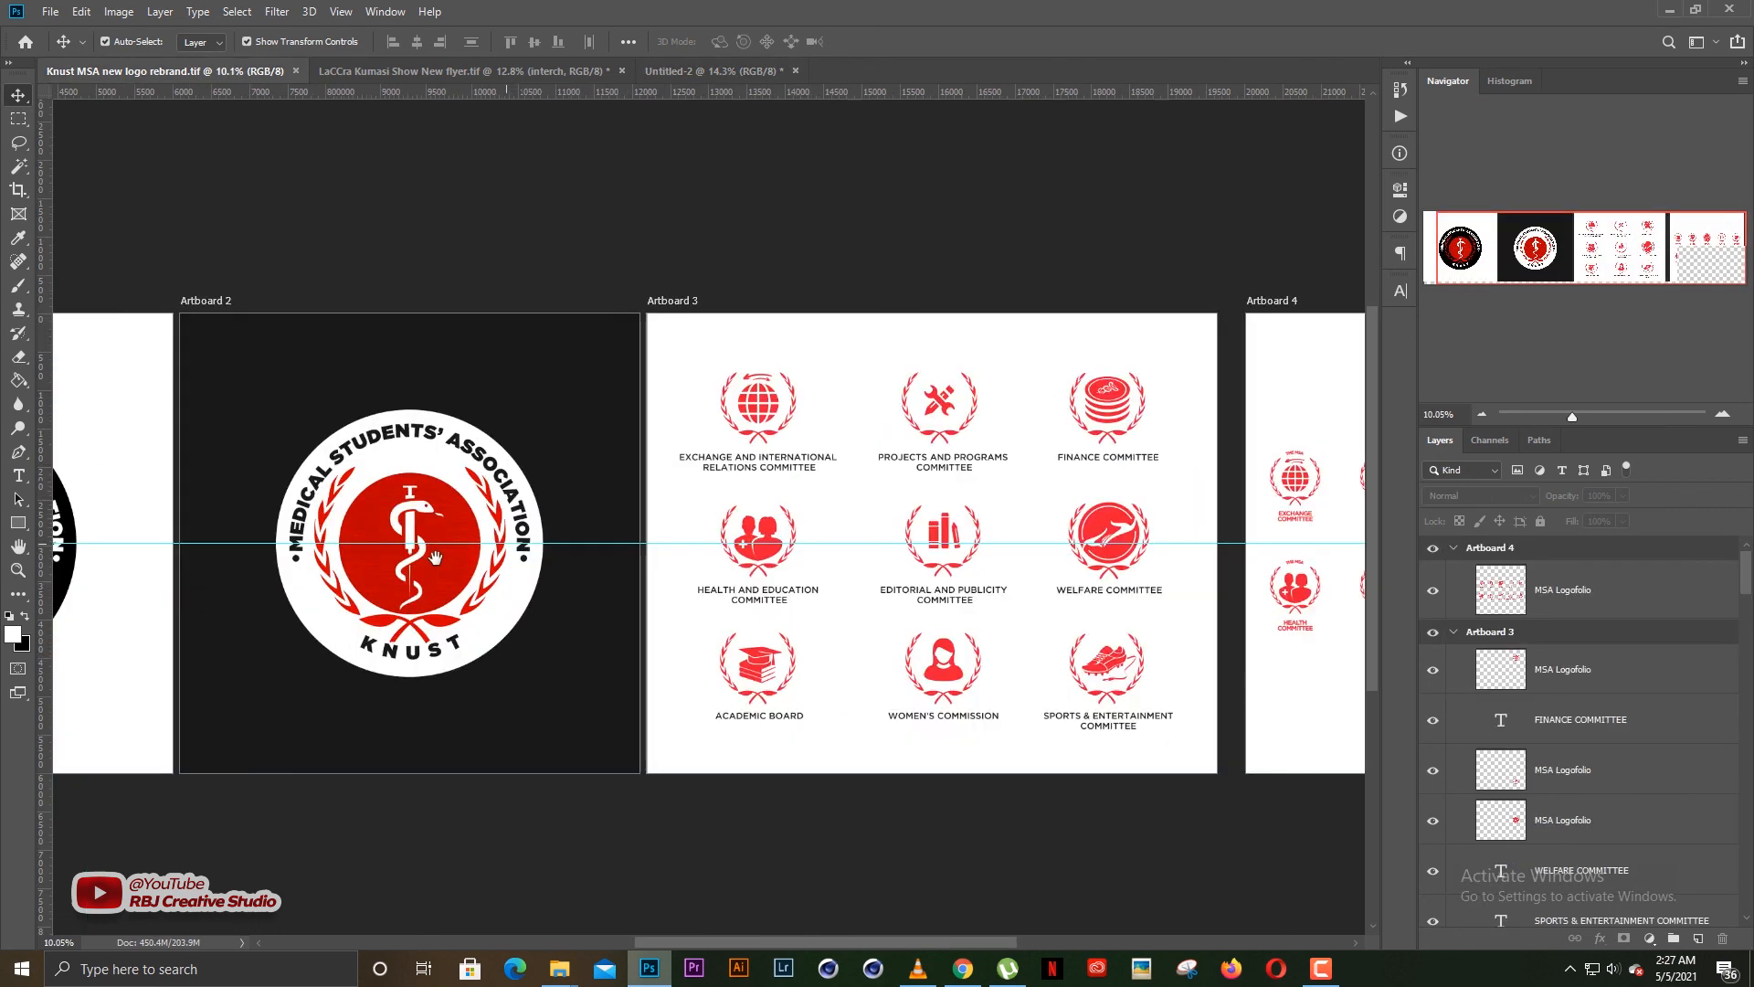
Examine the logo versions on Artboards 1 and 2 and the committee icons on Artboards 3 and 4, and return to the Untitled-2 document
drag(435, 557, 961, 550)
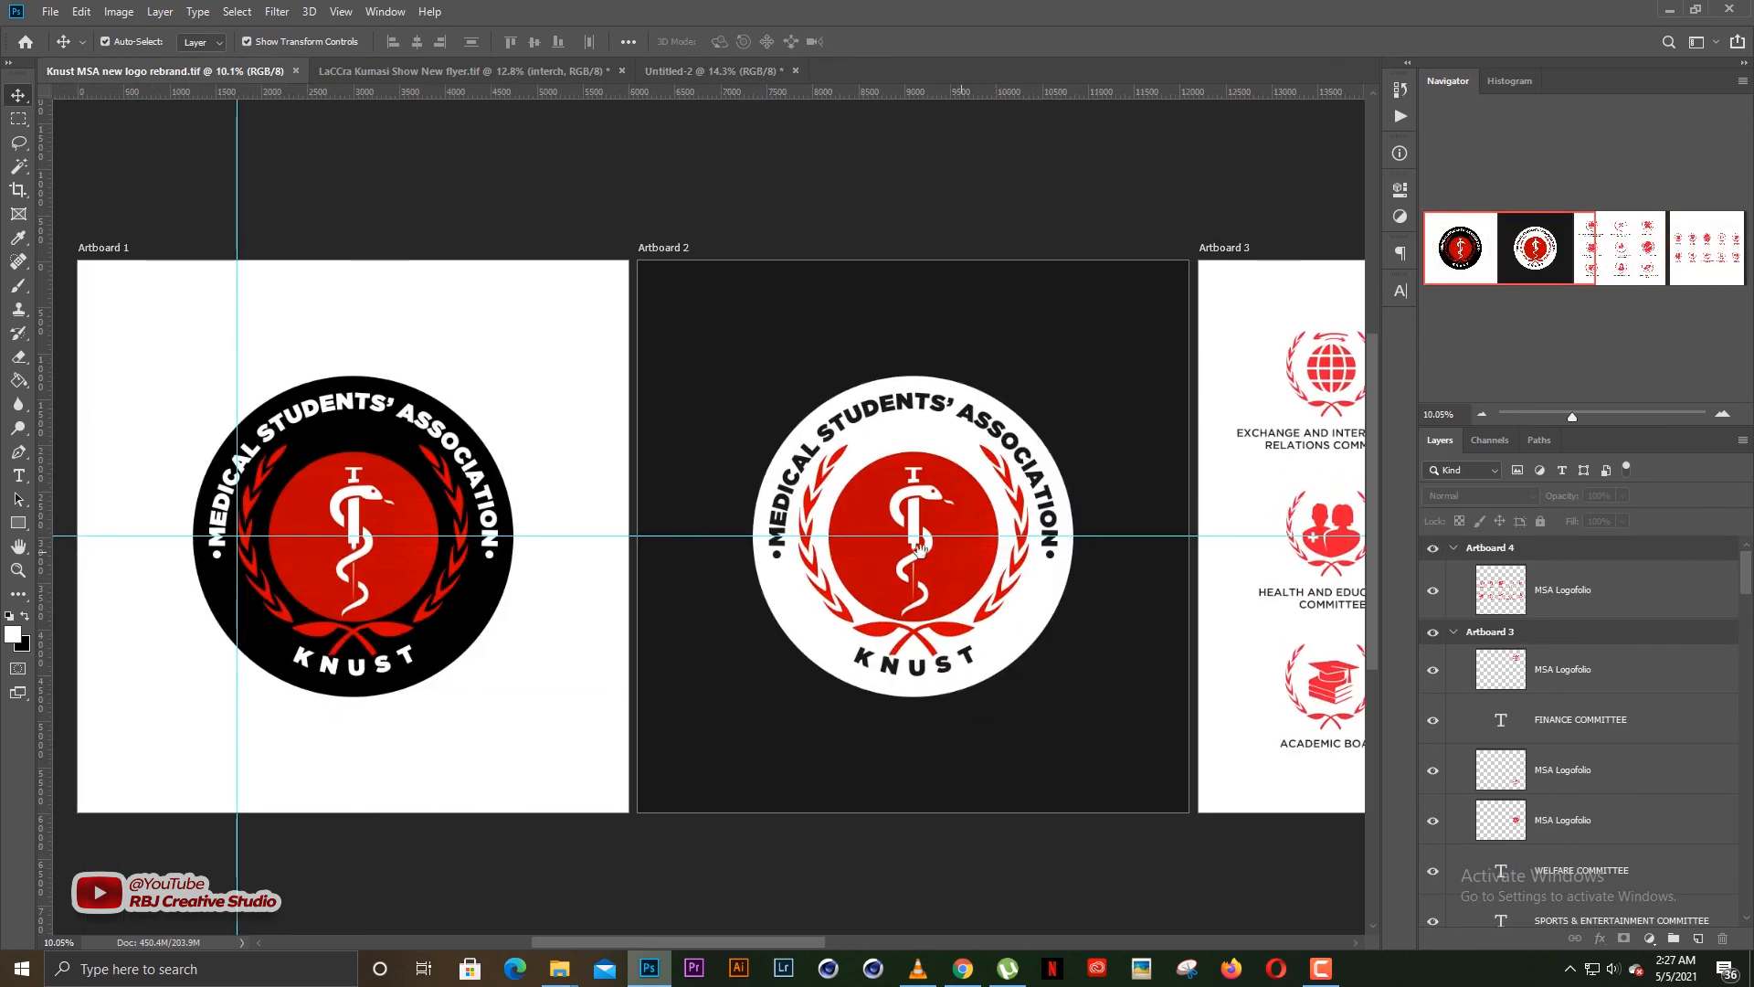
scroll(919, 547, up, 2)
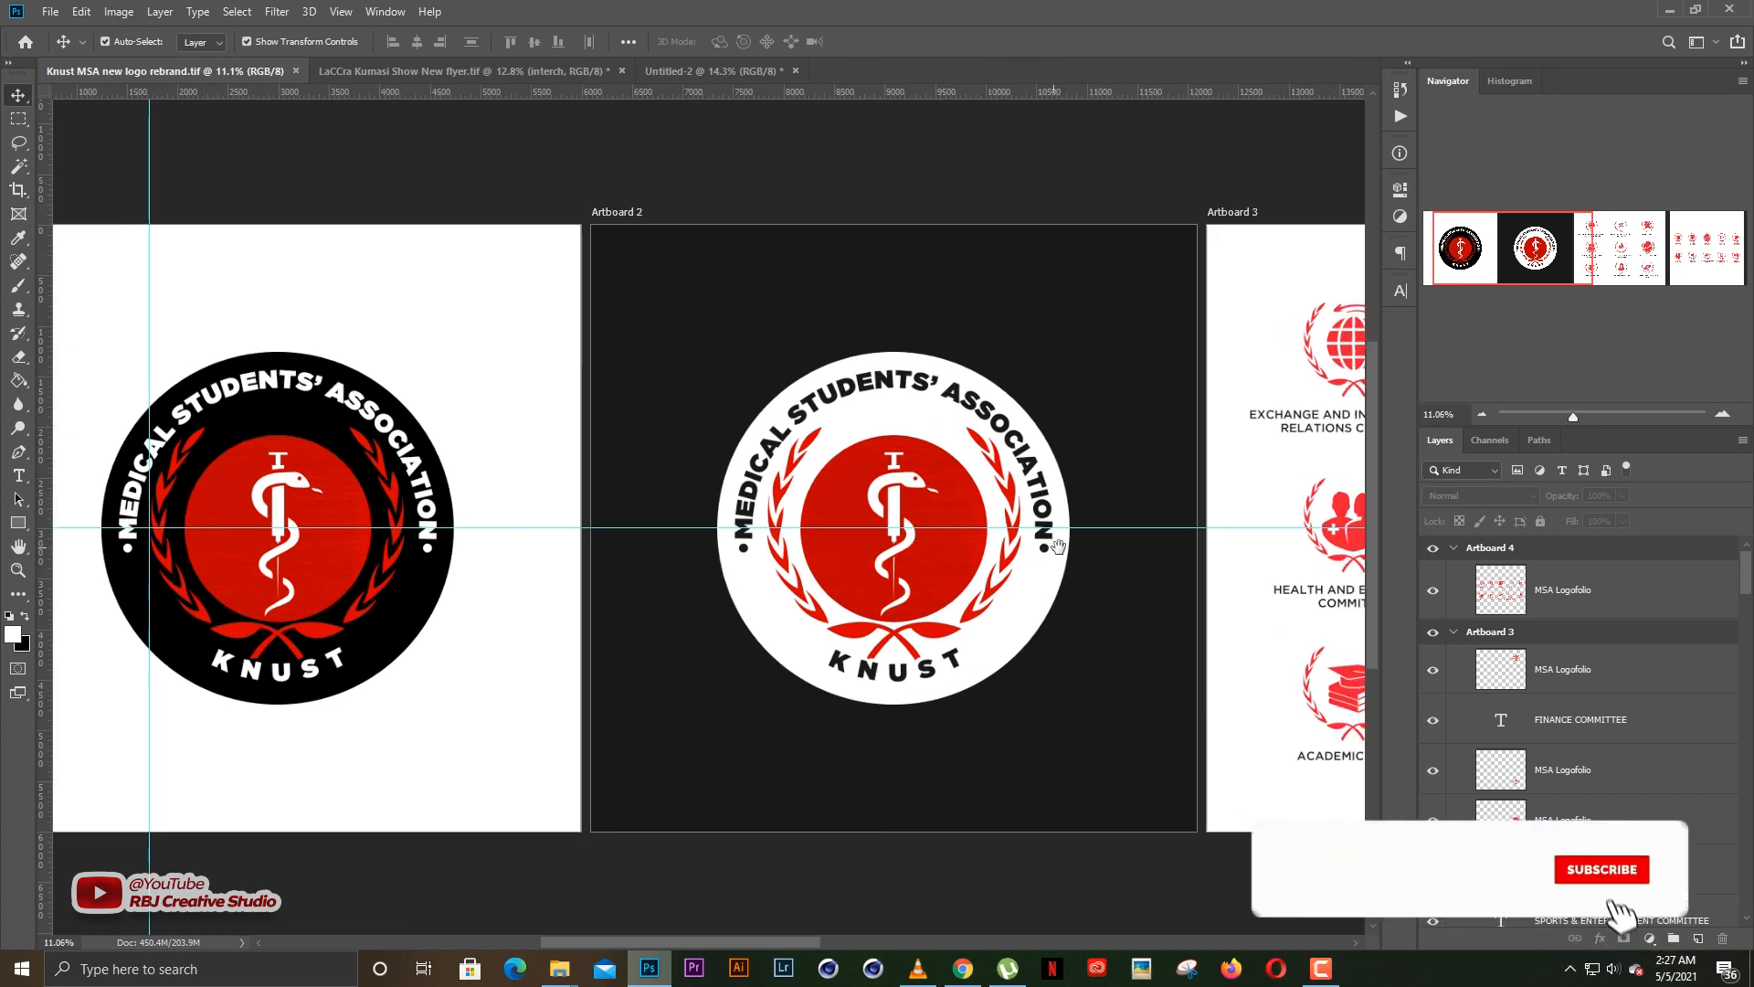
drag(843, 556, 861, 557)
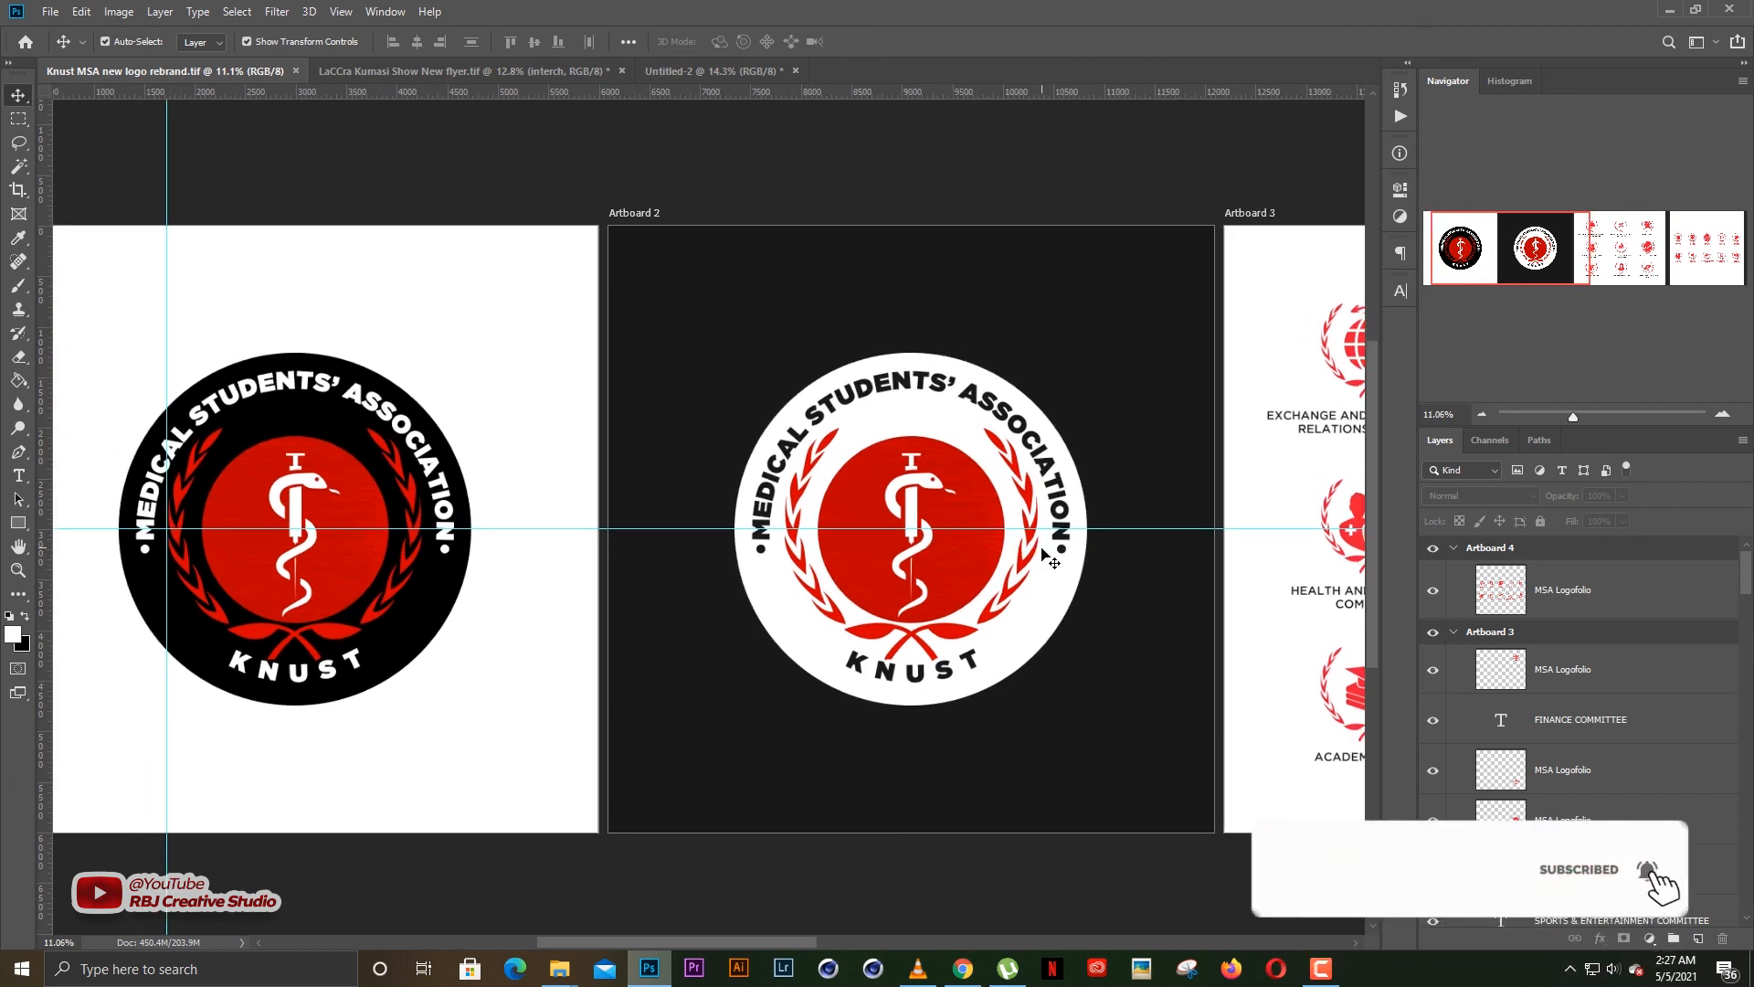
drag(1119, 549, 719, 544)
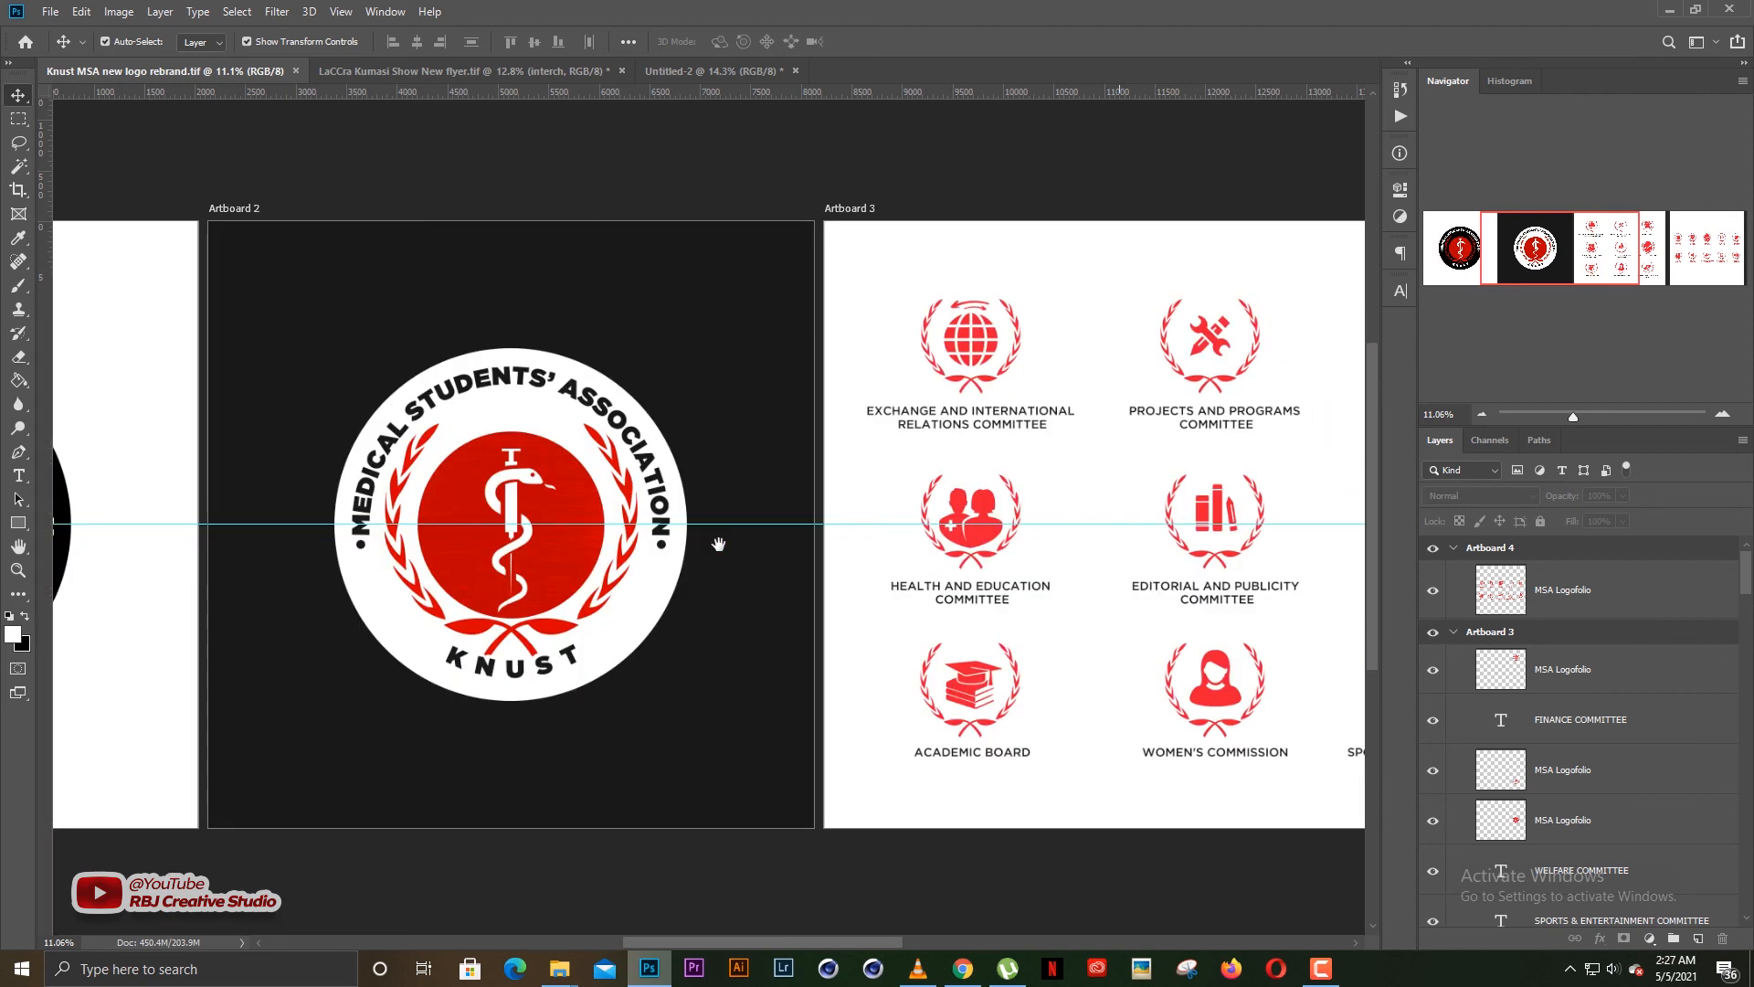
drag(1145, 561, 897, 567)
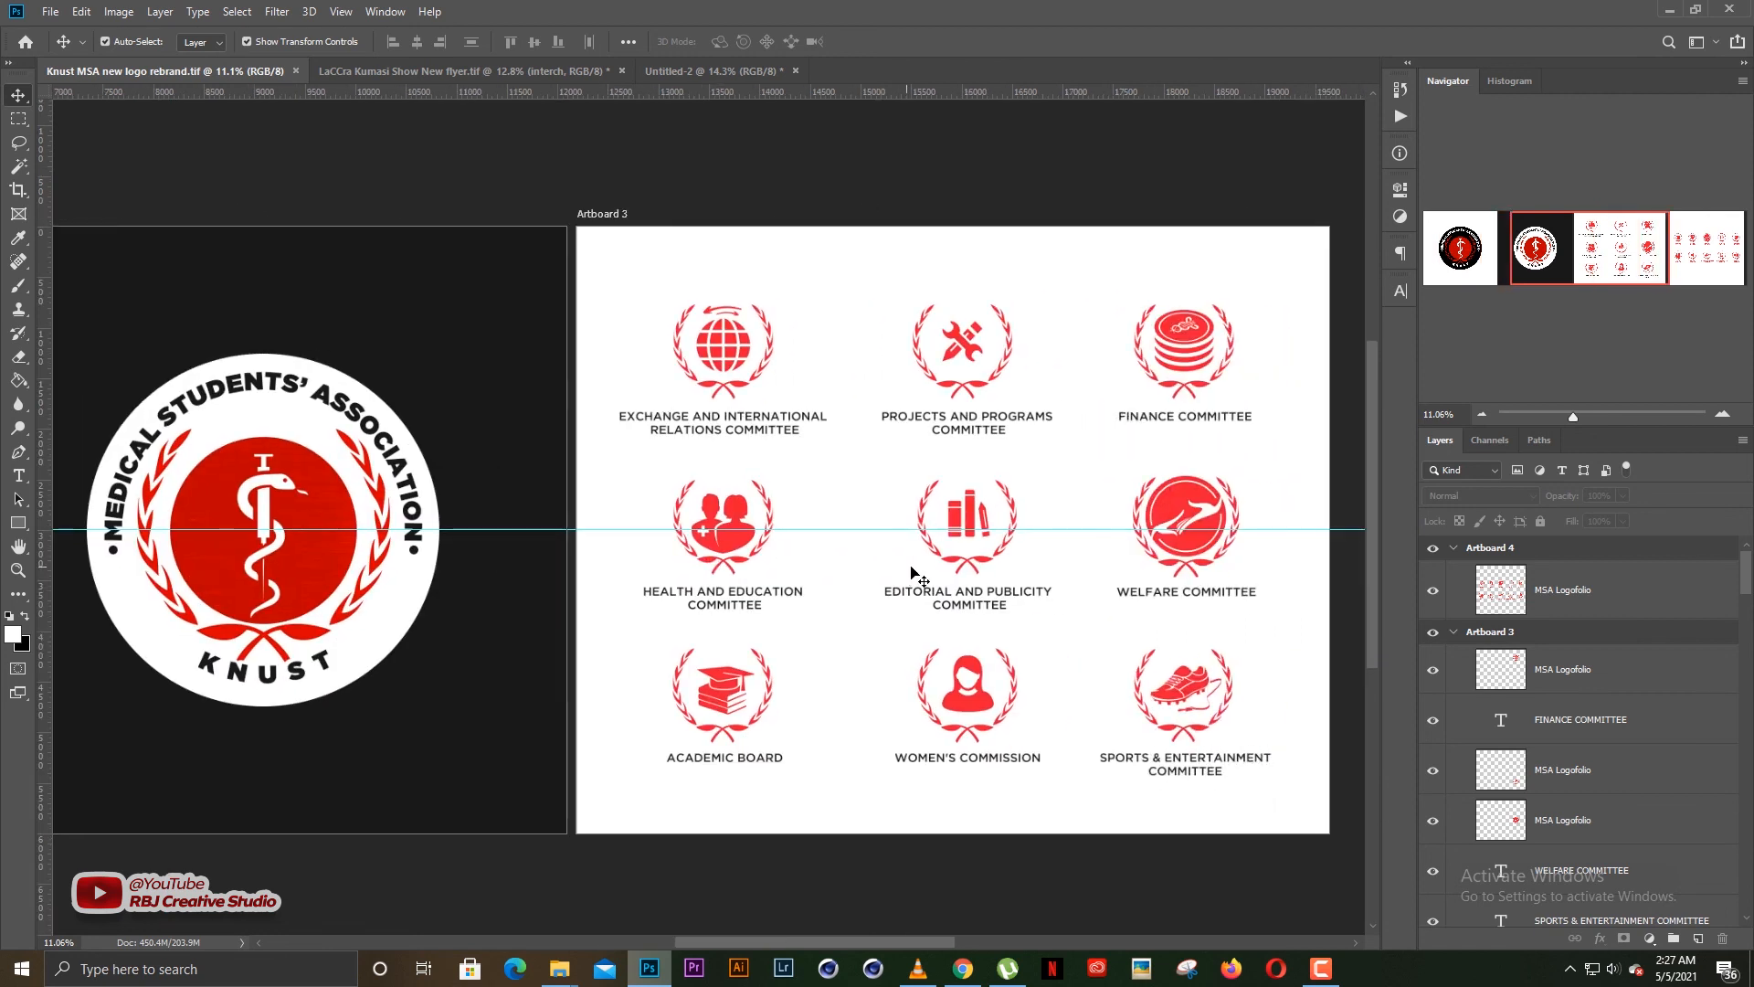
scroll(960, 587, down, 5)
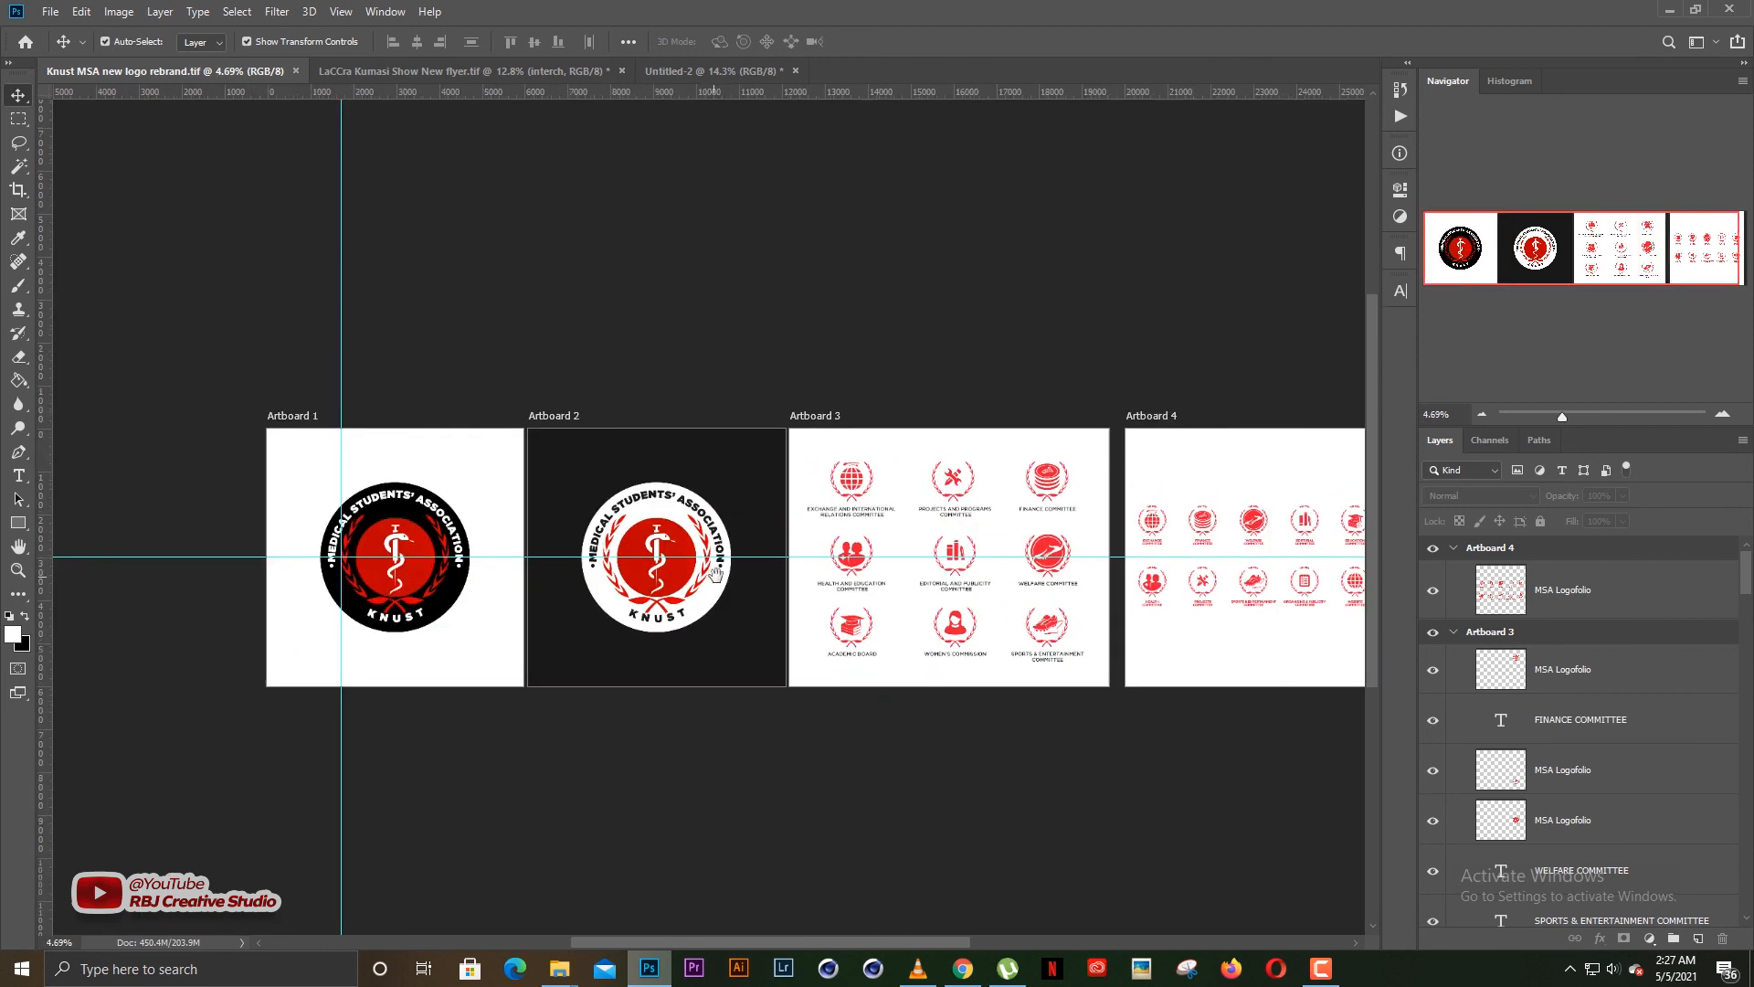
drag(942, 572, 858, 572)
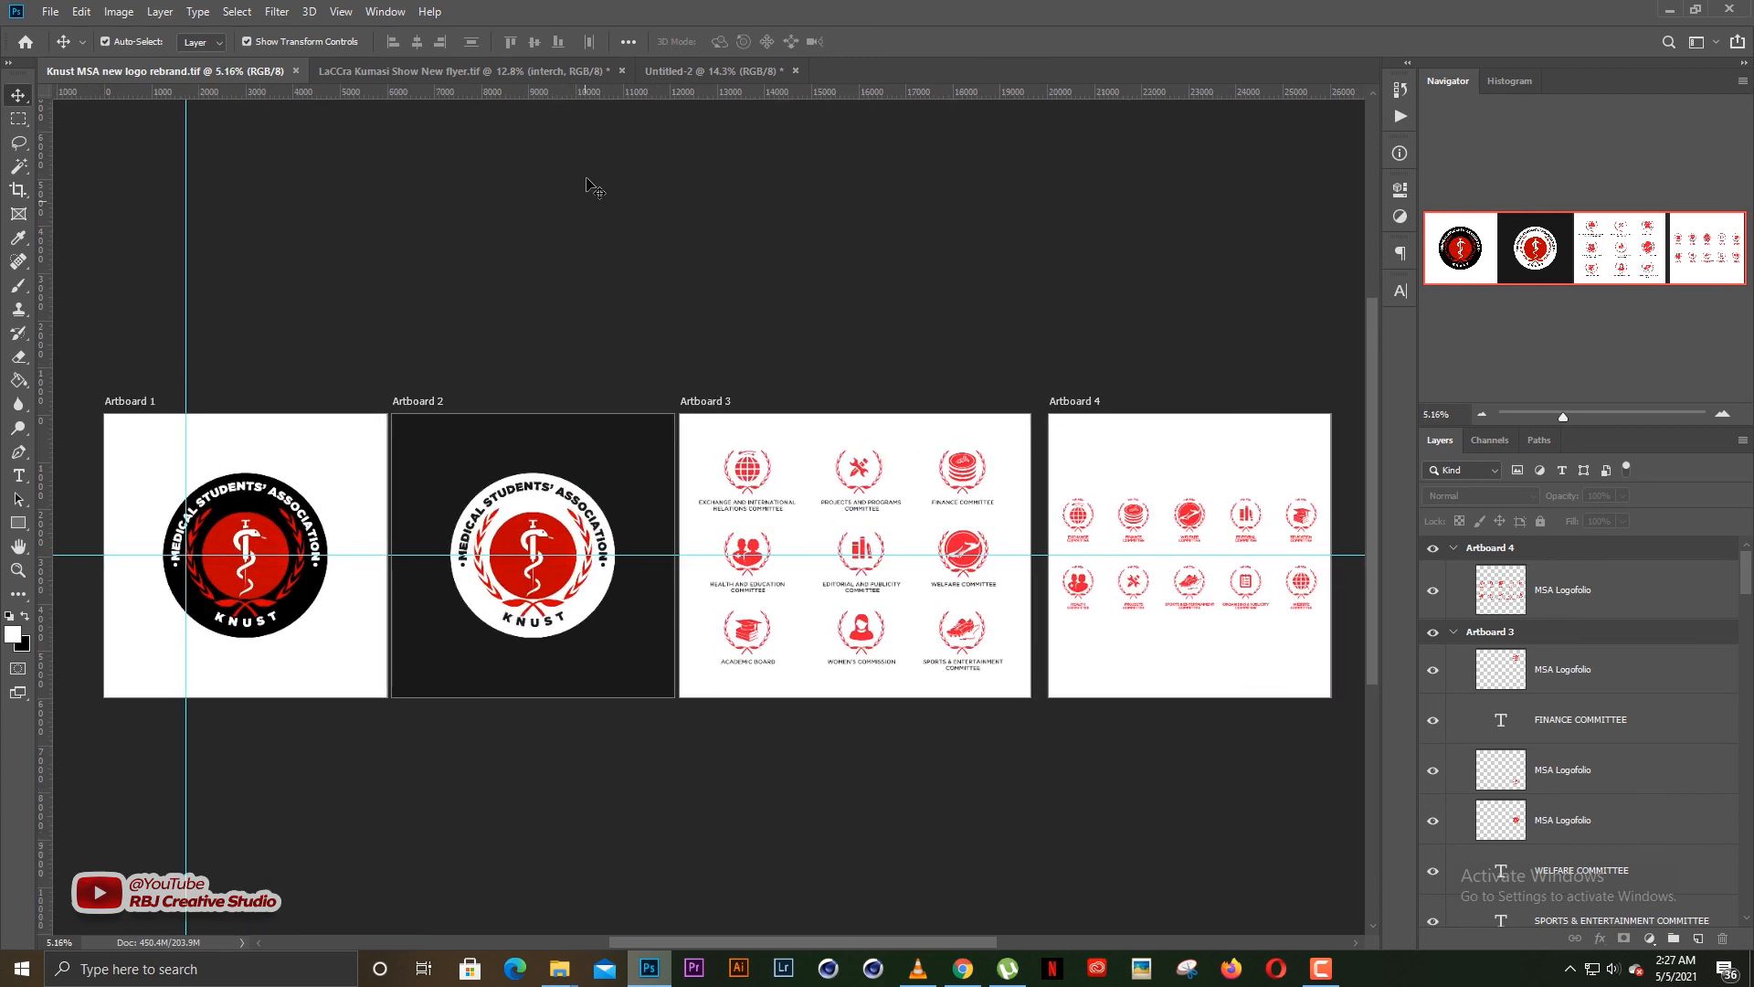
click(678, 73)
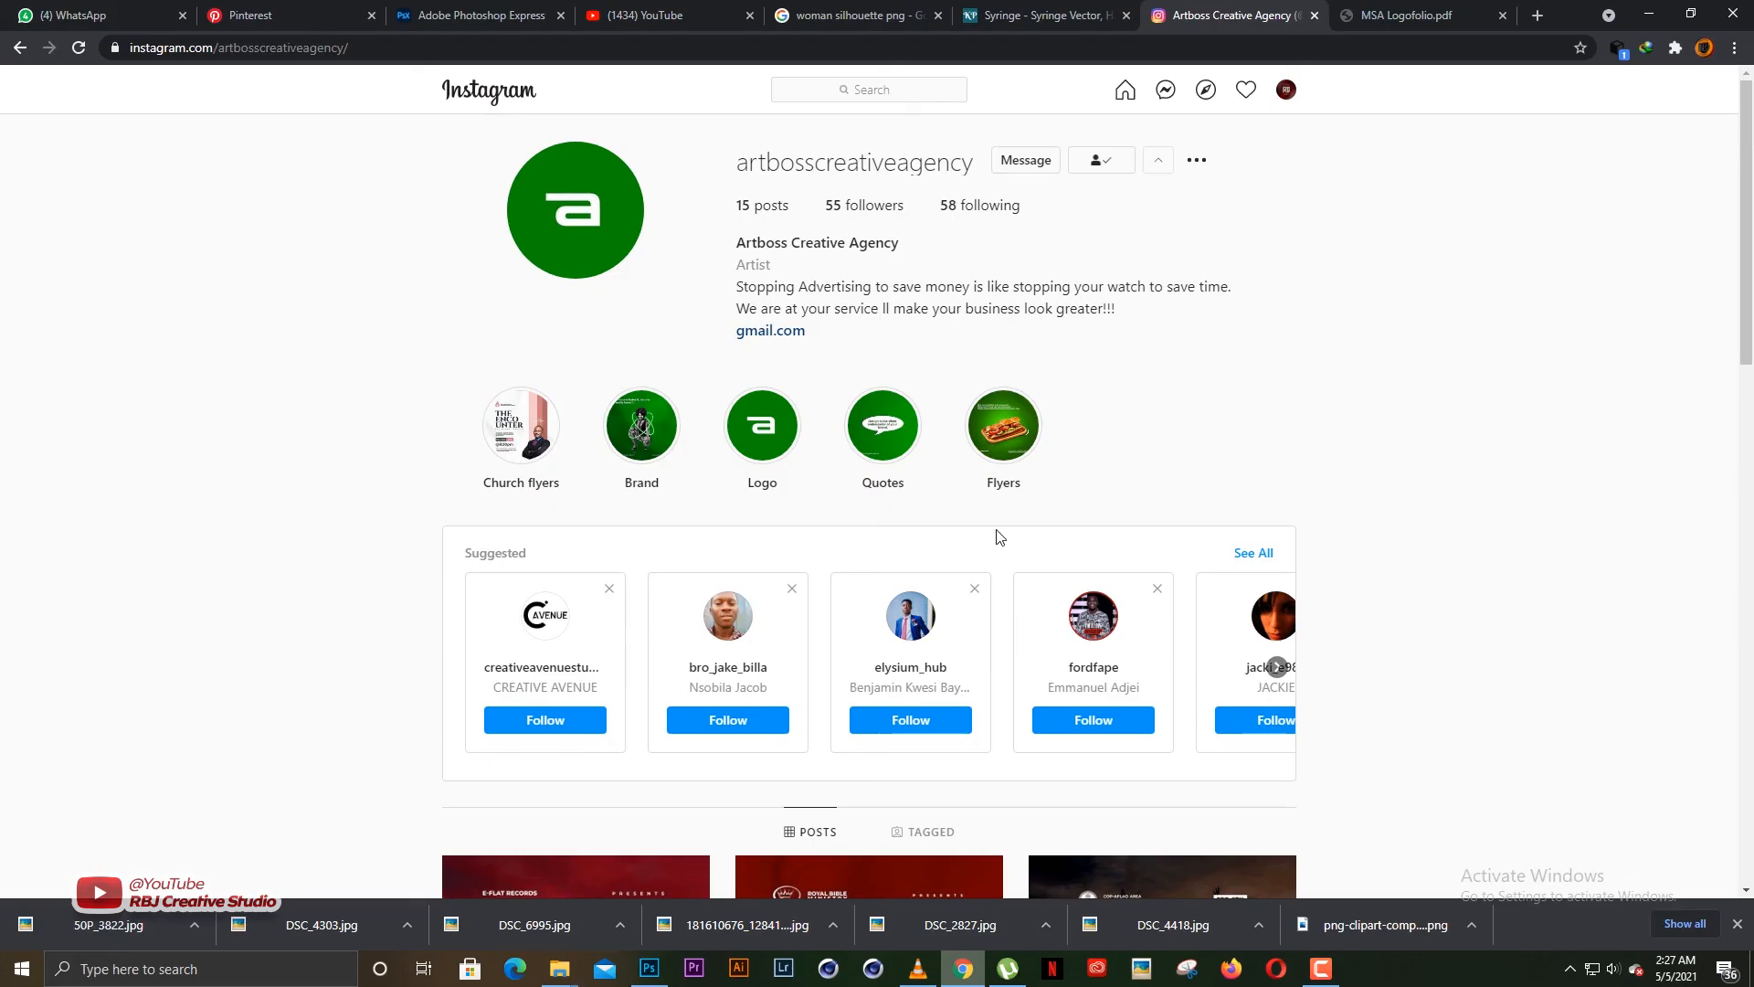
Look over the Artboss Creative Agency Instagram profile and its flyer posts in Chrome, and return to Photoshop
scroll(1320, 448, down, 2)
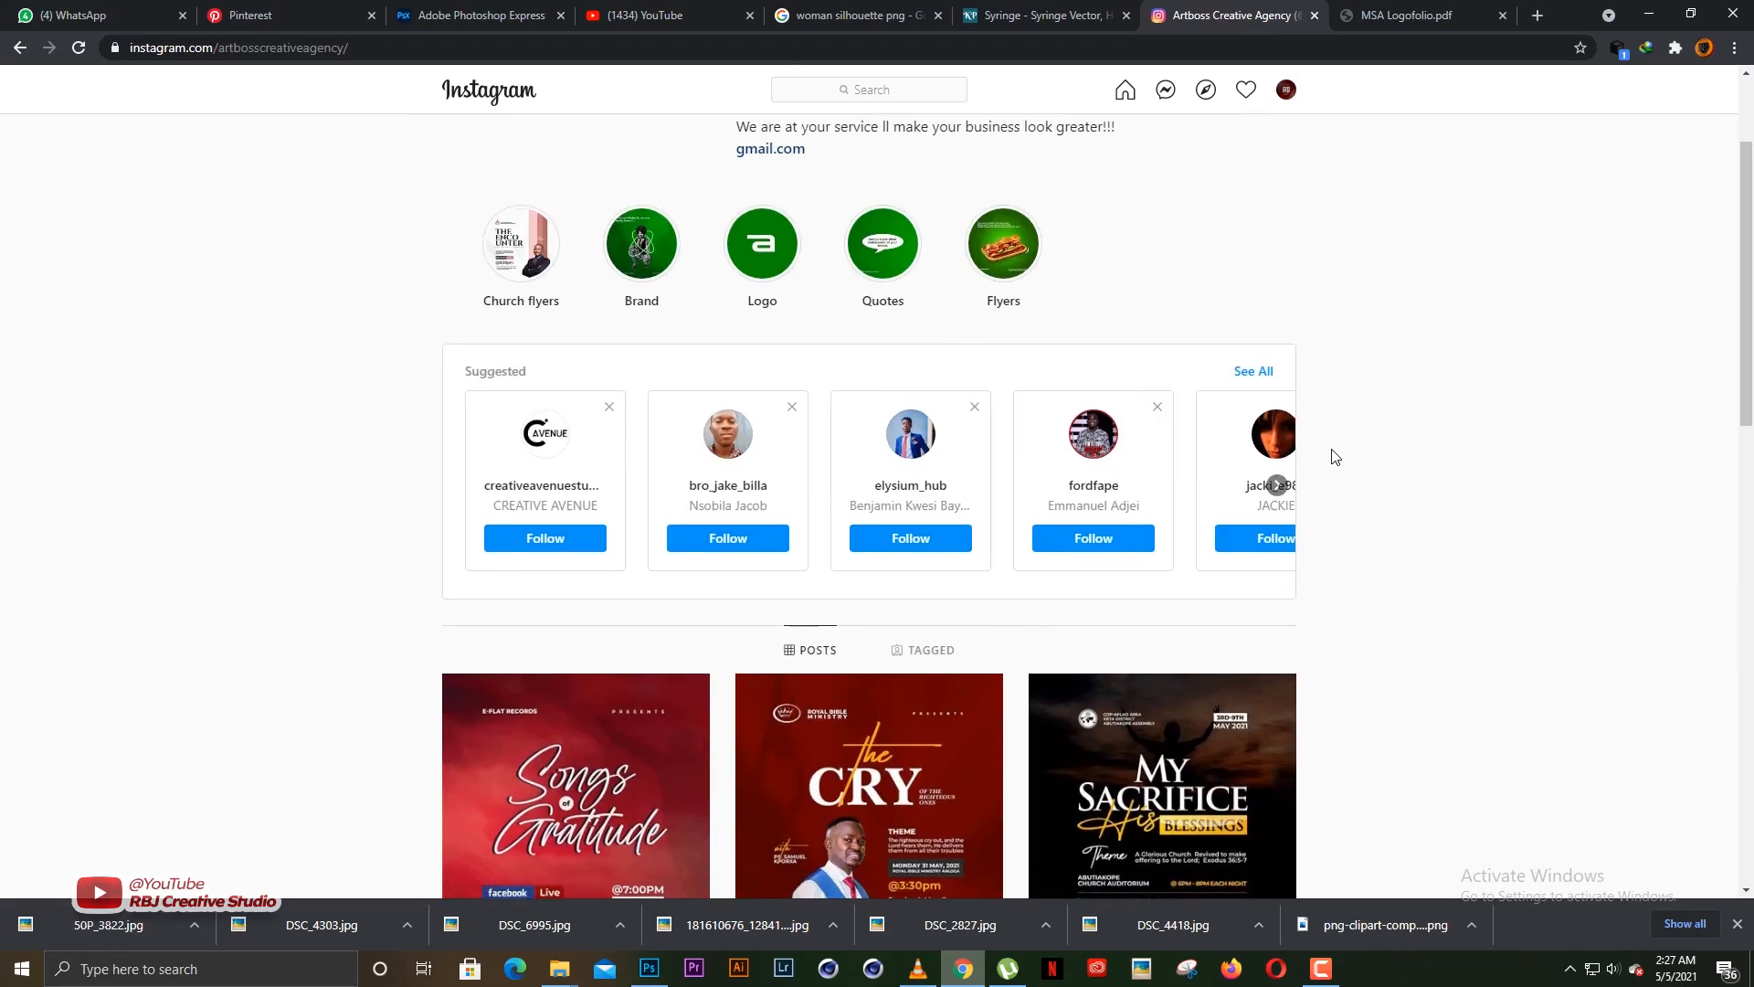
scroll(1334, 458, up, 2)
scroll(1370, 470, down, 1)
scroll(1401, 484, down, 2)
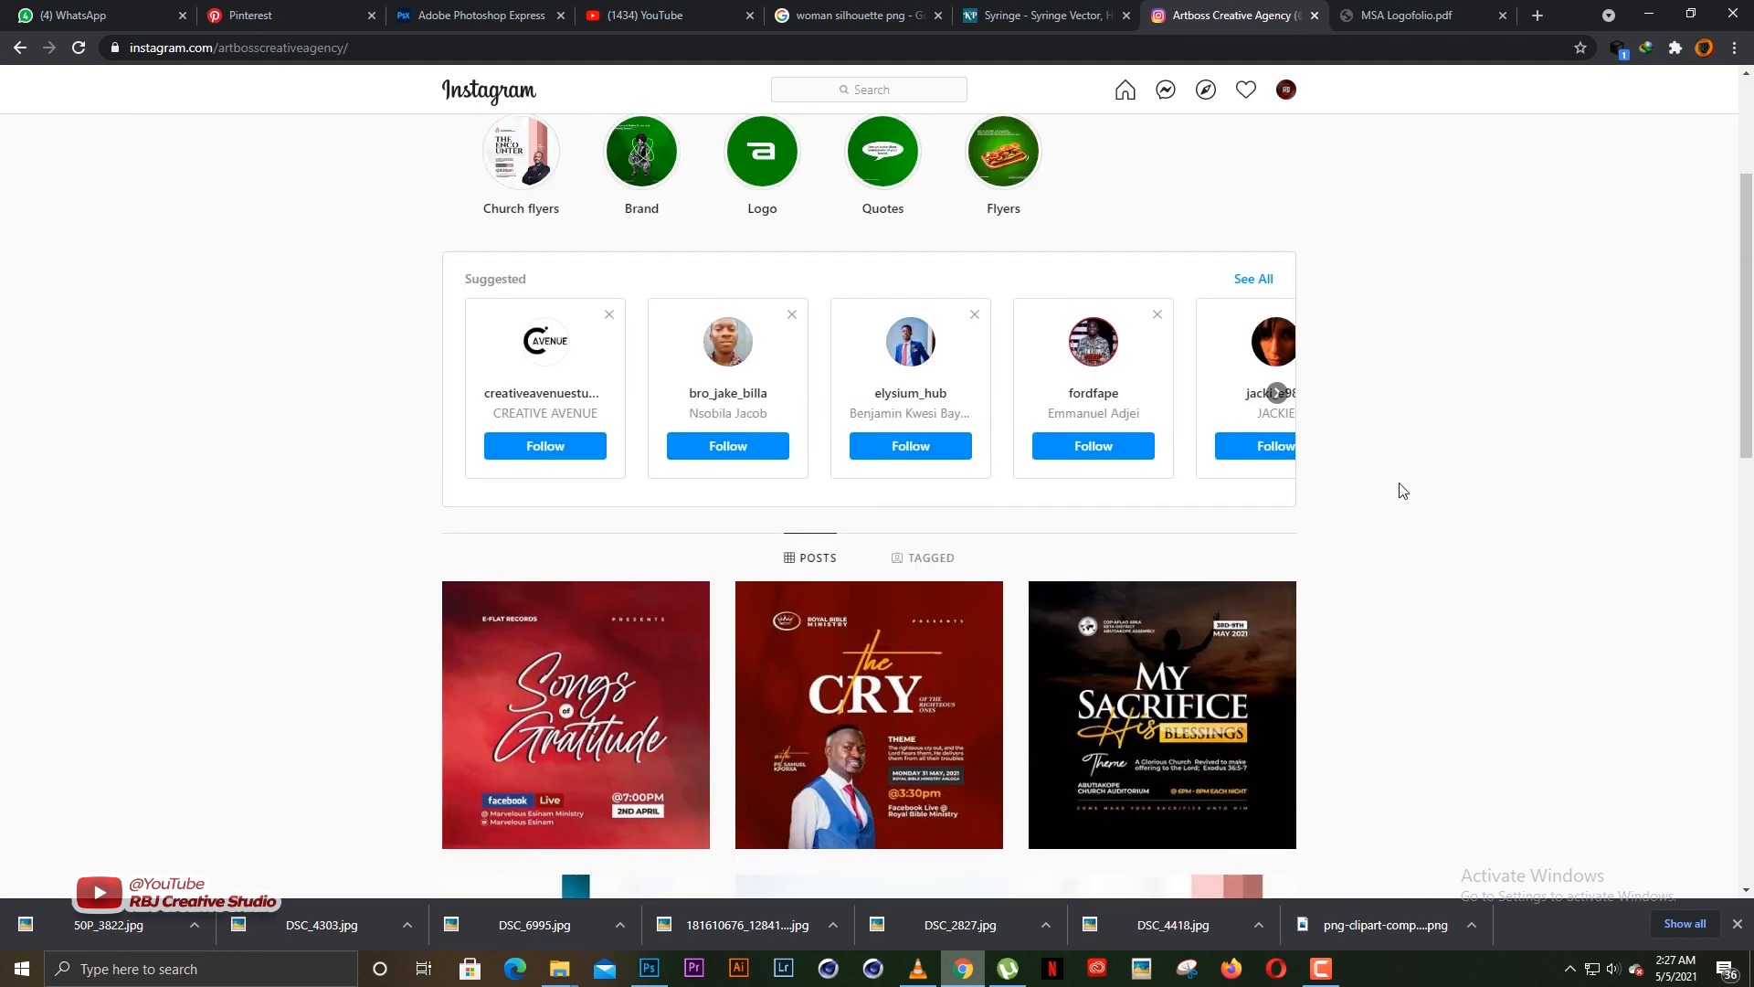
scroll(1402, 495, down, 3)
scroll(1398, 494, up, 6)
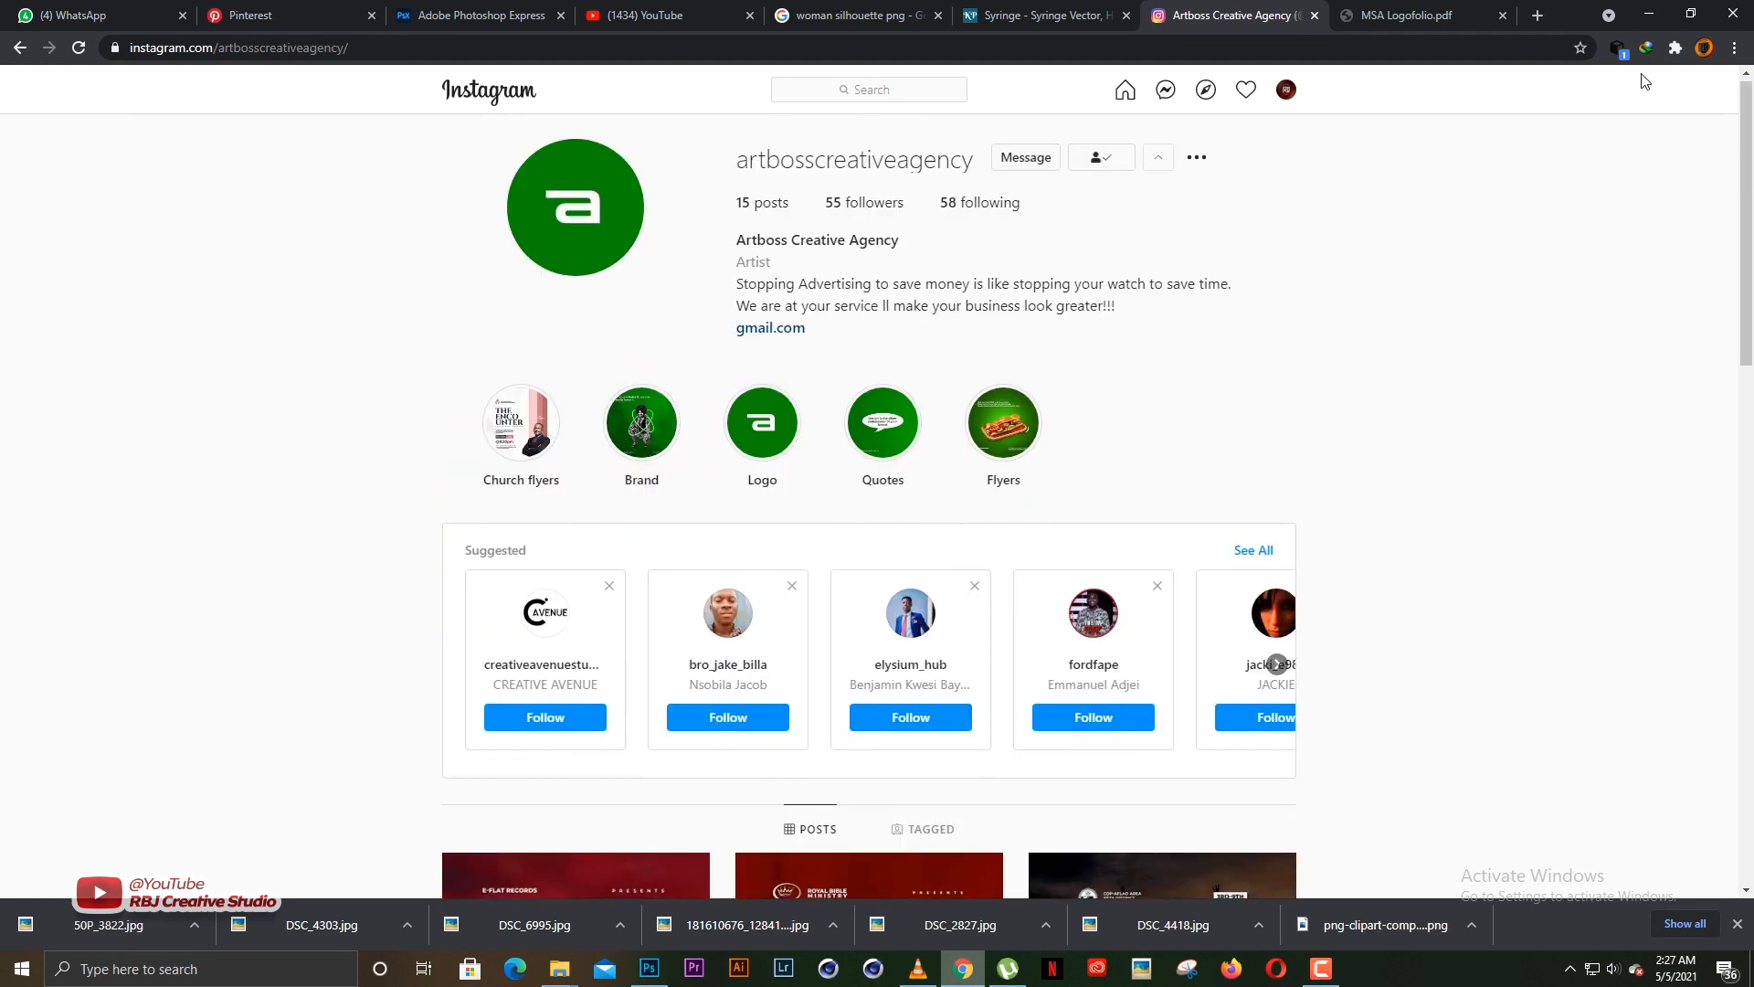
click(1654, 15)
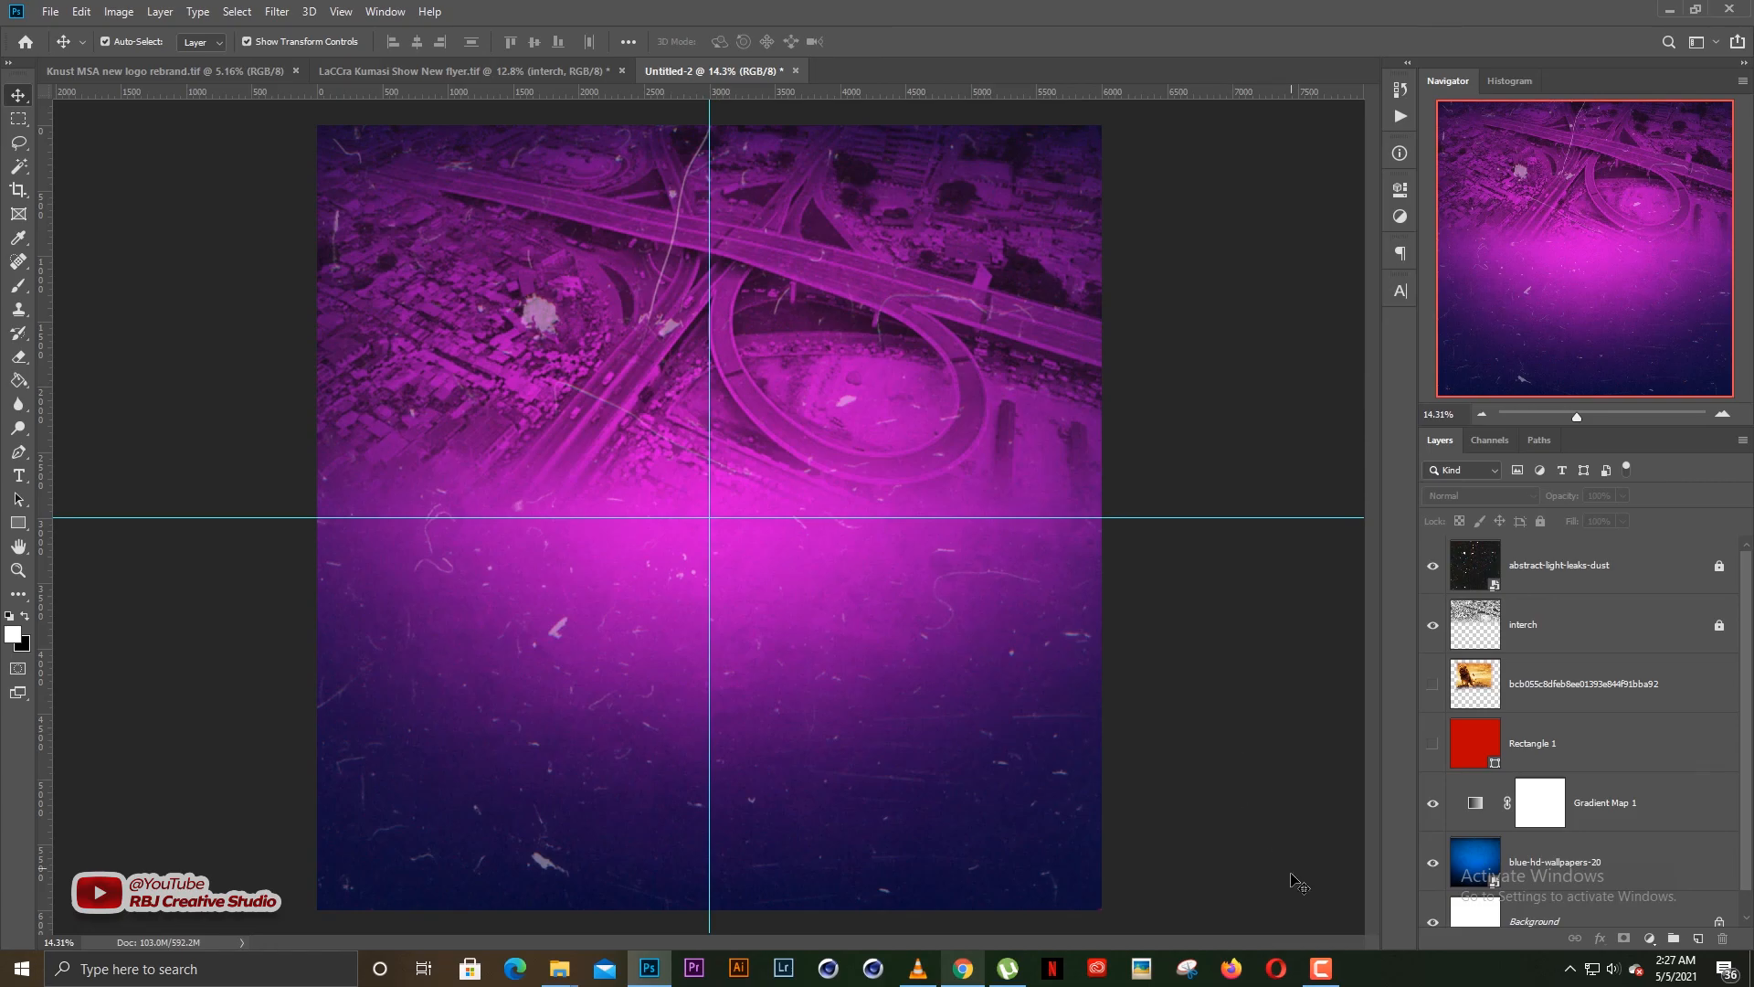